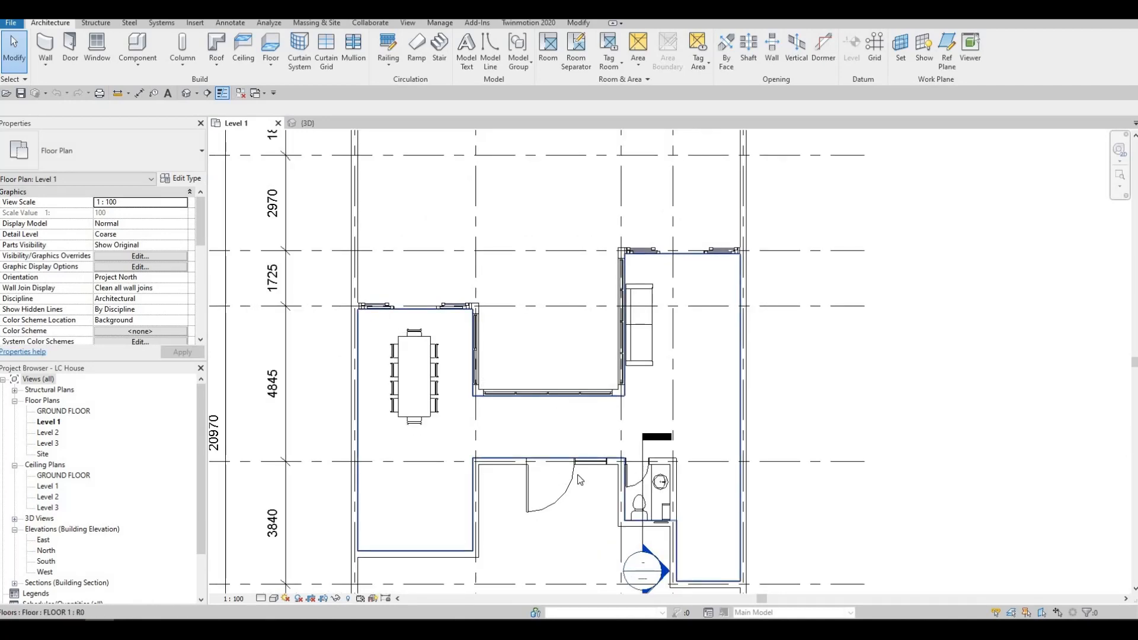
Move the building section from the bathroom into the living area beside the sofa and extend its far end past the sliding door.
mouse_move(572, 437)
middle_mouse_down()
mouse_move(566, 424)
mouse_move(550, 448)
mouse_move(576, 450)
middle_mouse_up()
scroll(565, 424, "down", 3)
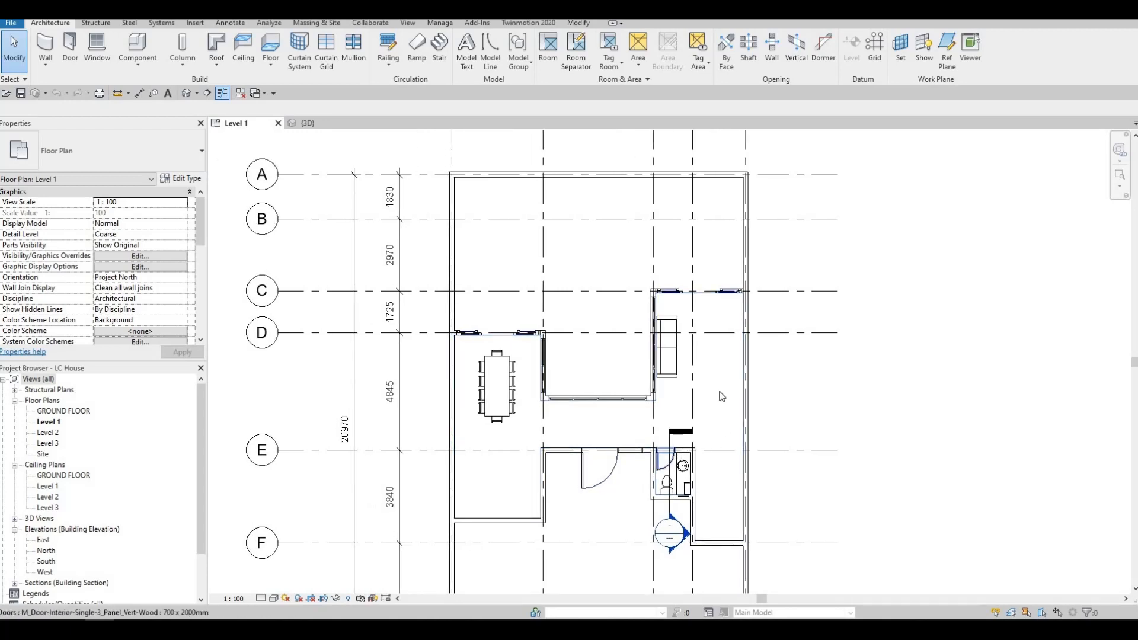
scroll(719, 427, "up", 1)
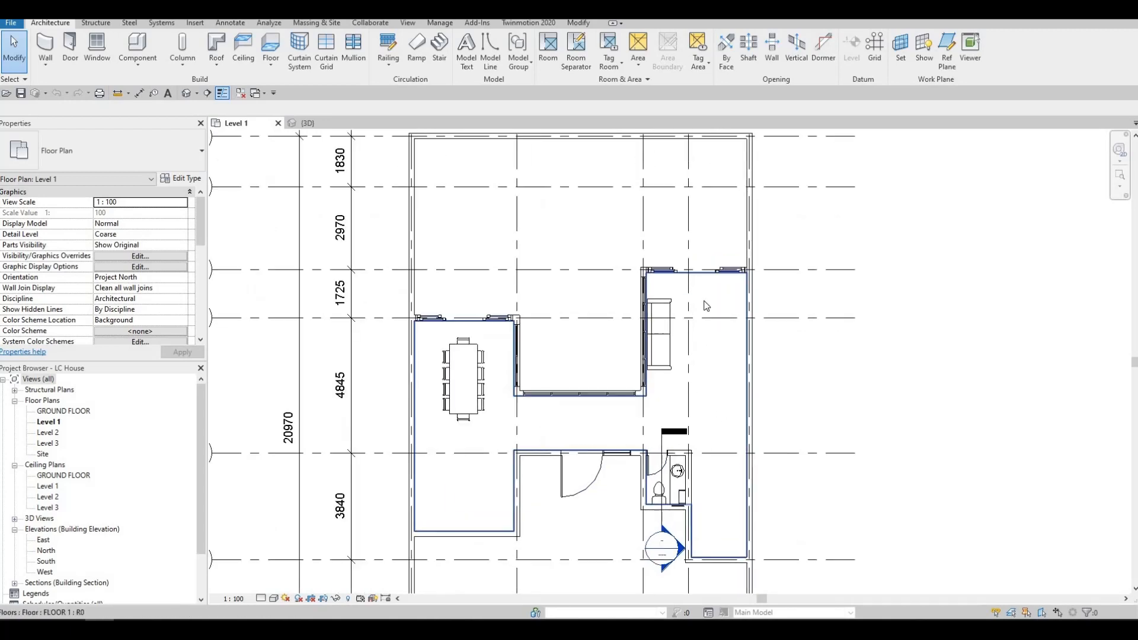
middle_click_drag(659, 440, 673, 392)
left_click(672, 393)
left_click_drag(673, 393, 756, 253)
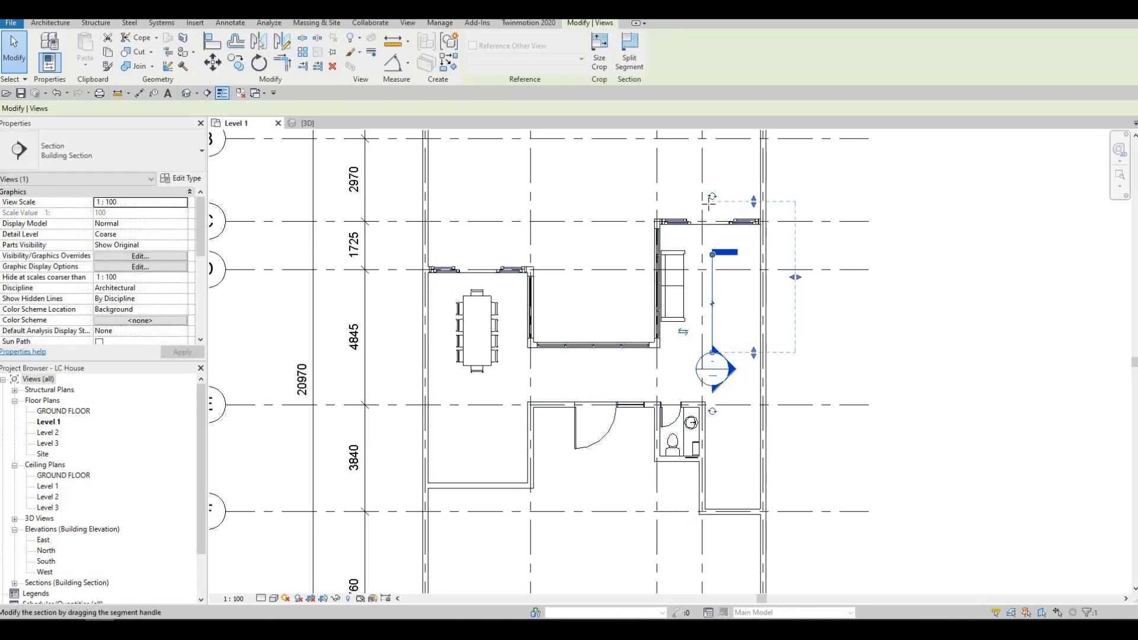
left_click_drag(713, 256, 755, 206)
left_click(757, 208)
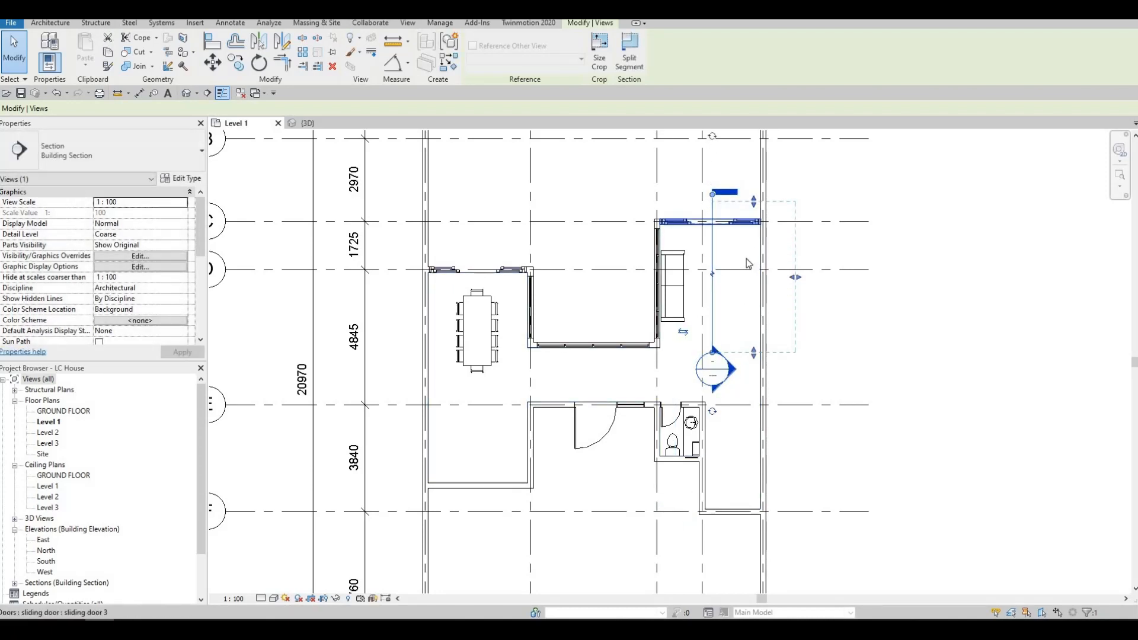
Adjust the section line's position so it runs through the open floor between the sofa and the exterior wall.
middle_click_drag(743, 308, 737, 368)
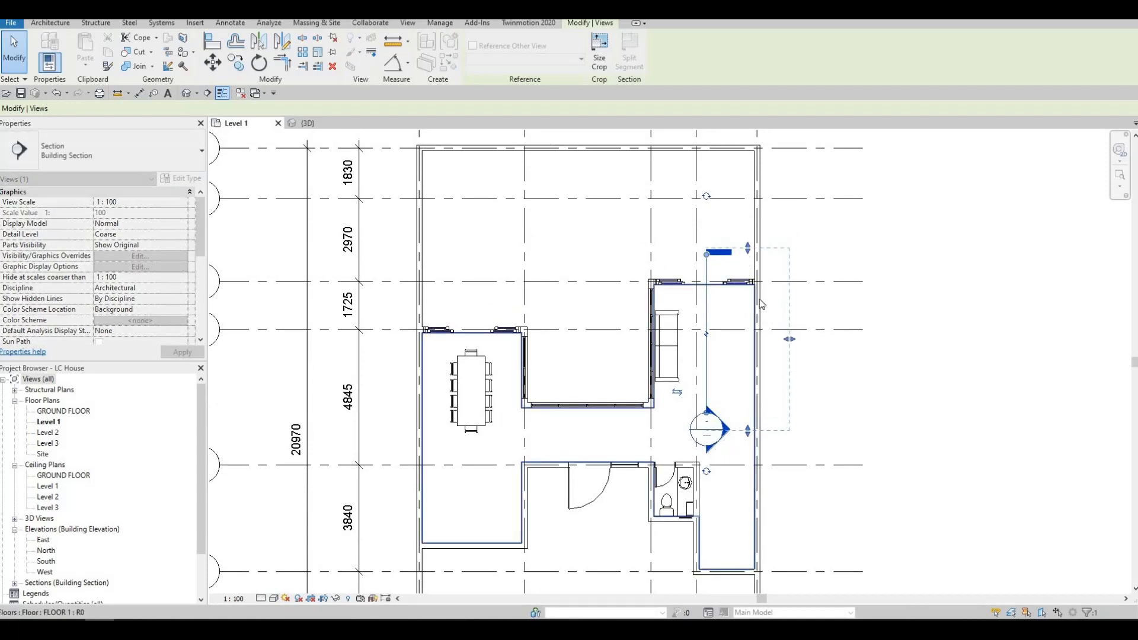
scroll(759, 299, "up", 3)
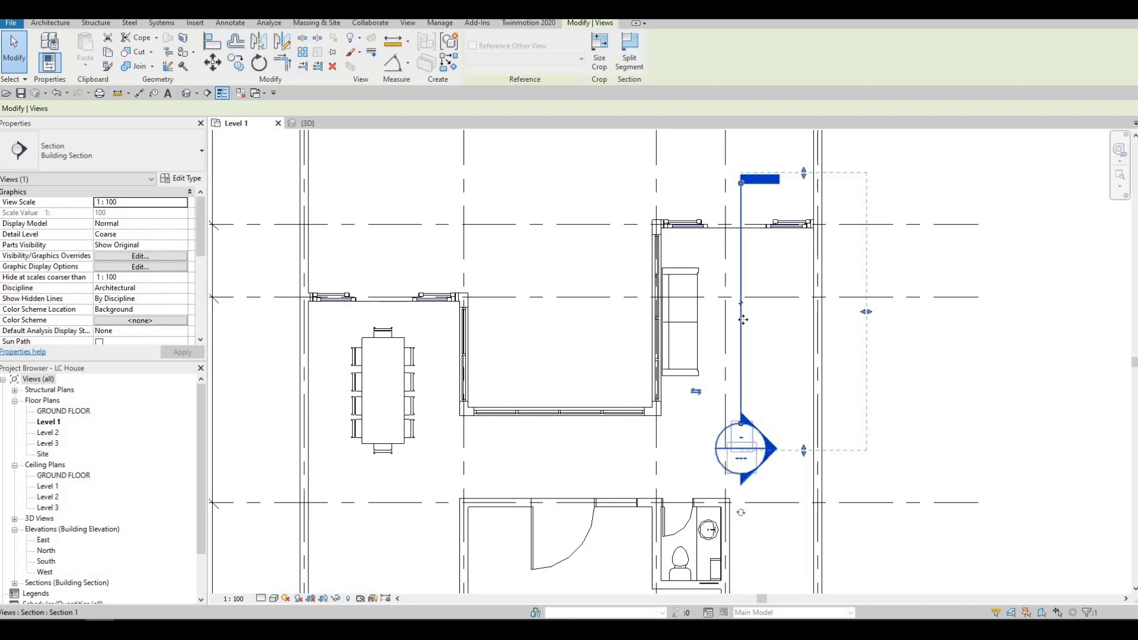
left_click_drag(743, 278, 729, 284)
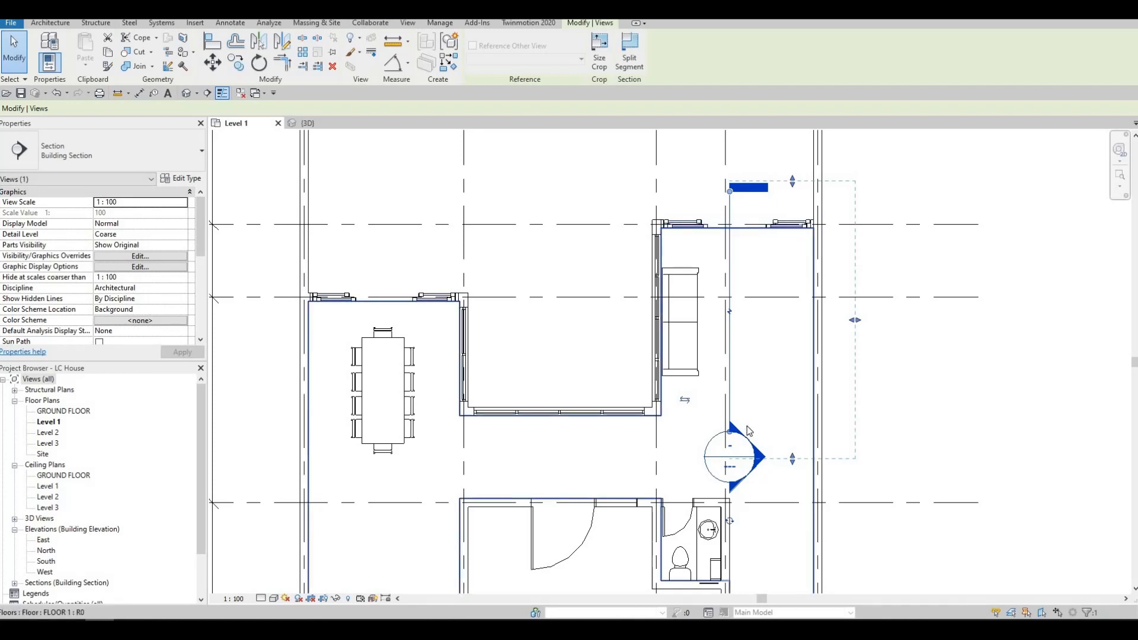
left_click_drag(766, 454, 779, 453)
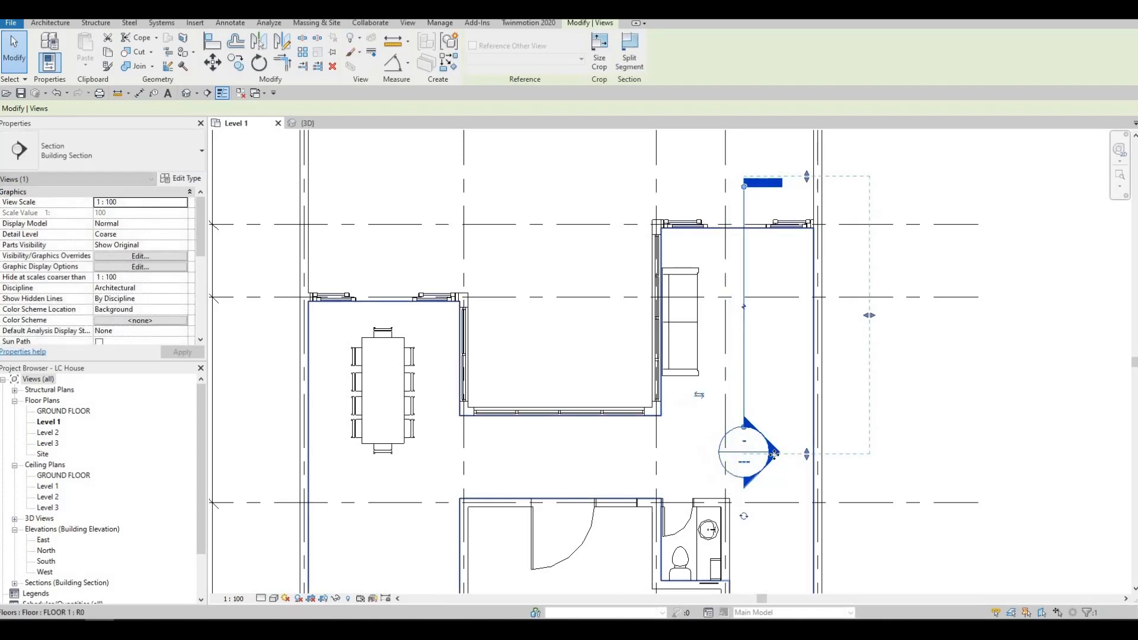
key("Escape")
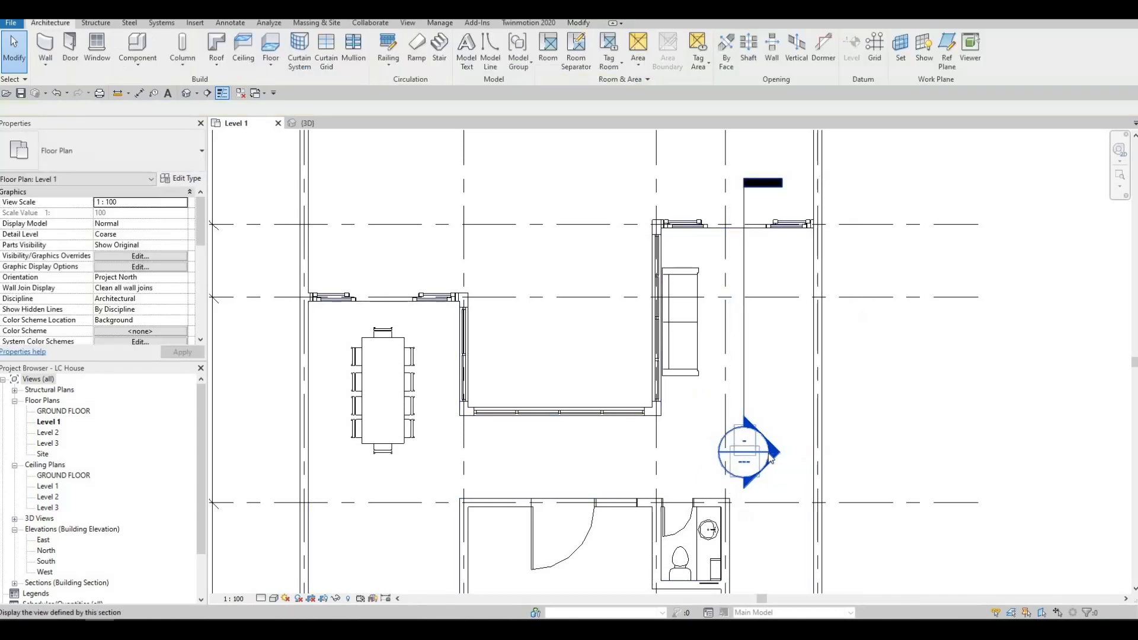
Open the section's view and widen its crop region on the side beyond grid D to show more of the exterior wall.
double_click(771, 458)
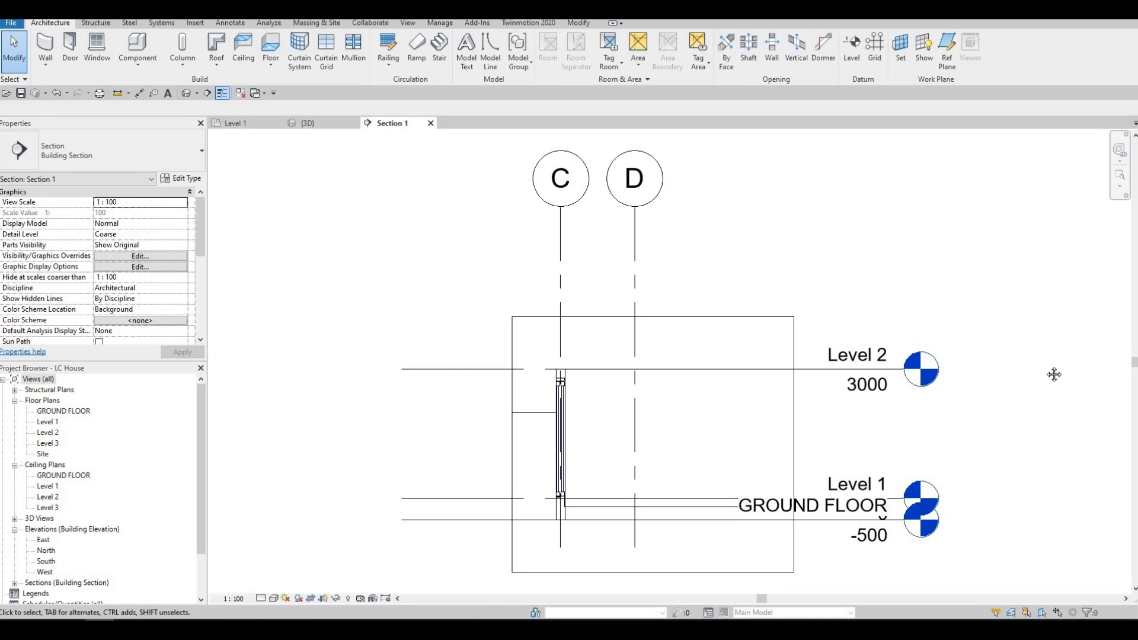
scroll(1053, 368, "down", 1)
key("F1")
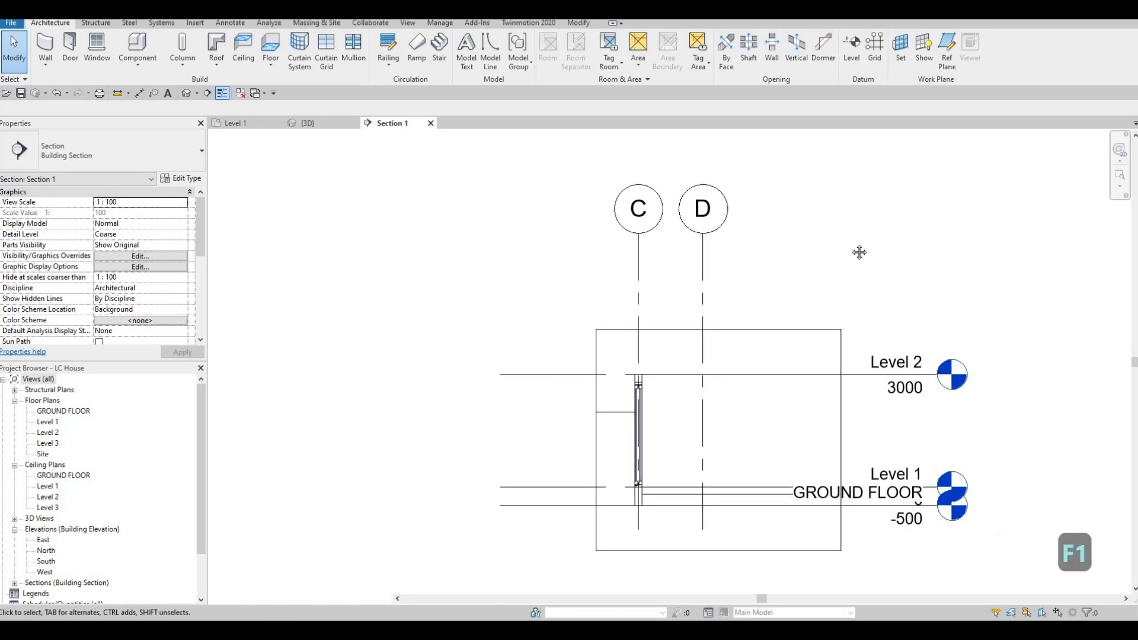
scroll(729, 308, "up", 3)
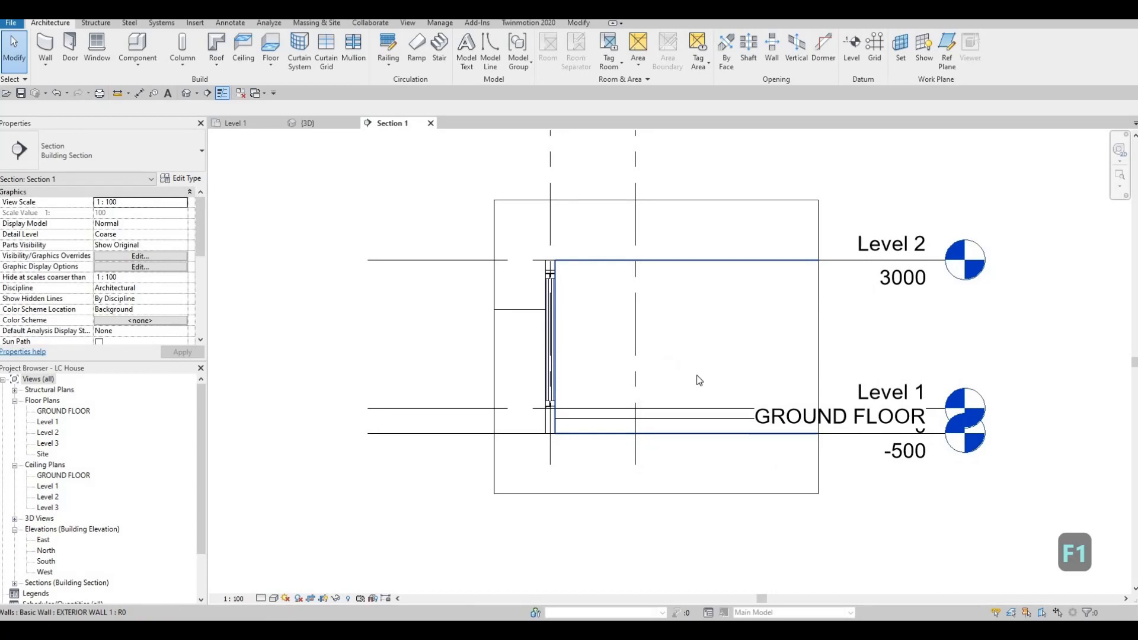
mouse_move(696, 376)
middle_mouse_down()
mouse_move(781, 335)
mouse_move(755, 309)
middle_mouse_up()
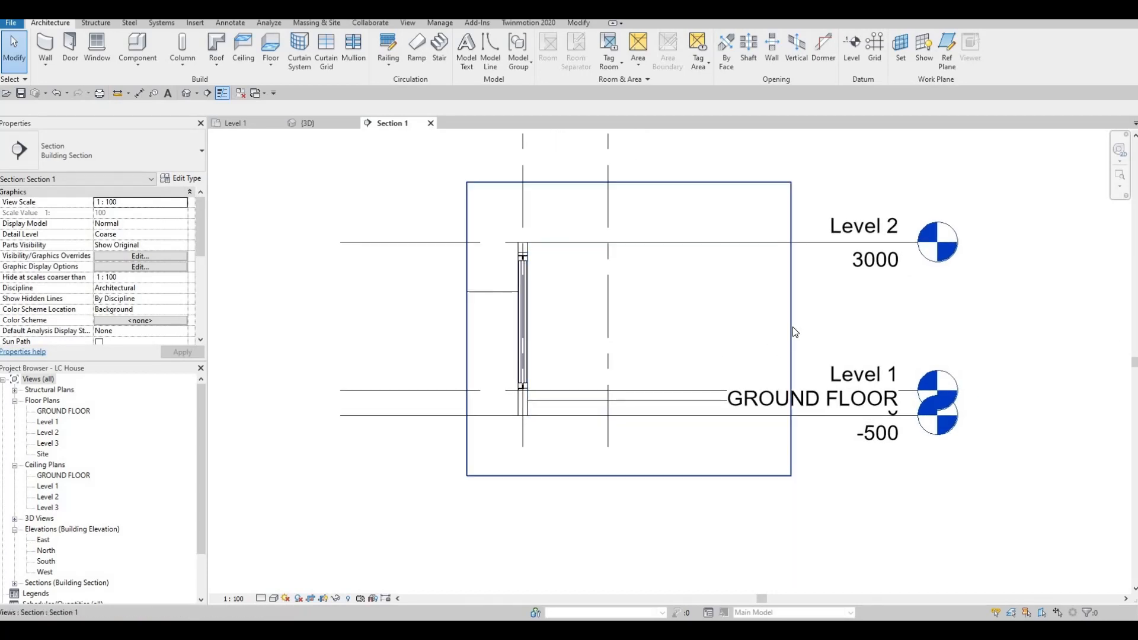
left_click(793, 330)
left_click_drag(792, 329, 838, 328)
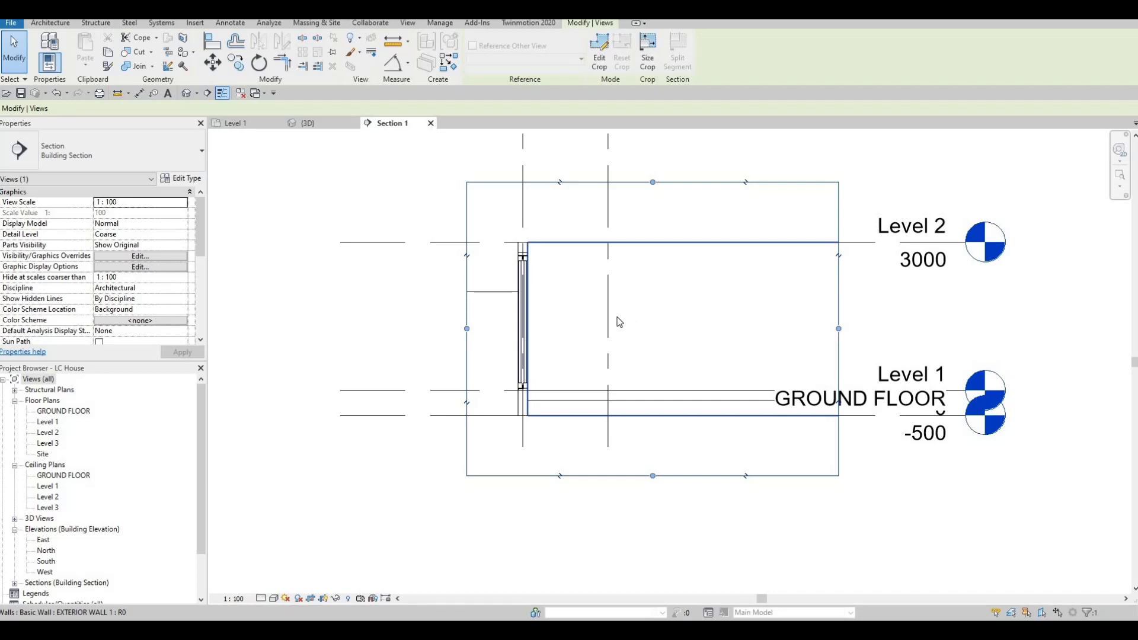
middle_click_drag(625, 297, 631, 314)
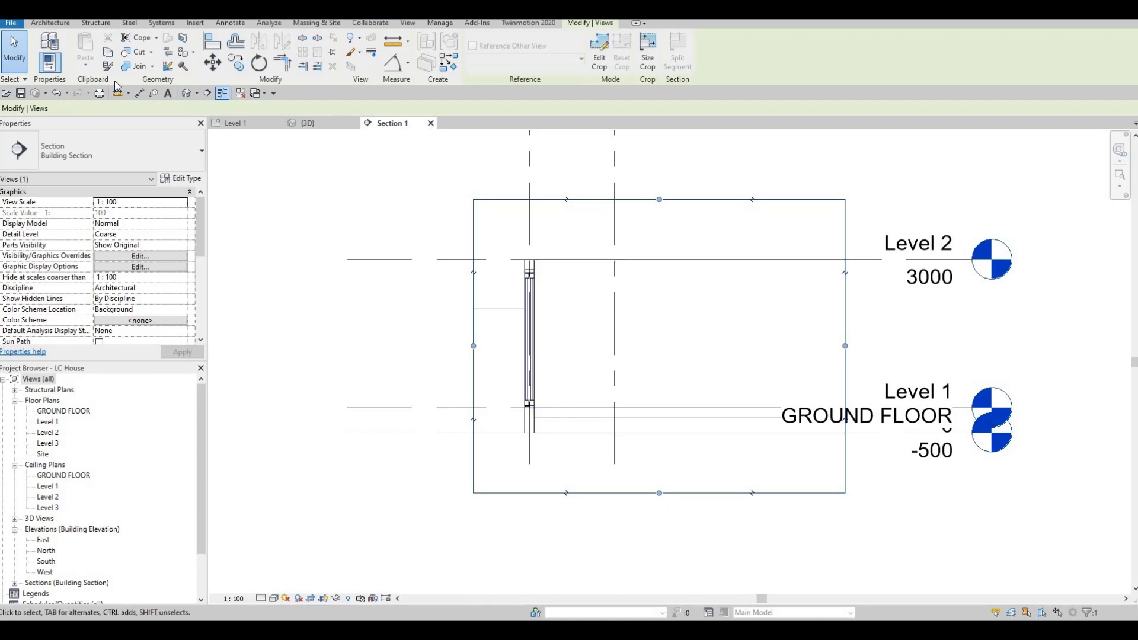
Create an in-place model in the Generic Models category, accepting the suggested name Generic Models 2.
left_click(49, 23)
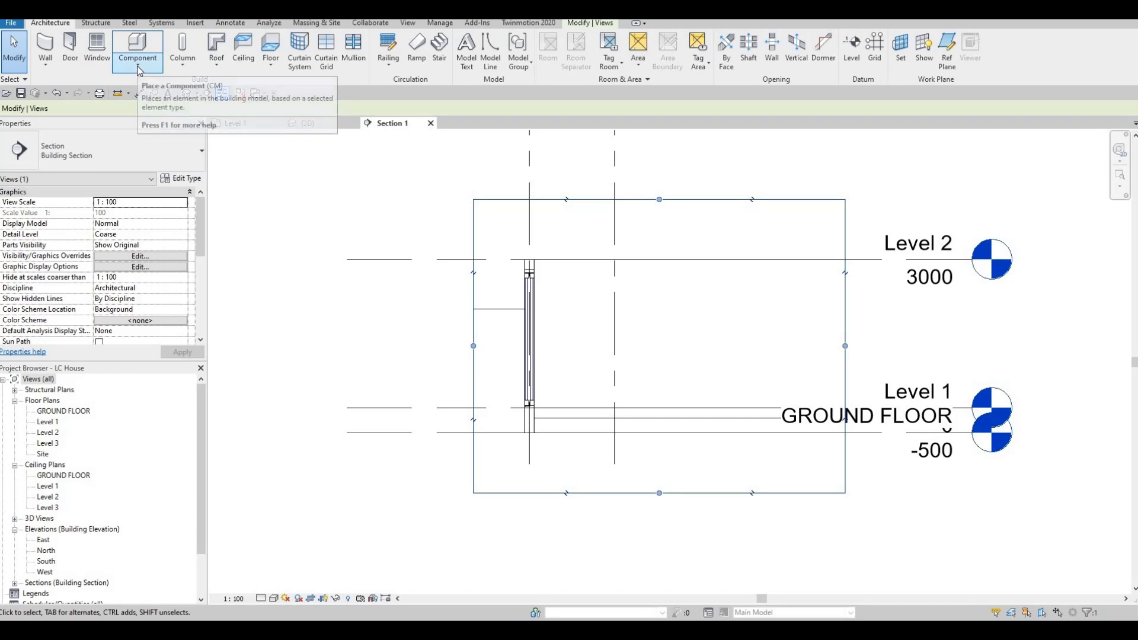
left_click(139, 68)
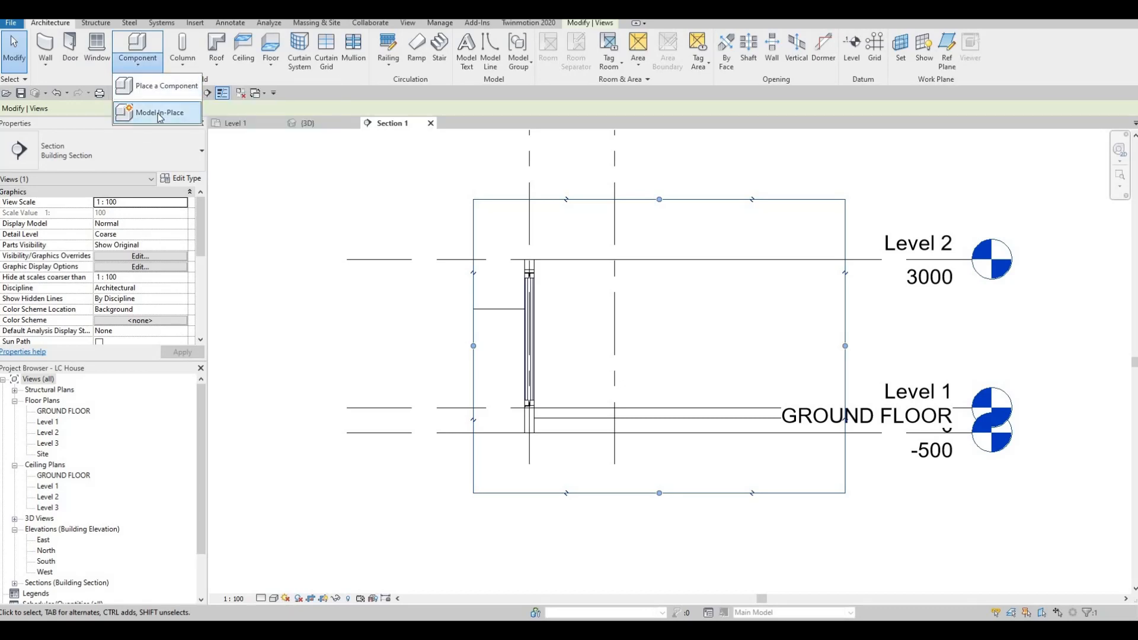
left_click(160, 112)
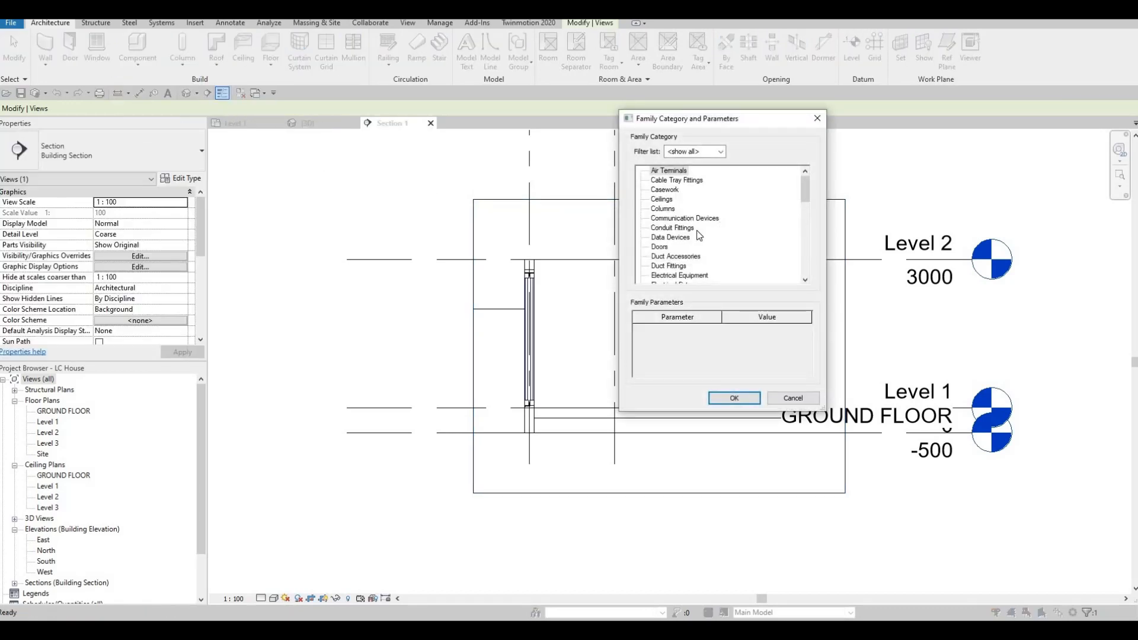
scroll(682, 254, "down", 1)
scroll(681, 254, "down", 3)
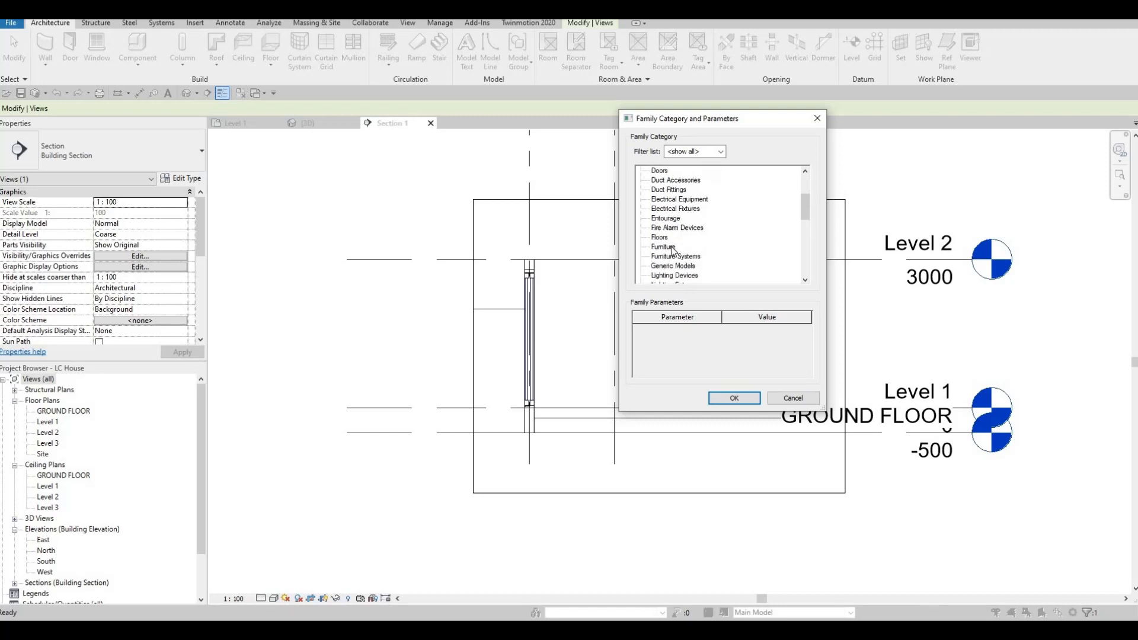
left_click(674, 247)
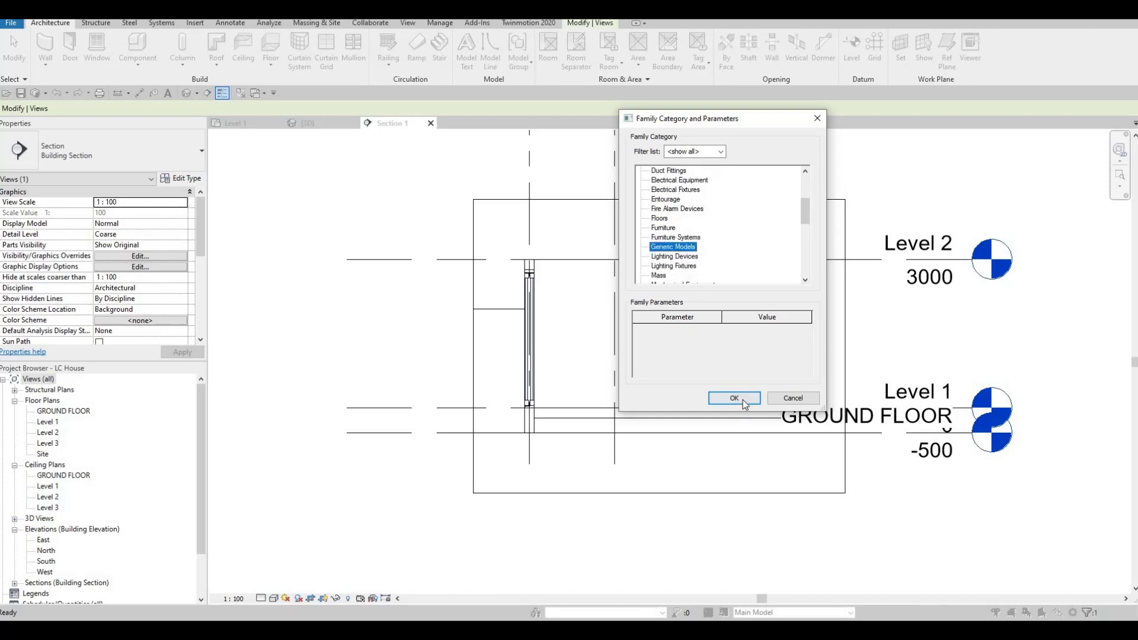
left_click(733, 398)
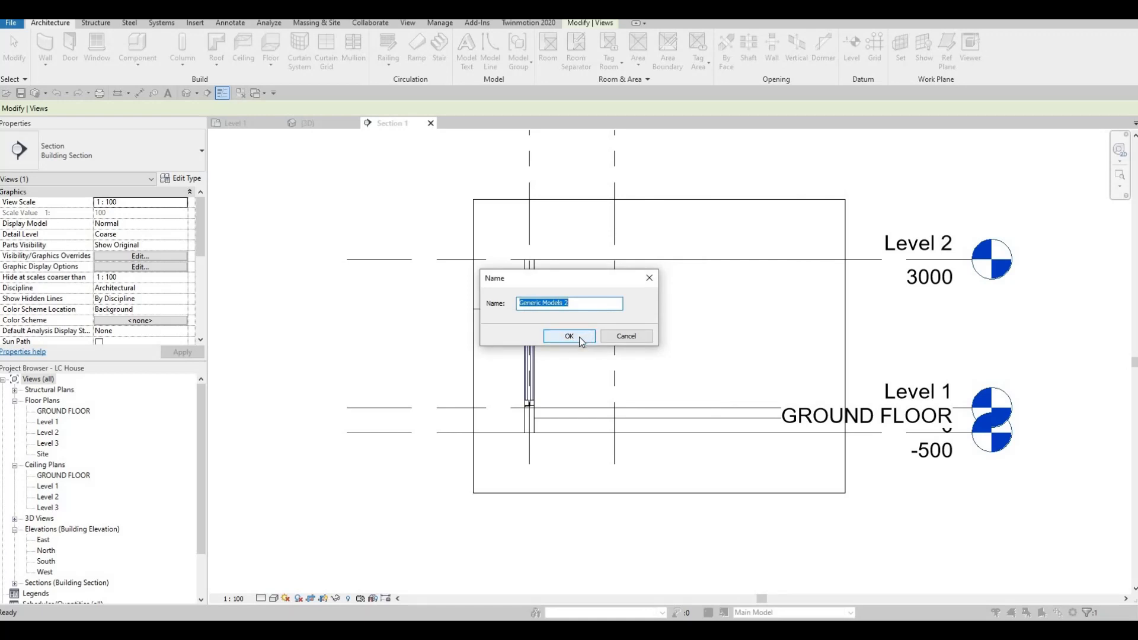
left_click(569, 336)
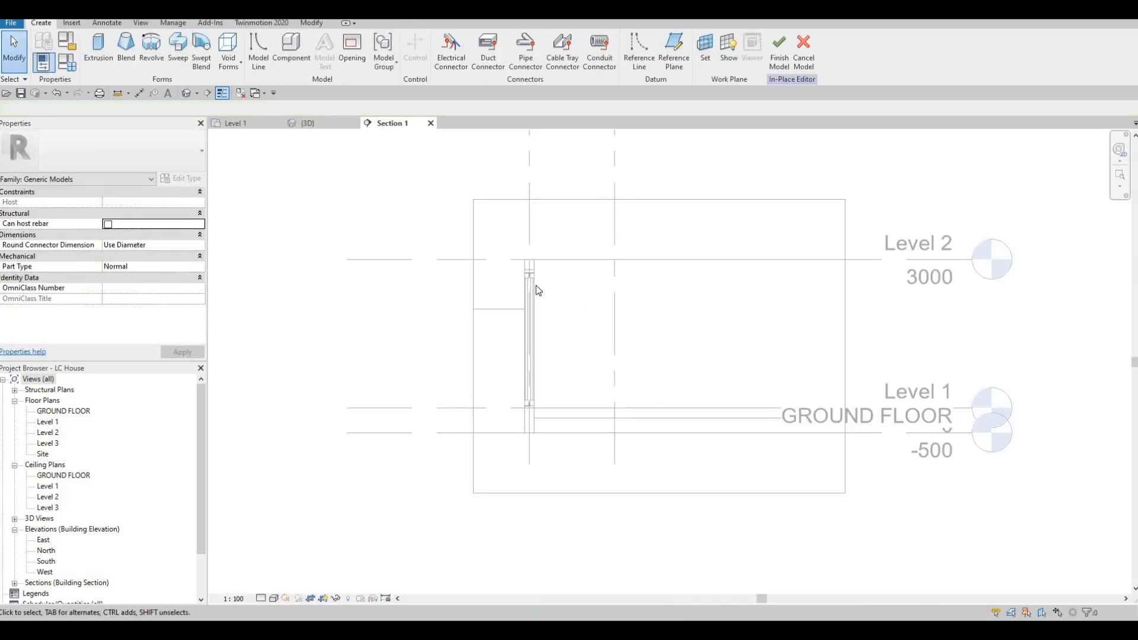
Start an extrusion with the face of the EXTERIOR WALL 1 wall picked as its work plane.
left_click(88, 48)
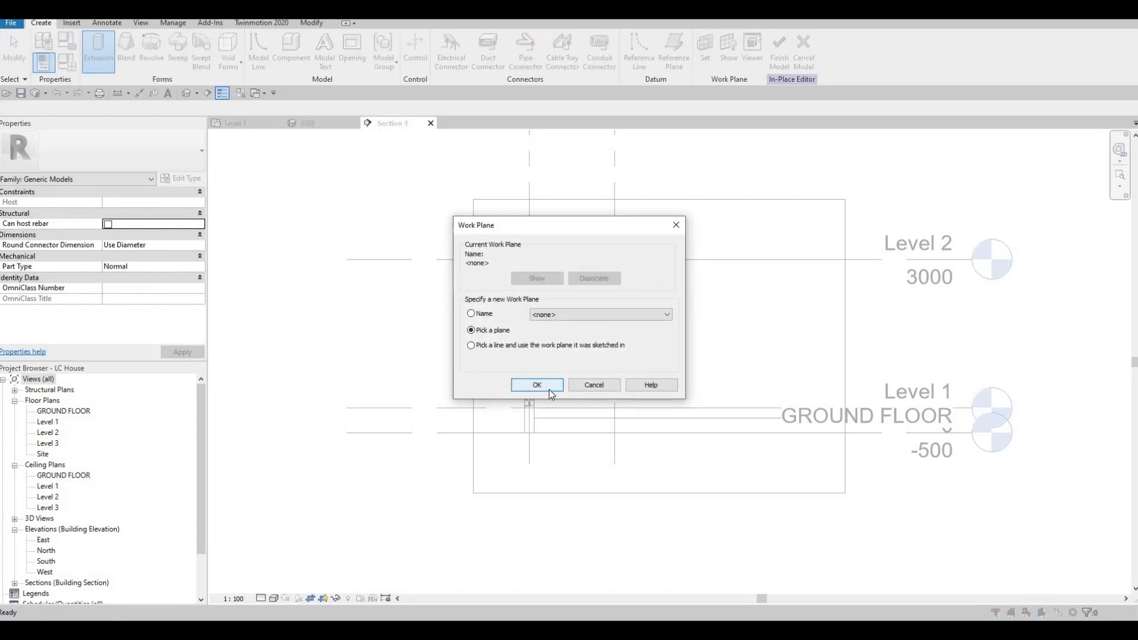
left_click(563, 379)
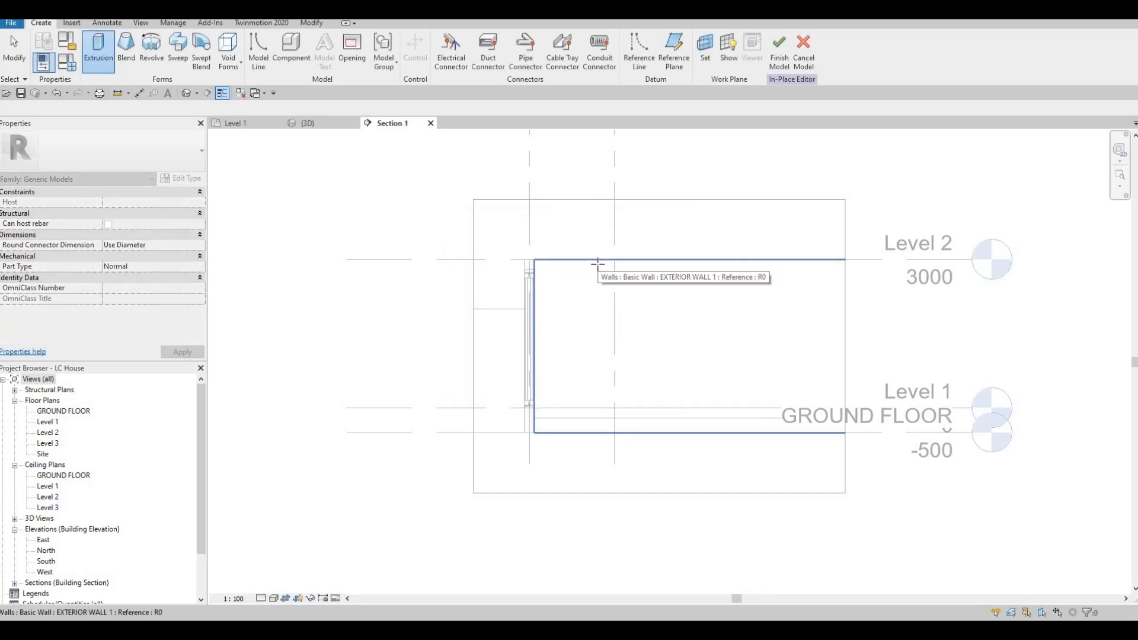
left_click(598, 263)
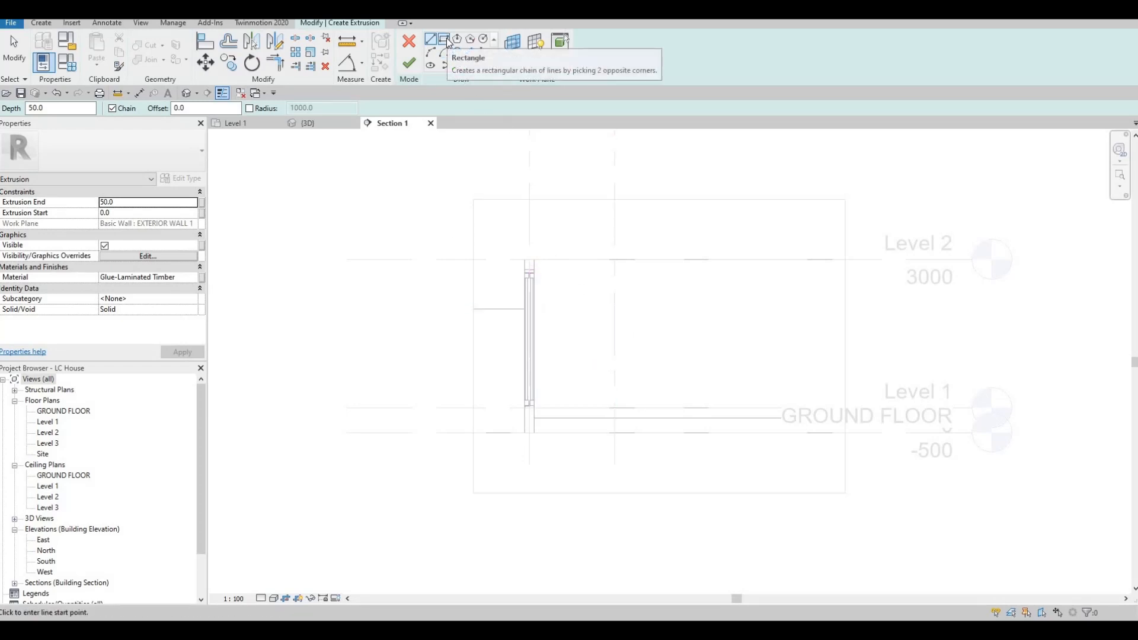
left_click(446, 38)
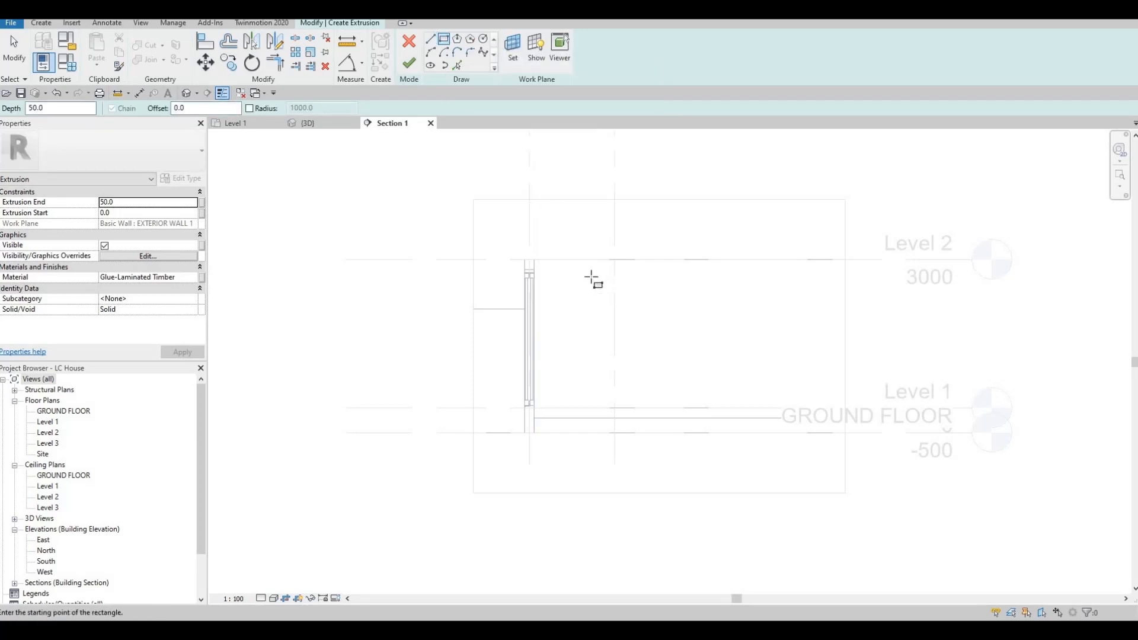
key("F1")
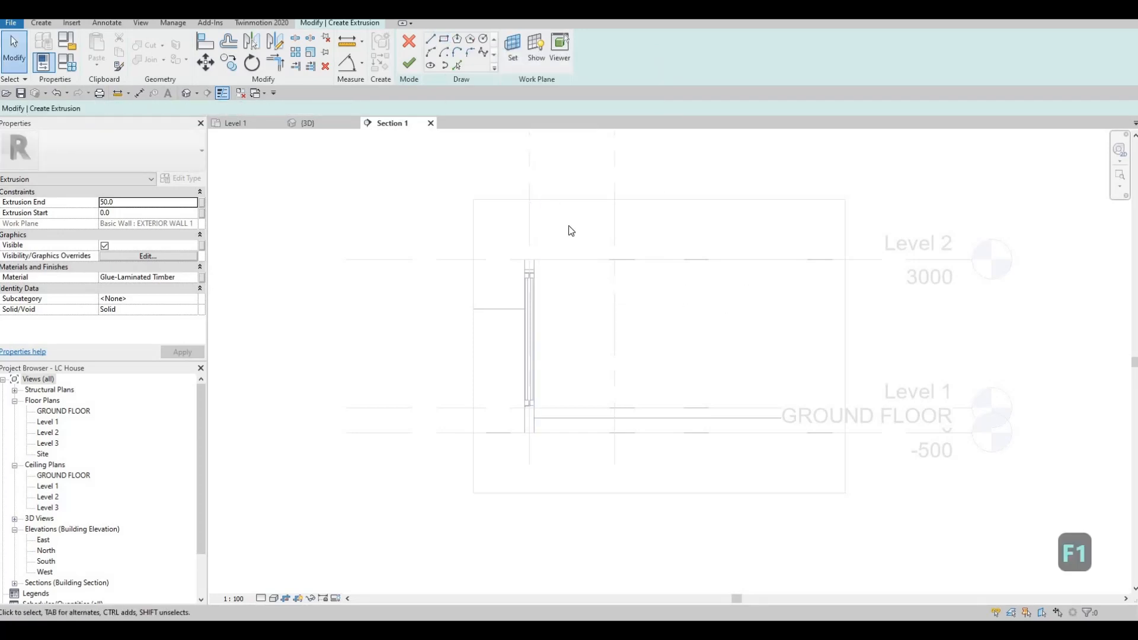
Measure on the Level 1 plan the distance from the courtyard wall's inner face to the living area's sliding-door wall.
left_click(252, 123)
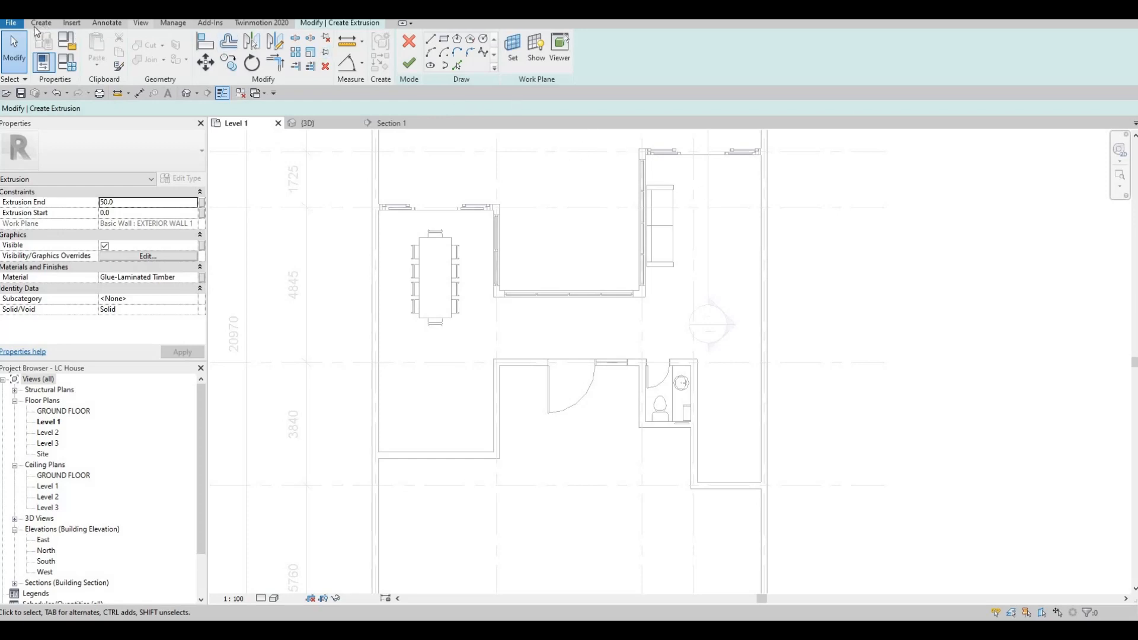
left_click(140, 94)
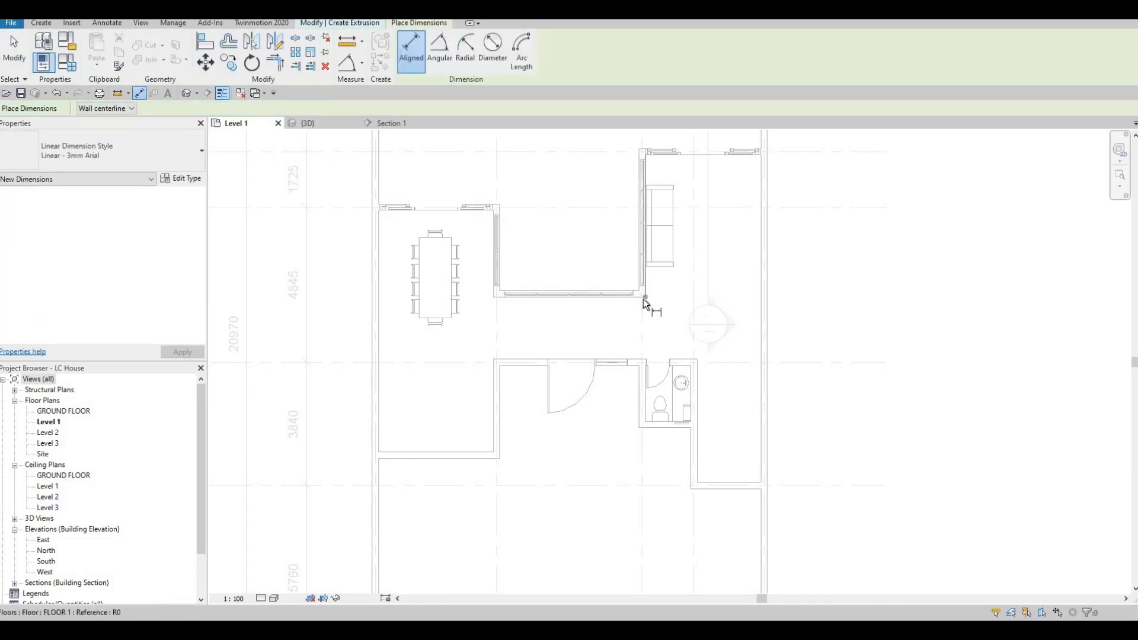
key("Tab")
key("Tab")
key("Tab")
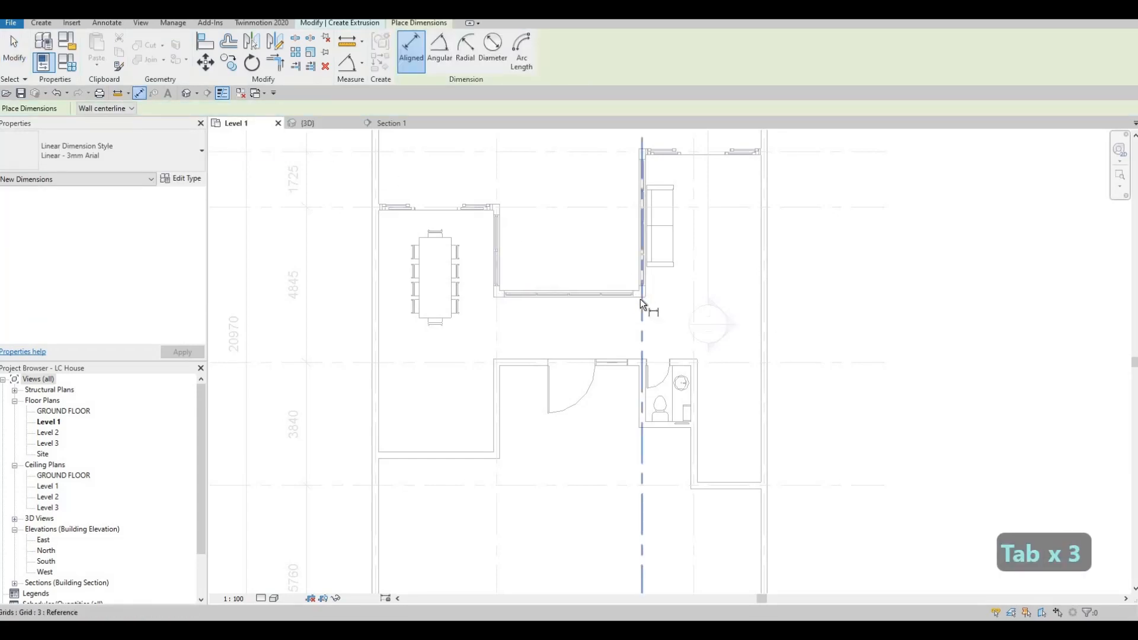
key("Tab")
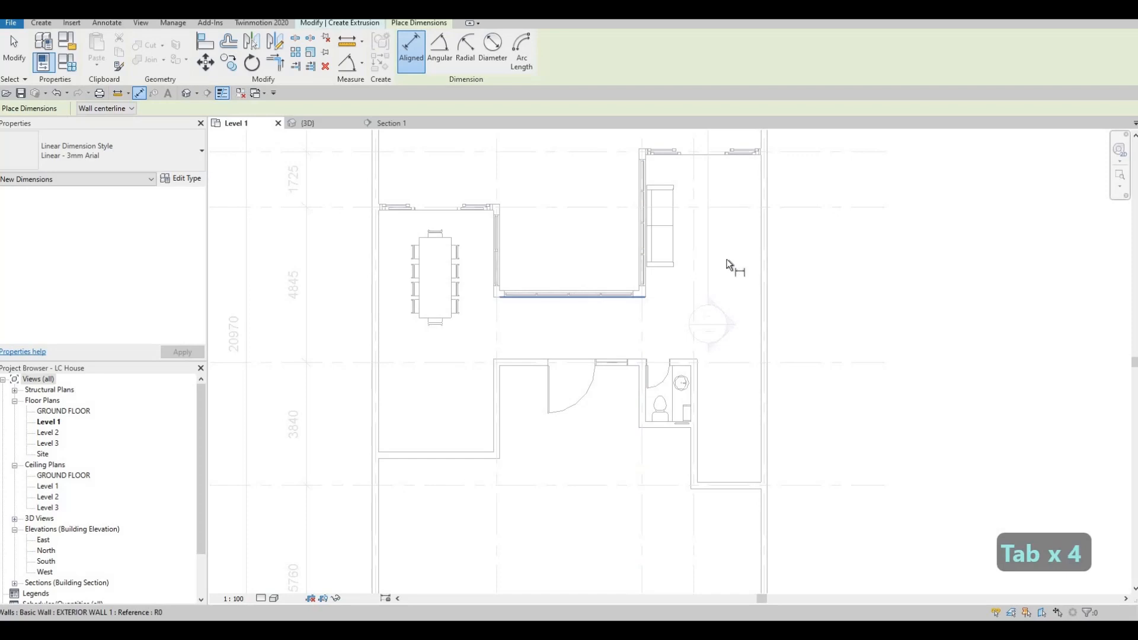
left_click(759, 155)
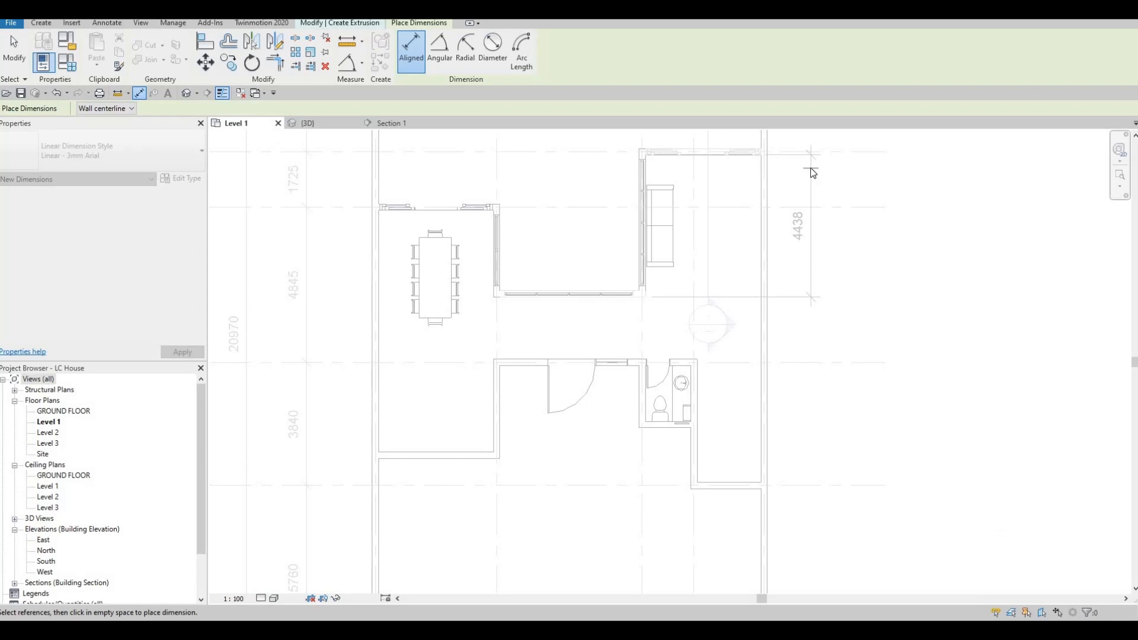
key("Escape")
key("Escape")
Return to the Section 1 view, start a rectangle sketch, and search the extrusion's available materials for NEO.
left_click(408, 124)
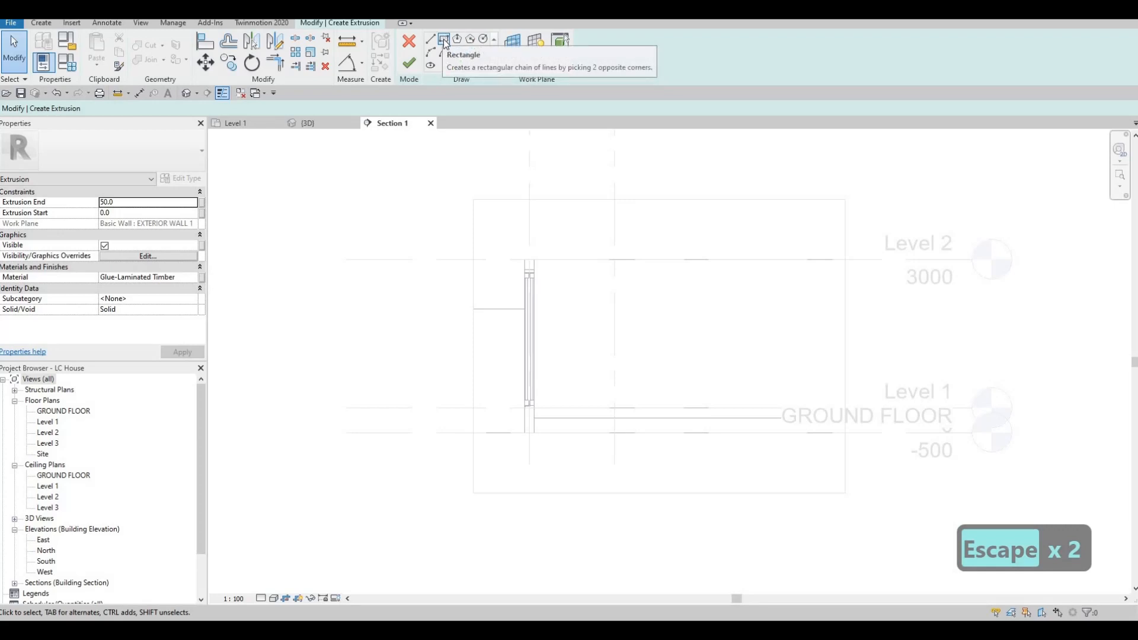
left_click(443, 40)
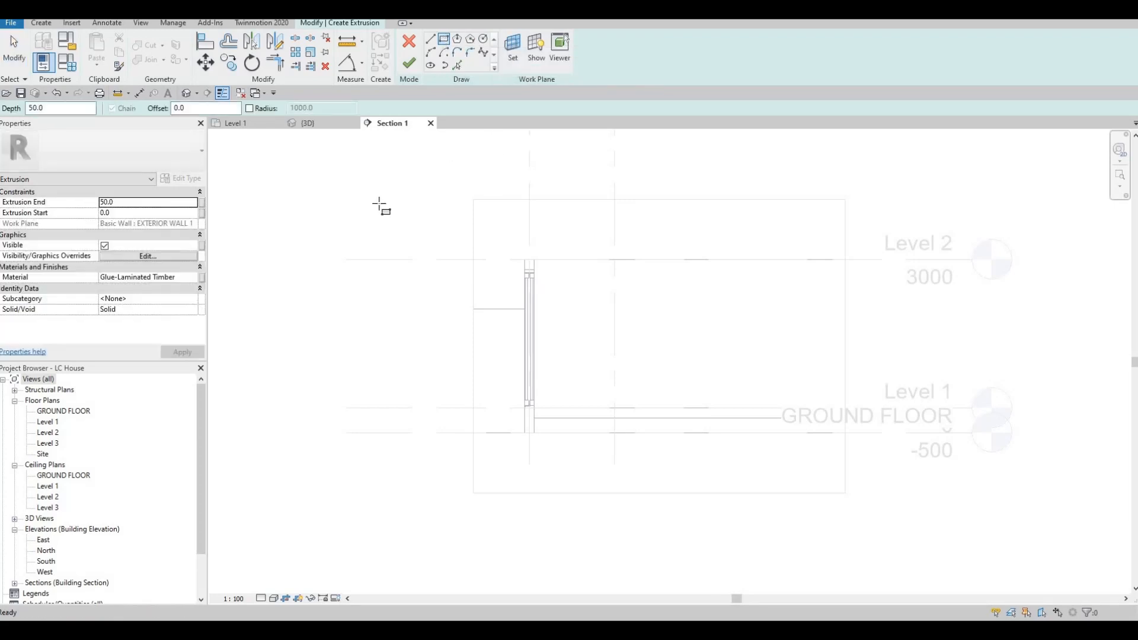
left_click(195, 277)
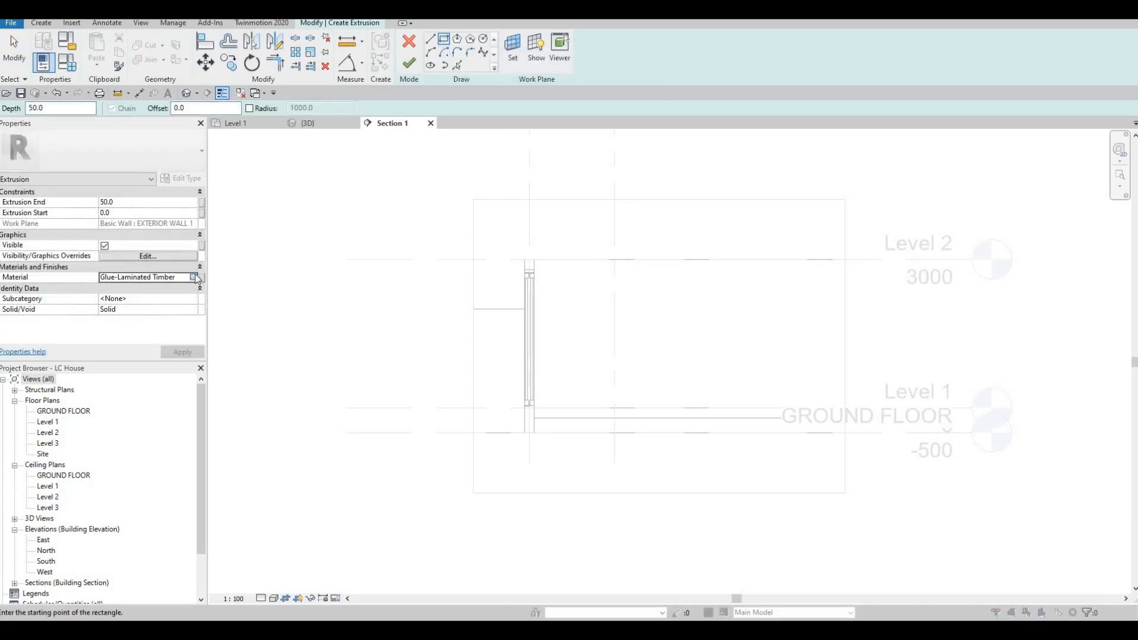
left_click(194, 277)
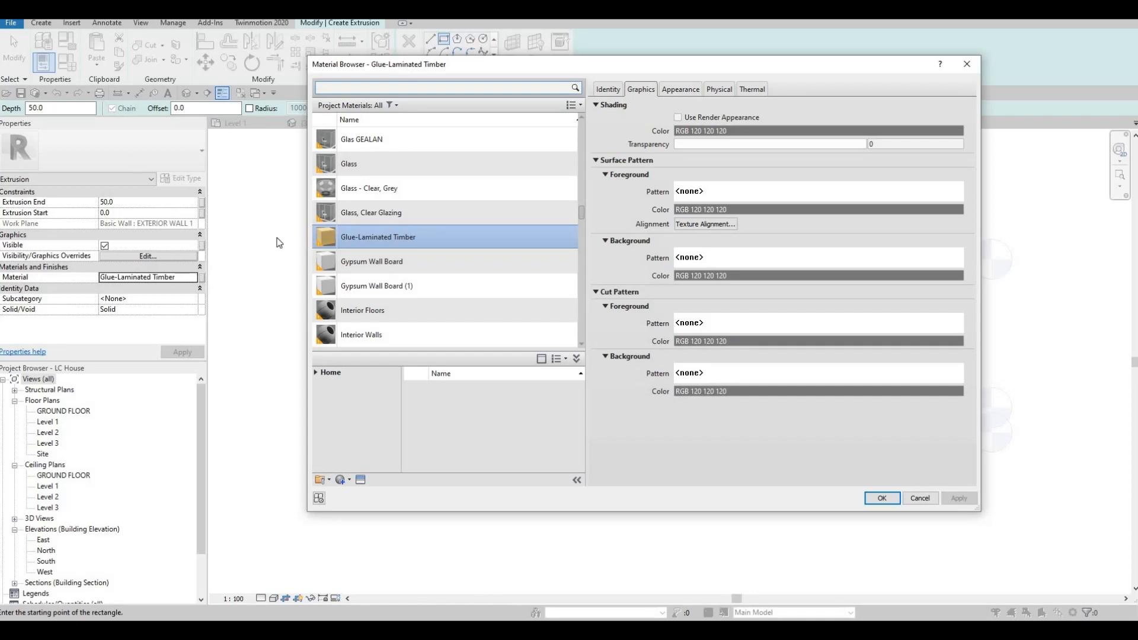
left_click(315, 374)
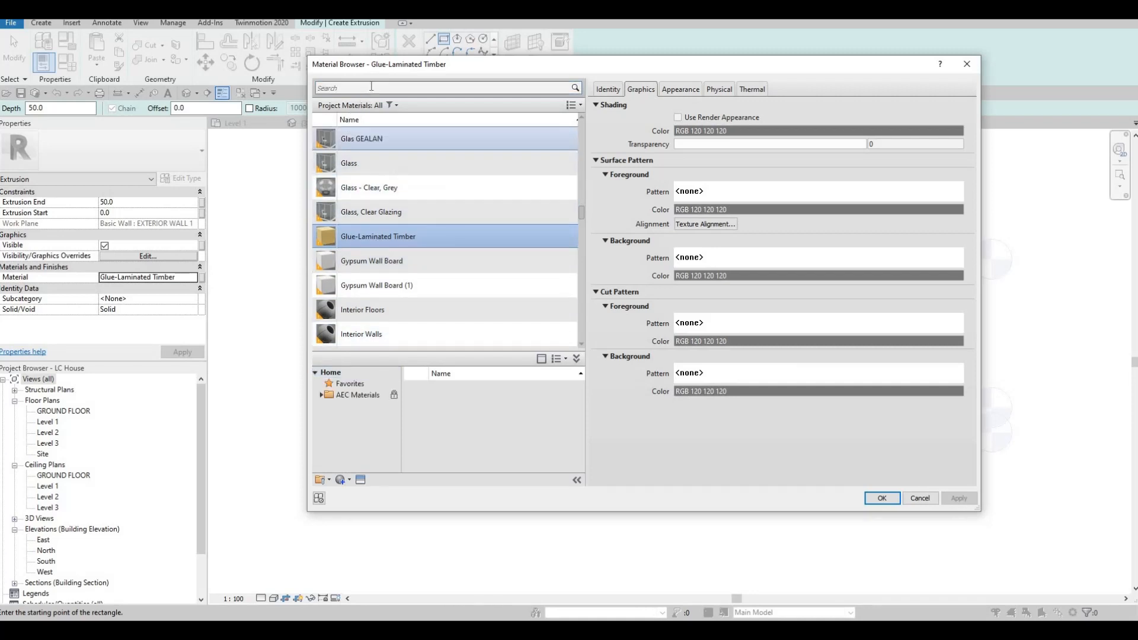
type("NEO")
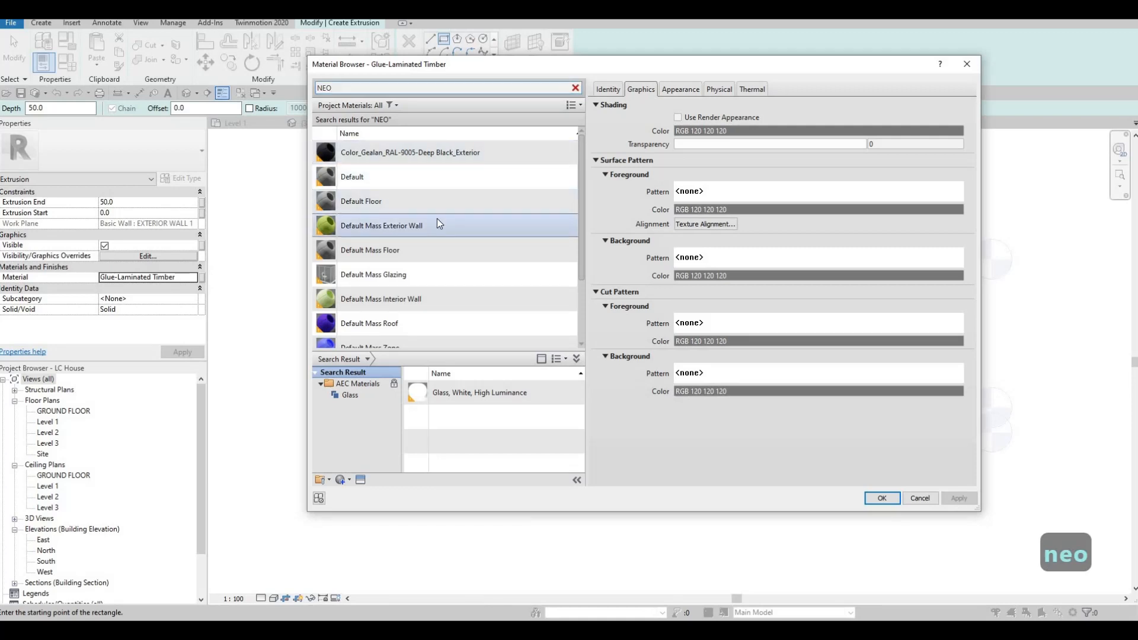
scroll(432, 237, "down", 2)
scroll(407, 308, "up", 3)
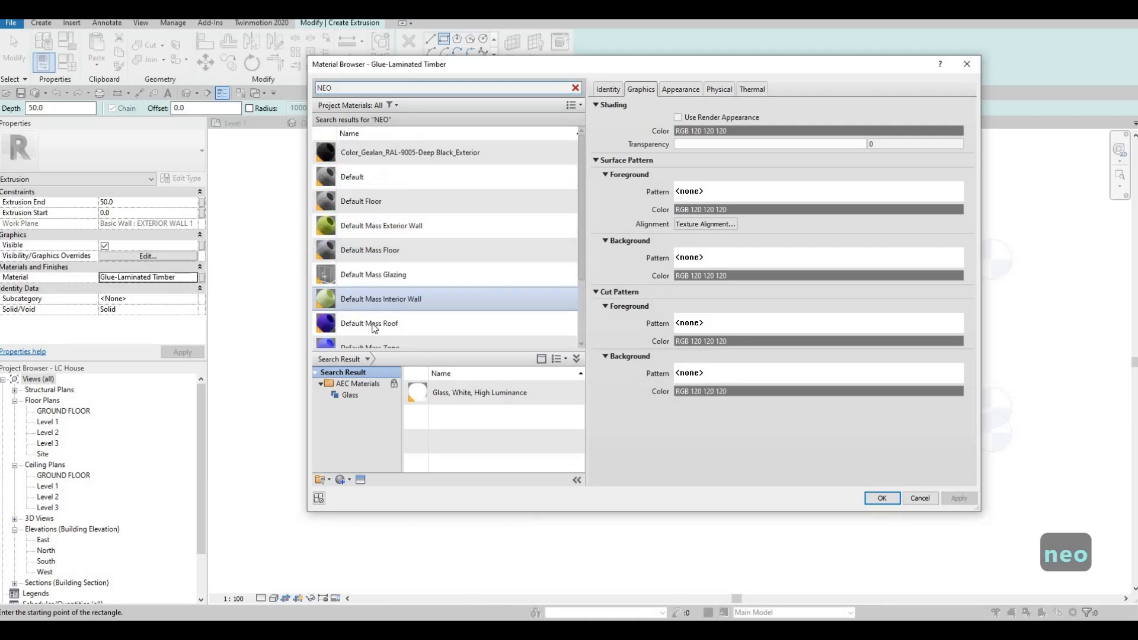
Search the materials for LIGHT and browse the AEC Materials categories for a suitable luminous material.
left_click_drag(341, 88, 264, 84)
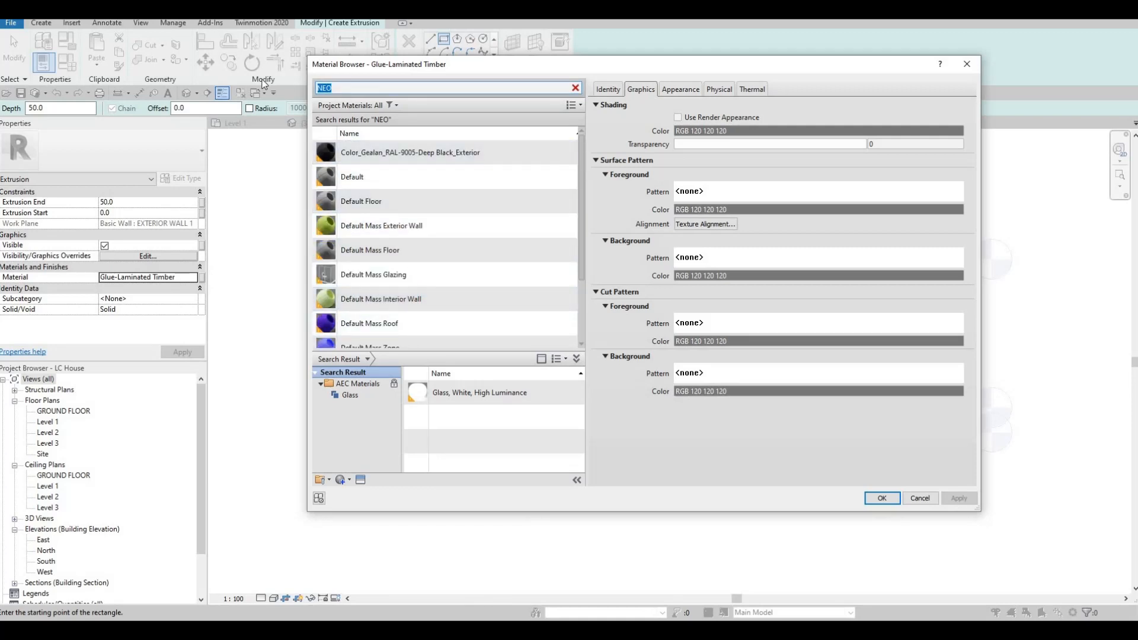
type("LIGHT")
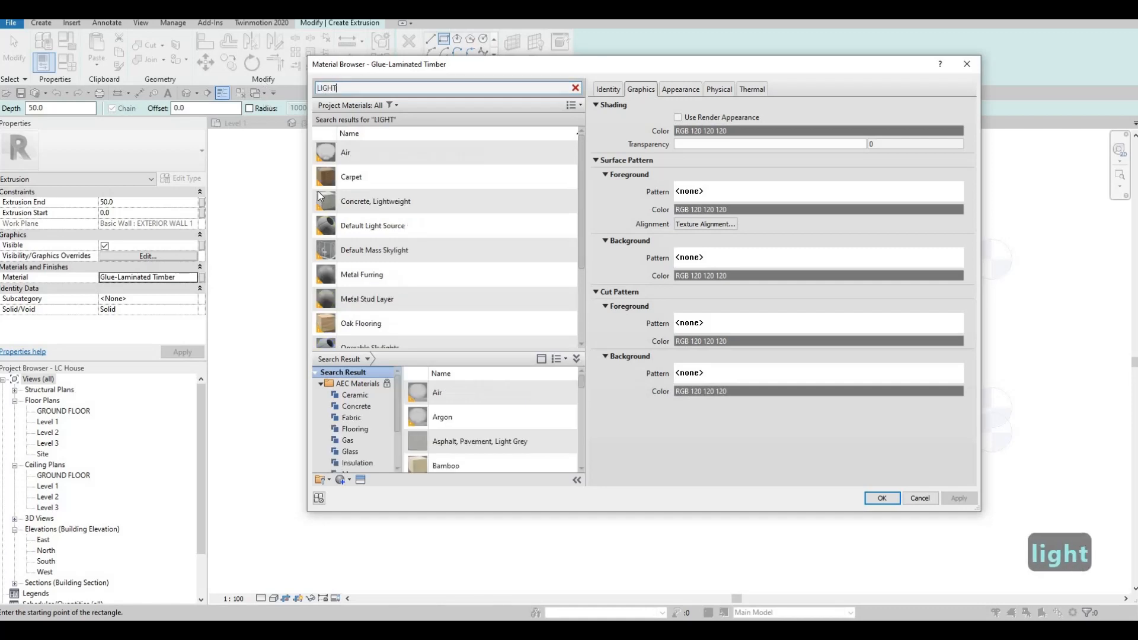
left_click(487, 261)
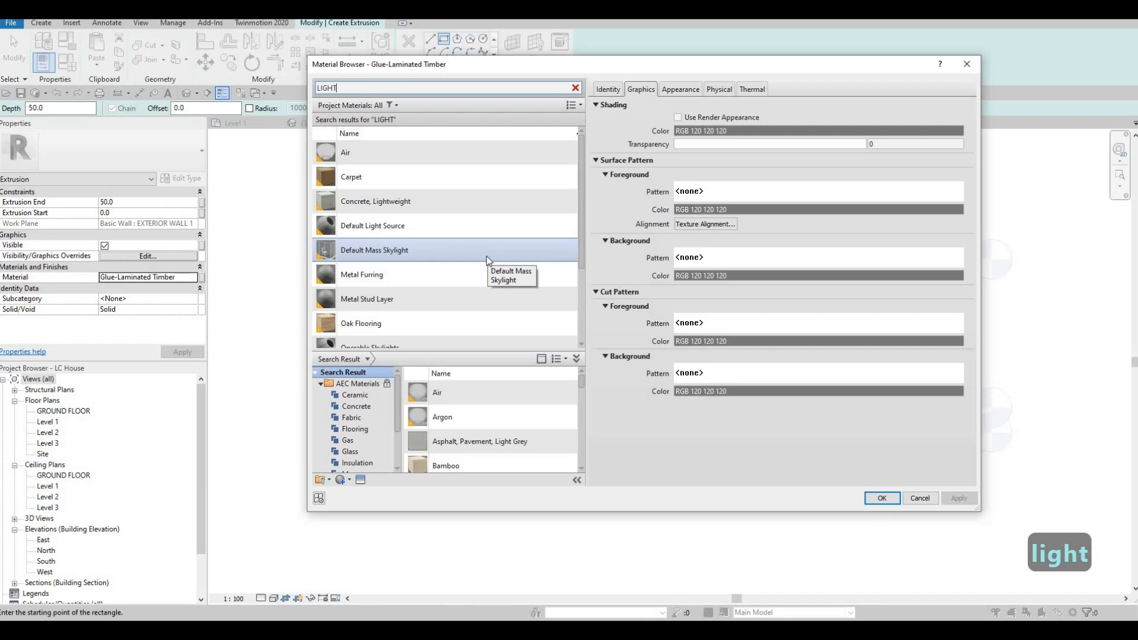
left_click(459, 298)
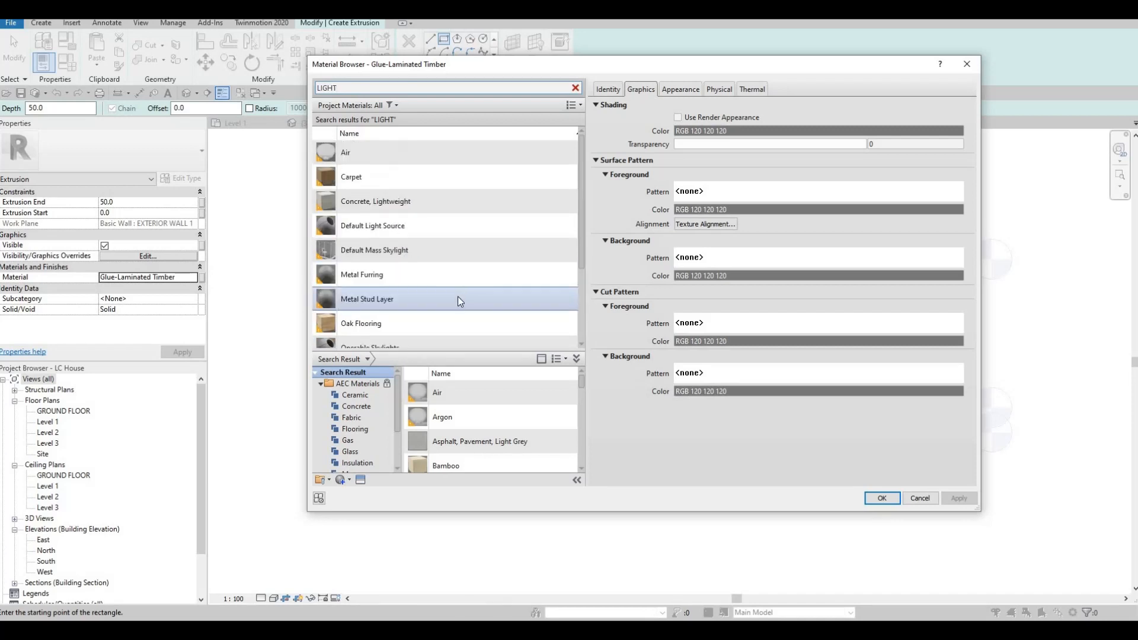
scroll(395, 427, "down", 1)
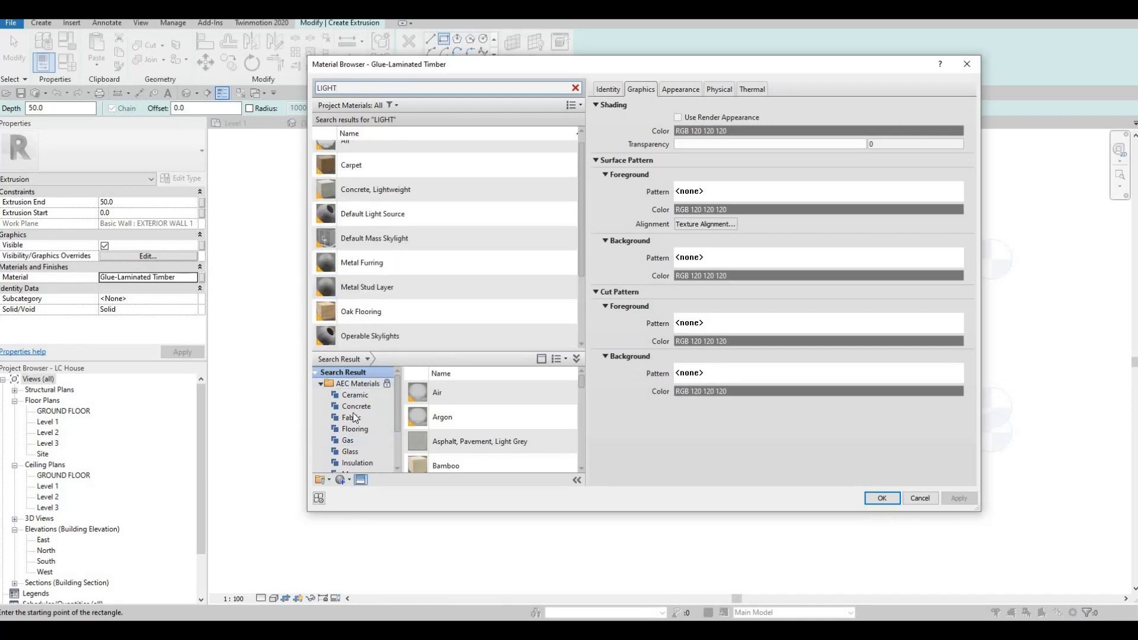
left_click(358, 384)
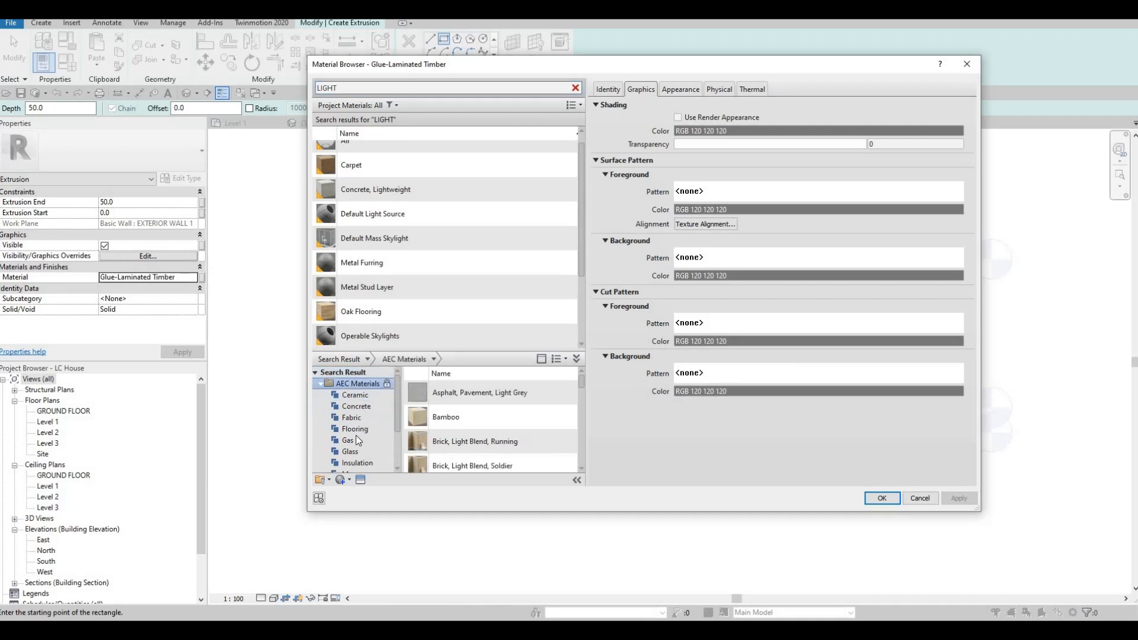
scroll(355, 438, "down", 1)
scroll(358, 433, "up", 1)
left_click(356, 440)
scroll(361, 452, "down", 2)
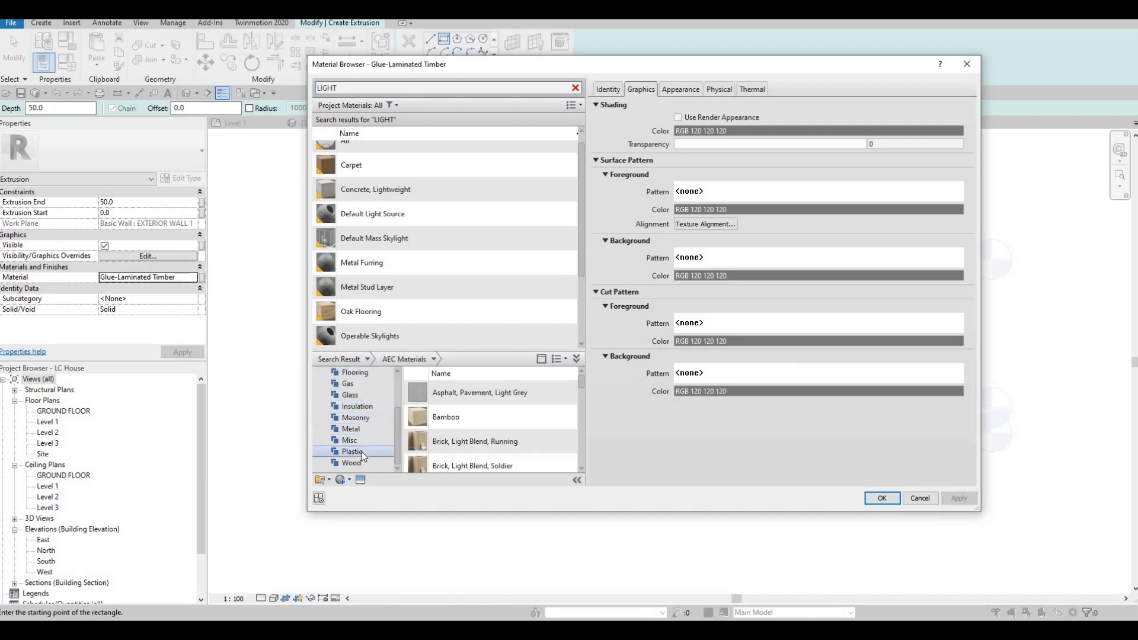
left_click(358, 442)
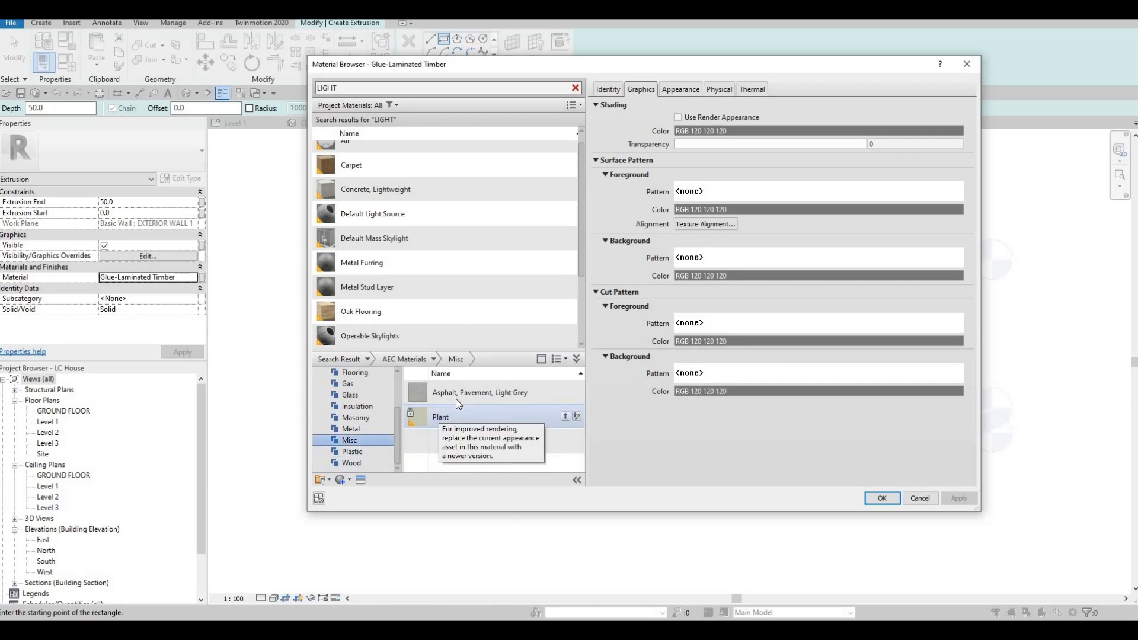
left_click(359, 418)
left_click(357, 406)
left_click(356, 393)
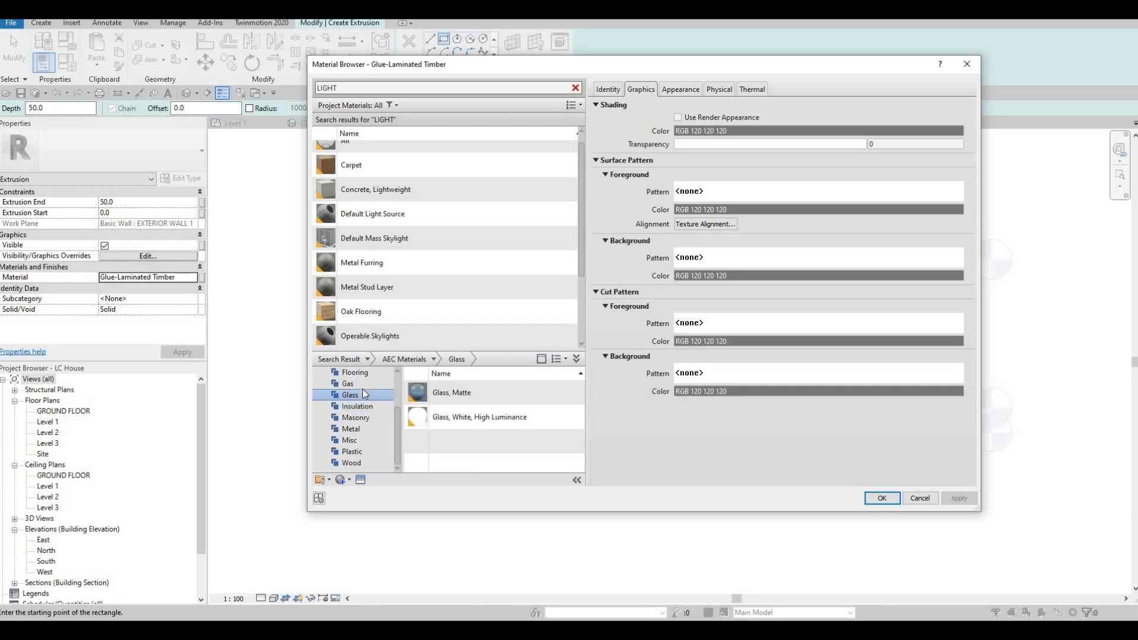
left_click(359, 384)
scroll(359, 415, "up", 2)
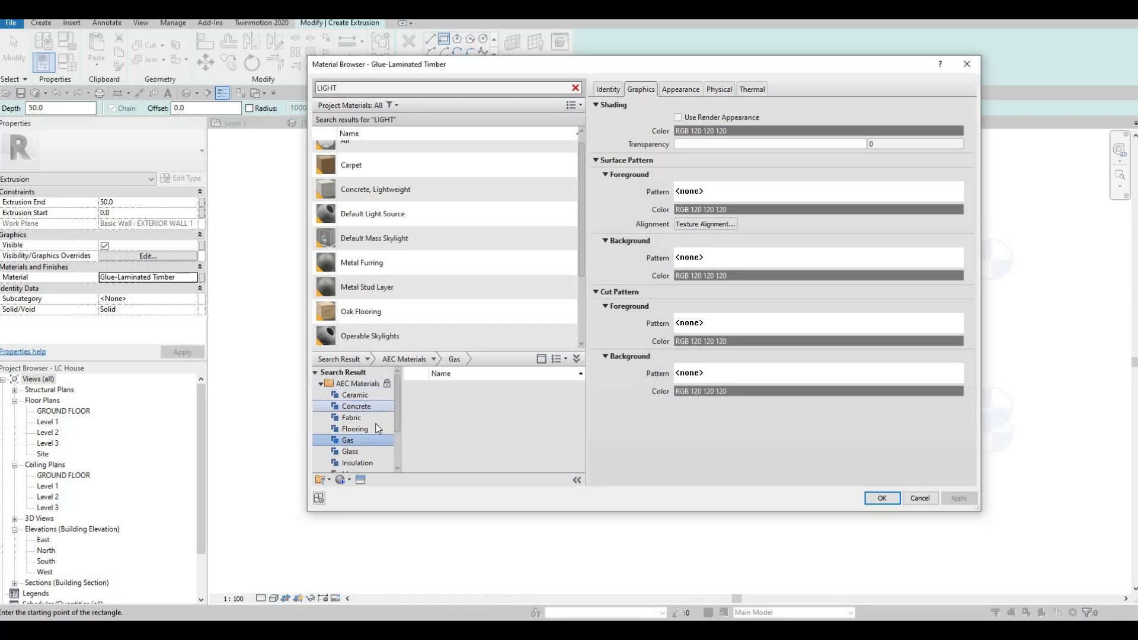
Add Glass, White, High Luminance from the AEC Glass library to the project and assign it to the extrusion.
left_click(354, 450)
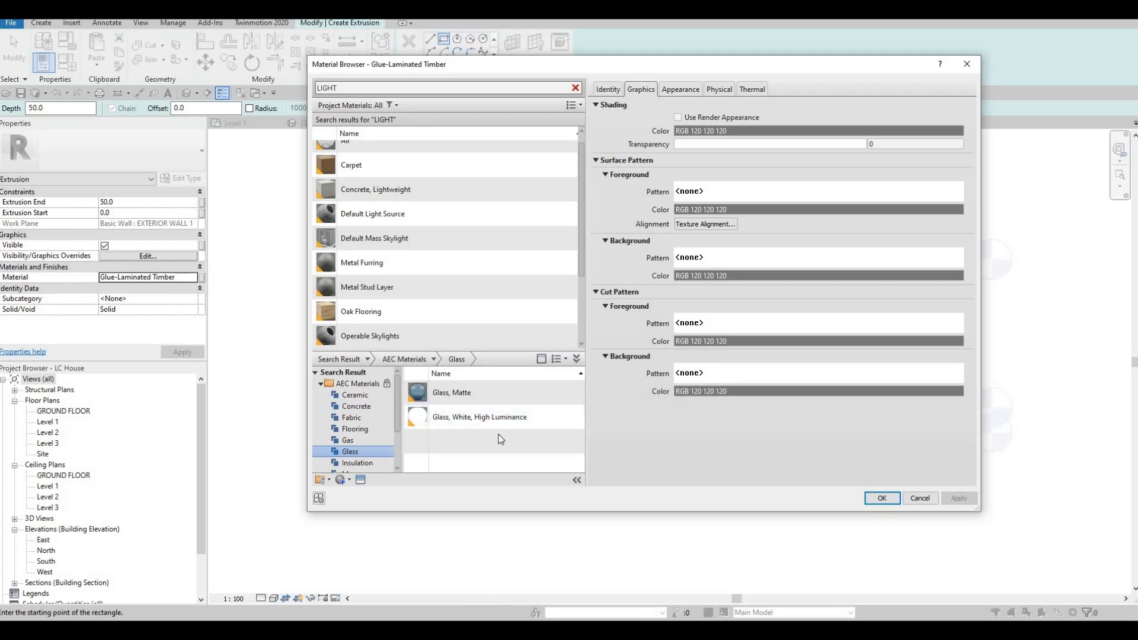
mouse_move(565, 419)
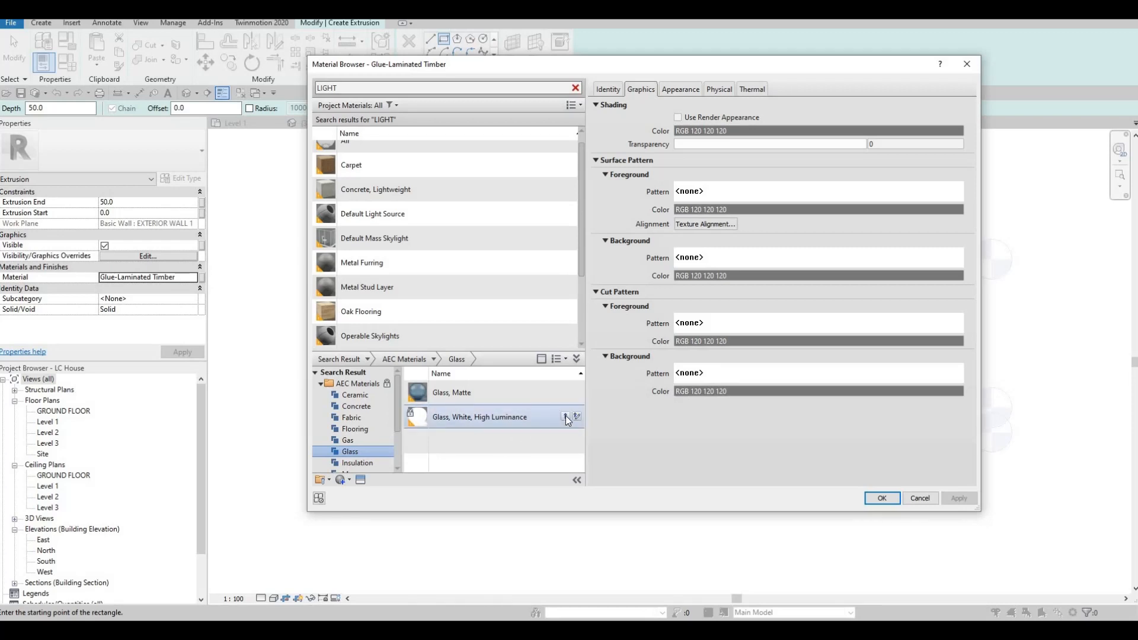
left_click(565, 416)
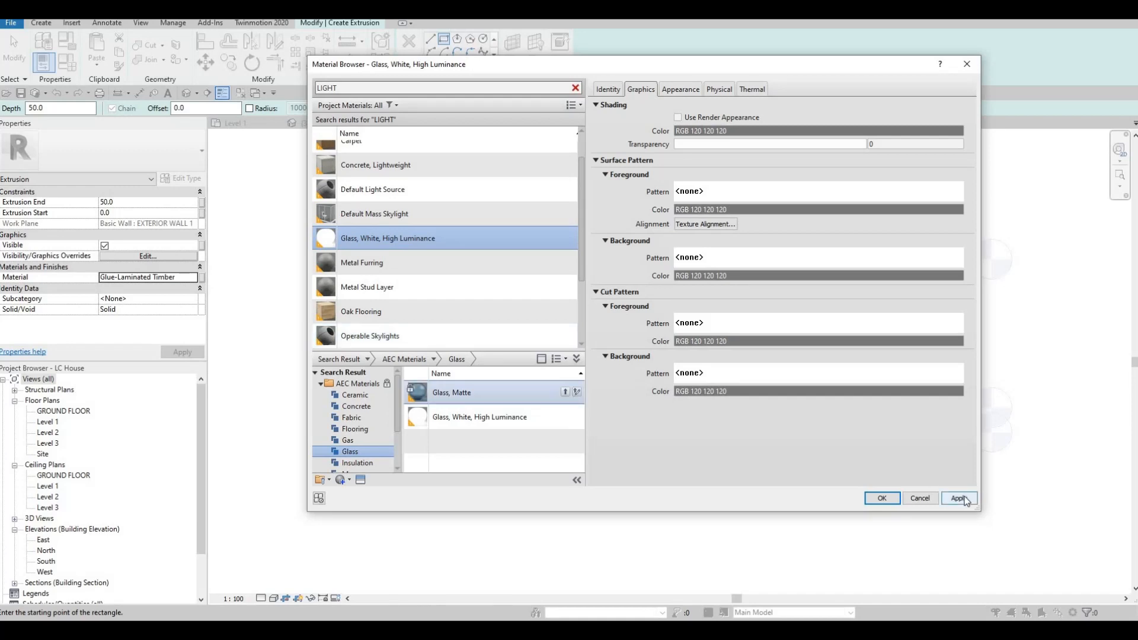
left_click(882, 498)
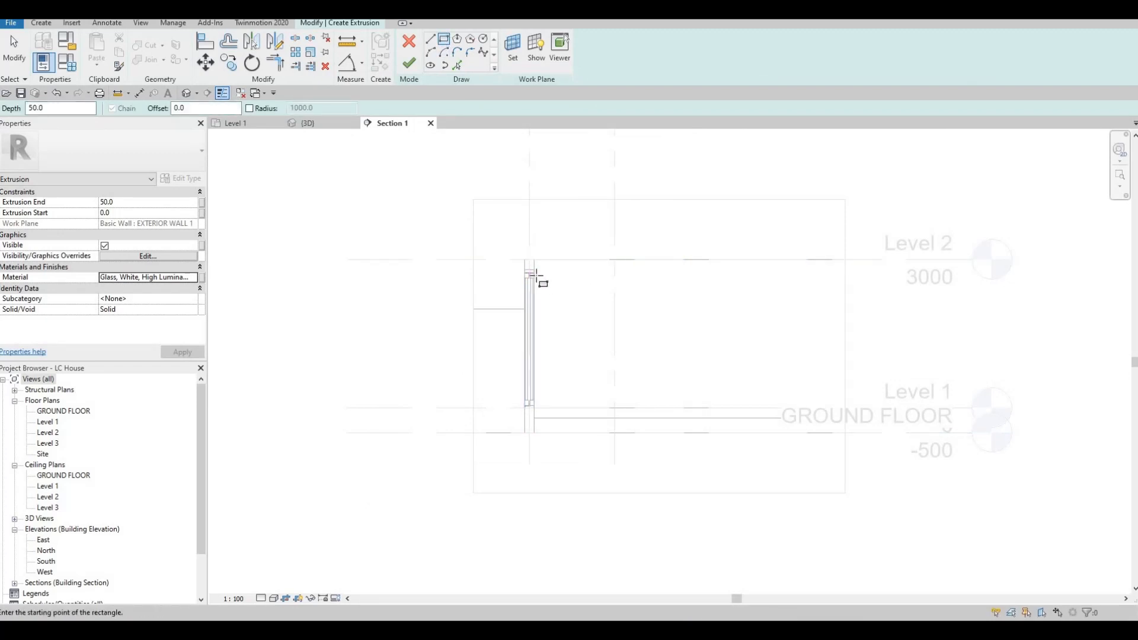
Sketch a rectangle about 5440 by 2800 mm from the sliding-door wall's inner face down to the floor at Level 1.
scroll(523, 271, "up", 2)
left_click(521, 267)
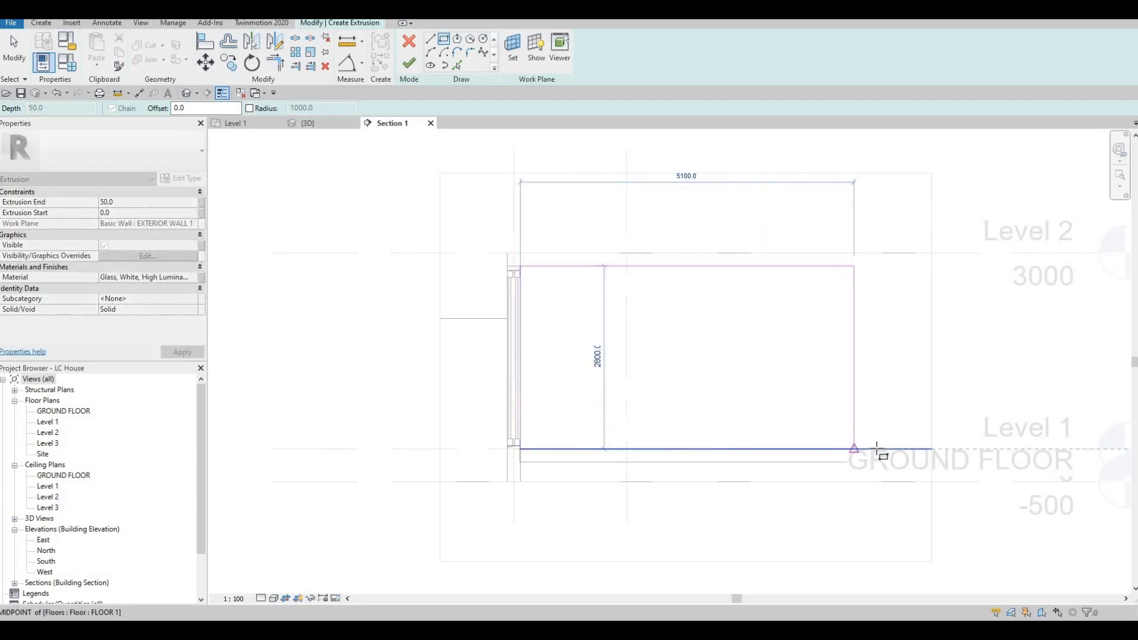
key("Escape")
key("Escape")
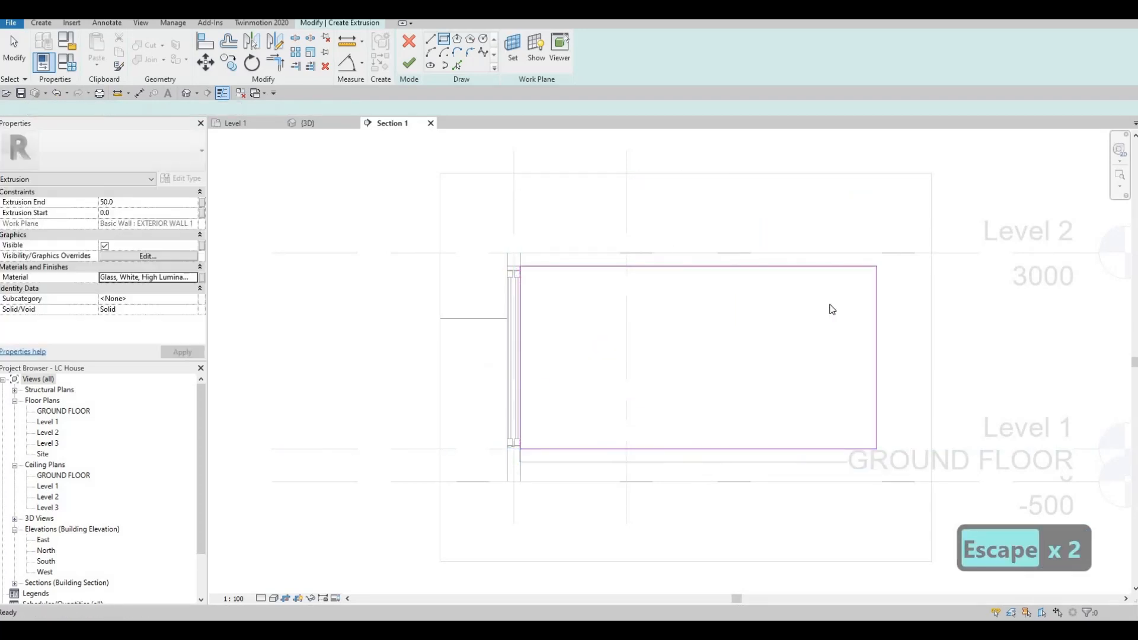
Set the sketched rectangle's width to 4400 mm by moving its edge farthest from the sliding-door wall.
left_click(877, 332)
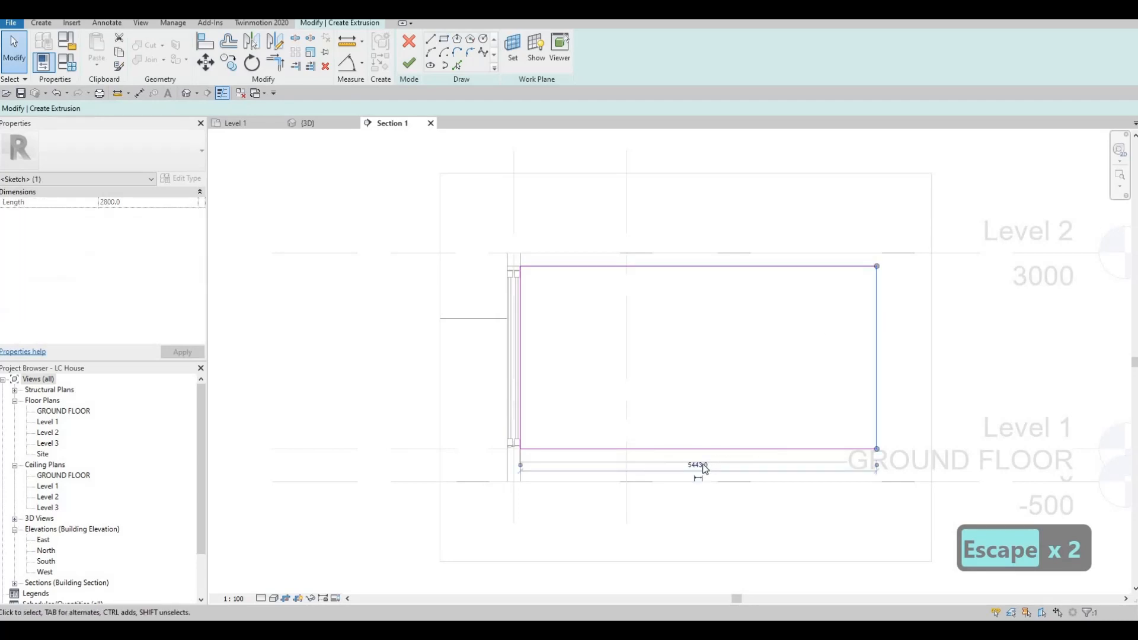
left_click(697, 464)
type("4400")
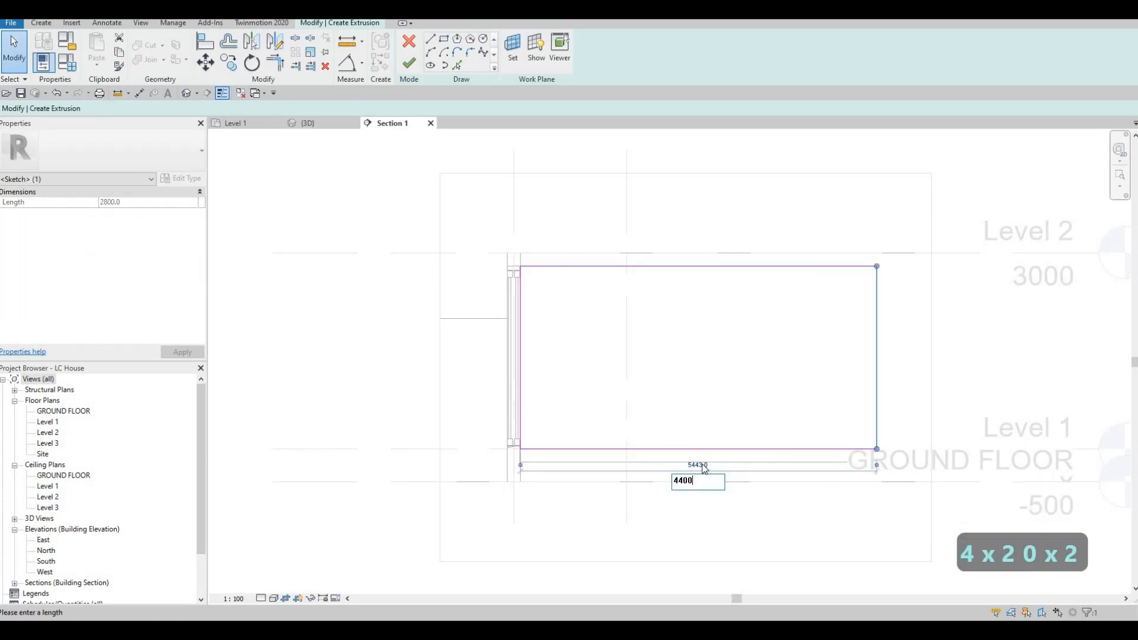
key("Return")
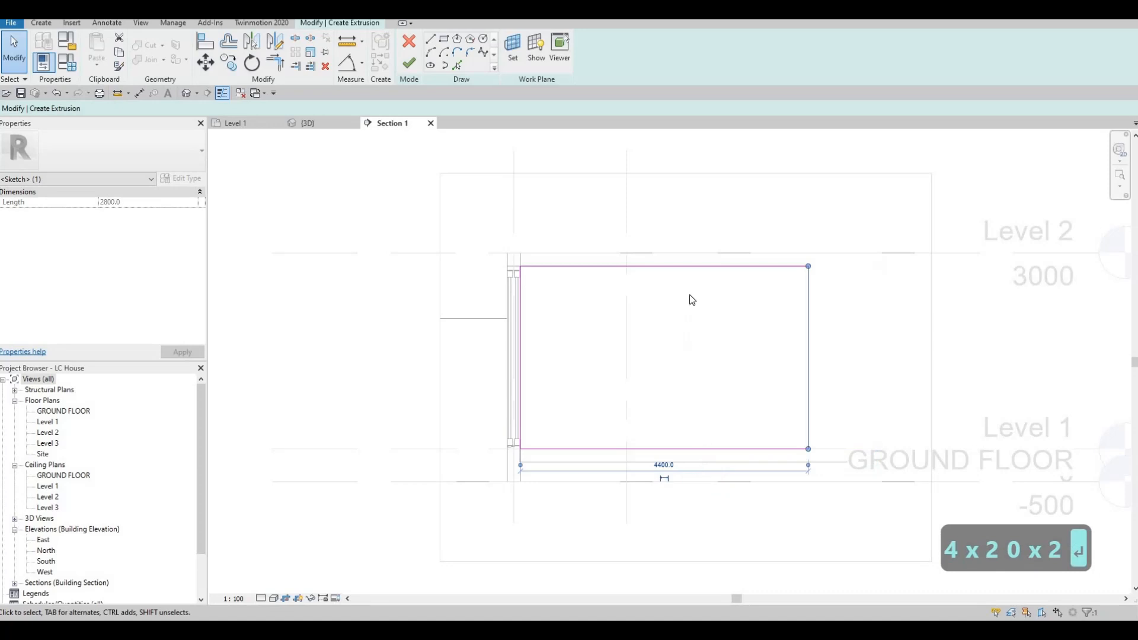
key("Escape")
key("Escape")
left_click(530, 265)
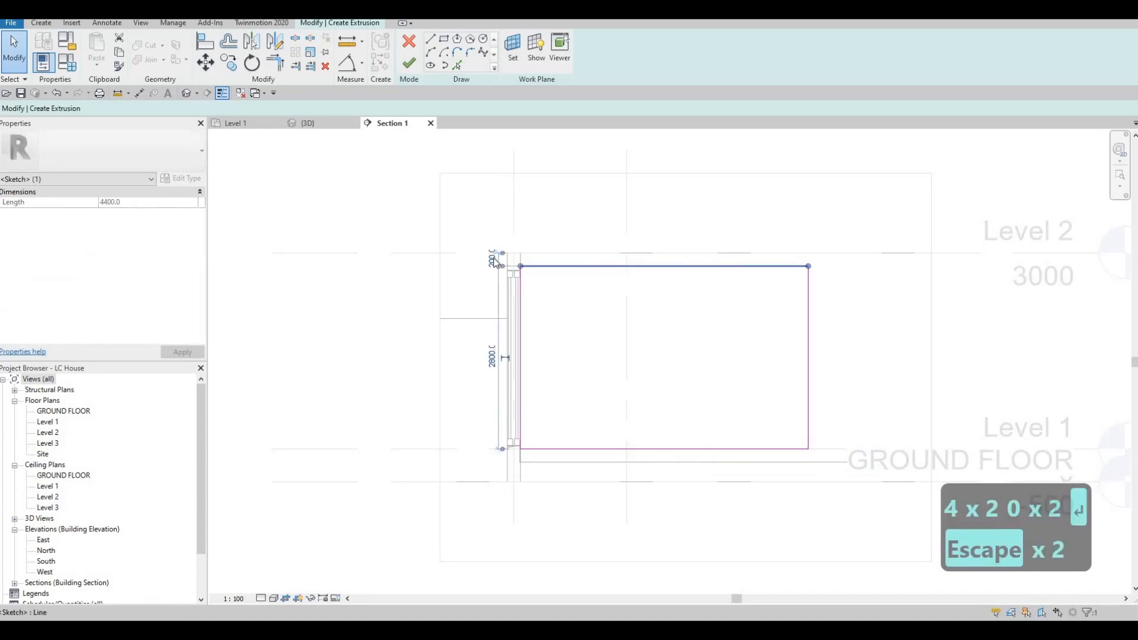
key("Escape")
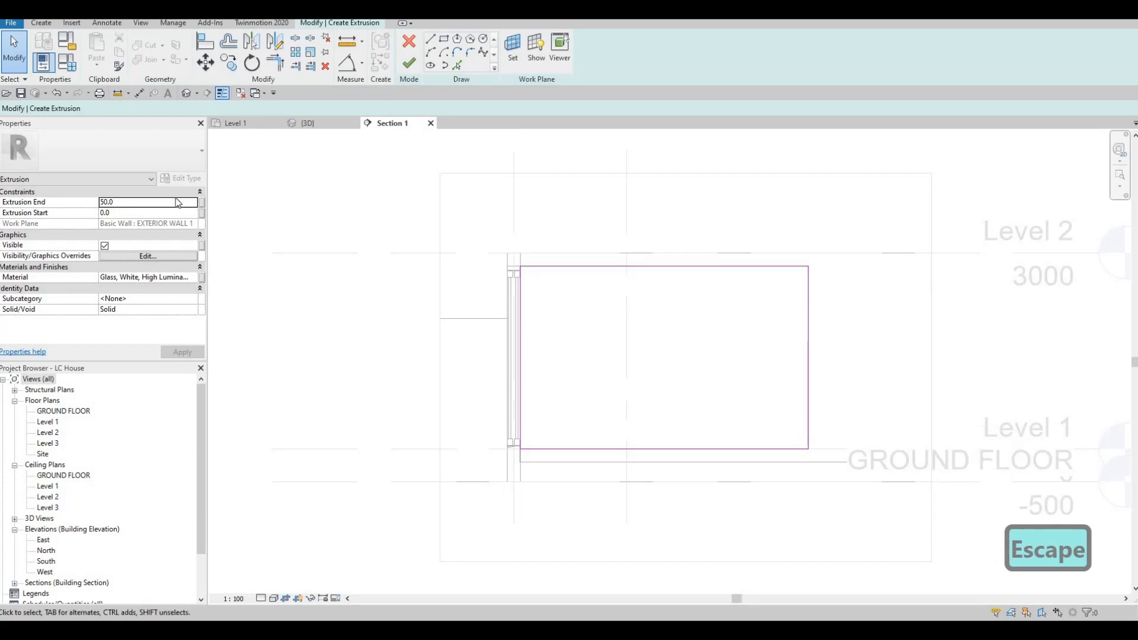
Set the extrusion end to 5 mm and finish the glass panel's extrusion.
left_click(137, 202)
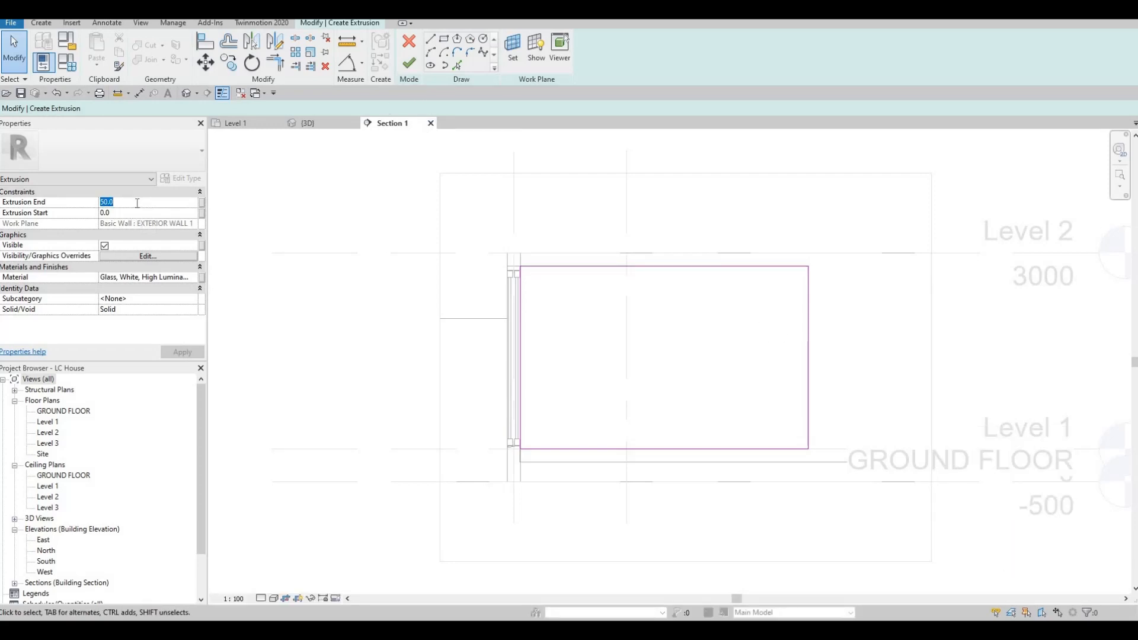
type("5")
key("Return")
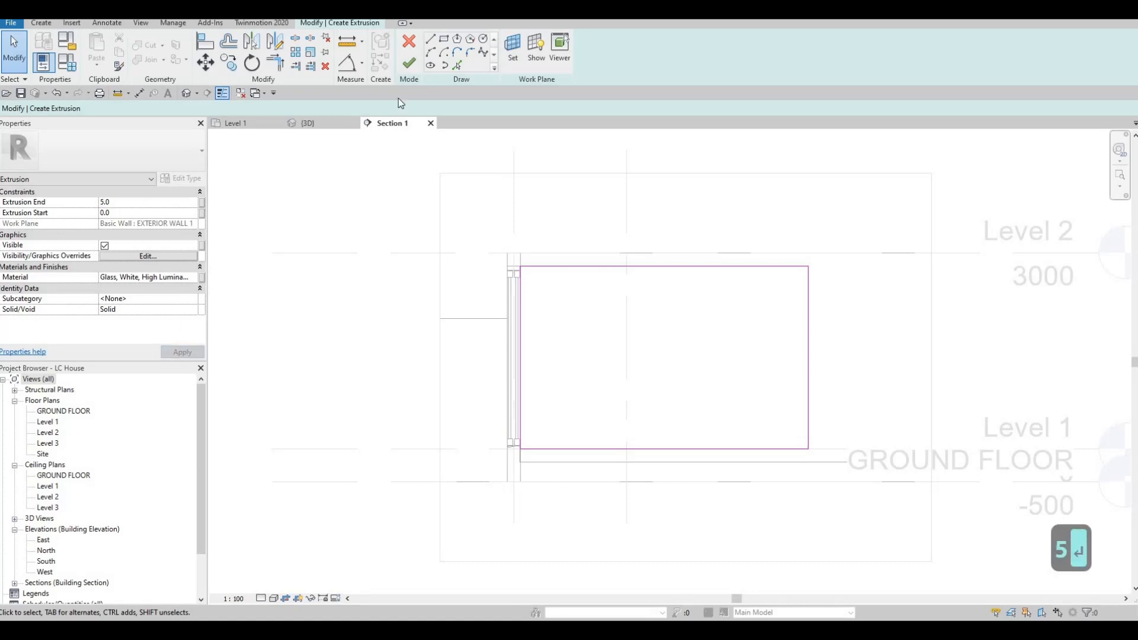
left_click(411, 70)
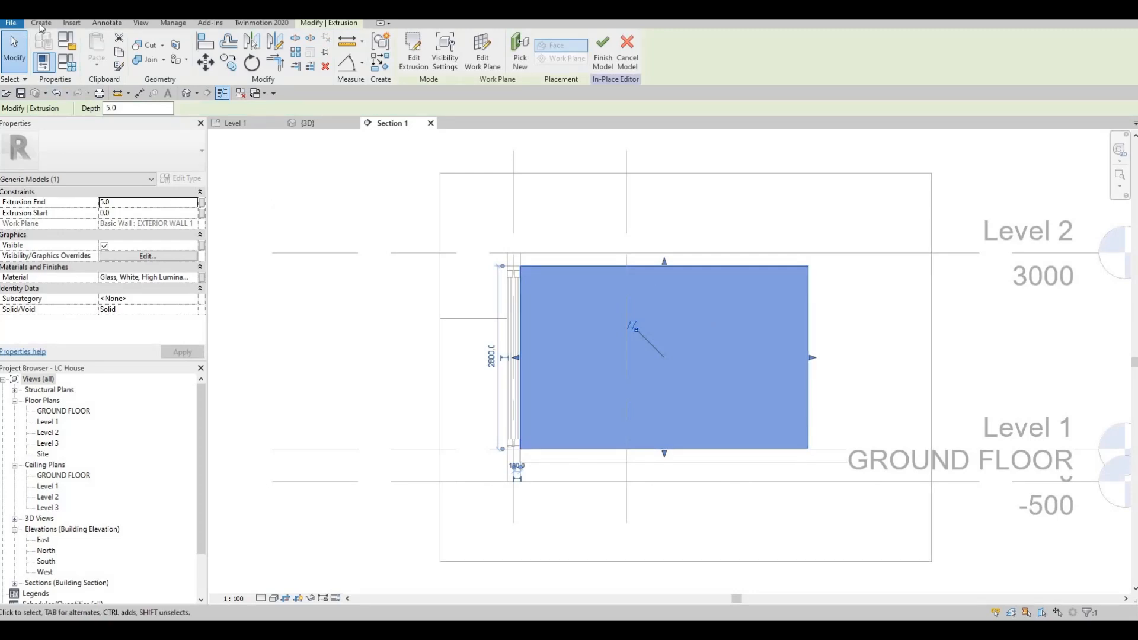
Start another extrusion using the glass panel's face as the work plane and set its extrusion end to 10 mm.
left_click(41, 24)
left_click(100, 51)
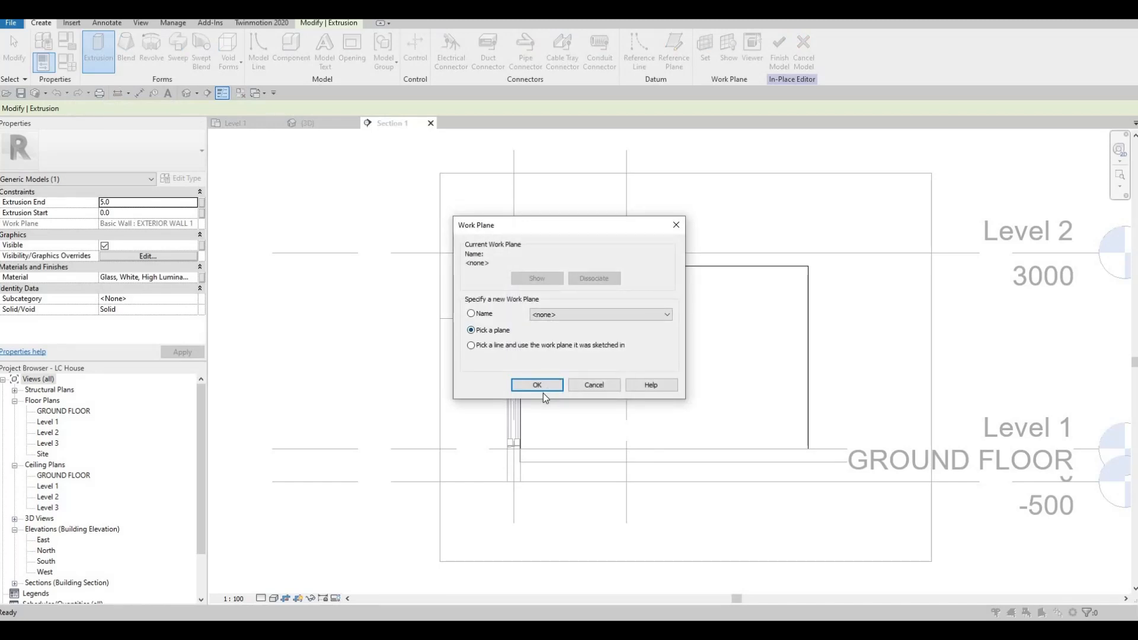
left_click(537, 384)
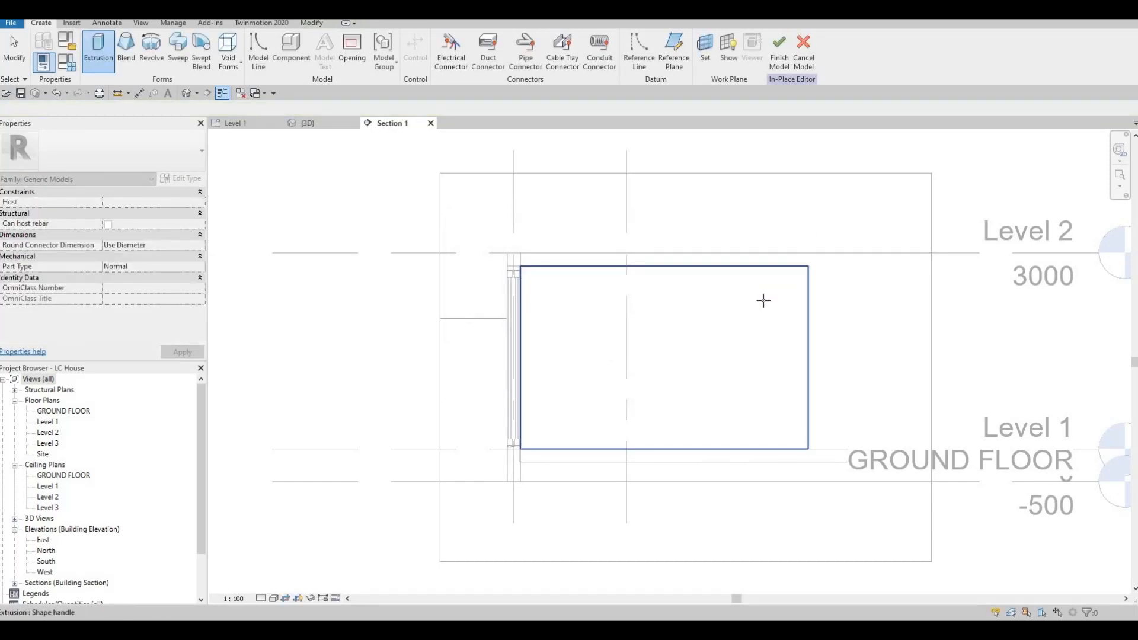
left_click(488, 260)
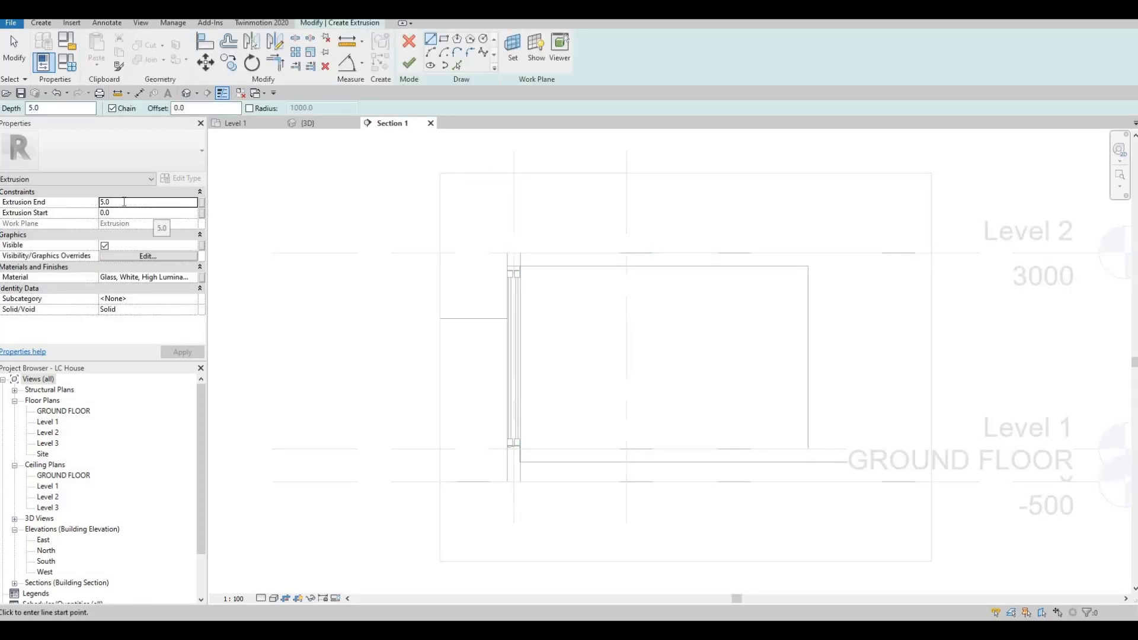
left_click_drag(97, 202, 61, 200)
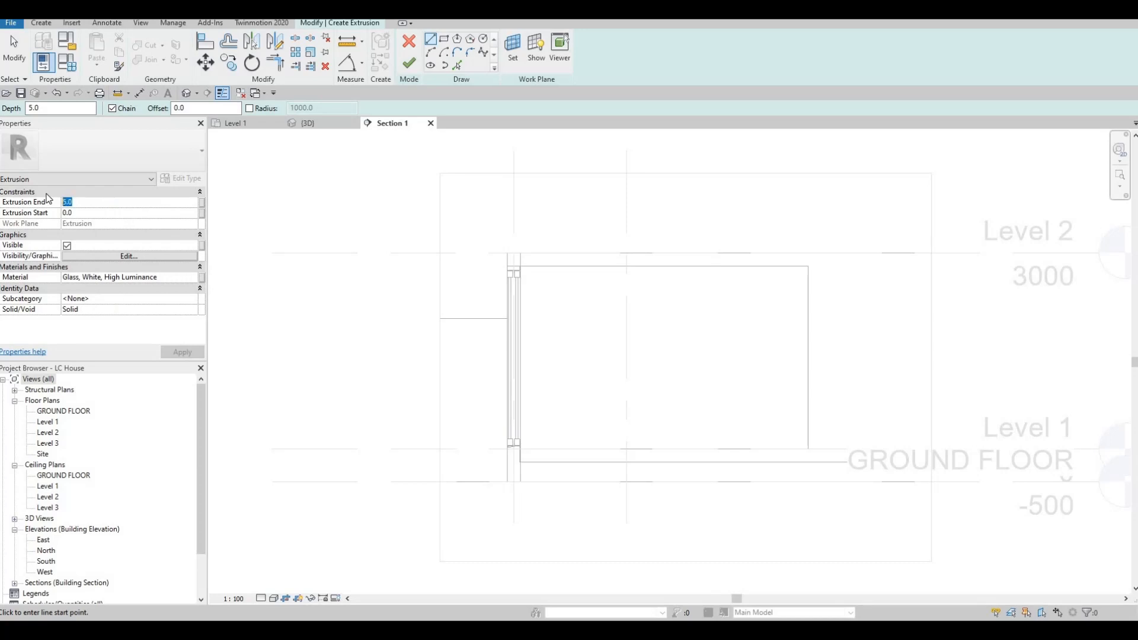
type("10")
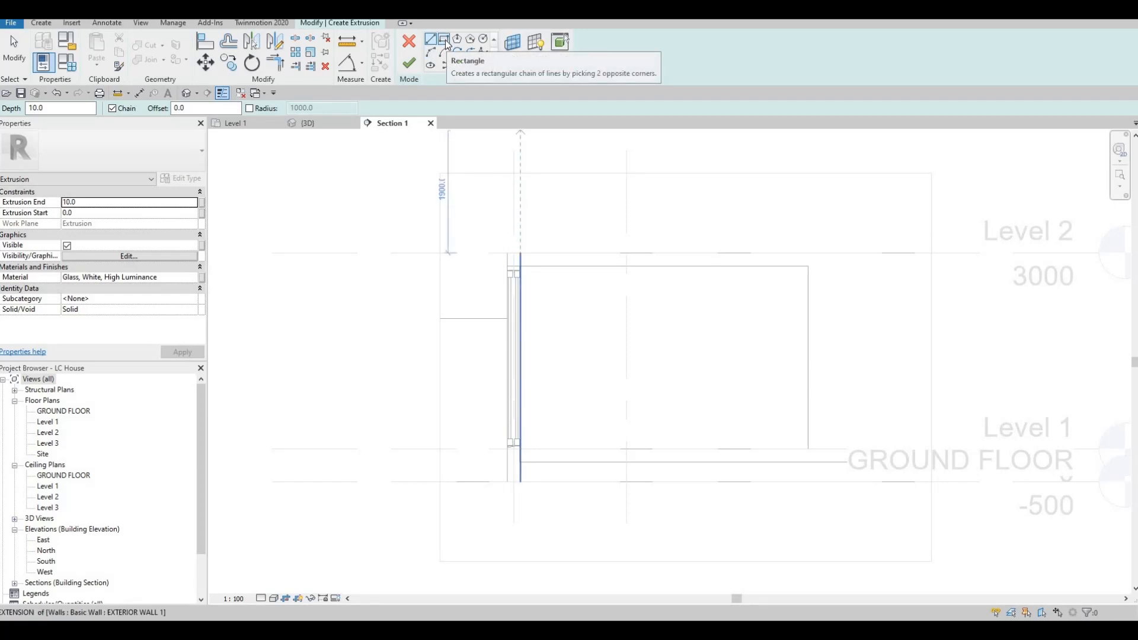
left_click(520, 265)
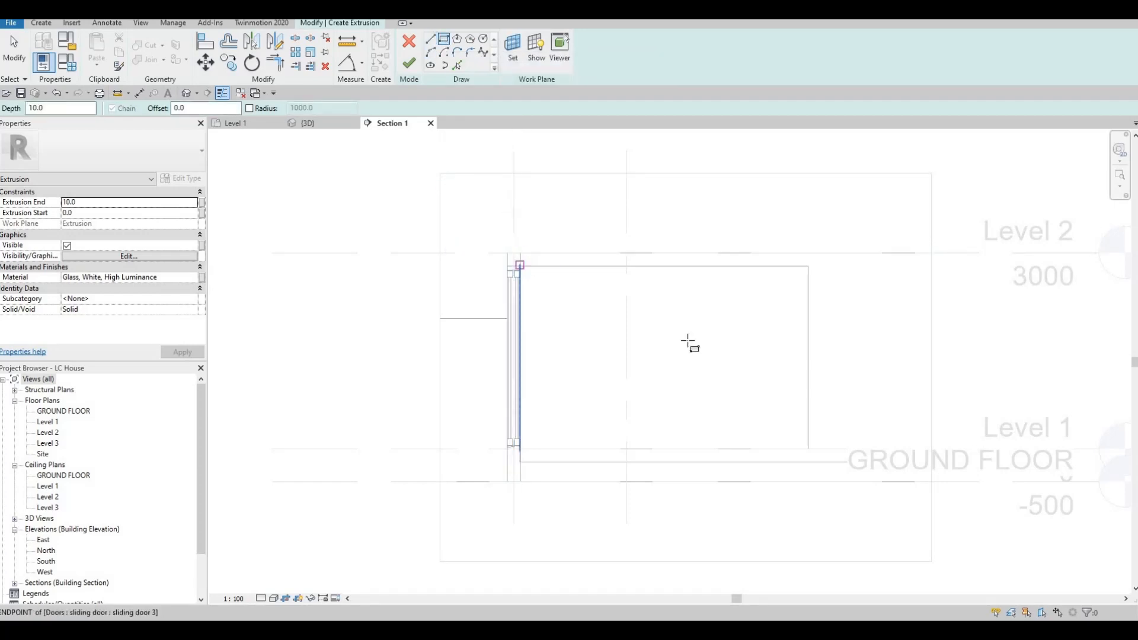
scroll(510, 250, "up", 3)
scroll(592, 308, "down", 3)
key("Escape")
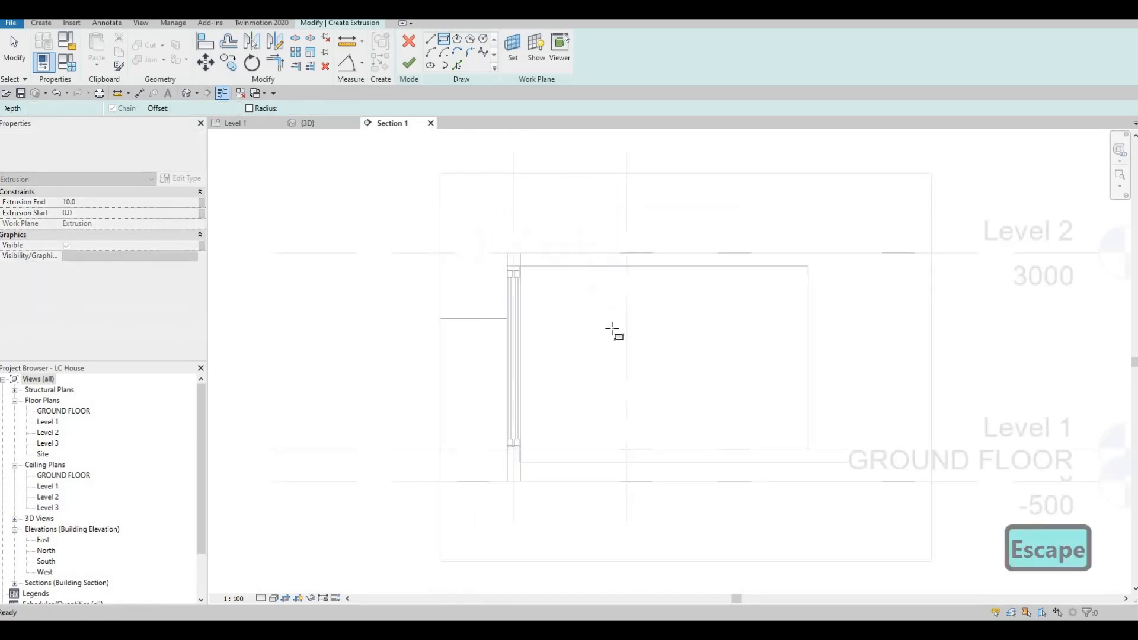
Sketch a rectangle tracing the glass panel's outline, from its upper corner at the sliding-door wall to the opposite corner on Level 1.
scroll(572, 320, "up", 5)
scroll(610, 329, "up", 2)
left_click(564, 320)
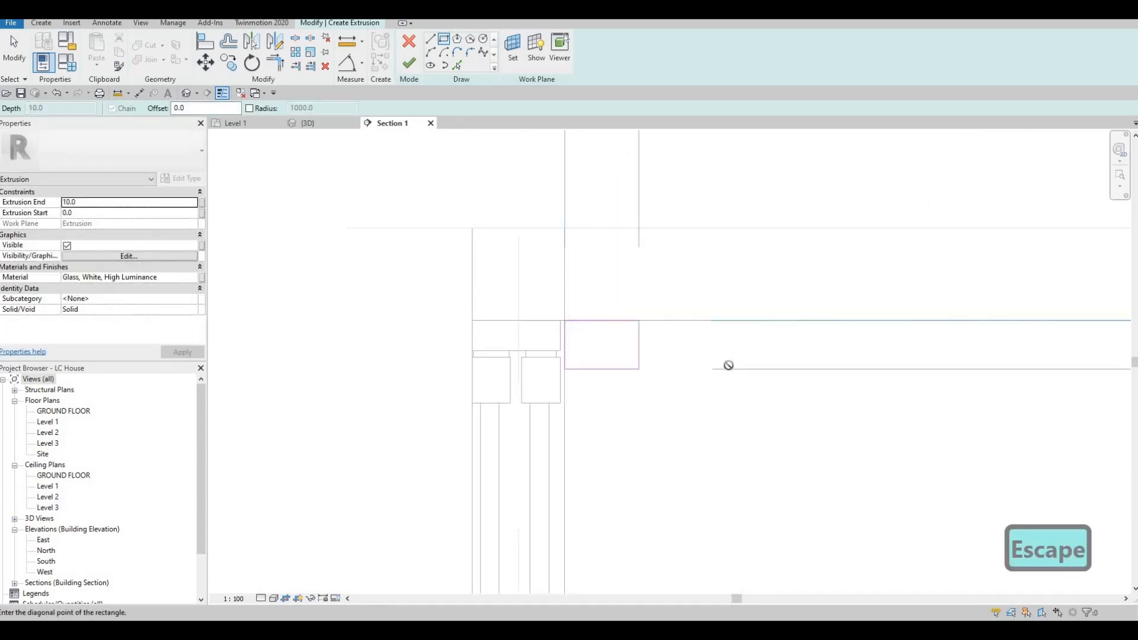
scroll(655, 353, "down", 5)
scroll(830, 373, "down", 3)
scroll(884, 464, "up", 4)
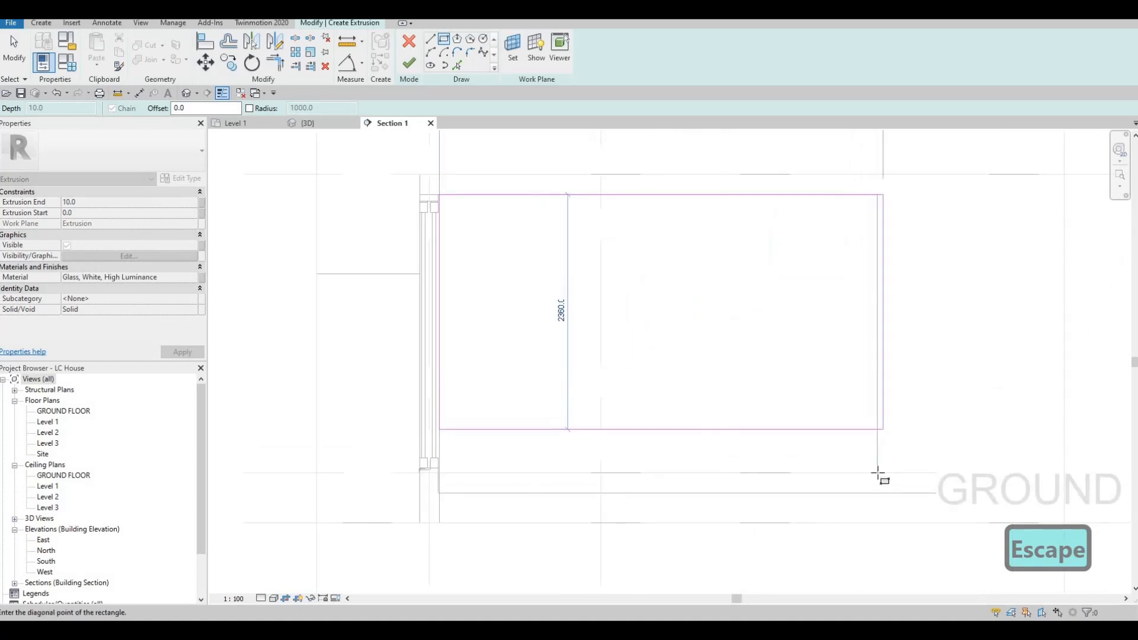
left_click(878, 473)
key("Escape")
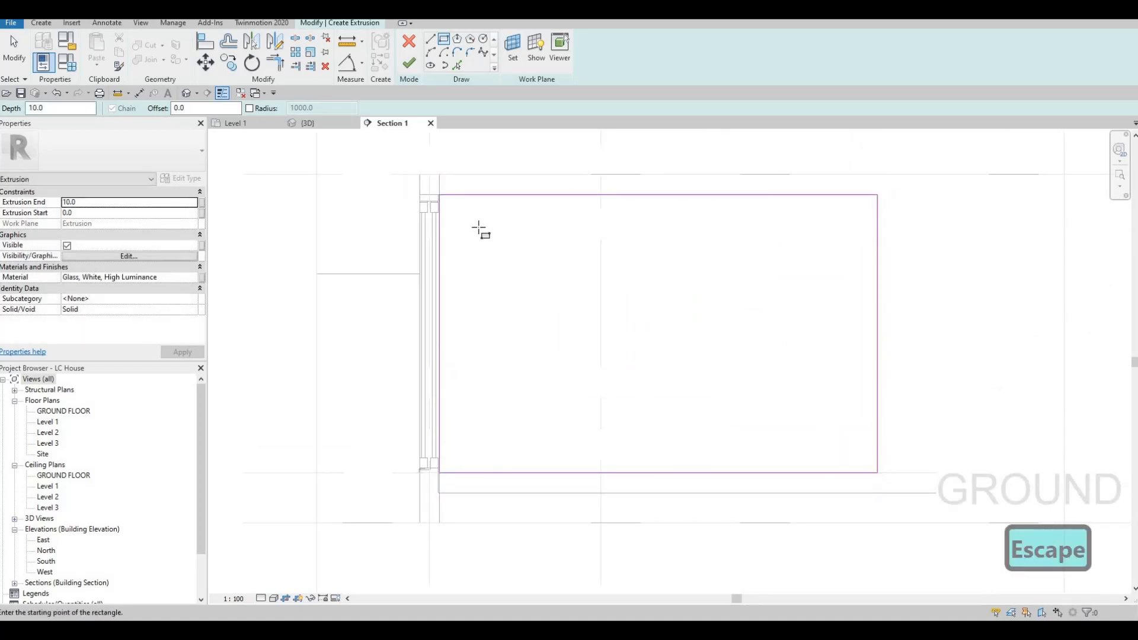
Draw two full-height vertical lines in the part of the rectangle nearest the sliding-door wall.
left_click(484, 194)
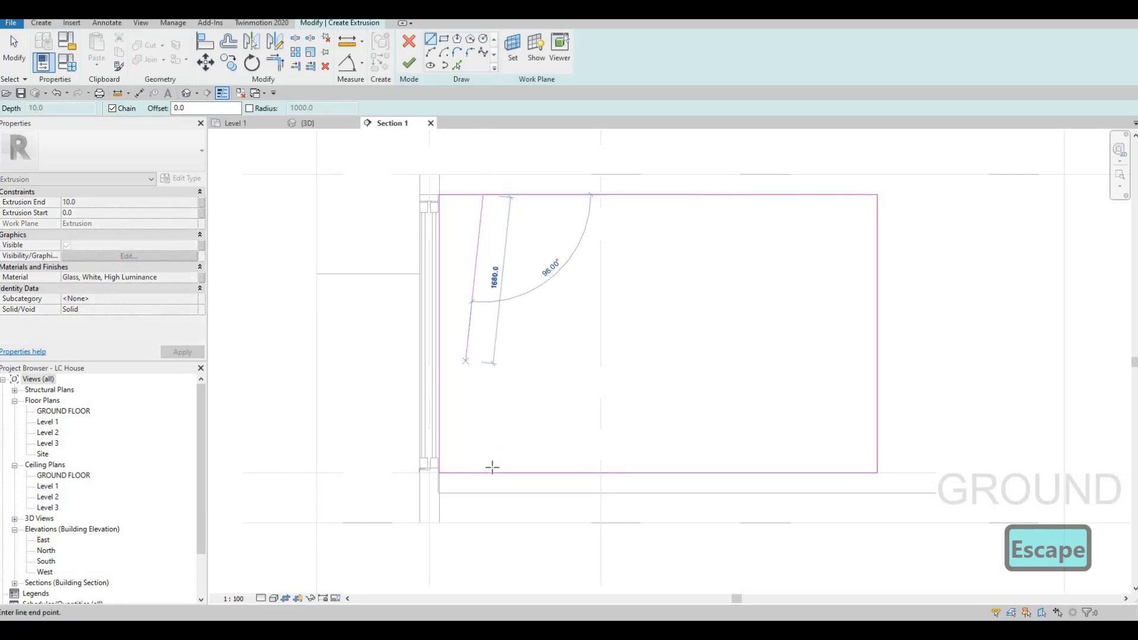
left_click(494, 397)
key("Escape")
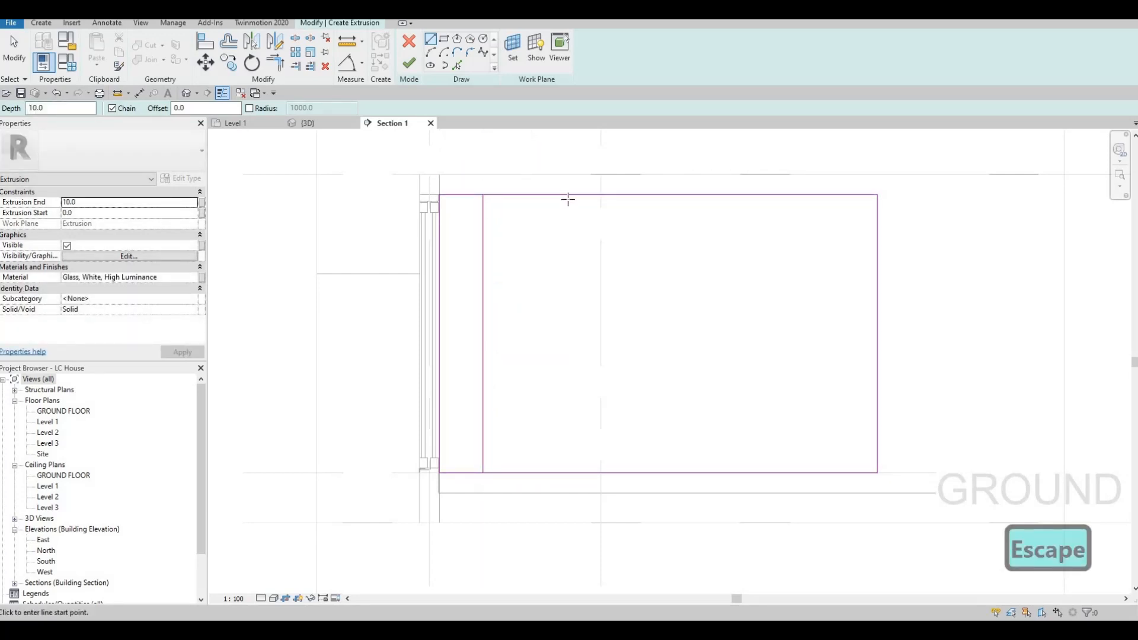
left_click(568, 195)
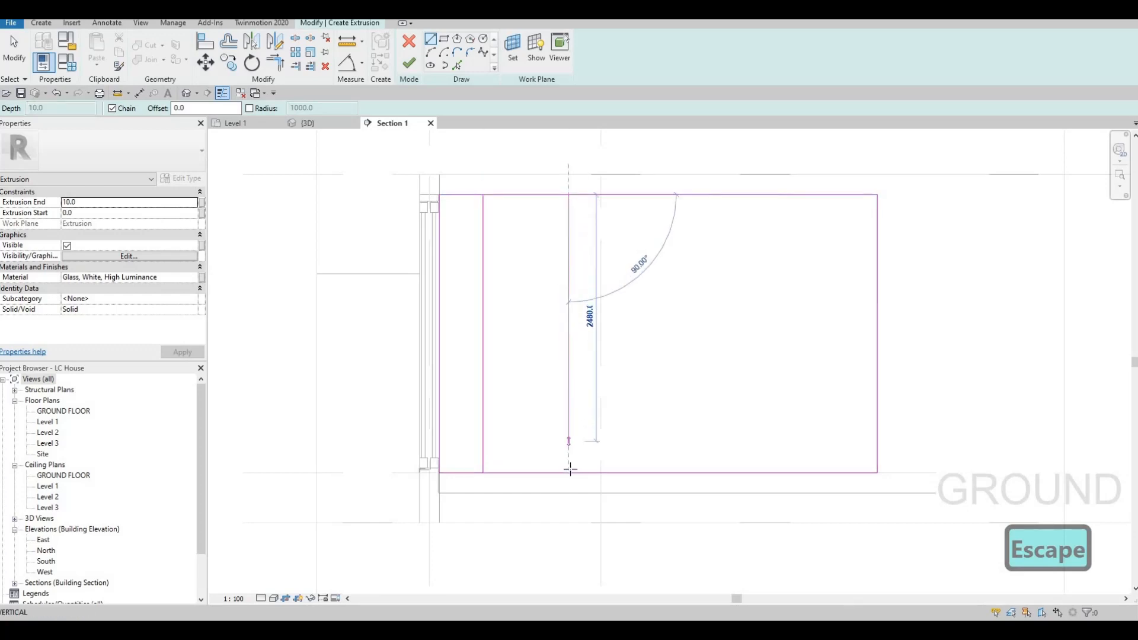
left_click(637, 356)
key("Escape")
Draw three more full-height vertical lines at uneven spacing across the remaining width, dividing the rectangle into six strips.
left_click(635, 196)
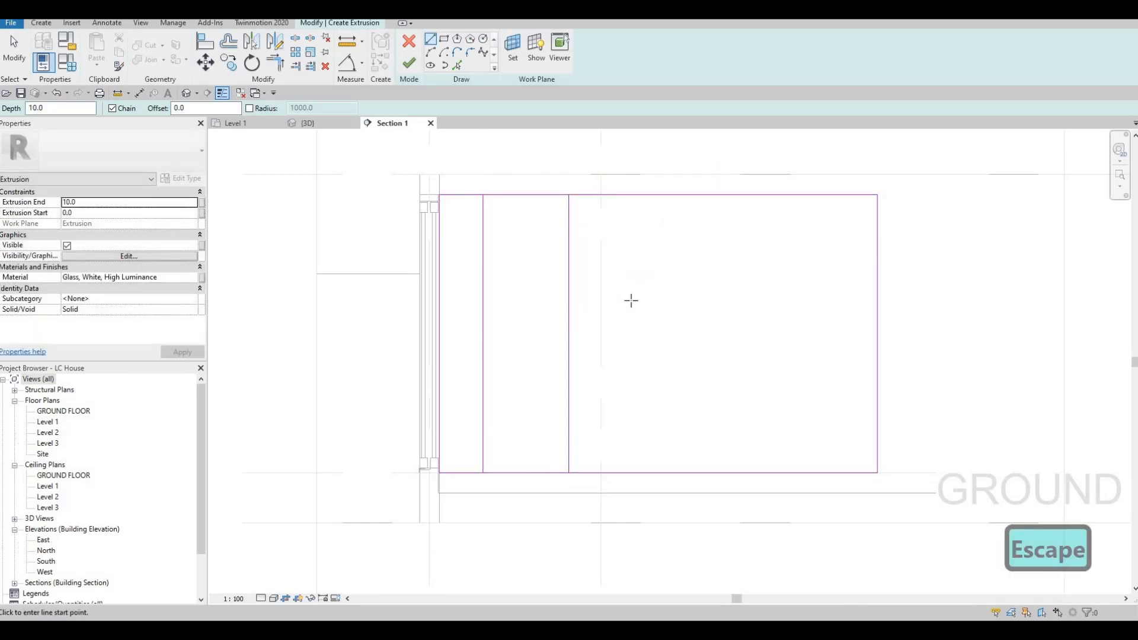
left_click(634, 473)
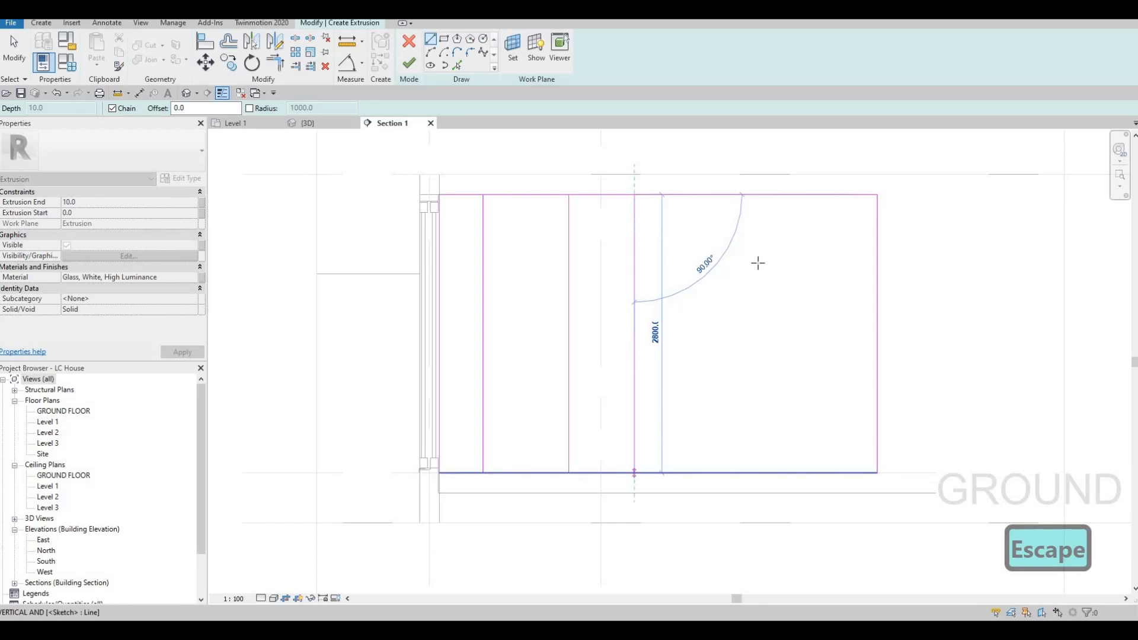
key("Escape")
left_click(740, 195)
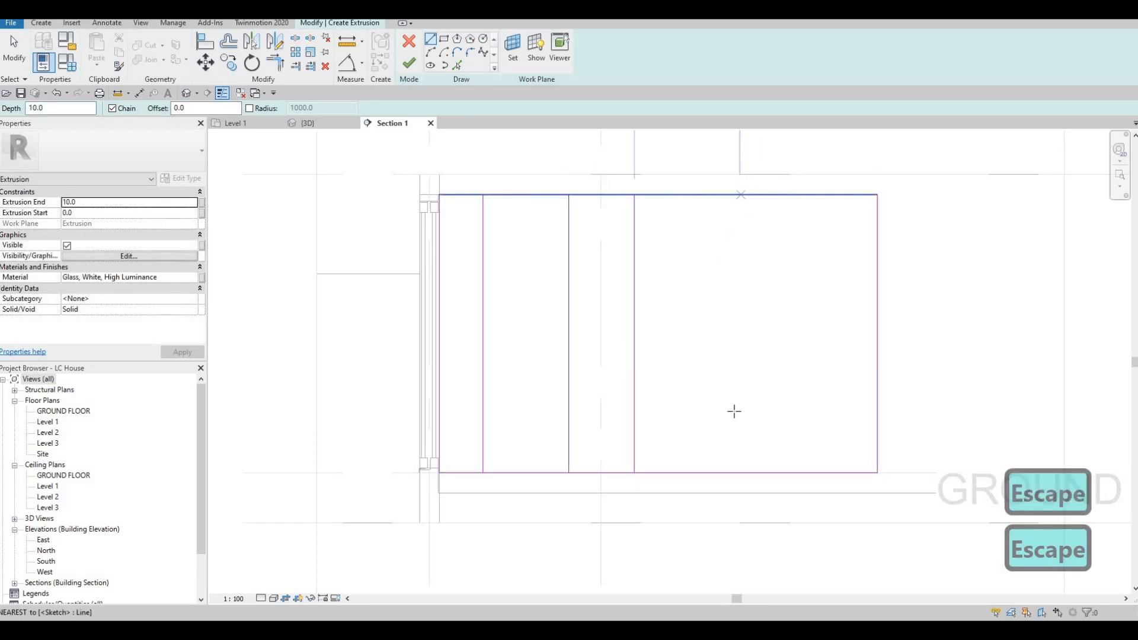
left_click(739, 472)
key("Escape")
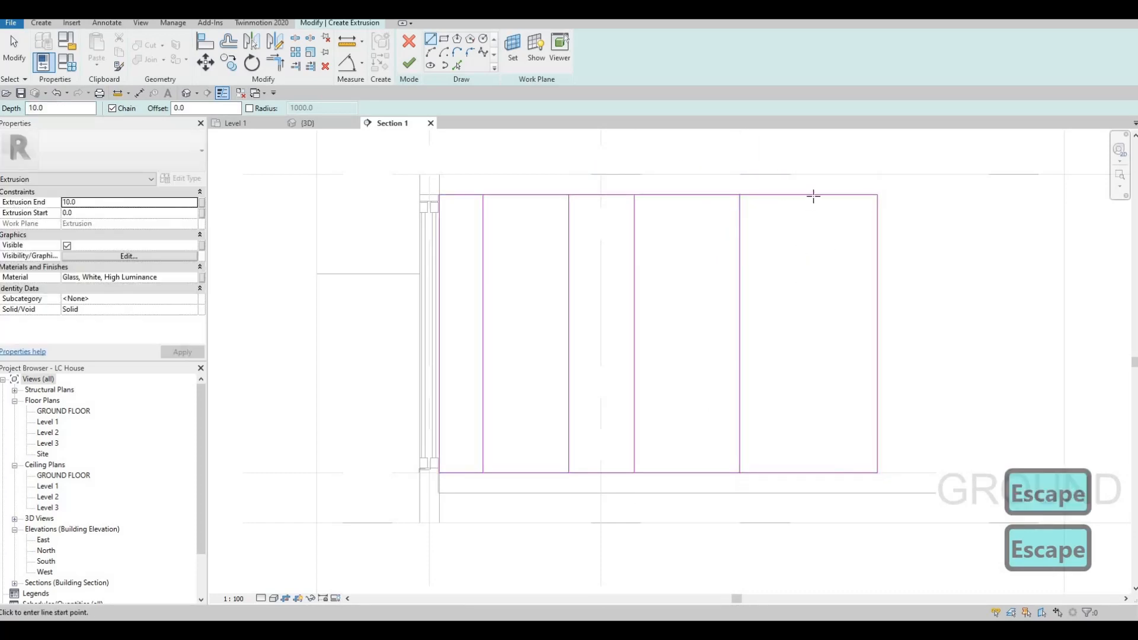
left_click(814, 195)
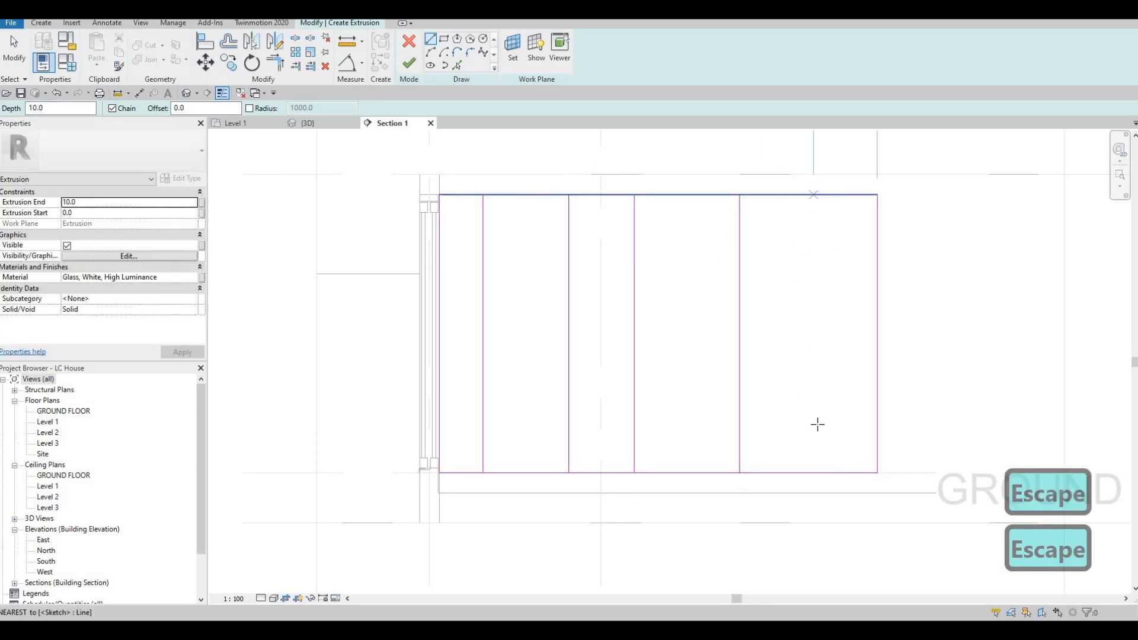
left_click(813, 472)
key("Escape")
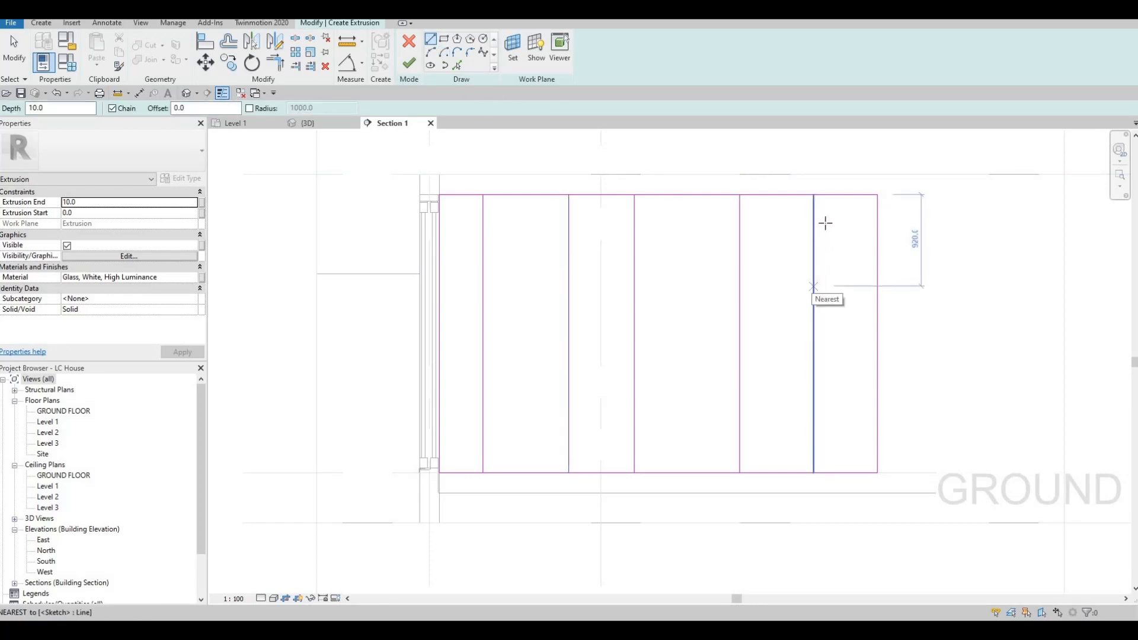
Draw a line about 825 mm long sloping down to the outer edge in the outermost strip, and an oppositely sloping line high in the adjacent strip.
left_click(813, 223)
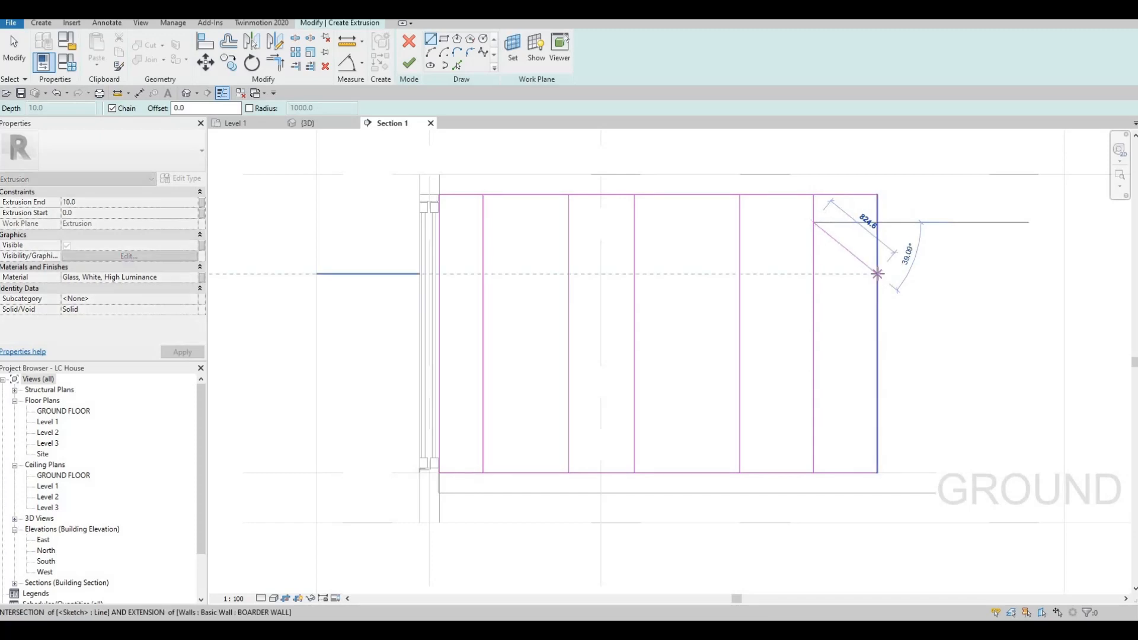
left_click(877, 273)
key("Escape")
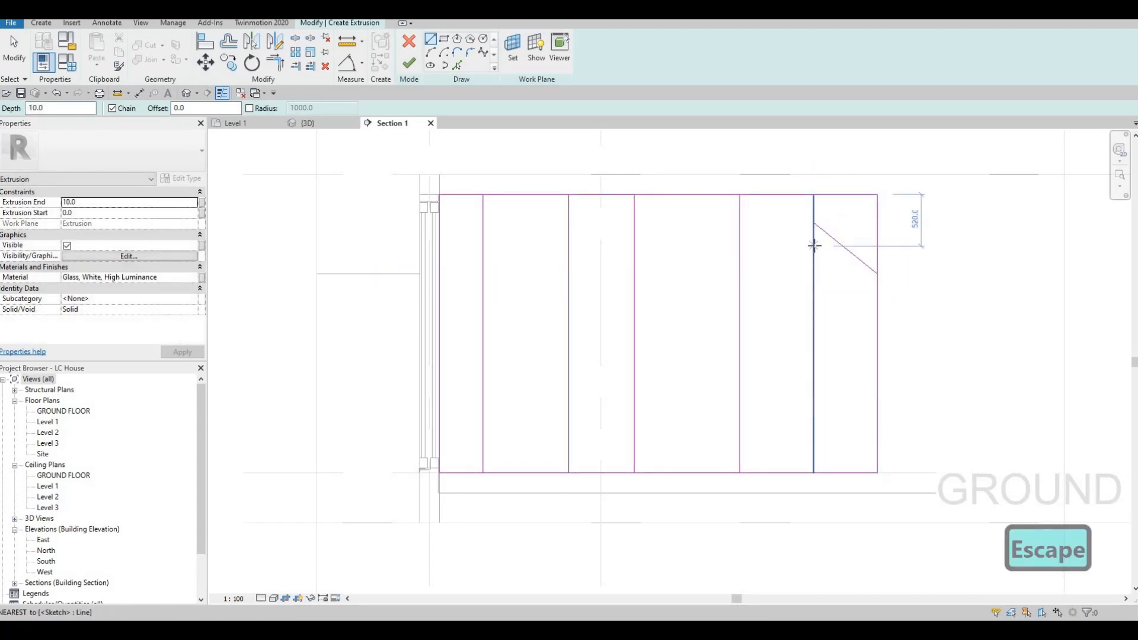
left_click(809, 208)
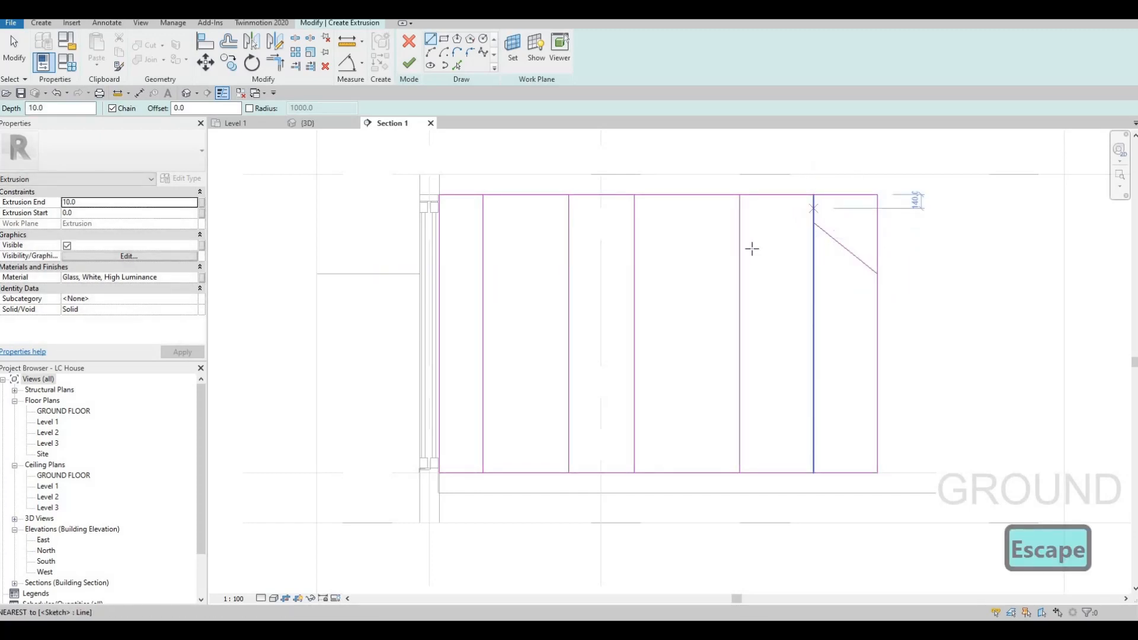
left_click(798, 288)
key("Escape")
key("Escape")
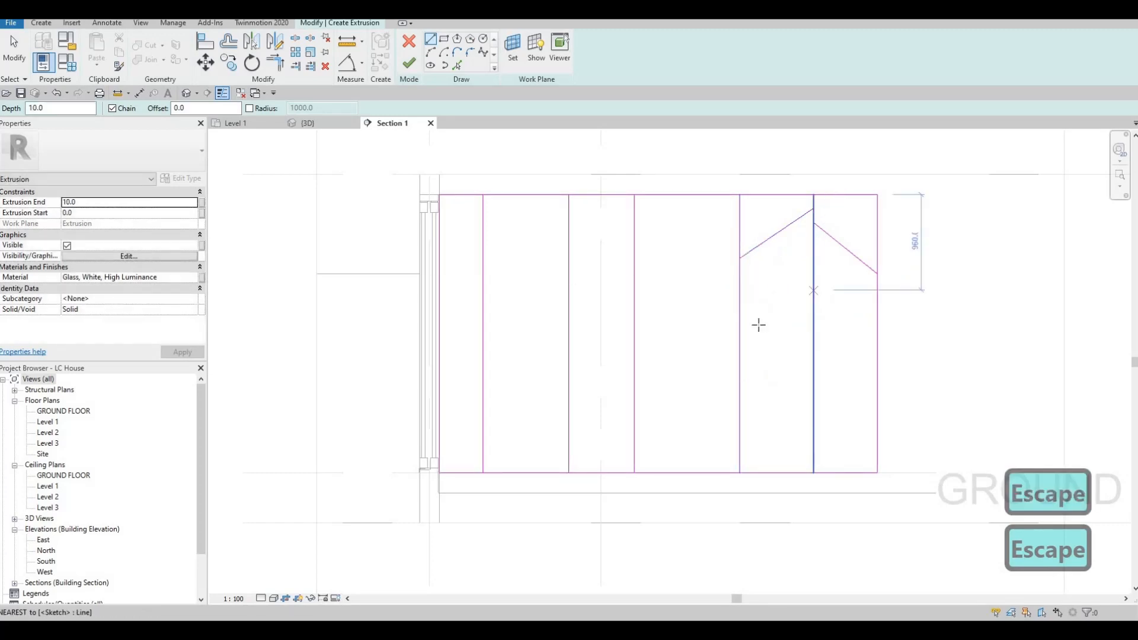
Add a second sloping line, parallel to the existing one, lower down in each of the two strips farthest from the sliding-door wall.
left_click(813, 290)
left_click(740, 339)
key("Escape")
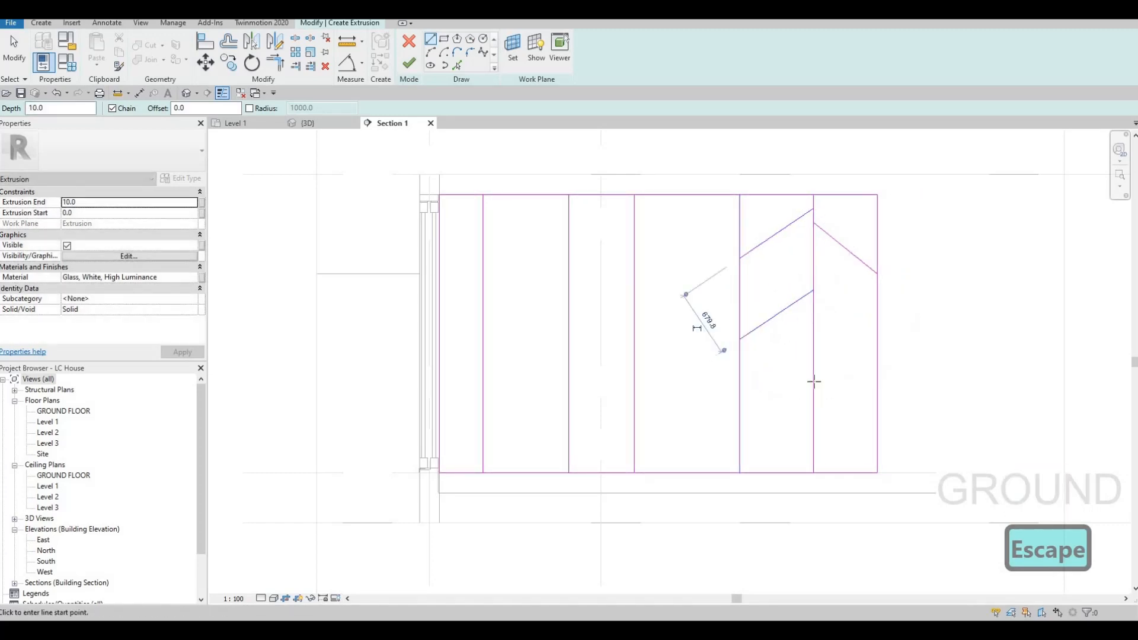
left_click(815, 382)
left_click(879, 433)
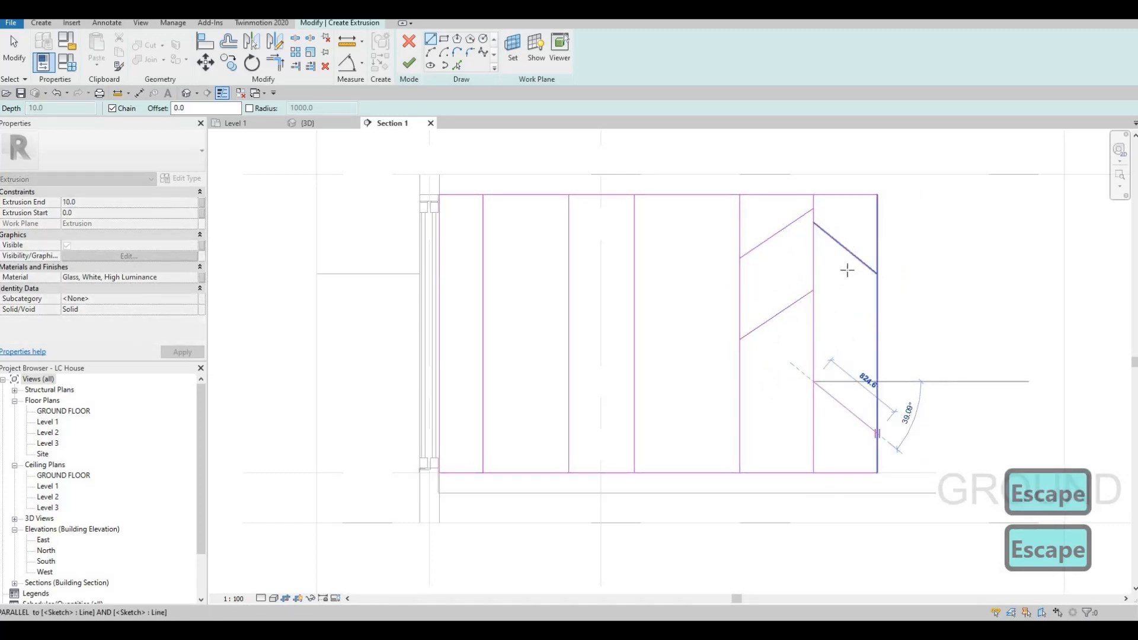
key("Escape")
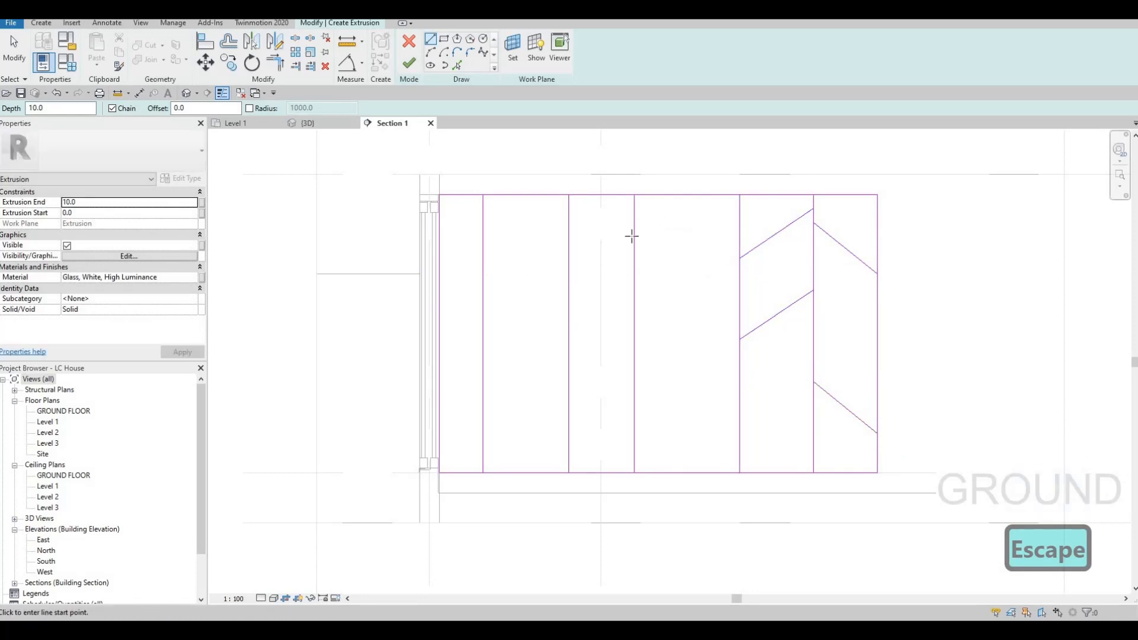
Draw a line about 1160 mm long across the fourth strip from the sliding-door wall, sloping down 24° away from that wall.
left_click(634, 256)
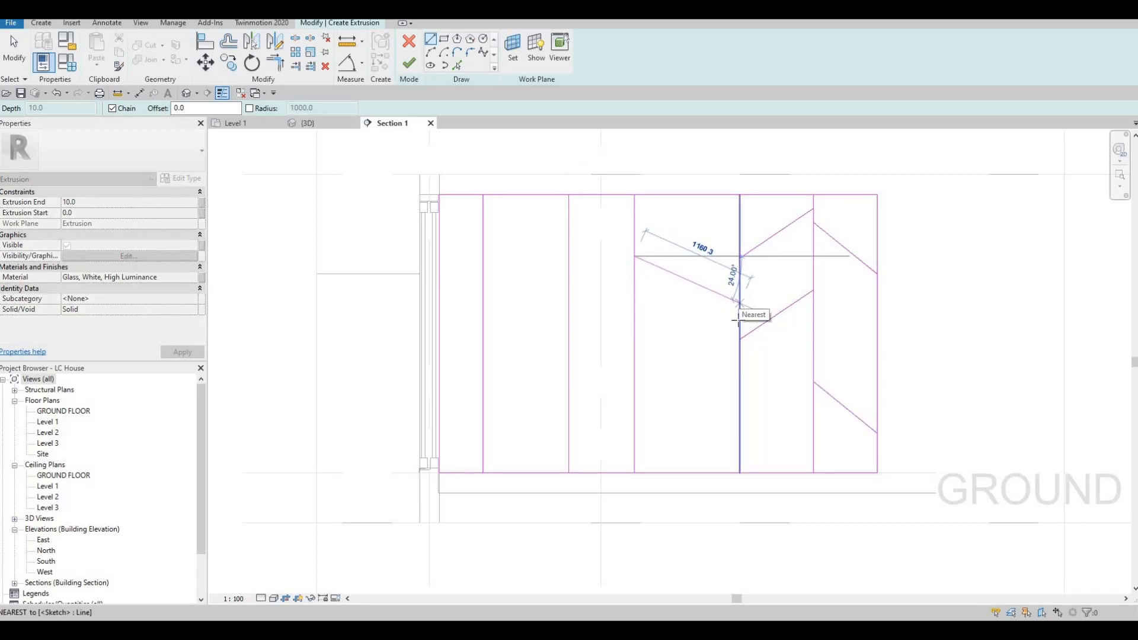
left_click(735, 320)
key("Escape")
middle_click_drag(723, 338, 686, 307)
key("Escape")
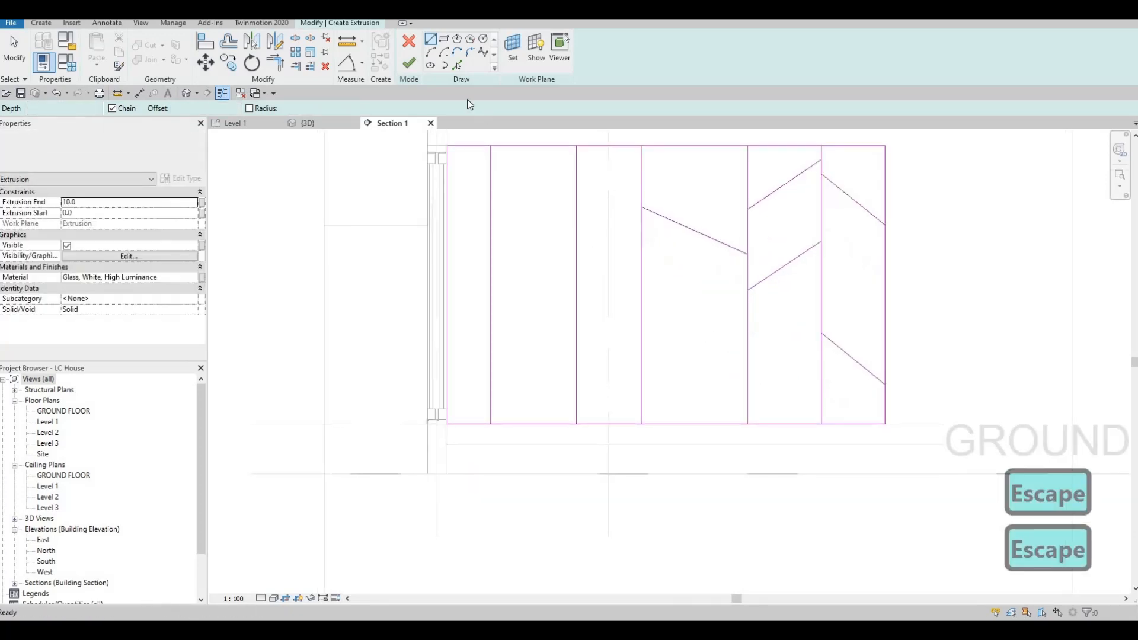
Add two parallel sloping lines lower in the fourth strip, with the lowest one meeting the strip's bottom corner.
key("l")
key("i")
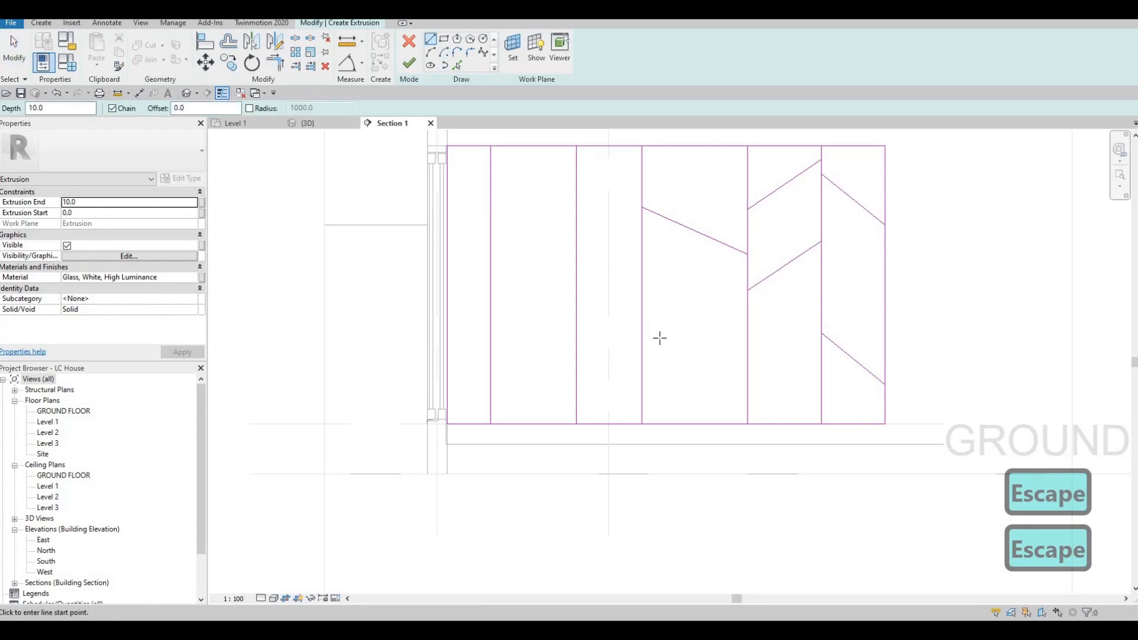
left_click(643, 329)
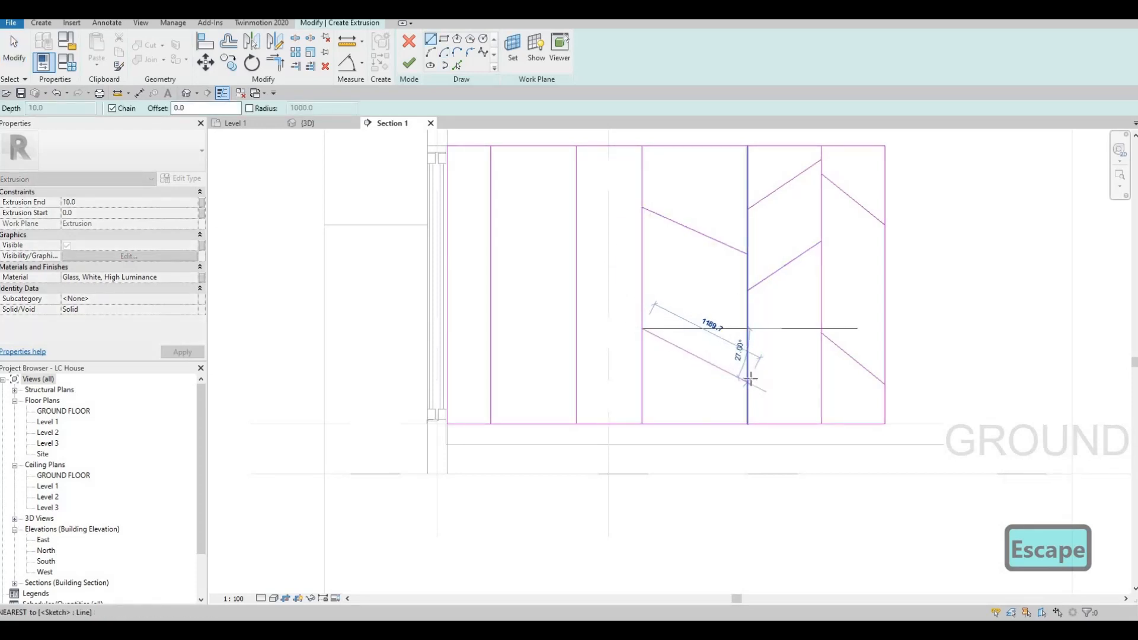
left_click(747, 375)
key("Escape")
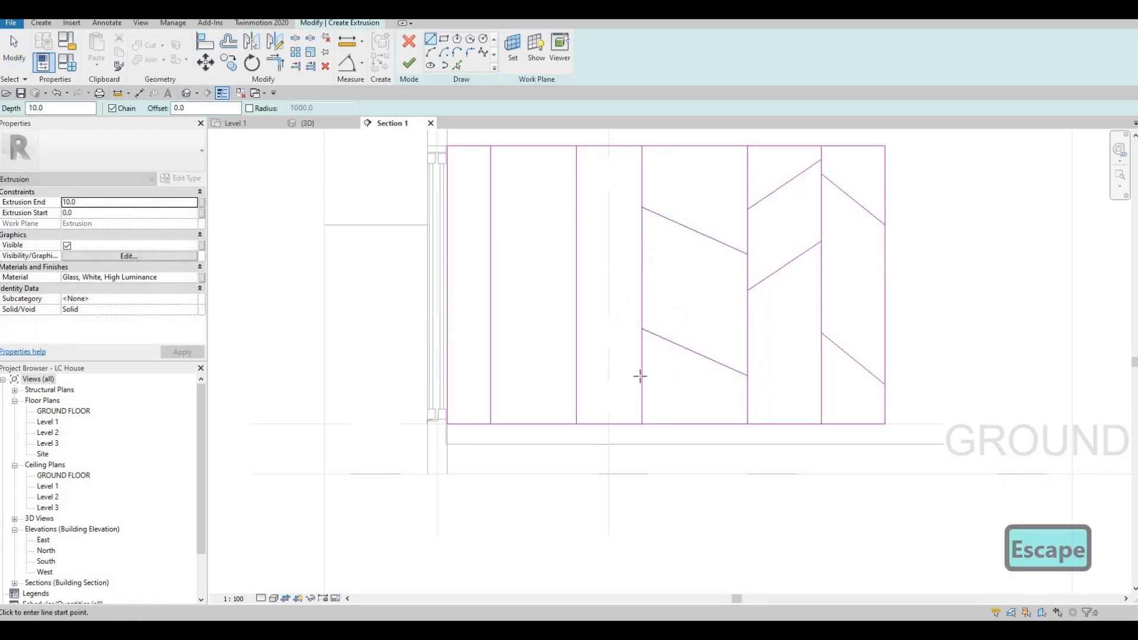
left_click(747, 423)
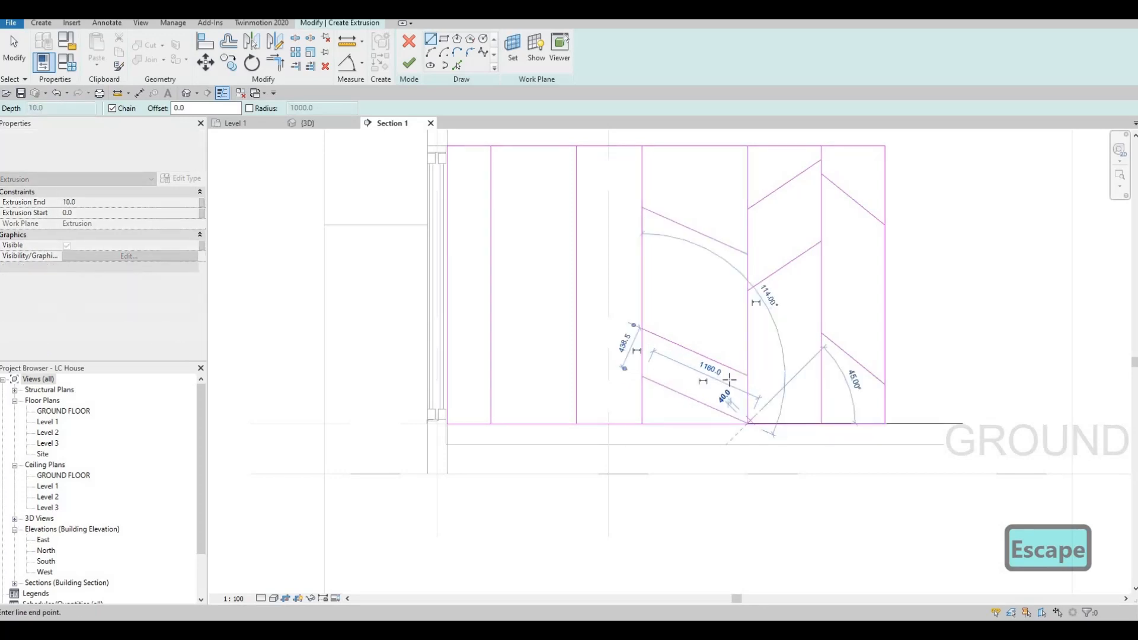
key("Escape")
scroll(735, 380, "up", 1)
middle_click_drag(610, 335, 706, 363)
scroll(705, 363, "down", 1)
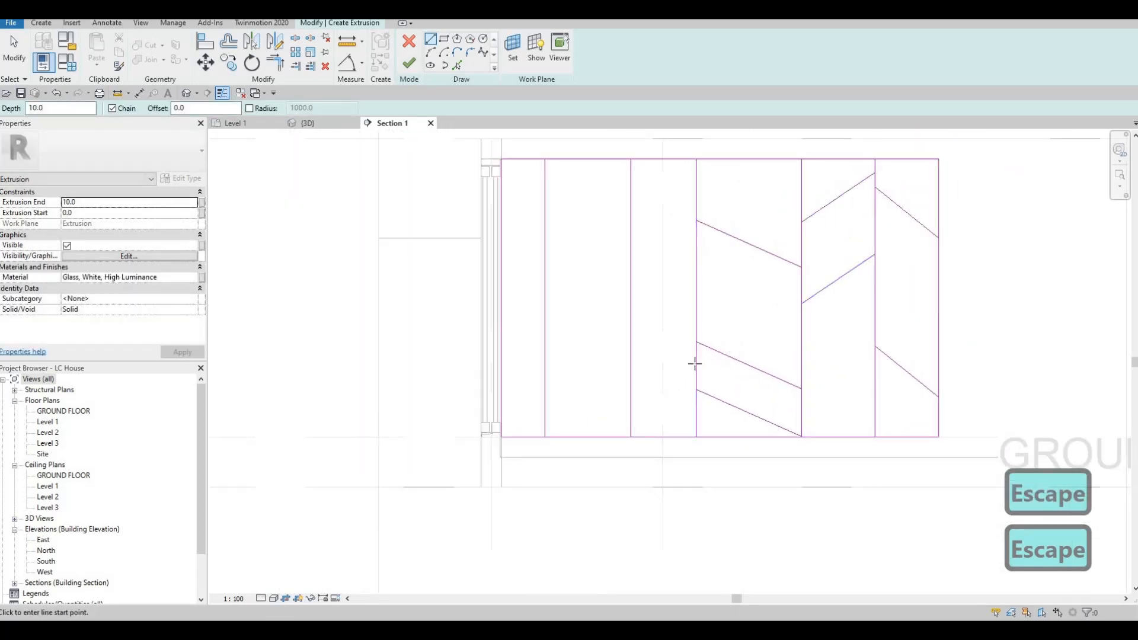
Draw two lines across the third strip sloping down toward the sliding-door wall, the lower one about 728 mm long.
left_click(694, 364)
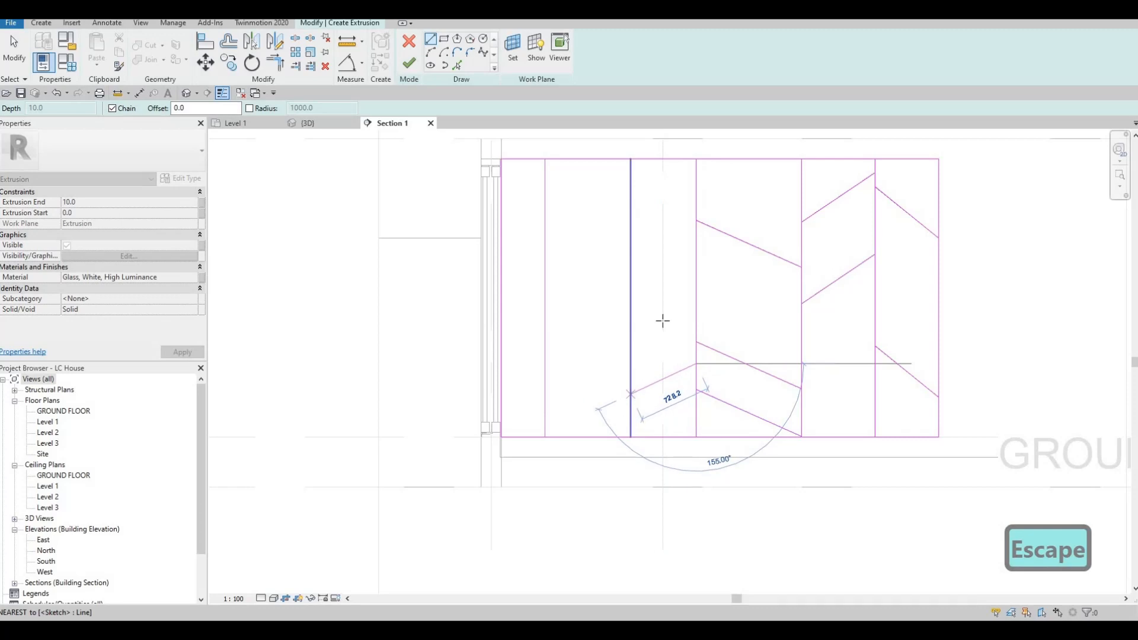
key("Escape")
left_click(696, 278)
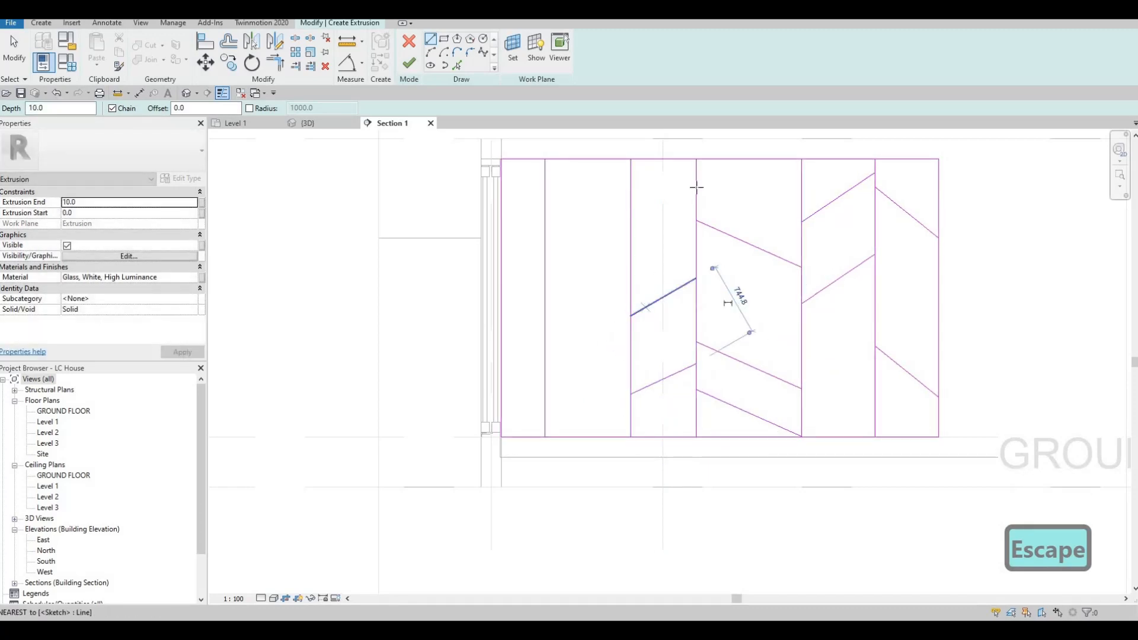
Draw a line about 762 mm long near the top of the third strip from the sliding-door wall, parallel to the sloping line below it.
key("Escape")
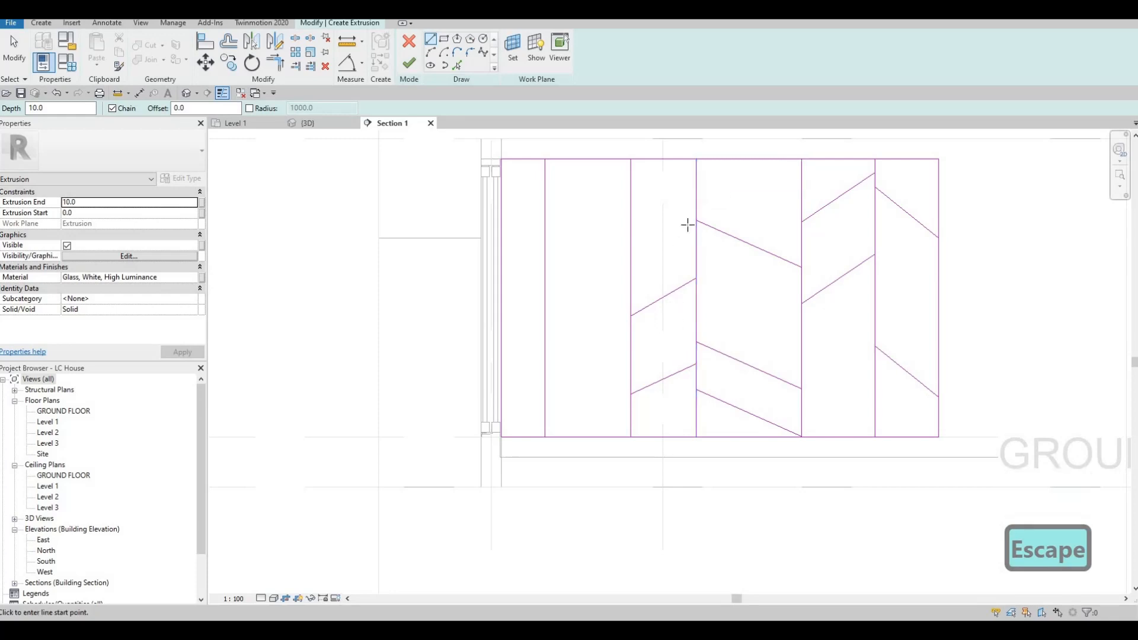
left_click(696, 183)
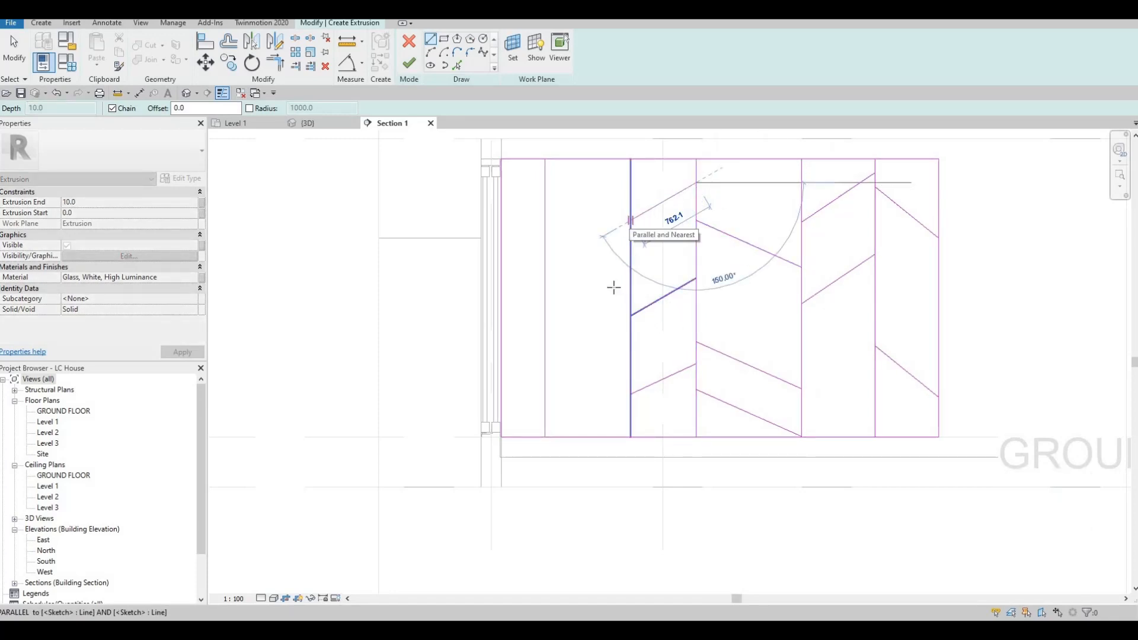
key("Escape")
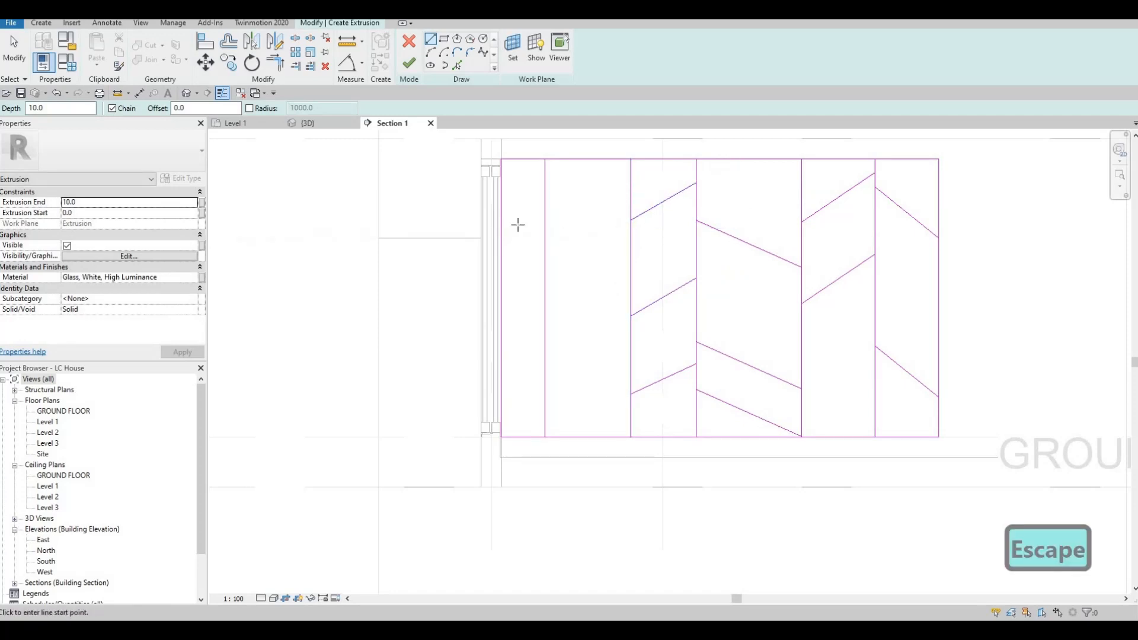
left_click(697, 173)
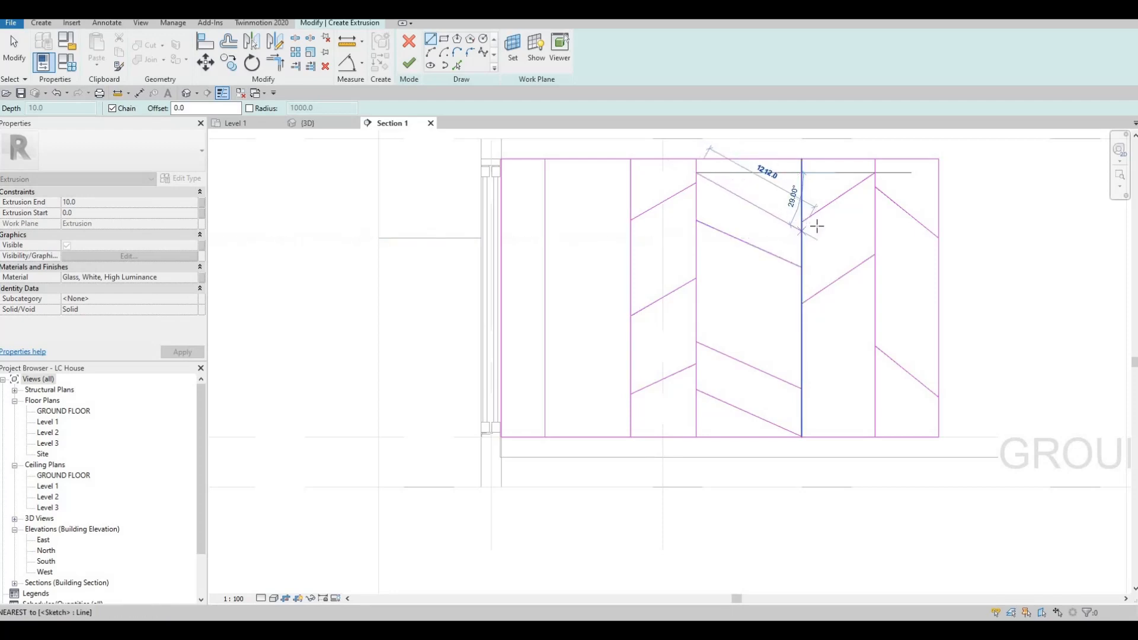
key("Escape")
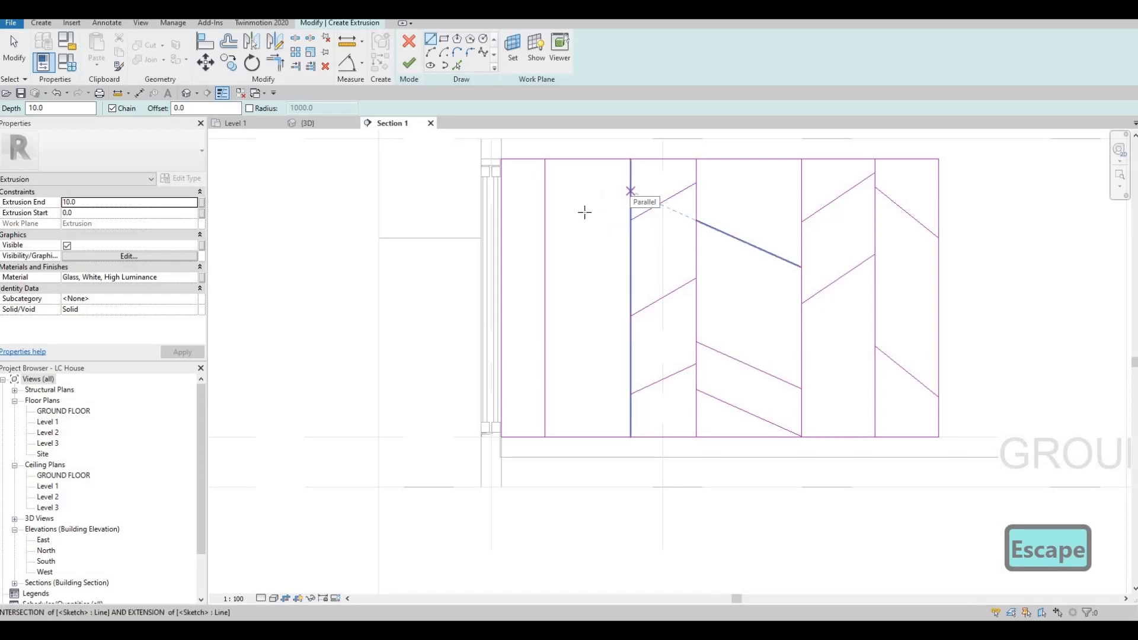
left_click(631, 191)
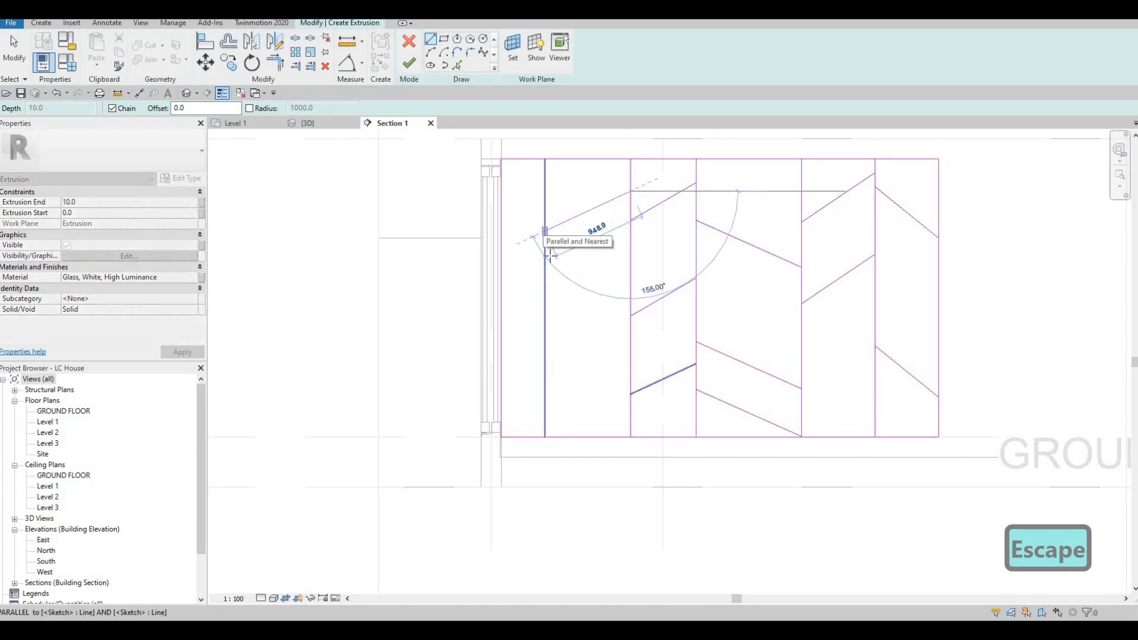
left_click(550, 254)
key("Escape")
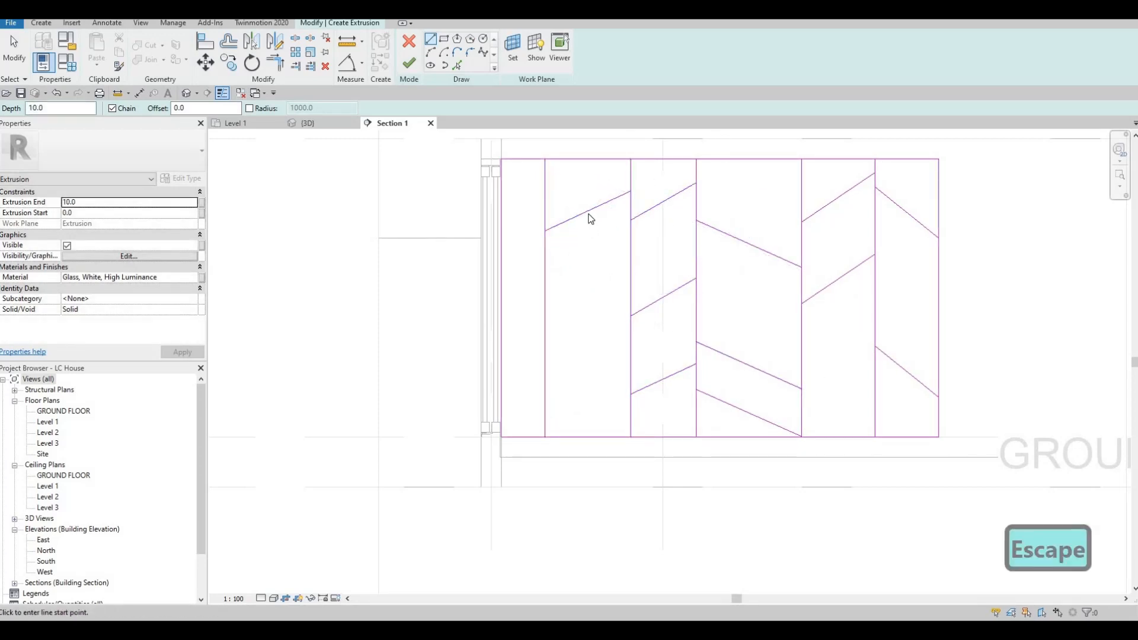
key("Escape")
left_click(587, 211)
key("Delete")
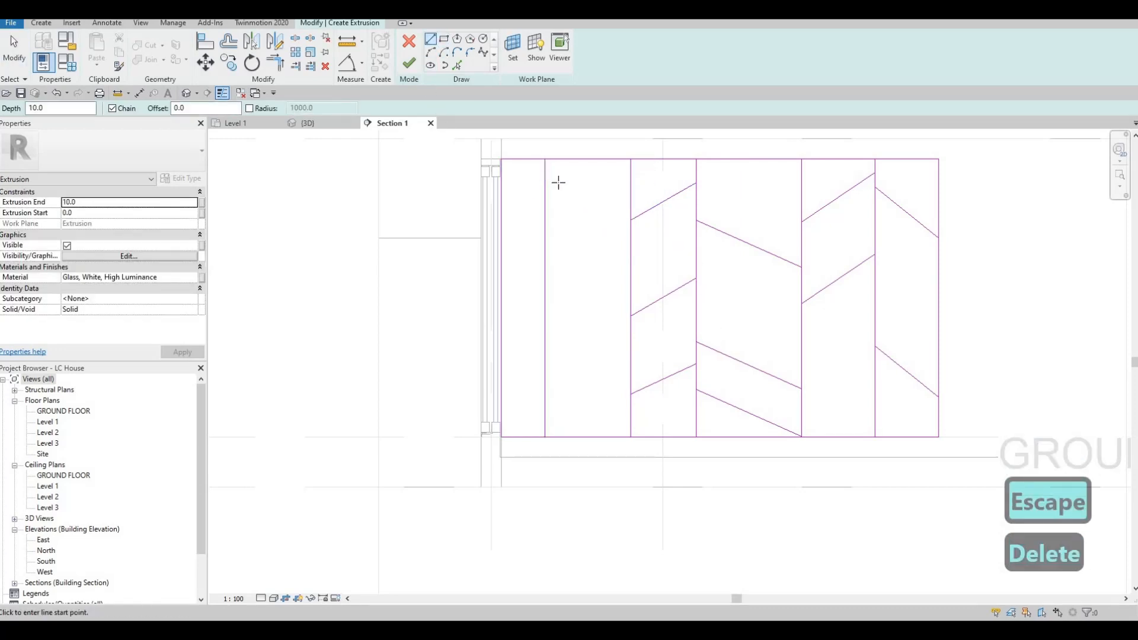
Draw two lines across the second strip sloping away from the sliding-door wall, about 941 mm at 24° and, below it, about 890 mm at 15°.
left_click(545, 178)
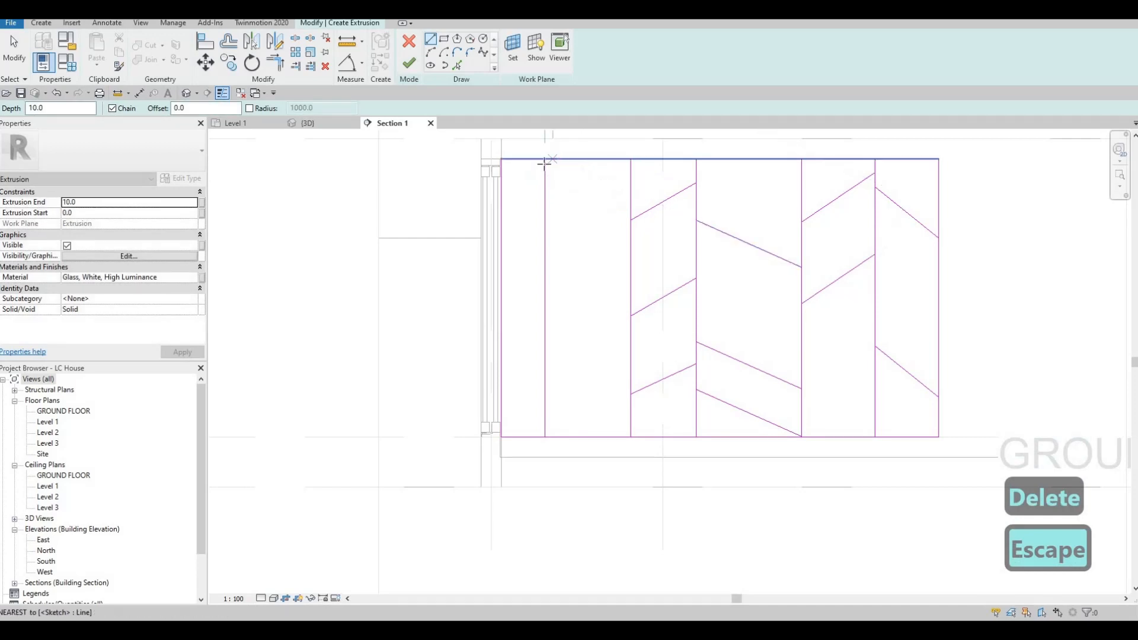
left_click(545, 165)
left_click(628, 202)
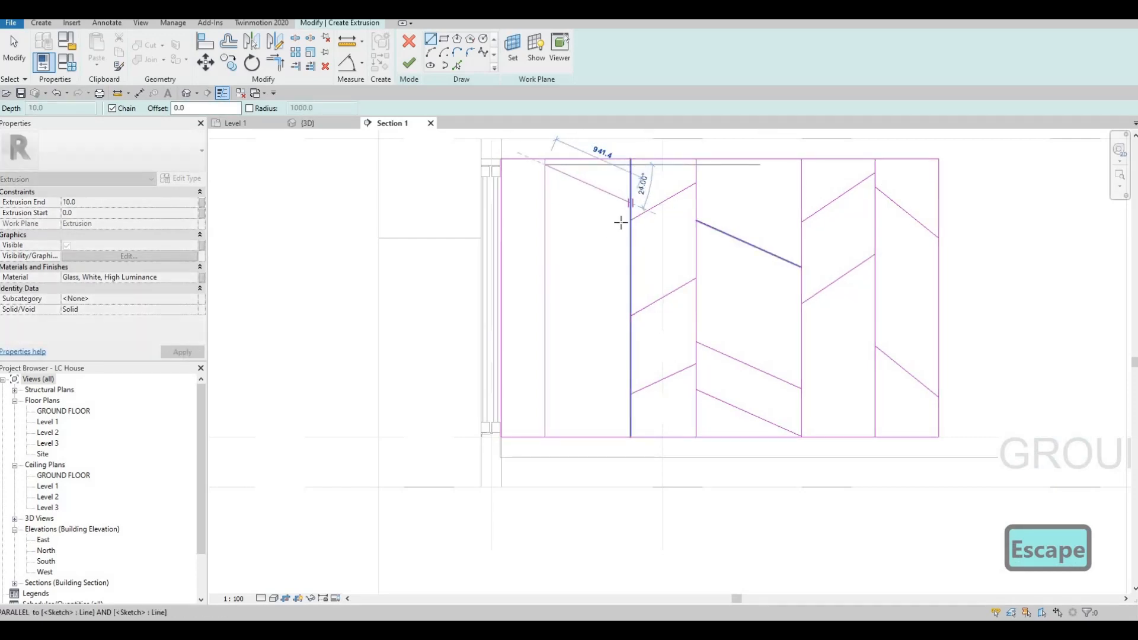
key("Escape")
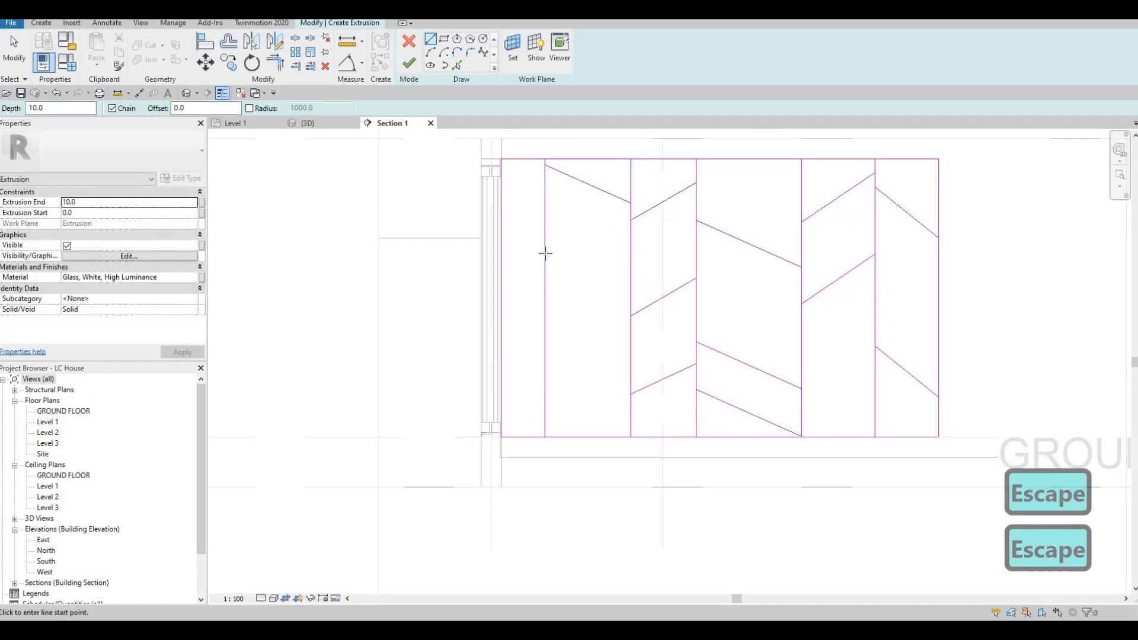
left_click(545, 254)
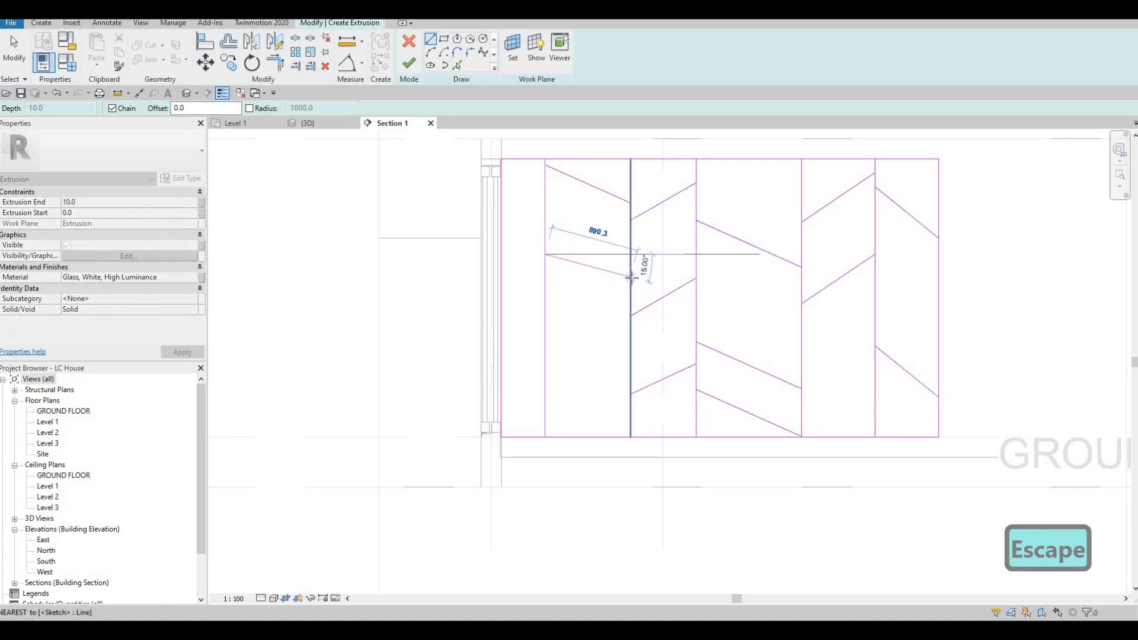
left_click(630, 277)
key("Escape")
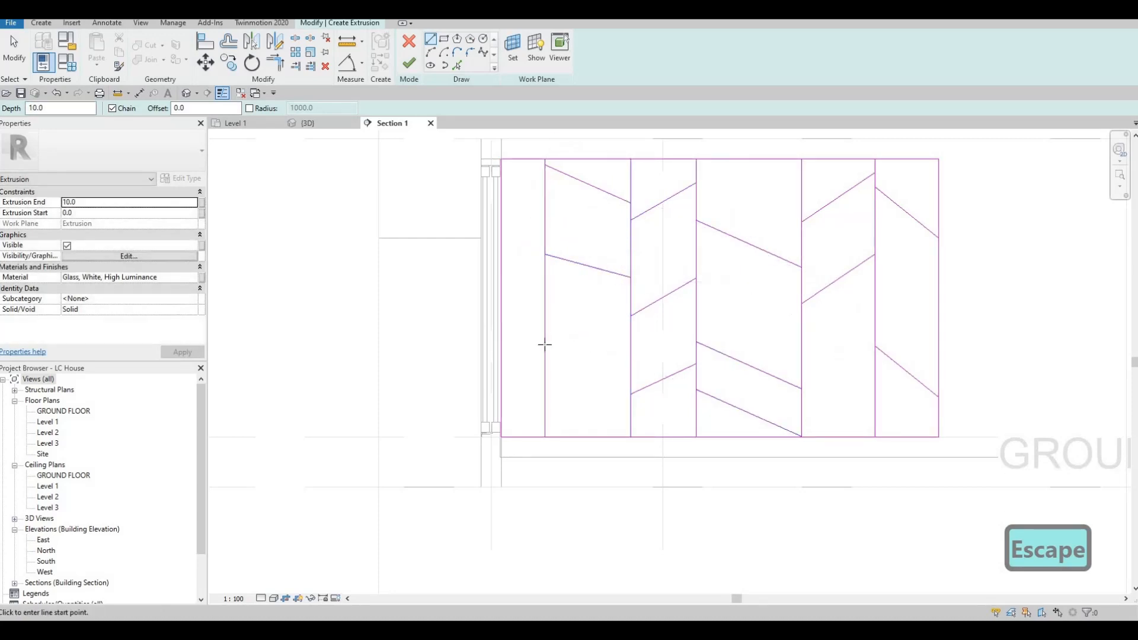
Add two more lines lower in the second strip, each about 890 mm long and parallel to the 15° line.
left_click(544, 343)
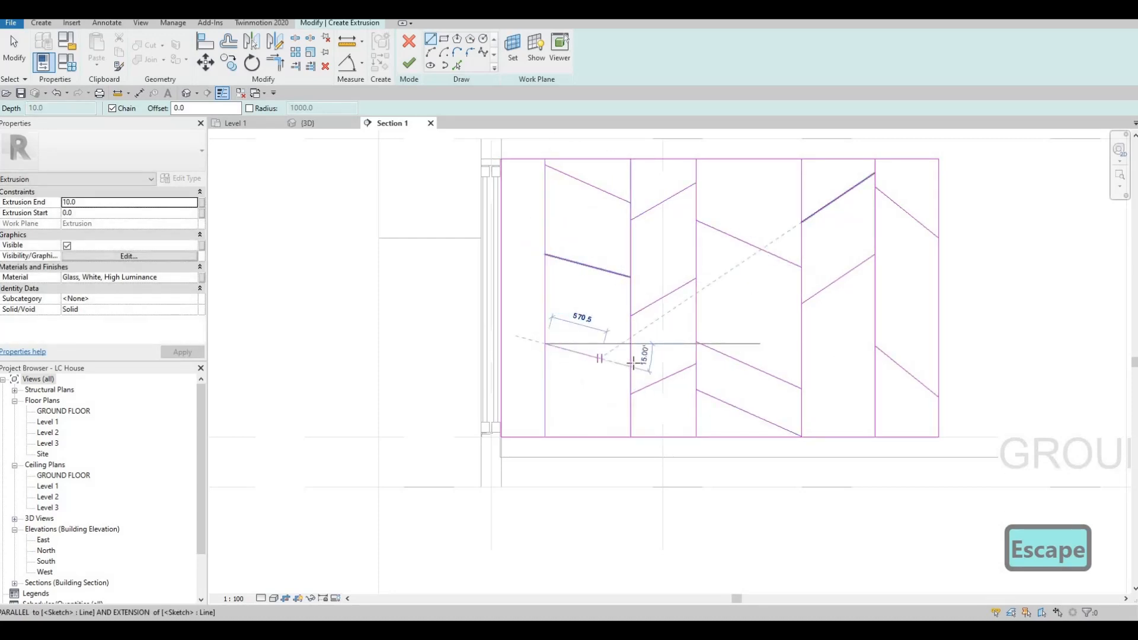
left_click(573, 403)
key("Escape")
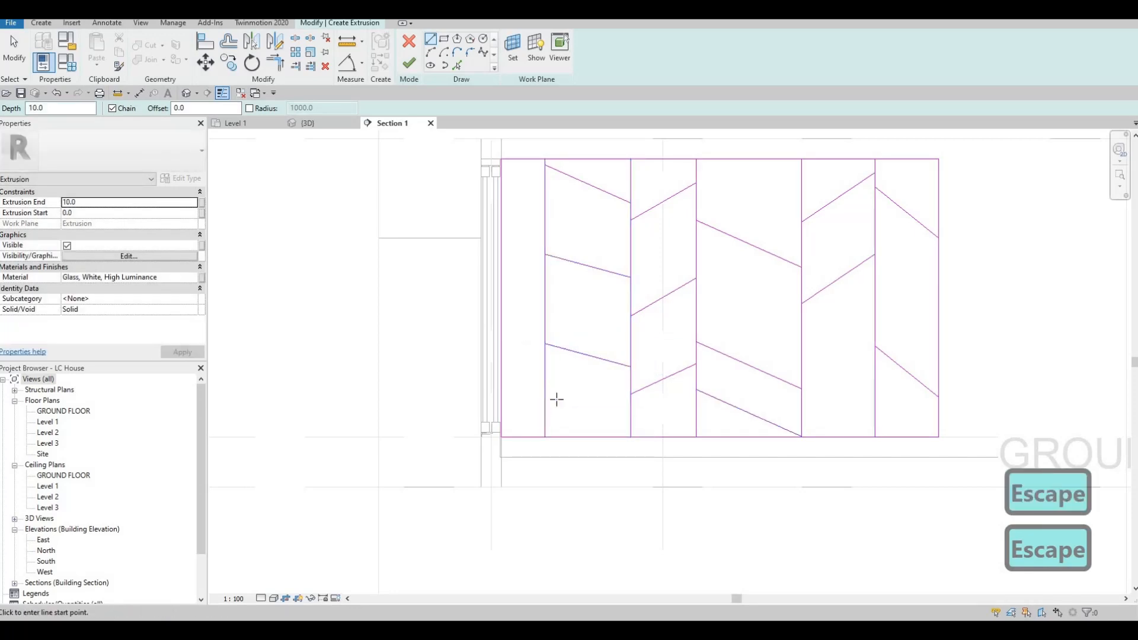
left_click(545, 394)
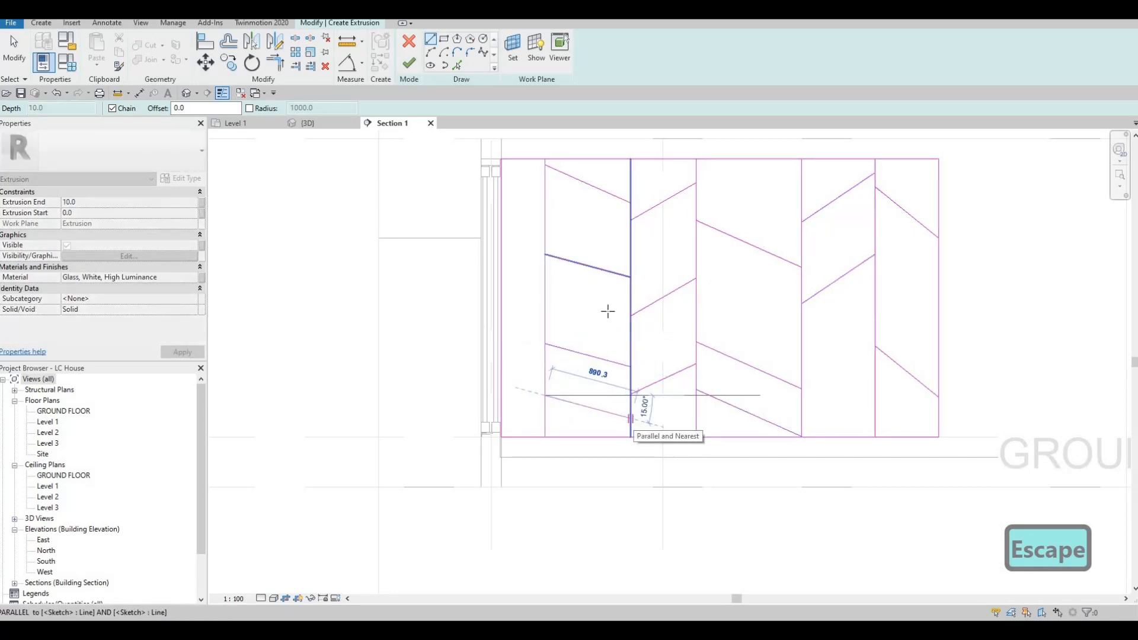
left_click(607, 312)
key("Escape")
scroll(669, 304, "up", 2)
scroll(691, 374, "down", 4)
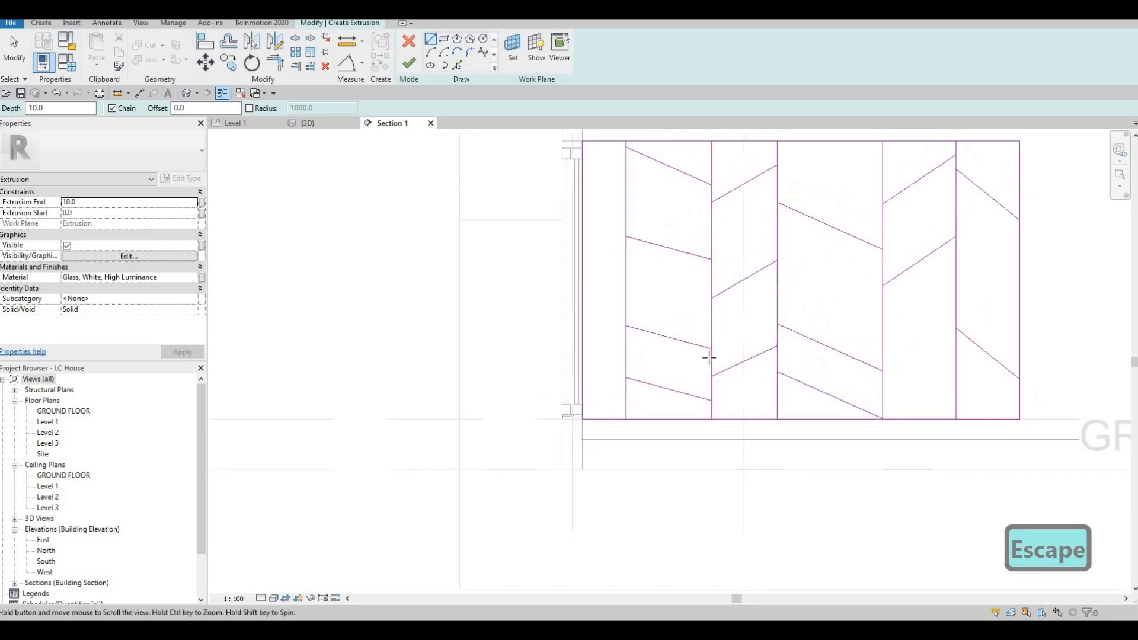
key("Escape")
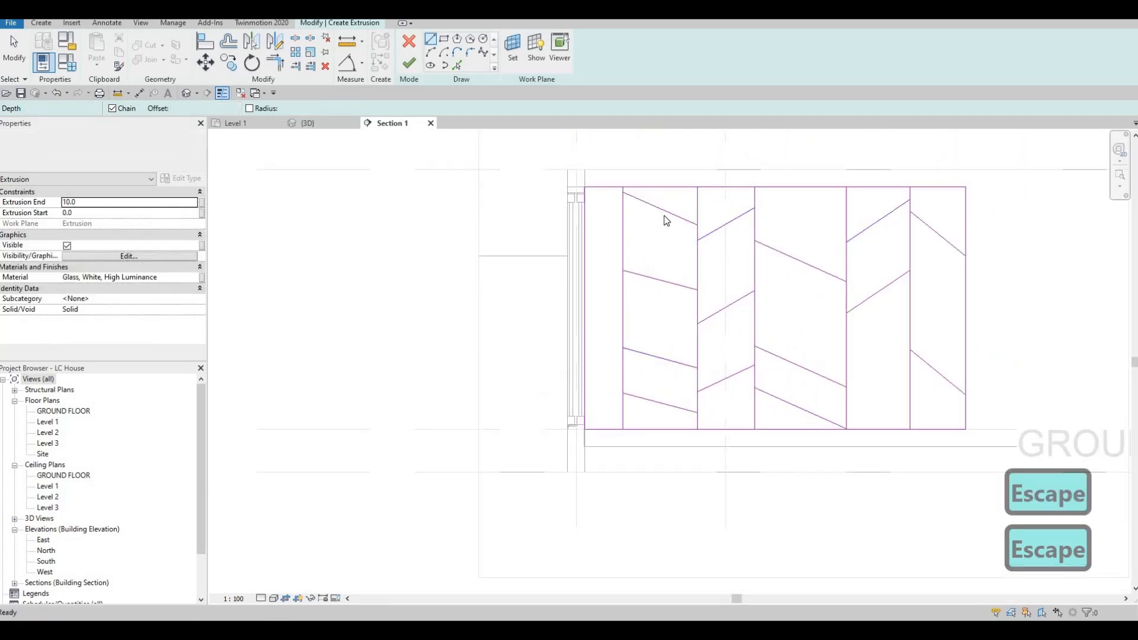
Raise the lower end of the second strip's top line so it runs parallel to the lines below it.
left_click(681, 218)
scroll(687, 214, "up", 1)
left_click_drag(701, 219, 704, 231)
key("Escape")
scroll(675, 271, "down", 1)
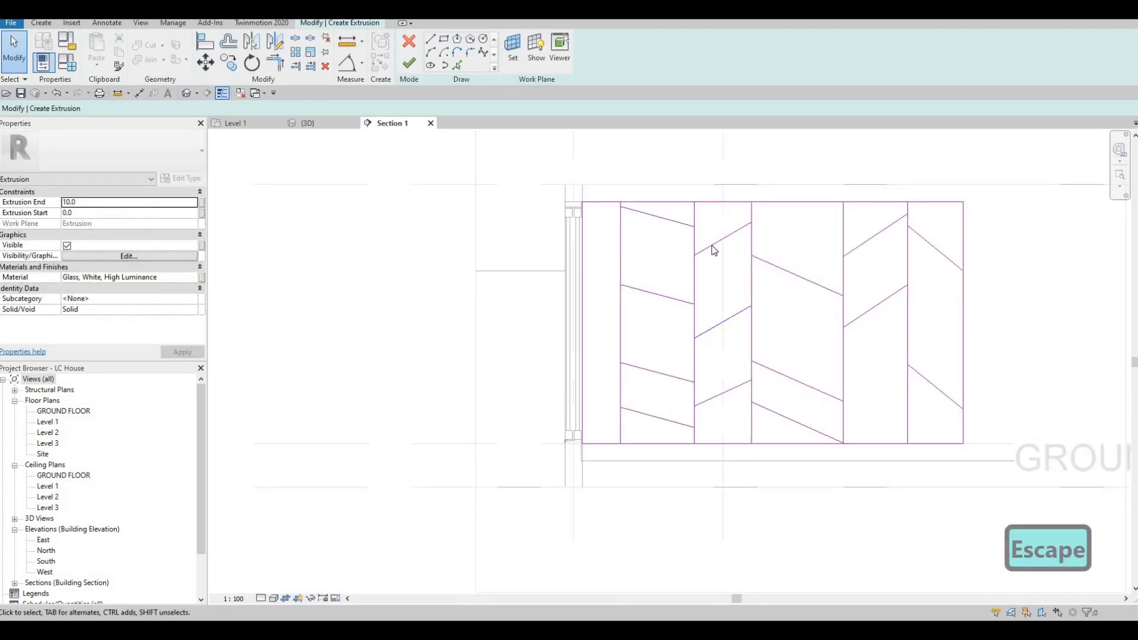
Try to move the lower end of the third strip's top line so it runs parallel to the strip's lowest line.
left_click(694, 256)
scroll(690, 261, "up", 1)
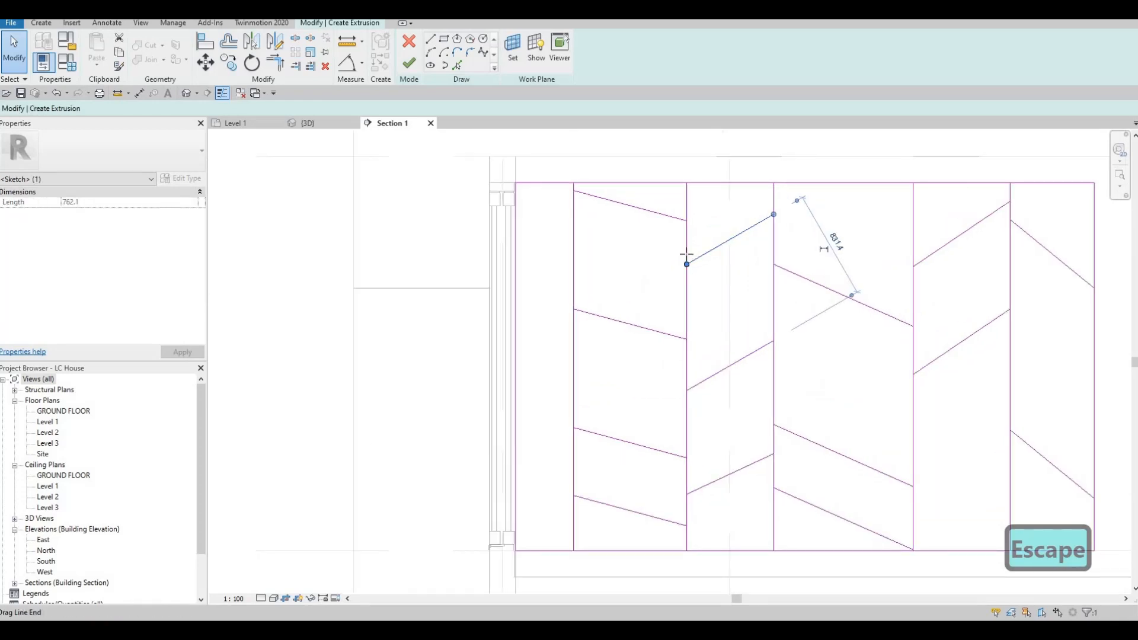
left_click_drag(686, 255, 687, 254)
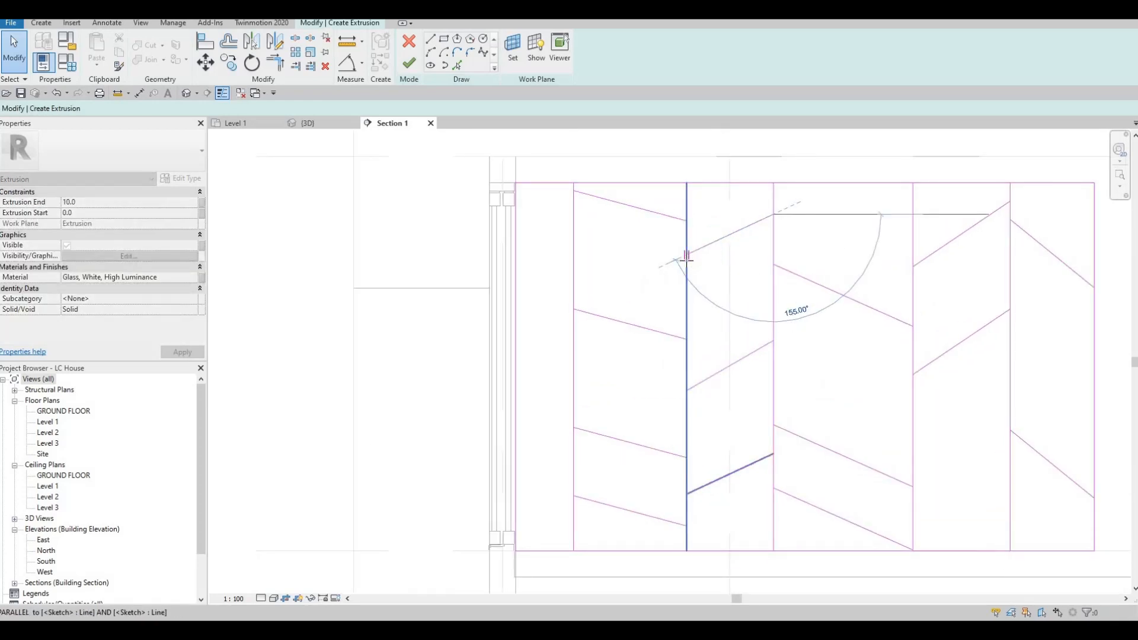
key("Escape")
scroll(744, 343, "down", 1)
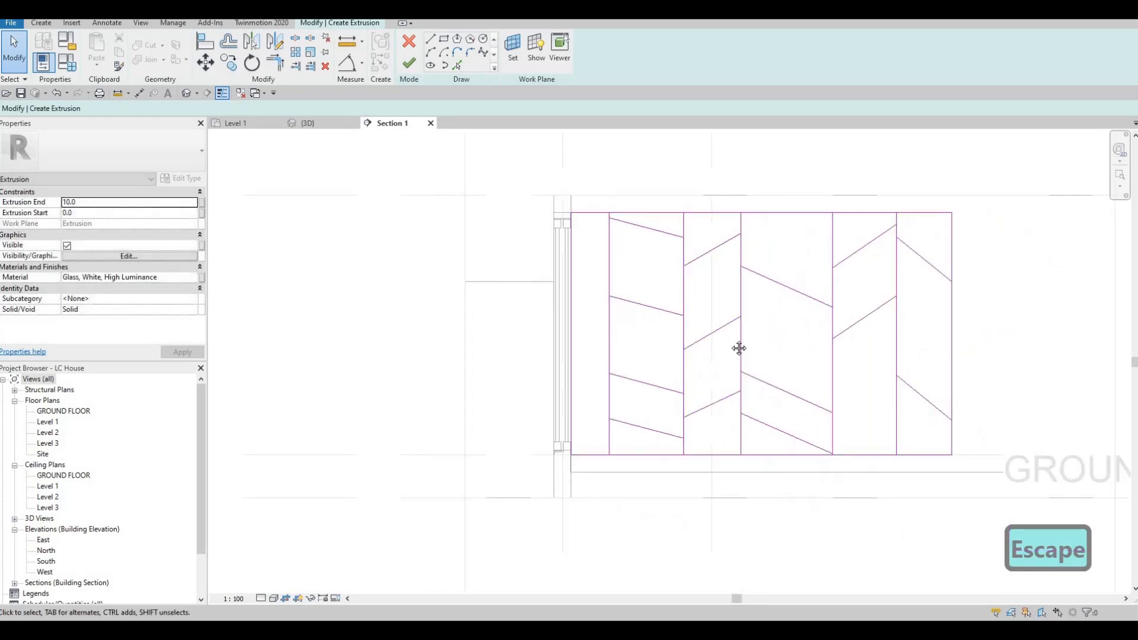
Try to realign the lower ends of the fourth strip's two upper sloping lines so they run parallel.
left_click(795, 308)
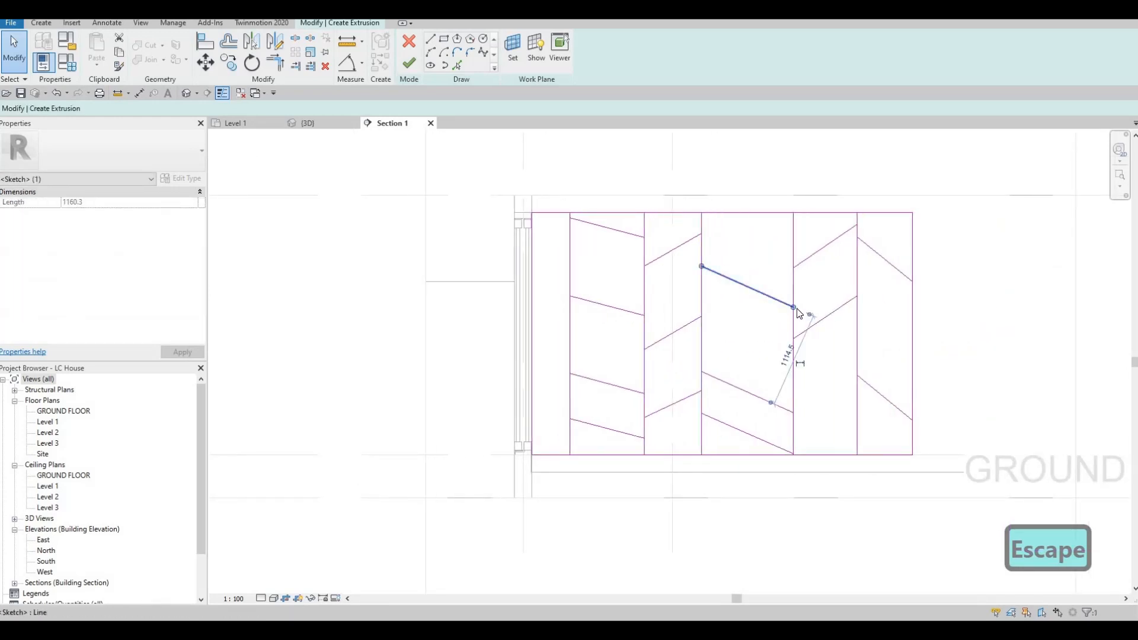
left_click_drag(795, 307, 798, 311)
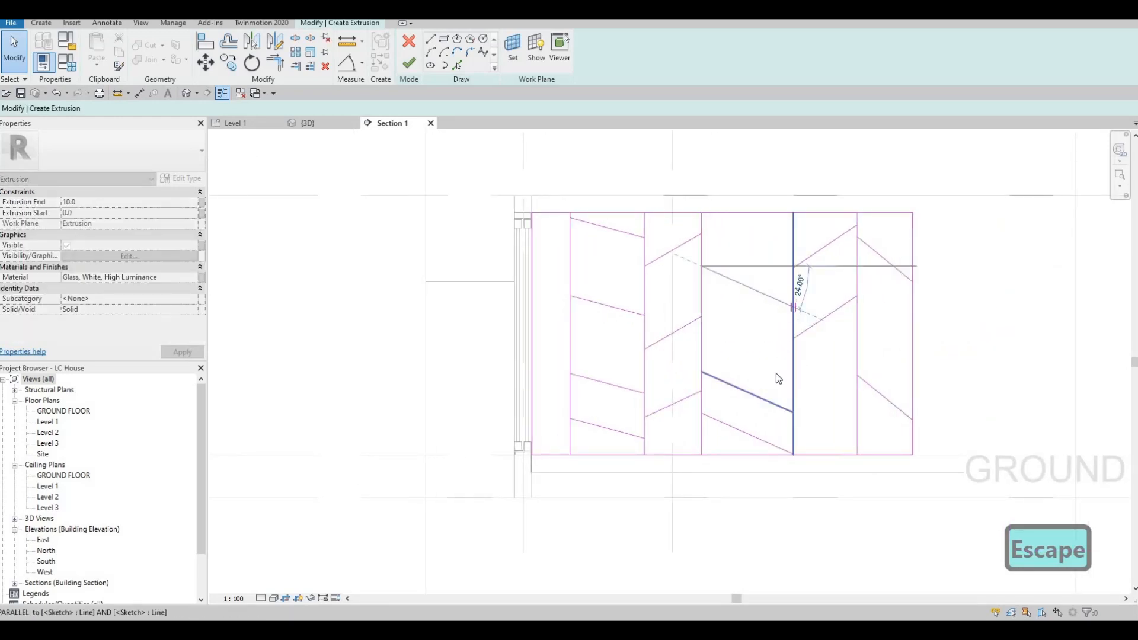
key("Escape")
left_click(793, 411)
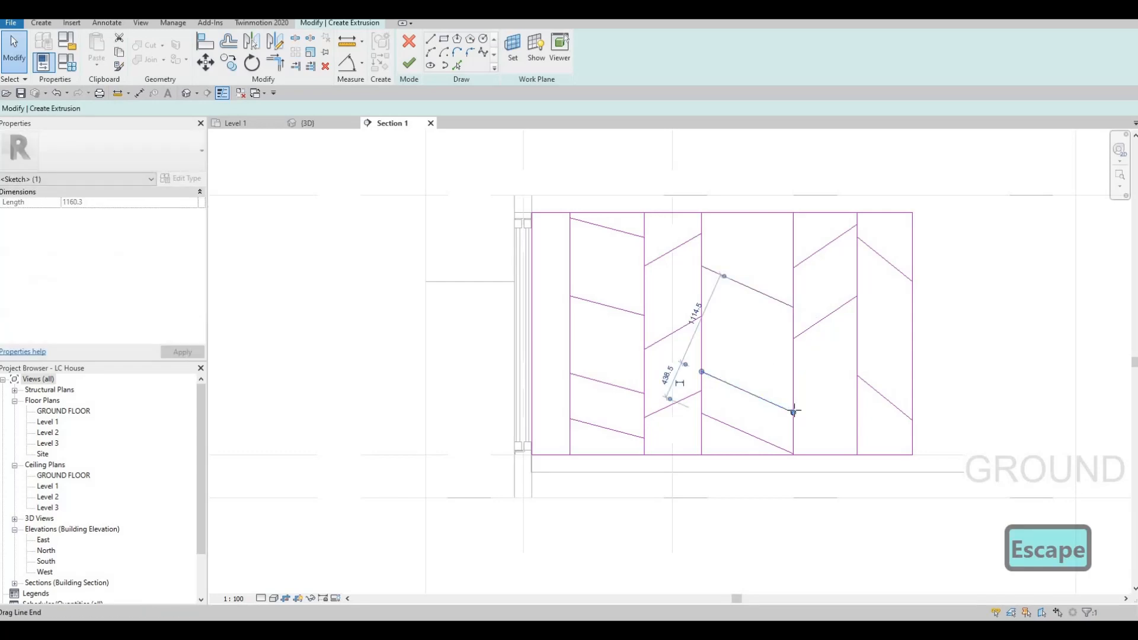
key("Escape")
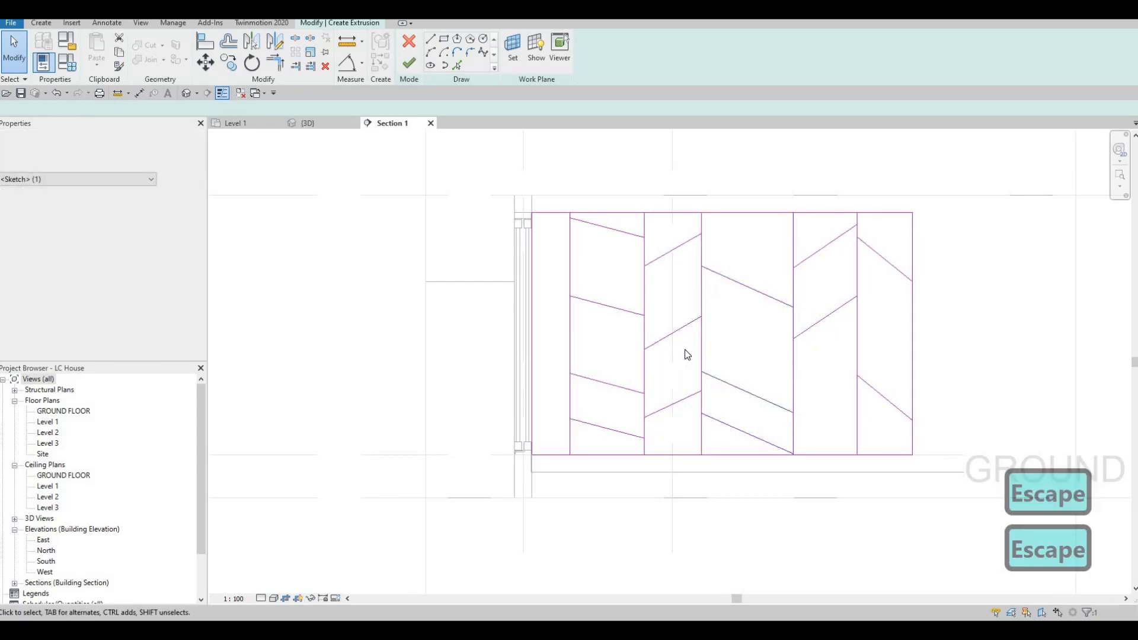
key("Escape")
Draw two lines across the strip nearest the sliding-door wall, sloping down toward it, the upper one about 486 mm long at 25°.
scroll(687, 354, "down", 2)
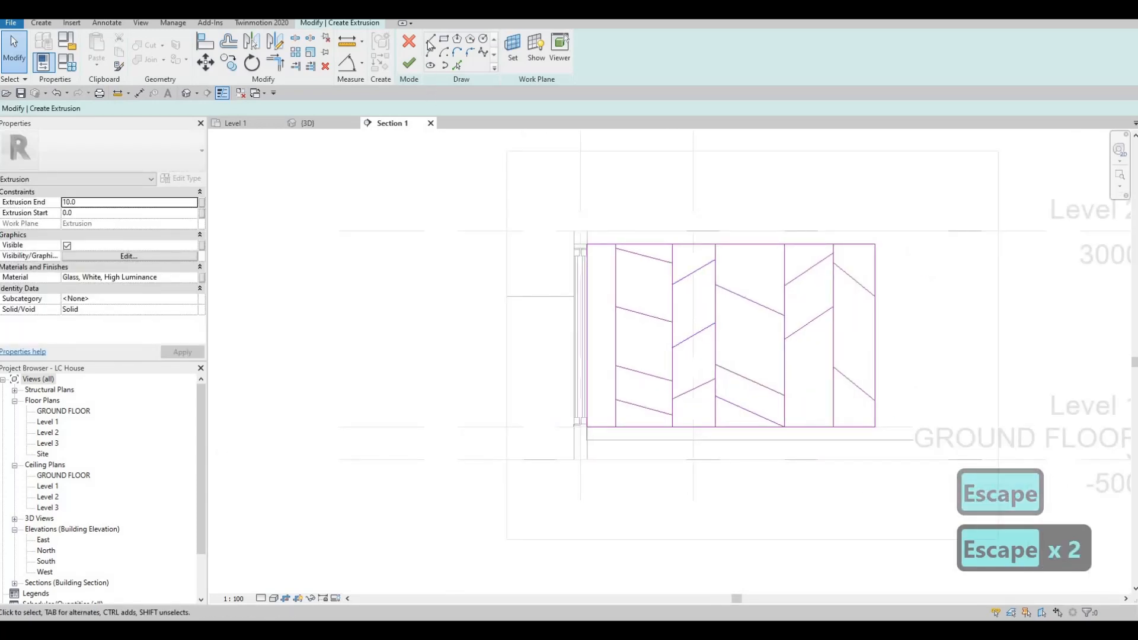
scroll(630, 262, "up", 3)
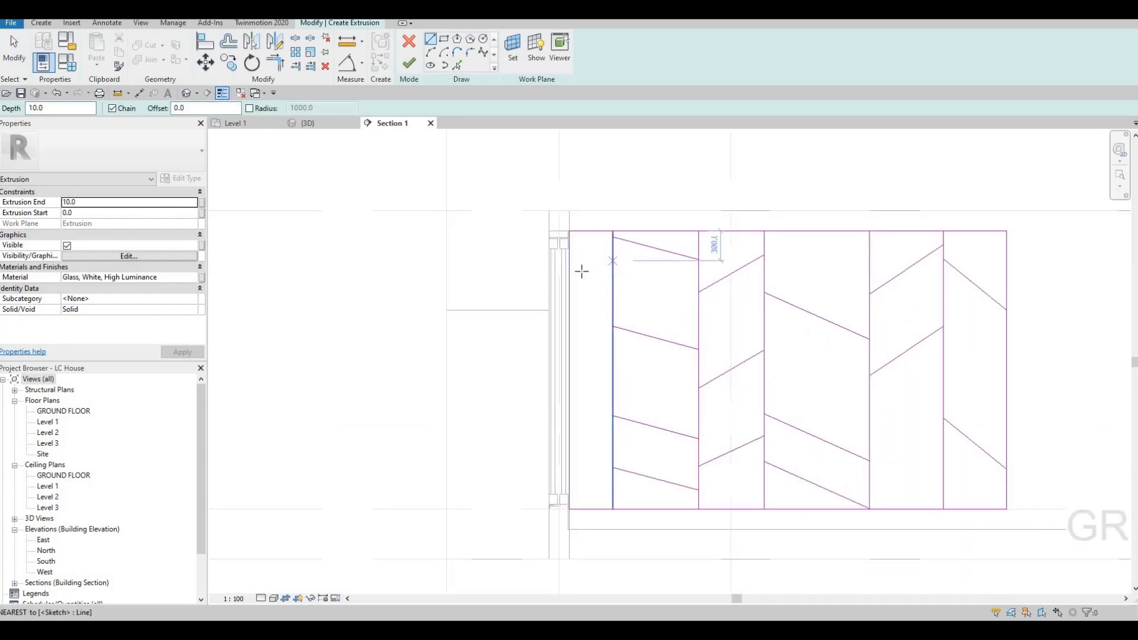
left_click(612, 260)
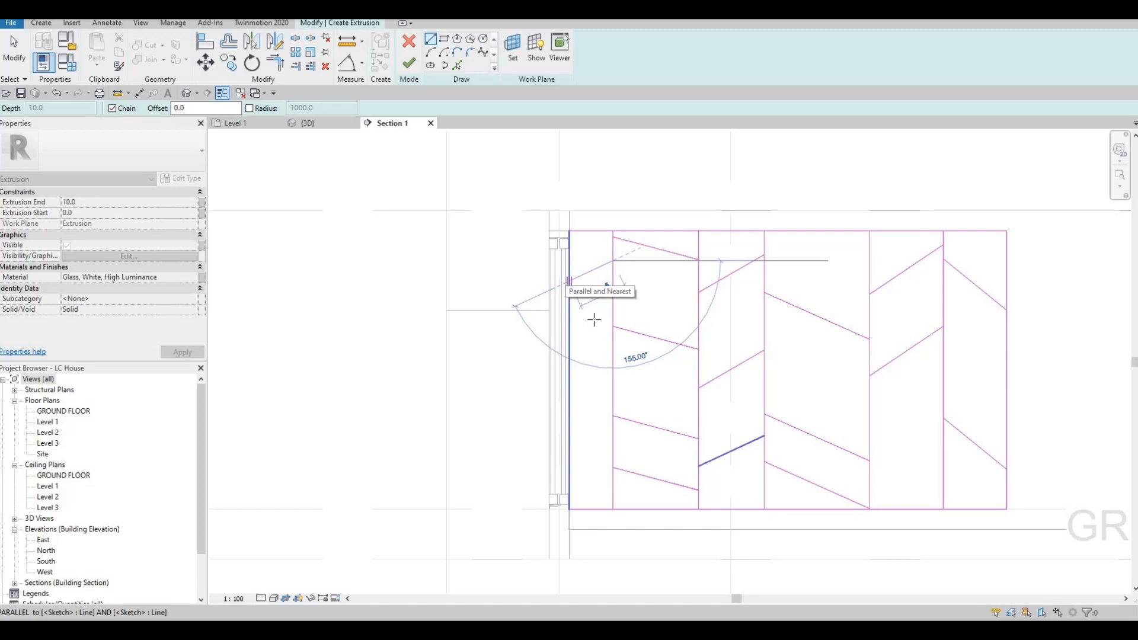
left_click(569, 281)
key("Escape")
left_click(613, 360)
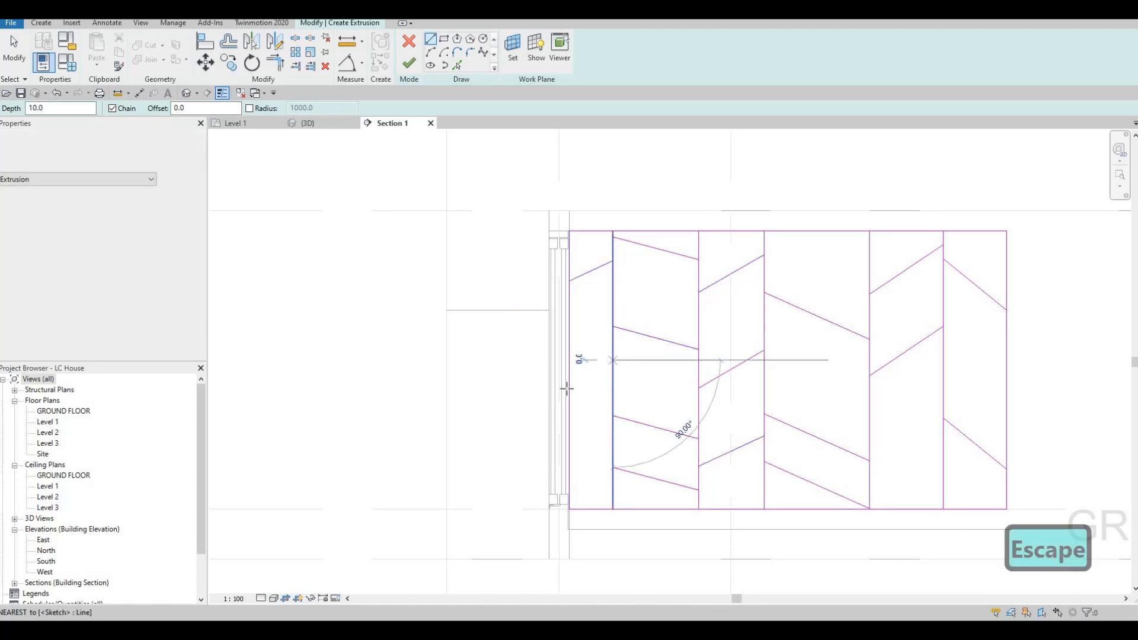
left_click(585, 289)
key("Escape")
key("Escape")
Lower the wall-side end of the first strip's top line to a 30° slope, parallel to the line below it.
left_click(568, 280)
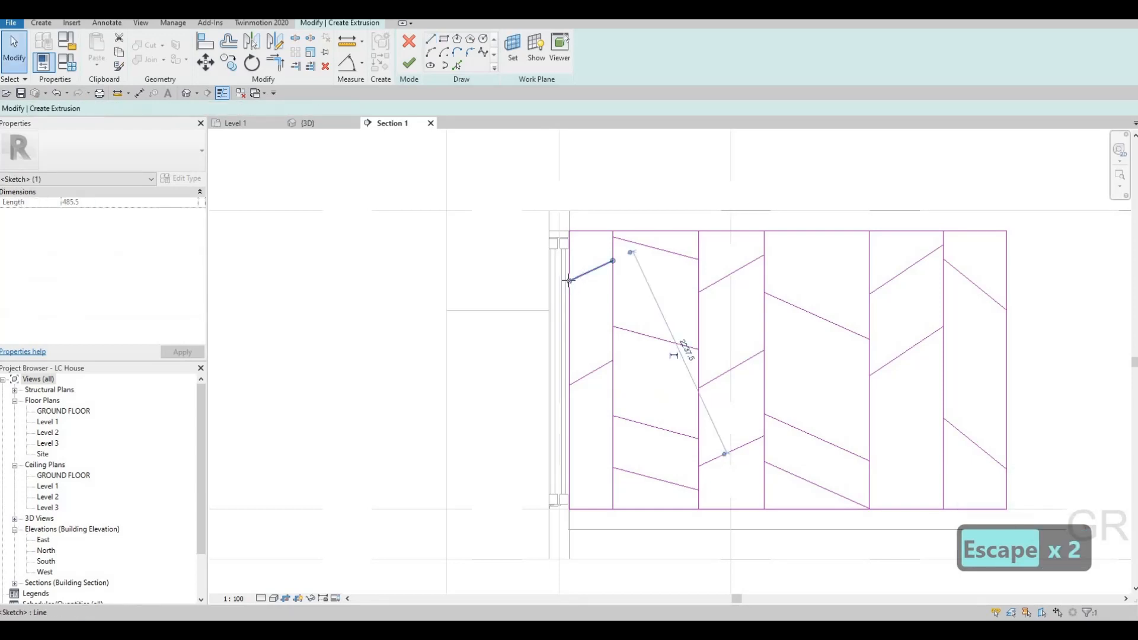
left_click_drag(569, 281, 570, 286)
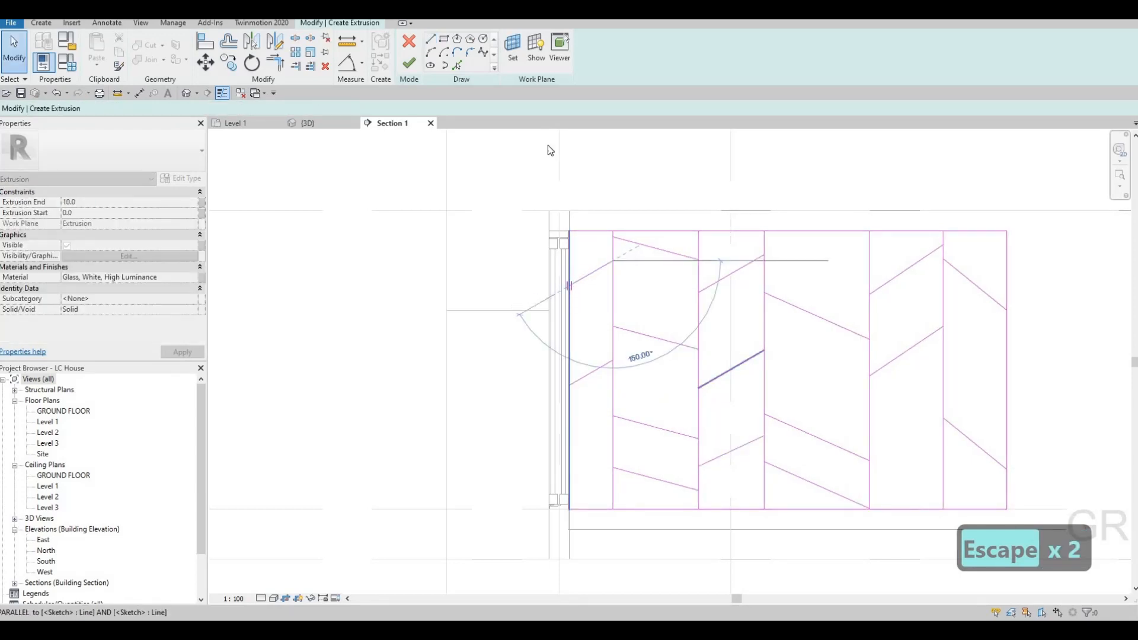
key("Escape")
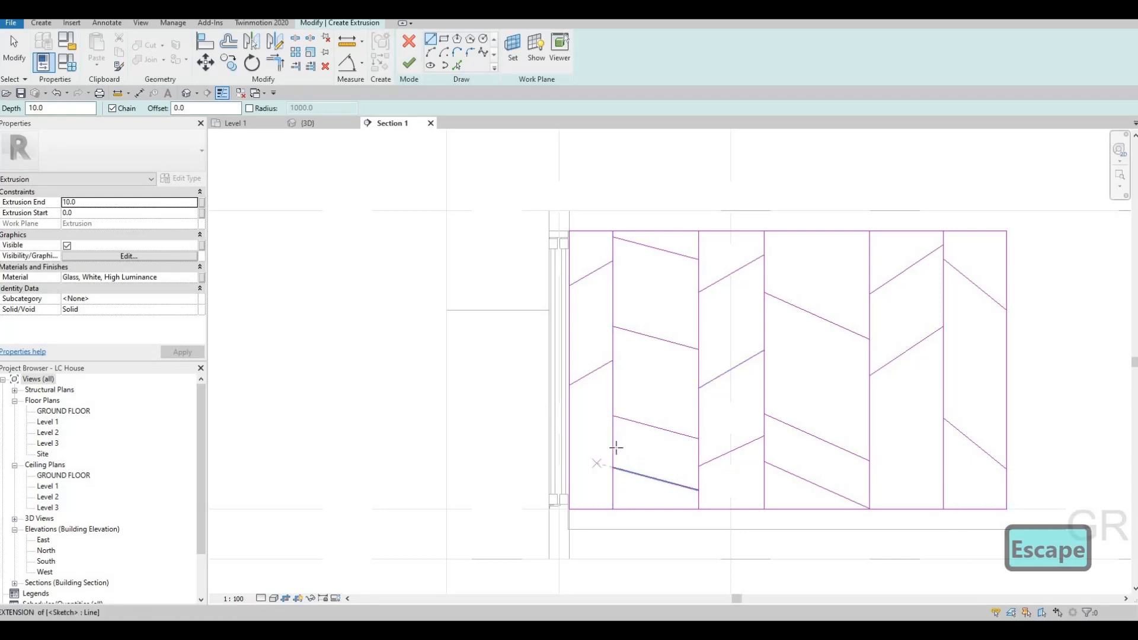
Draw two lines across the first strip's lower part, one about 486 mm long at 25° and one below about 480 mm at 30°.
scroll(616, 448, "up", 2)
left_click(614, 448)
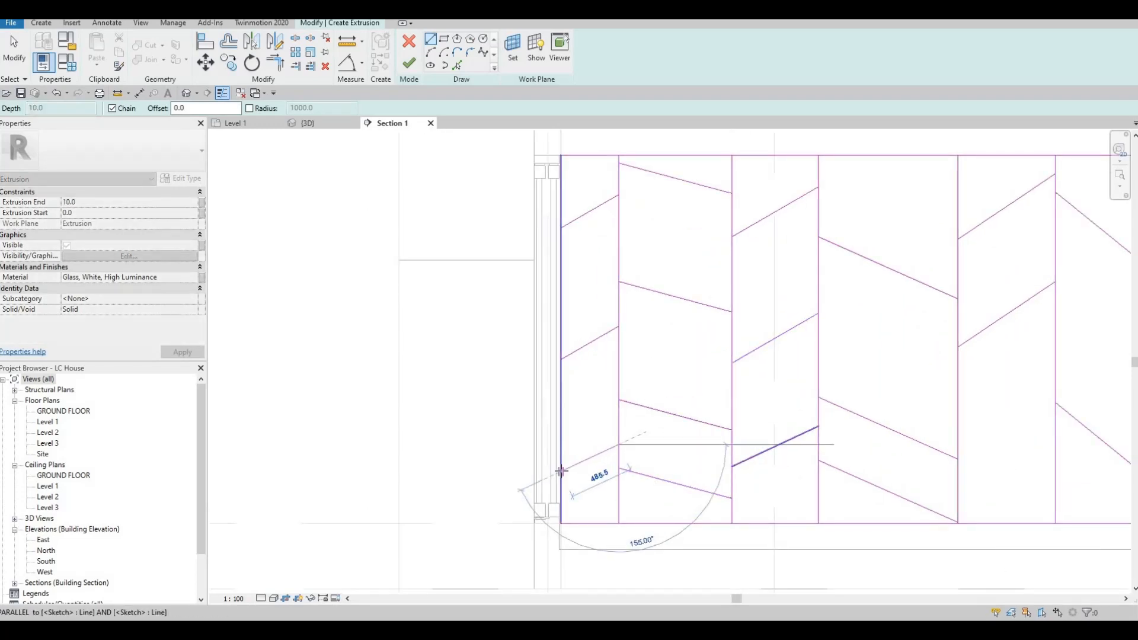
left_click(561, 472)
key("Escape")
left_click(619, 492)
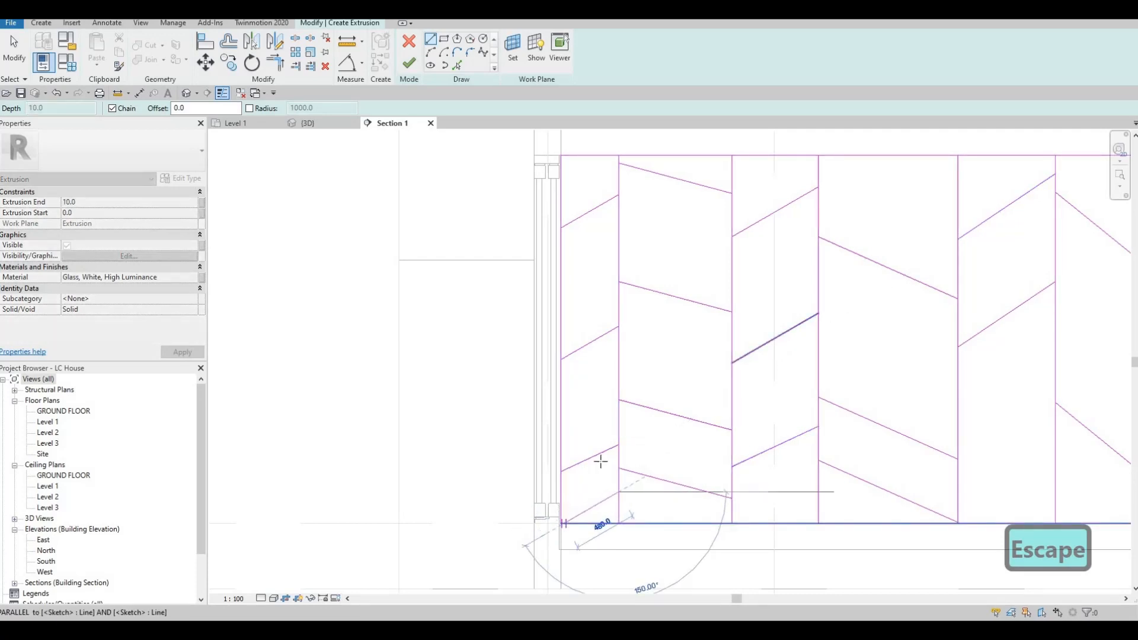
key("Escape")
Draw a 30° line across the first strip just above its 25° line, and delete the 25° line.
left_click(618, 428)
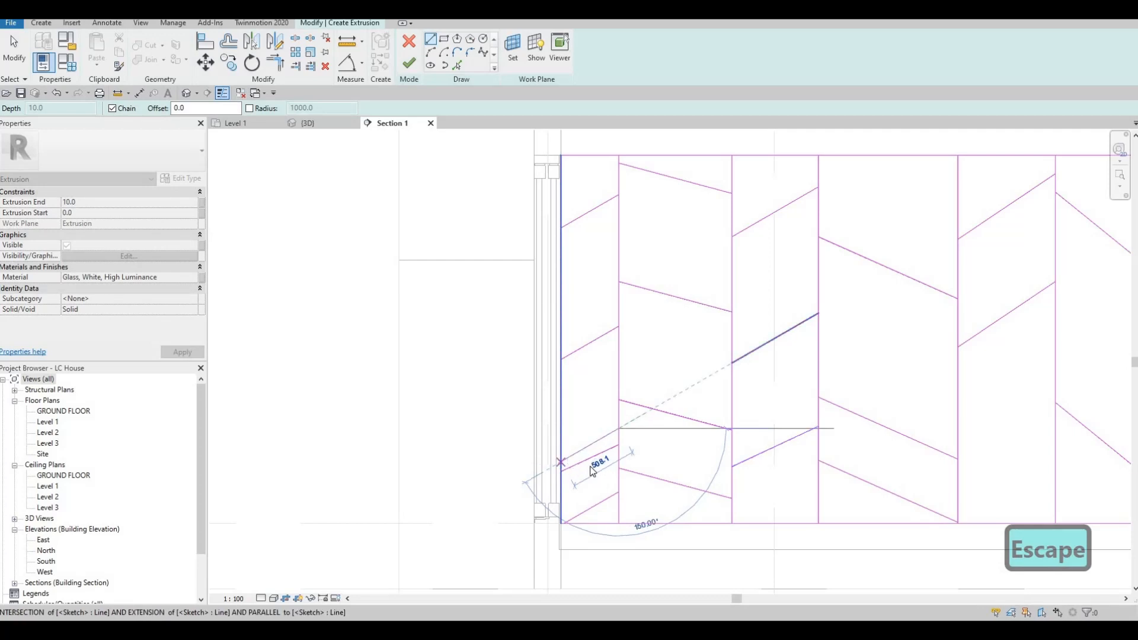
key("Escape")
key("Escape")
left_click(579, 462)
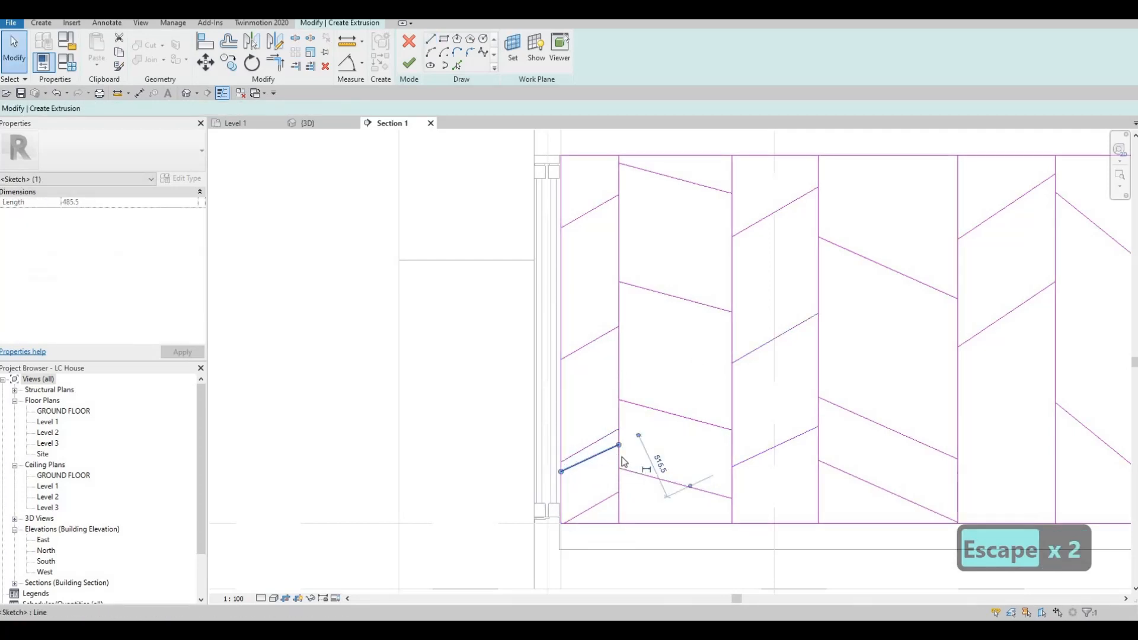
key("Delete")
scroll(632, 456, "down", 2)
scroll(634, 451, "up", 4)
key("Escape")
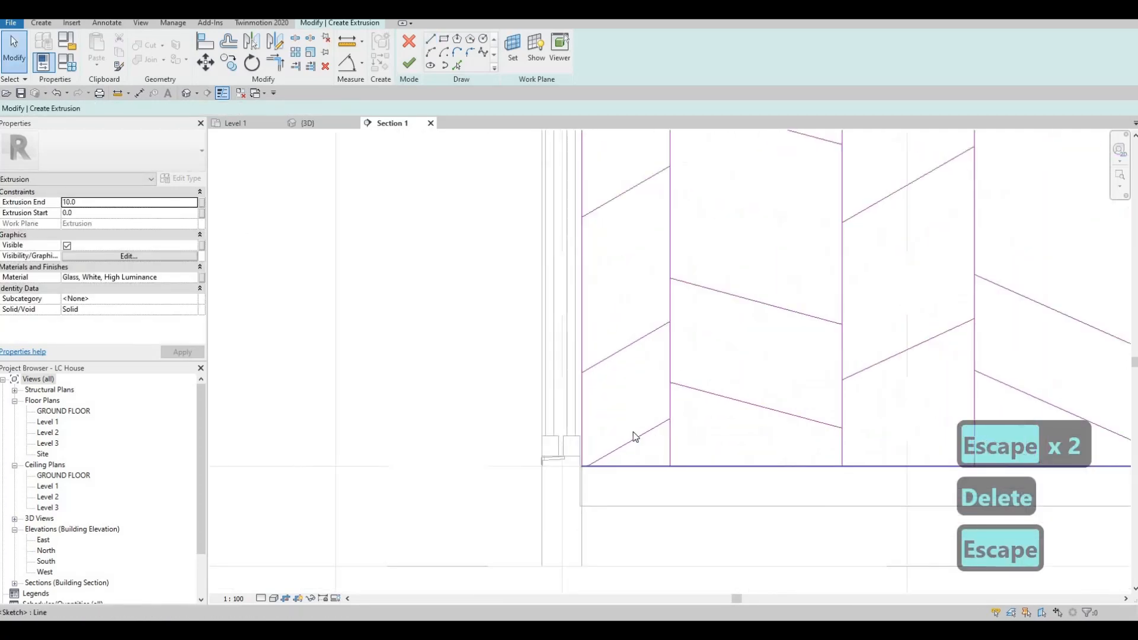
Create copies, offset 10 mm, of the divider between the first and second strips and of both strips' sloping lines using Pick Lines.
scroll(632, 434, "down", 2)
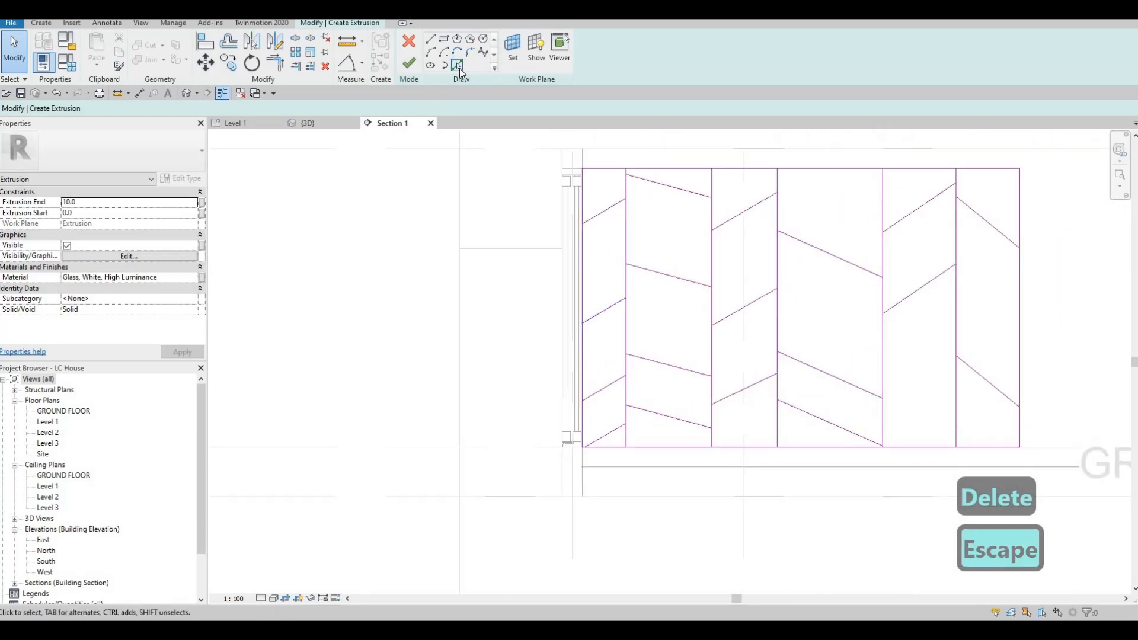
left_click(458, 65)
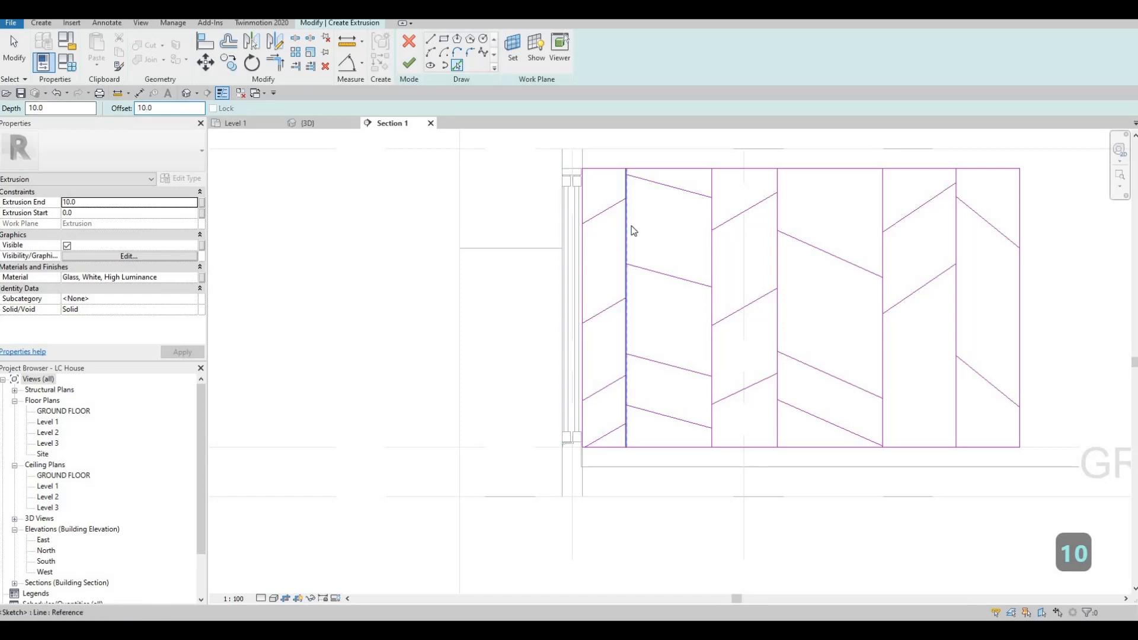
scroll(631, 229, "up", 4)
left_click(598, 197)
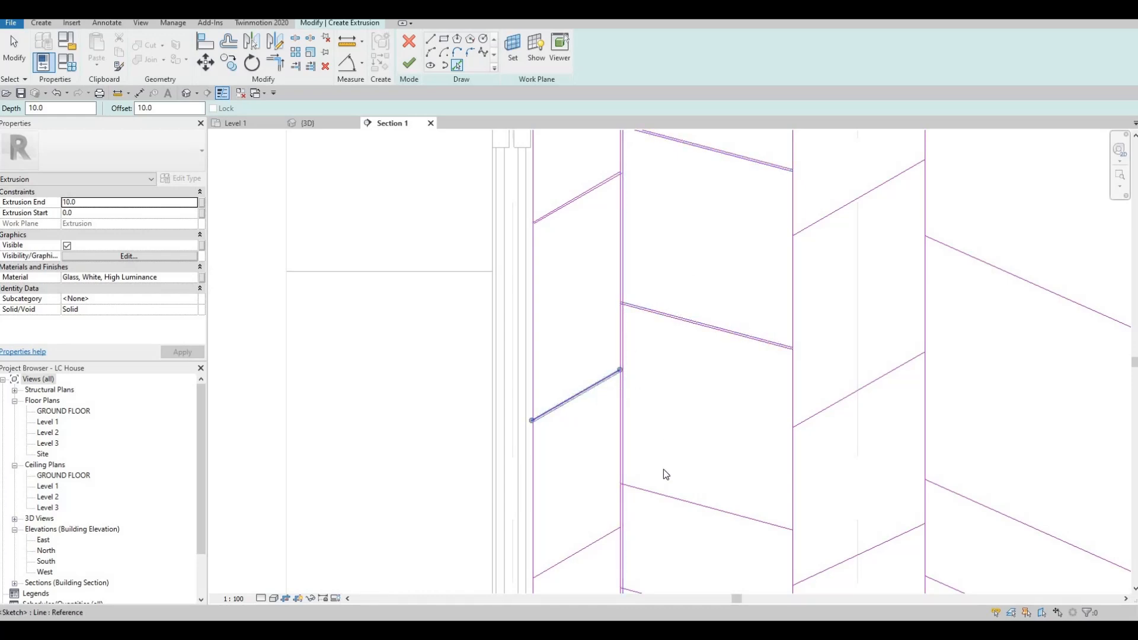
middle_click_drag(683, 439, 701, 423)
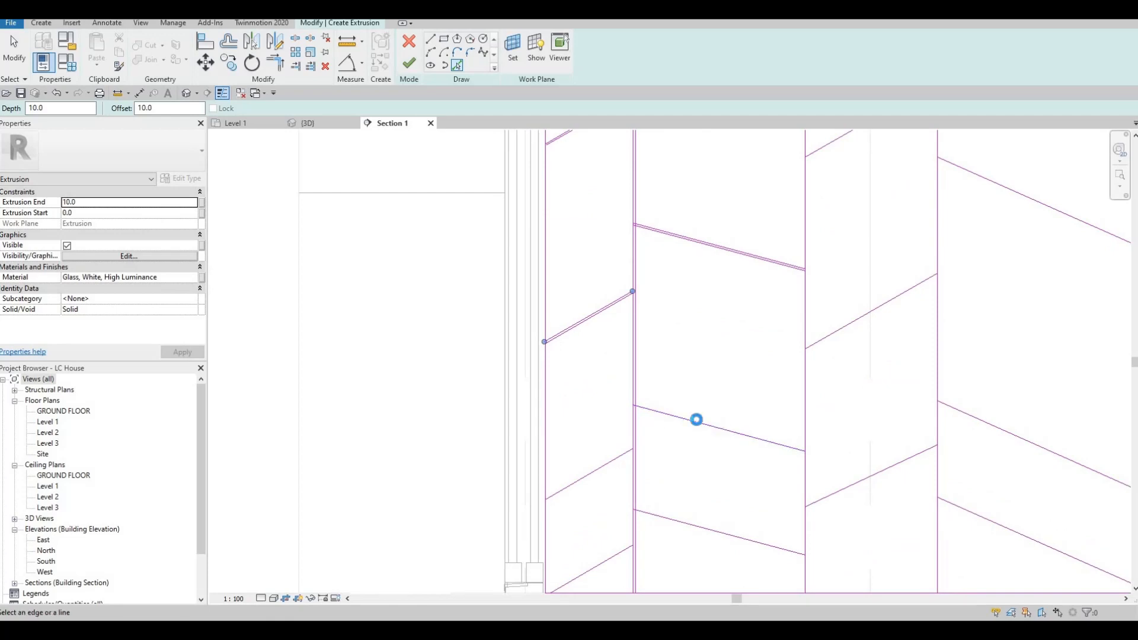
left_click(681, 520)
middle_click_drag(604, 482, 610, 357)
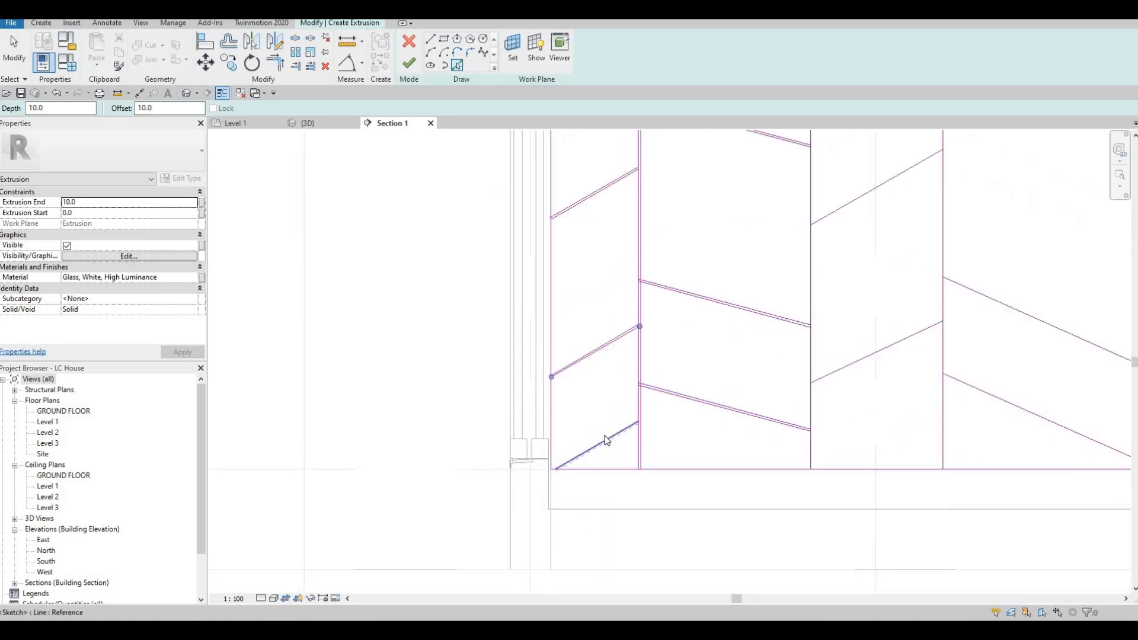
Offset the divider between the second and third strips and the third strip's sloping lines by 10 mm.
left_click(810, 368)
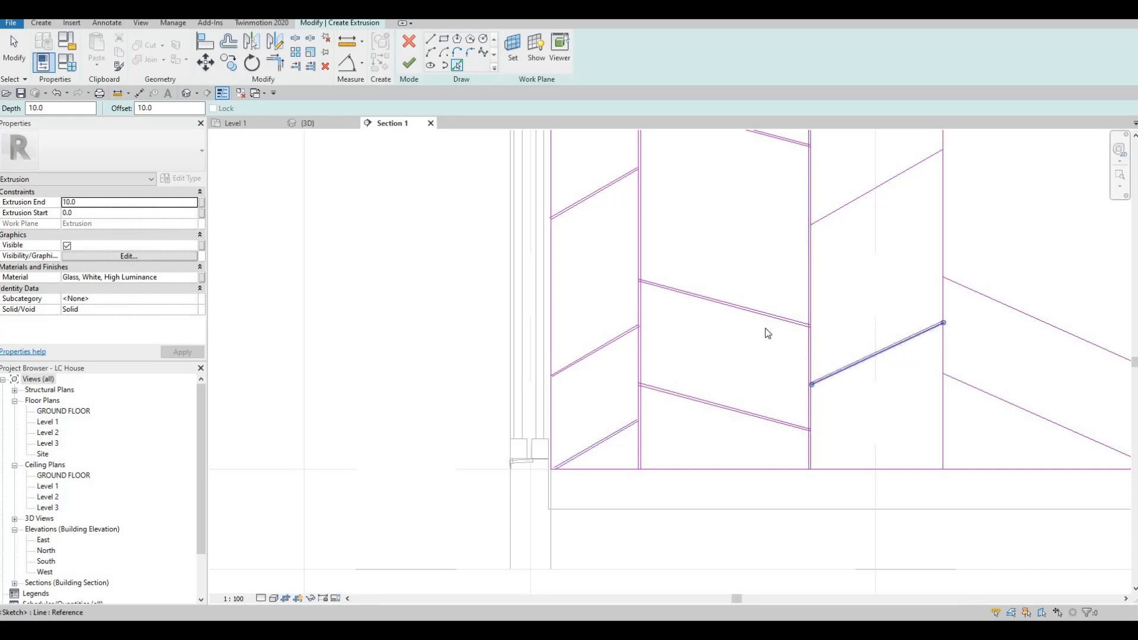
middle_click_drag(768, 332, 627, 436)
left_click(726, 298)
middle_click_drag(724, 157, 686, 288)
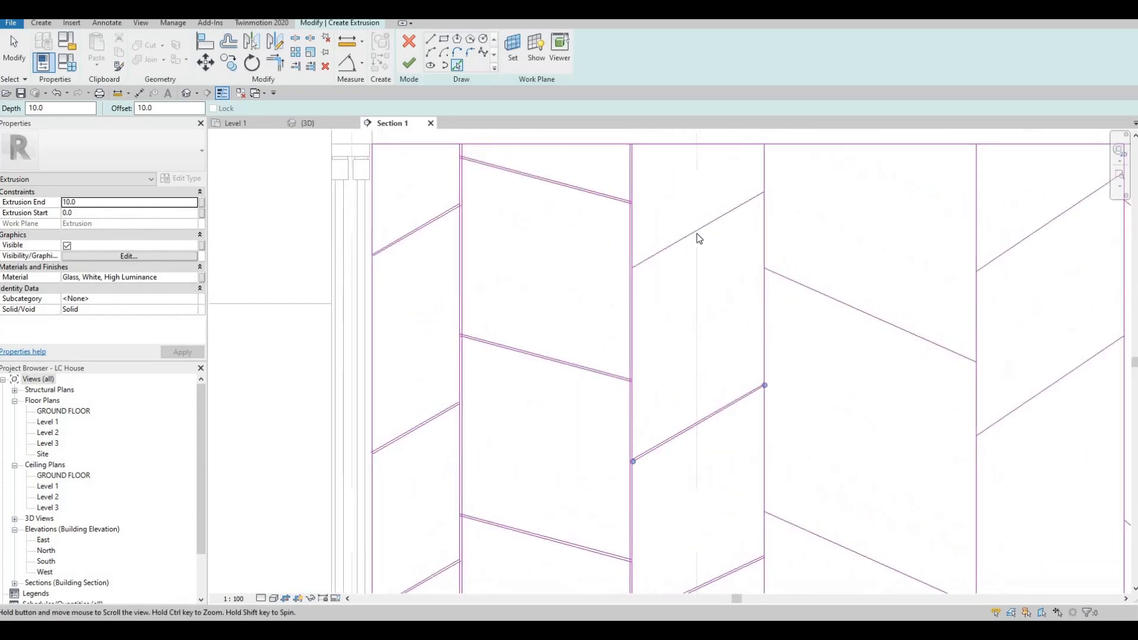
Offset the divider between the third and fourth strips and the fourth strip's three sloping lines by 10 mm.
left_click(769, 301)
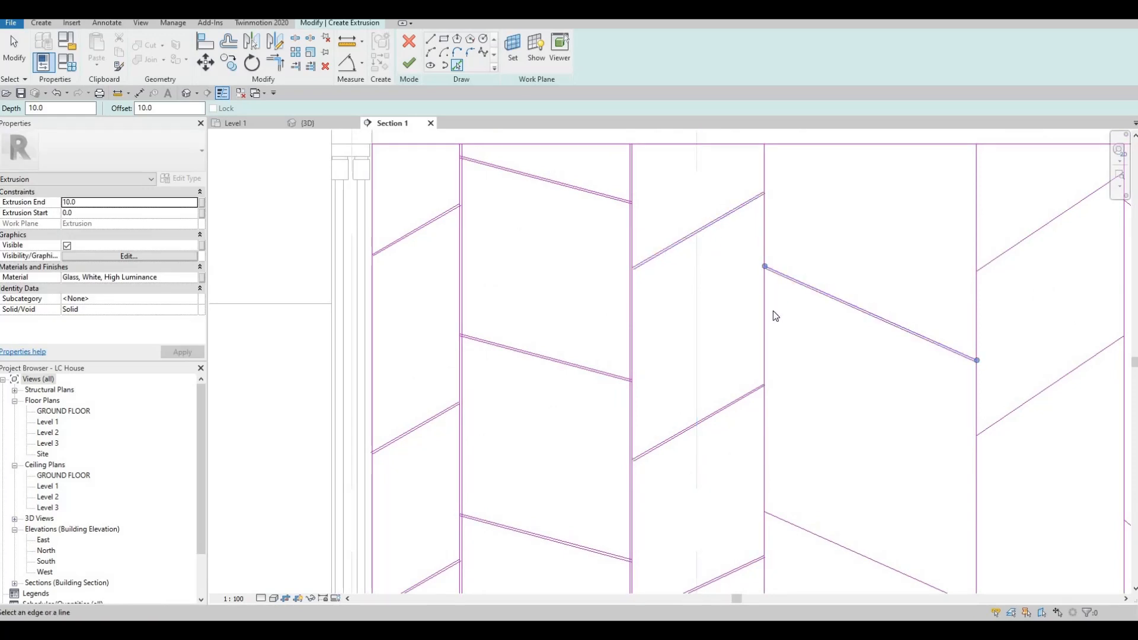
middle_click_drag(821, 530, 777, 405)
left_click(778, 410)
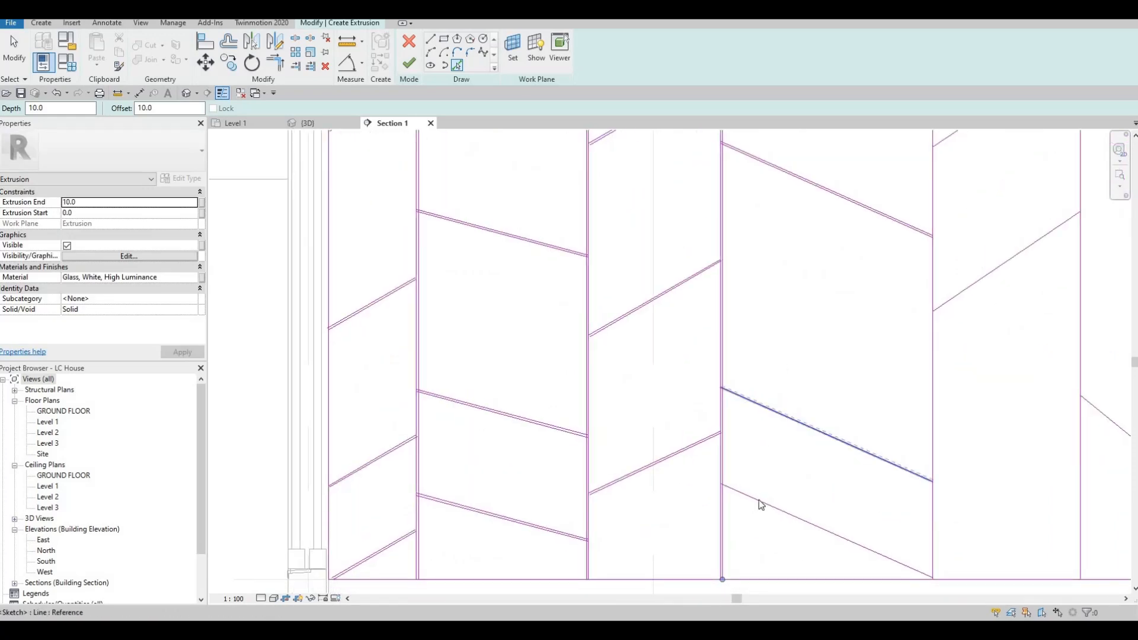
left_click(783, 510)
middle_click_drag(933, 356, 759, 397)
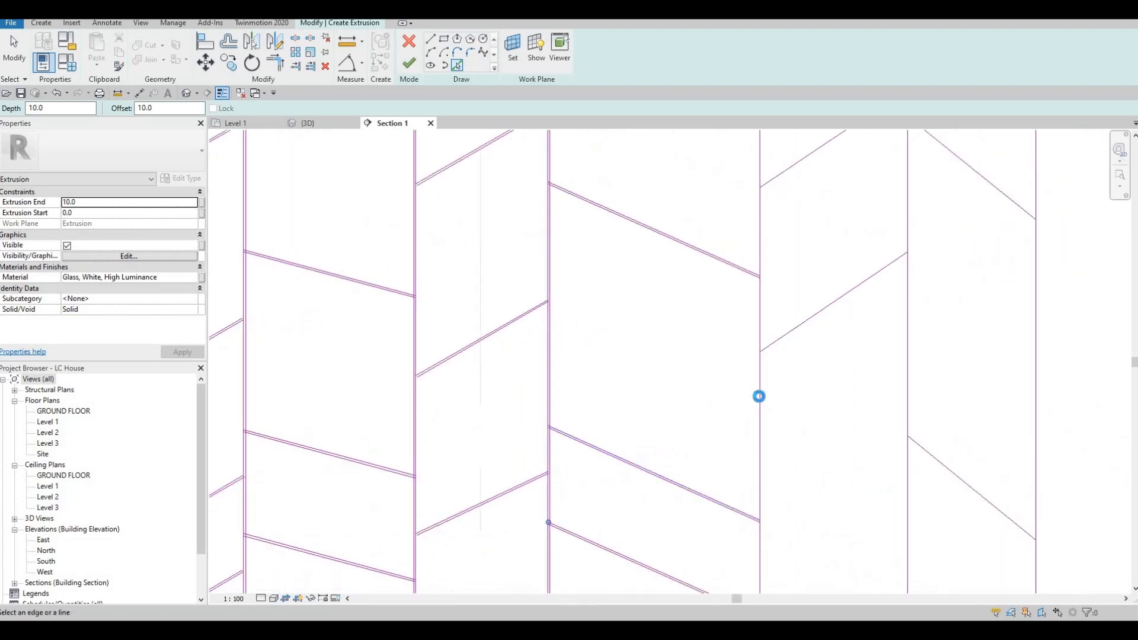
Offset the divider between the fourth and fifth strips and the fifth strip's two sloping lines by 10 mm.
left_click(759, 396)
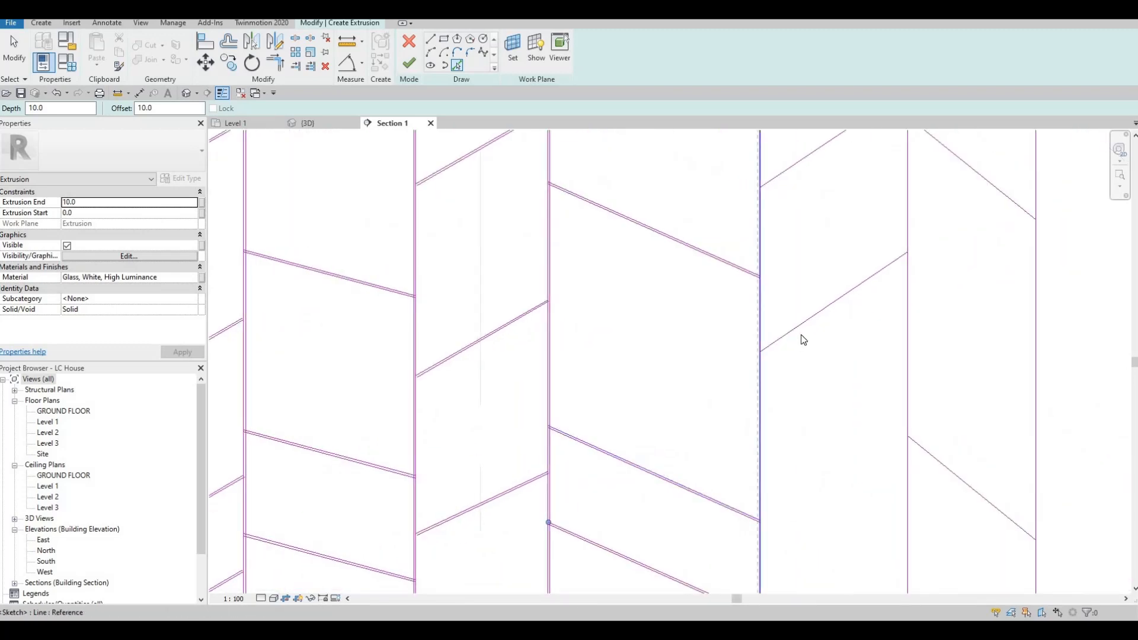
left_click(764, 358)
middle_click_drag(763, 280, 704, 407)
scroll(704, 407, "down", 1)
left_click(801, 263)
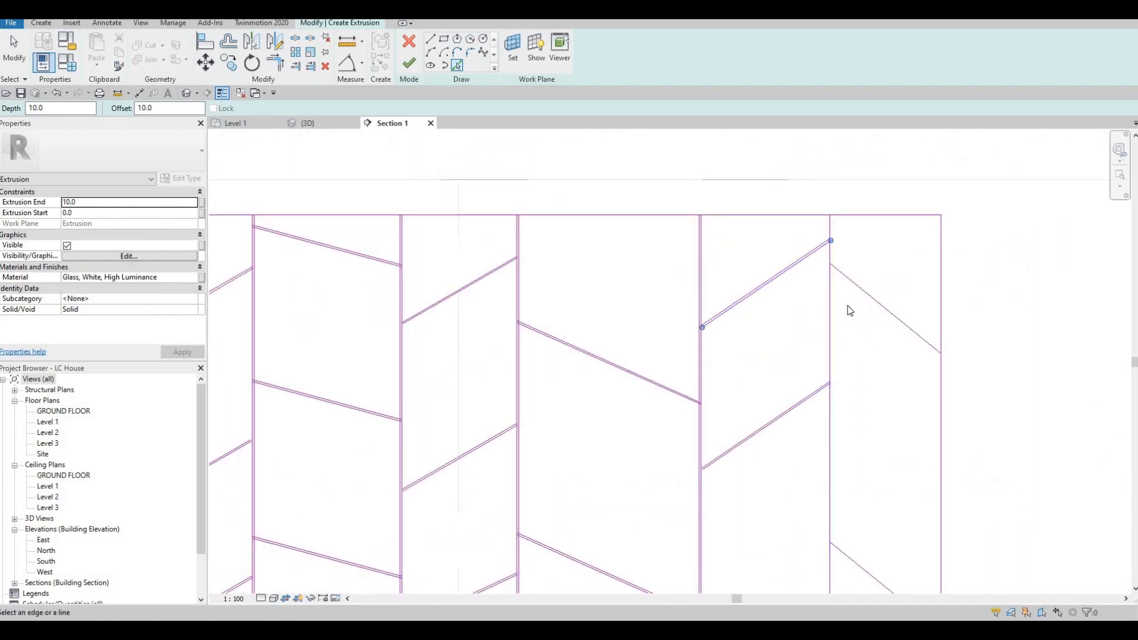
Offset the divider between the fifth and last strips and the last strip's two sloping lines by 10 mm.
left_click(862, 288)
left_click(830, 425)
middle_click_drag(837, 502, 817, 397)
scroll(780, 419, "down", 4)
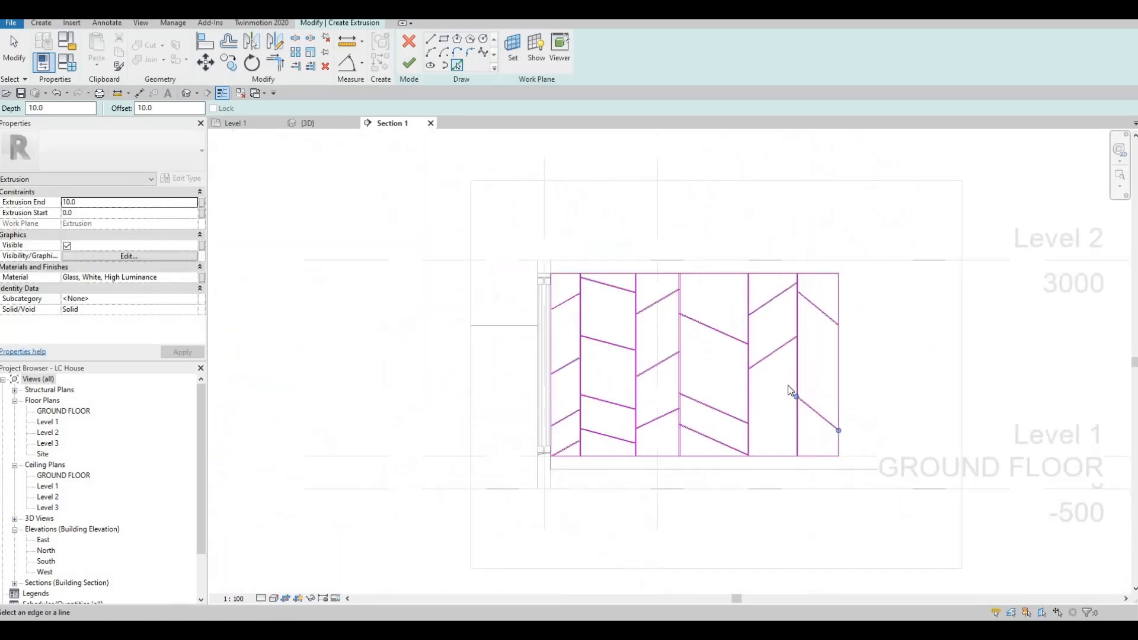
scroll(745, 373, "up", 2)
scroll(747, 381, "down", 1)
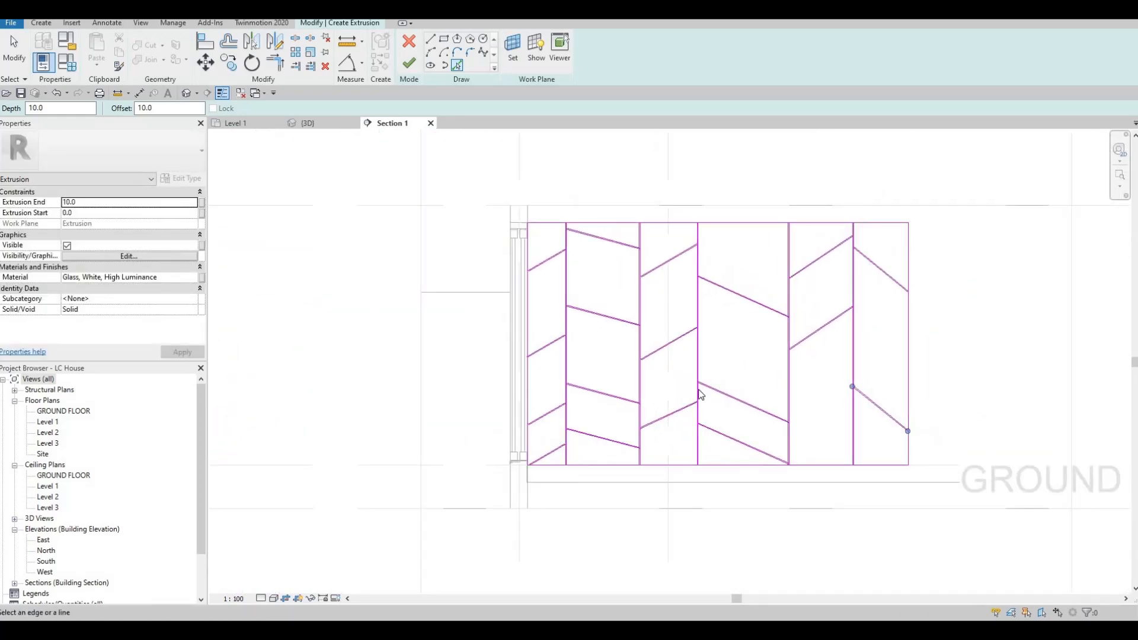
mouse_move(700, 382)
middle_mouse_down()
mouse_move(747, 377)
mouse_move(717, 386)
mouse_move(721, 377)
mouse_move(699, 431)
middle_mouse_up()
scroll(704, 366, "up", 1)
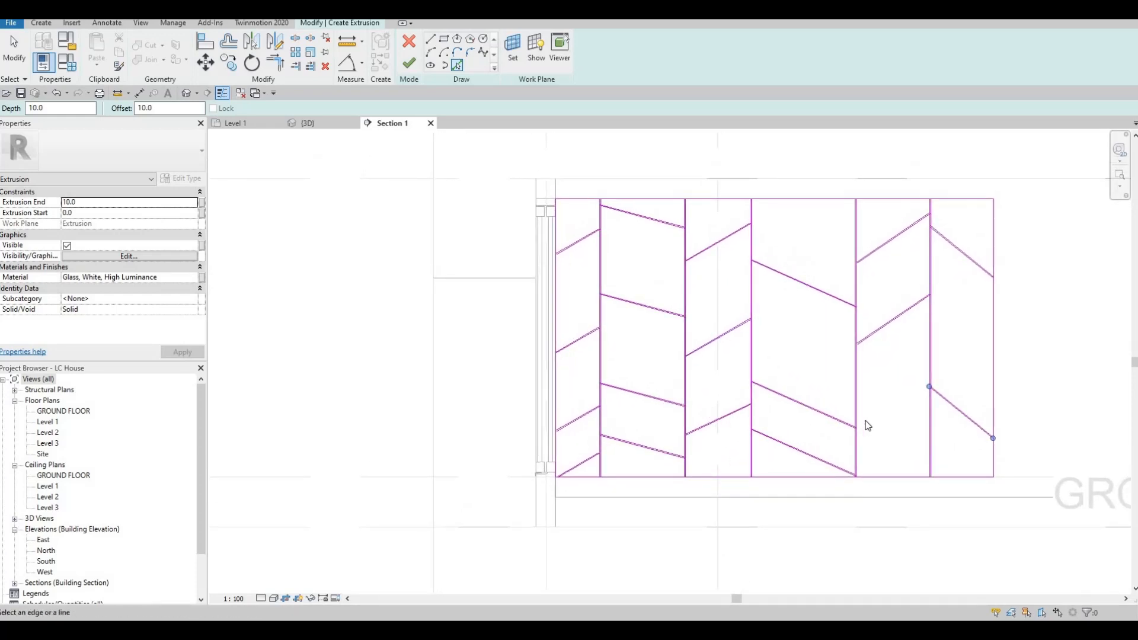
Draw a 30° line with a 10 mm offset across the fifth strip's lower part, sloping down toward the fourth strip.
key("Escape")
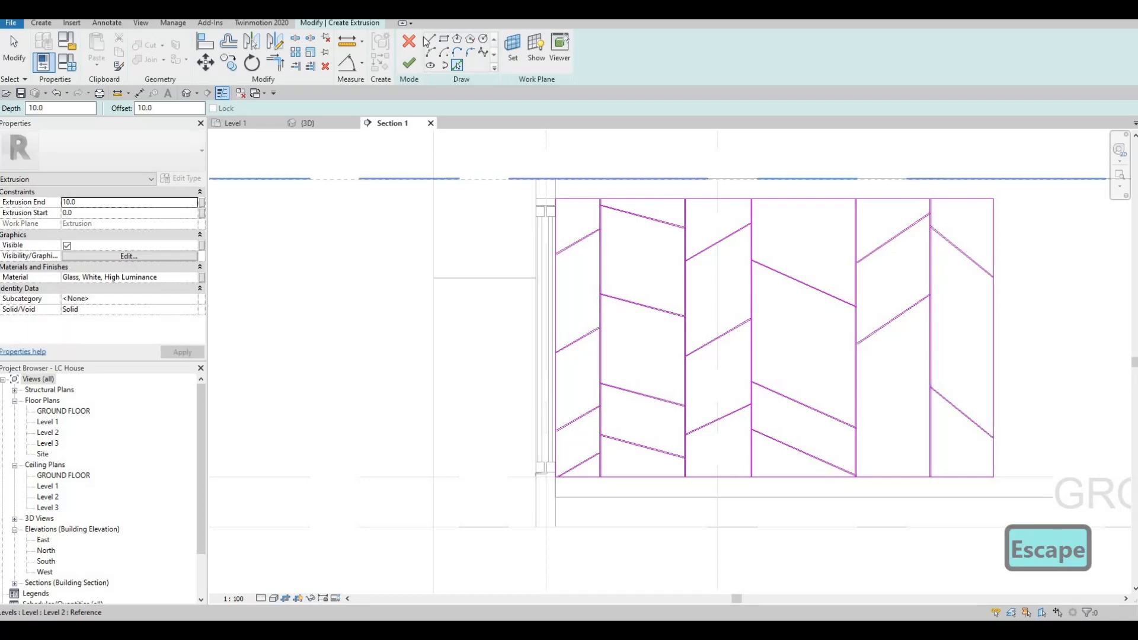
key("l")
key("i")
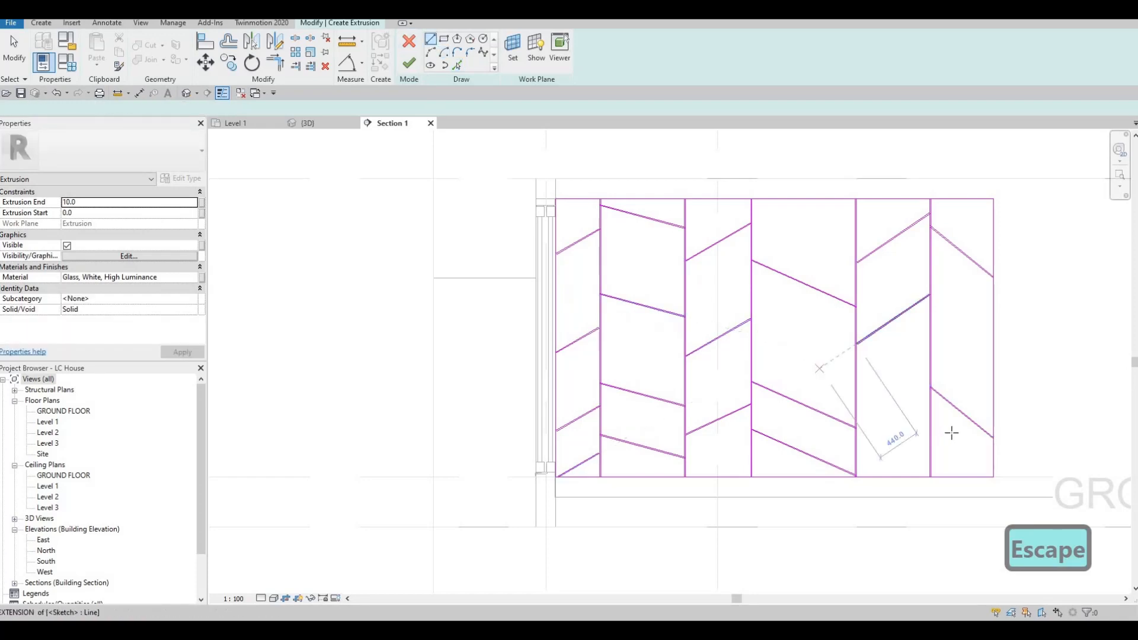
scroll(948, 433, "up", 1)
left_click(958, 430)
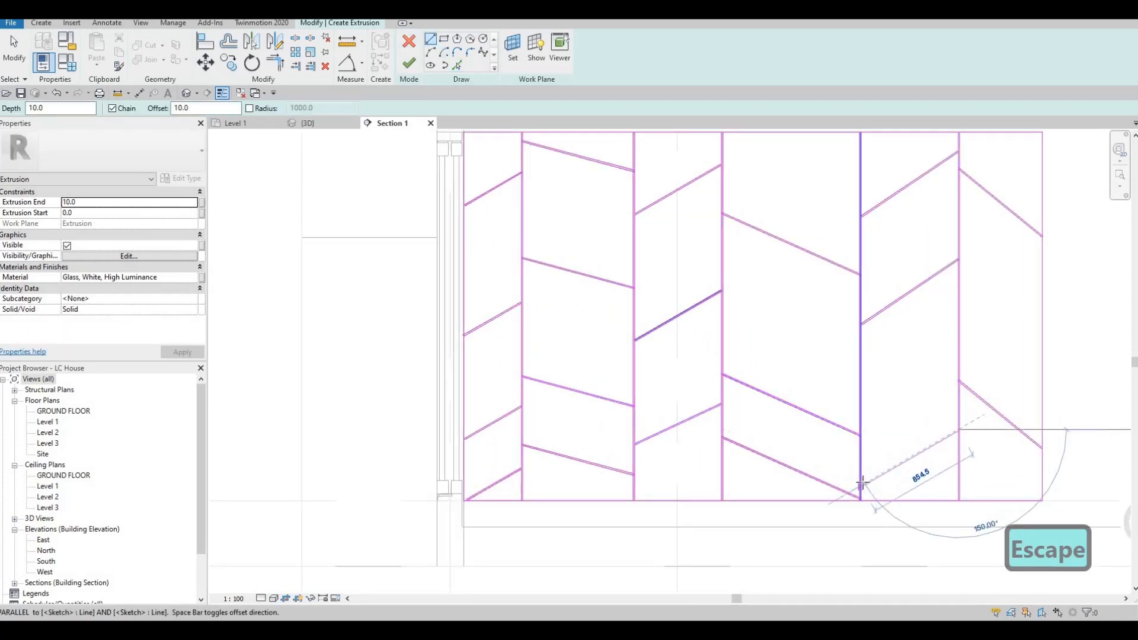
left_click(863, 485)
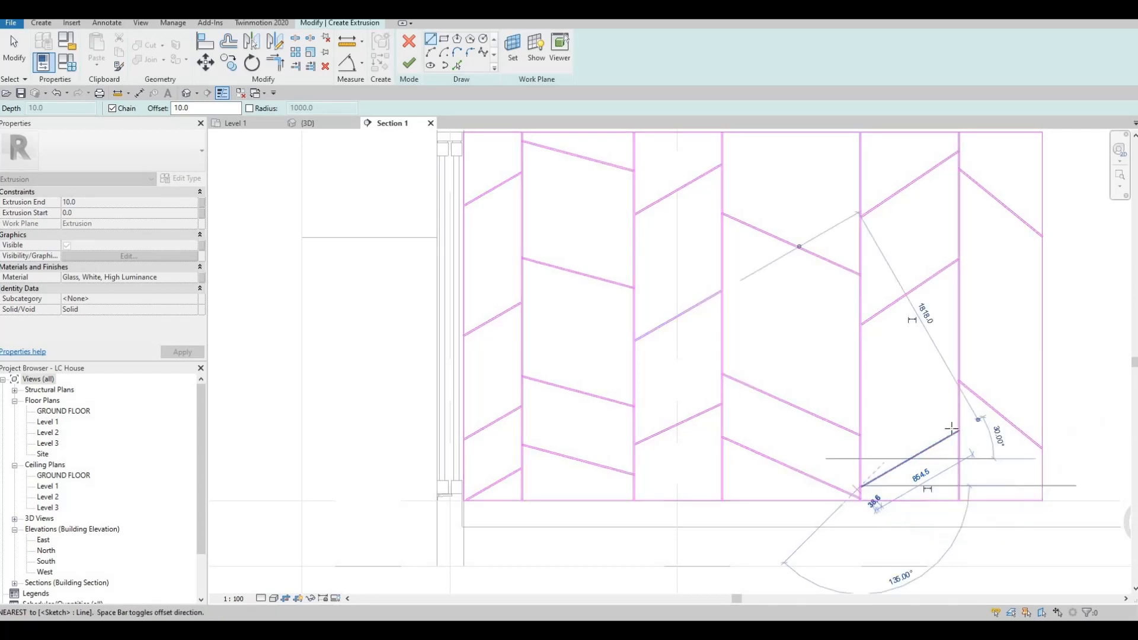
key("Escape")
Add a parallel copy of the fifth strip's lowest sloping line, offset 10 mm above it.
scroll(954, 433, "up", 2)
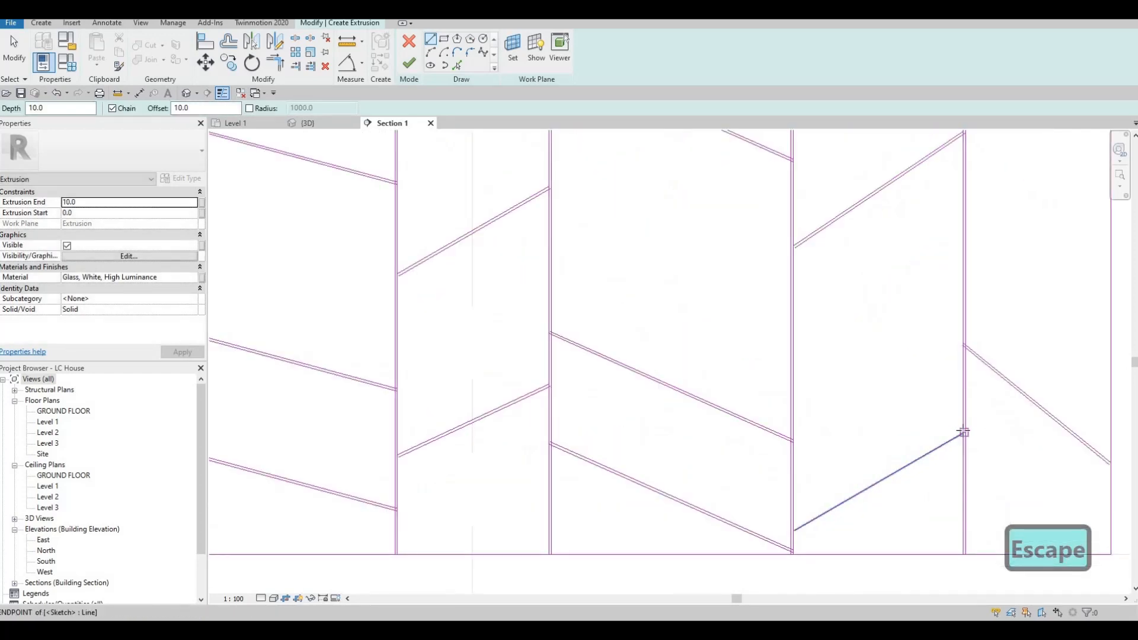
left_click(798, 500)
key("Escape")
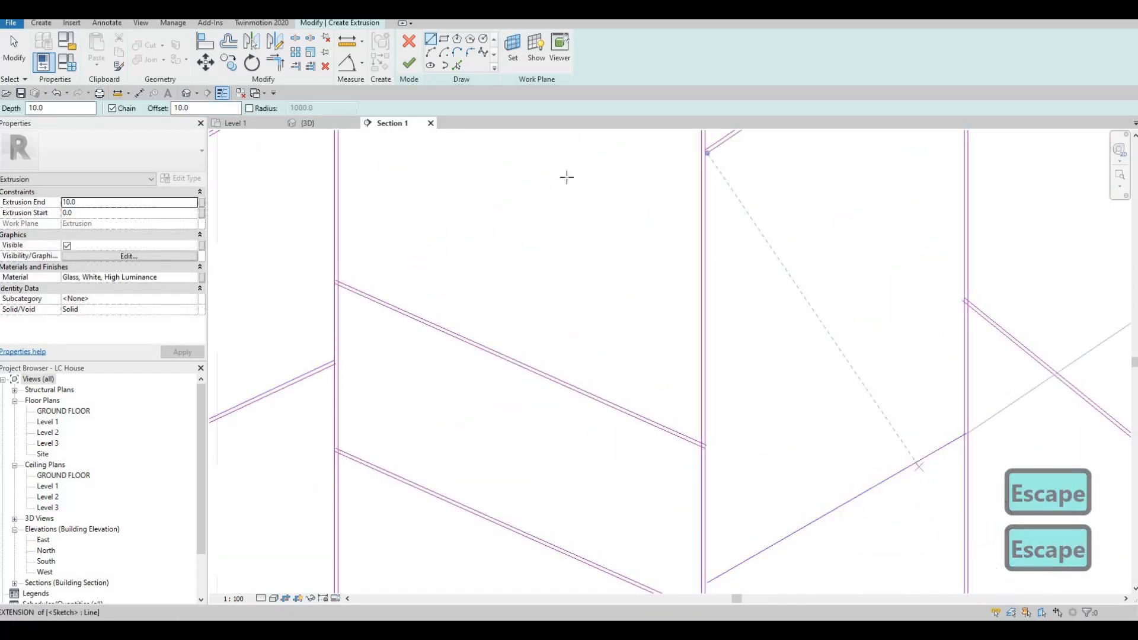
key("Escape")
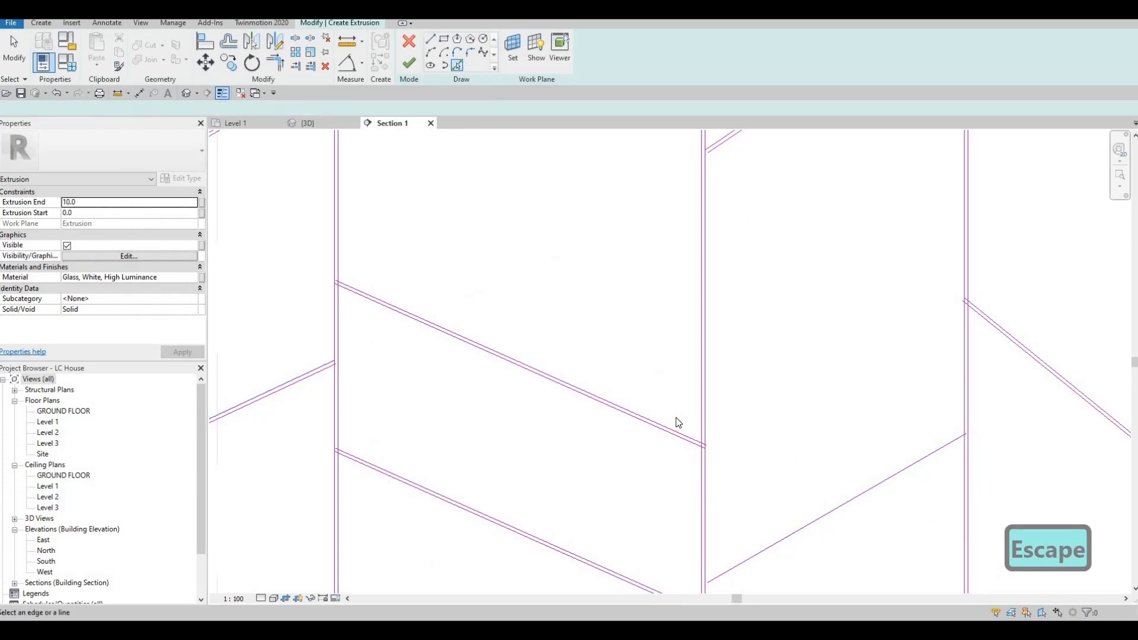
key("Escape")
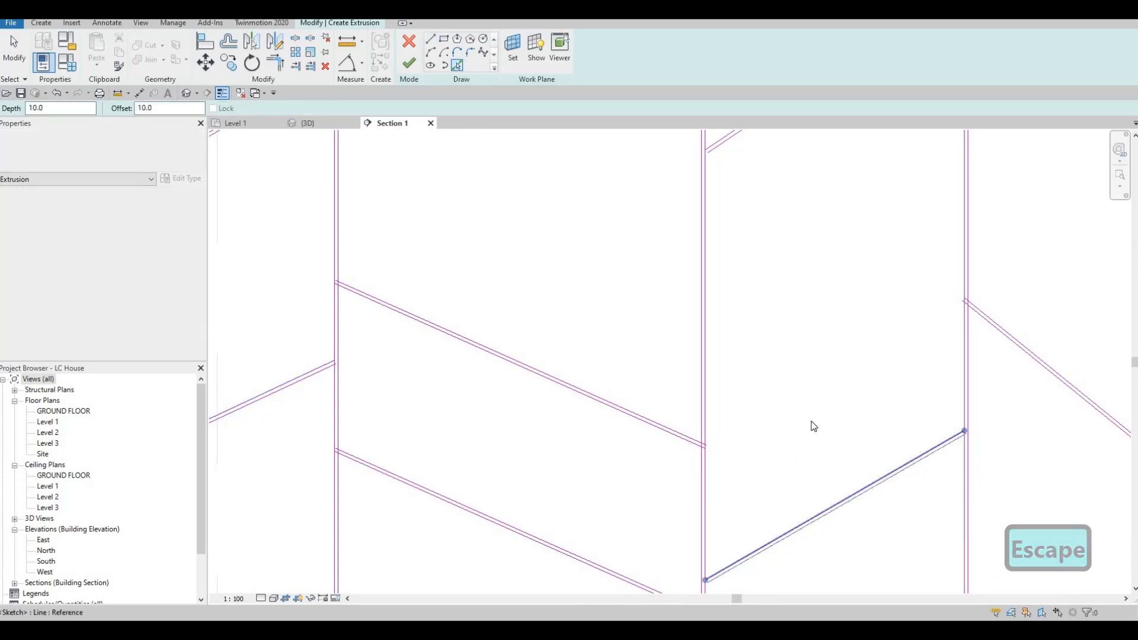
scroll(824, 403, "down", 6)
key("Escape")
scroll(867, 400, "down", 1)
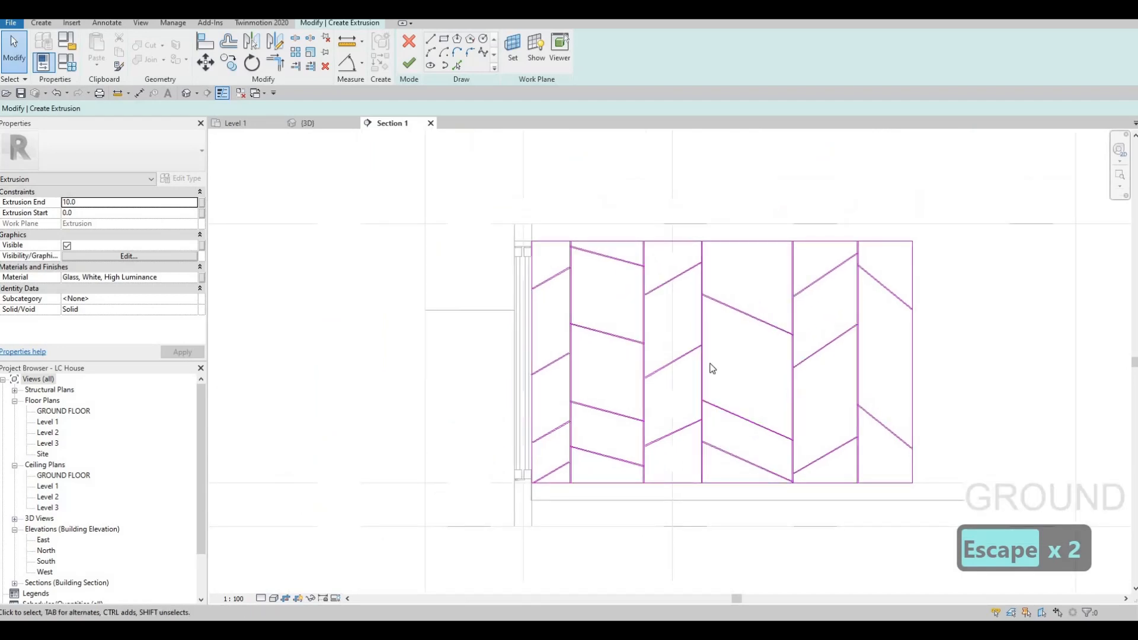
Split the divider lines between the first and second strips within each strip's topmost sloping gap, without deleting the inner segment.
middle_click_drag(469, 218, 520, 243)
scroll(596, 281, "up", 2)
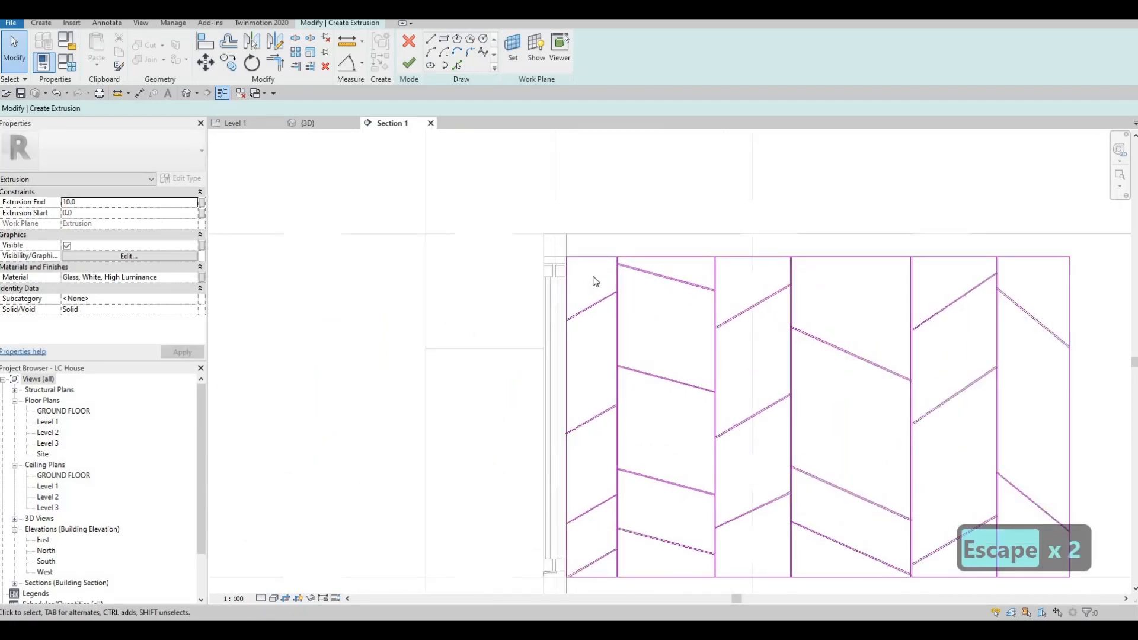
key("s")
scroll(637, 322, "up", 6)
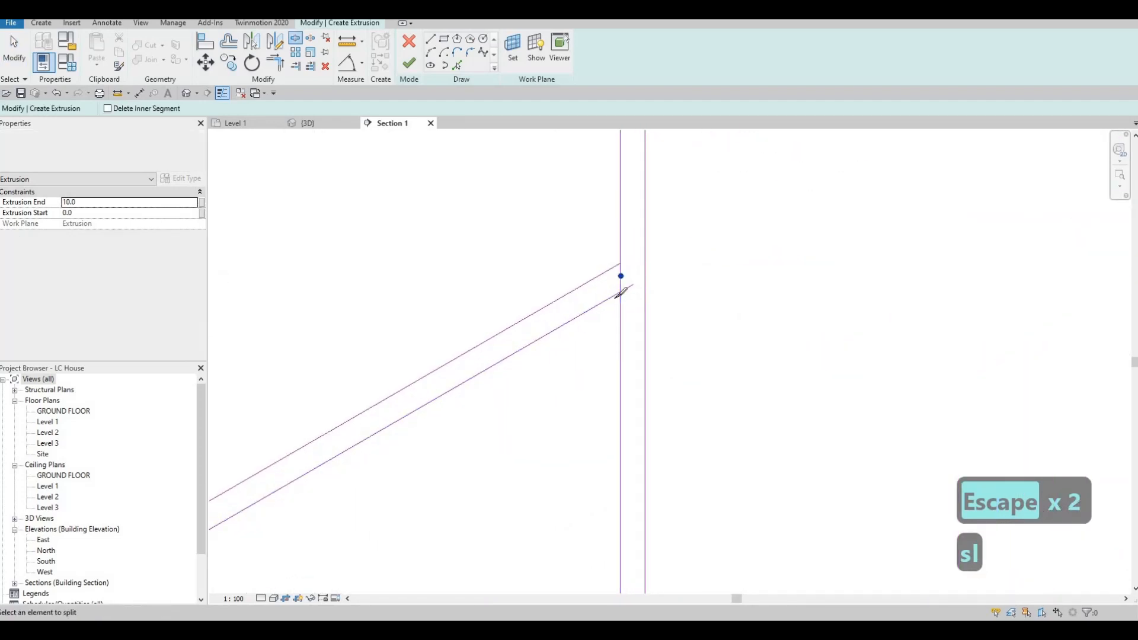
scroll(619, 296, "down", 5)
middle_click_drag(623, 139, 616, 225)
scroll(618, 227, "up", 4)
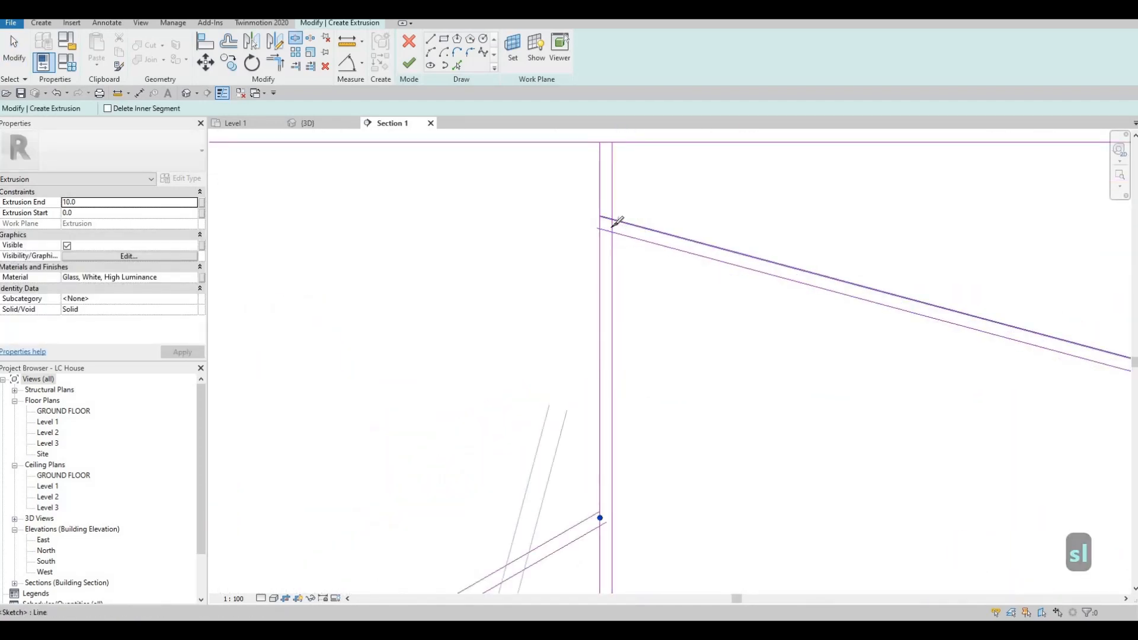
scroll(637, 183, "down", 6)
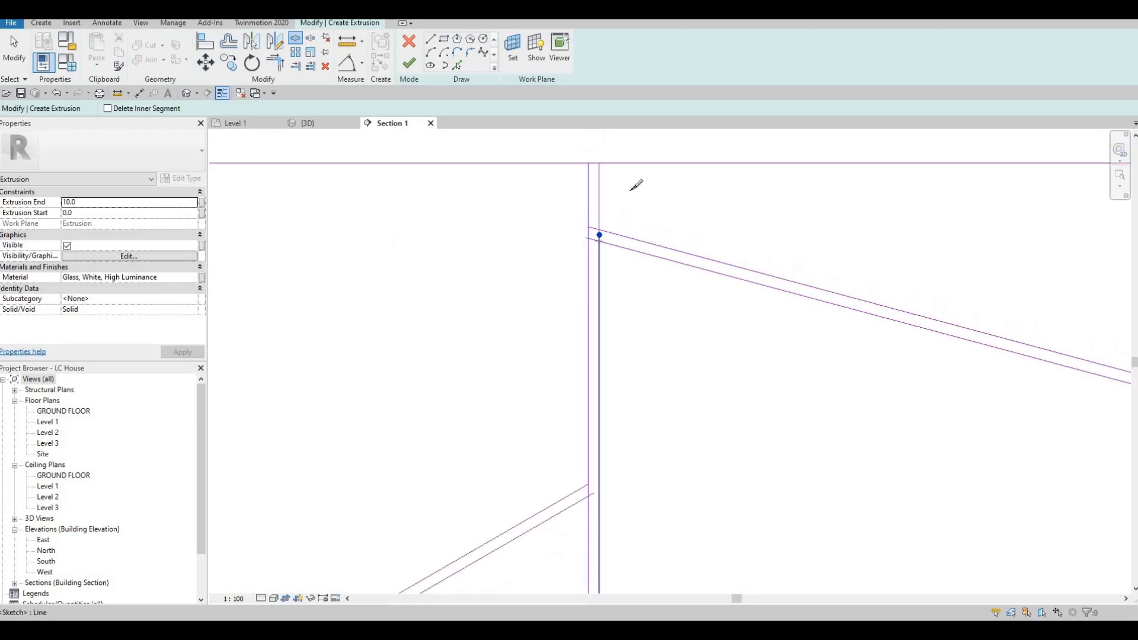
Split the divider lines between the first and second strips within each strip's second sloping gap from the top.
scroll(627, 334, "up", 4)
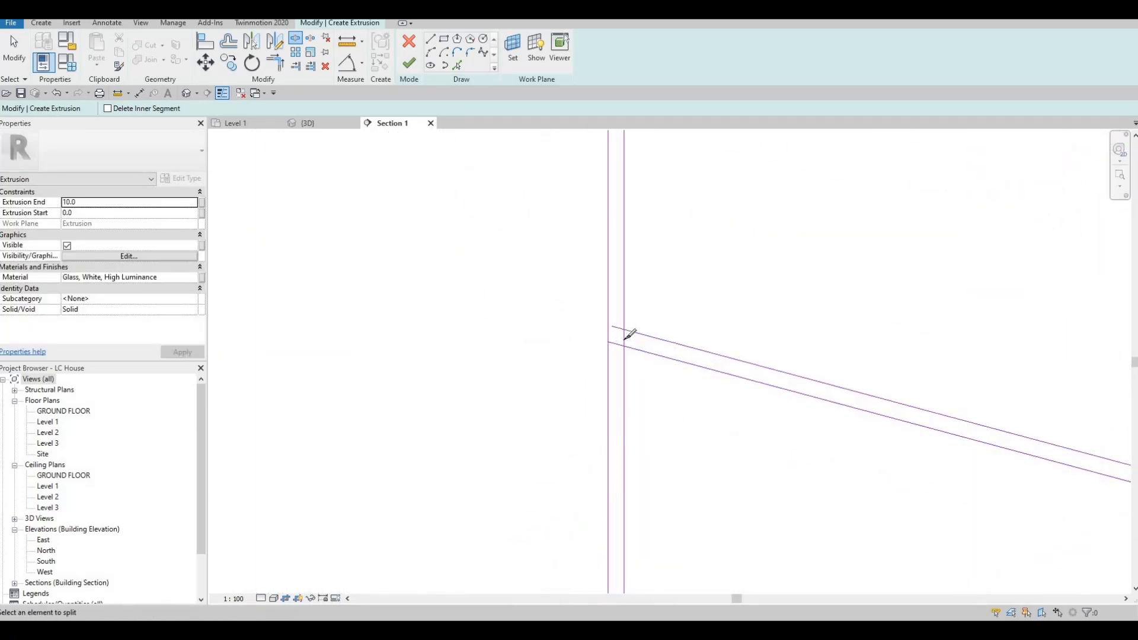
scroll(619, 337, "down", 5)
middle_click_drag(606, 435, 631, 332)
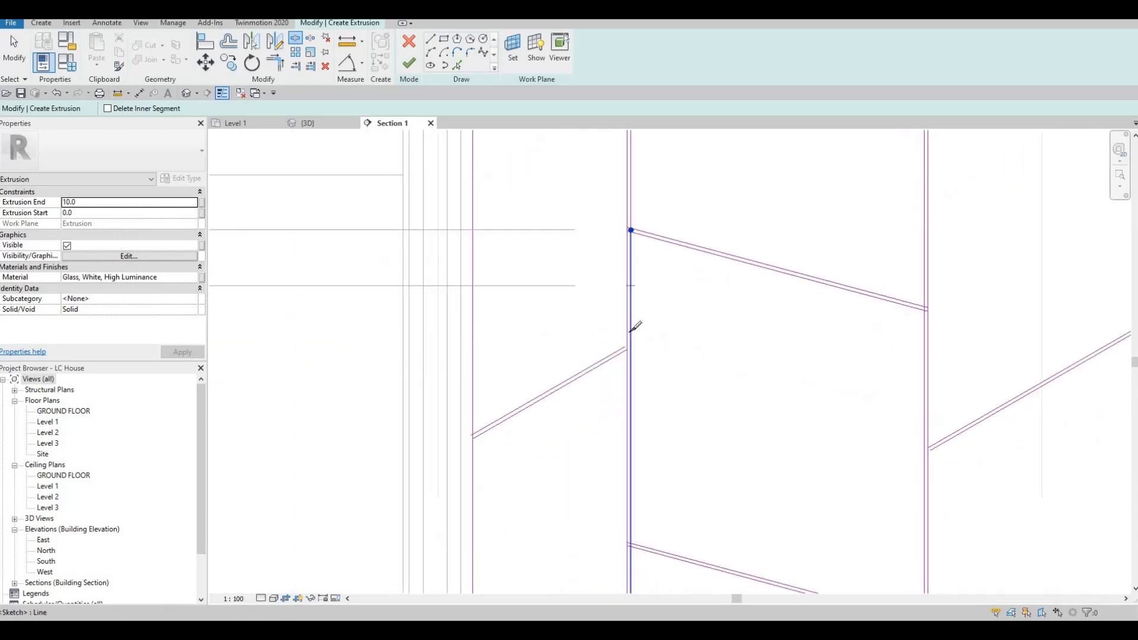
scroll(631, 337, "up", 5)
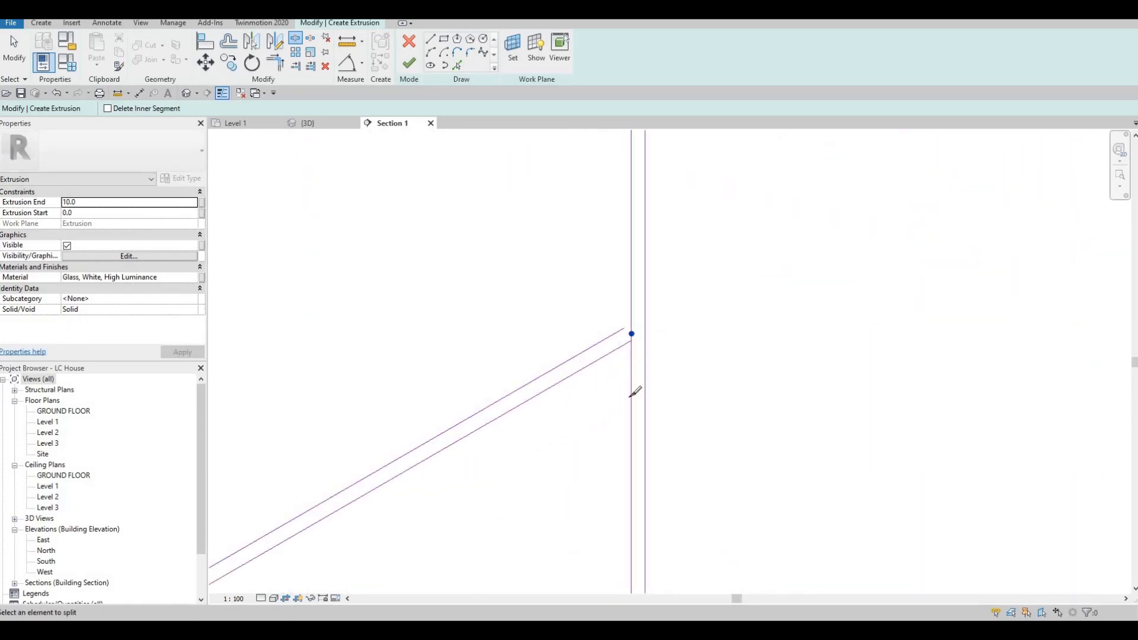
Split the divider lines between the first and second strips within each strip's third sloping gap from the top.
scroll(630, 396, "down", 5)
middle_click_drag(629, 517, 636, 423)
scroll(637, 423, "up", 5)
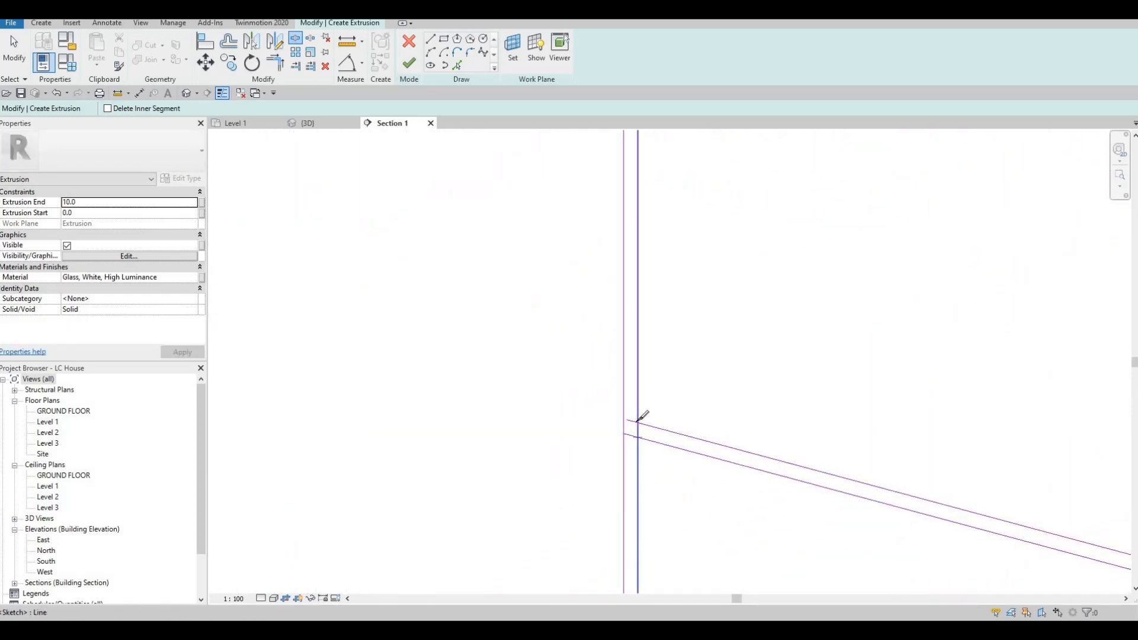
scroll(638, 418, "up", 2)
scroll(626, 400, "down", 5)
middle_click_drag(619, 505, 629, 381)
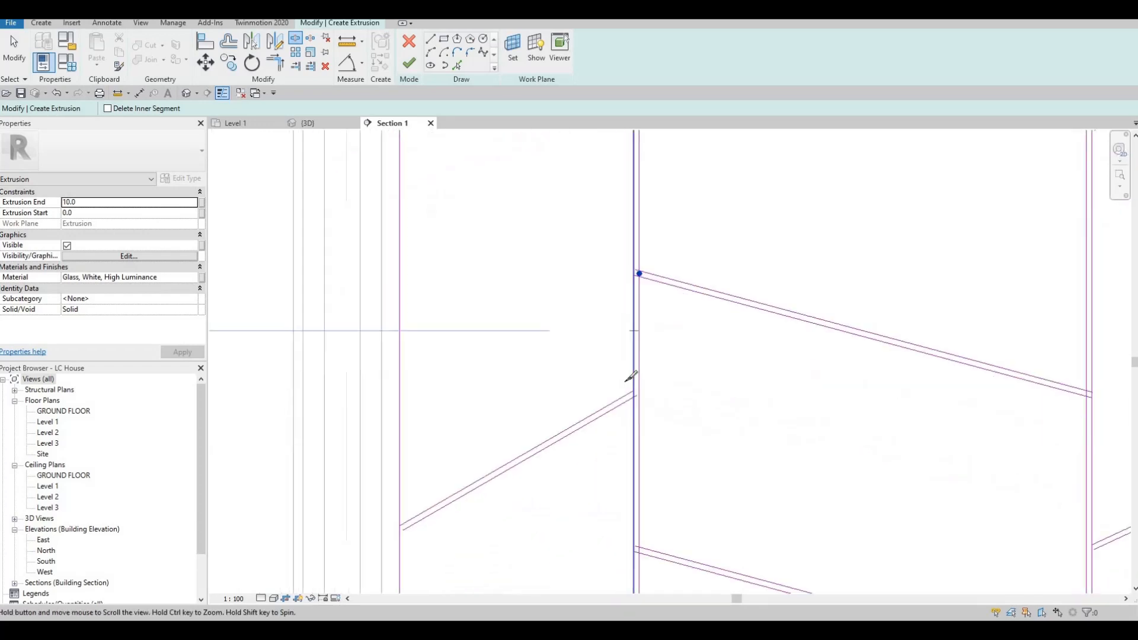
scroll(634, 370, "up", 5)
left_click(638, 371)
Split the divider lines between the first and second strips within each strip's lowest sloping gap.
scroll(632, 364, "down", 5)
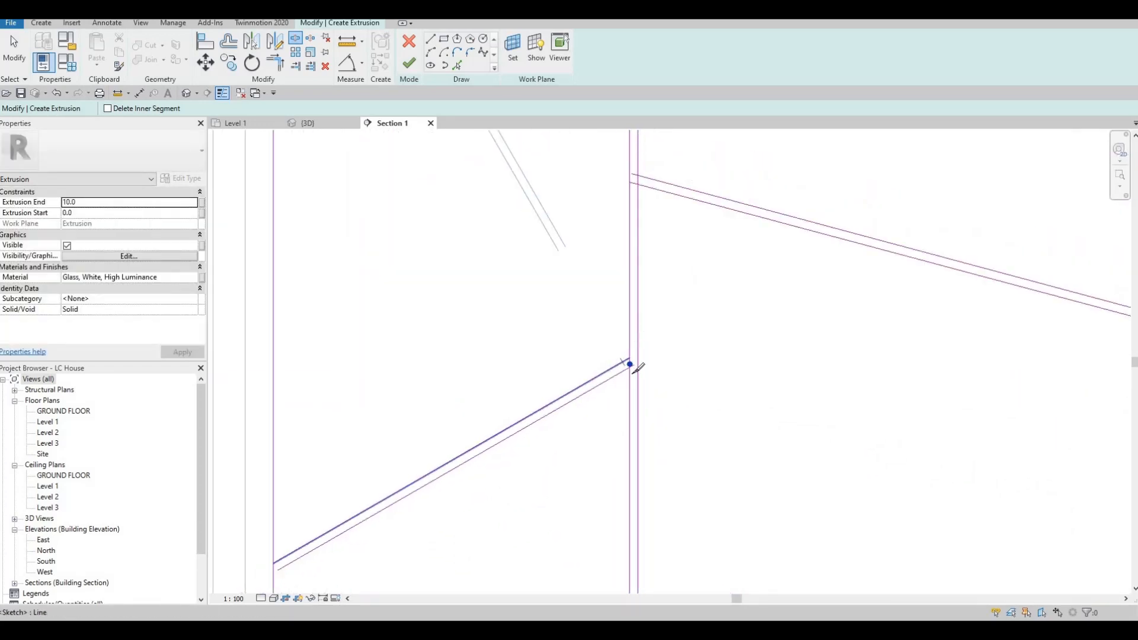
middle_click_drag(637, 449, 648, 335)
scroll(653, 339, "up", 3)
scroll(650, 345, "up", 2)
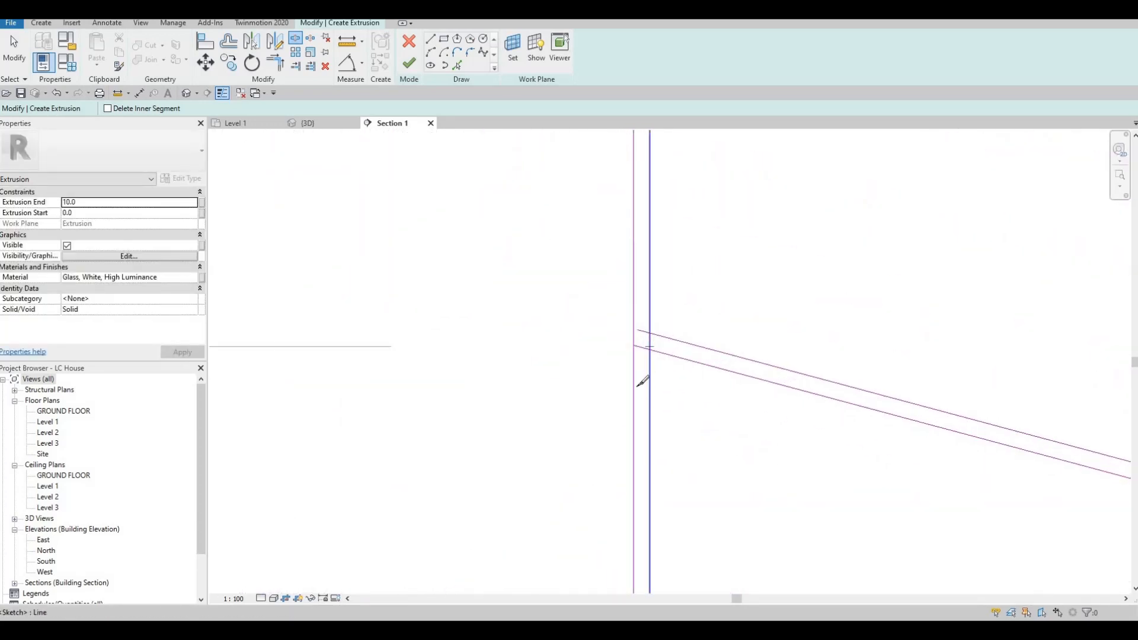
left_click(648, 350)
middle_click_drag(647, 540, 670, 401)
scroll(669, 489, "up", 2)
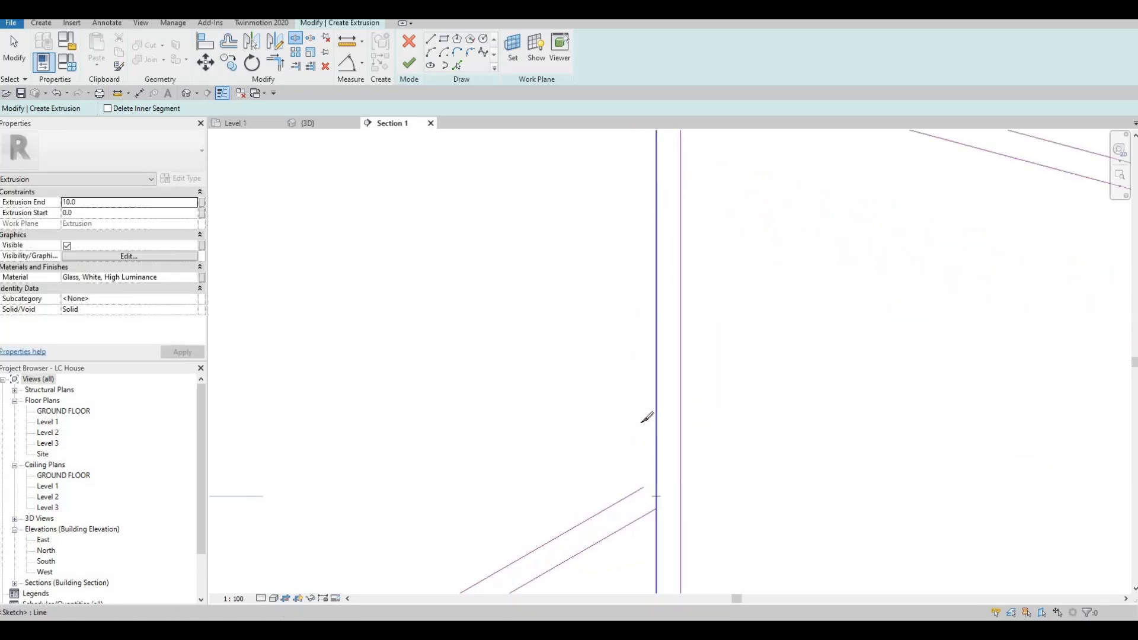
scroll(645, 400, "down", 8)
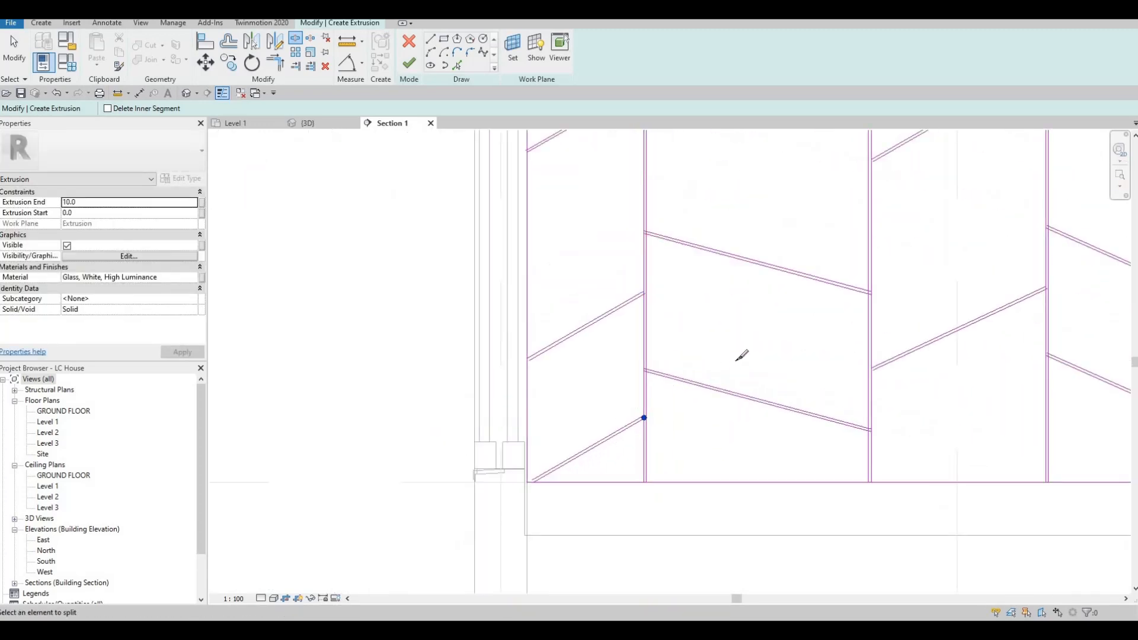
Split the divider lines between the second and third strips within each strip's lowest sloping gap.
middle_click_drag(746, 304, 670, 358)
scroll(669, 358, "down", 1)
scroll(766, 465, "up", 6)
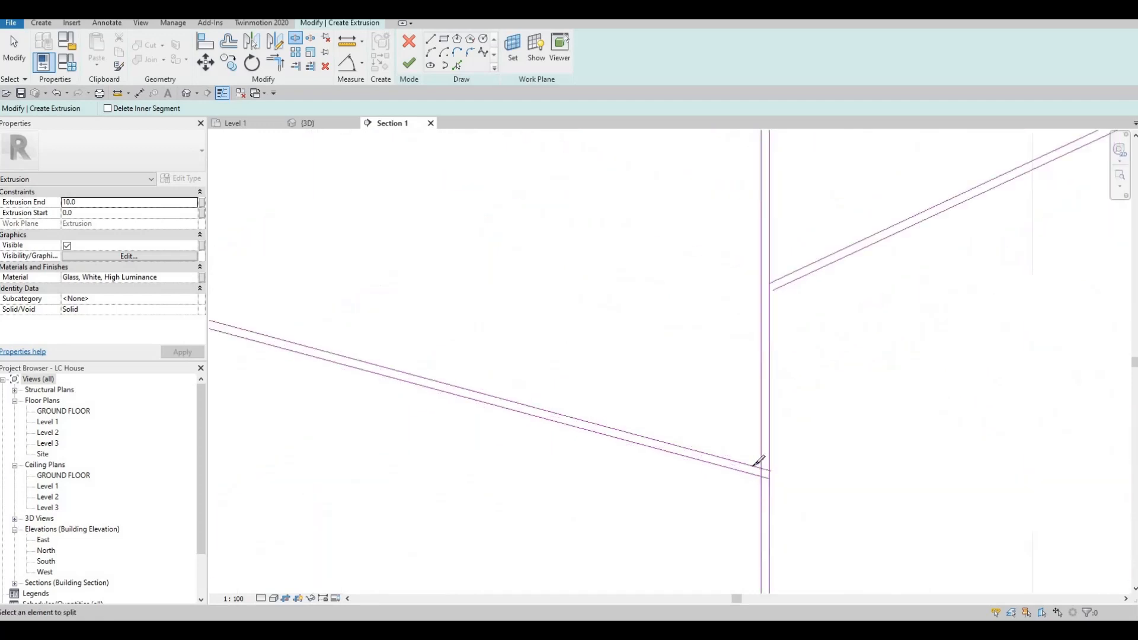
left_click(759, 462)
scroll(755, 413, "down", 3)
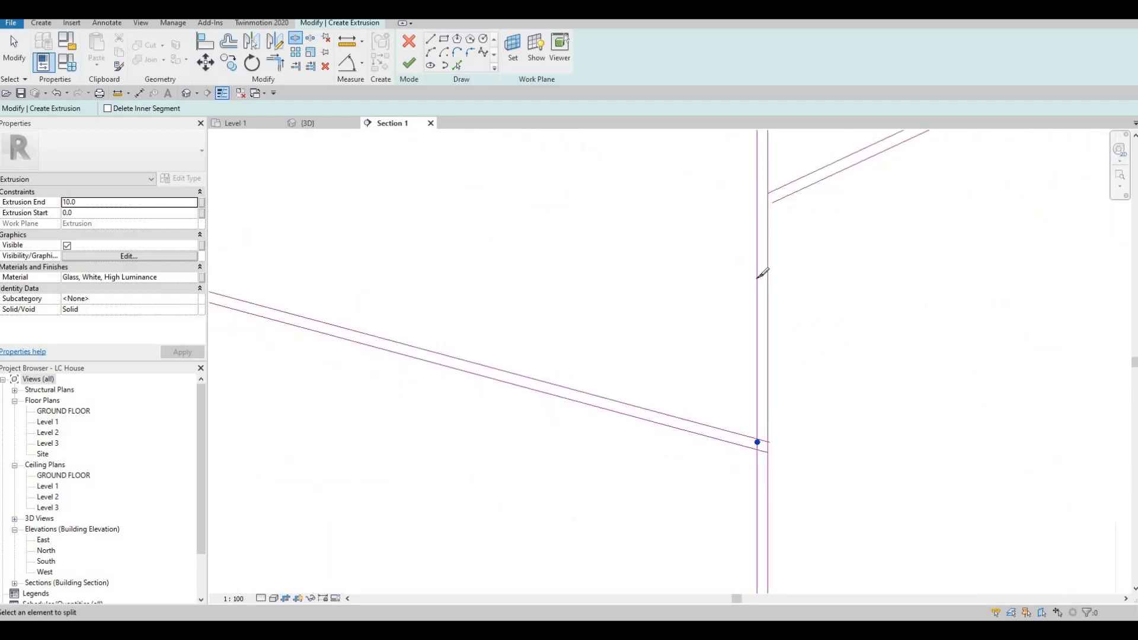
scroll(745, 266, "up", 3)
left_click(741, 261)
Split the divider lines between the second and third strips at the second strip's third gap from the top and the third strip's middle gap.
scroll(721, 308, "down", 5)
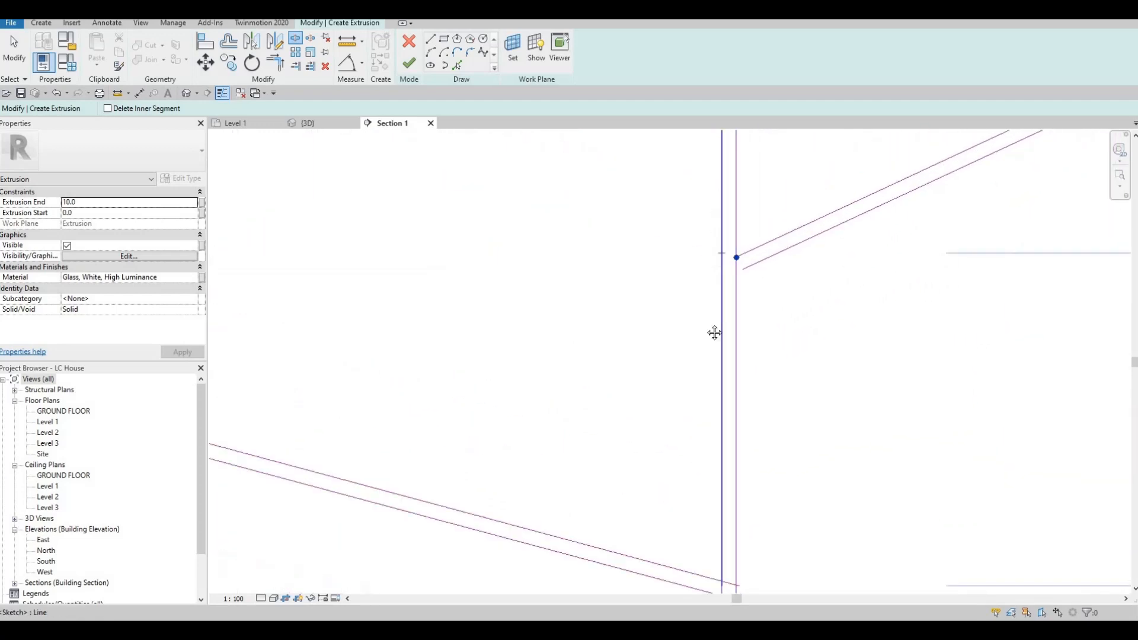
scroll(714, 324, "up", 5)
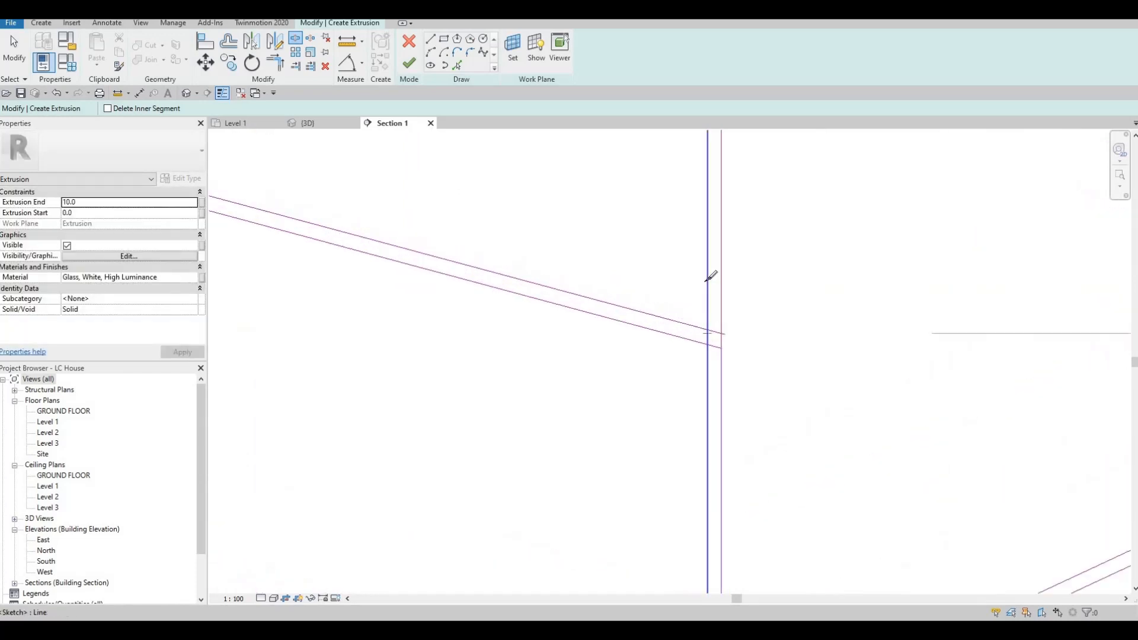
scroll(686, 323, "down", 5)
scroll(682, 320, "up", 5)
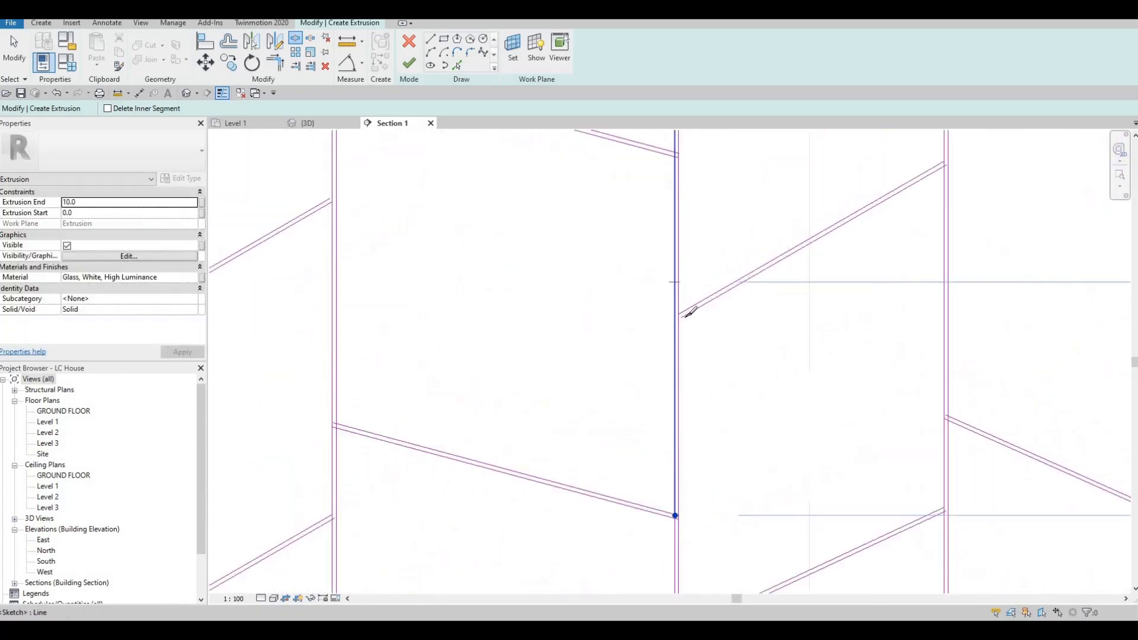
scroll(673, 325, "up", 2)
left_click(662, 332)
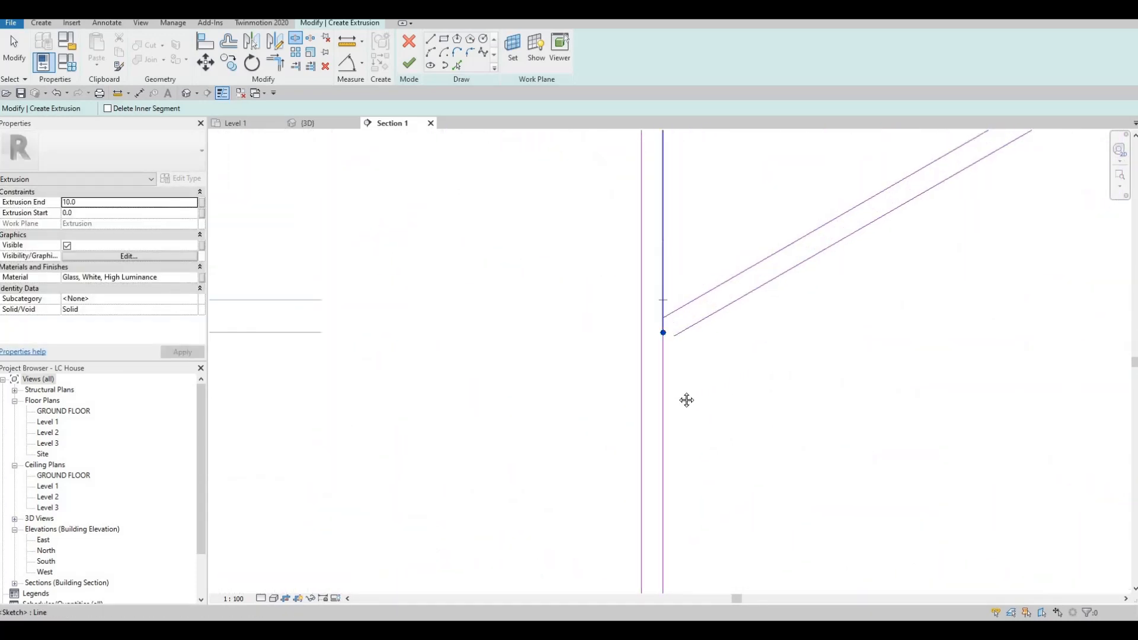
Split the divider lines between the second and third strips at the second strip's second gap from the top and the third strip's top gap.
scroll(682, 399, "down", 2)
scroll(671, 214, "down", 2)
middle_click_drag(672, 215, 678, 344)
scroll(672, 171, "up", 4)
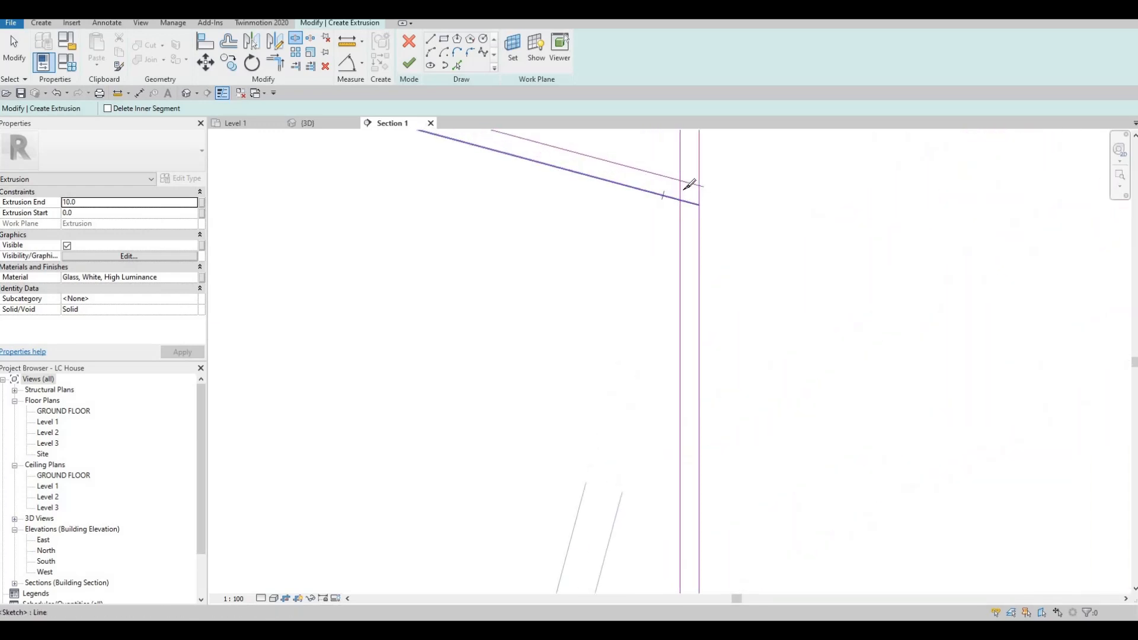
scroll(682, 290, "down", 4)
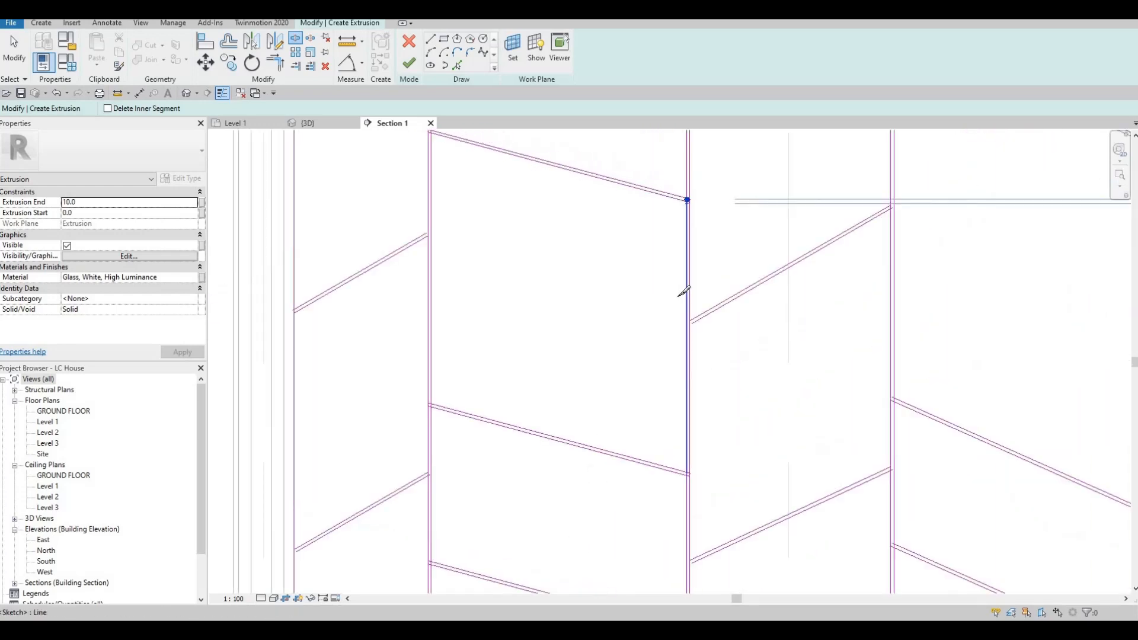
middle_click_drag(661, 204, 659, 262)
scroll(670, 261, "up", 5)
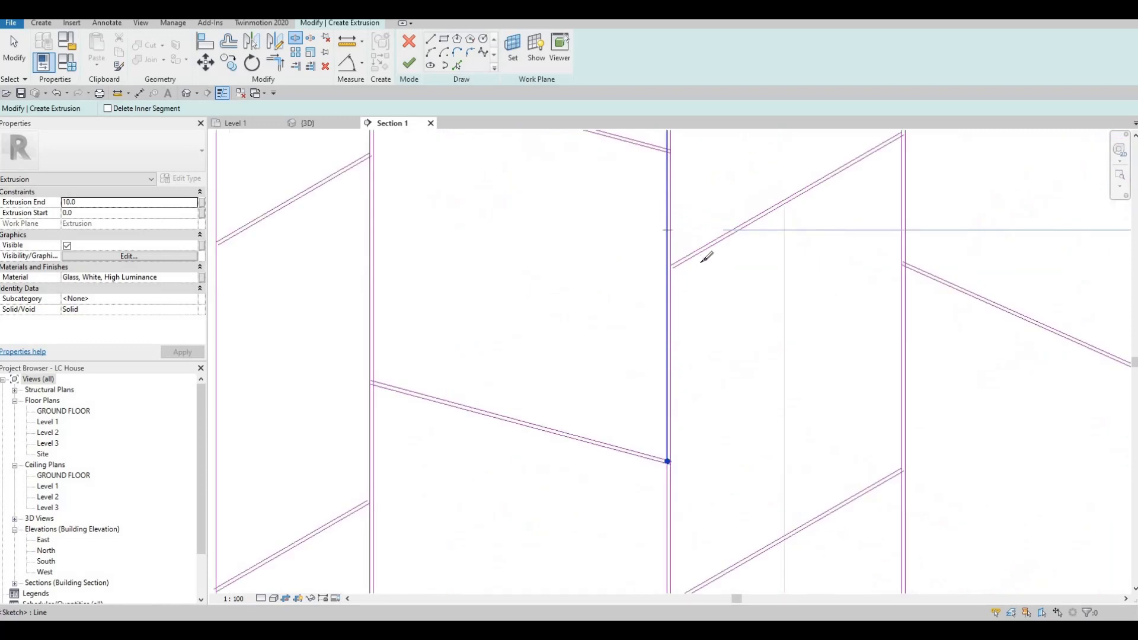
left_click(697, 249)
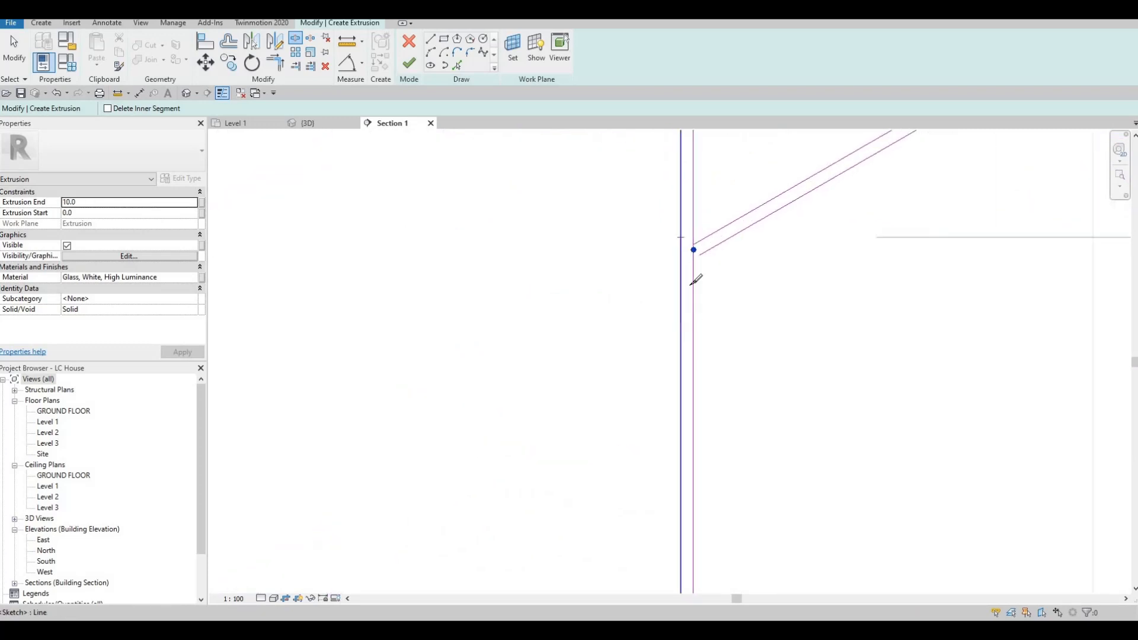
Split the second strip's edge of its divider with the third strip within the second strip's topmost sloping gap.
scroll(692, 278, "down", 3)
middle_click_drag(681, 154, 676, 273)
middle_click_drag(686, 161, 683, 248)
scroll(682, 248, "up", 3)
scroll(680, 249, "up", 2)
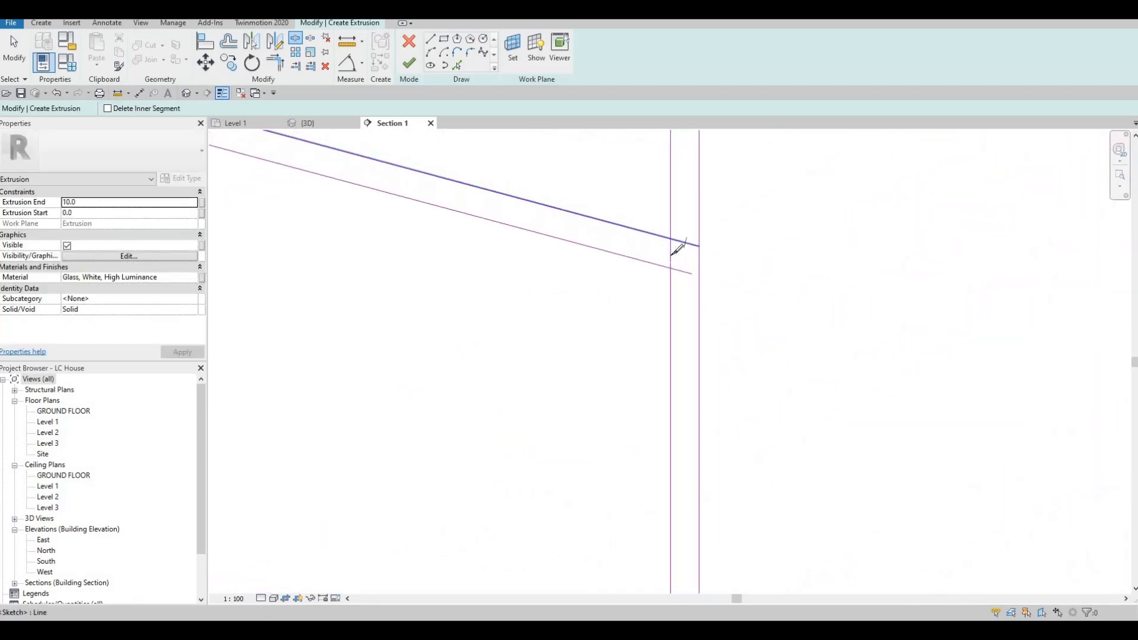
scroll(631, 242, "down", 6)
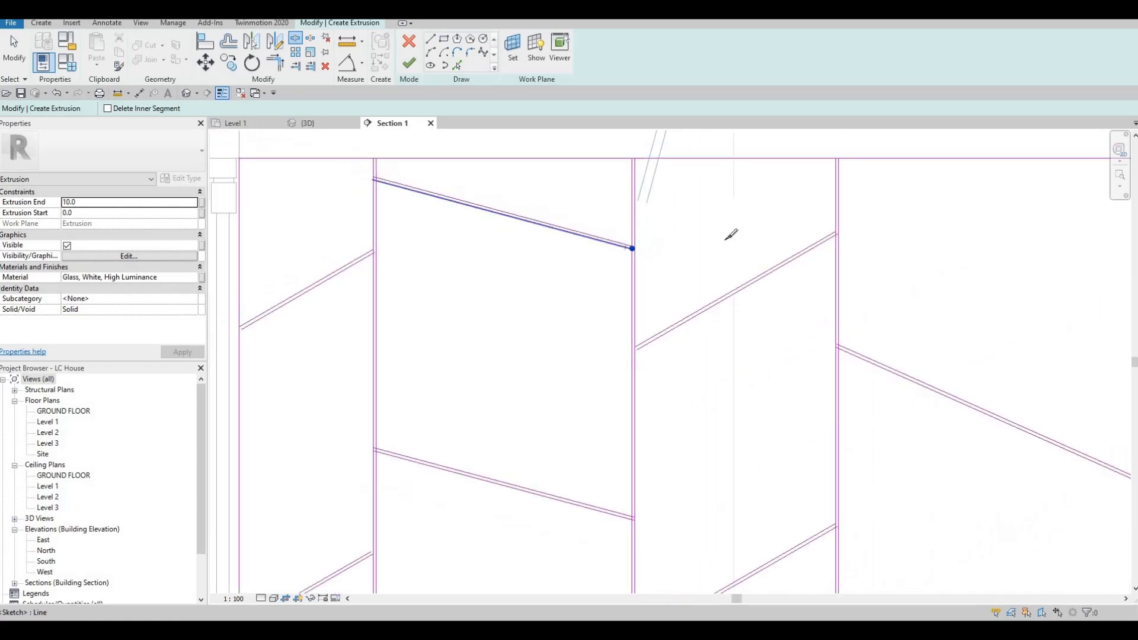
Split the divider lines between the third and fourth strips within each strip's topmost sloping gap.
scroll(735, 249, "up", 2)
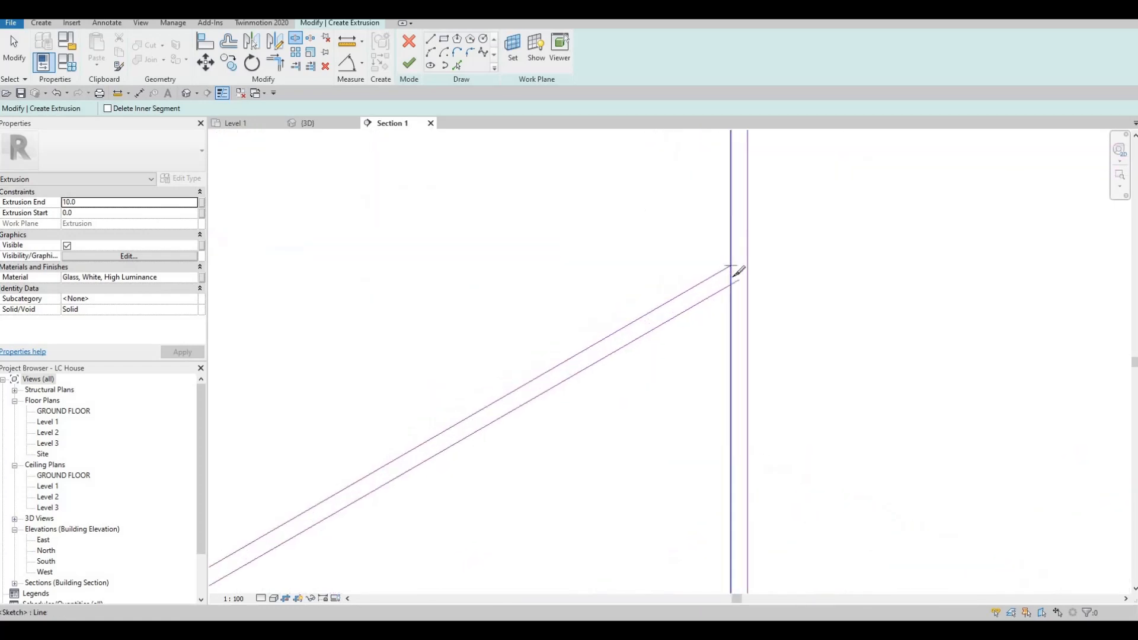
scroll(721, 272, "down", 3)
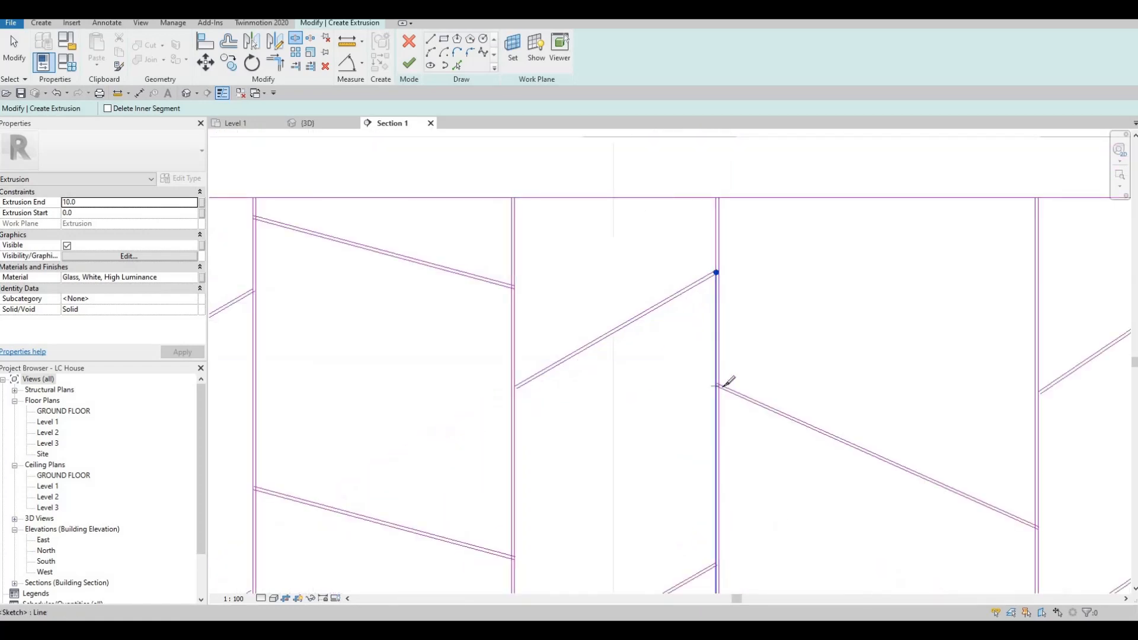
scroll(721, 381, "up", 3)
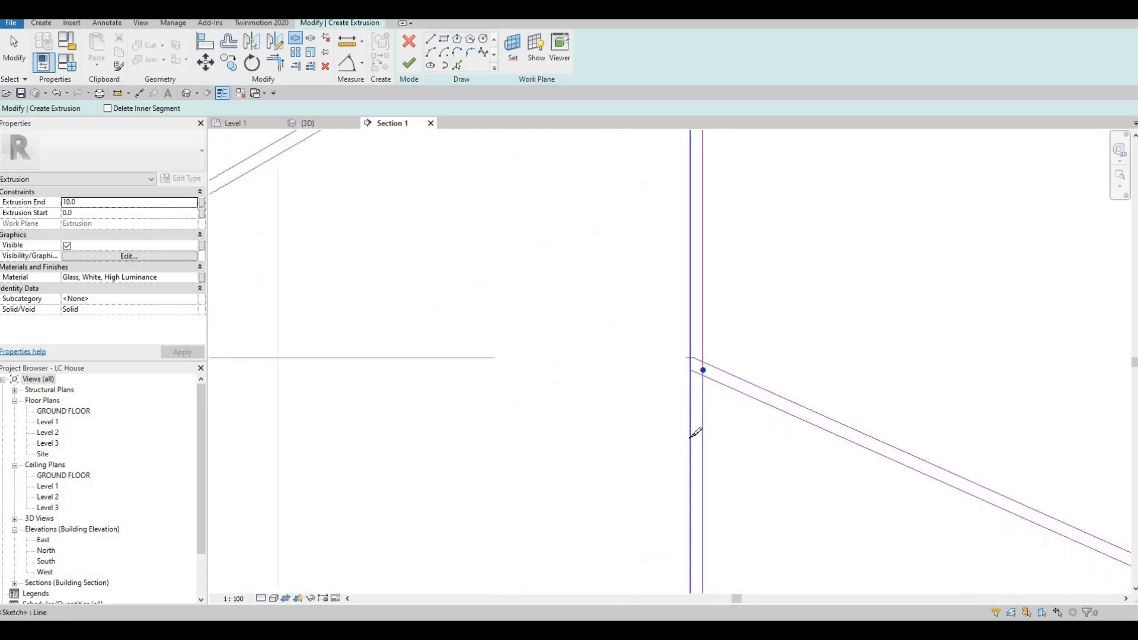
Split the divider lines between the third and fourth strips within each strip's middle sloping gap.
scroll(691, 376, "down", 3)
scroll(712, 379, "up", 3)
key("s")
key("l")
scroll(725, 393, "up", 2)
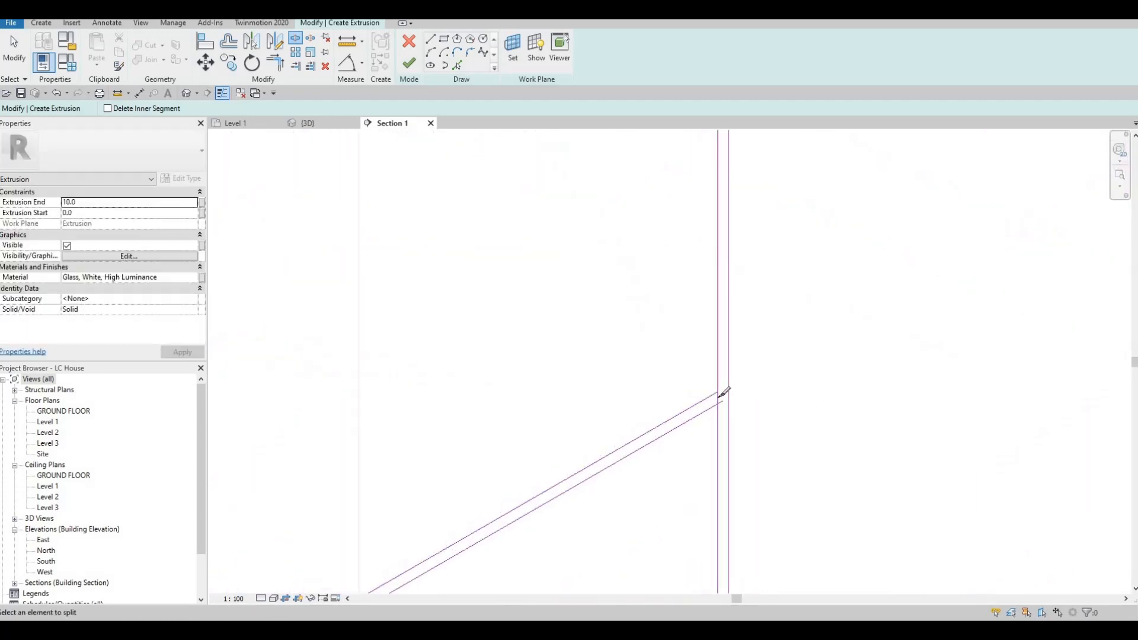
scroll(711, 396, "down", 3)
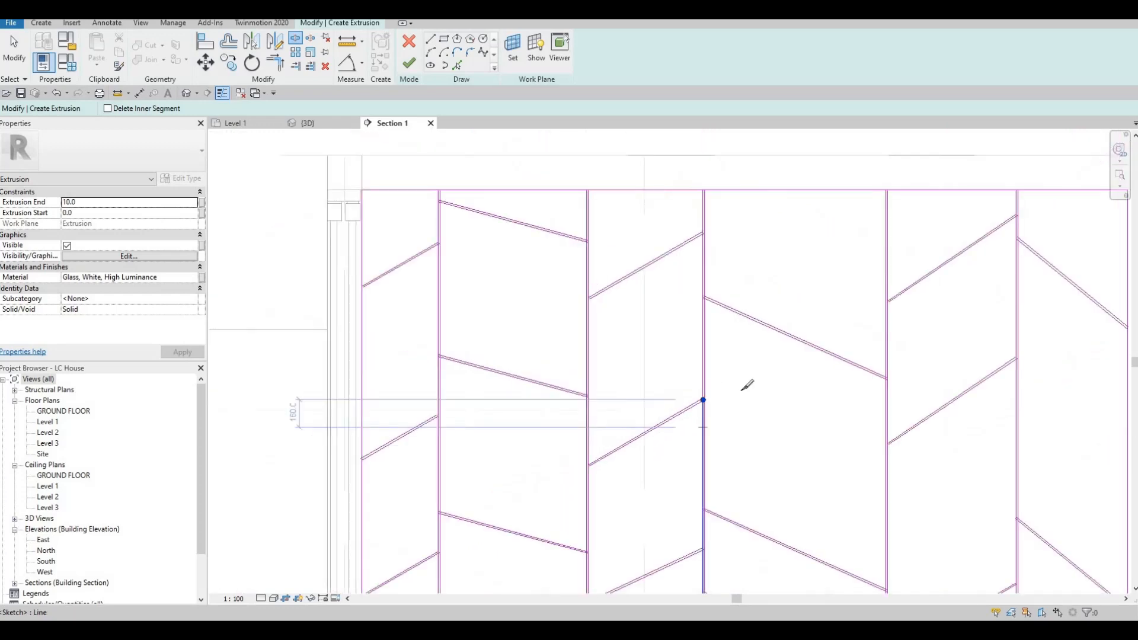
scroll(723, 344, "up", 3)
scroll(725, 350, "up", 3)
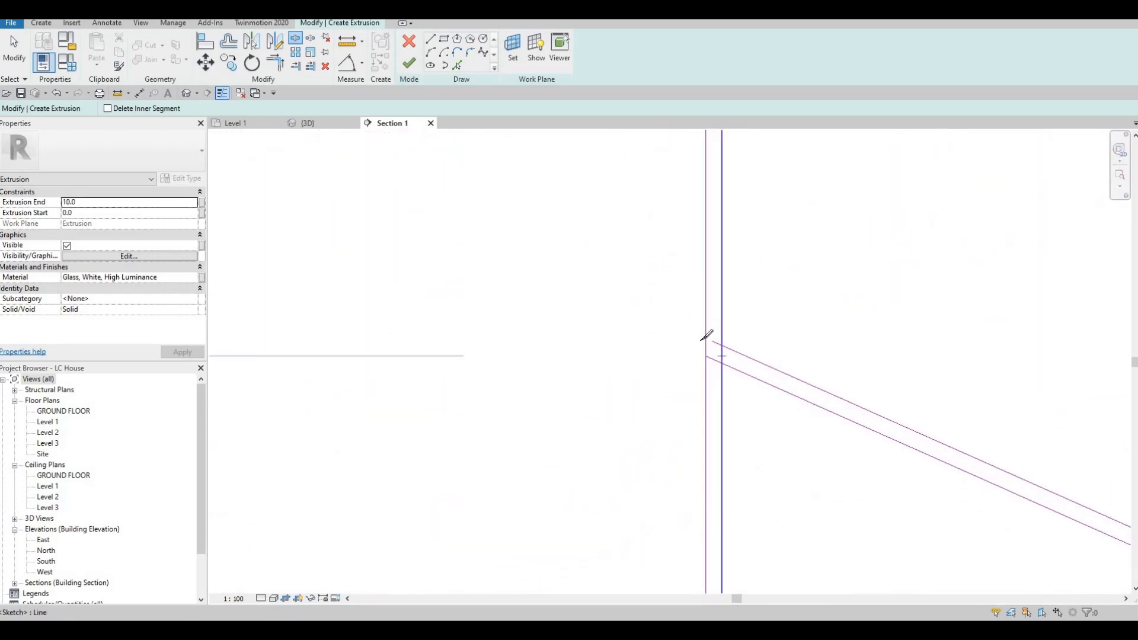
Split the third strip's edge of its divider with the fourth strip within the third strip's lowest sloping gap.
scroll(709, 335, "down", 3)
scroll(727, 347, "up", 3)
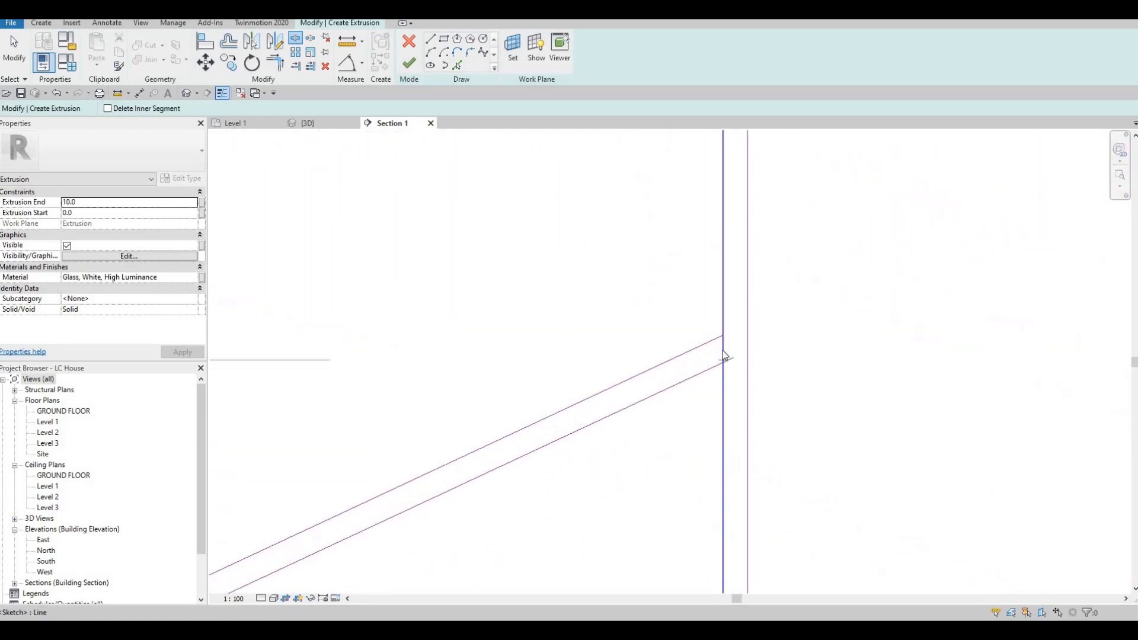
key("Escape")
key("Escape")
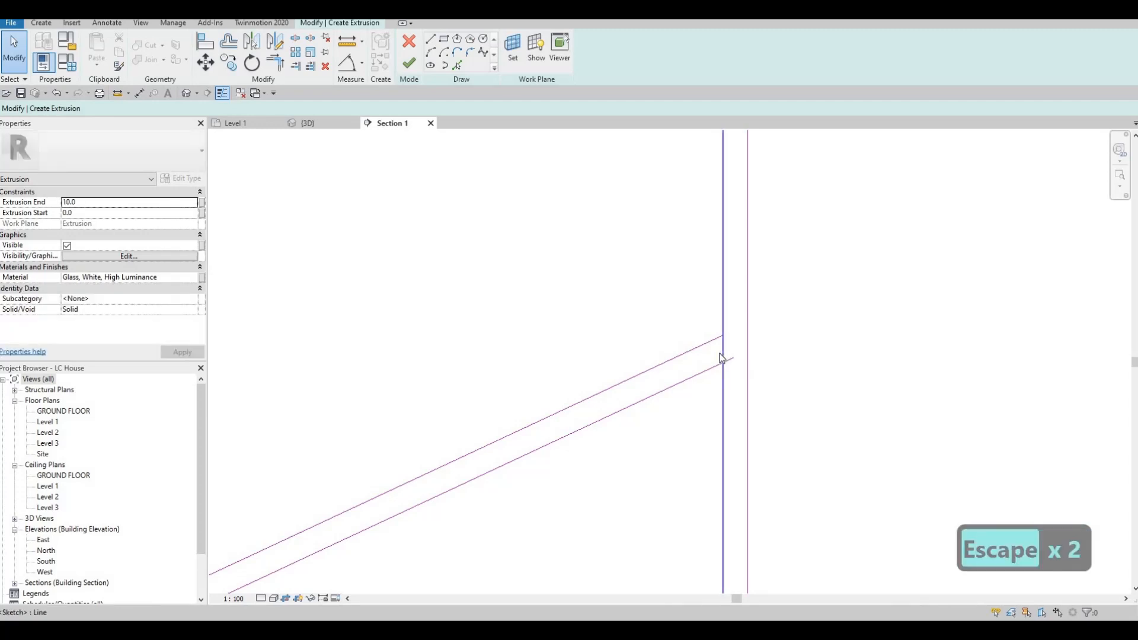
key("s")
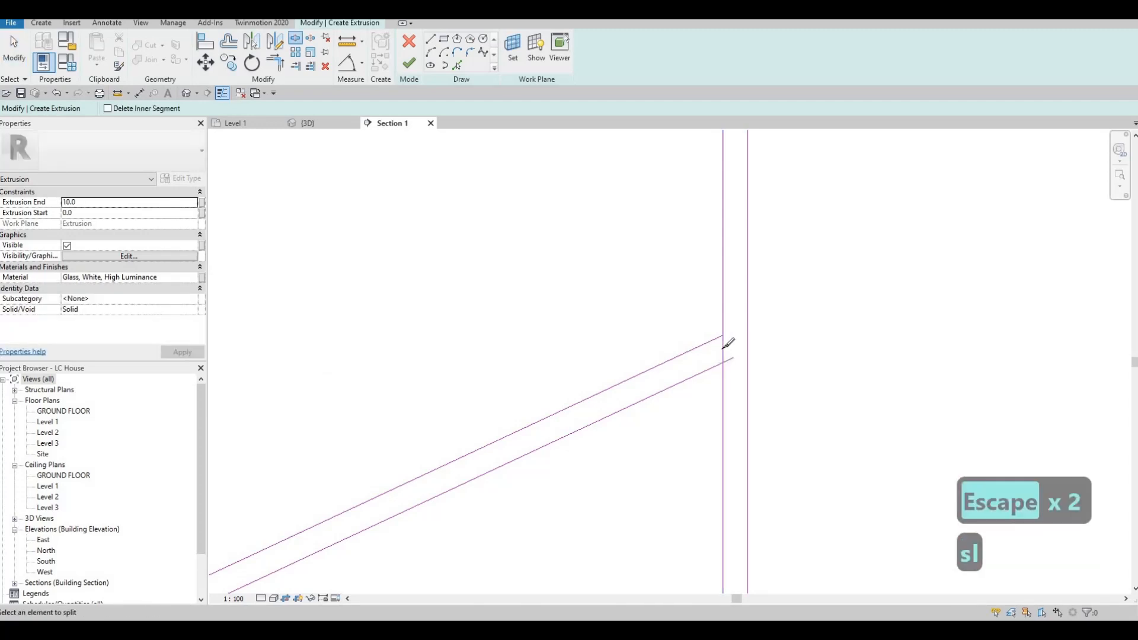
scroll(718, 430, "down", 3)
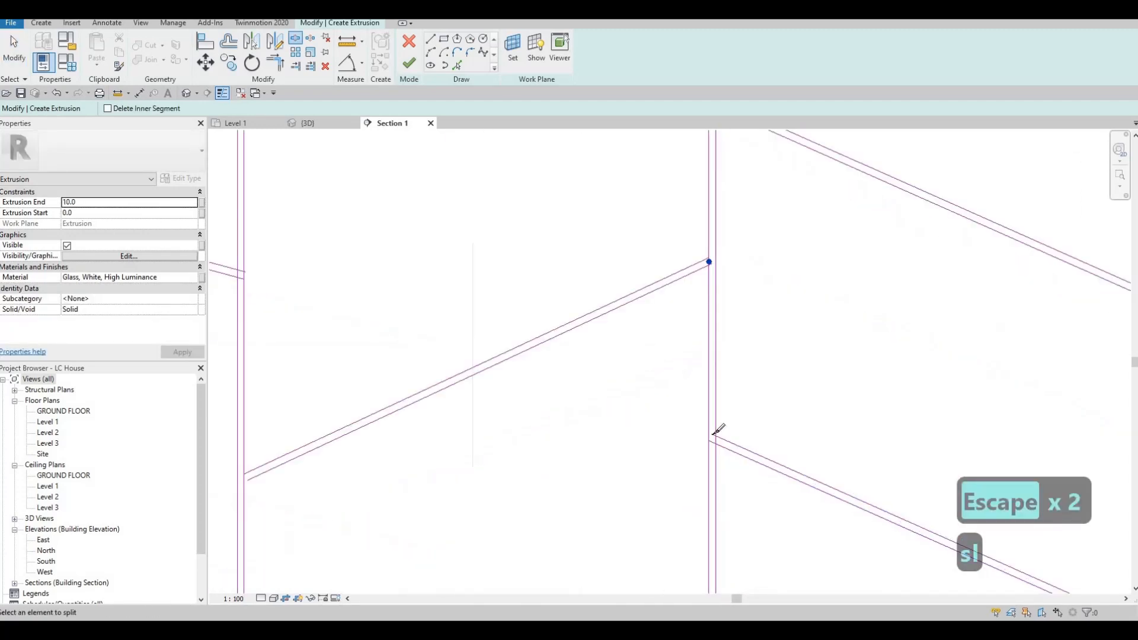
Split the fourth strip's edge of its divider with the third strip within the fourth strip's lowest sloping gap.
scroll(718, 430, "up", 3)
scroll(701, 401, "down", 5)
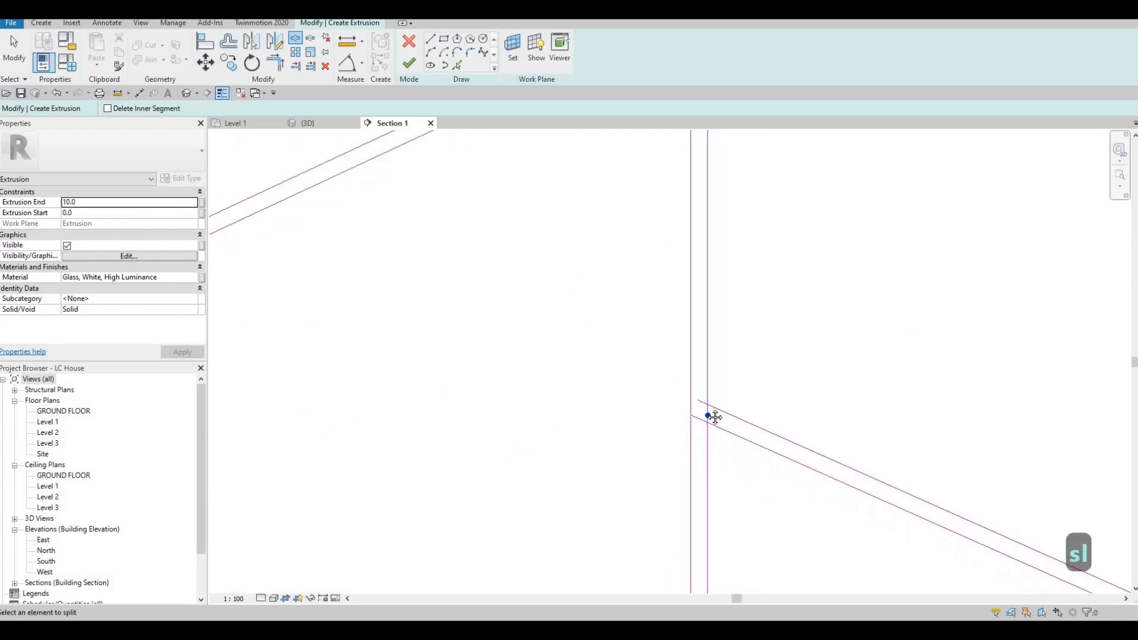
scroll(678, 411, "down", 2)
Split the divider lines between the fourth and fifth strips within each strip's lowest sloping gap.
mouse_move(690, 417)
middle_mouse_down()
mouse_move(680, 409)
mouse_move(741, 386)
middle_mouse_up()
scroll(682, 409, "up", 1)
scroll(703, 396, "up", 3)
scroll(694, 391, "down", 1)
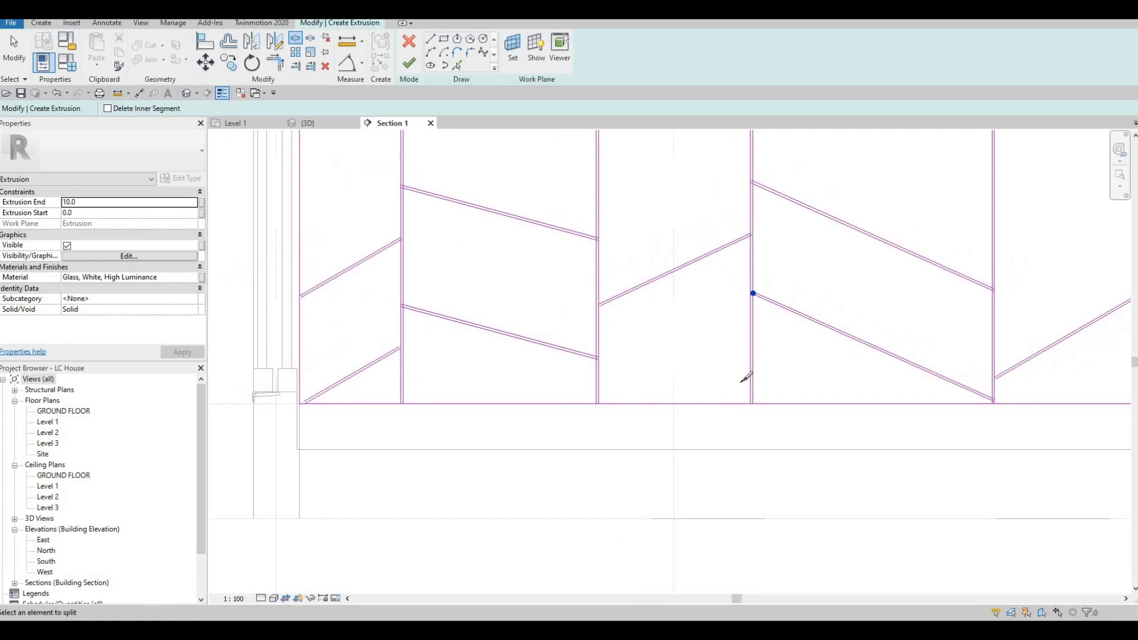
scroll(750, 388, "down", 2)
scroll(772, 426, "up", 5)
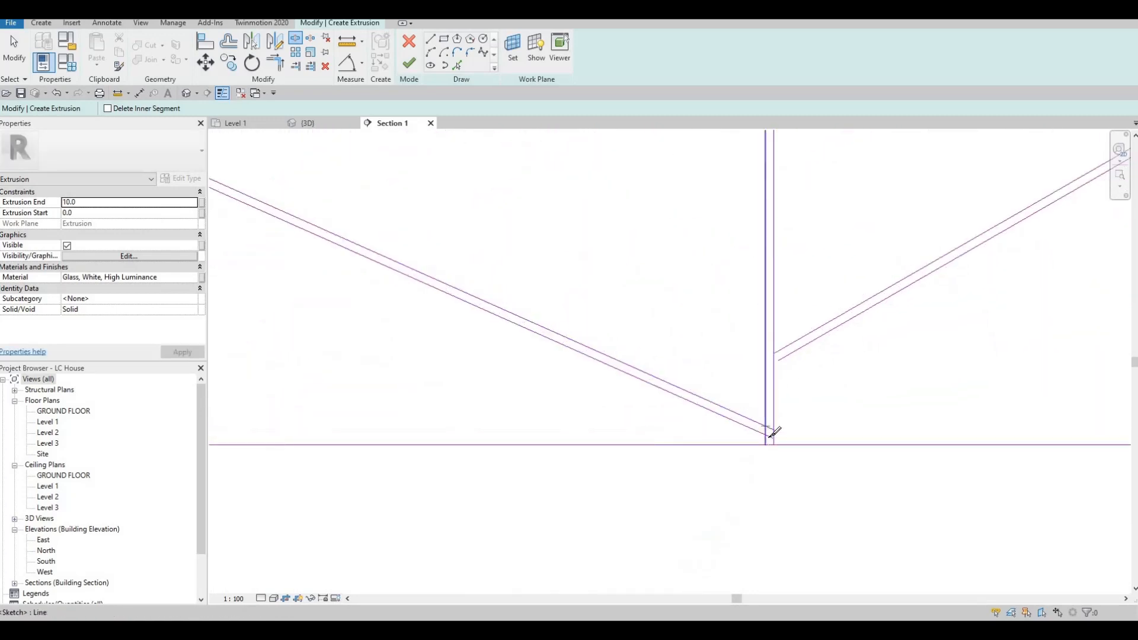
scroll(772, 431, "up", 2)
scroll(782, 320, "down", 2)
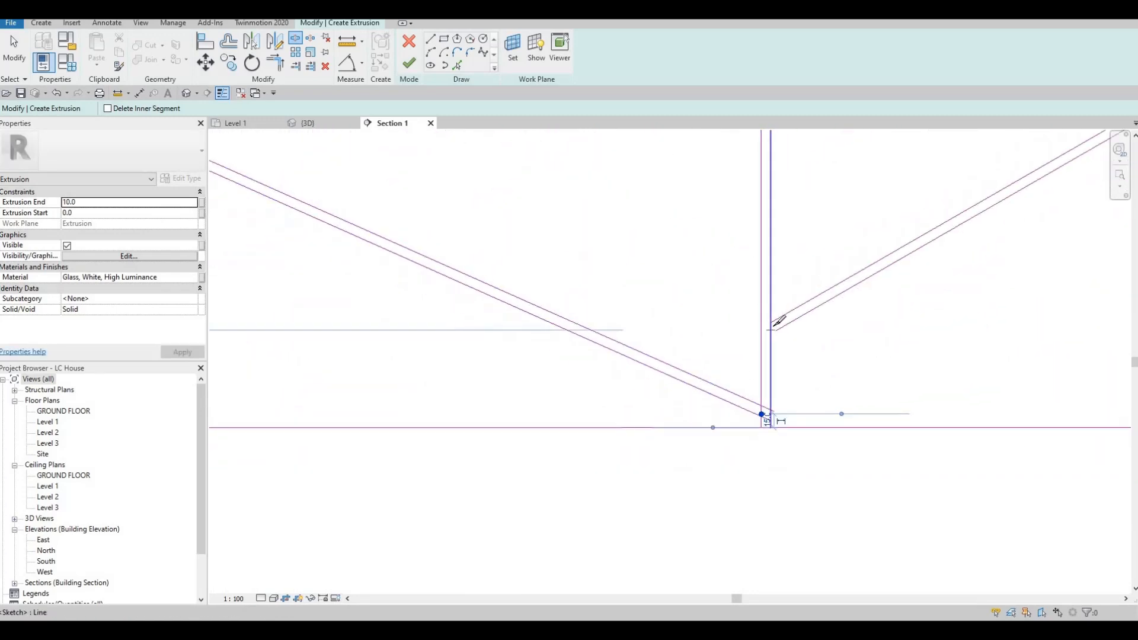
scroll(772, 322, "up", 2)
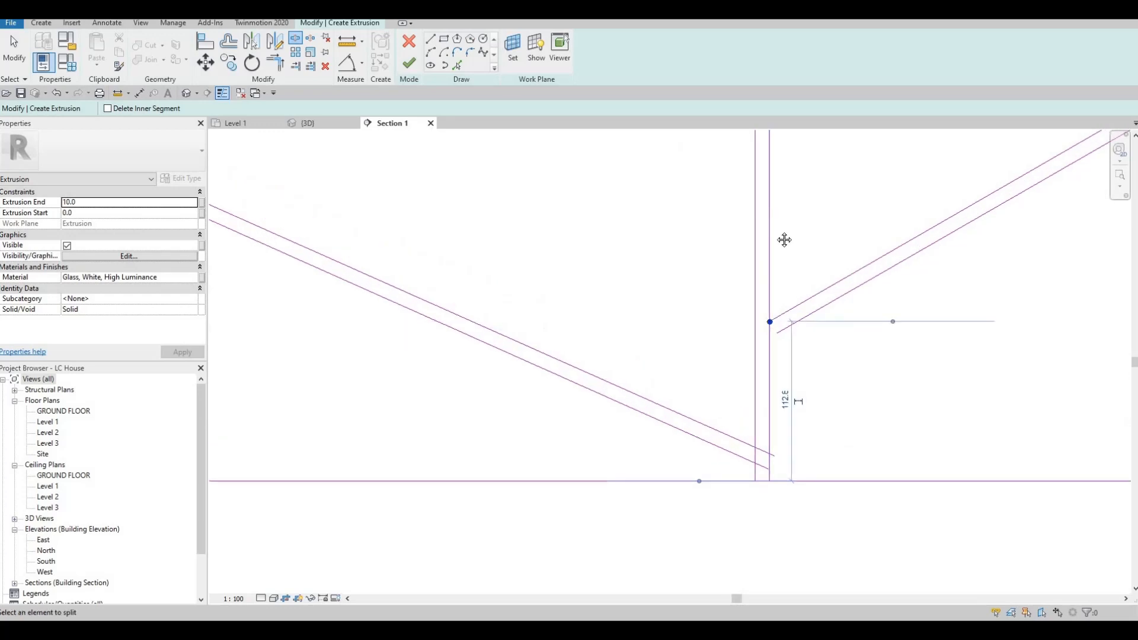
Split the divider lines between the fourth and fifth strips within each strip's middle sloping gap.
scroll(767, 276, "down", 4)
middle_click_drag(784, 240, 691, 474)
scroll(719, 301, "up", 5)
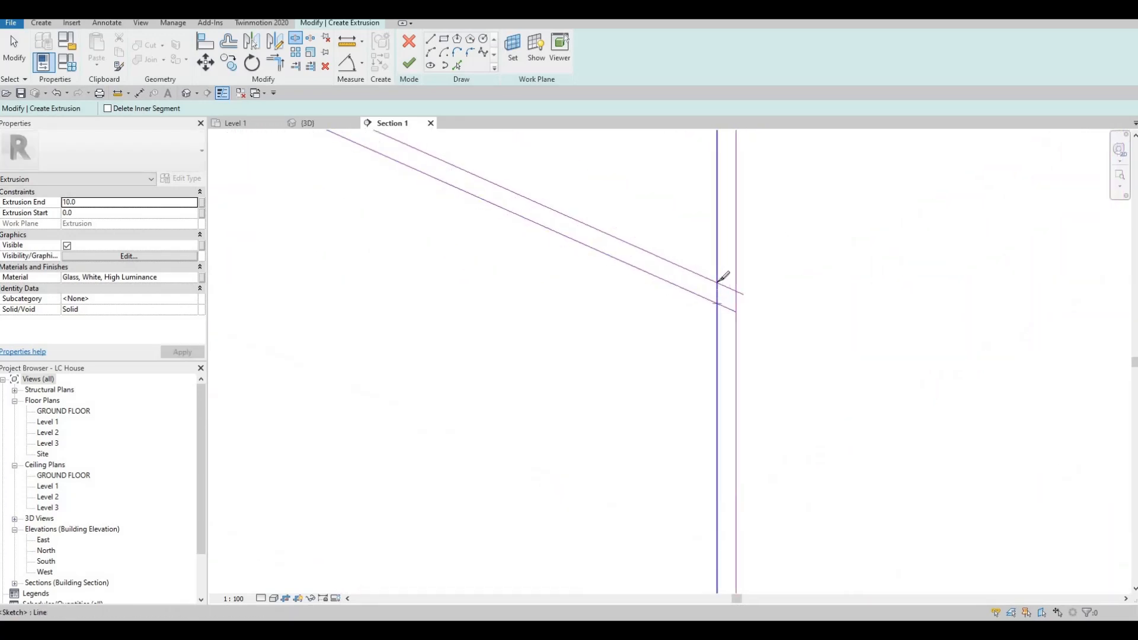
scroll(712, 388, "down", 5)
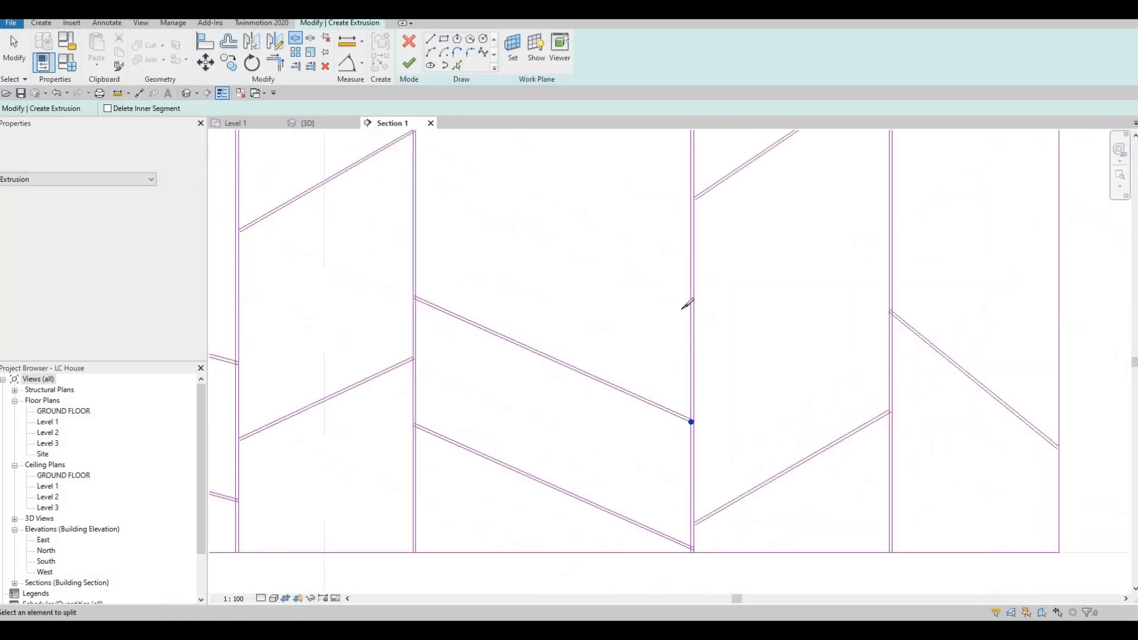
left_click(676, 327)
scroll(677, 329, "up", 6)
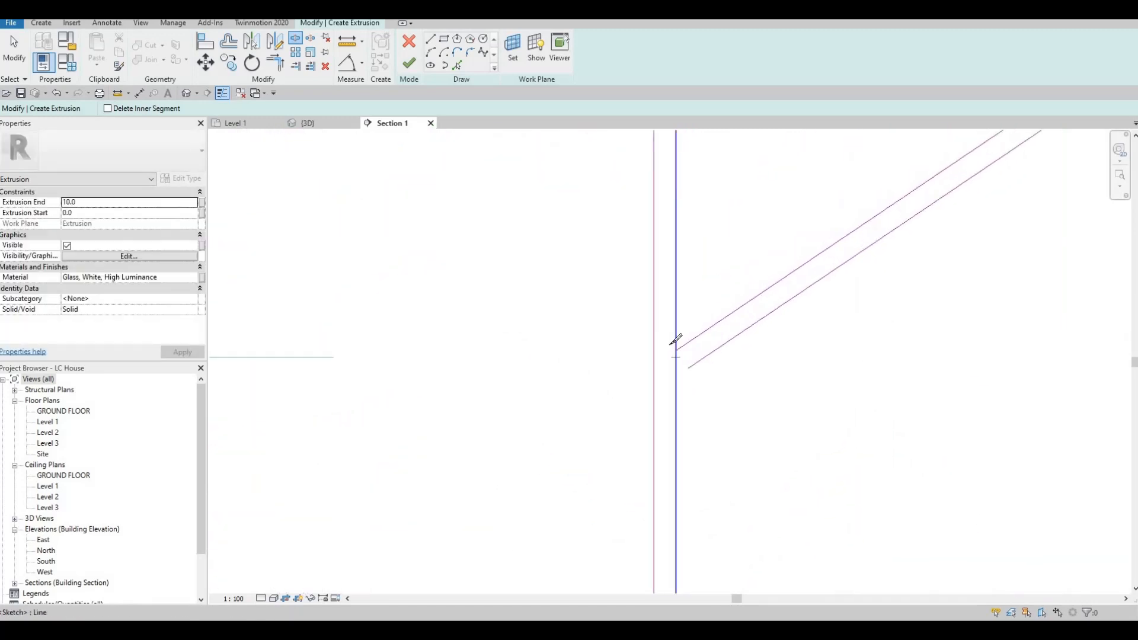
scroll(672, 351, "down", 6)
Split the divider lines between the fourth and fifth strips within each strip's topmost sloping gap.
middle_click_drag(698, 194, 715, 314)
scroll(685, 295, "up", 5)
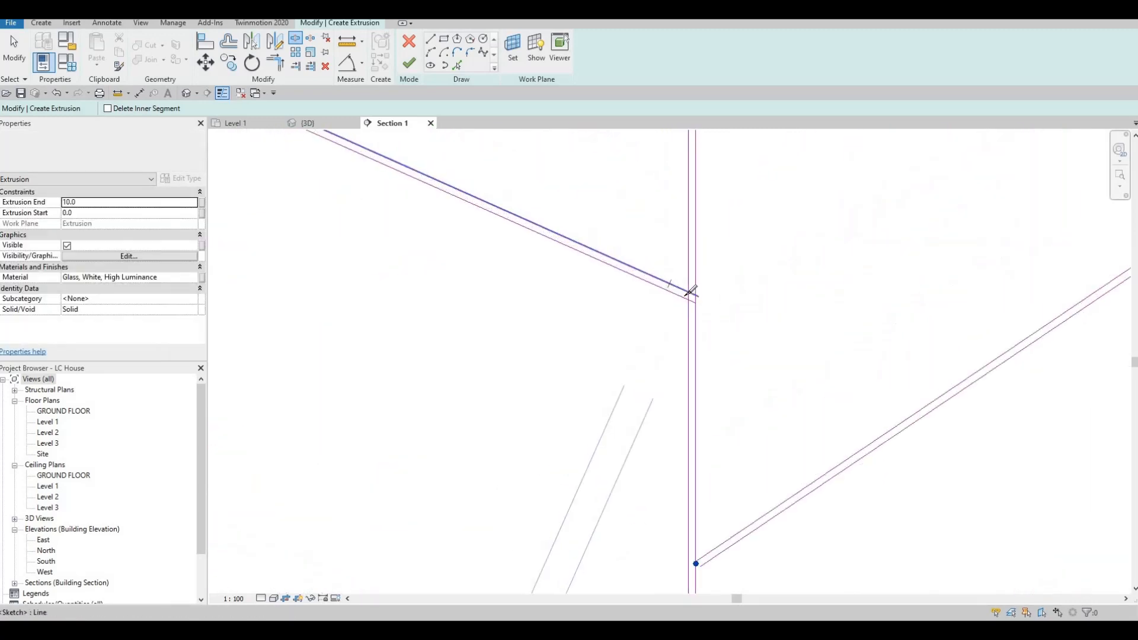
scroll(687, 307, "up", 2)
scroll(677, 332, "down", 6)
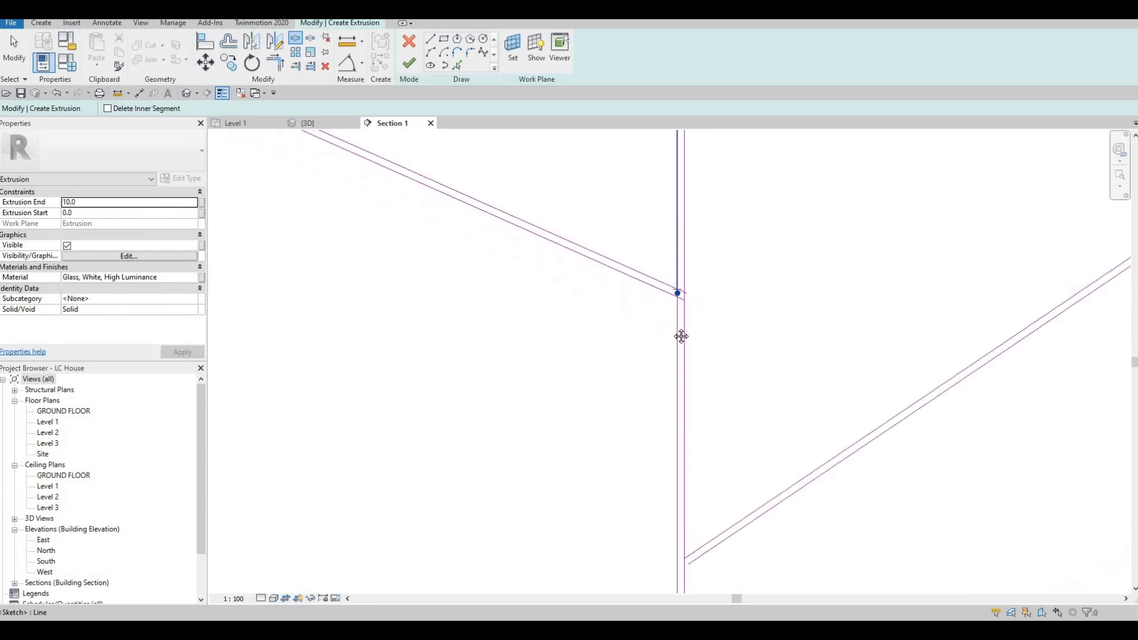
scroll(686, 338, "up", 5)
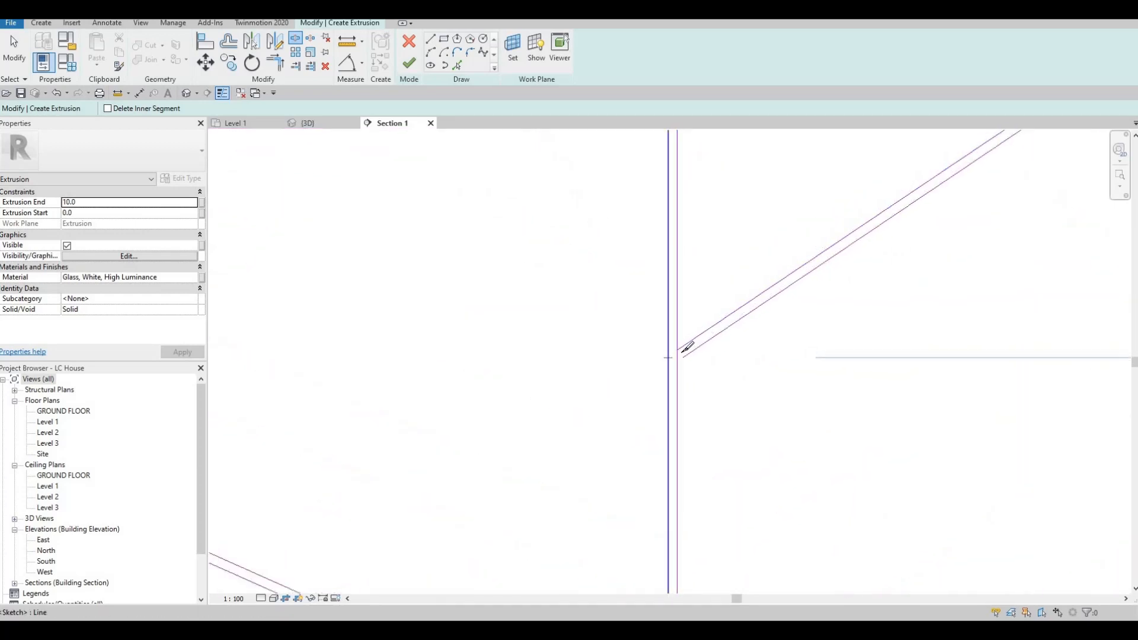
left_click(678, 351)
Split the divider lines between the fifth and sixth strips within each strip's topmost sloping gap.
scroll(771, 261, "down", 3)
scroll(771, 226, "down", 1)
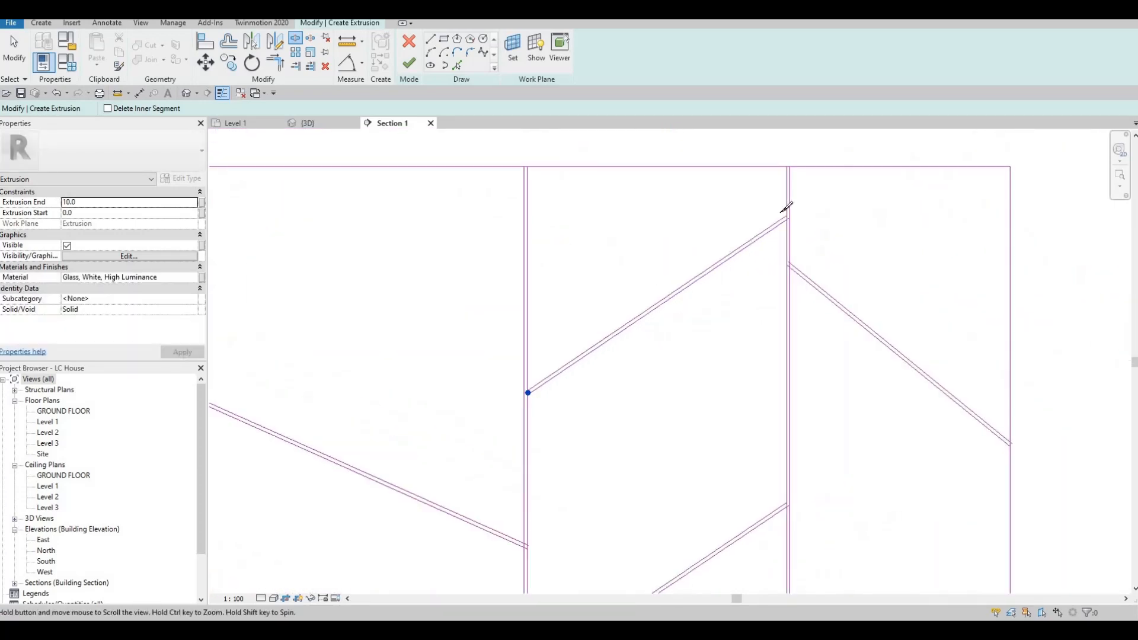
scroll(787, 198, "up", 5)
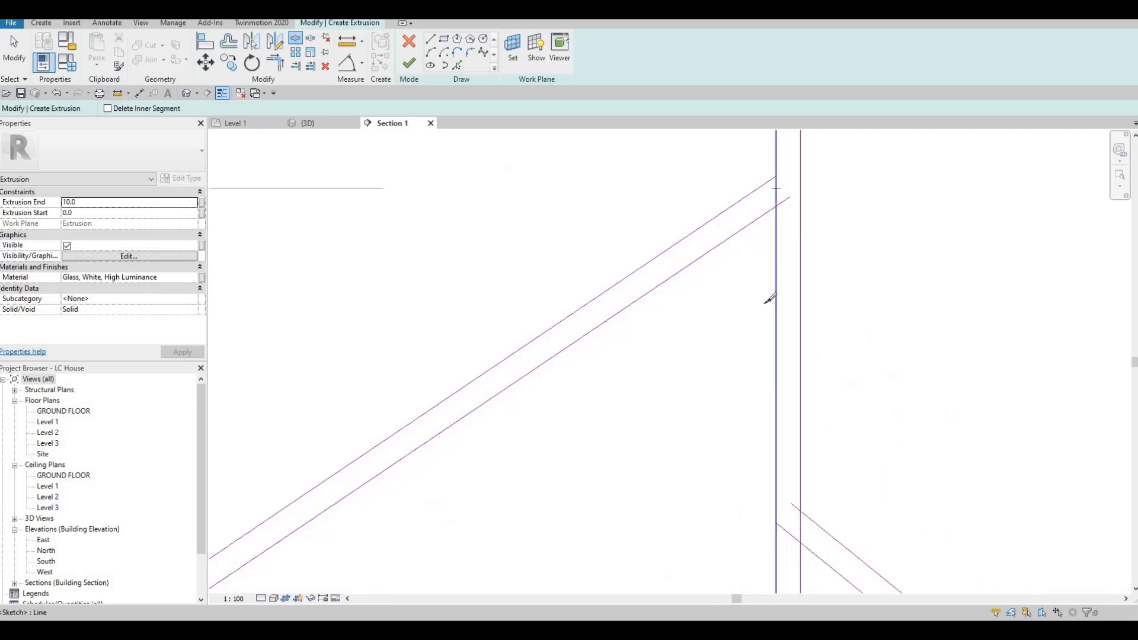
scroll(792, 380, "down", 2)
scroll(753, 350, "up", 2)
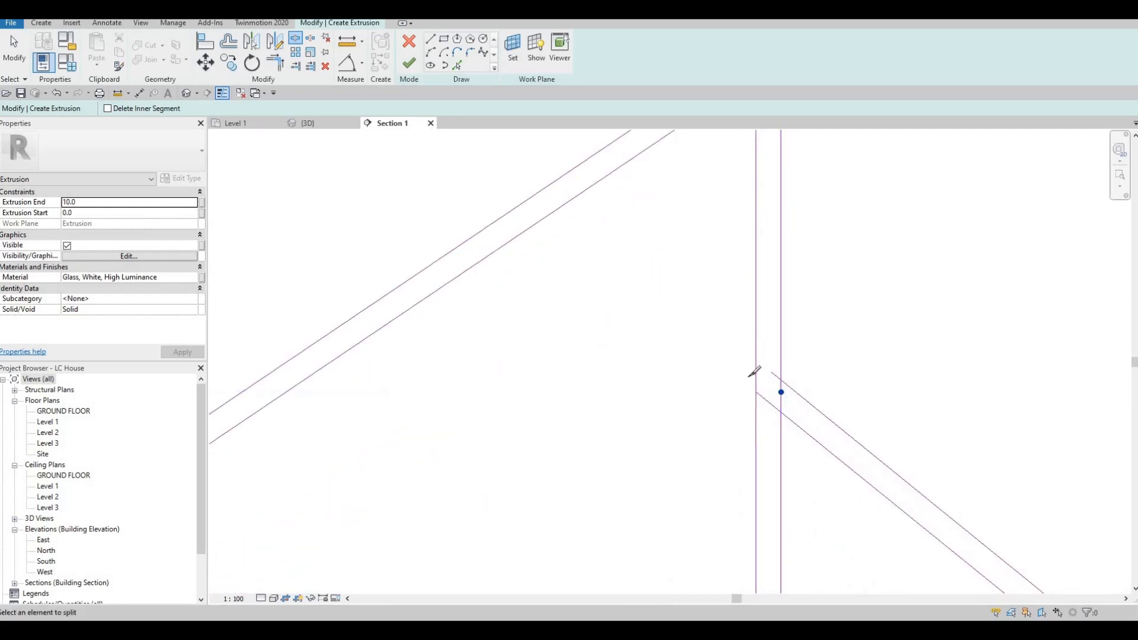
scroll(759, 355, "down", 3)
Split the fifth–sixth divider on the fifth strip's edge within its middle sloping gap and on the sixth strip's edge within its lower gap.
scroll(755, 430, "up", 4)
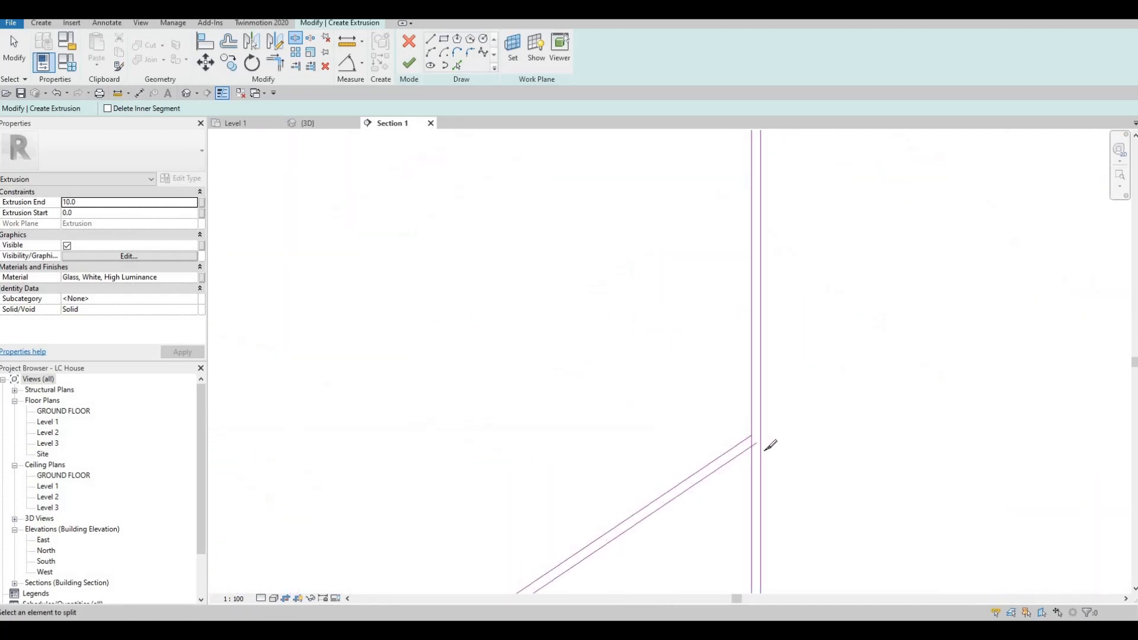
scroll(770, 446, "up", 2)
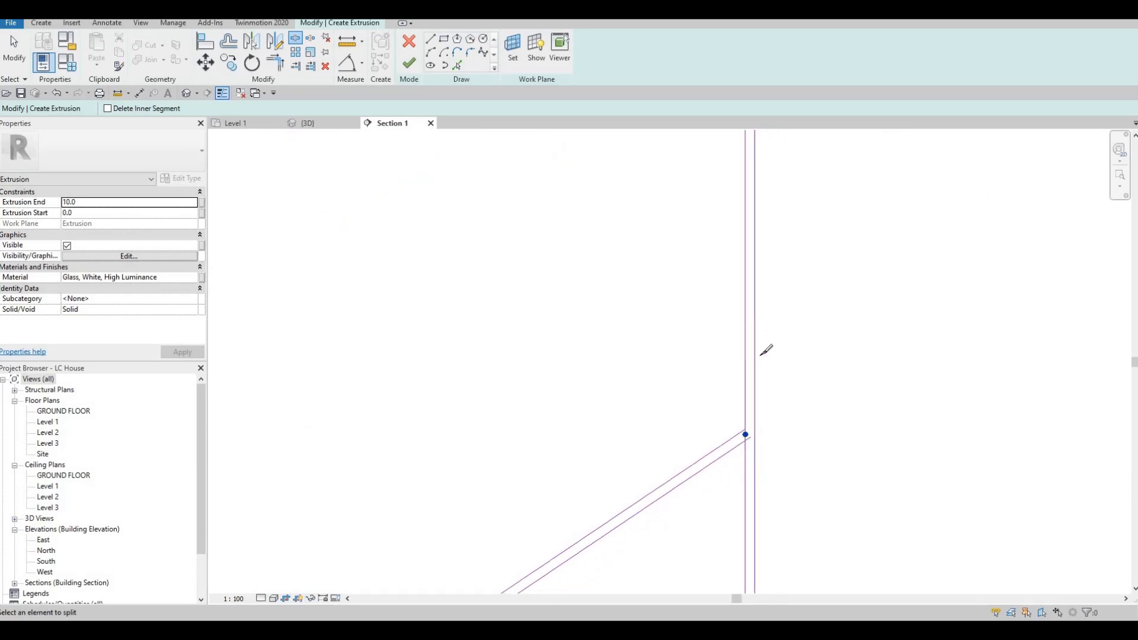
scroll(767, 349, "down", 5)
scroll(765, 360, "up", 5)
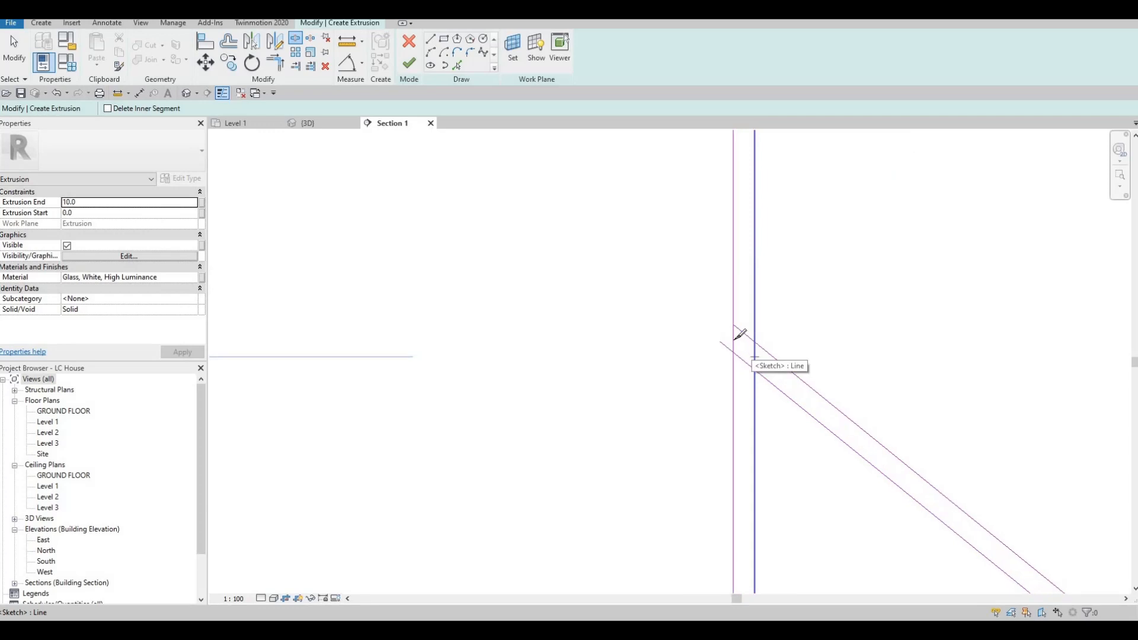
scroll(744, 340, "down", 3)
scroll(768, 403, "down", 4)
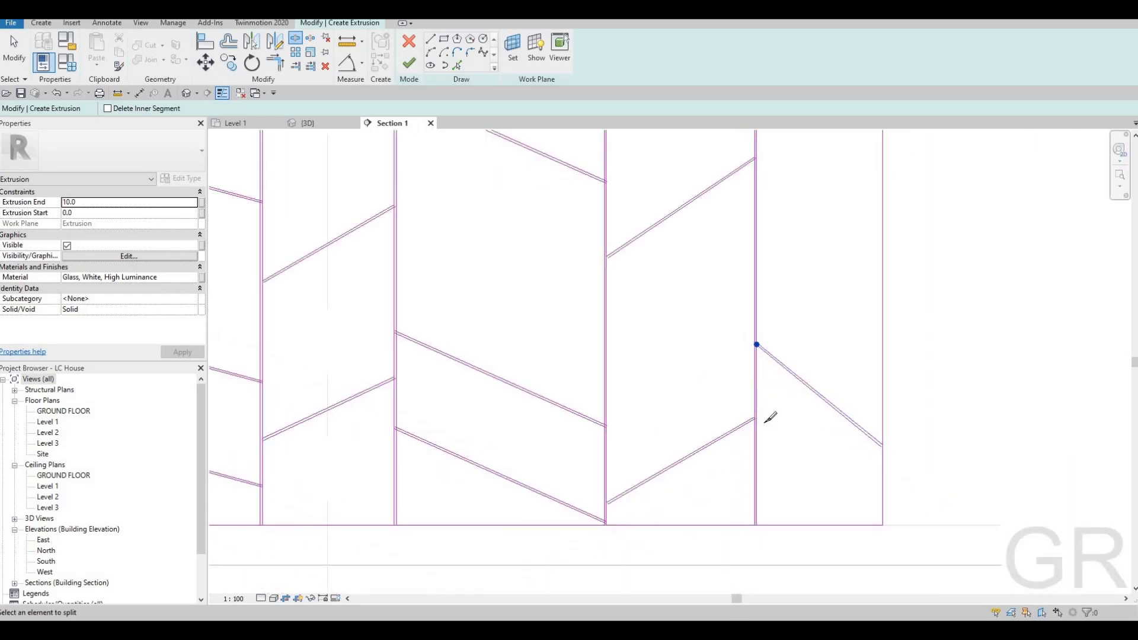
Split the fifth strip's edge of its divider with the sixth strip within the fifth strip's lowest sloping gap.
scroll(770, 415, "up", 5)
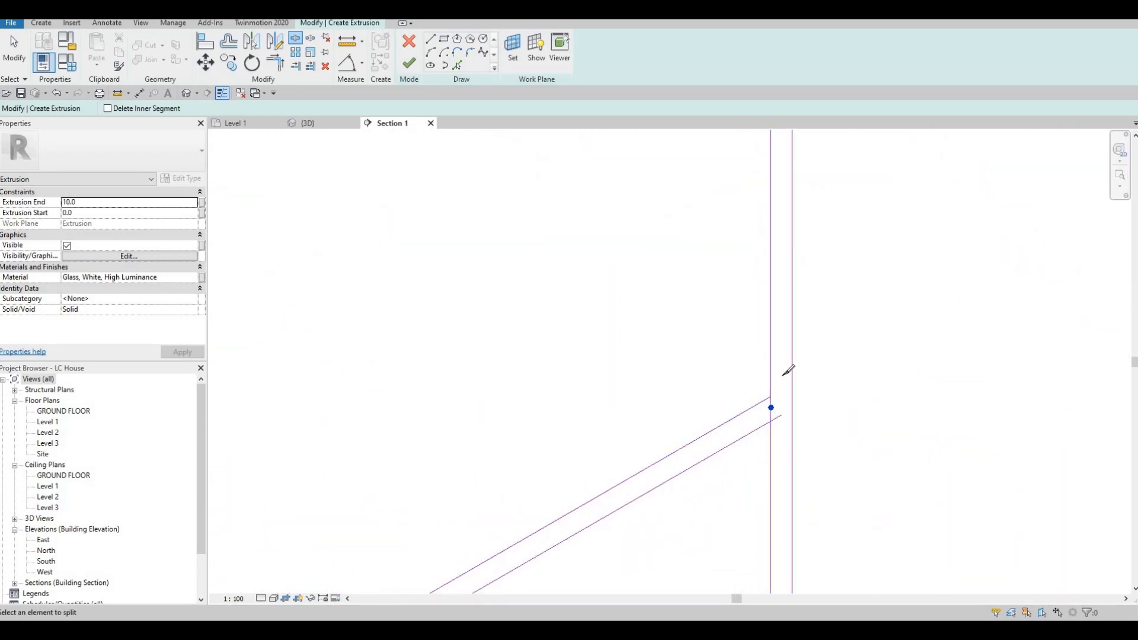
scroll(797, 368, "down", 5)
scroll(876, 316, "down", 5)
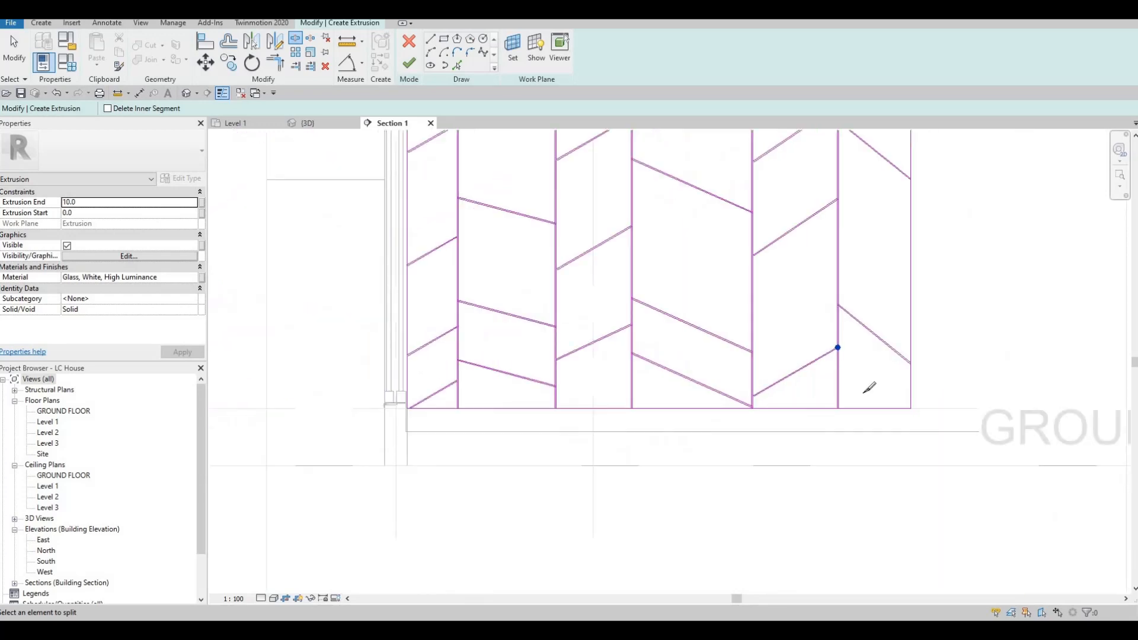
middle_click_drag(866, 315, 764, 239)
scroll(783, 256, "up", 3)
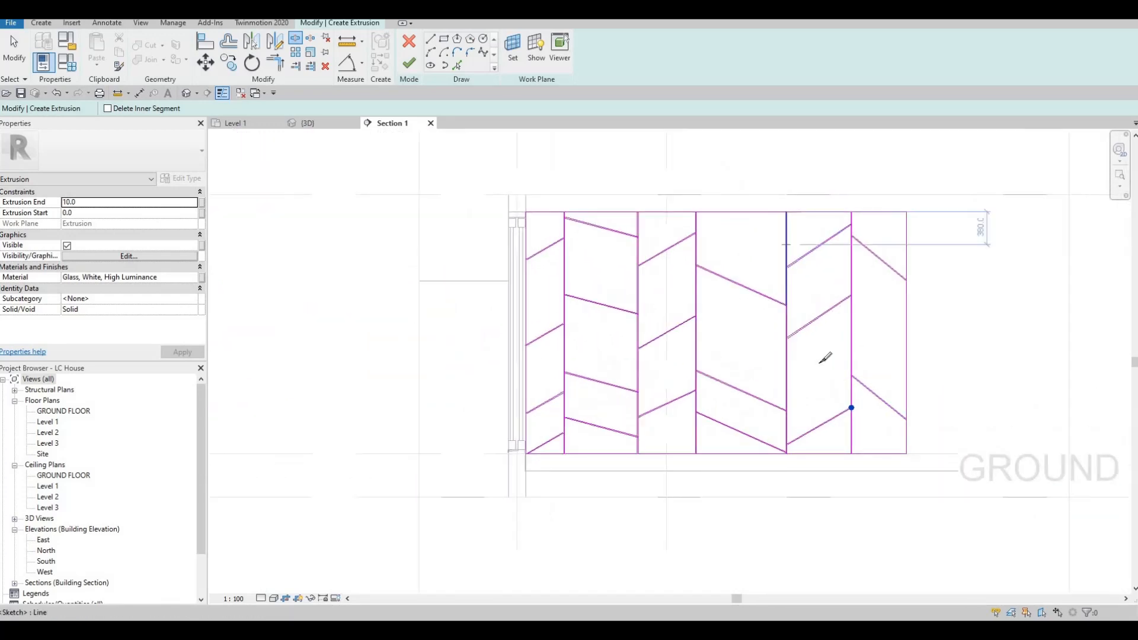
middle_click_drag(866, 523, 896, 481)
scroll(685, 303, "up", 1)
key("Escape")
Pick the sketch's upper boundary line with a 10 mm offset to add a parallel line inside it.
middle_click_drag(728, 344, 759, 429)
scroll(716, 321, "down", 1)
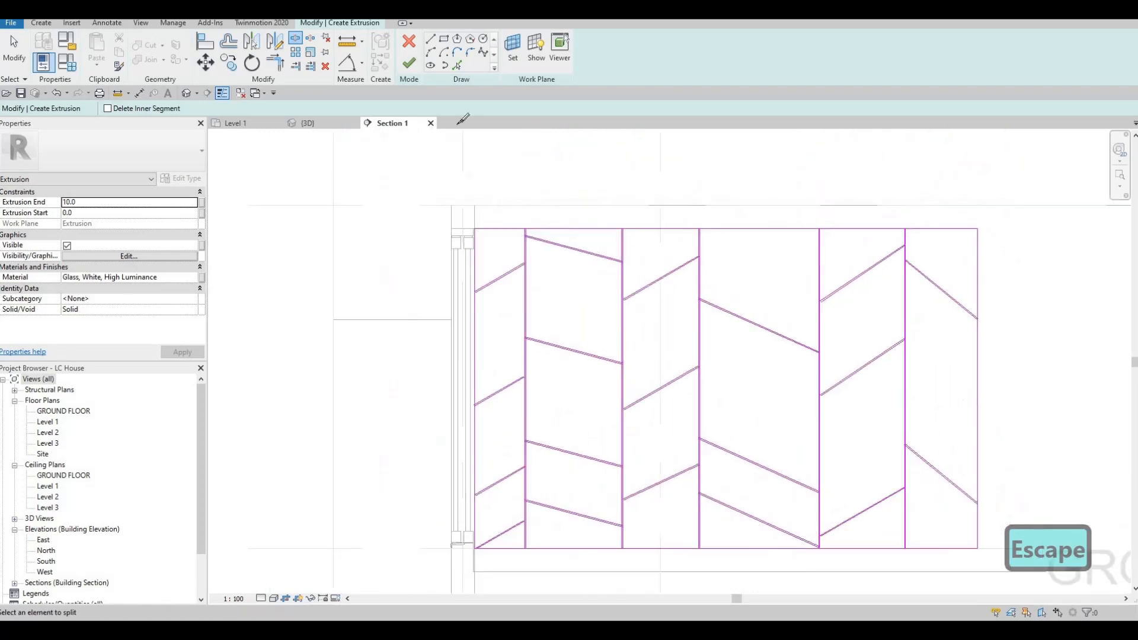
left_click(457, 65)
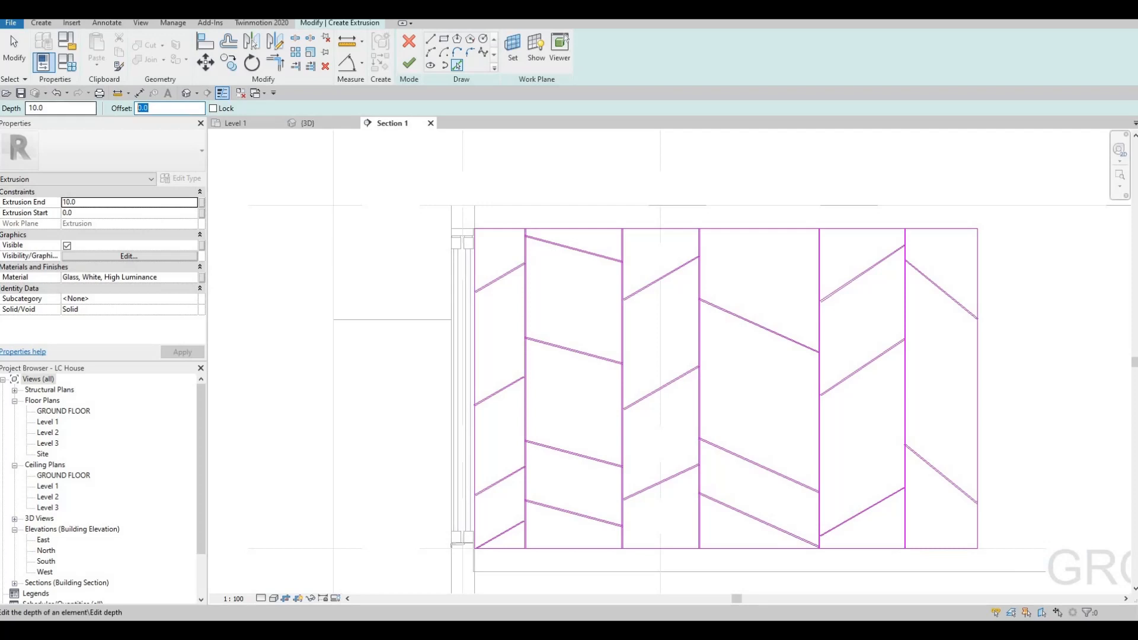
scroll(581, 222, "up", 3)
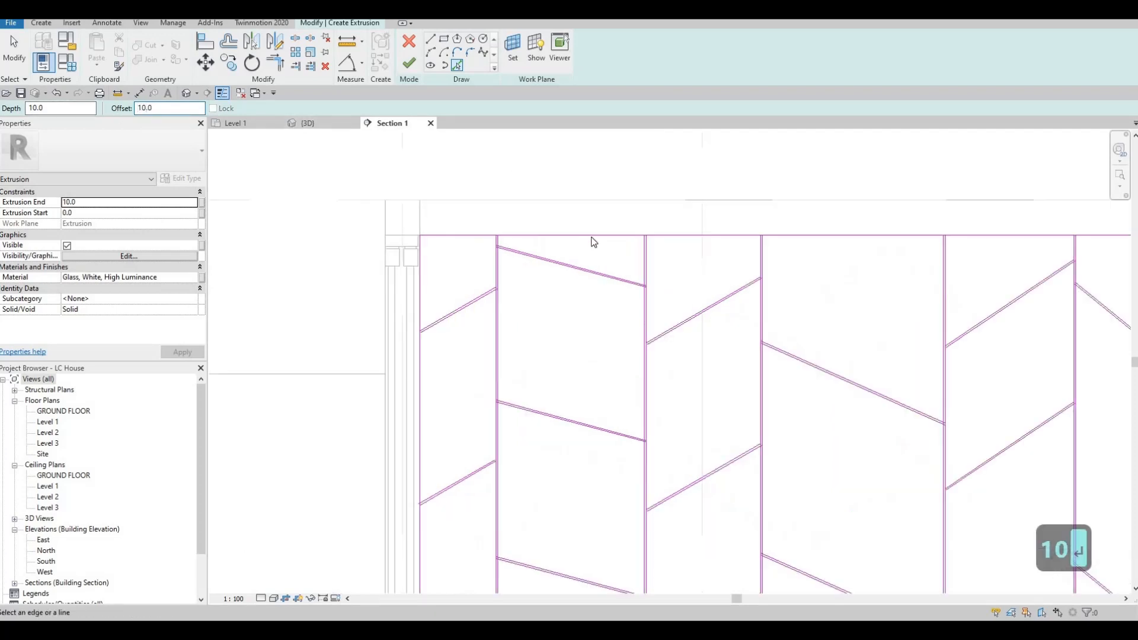
scroll(592, 244, "up", 2)
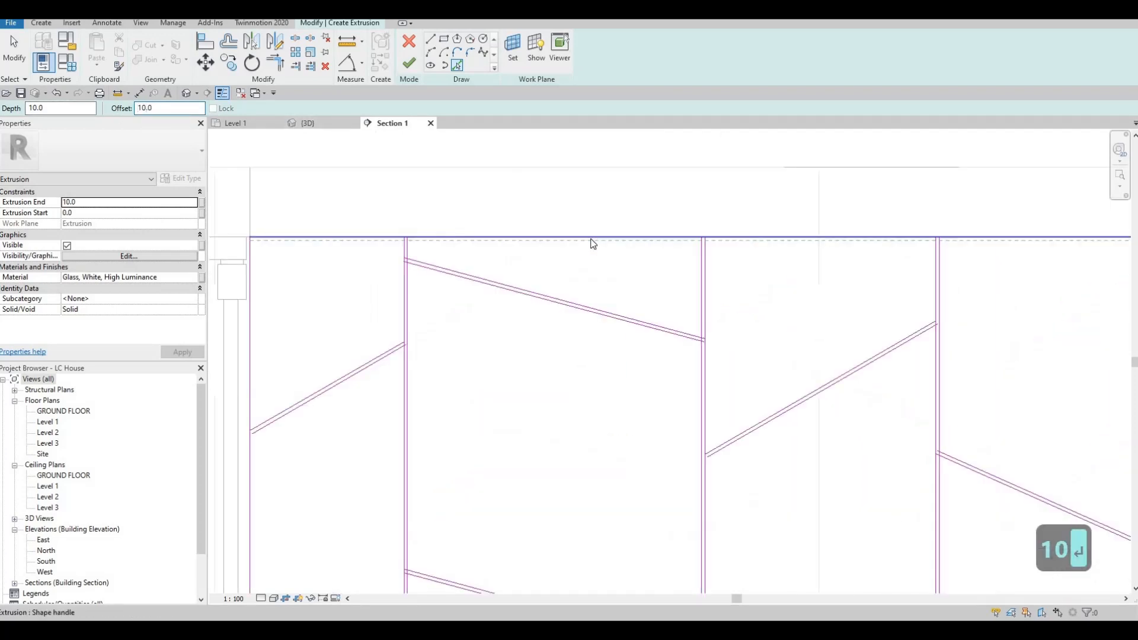
left_click(558, 250)
Add parallel lines 10 mm inside the sketch's two vertical outer boundary lines.
middle_click_drag(249, 269, 436, 268)
scroll(436, 268, "up", 2)
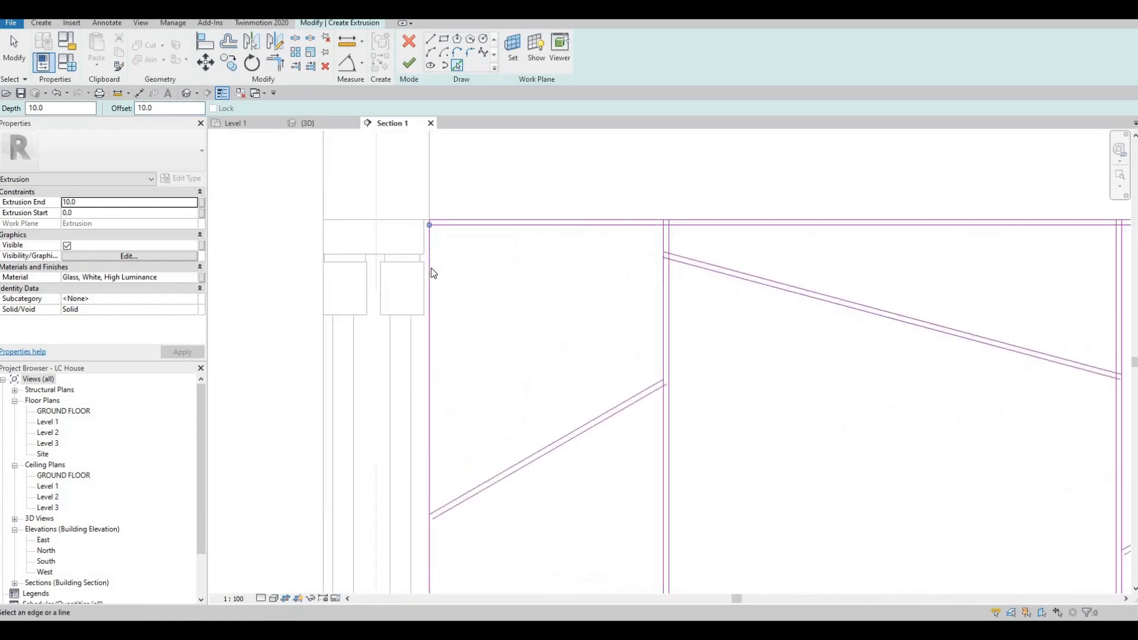
left_click(441, 258)
scroll(441, 258, "down", 4)
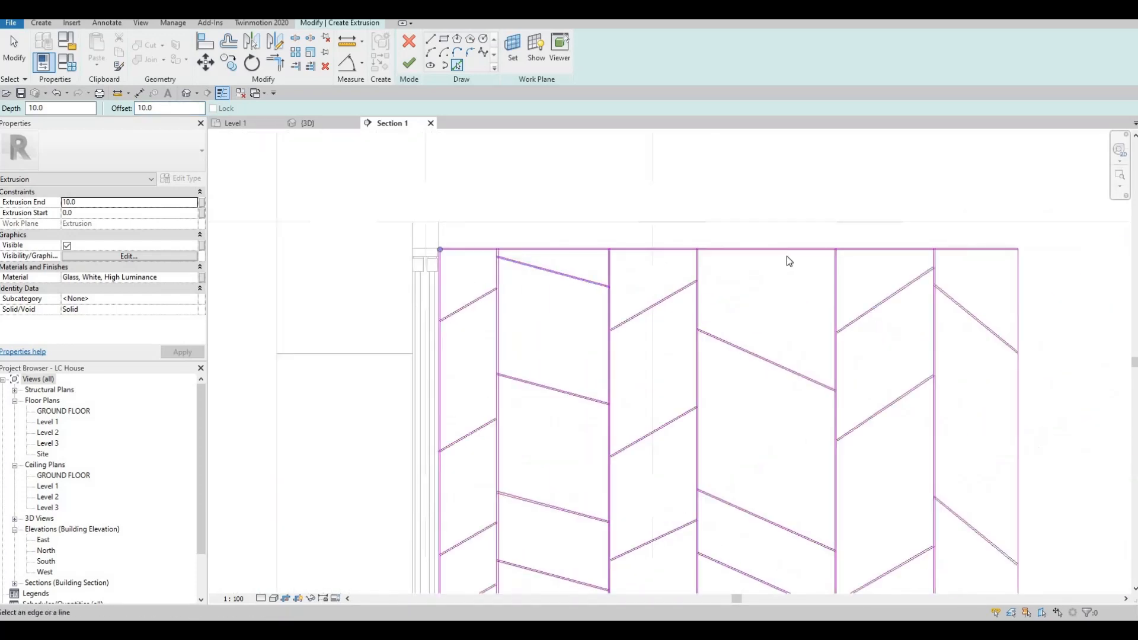
middle_click_drag(1106, 269, 927, 247)
scroll(928, 252, "up", 5)
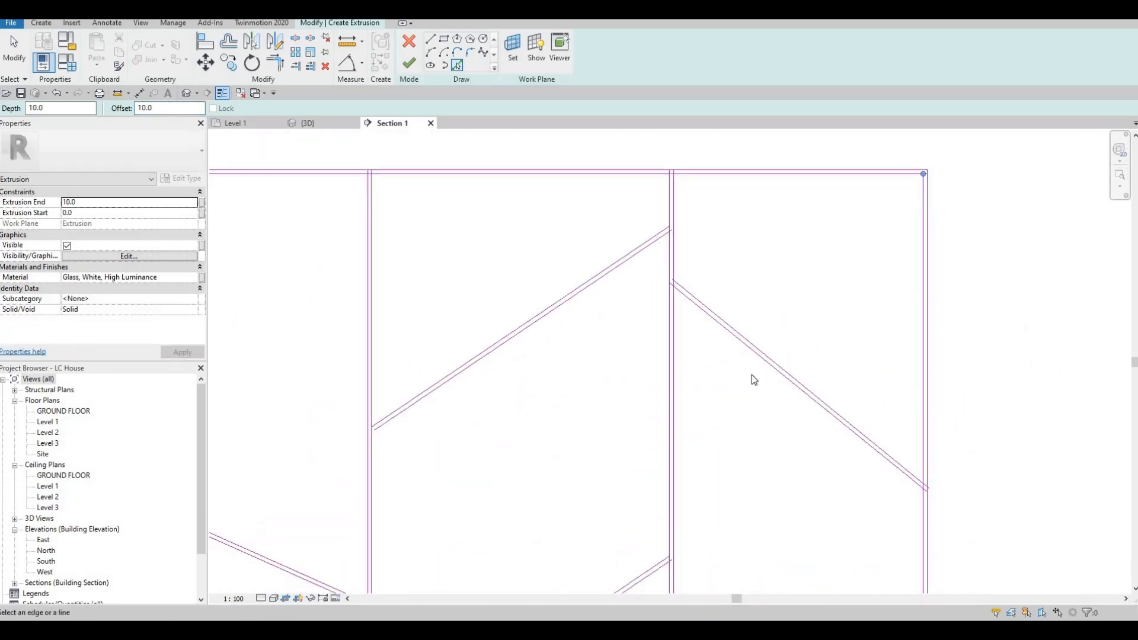
Add a parallel line 10 mm inside the sketch's lower boundary line and finish picking lines.
scroll(765, 382, "down", 7)
middle_click_drag(751, 522, 831, 400)
scroll(833, 401, "up", 2)
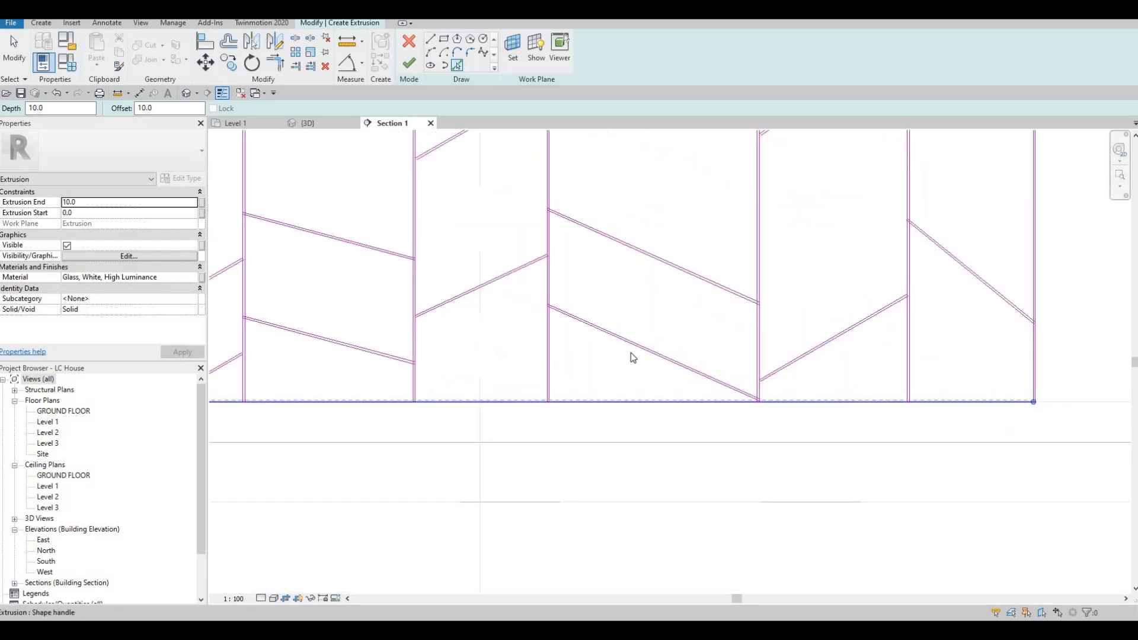
middle_click_drag(533, 354, 744, 341)
scroll(744, 342, "down", 2)
key("Escape")
key("Escape")
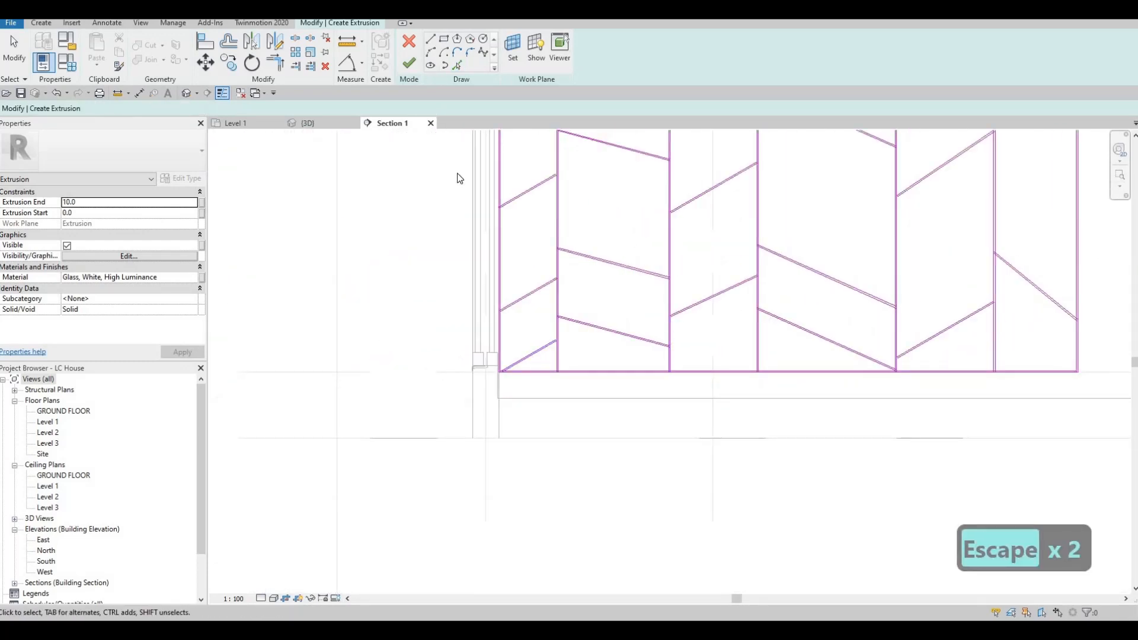
Split the lower inner boundary line within the first strip's lowest sloping gap and within the divider between the first and second strips.
key("s")
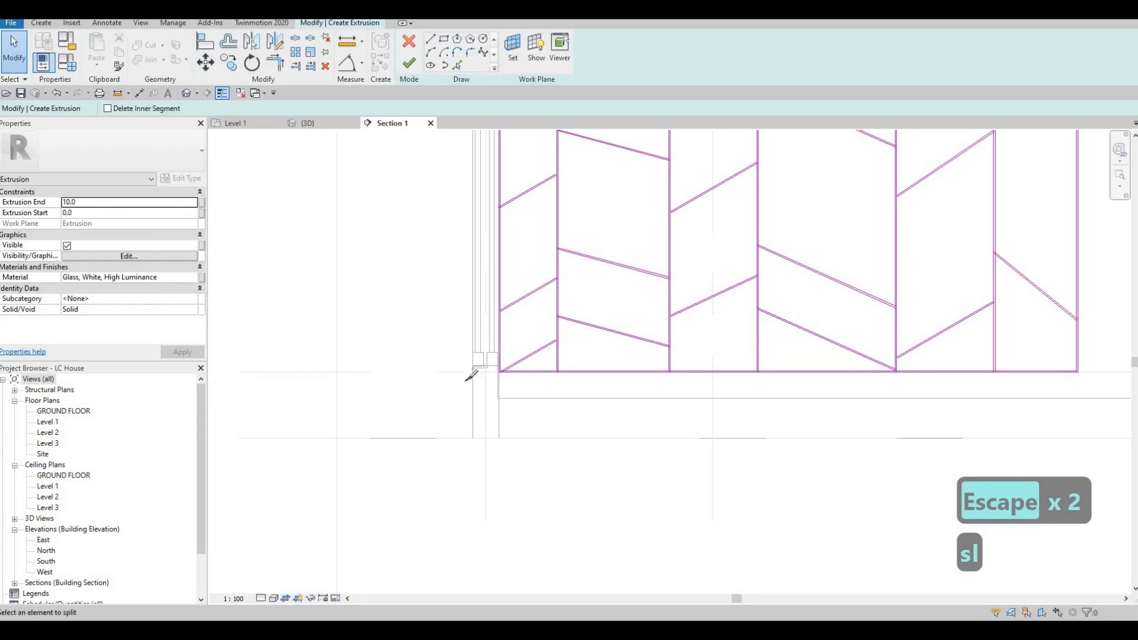
scroll(477, 377, "up", 5)
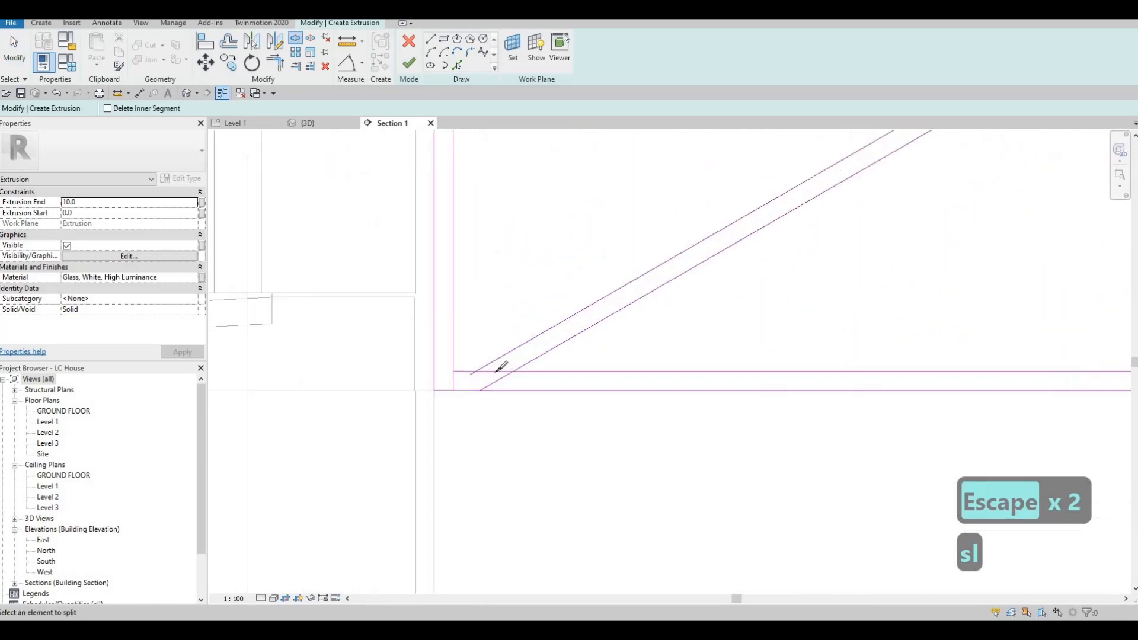
left_click(489, 373)
scroll(894, 363, "down", 3)
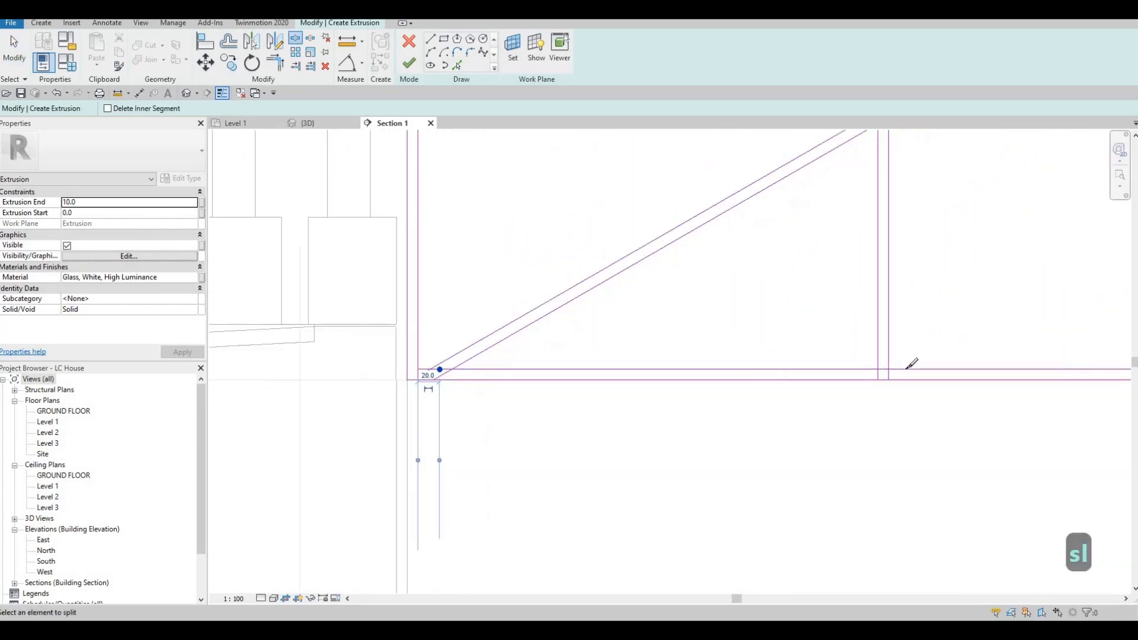
scroll(821, 367, "up", 1)
left_click(907, 368)
Split the lower inner boundary line within the dividers on both sides of the third strip.
scroll(794, 345, "down", 5)
middle_click_drag(908, 349, 806, 329)
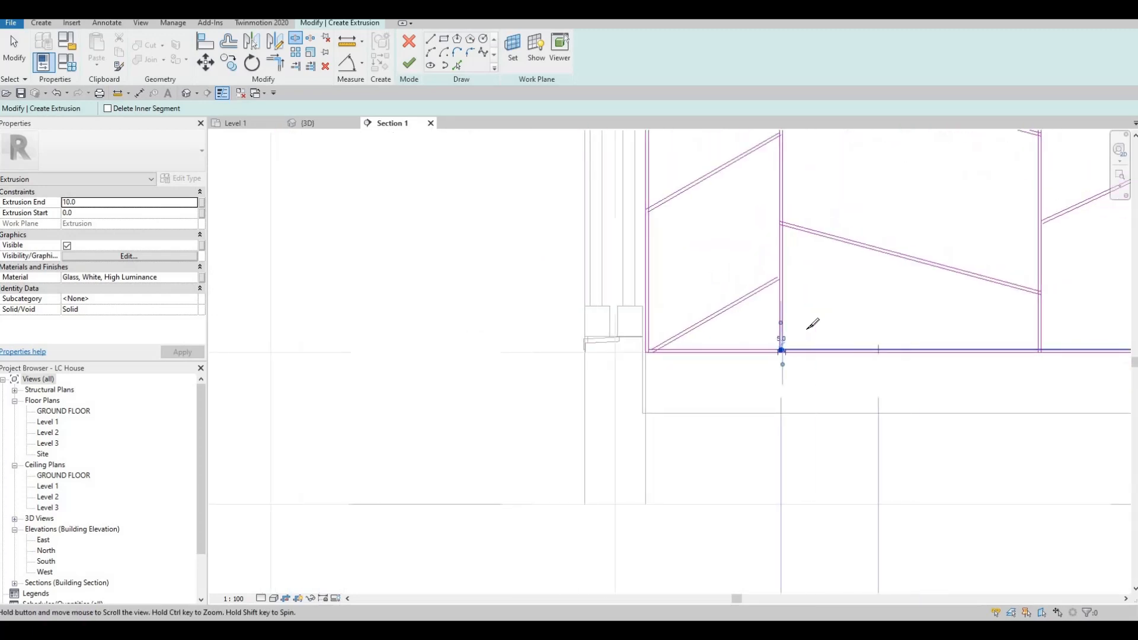
scroll(793, 310, "up", 5)
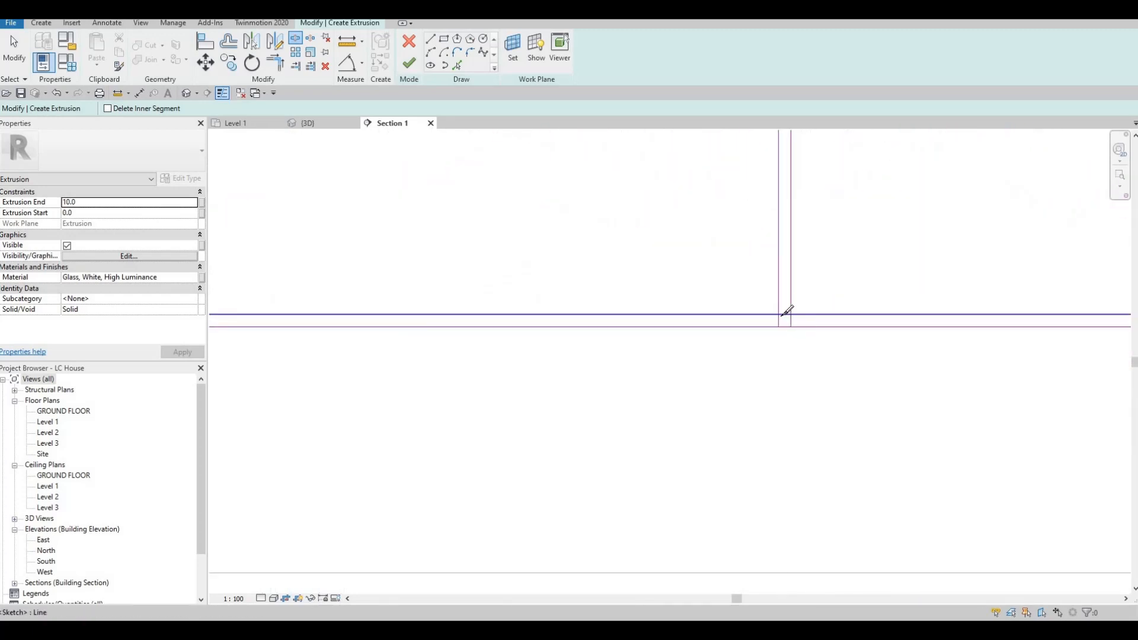
scroll(660, 323, "down", 4)
scroll(780, 310, "up", 5)
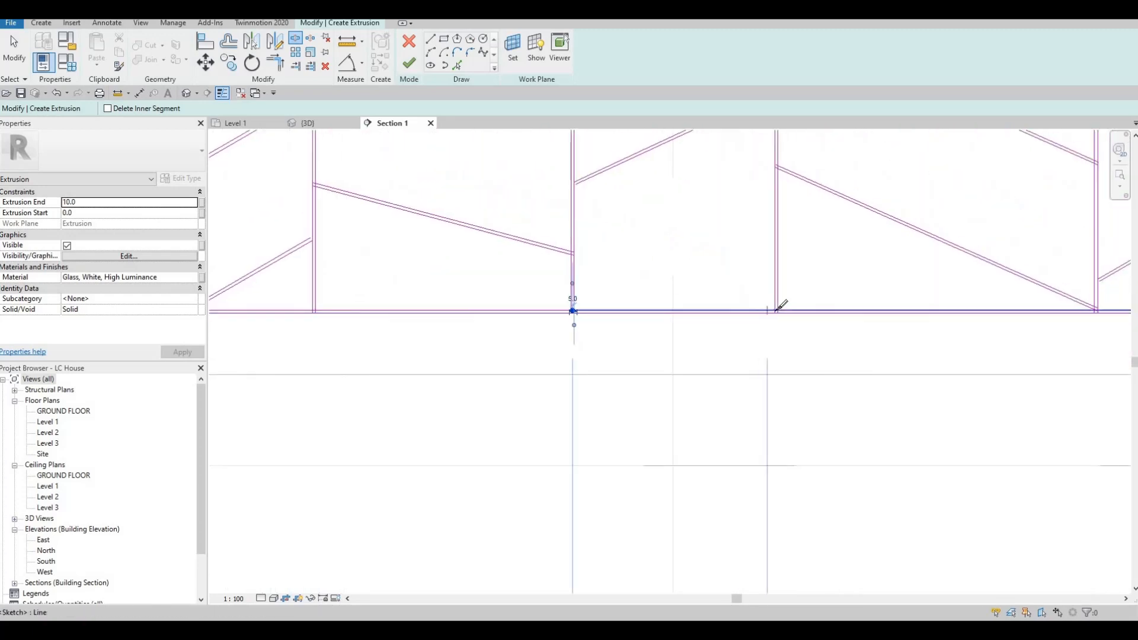
scroll(780, 310, "up", 1)
left_click(781, 310)
middle_click_drag(827, 310, 604, 325)
scroll(749, 302, "down", 4)
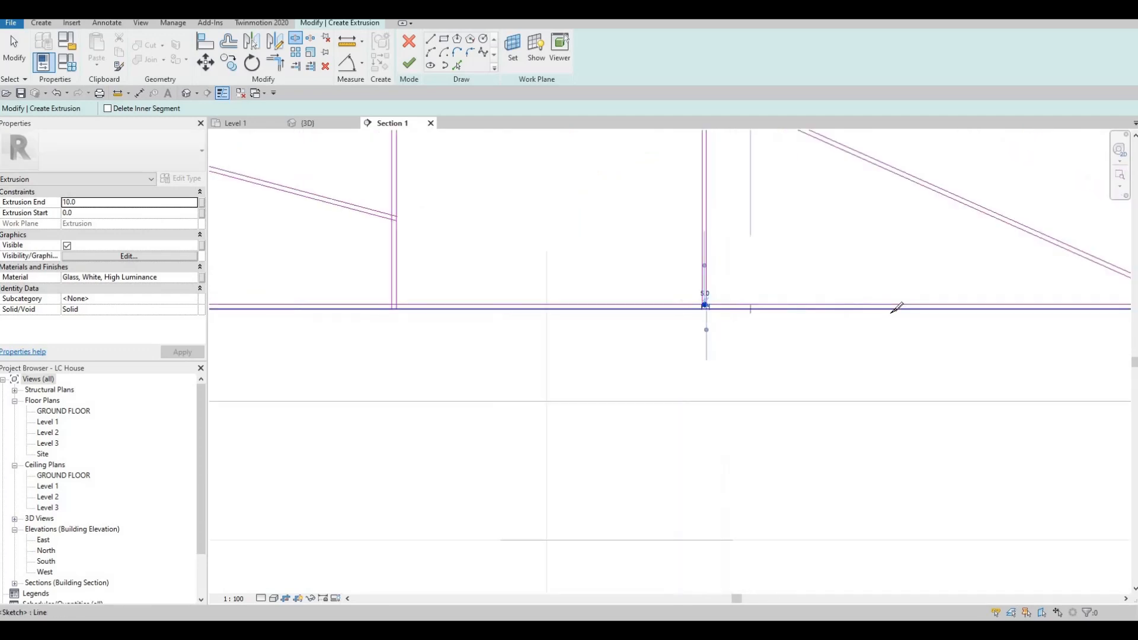
Split the lower inner boundary line within the dividers on both sides of the fifth strip.
middle_click_drag(932, 301, 755, 302)
scroll(682, 296, "down", 3)
scroll(633, 317, "up", 6)
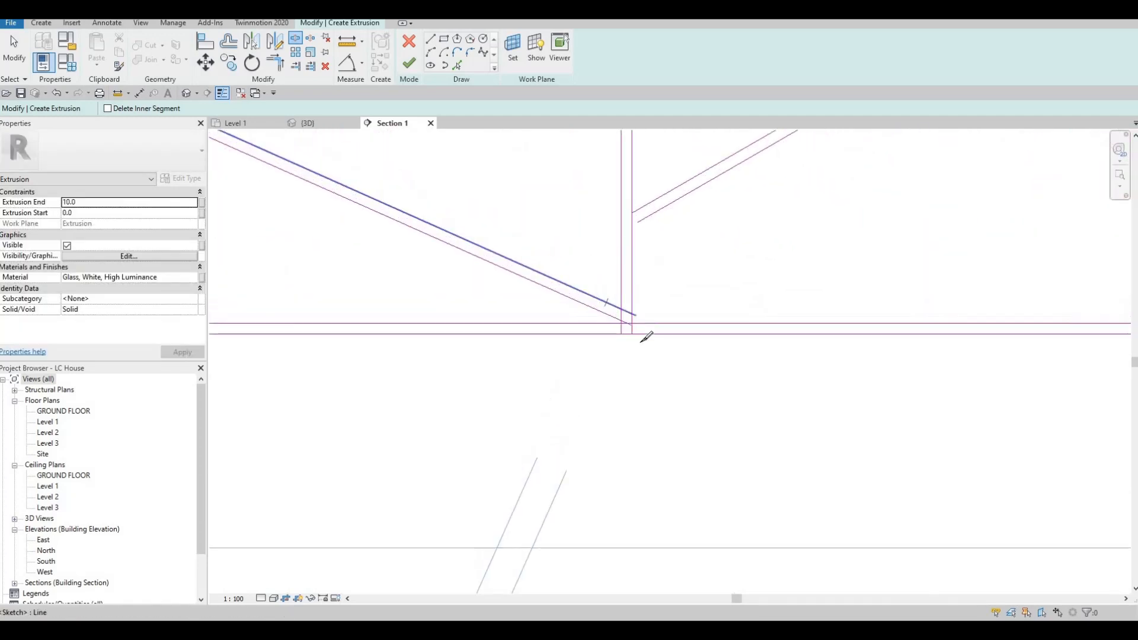
scroll(635, 334, "up", 2)
left_click(631, 330)
scroll(580, 323, "down", 5)
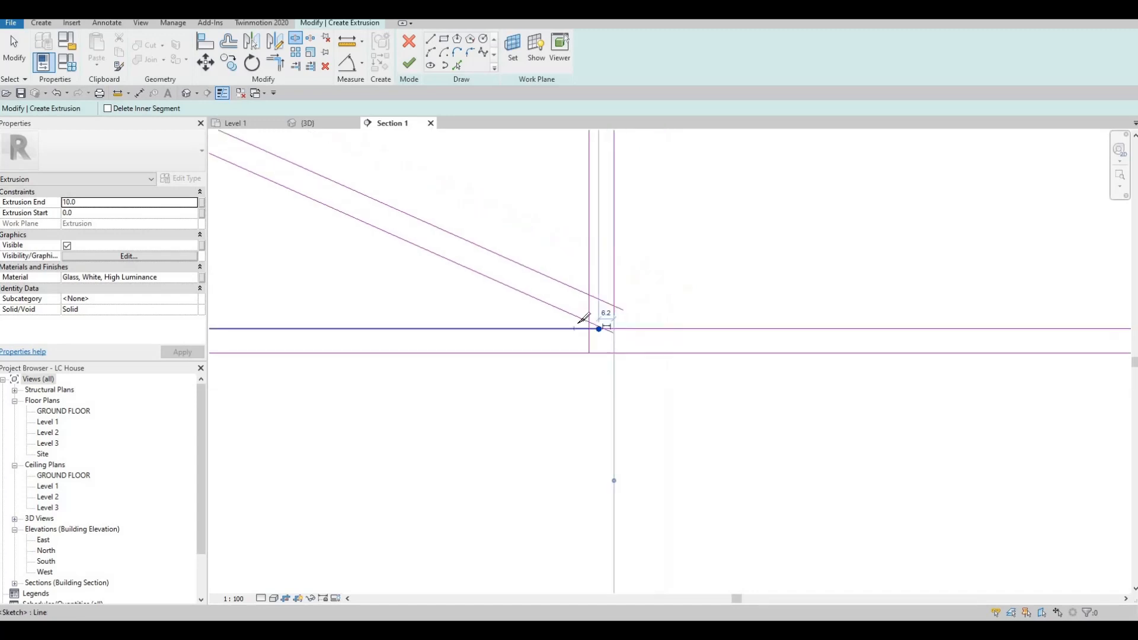
scroll(783, 320, "down", 3)
scroll(803, 318, "up", 5)
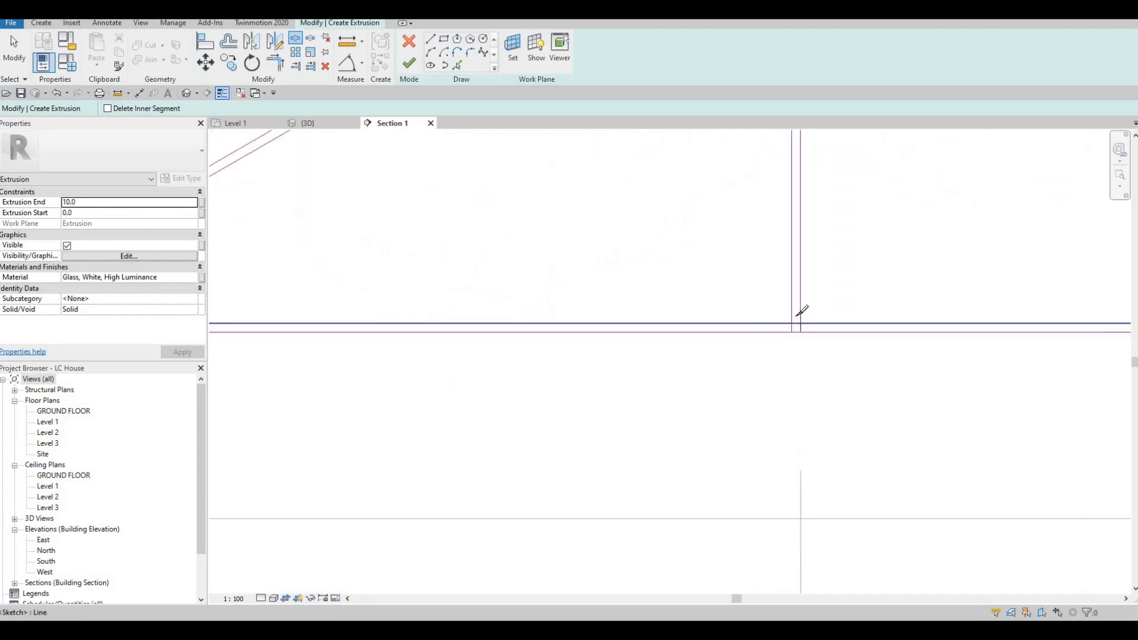
left_click(793, 319)
scroll(821, 307, "down", 3)
Split the sixth strip's inner vertical boundary line within its lower and upper sloping gaps.
scroll(812, 232, "up", 5)
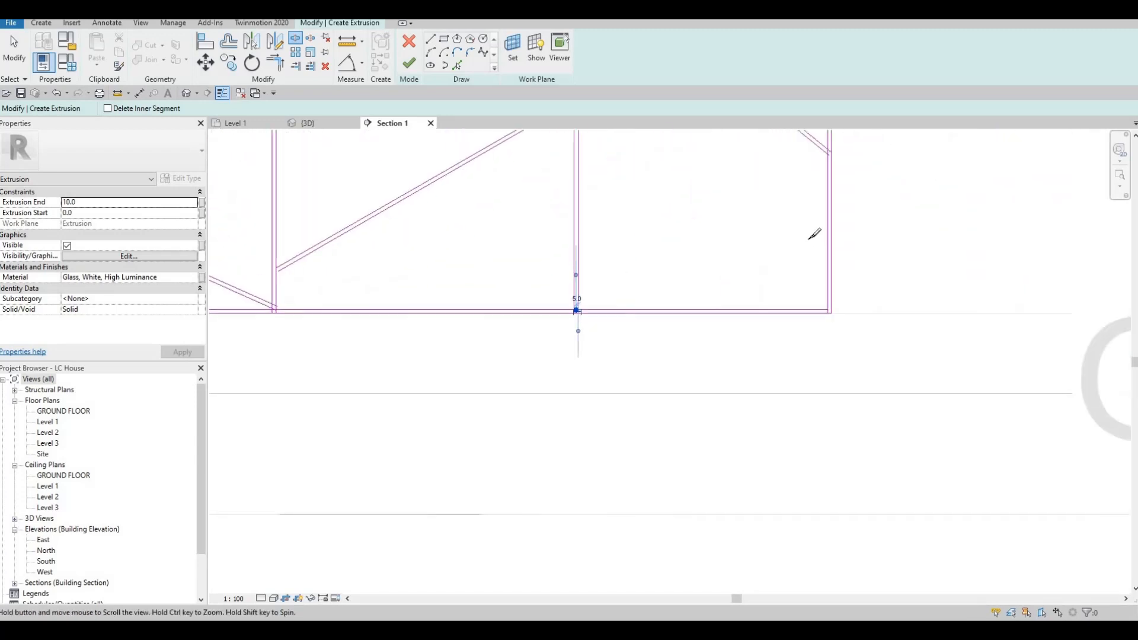
scroll(781, 273, "down", 3)
scroll(790, 280, "up", 5)
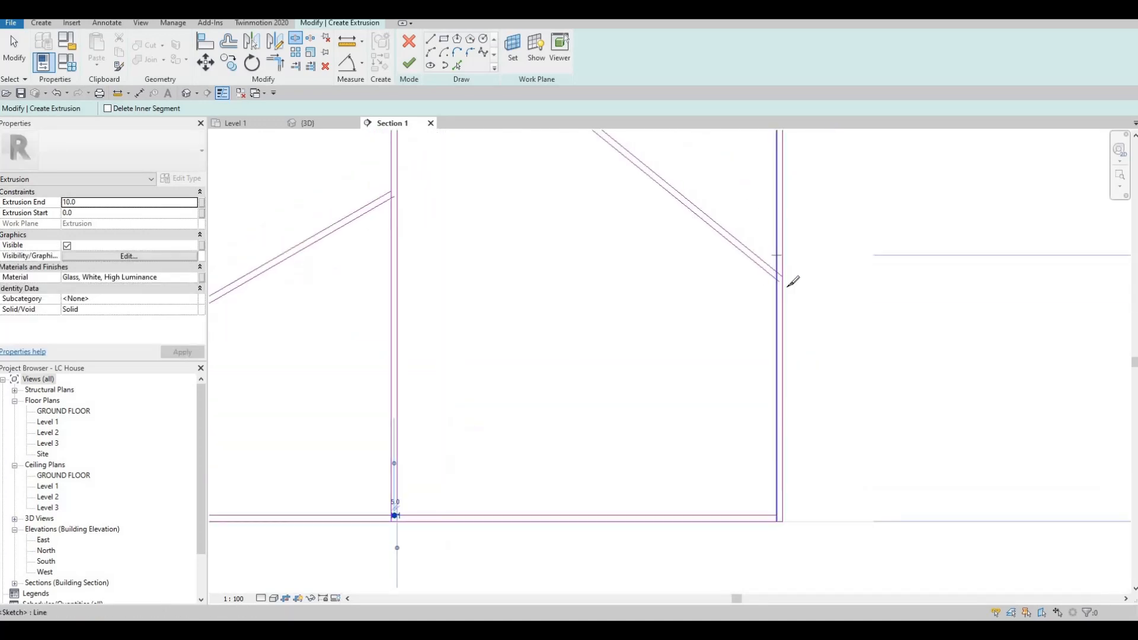
scroll(800, 282, "up", 3)
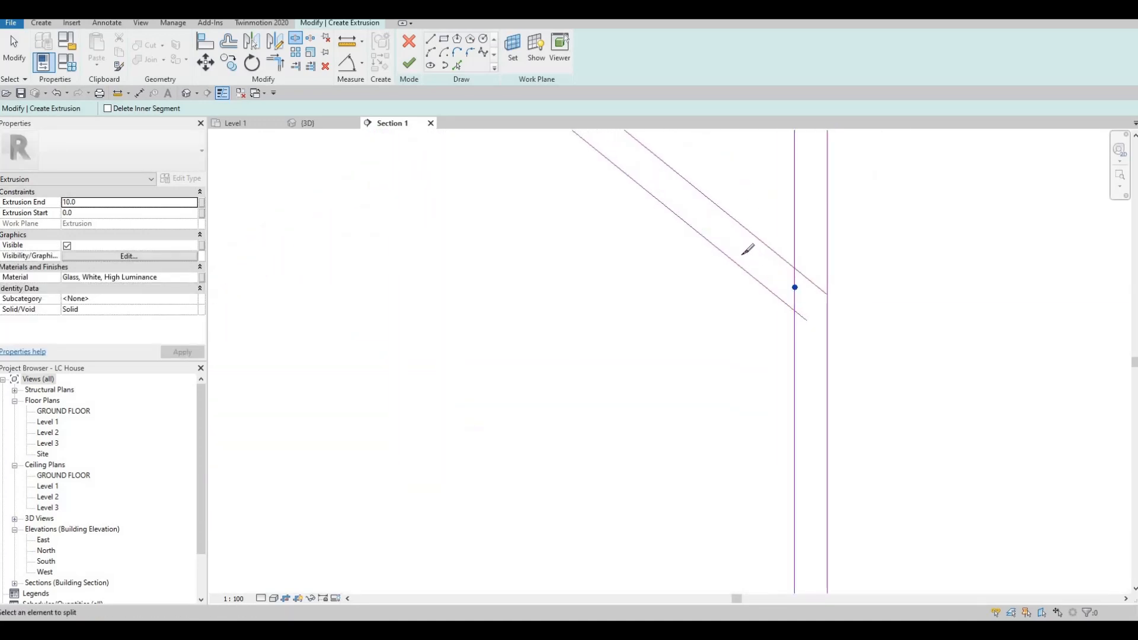
scroll(748, 249, "down", 5)
middle_click_drag(767, 307, 752, 377)
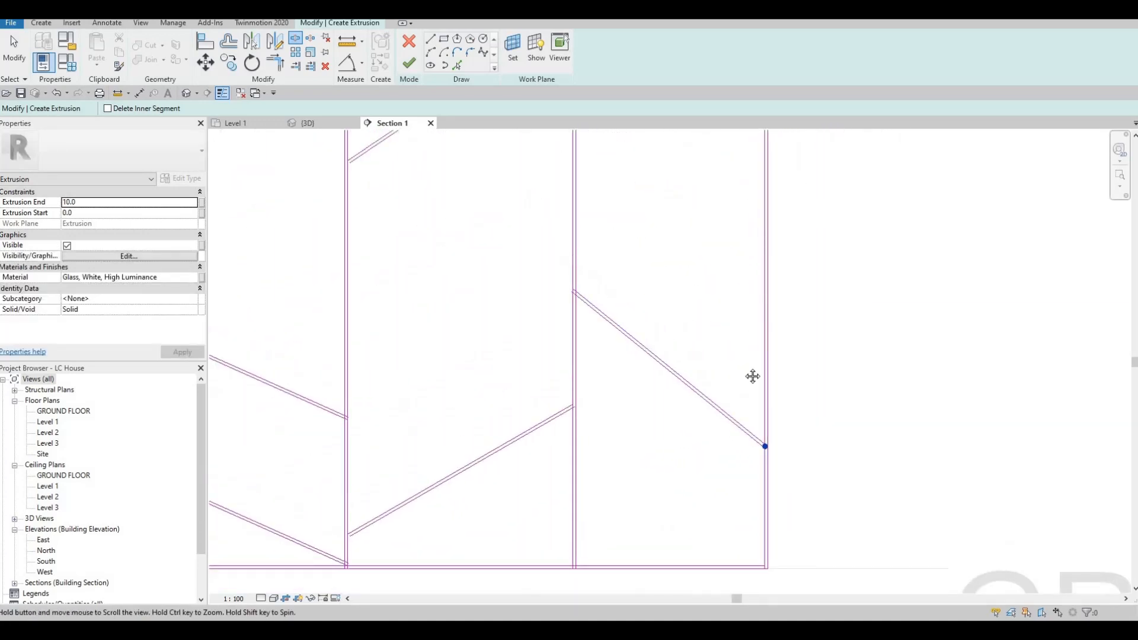
scroll(757, 279, "down", 2)
scroll(780, 280, "up", 4)
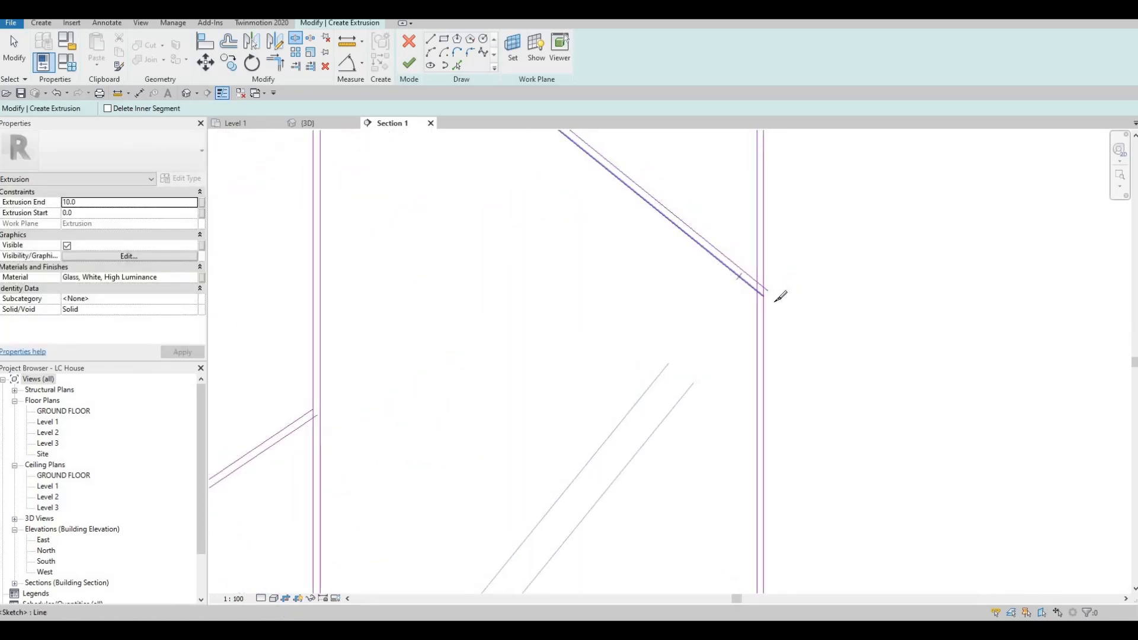
scroll(761, 271, "up", 4)
left_click(737, 262)
scroll(714, 230, "down", 11)
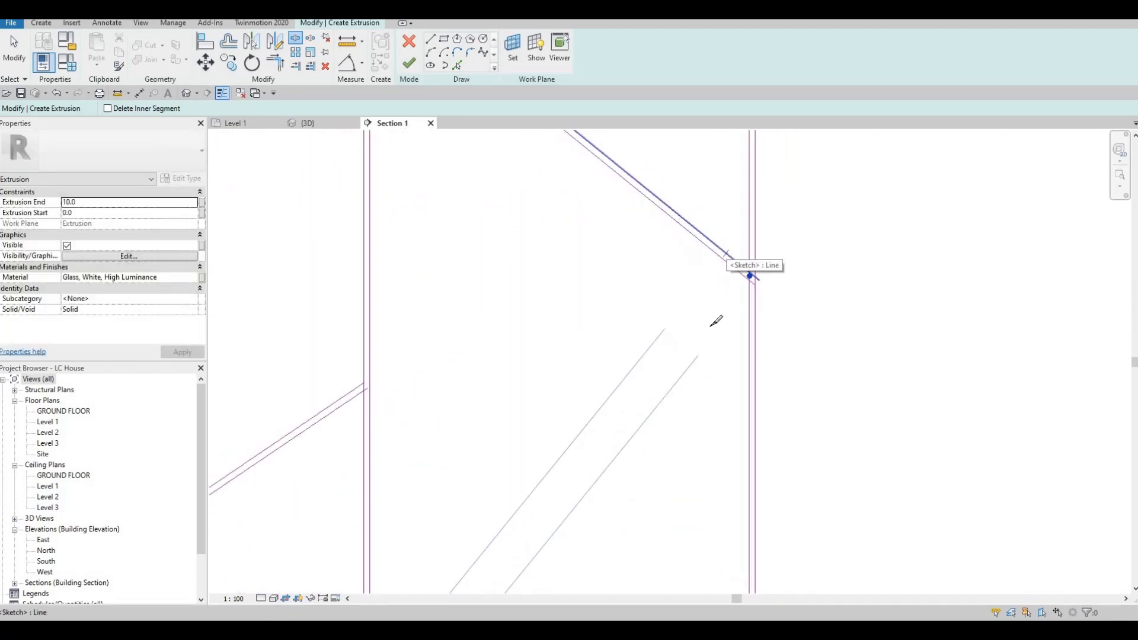
Split the upper inner boundary line within the dividers on both sides of the fifth strip.
middle_click_drag(598, 157, 622, 223)
scroll(674, 241, "up", 6)
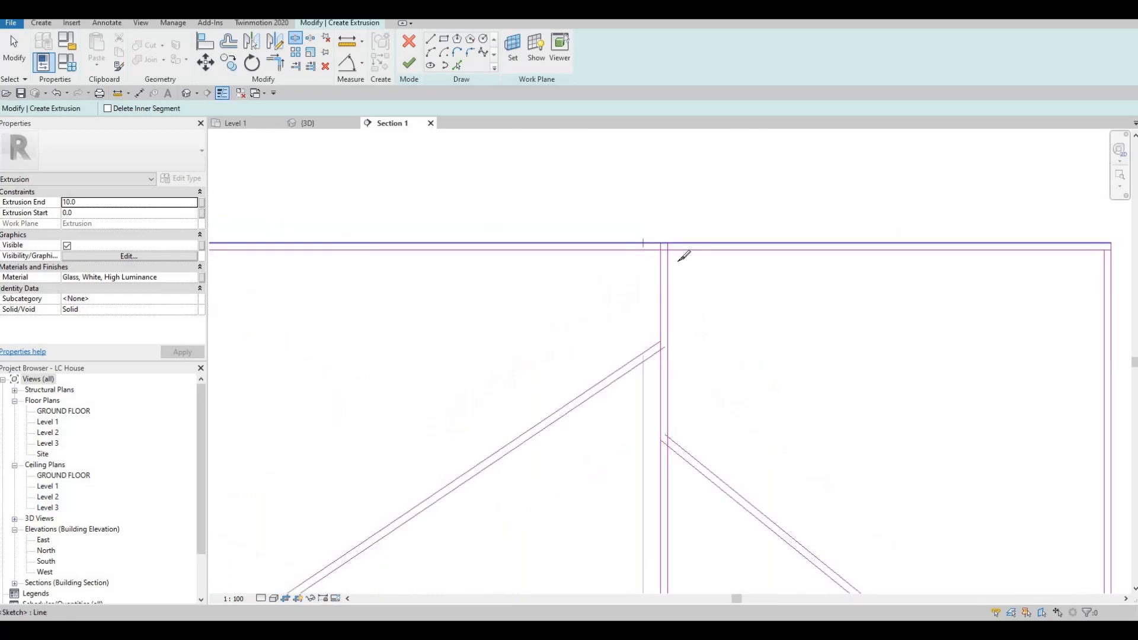
left_click(676, 262)
scroll(562, 287, "down", 8)
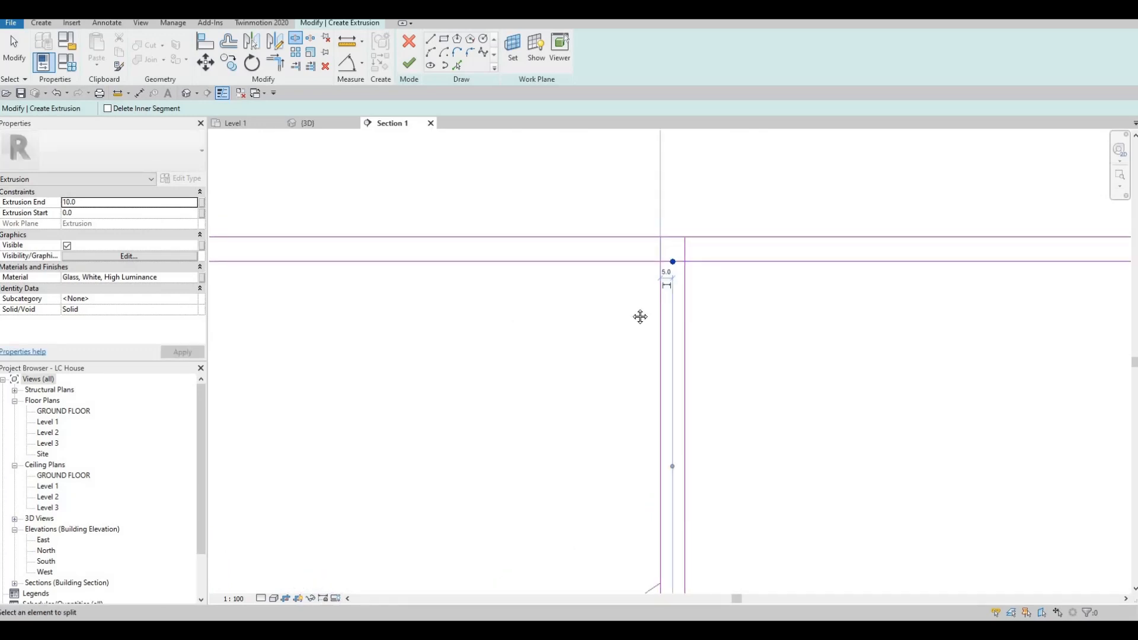
scroll(580, 297, "up", 8)
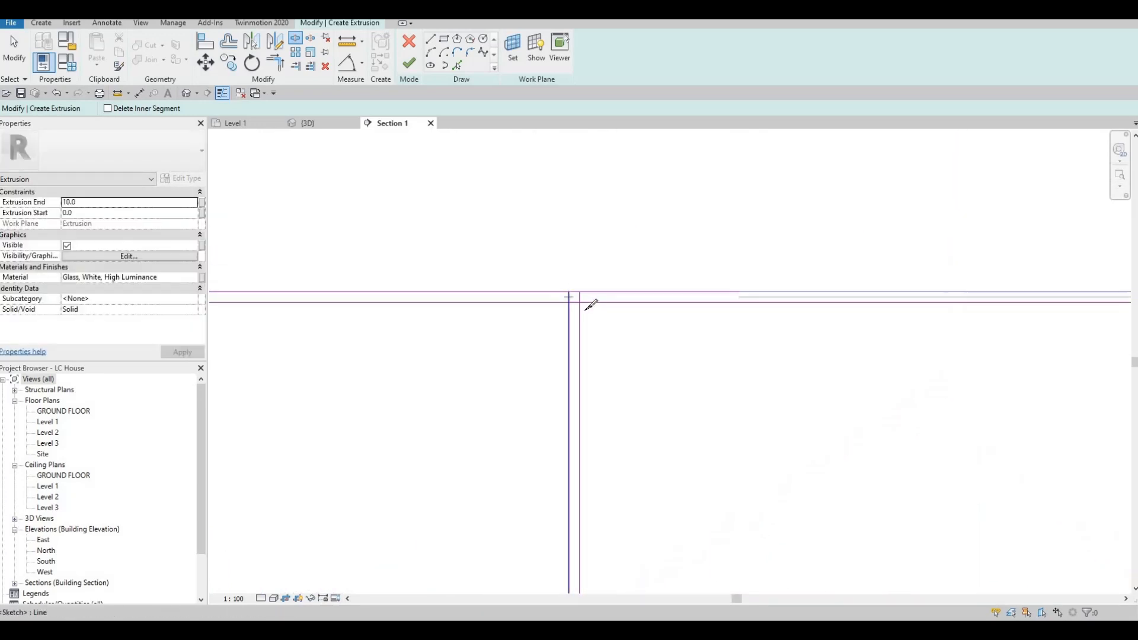
scroll(476, 315, "down", 5)
middle_click_drag(515, 314, 672, 300)
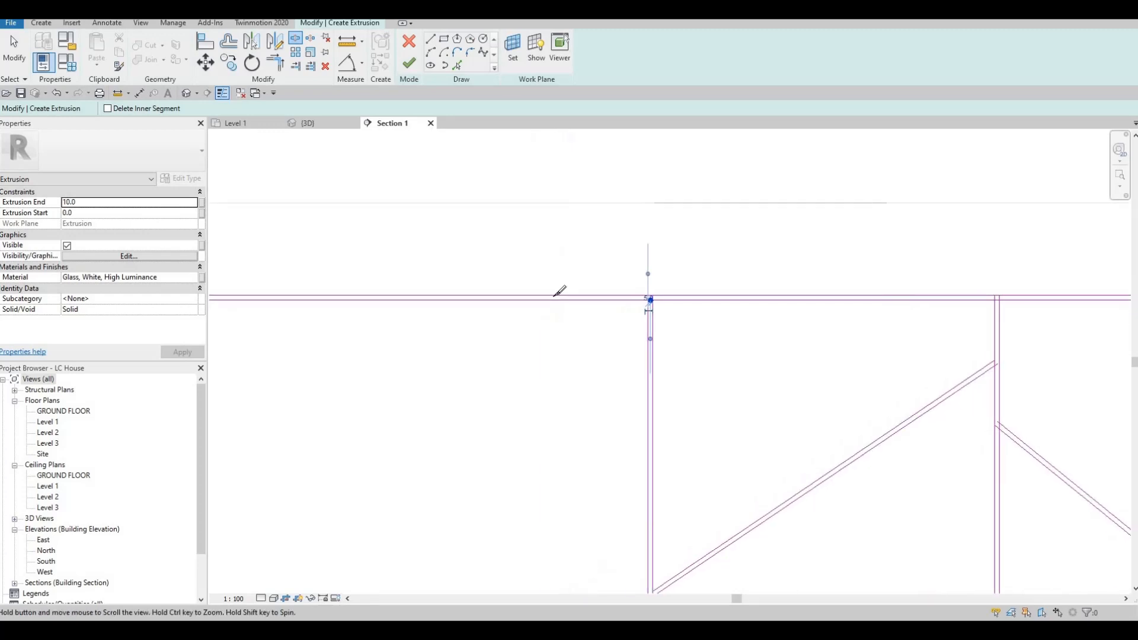
Split the upper inner boundary line within the dividers on both sides of the third strip.
scroll(559, 294, "down", 1)
middle_click_drag(559, 294, 830, 296)
scroll(576, 302, "up", 2)
scroll(592, 301, "up", 5)
left_click(618, 310)
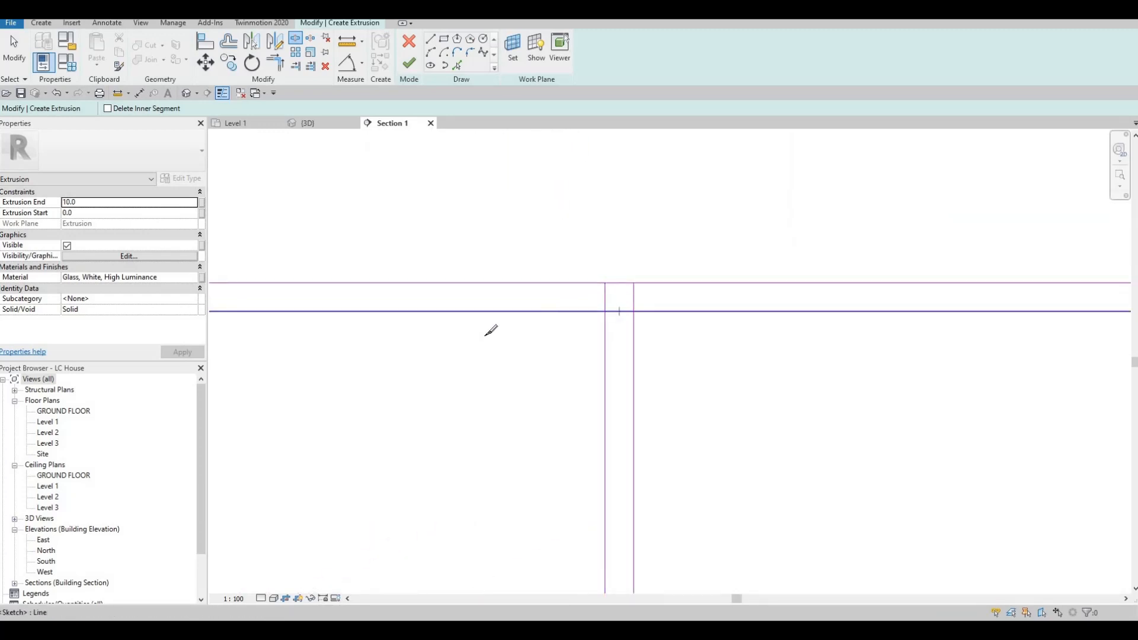
scroll(560, 312, "down", 3)
middle_click_drag(490, 330, 613, 335)
scroll(602, 336, "down", 3)
middle_click_drag(335, 323, 597, 330)
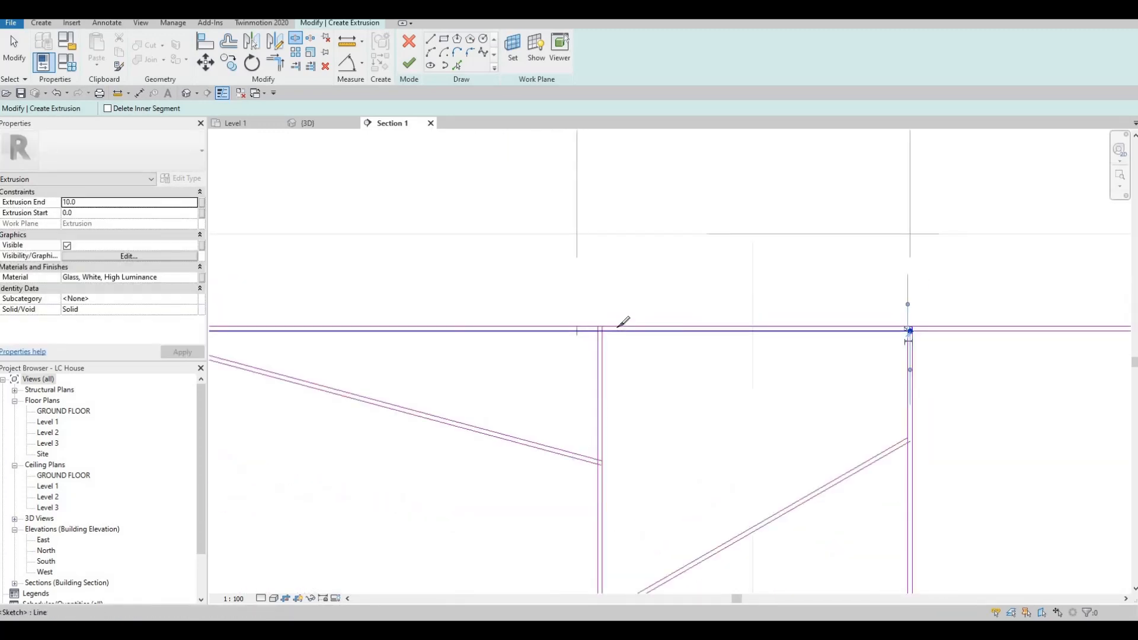
scroll(599, 338, "up", 9)
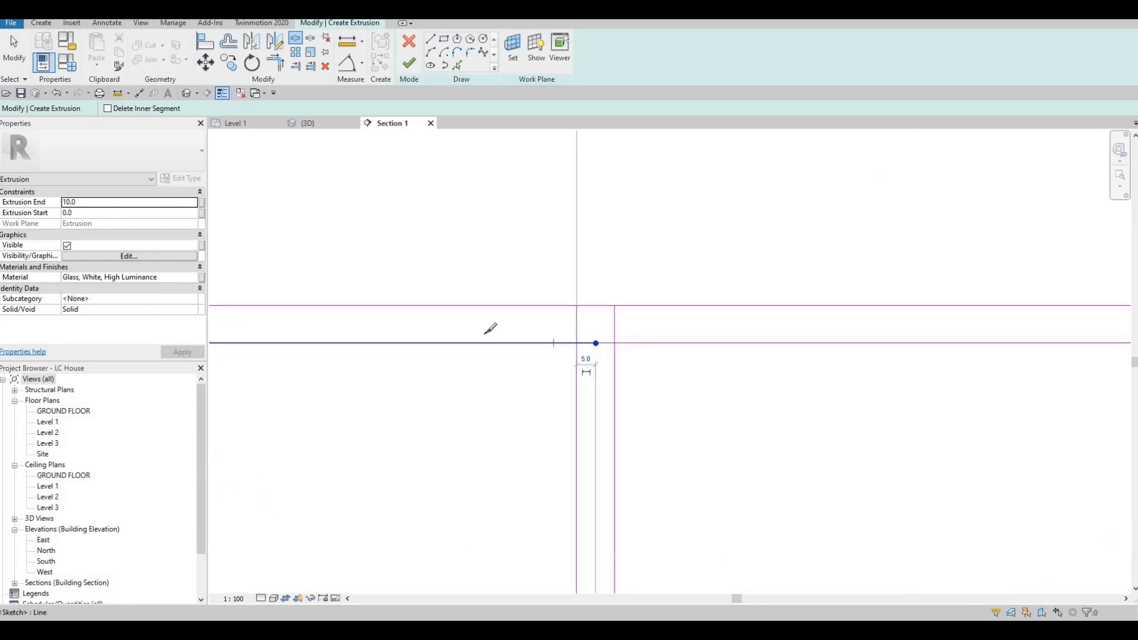
Split the upper inner boundary line within the divider between the first and second strips.
scroll(484, 333, "down", 5)
middle_click_drag(274, 324, 600, 310)
scroll(599, 310, "down", 3)
middle_click_drag(237, 314, 579, 318)
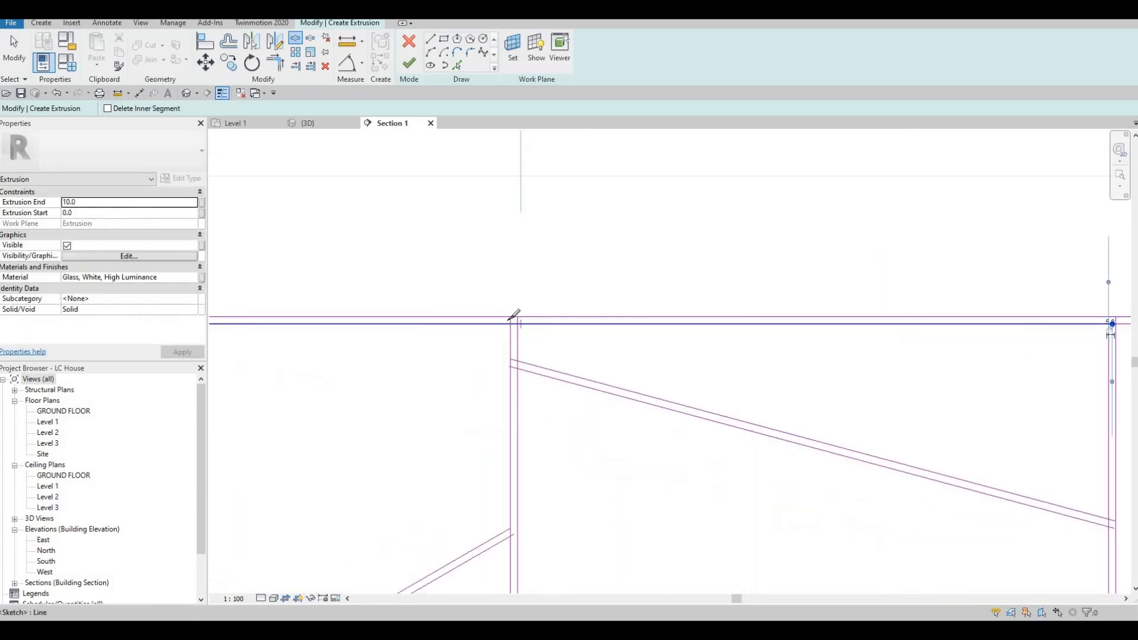
scroll(513, 314, "up", 5)
Split the first strip's inner vertical boundary line within its uppermost sloping gap.
scroll(442, 330, "down", 3)
middle_click_drag(422, 336, 677, 332)
scroll(462, 338, "down", 2)
scroll(676, 332, "down", 2)
scroll(522, 380, "up", 2)
middle_click_drag(523, 479, 532, 378)
scroll(532, 377, "down", 3)
scroll(528, 448, "up", 7)
scroll(530, 437, "up", 1)
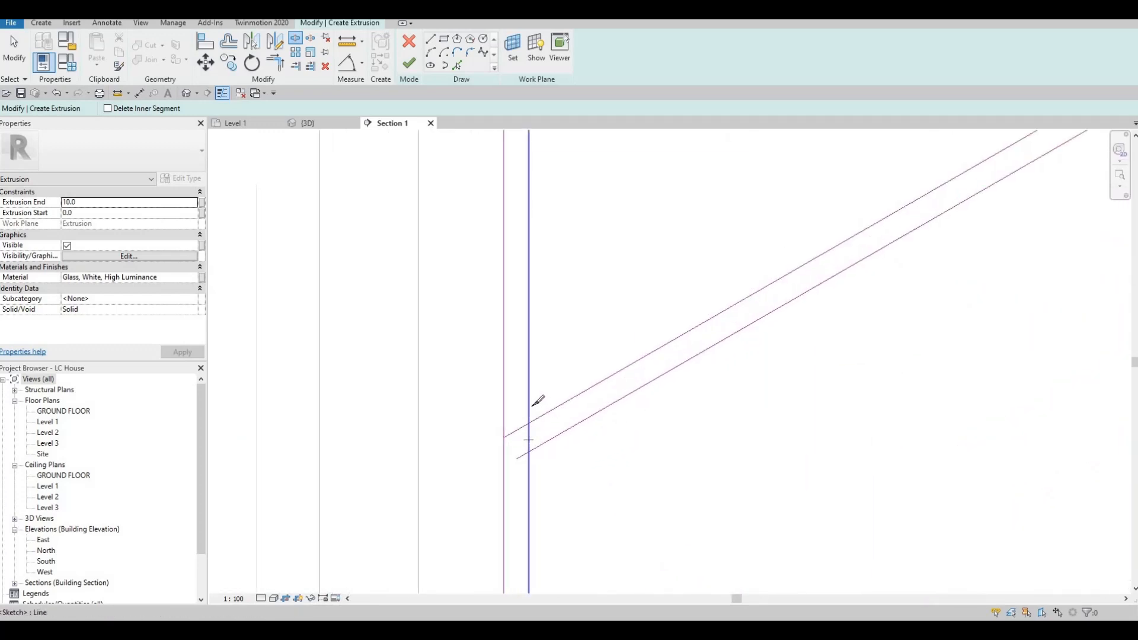
Split the first strip's inner vertical boundary line within its second sloping gap from the top.
scroll(535, 418, "down", 4)
middle_click_drag(573, 494, 544, 437)
scroll(545, 436, "down", 4)
middle_click_drag(548, 569, 575, 391)
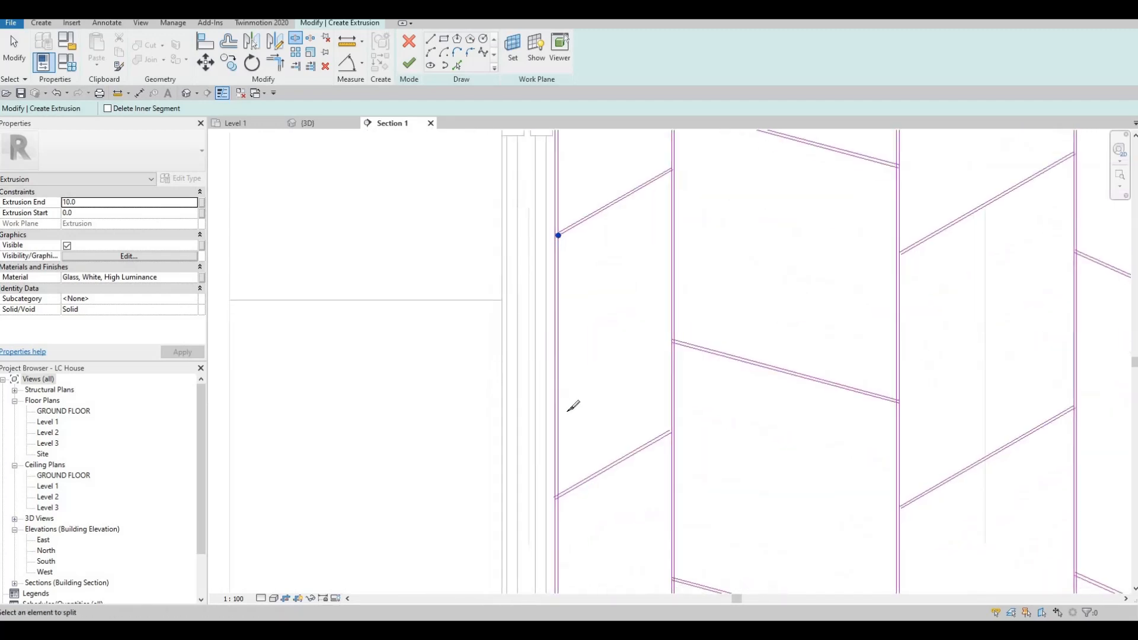
middle_click_drag(557, 486, 573, 375)
scroll(575, 370, "up", 5)
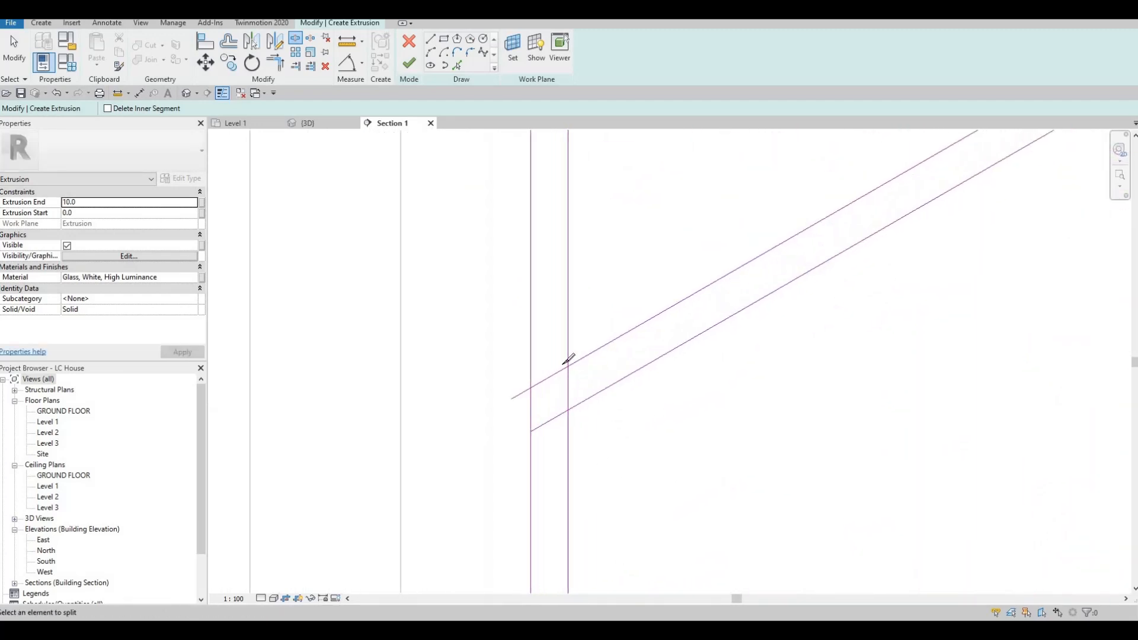
Split the first strip's inner vertical boundary line within its third sloping gap from the top and finish splitting.
scroll(568, 344, "down", 8)
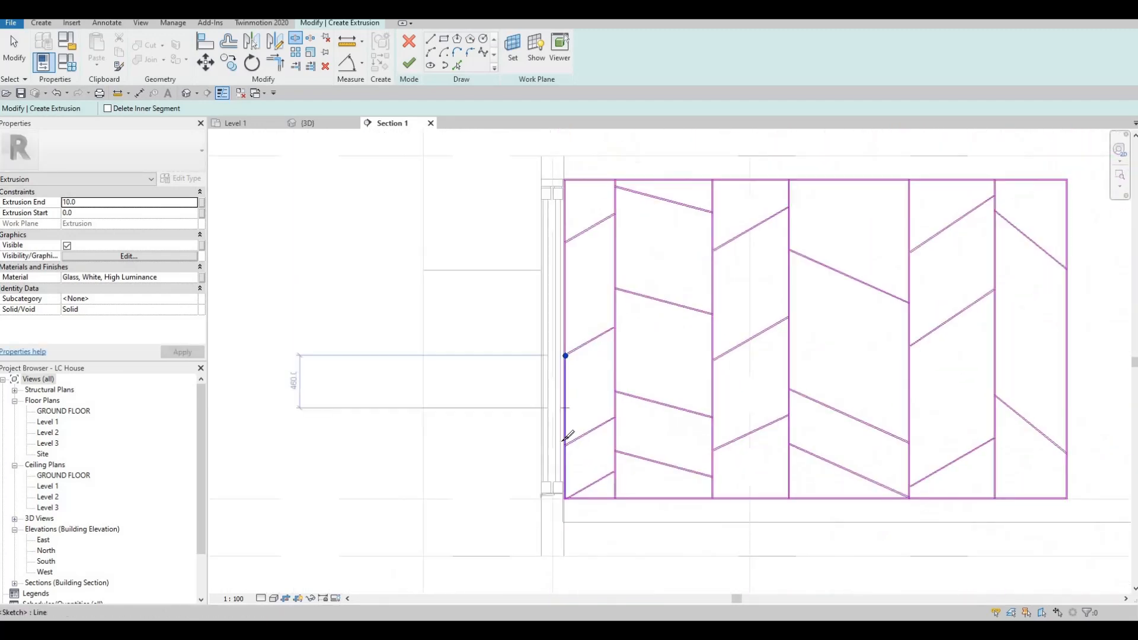
scroll(571, 436, "up", 4)
scroll(572, 423, "up", 5)
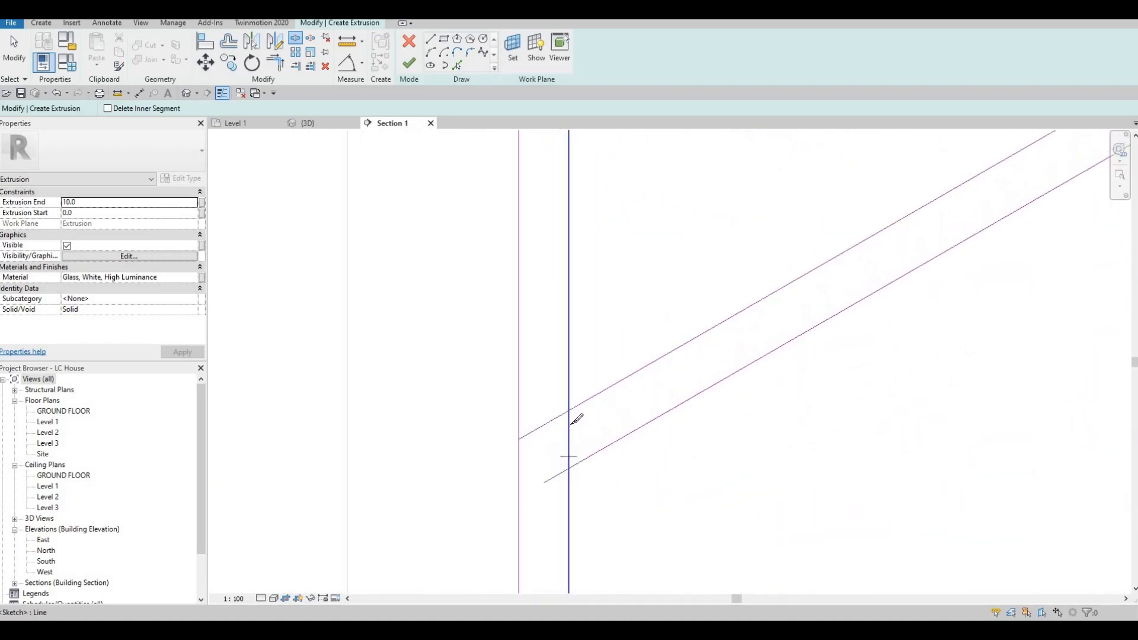
scroll(594, 447, "down", 6)
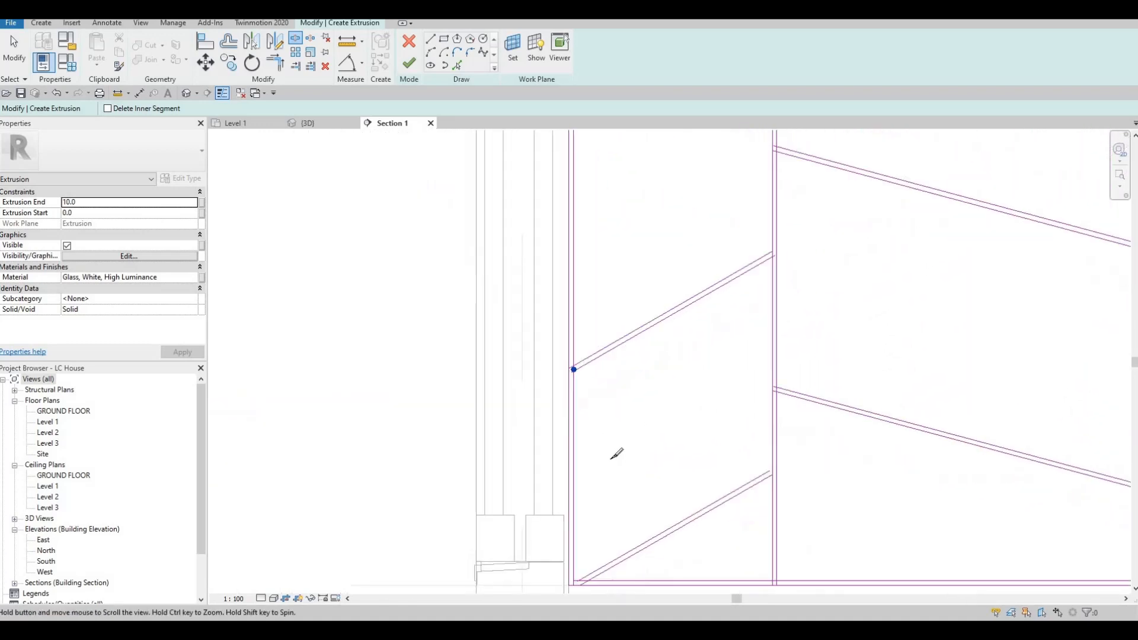
scroll(667, 357, "down", 3)
key("Escape")
key("Escape")
key("Escape")
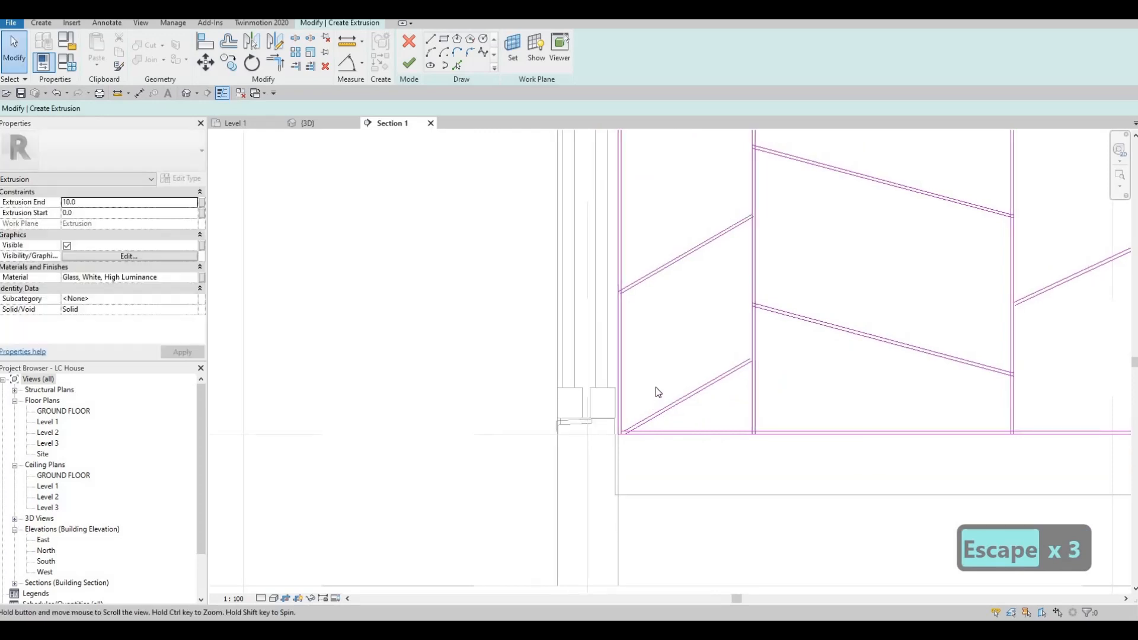
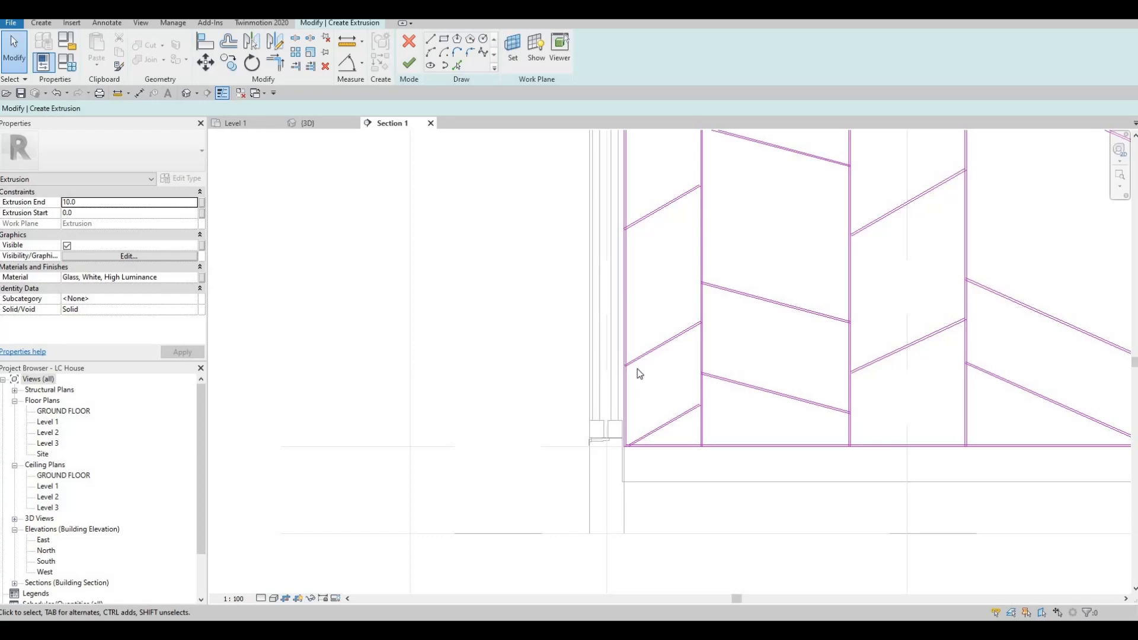
Trim the first strip's third sloping line pair to corners with the inner boundary line and the adjacent divider line.
scroll(638, 369, "up", 2)
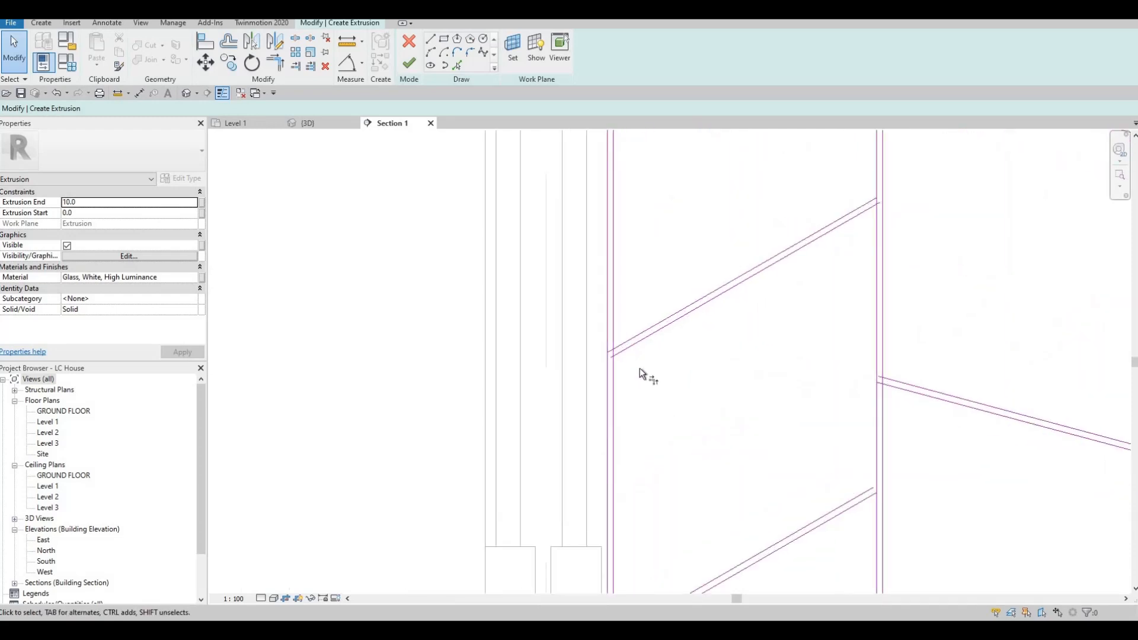
scroll(610, 367, "up", 1)
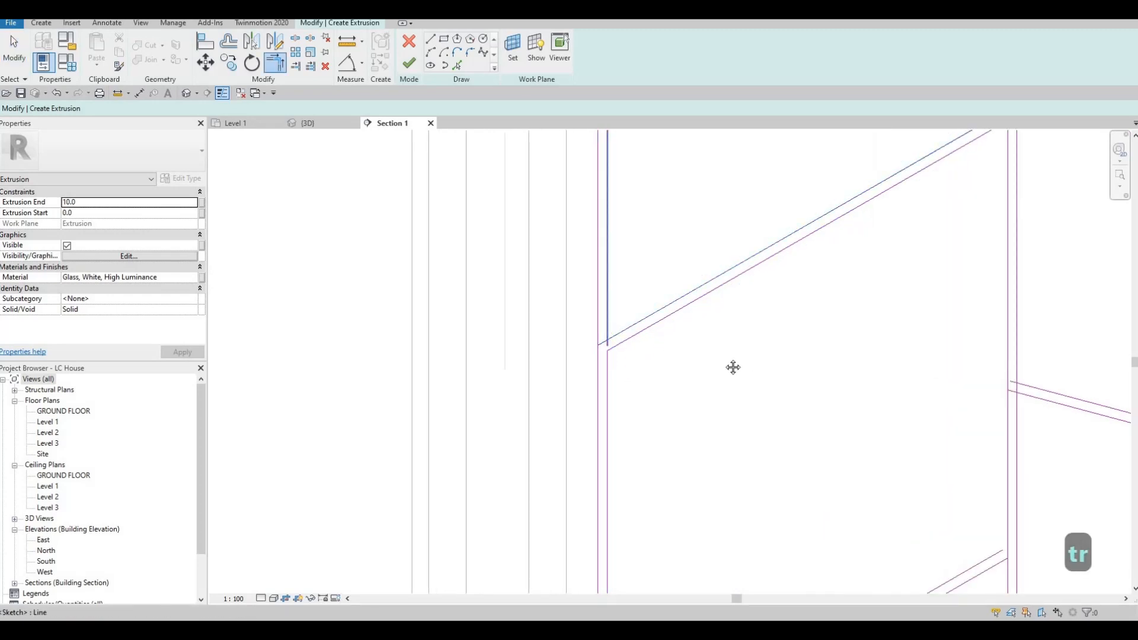
middle_click_drag(849, 230, 724, 282)
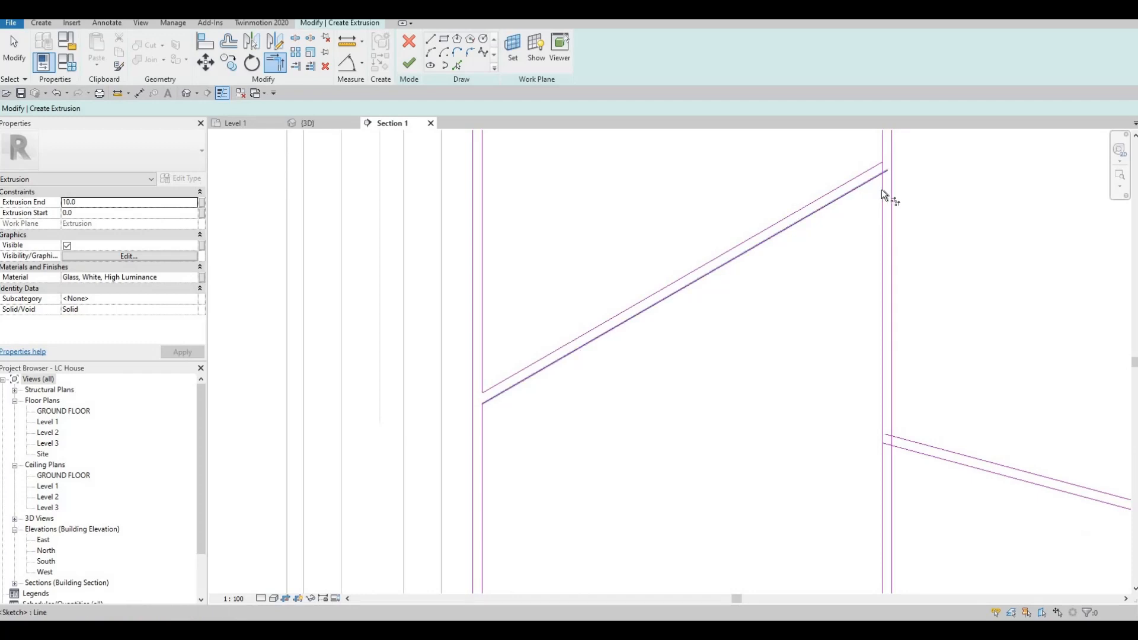
left_click(881, 190)
left_click(881, 149)
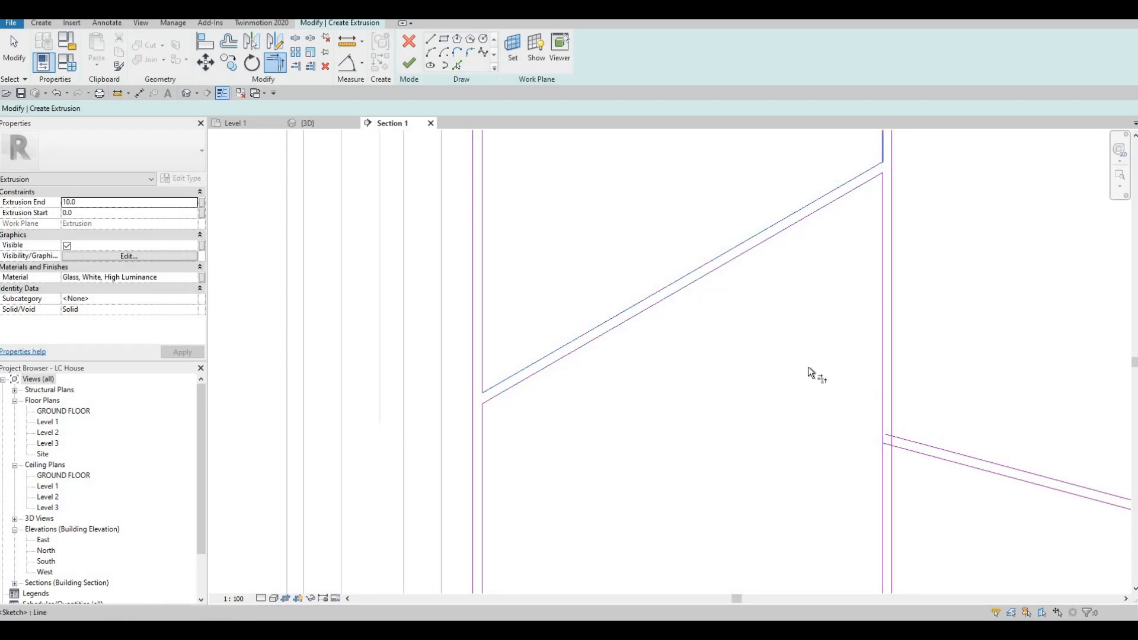
Trim both lines of the first strip's lowest sloping pair to corners with the adjacent divider line.
scroll(852, 249, "down", 2)
middle_click_drag(852, 468, 850, 379)
scroll(851, 379, "up", 2)
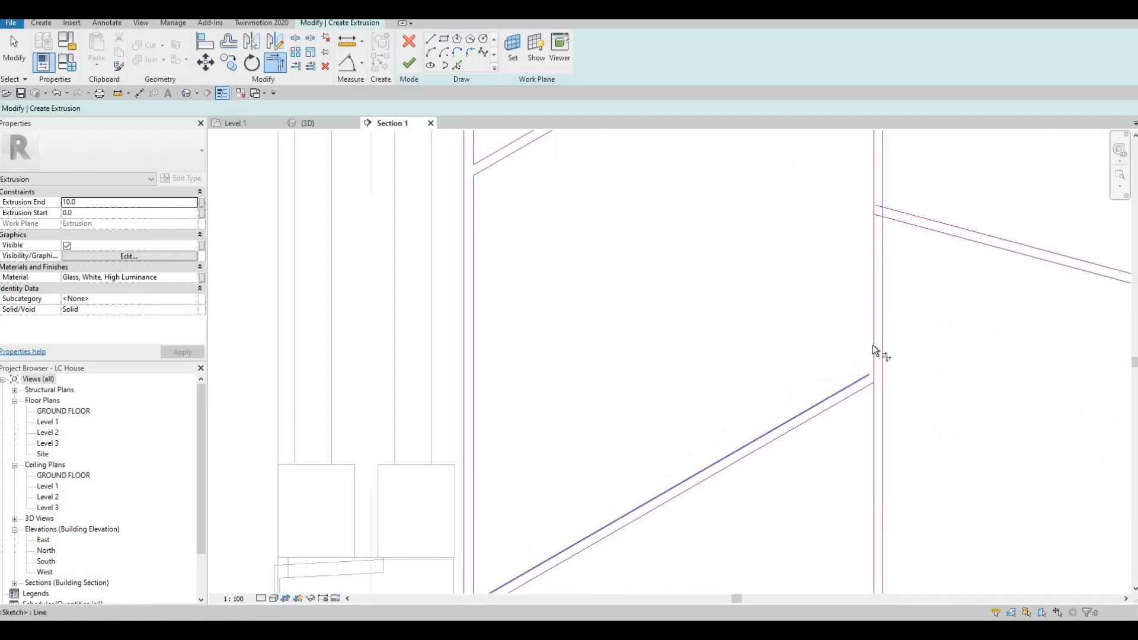
left_click(863, 390)
left_click(874, 415)
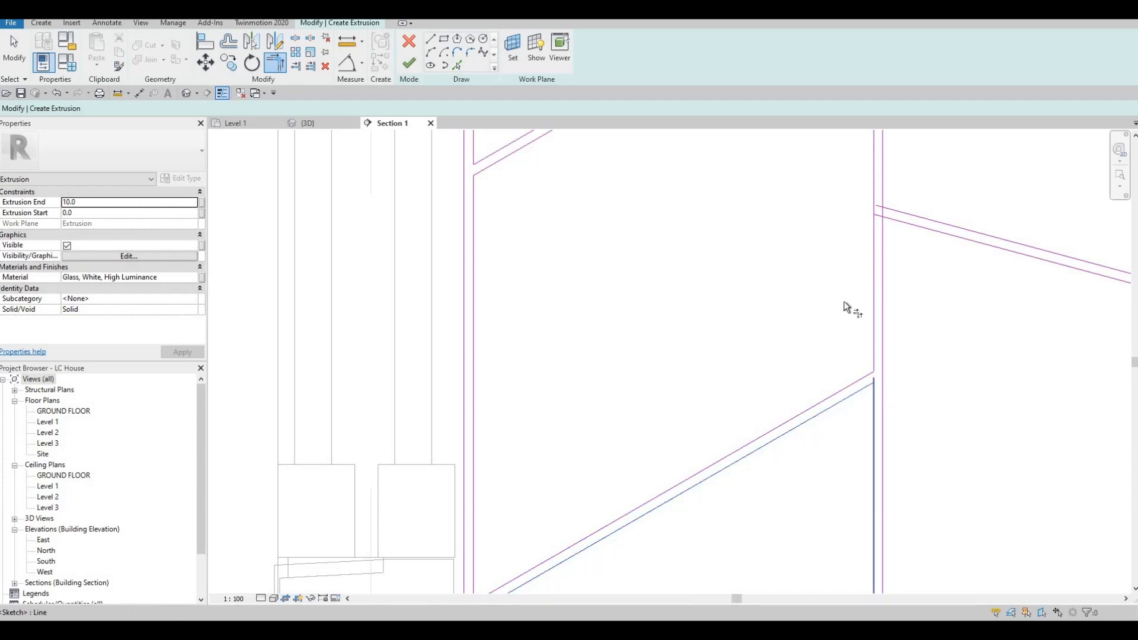
Trim the lower ends of the first strip's lowest sloping pair to corners with the inner bottom boundary line, and close that boundary's left corner.
mouse_move(651, 470)
middle_mouse_down()
mouse_move(672, 408)
mouse_move(745, 331)
middle_mouse_up()
scroll(744, 331, "down", 2)
left_click(680, 396)
scroll(660, 413, "up", 2)
left_click(661, 414)
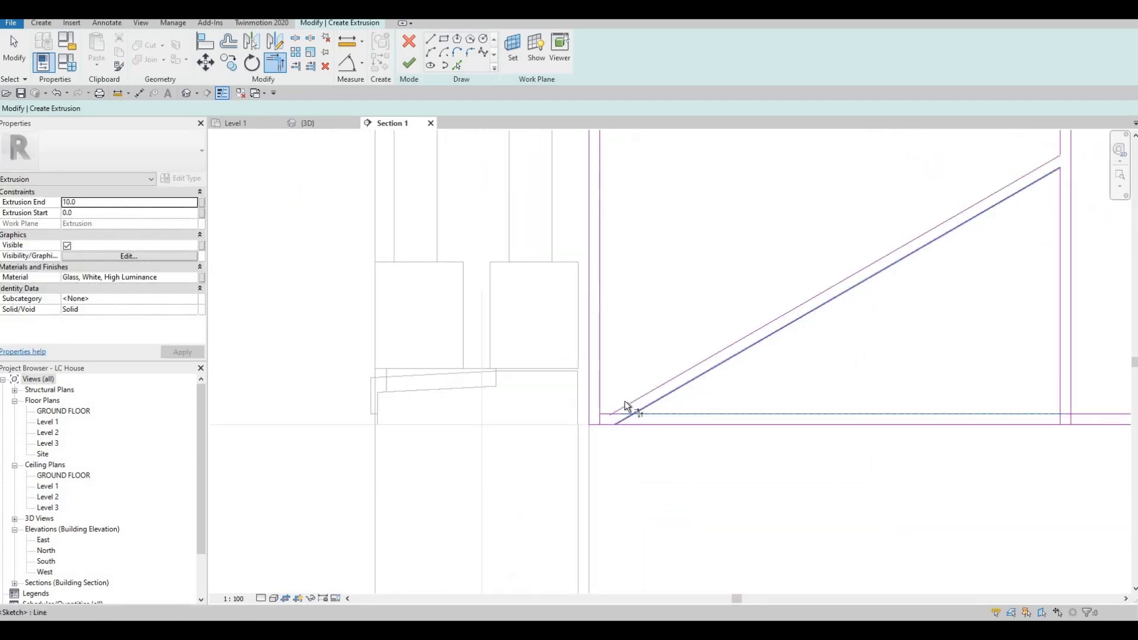
scroll(607, 413, "up", 2)
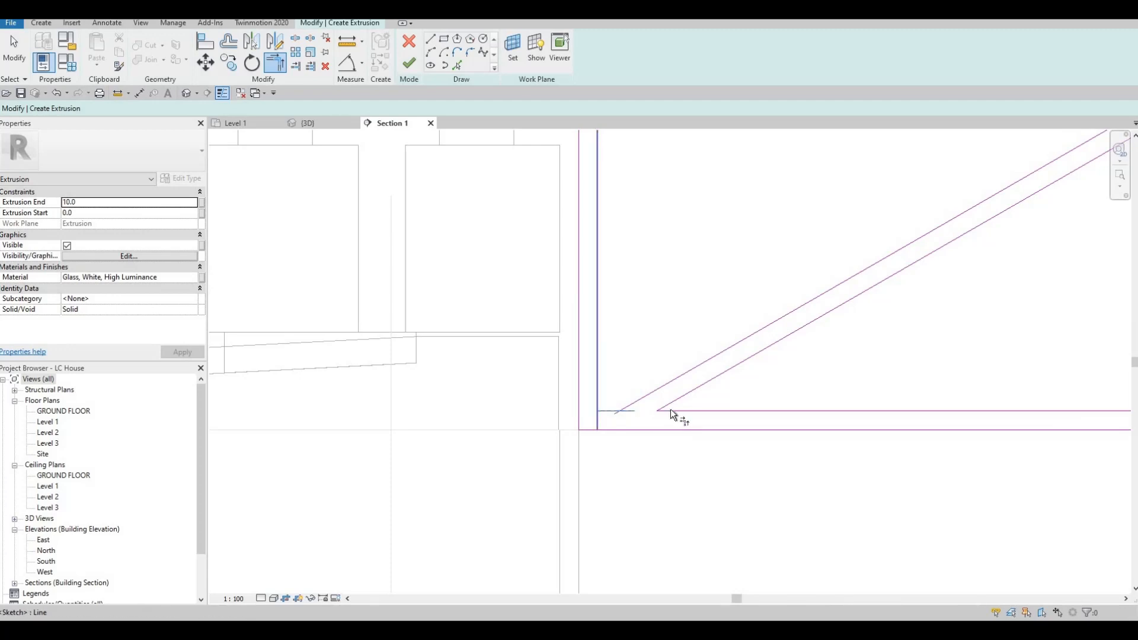
left_click(632, 399)
scroll(641, 391, "down", 2)
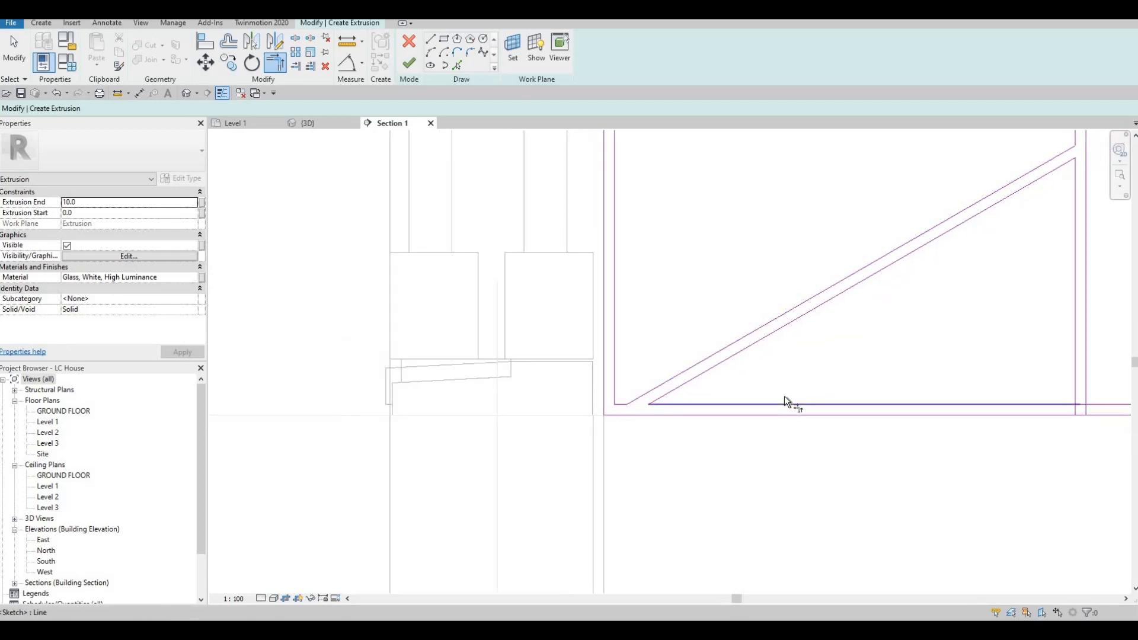
Trim the inner bottom boundary line to corners with both divider lines between the first and second strips.
middle_click_drag(1059, 399, 783, 389)
scroll(783, 389, "down", 2)
scroll(784, 389, "up", 2)
left_click(783, 389)
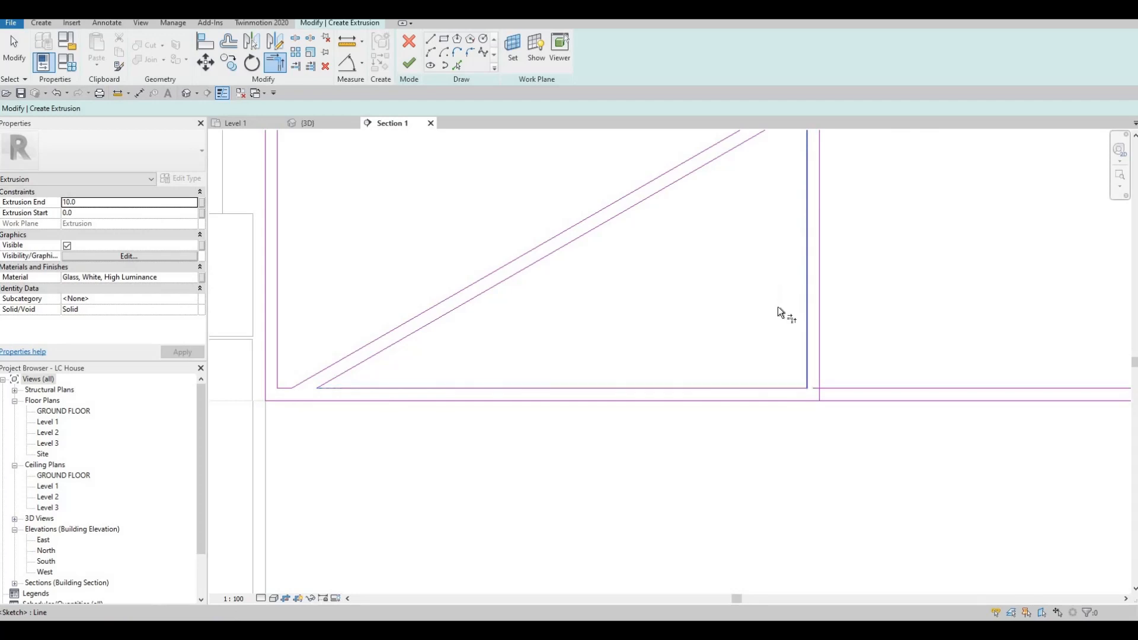
scroll(778, 308, "down", 2)
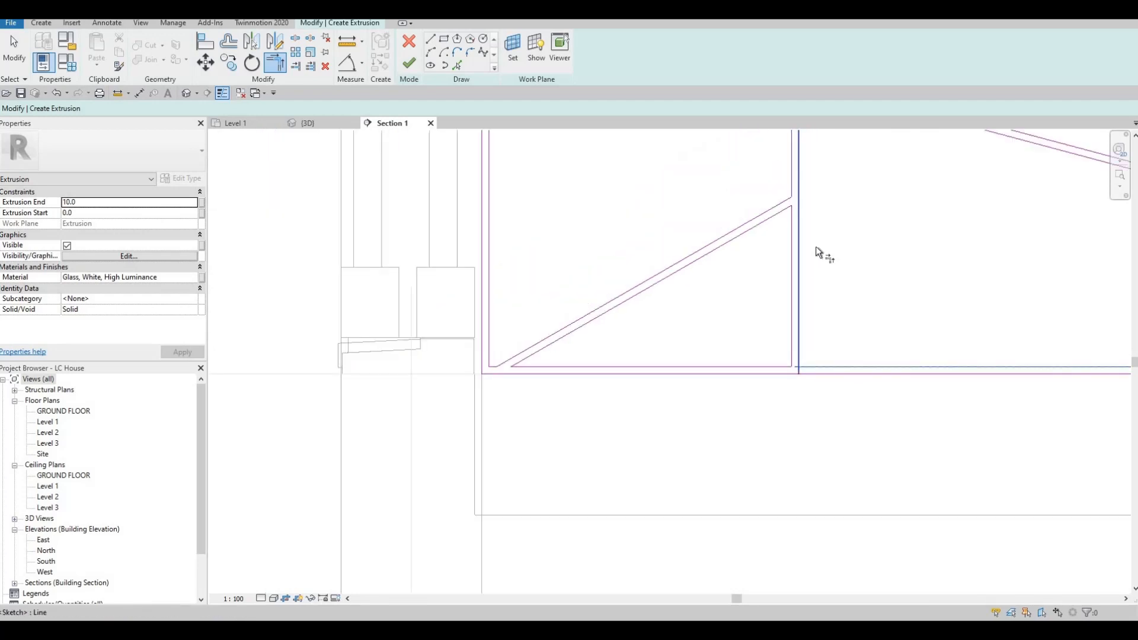
left_click(802, 252)
Trim both lines of the second strip's lowest sloping pair to corners with its left divider line.
middle_click_drag(794, 193, 789, 400)
scroll(798, 291, "up", 2)
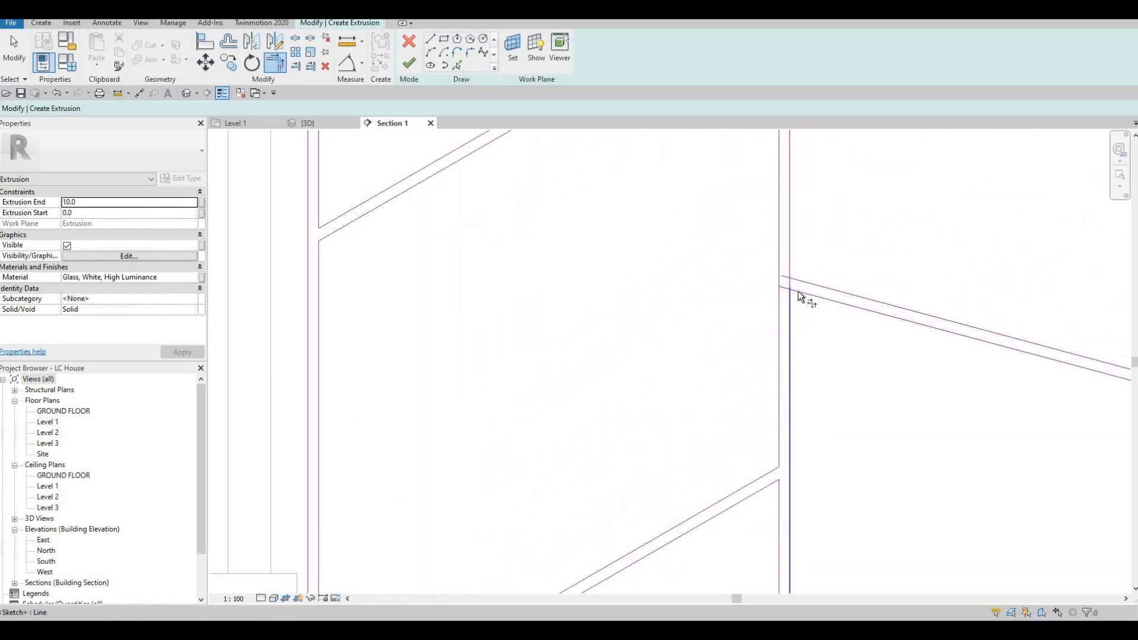
left_click(799, 289)
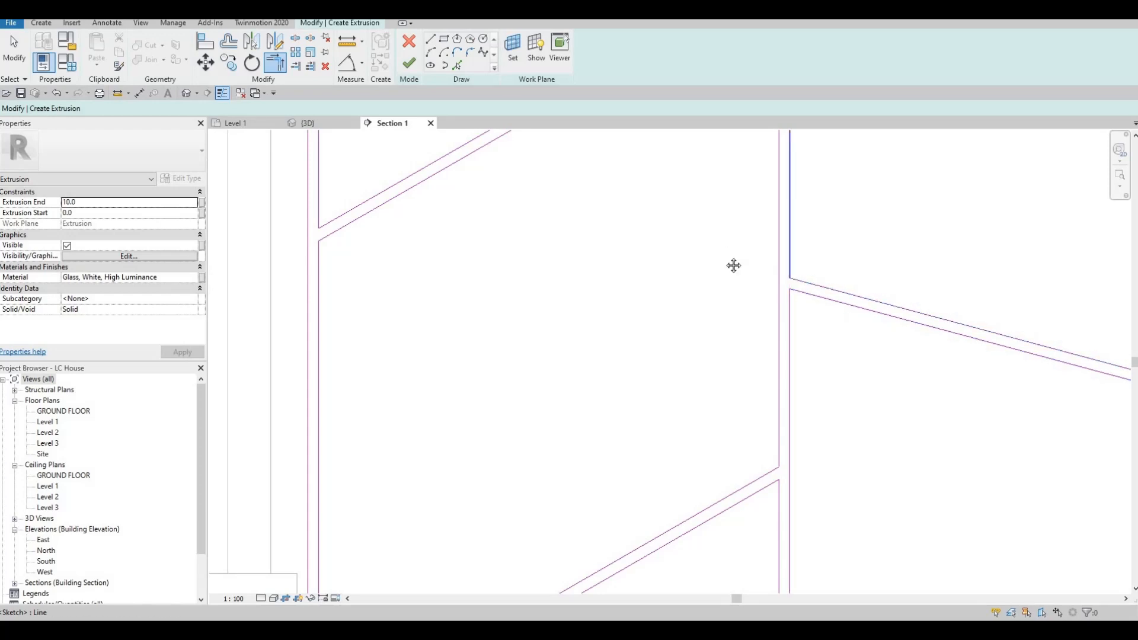
Trim the second strip's second sloping pair from the bottom to corners with its left divider line.
scroll(753, 267, "down", 2)
middle_click_drag(752, 302, 746, 415)
middle_click_drag(753, 234, 734, 347)
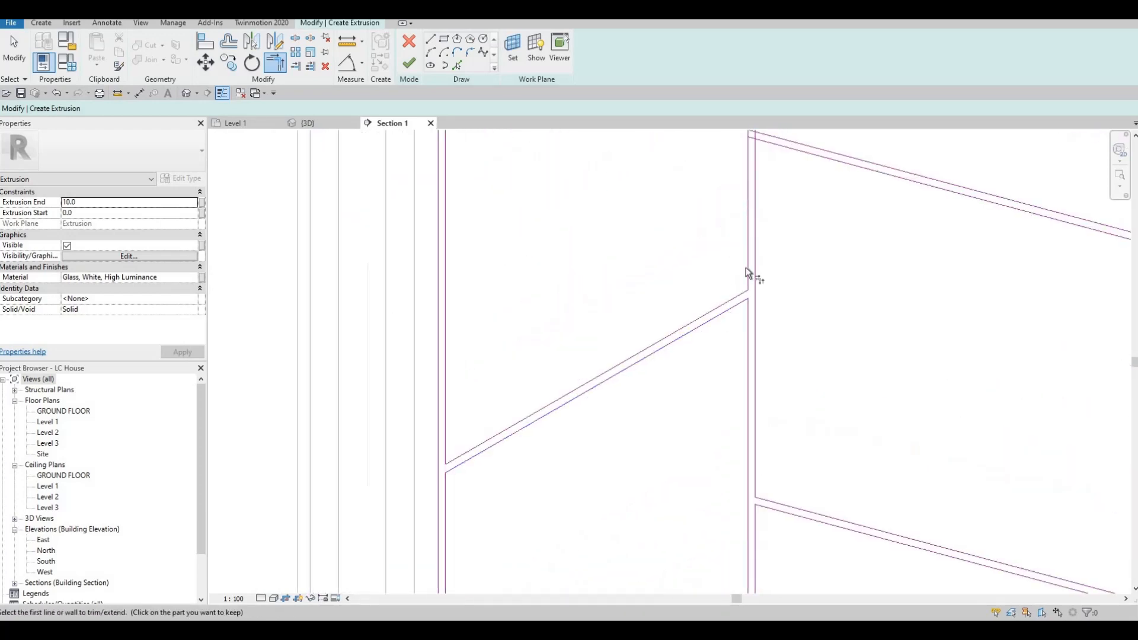
middle_click_drag(760, 144, 762, 242)
scroll(762, 242, "up", 1)
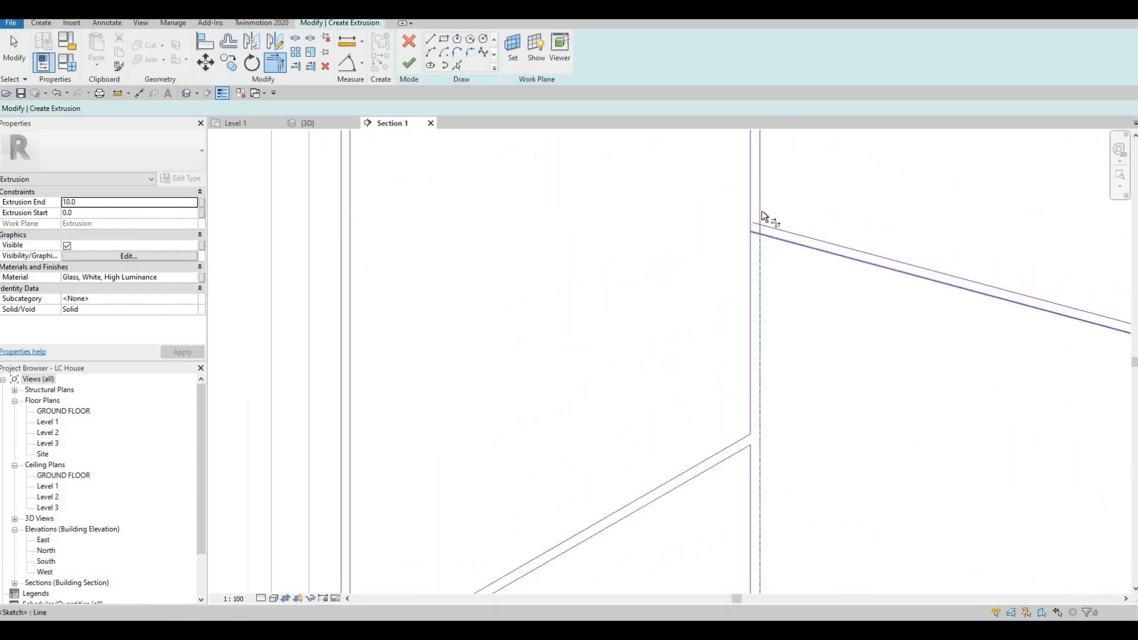
Trim both ends of the first strip's second sloping pair from the top to corners with the inner boundary line and the adjacent divider line.
scroll(689, 263, "down", 4)
middle_click_drag(529, 179, 486, 272)
scroll(492, 277, "up", 3)
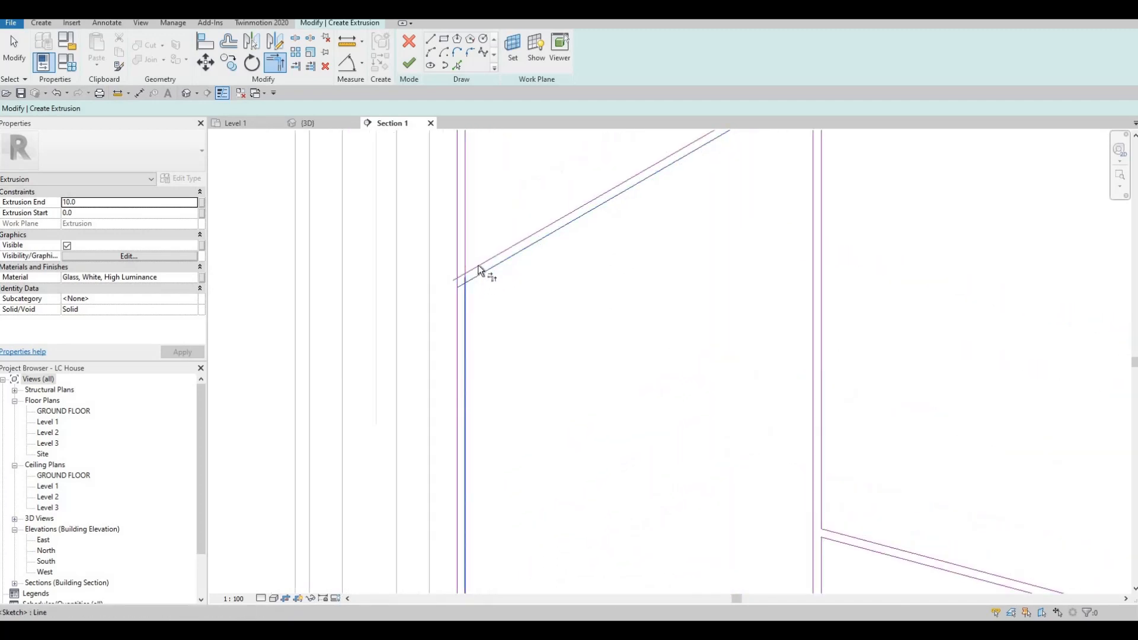
left_click(479, 266)
left_click(466, 249)
scroll(778, 253, "up", 5)
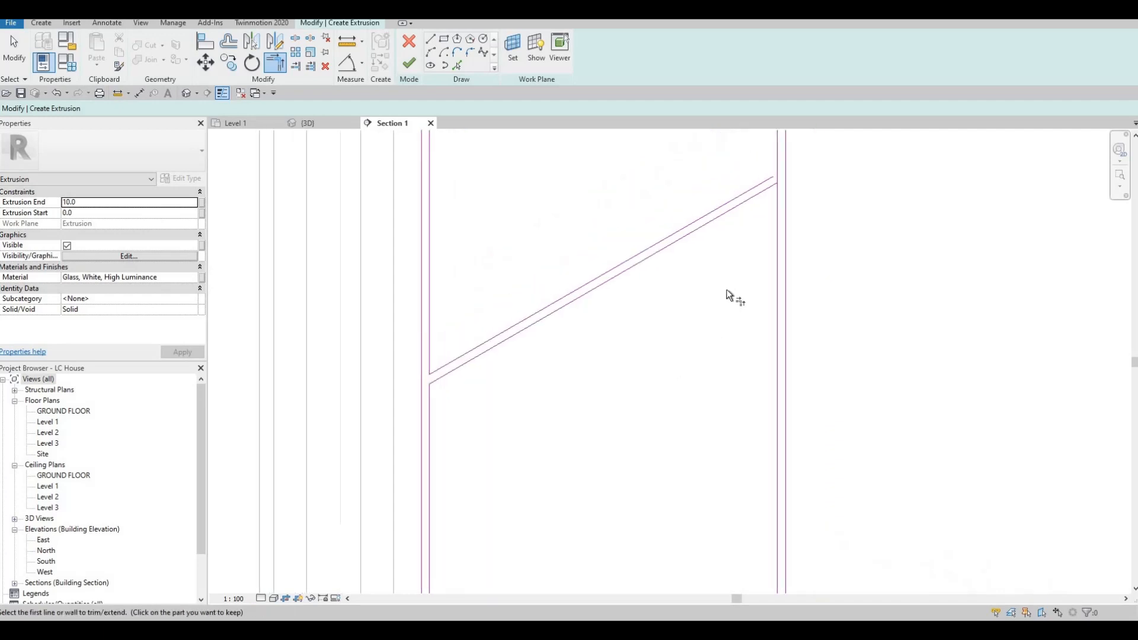
left_click(780, 246)
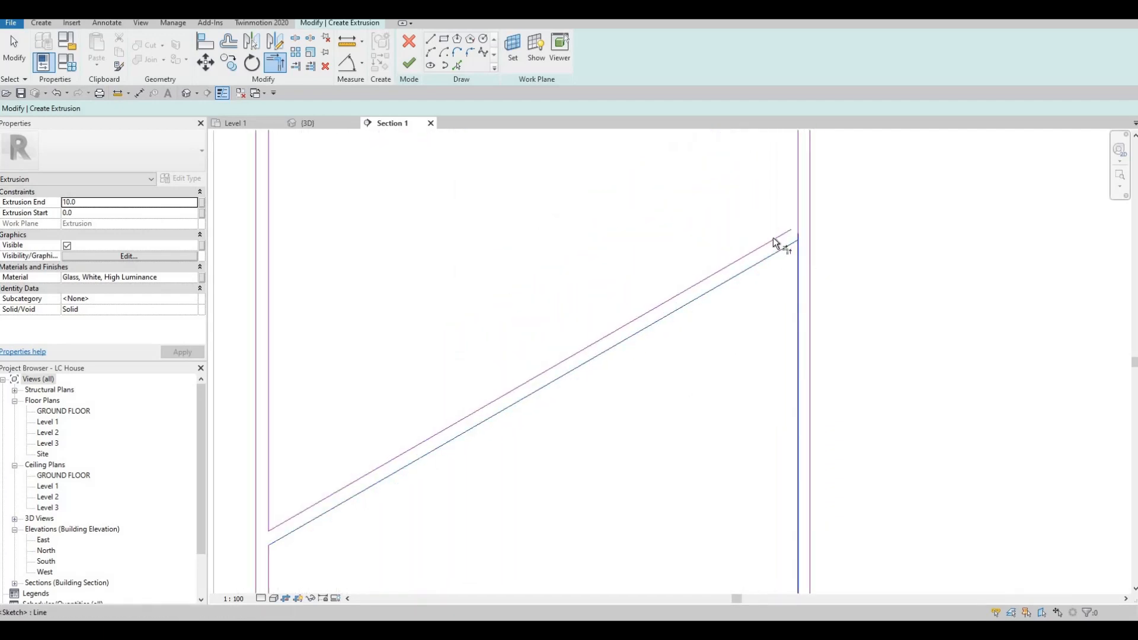
left_click(796, 212)
scroll(707, 212, "down", 5)
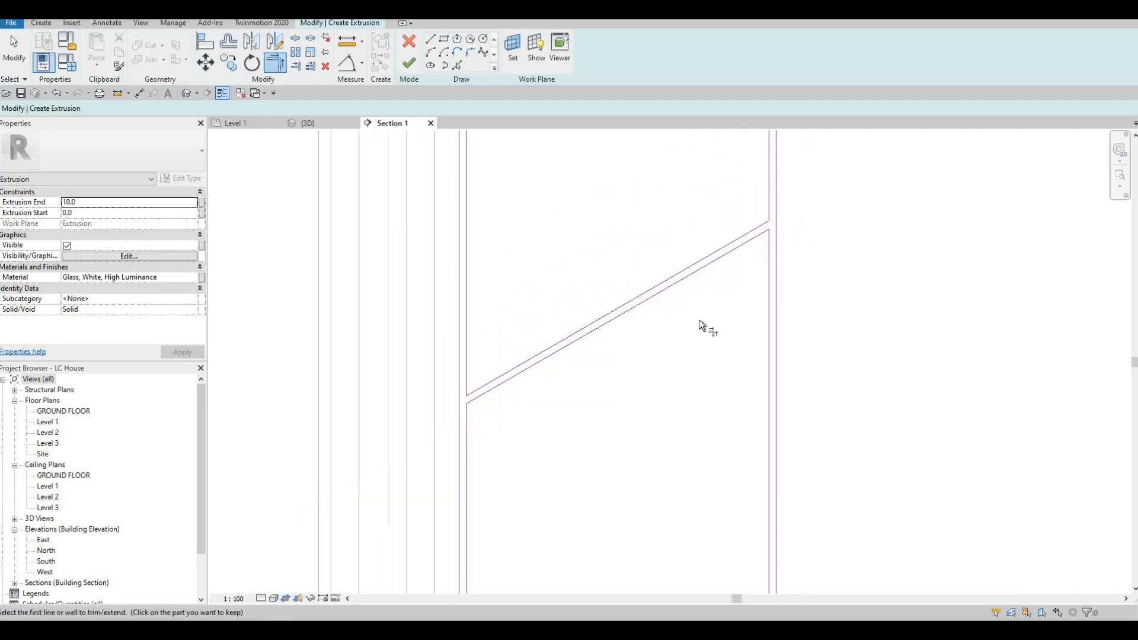
Trim the second strip's third sloping pair from the bottom to corners with its left divider line.
scroll(728, 262, "up", 3)
scroll(727, 262, "up", 2)
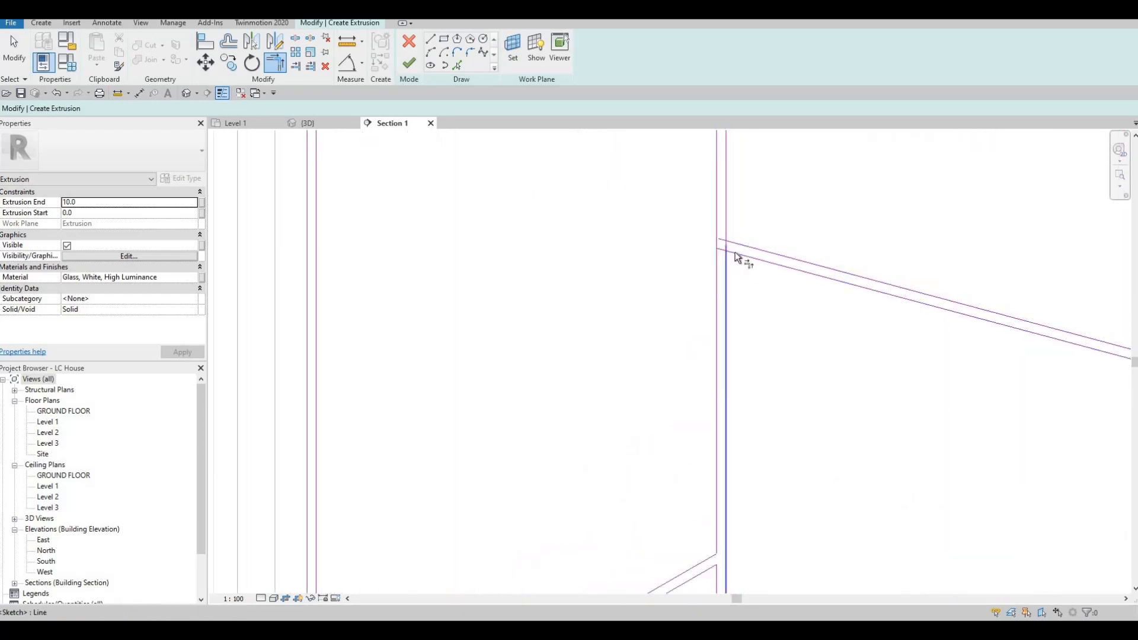
left_click(735, 252)
left_click(725, 229)
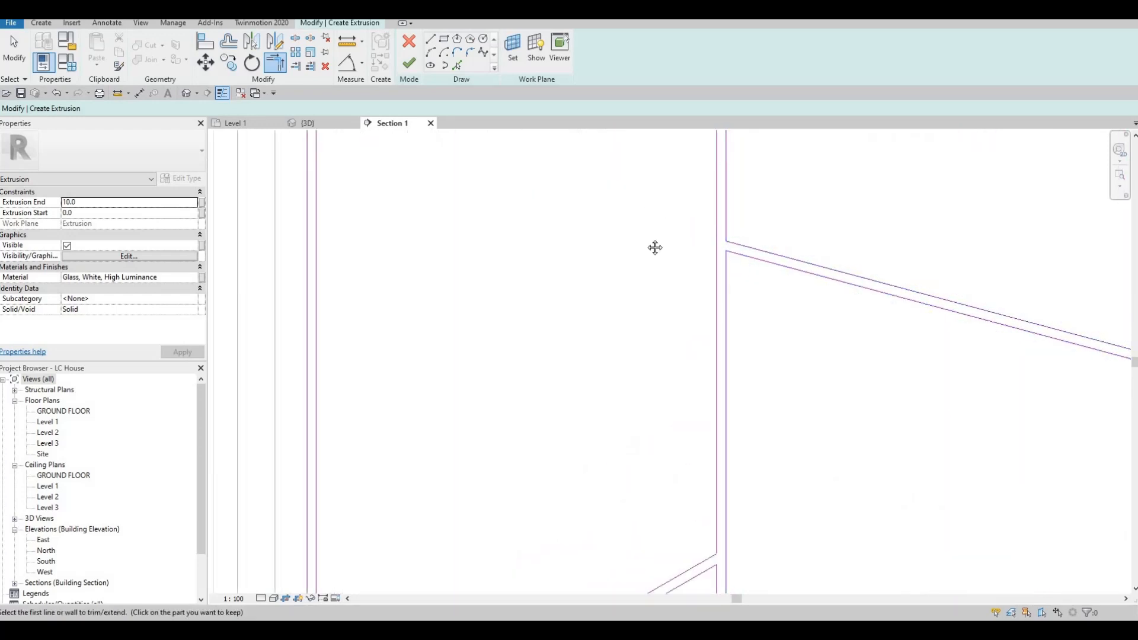
Trim the first strip's topmost sloping pair to corners with the inner vertical boundary line.
scroll(654, 247, "down", 3)
middle_click_drag(620, 313, 607, 424)
middle_click_drag(520, 203, 511, 275)
scroll(510, 275, "up", 3)
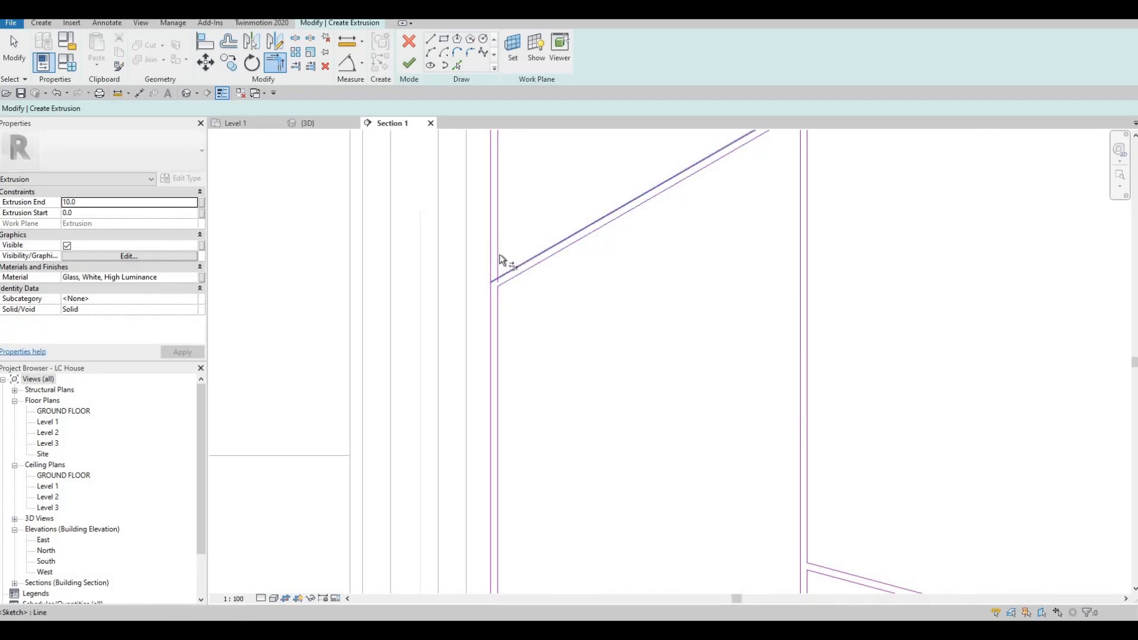
Trim both lines of the rising diagonal strip in the first bay to the near edge of the first vertical divider.
middle_click_drag(794, 132, 728, 245)
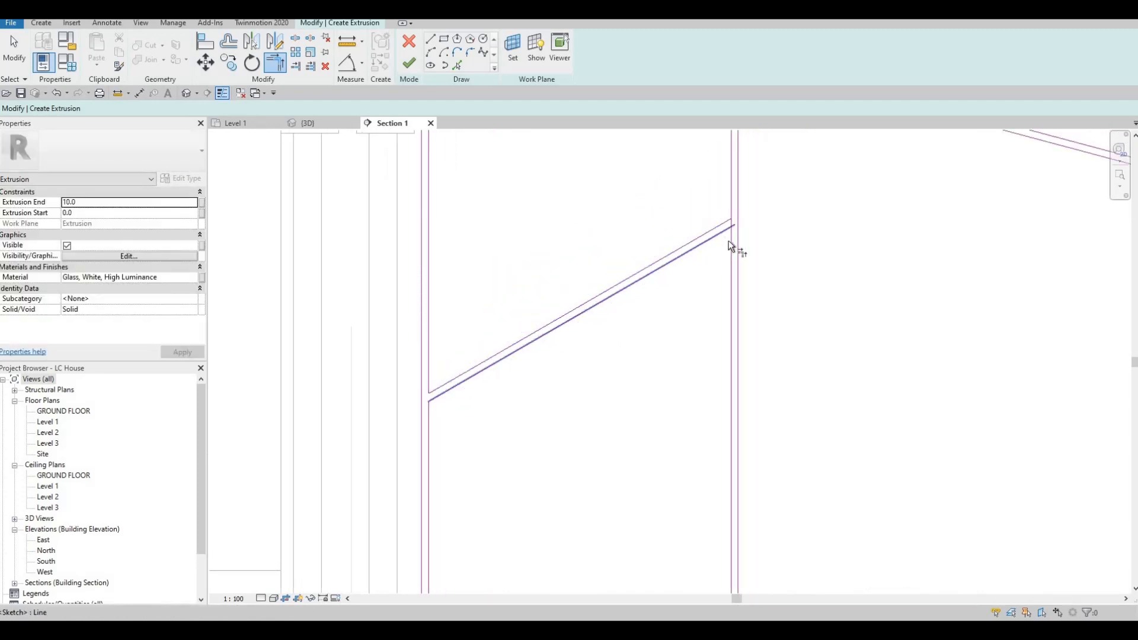
left_click(730, 242)
left_click(724, 224)
left_click(732, 207)
Trim the second bay's uppermost falling strip to the first divider's right edge, and that edge to the top rail's inner line.
middle_click_drag(712, 158, 687, 315)
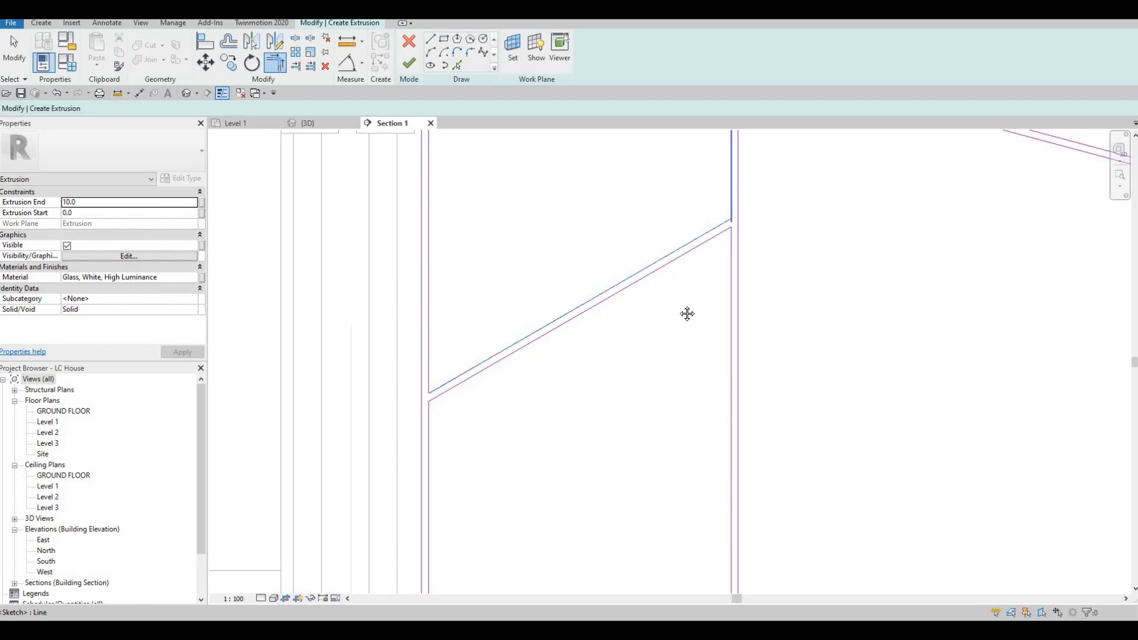
scroll(731, 272, "up", 1)
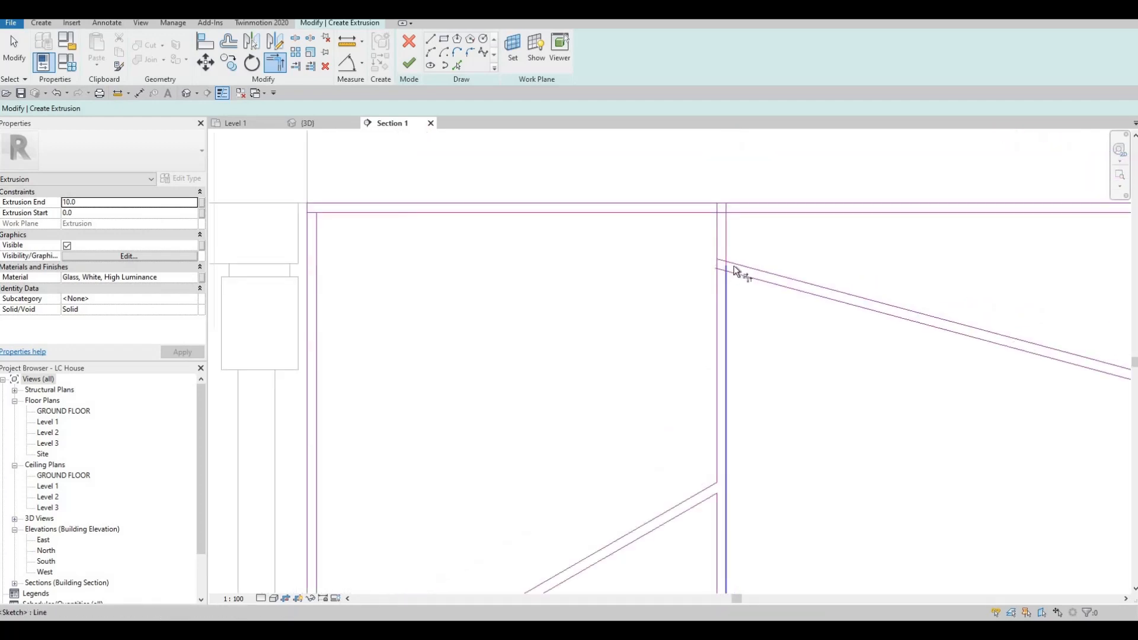
left_click(730, 261)
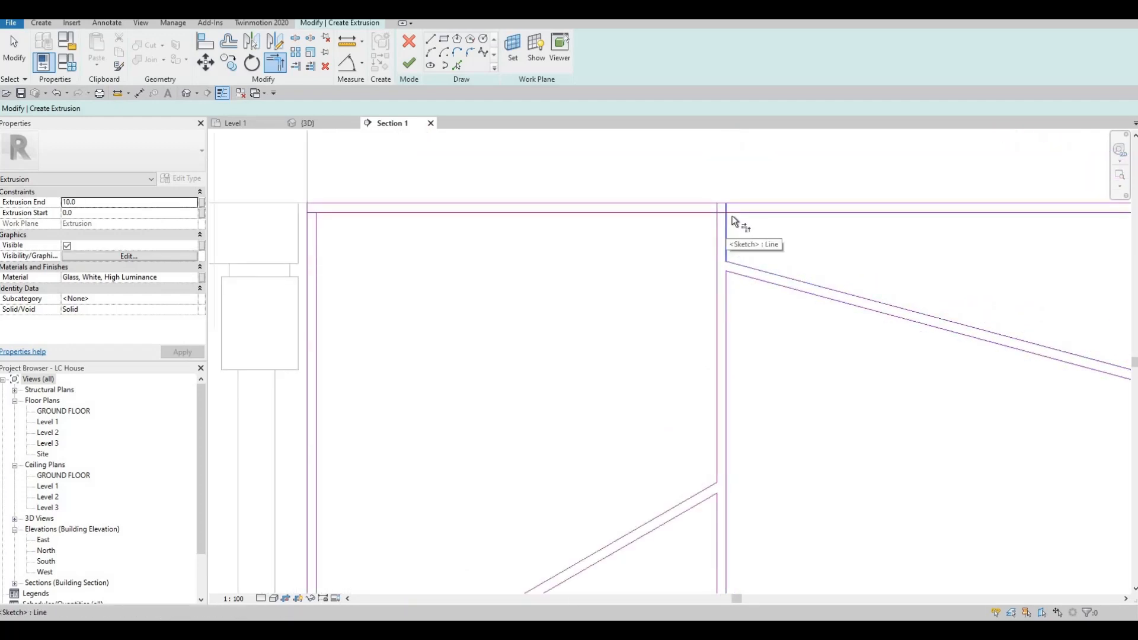
left_click(727, 224)
Trim the top rail's inner line in the first bay to the divider edge and to the frame's inner left edge.
left_click(717, 223)
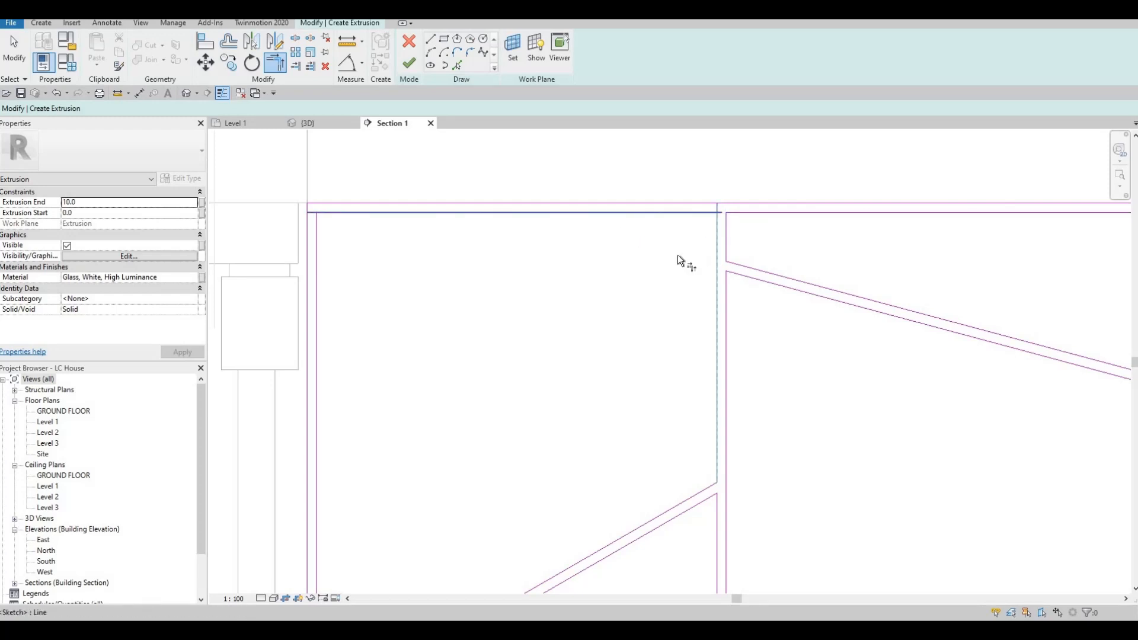
left_click(674, 213)
middle_click_drag(376, 236, 541, 242)
left_click(481, 230)
left_click(495, 219)
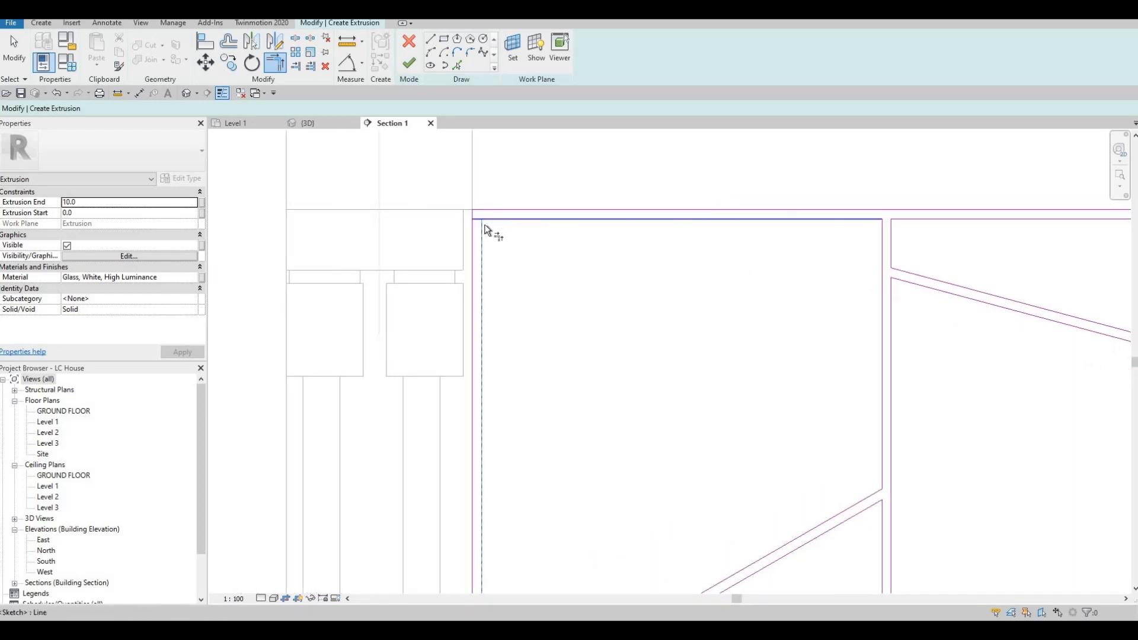
Trim the top rail's inner line to the edges of the second vertical divider.
scroll(483, 223, "down", 3)
scroll(825, 226, "up", 3)
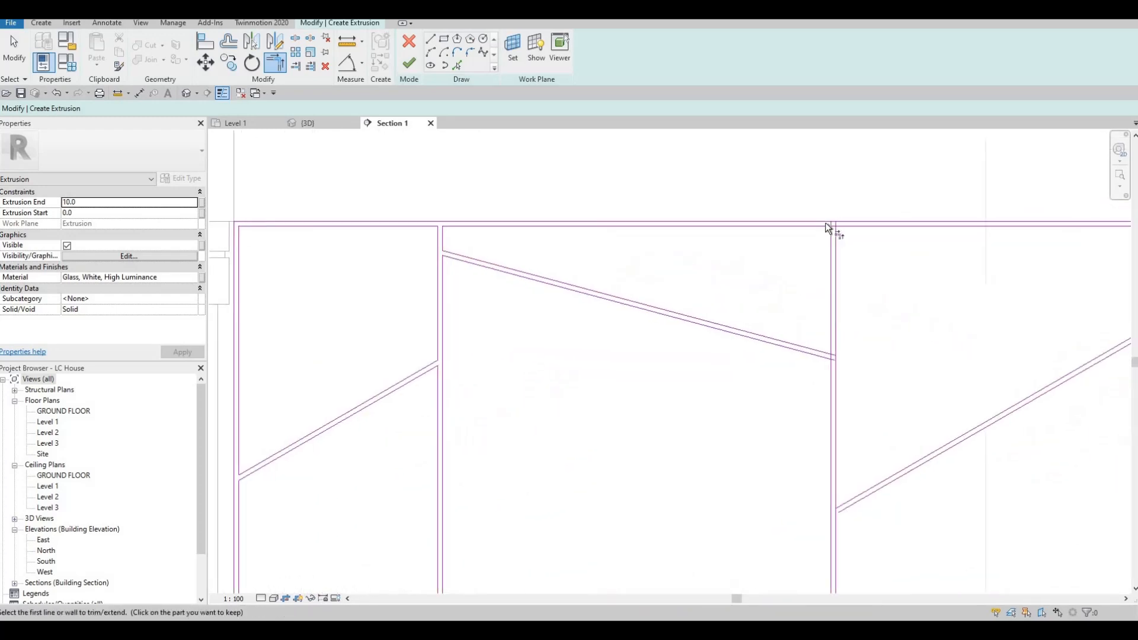
left_click(855, 230)
left_click(864, 221)
Trim both lines of the second bay's uppermost falling strip to the left edge of the second divider.
scroll(819, 315, "down", 2)
scroll(821, 314, "up", 4)
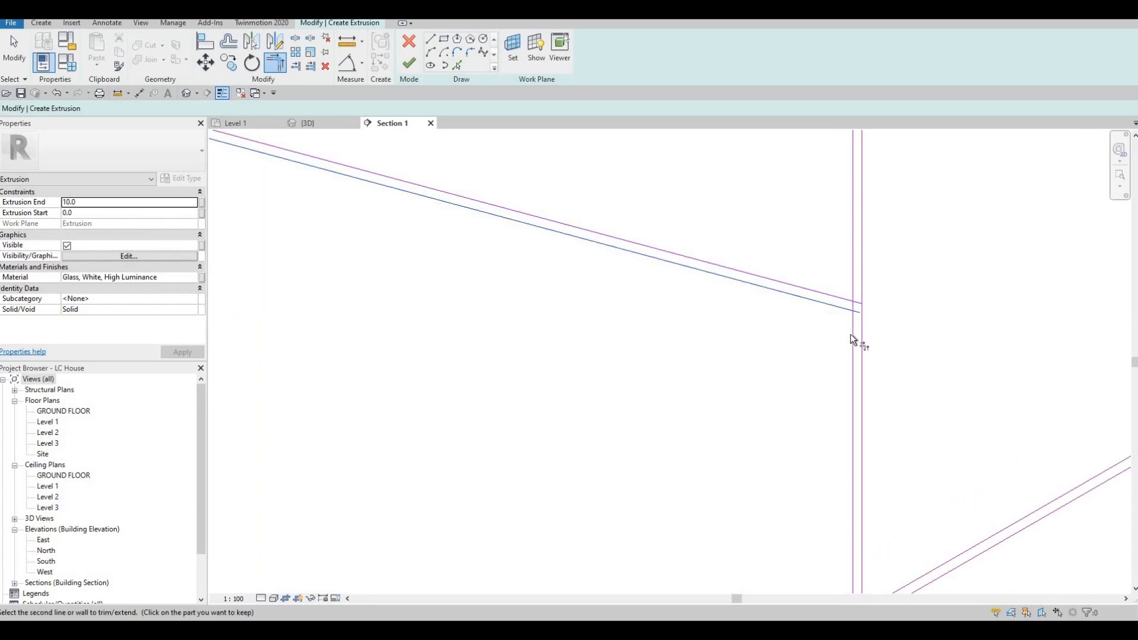
left_click(852, 335)
left_click(835, 297)
left_click(840, 343)
Trim both lines of the third bay's uppermost rising strip to the right edge of the second divider.
scroll(835, 374, "down", 3)
scroll(818, 373, "up", 4)
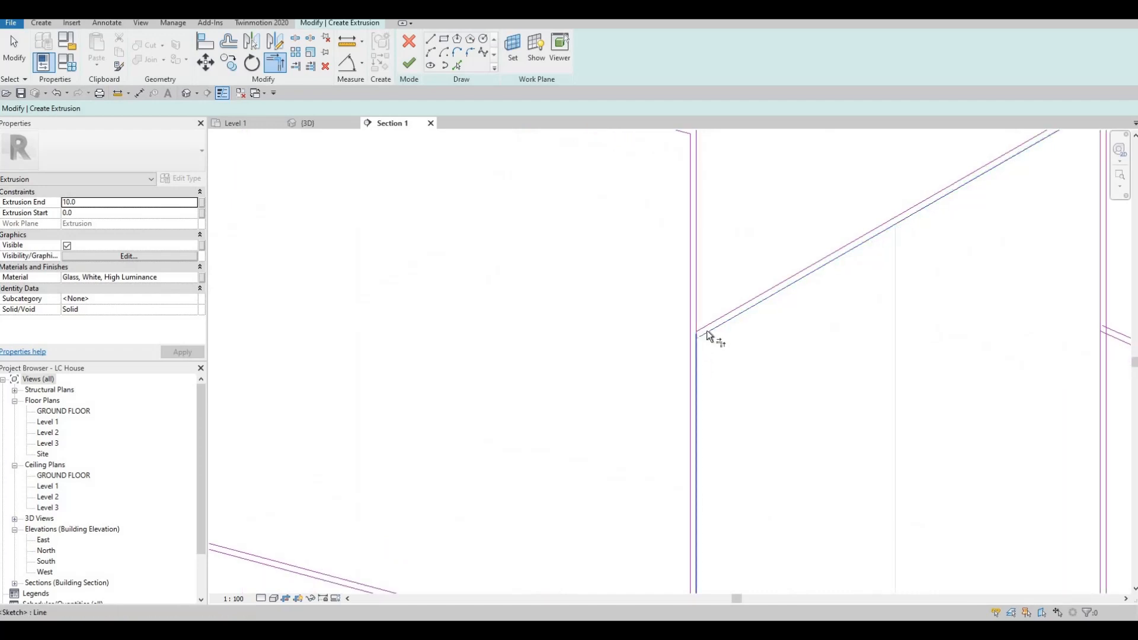
left_click(729, 306)
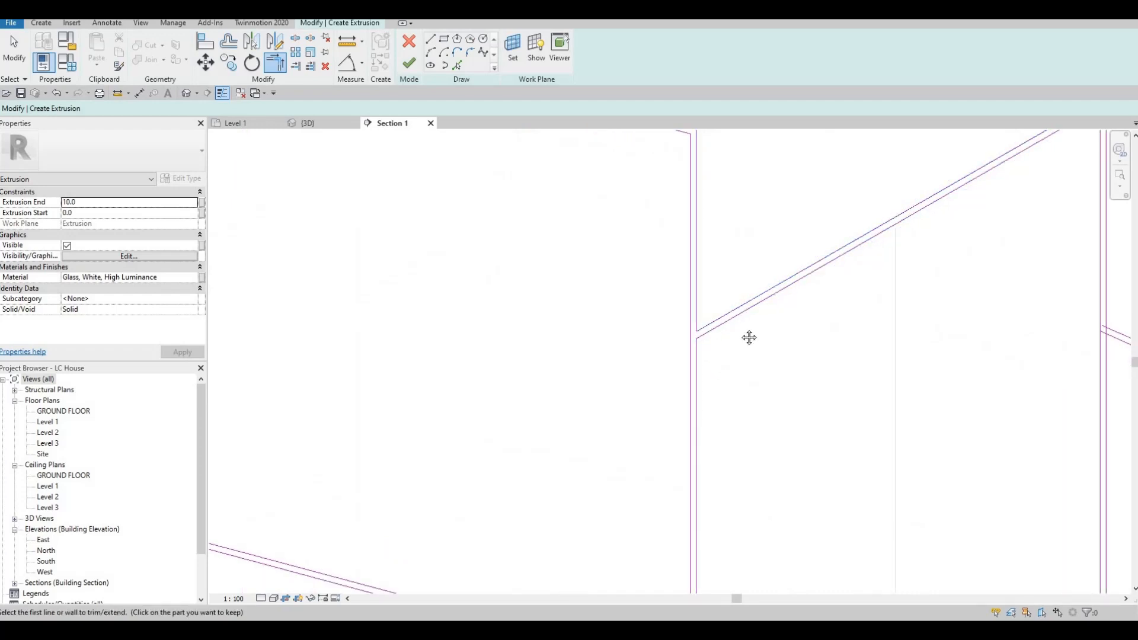
Trim both lines of the second falling strip from the top in the second bay to the second divider's left edge.
scroll(746, 287, "down", 2)
middle_click_drag(749, 338, 747, 227)
middle_click_drag(711, 338, 714, 237)
scroll(715, 249, "down", 1)
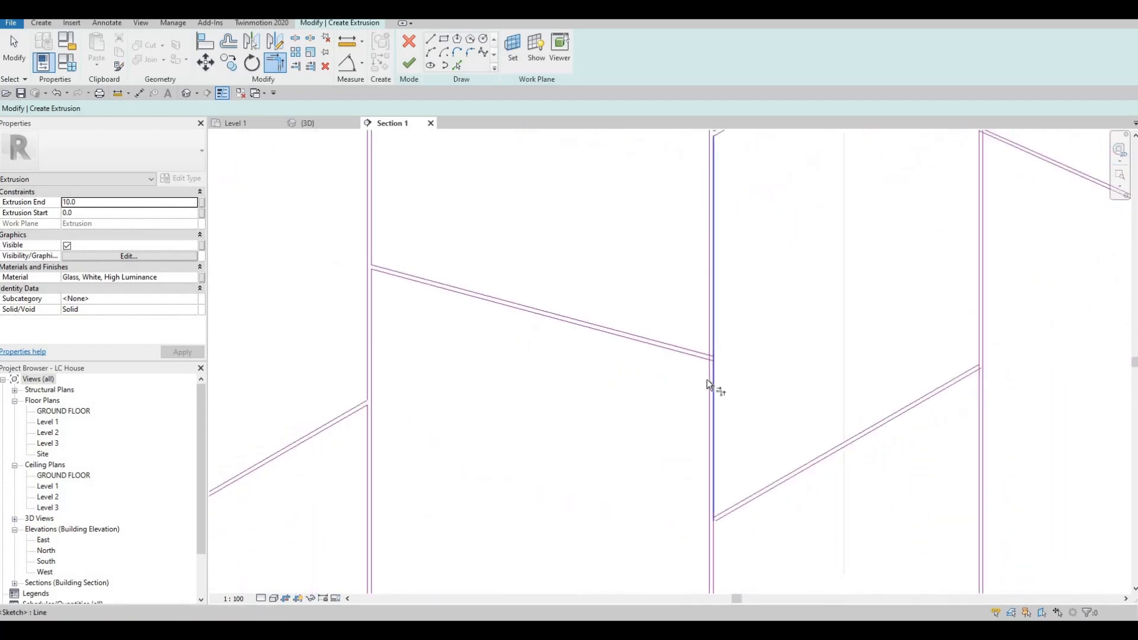
key("F1")
key("F1")
scroll(706, 349, "up", 2)
scroll(706, 348, "up", 2)
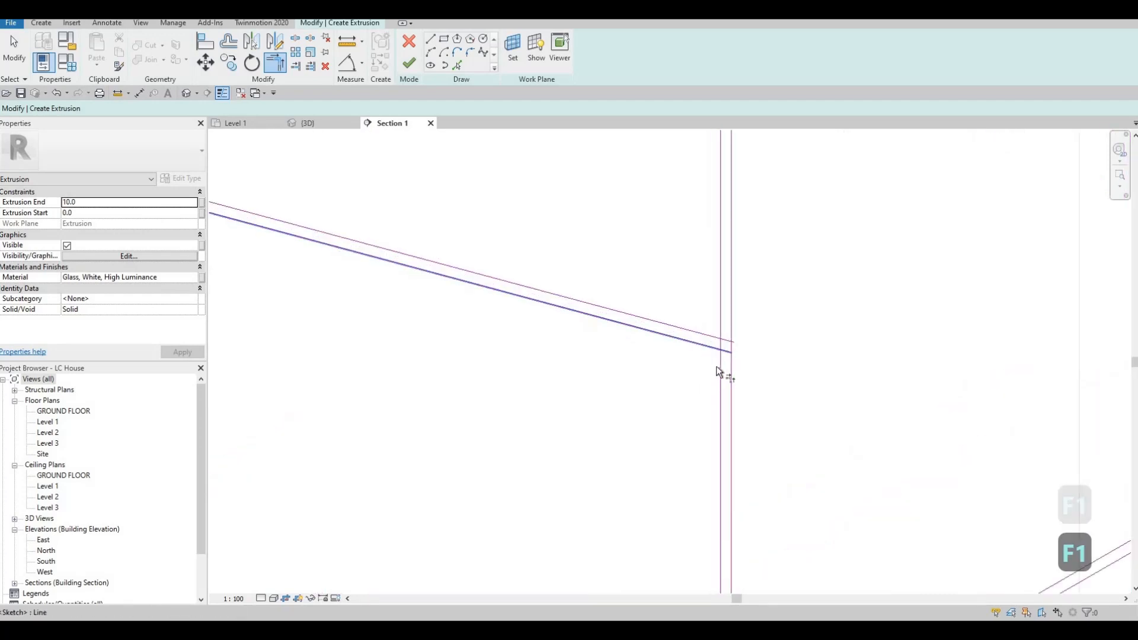
left_click(723, 320)
left_click(706, 328)
Trim both lines of the third bay's middle rising strip to the right edge of the second divider.
scroll(711, 329, "down", 4)
scroll(717, 329, "up", 5)
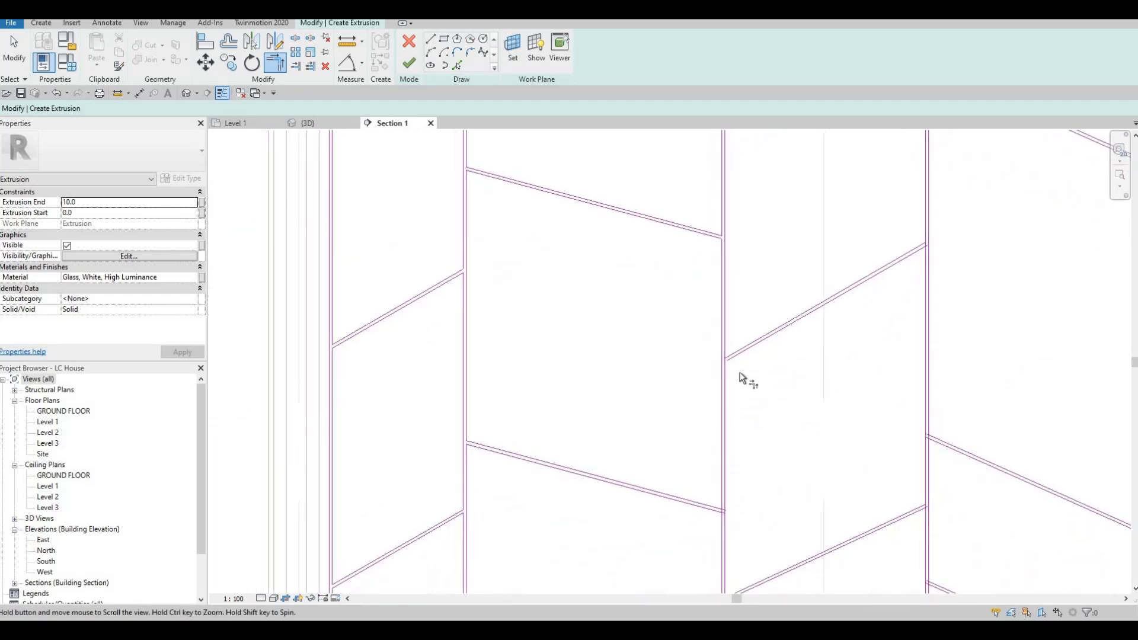
left_click(697, 355)
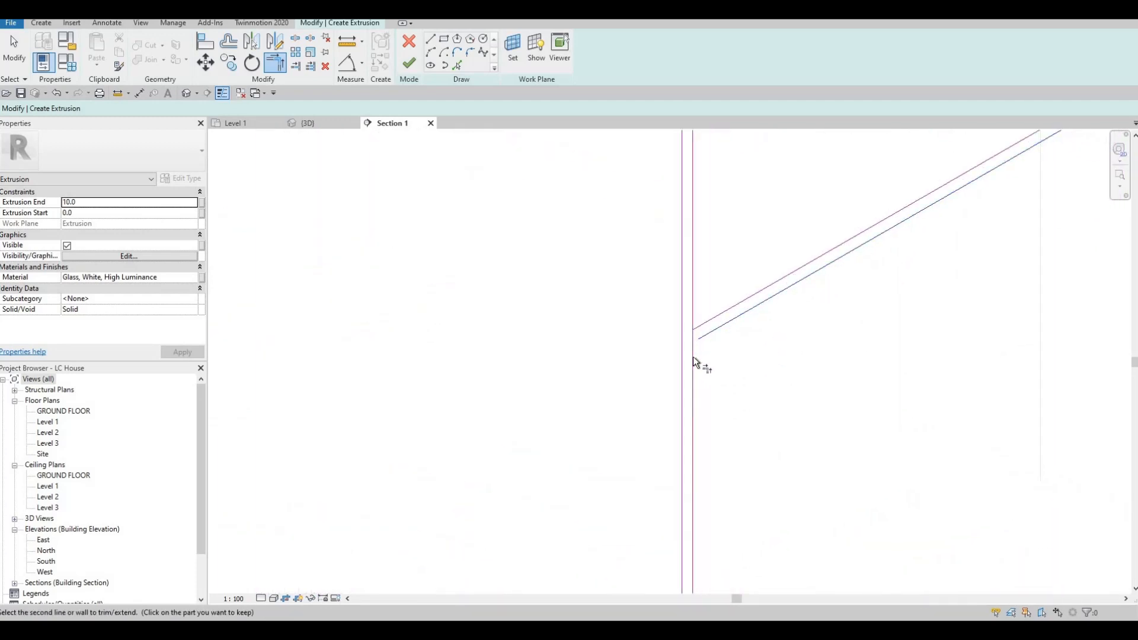
left_click(693, 329)
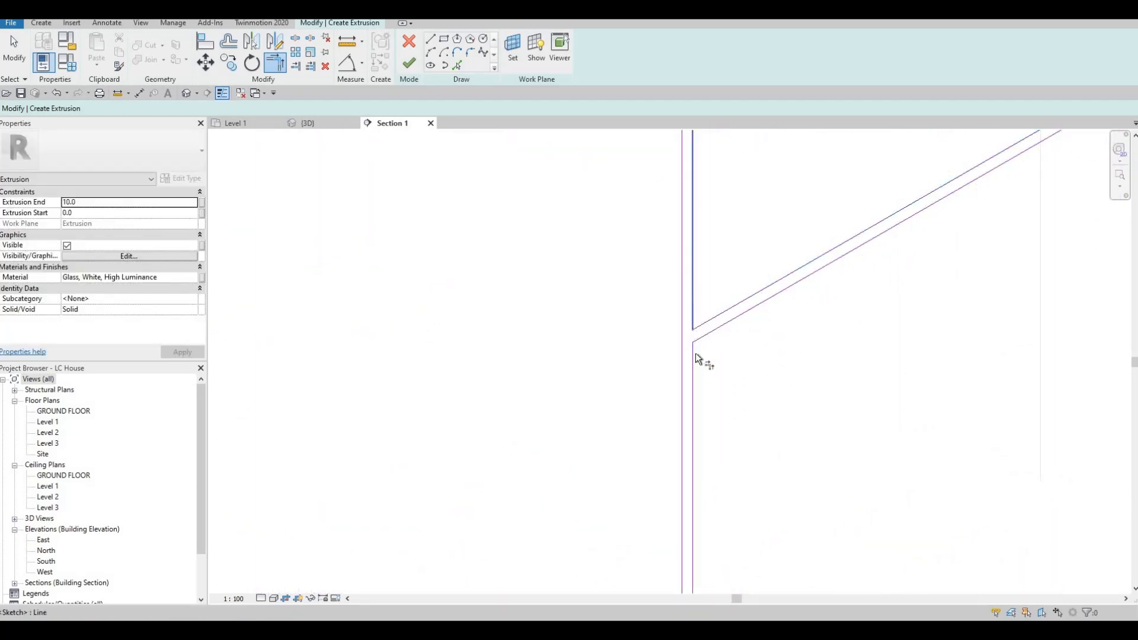
Trim both lines of the third falling strip from the top in the second bay to the second divider's left edge.
scroll(695, 365, "down", 4)
scroll(687, 378, "up", 4)
scroll(687, 395, "up", 2)
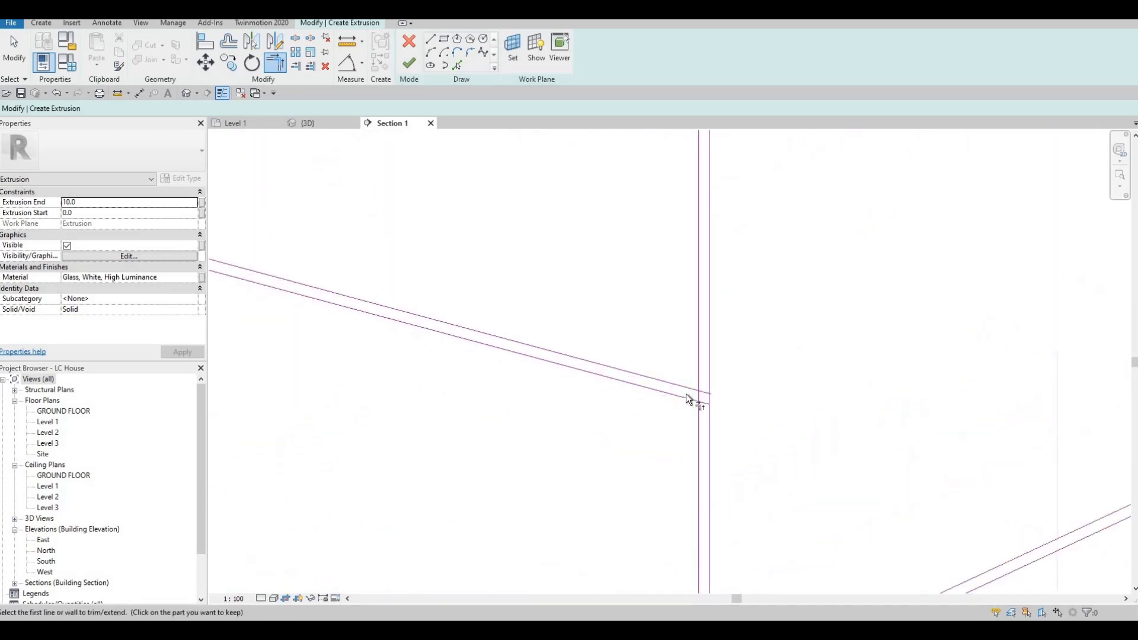
left_click(695, 366)
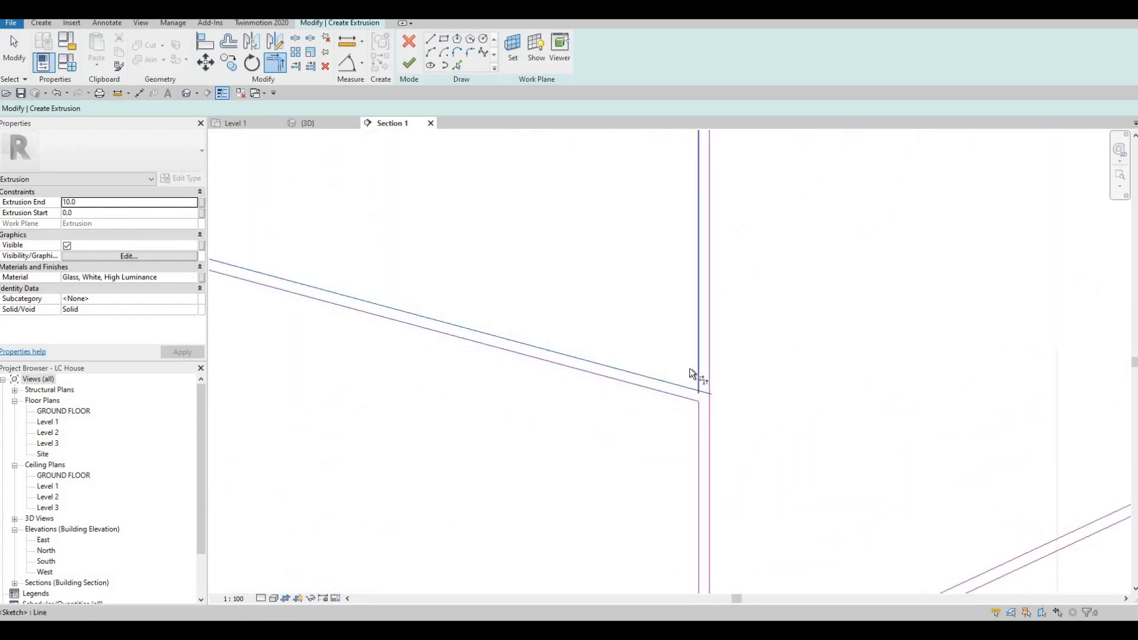
Trim both lines of the third bay's lowest rising strip to the right edge of the second divider.
scroll(709, 386, "down", 5)
middle_click_drag(707, 447, 706, 373)
scroll(709, 379, "up", 2)
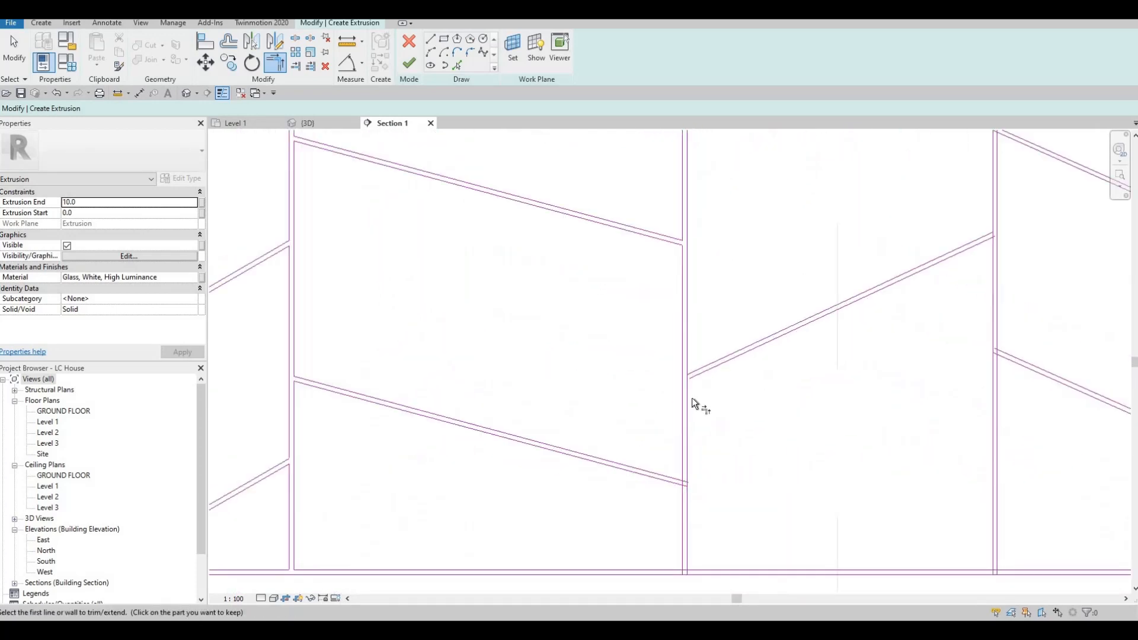
key("Escape")
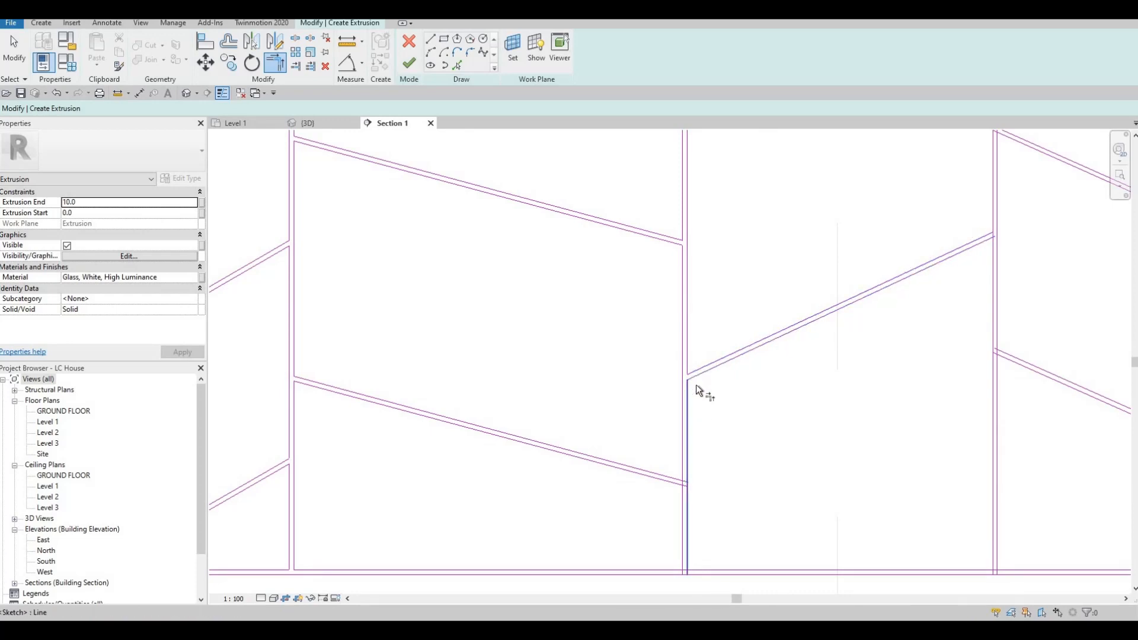
Trim both lines of the second bay's lowest falling strip to the left edge of the second divider.
scroll(697, 385, "down", 4)
scroll(695, 401, "up", 6)
left_click(703, 401)
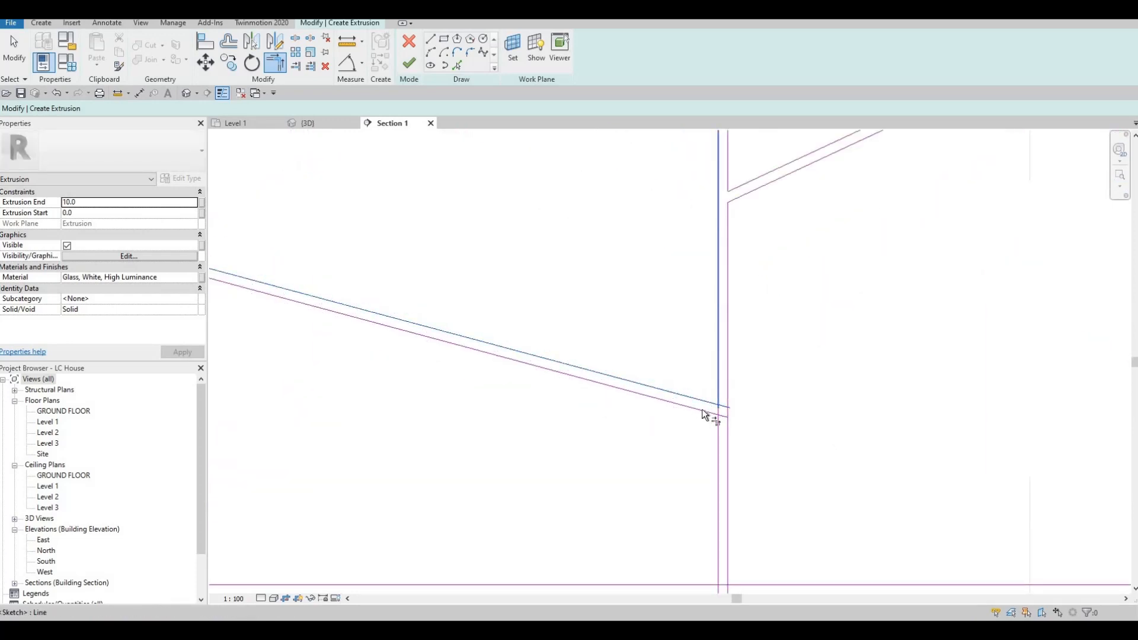
left_click(702, 409)
Trim the bottom rail's inner line to both edges of the second and third vertical dividers.
scroll(669, 359, "down", 4)
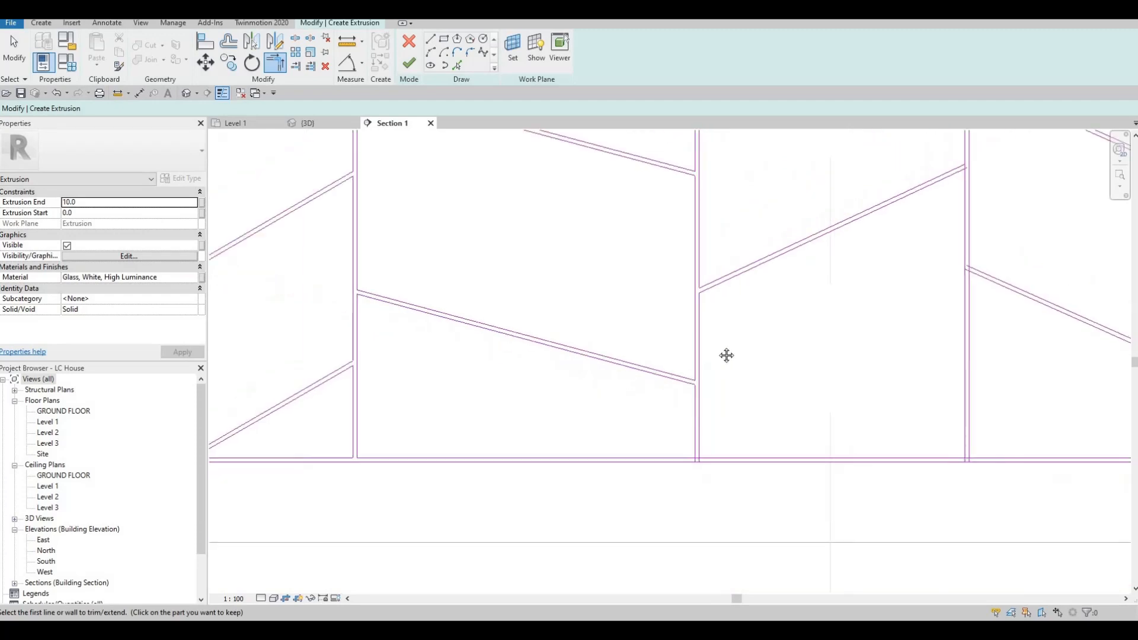
scroll(646, 332, "up", 3)
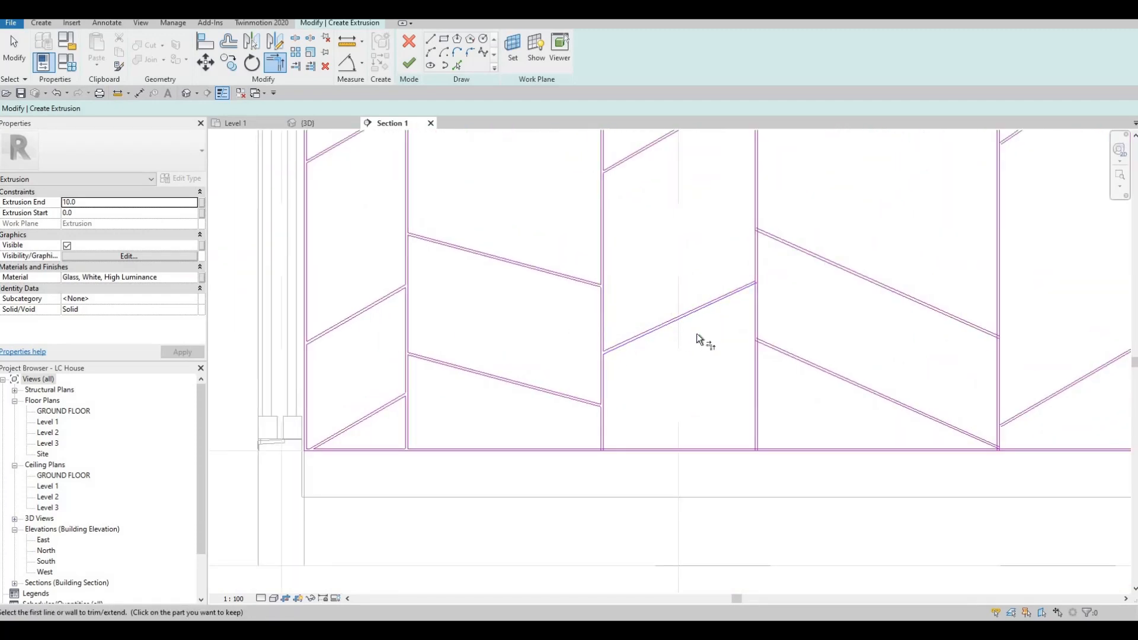
scroll(719, 358, "up", 4)
scroll(717, 363, "up", 2)
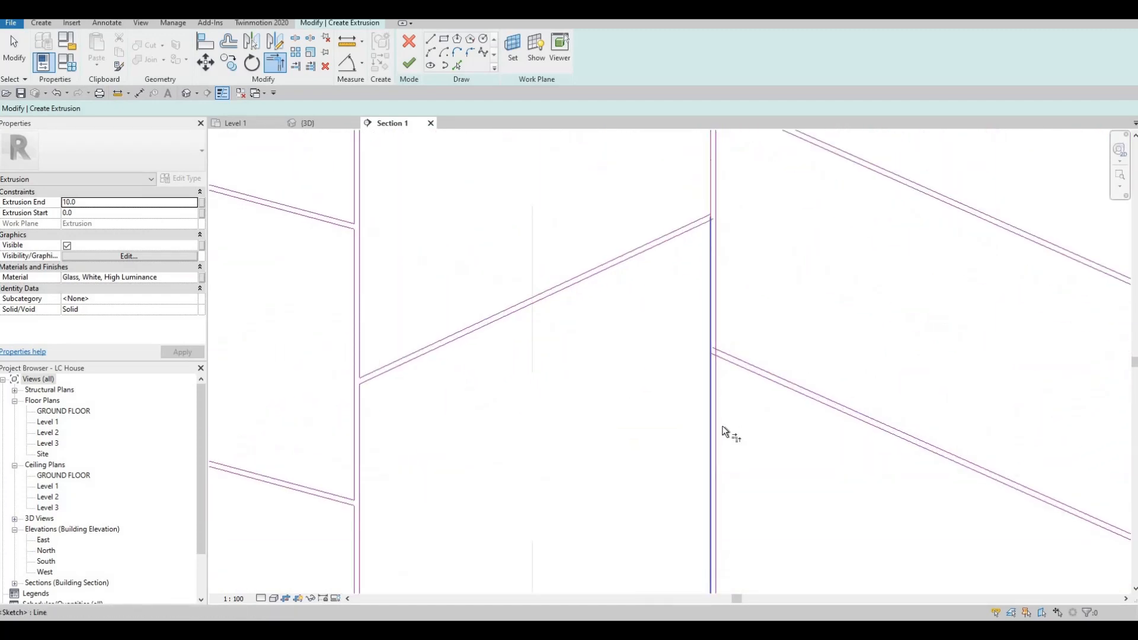
scroll(721, 427, "down", 3)
middle_click_drag(632, 533, 644, 420)
scroll(721, 425, "up", 3)
middle_click_drag(379, 431, 541, 406)
scroll(542, 407, "up", 4)
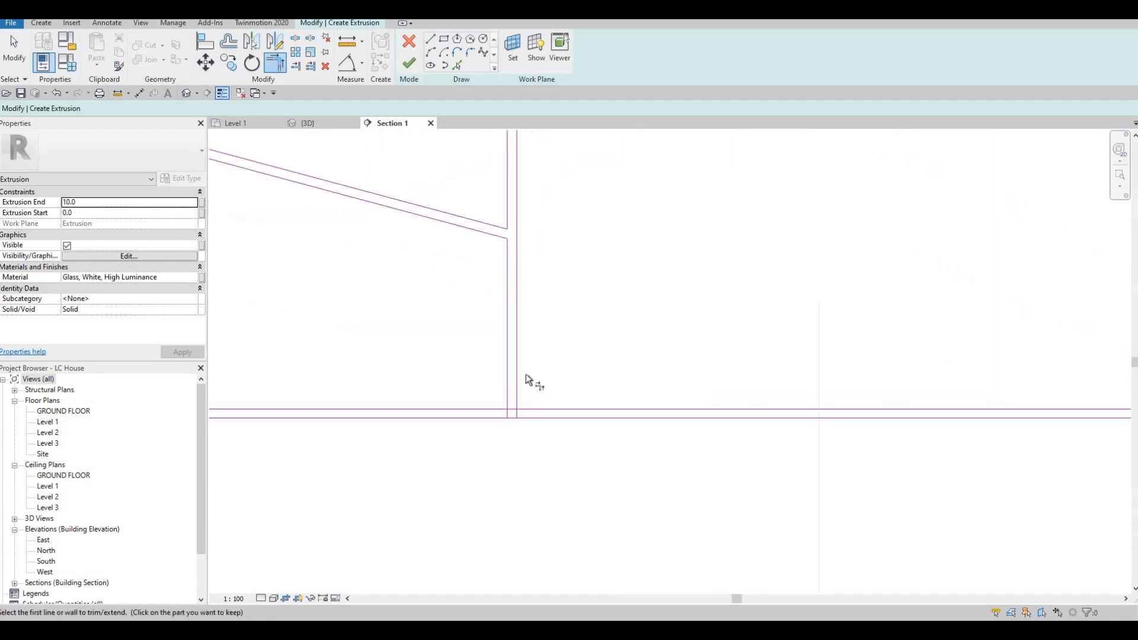
left_click(473, 407)
scroll(698, 388, "down", 3)
scroll(696, 387, "up", 2)
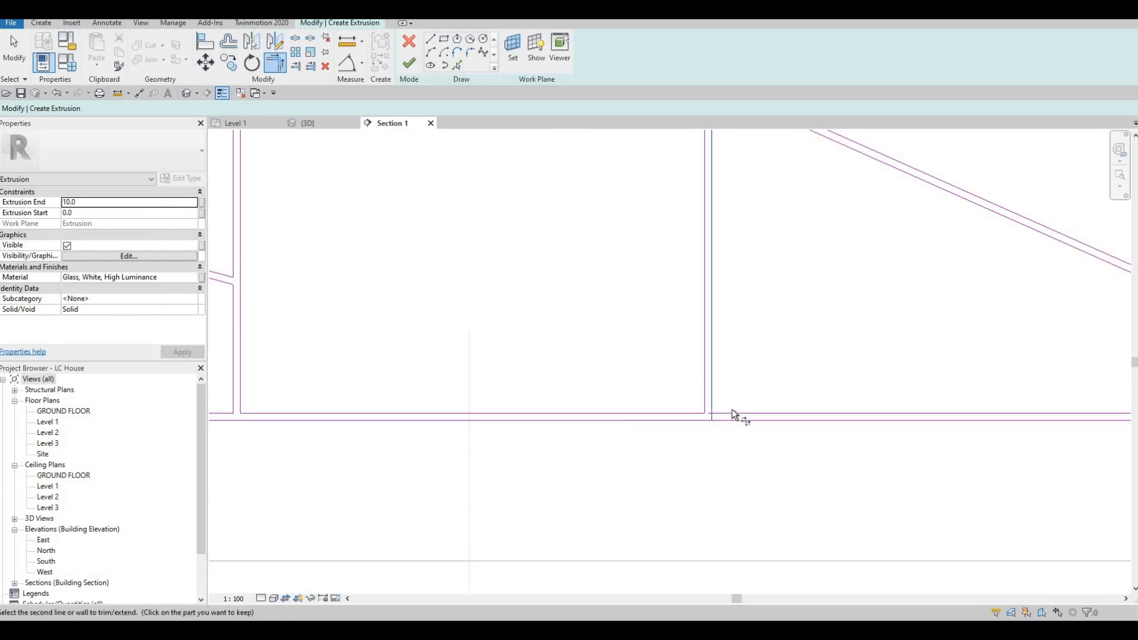
Trim both lines of the fourth bay's lowest falling strip to the right edge of the third divider.
scroll(719, 409, "down", 2)
scroll(689, 263, "up", 3)
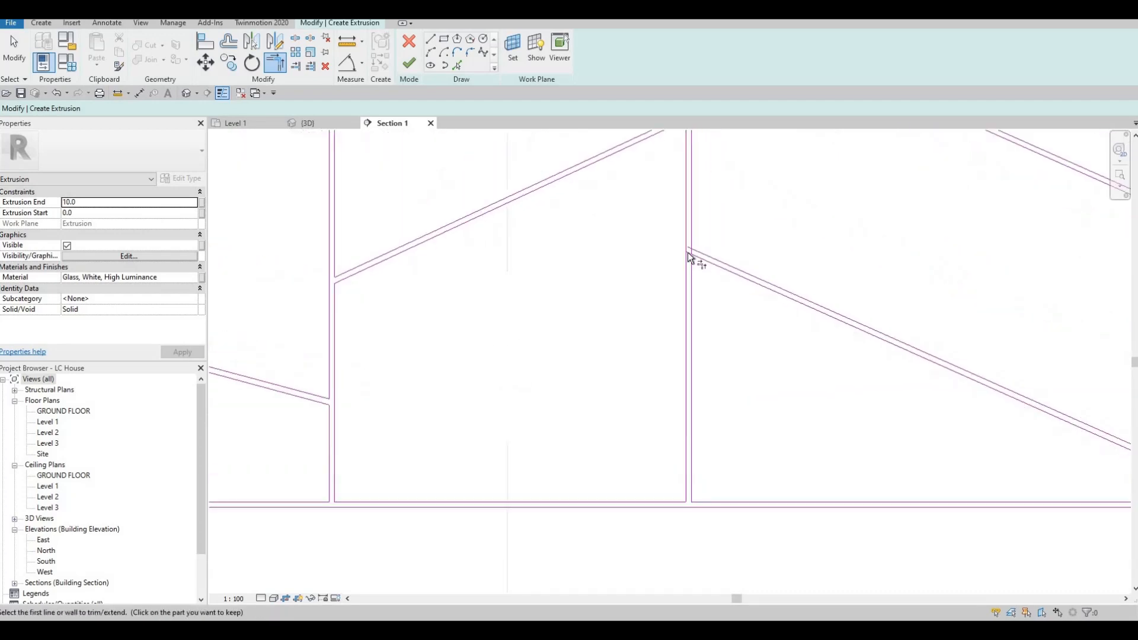
left_click(684, 180)
middle_click_drag(686, 184, 696, 377)
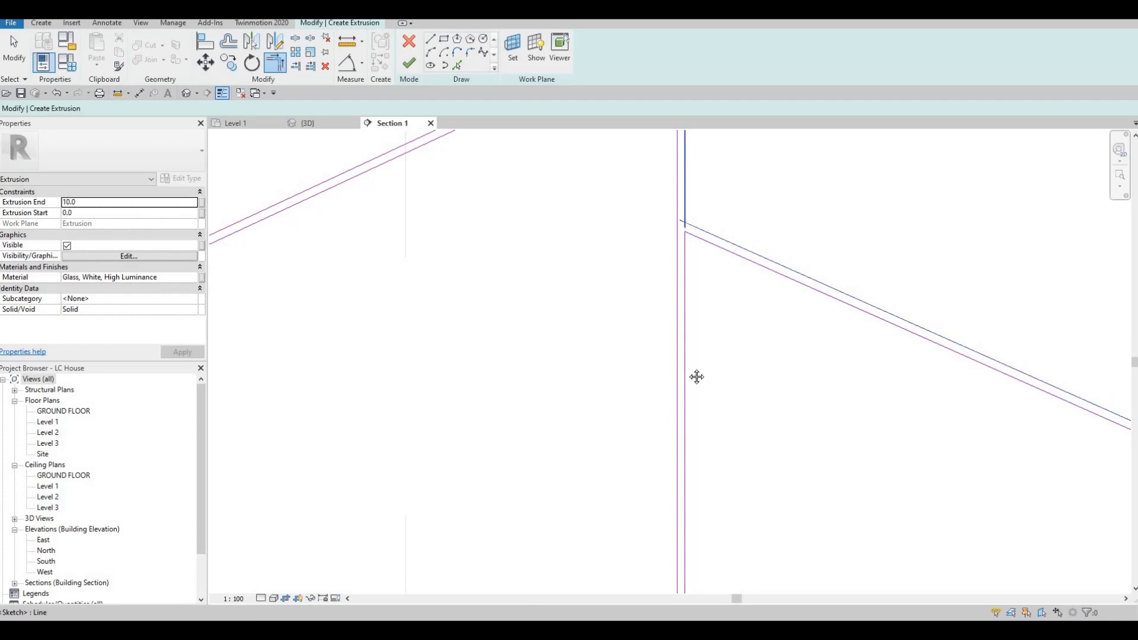
Trim both lines of the third bay's lowest rising strip to the left edge of the third divider.
scroll(677, 301, "up", 2)
left_click(682, 303)
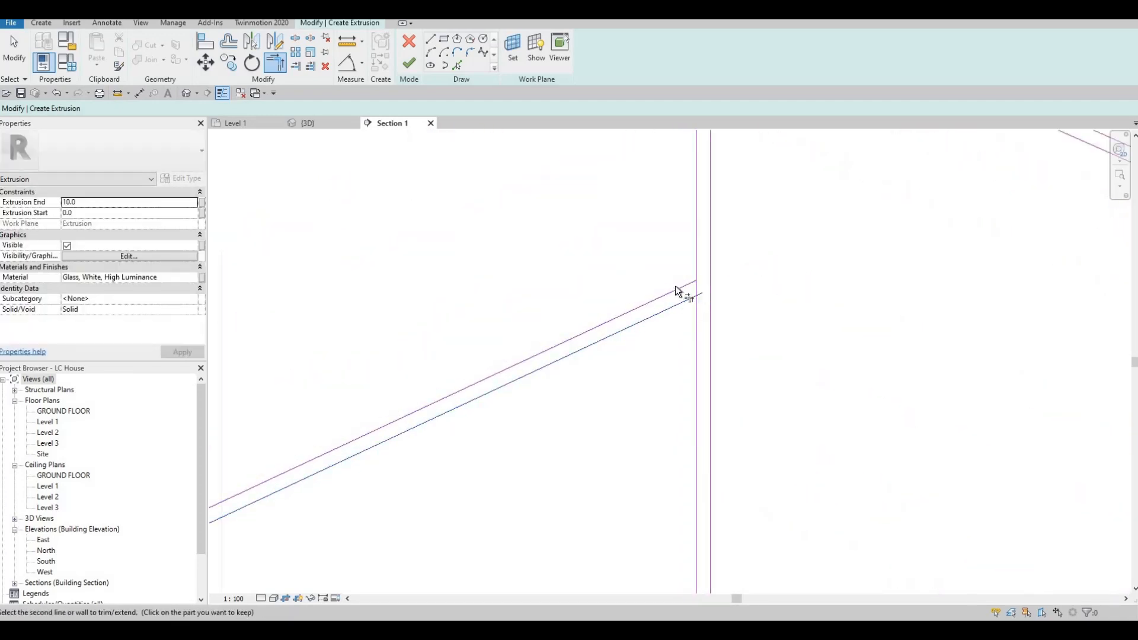
left_click(696, 308)
left_click(675, 289)
left_click(695, 250)
Trim both lines of the second-lowest falling strip in the fourth bay to the third divider's right edge.
scroll(695, 251, "down", 2)
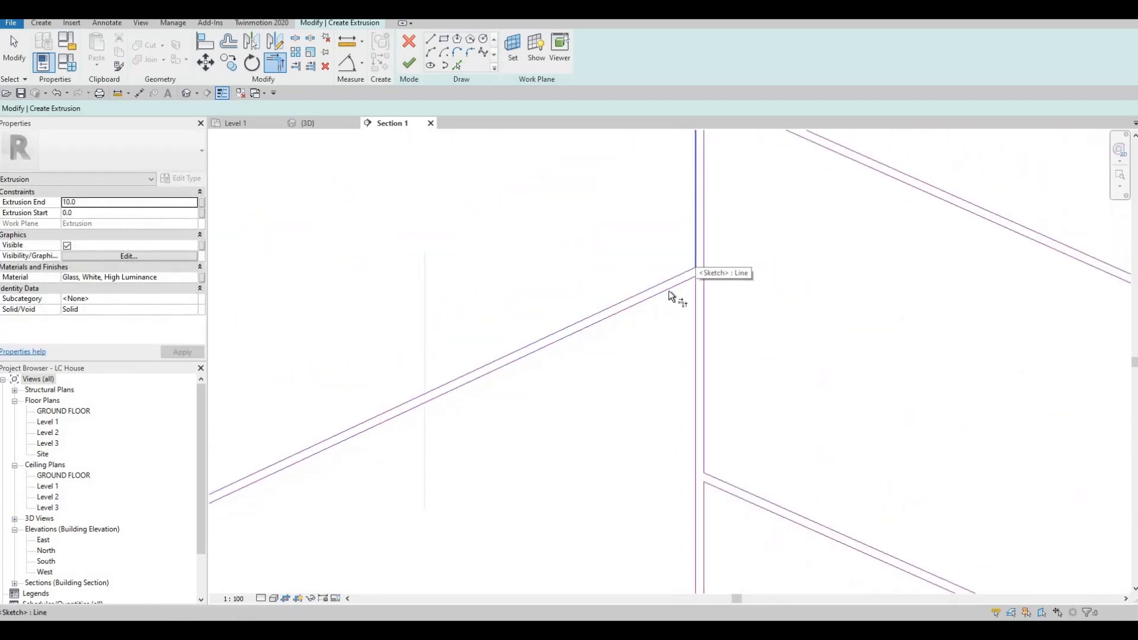
middle_click_drag(705, 166, 701, 353)
scroll(699, 296, "up", 3)
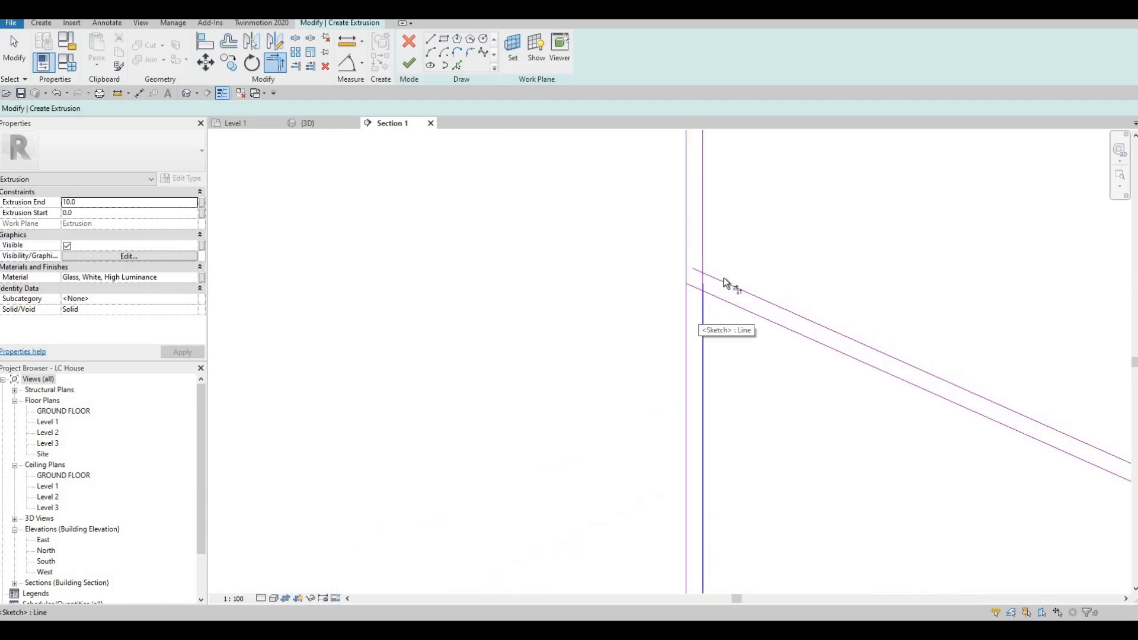
left_click(717, 299)
left_click(700, 220)
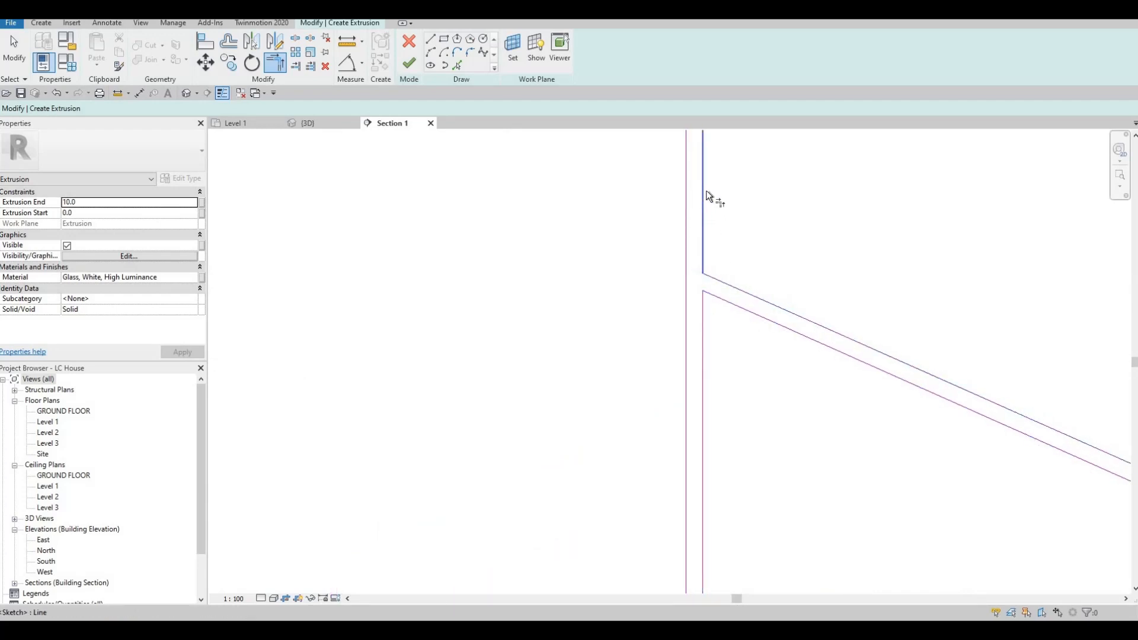
Trim both lines of the third bay's middle rising strip to the left edge of the third divider.
scroll(700, 221, "down", 5)
middle_click_drag(687, 135, 673, 351)
scroll(673, 351, "down", 1)
left_click(692, 261)
scroll(688, 272, "up", 4)
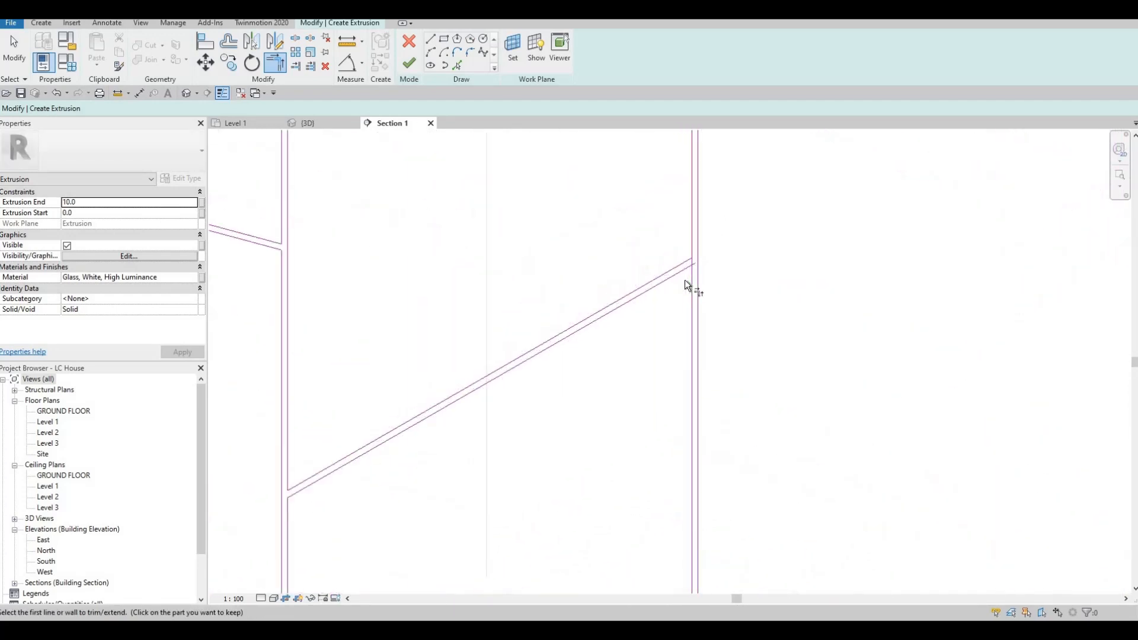
left_click(684, 276)
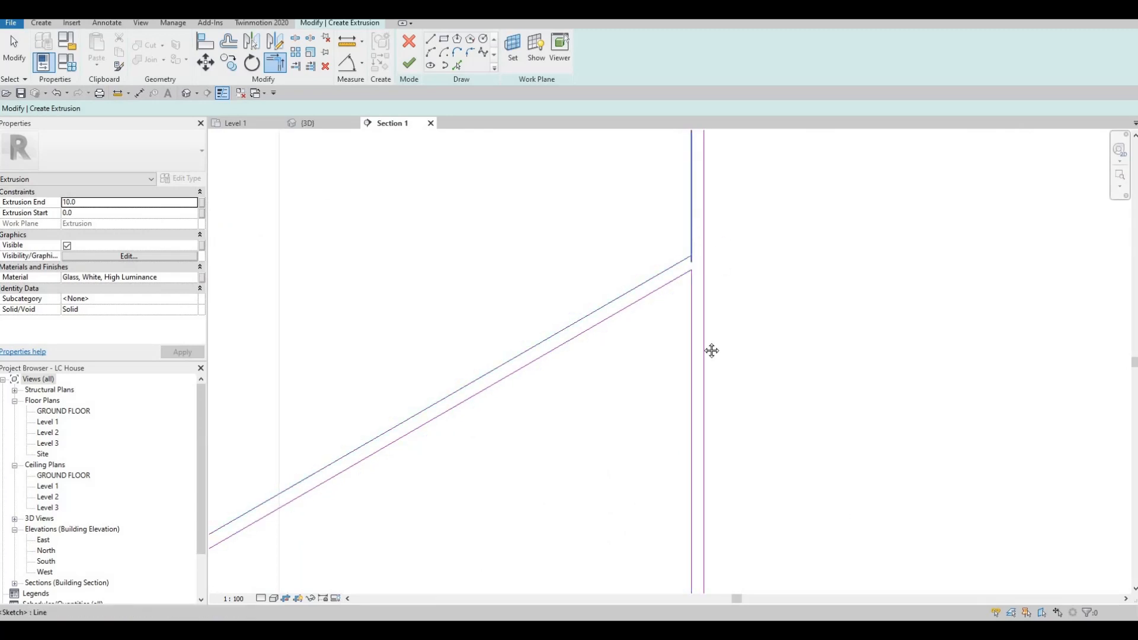
Trim both lines of the fourth bay's uppermost falling strip to the right edge of the third divider.
scroll(711, 351, "down", 2)
middle_click_drag(704, 293, 711, 372)
scroll(711, 372, "down", 3)
middle_click_drag(700, 254, 699, 335)
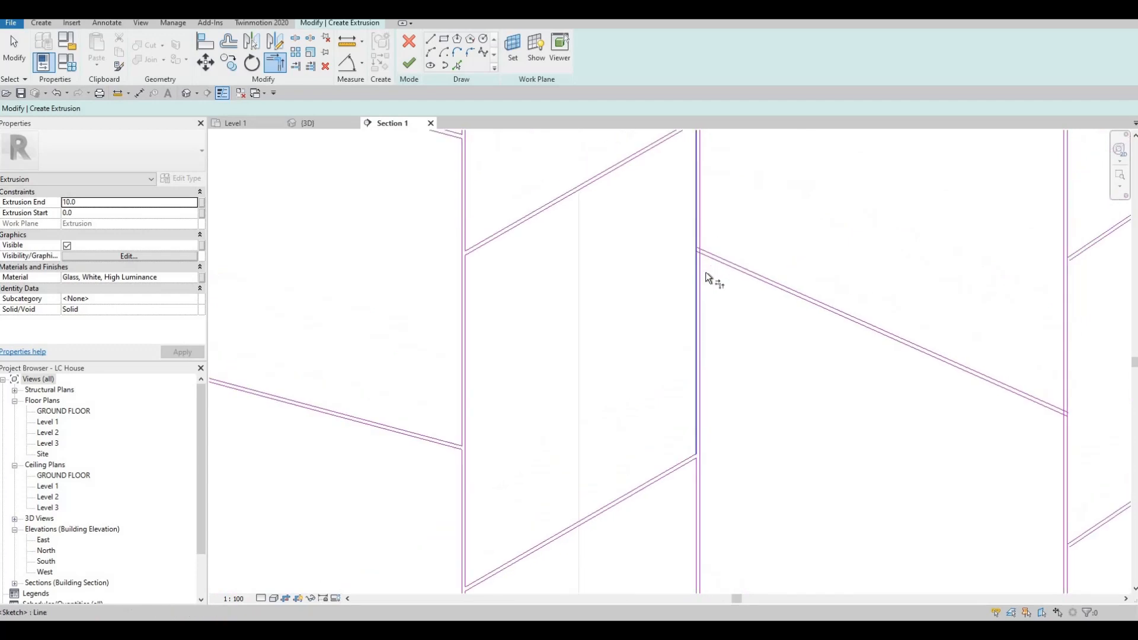
scroll(704, 264, "up", 5)
left_click(722, 258)
left_click(724, 243)
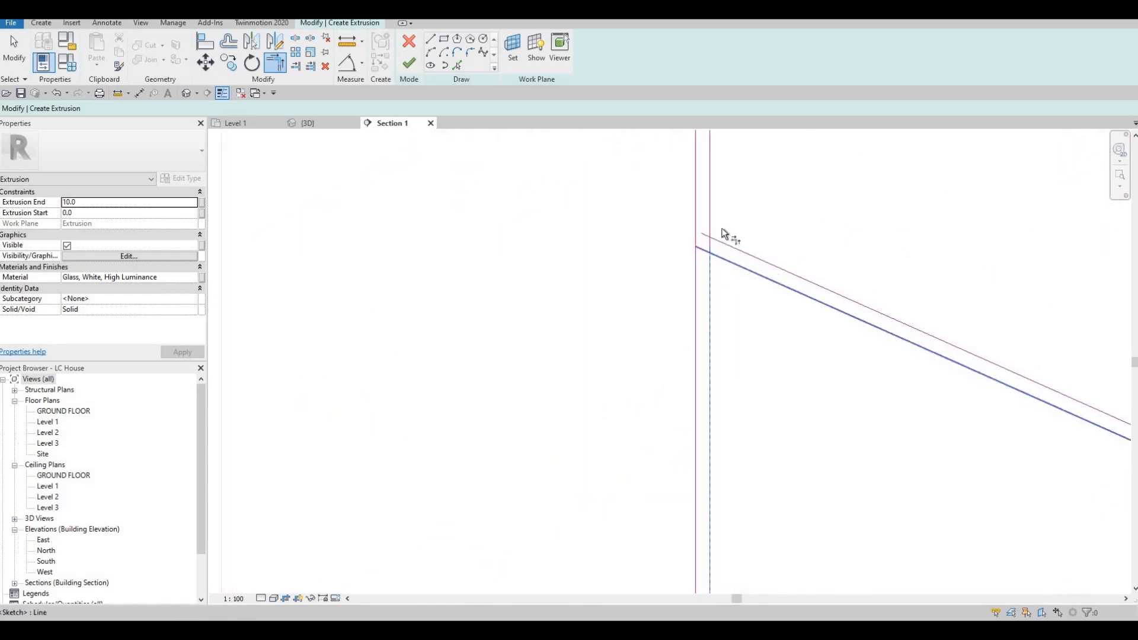
left_click(710, 205)
Trim both lines of the third bay's uppermost rising strip to the left edge of the third divider.
middle_click_drag(680, 370, 661, 386)
scroll(660, 386, "down", 2)
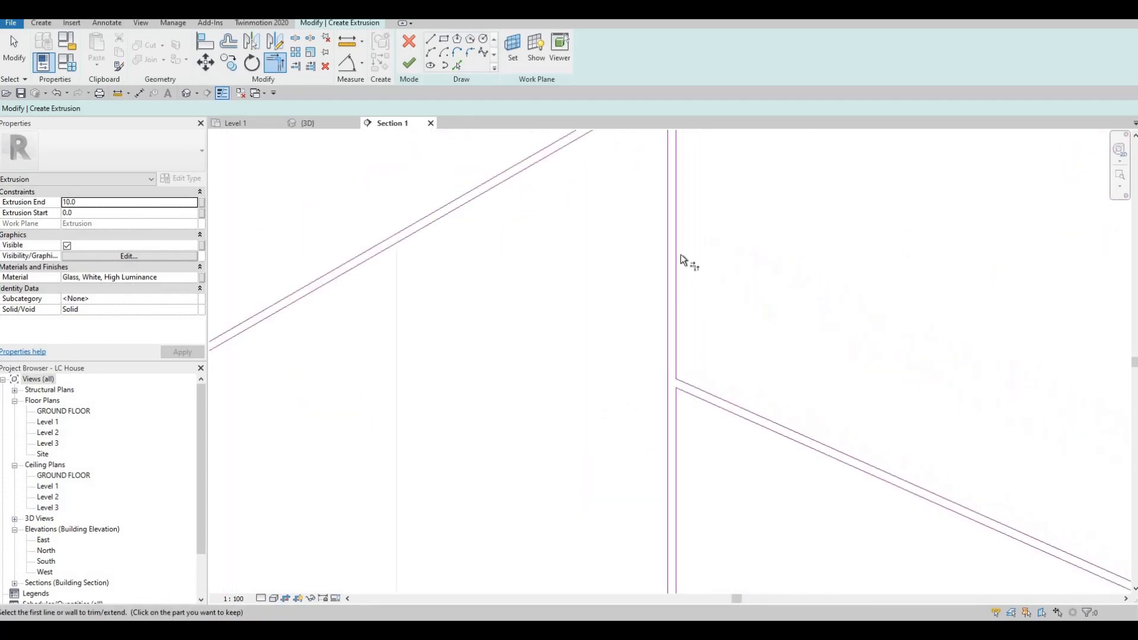
middle_click_drag(680, 254, 664, 388)
scroll(662, 388, "down", 2)
middle_click_drag(649, 300, 638, 312)
scroll(638, 311, "up", 2)
scroll(638, 313, "up", 2)
left_click(655, 327)
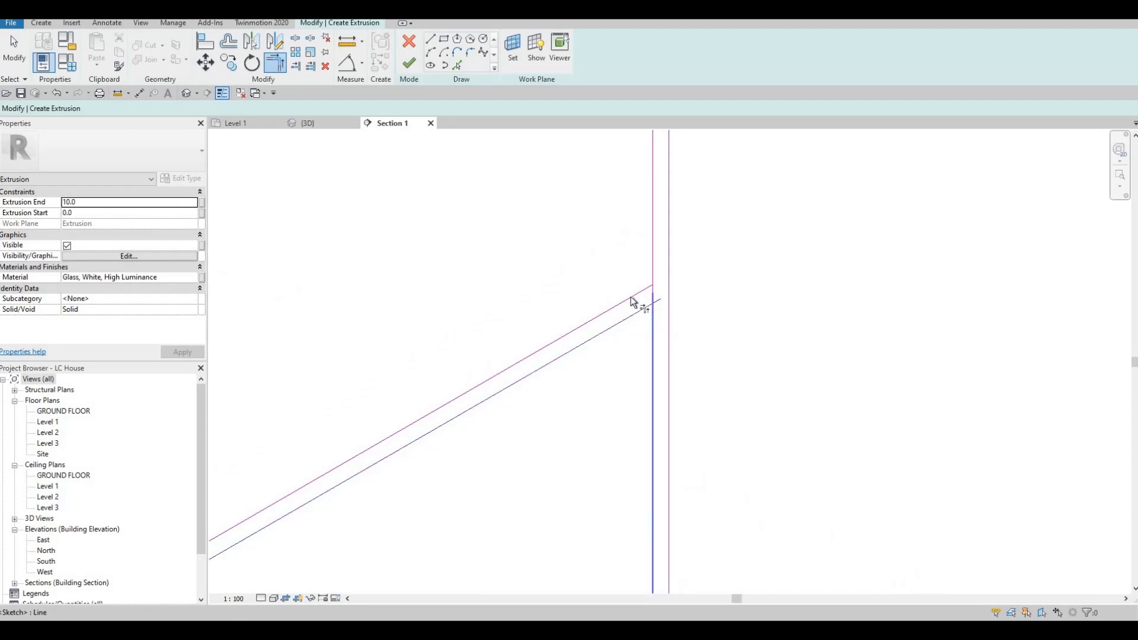
left_click(634, 310)
left_click(637, 294)
left_click(650, 258)
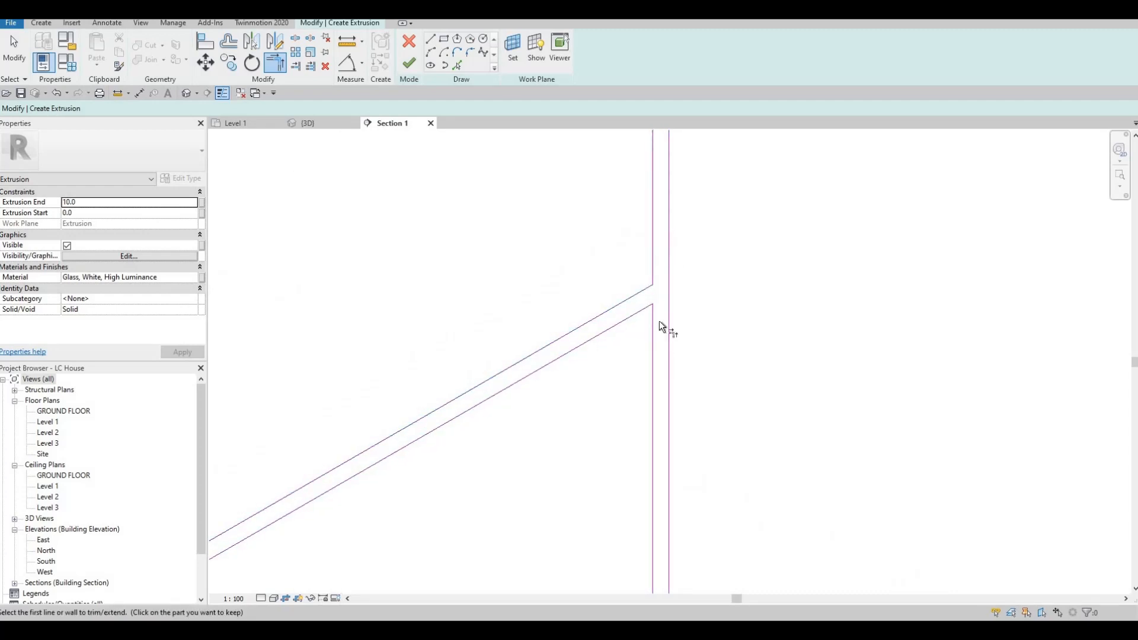
Trim the top rail's lower line into corners with both edges of the third divider.
scroll(637, 218, "down", 3)
scroll(636, 224, "up", 2)
left_click(636, 223)
left_click(643, 210)
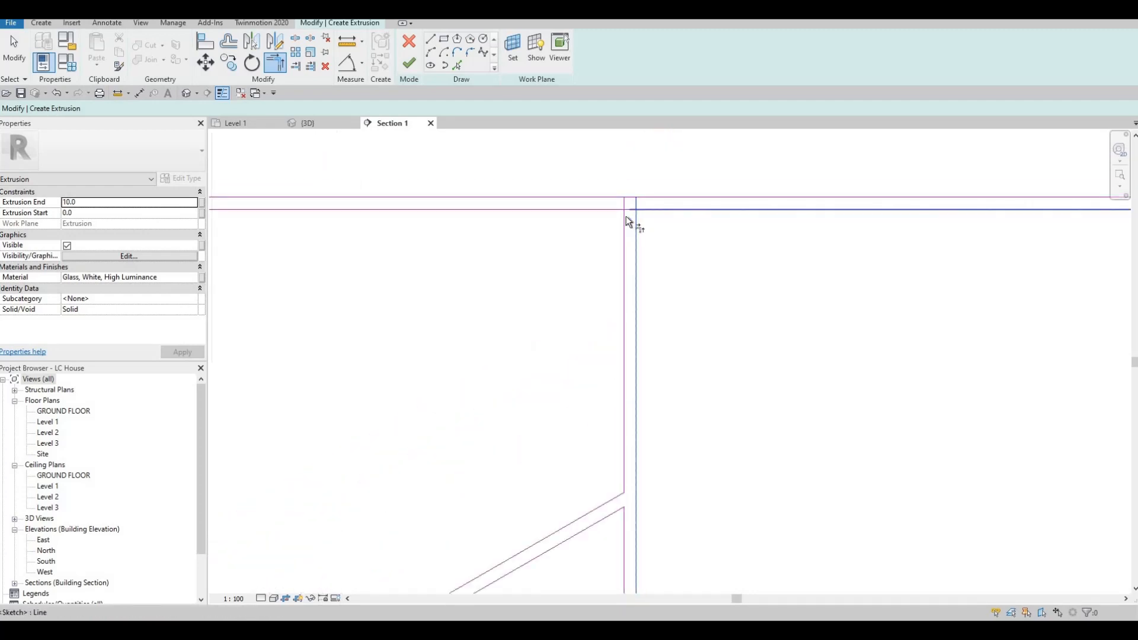
left_click(609, 208)
left_click(607, 258)
Trim the top rail's lower line into corners with both edges of the fourth divider.
scroll(792, 273, "down", 4)
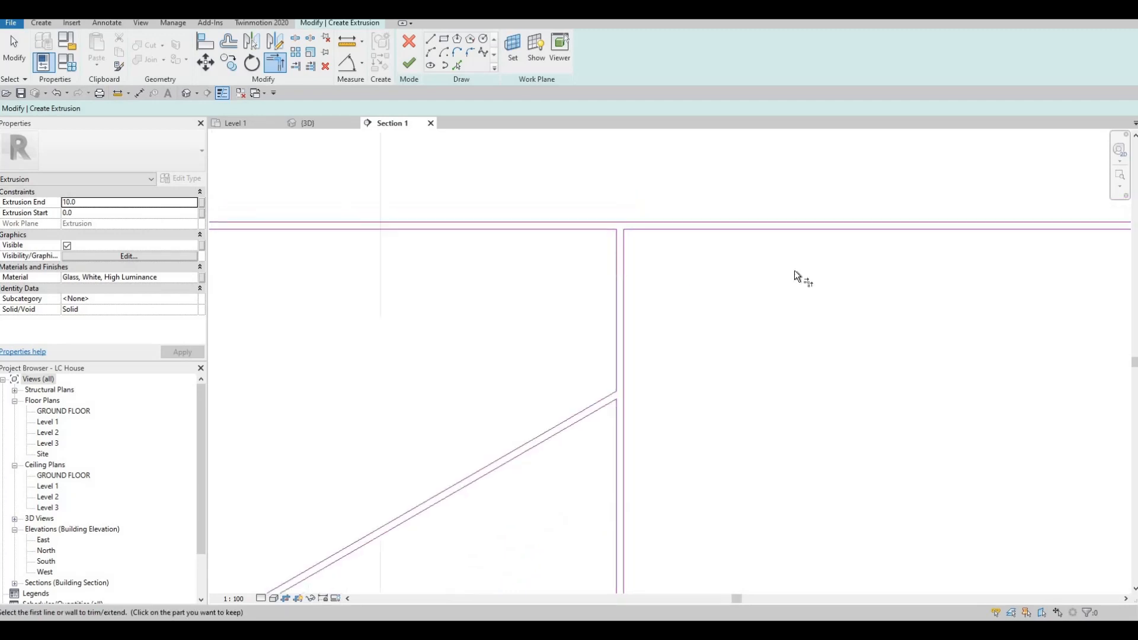
scroll(770, 221, "up", 5)
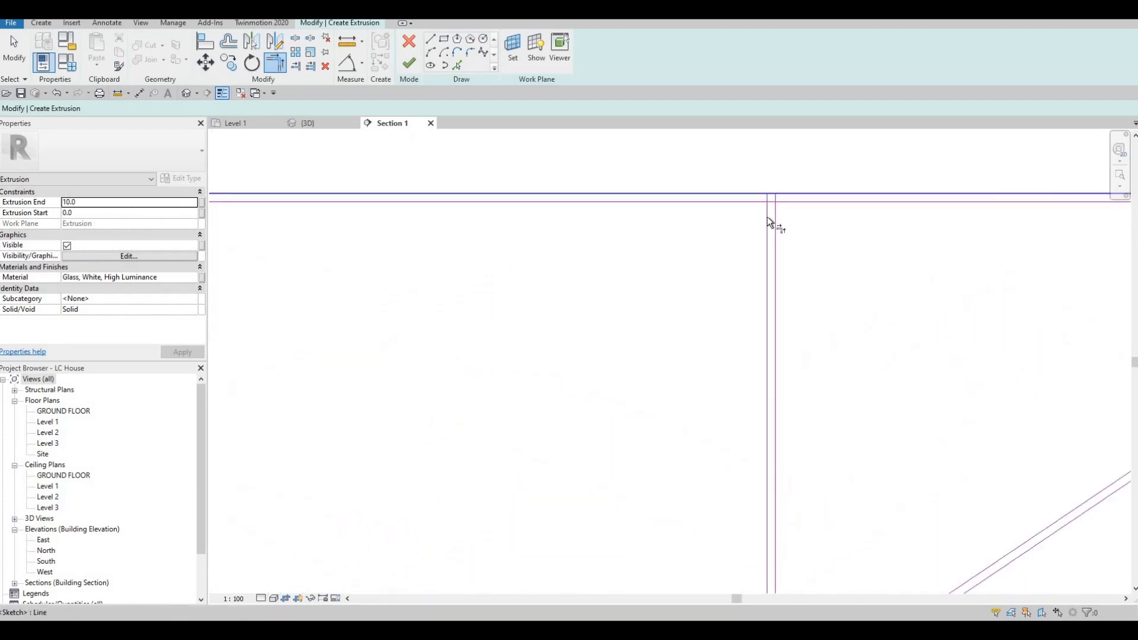
left_click(770, 213)
left_click(780, 204)
left_click(761, 214)
left_click(749, 203)
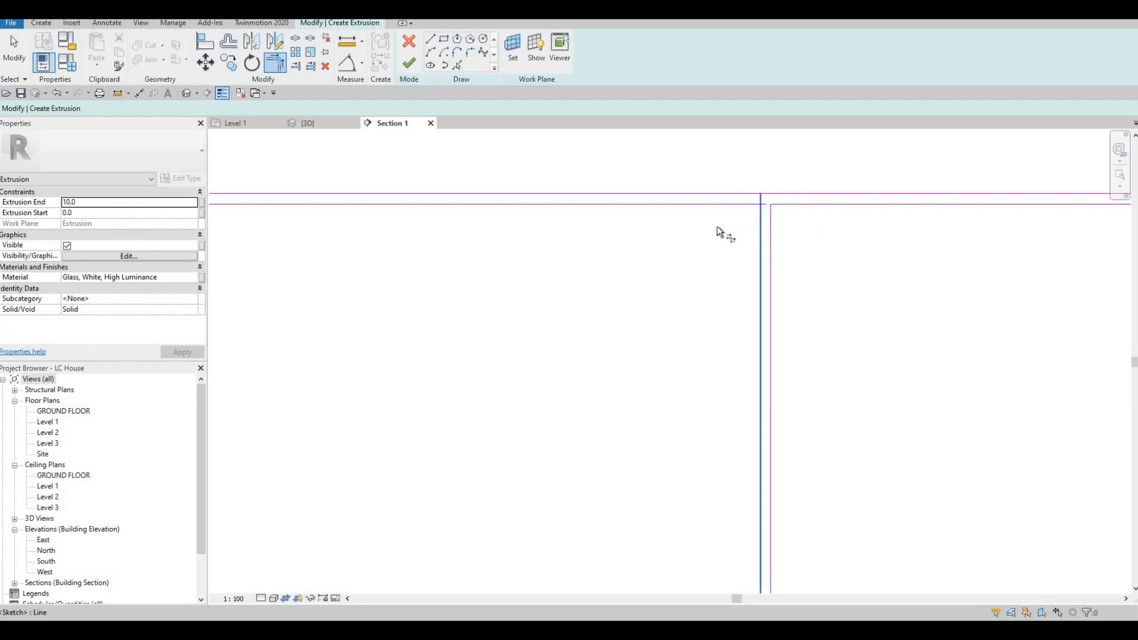
Trim both lines of the fifth bay's uppermost rising strip to the right edge of the fourth divider.
scroll(716, 229, "down", 2)
scroll(727, 310, "down", 2)
middle_click_drag(718, 430, 695, 282)
scroll(705, 291, "up", 4)
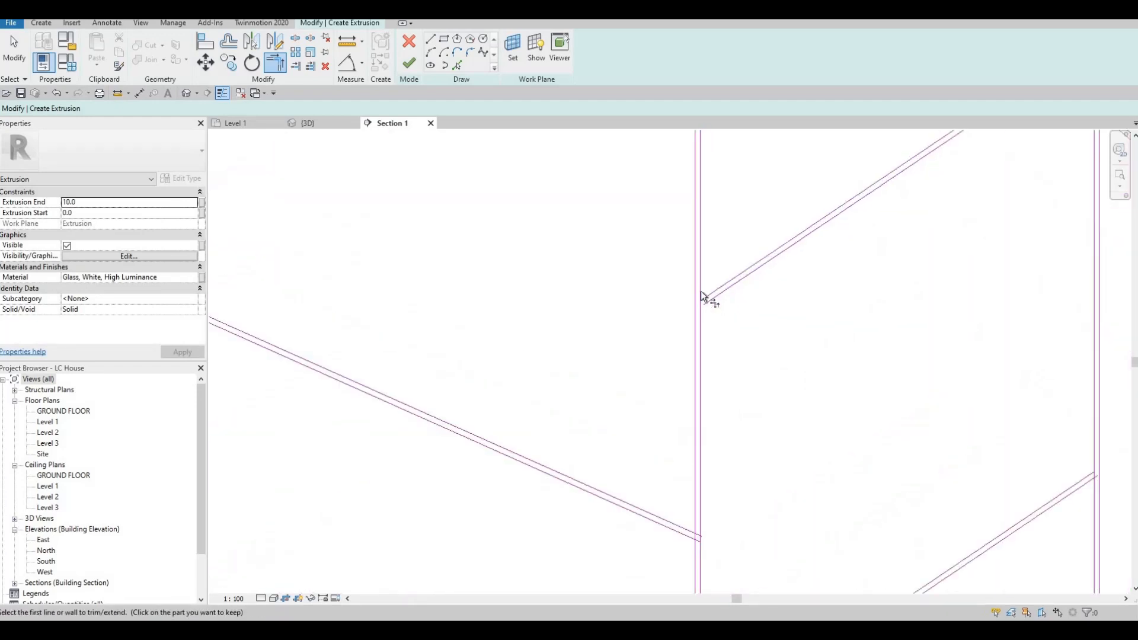
left_click(706, 296)
left_click(692, 283)
left_click(701, 313)
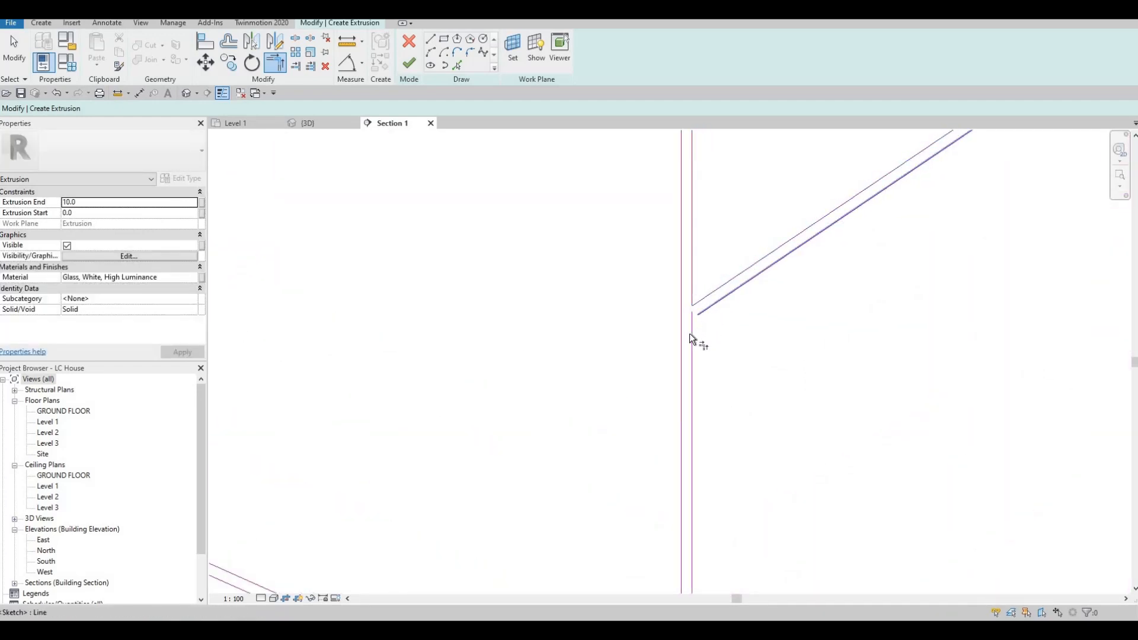
left_click(691, 333)
Trim both lines of the fourth bay's uppermost falling strip to the left edge of the fourth divider.
scroll(681, 421, "down", 2)
scroll(674, 312, "up", 2)
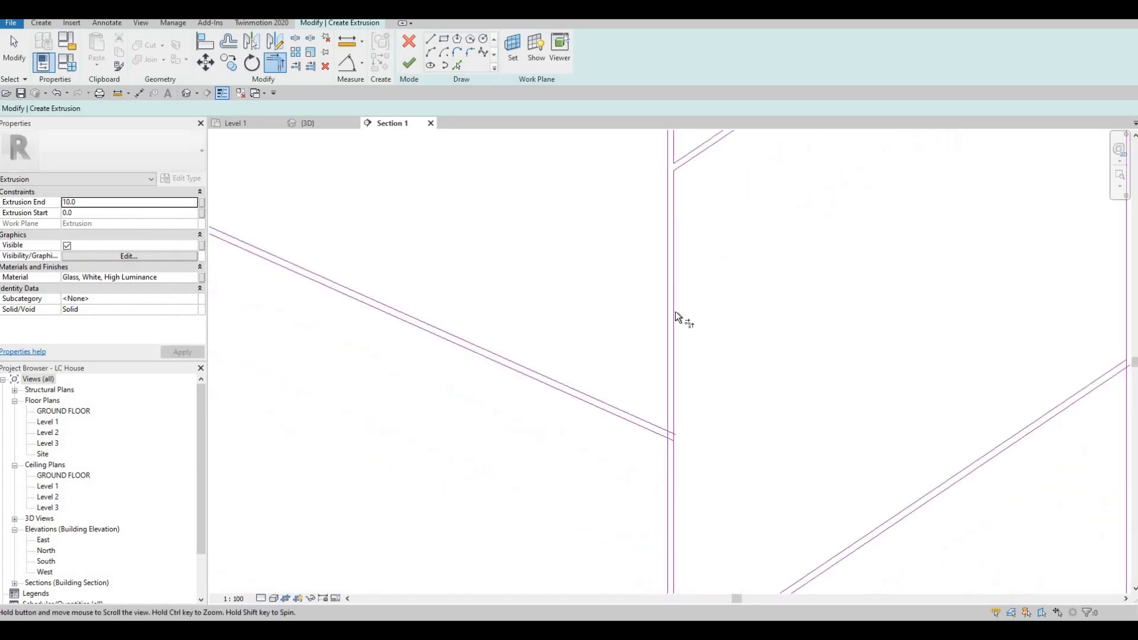
left_click(675, 309)
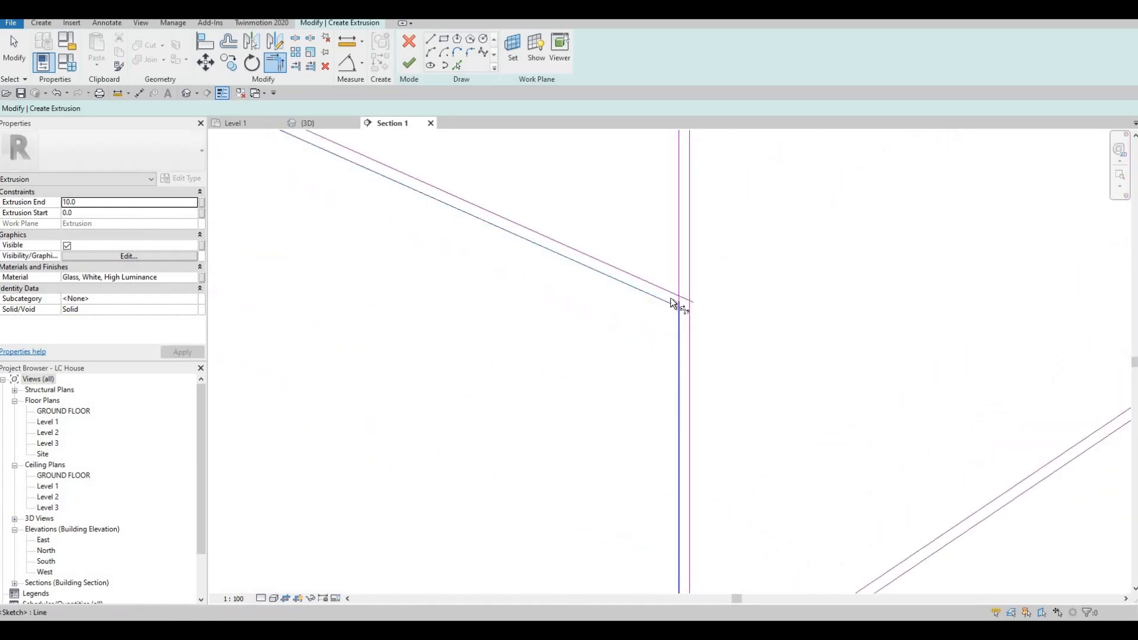
left_click(676, 304)
left_click(679, 268)
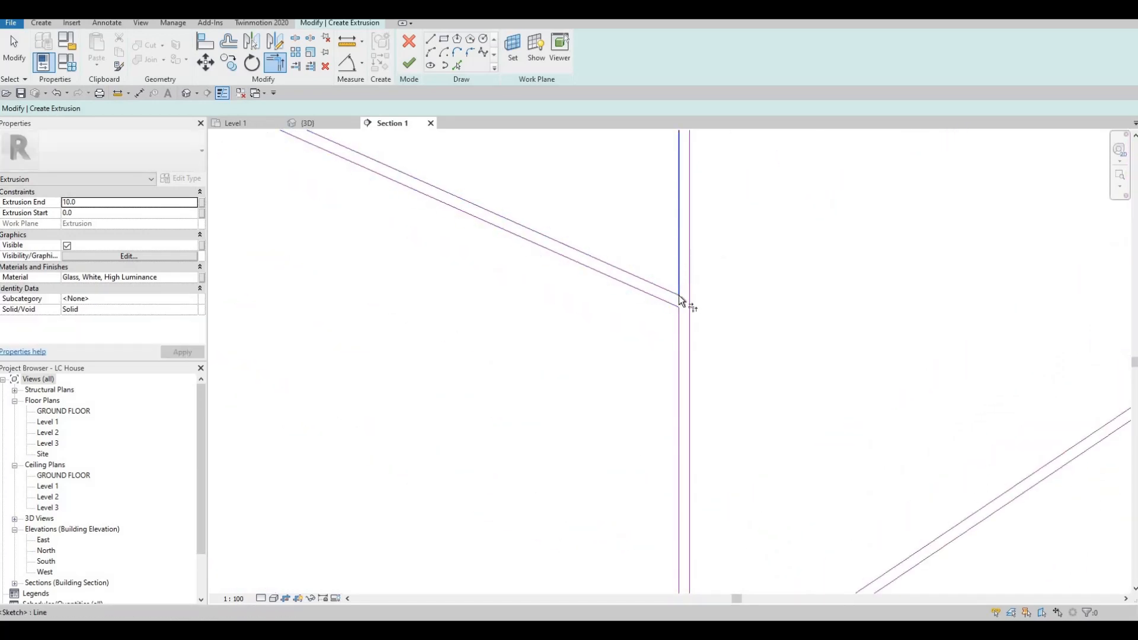
left_click(678, 295)
Trim both lines of the fifth bay's middle rising strip to the right edge of the fourth divider.
scroll(680, 264, "down", 2)
scroll(692, 320, "up", 3)
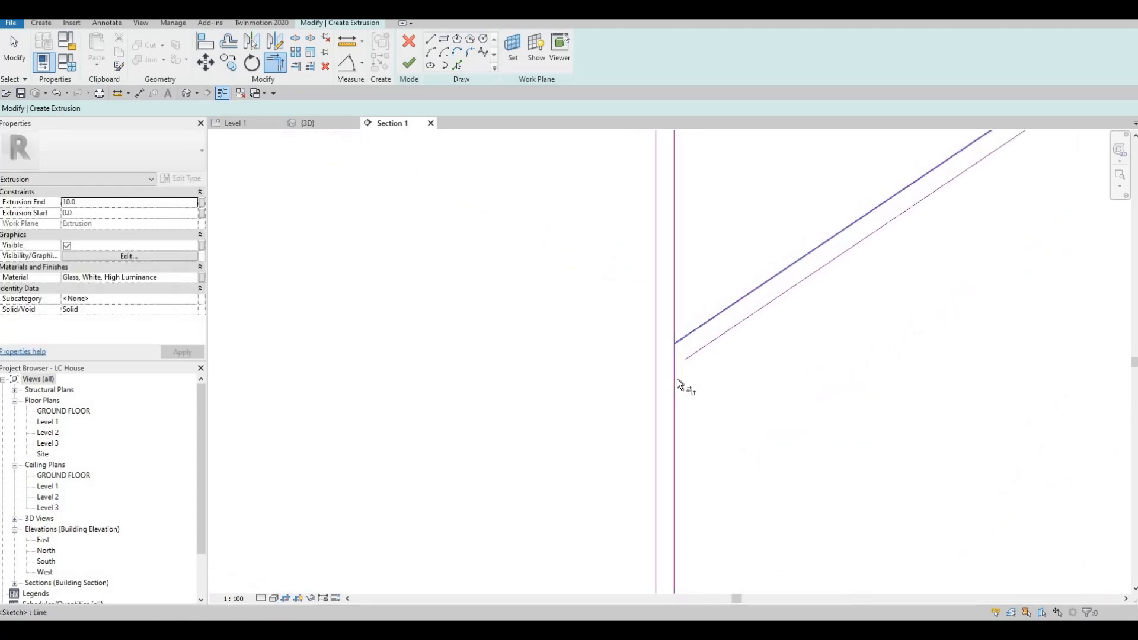
left_click(679, 336)
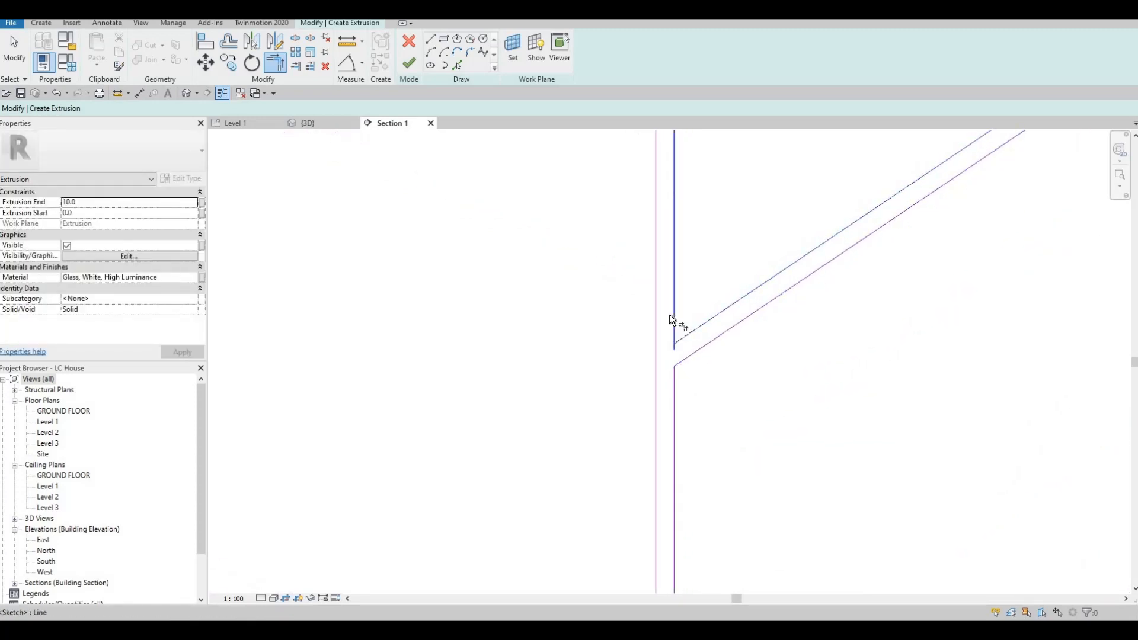
left_click(672, 318)
Trim both lines of the fourth bay's second-lowest falling strip to the left edge of the fourth divider.
scroll(698, 333, "down", 2)
scroll(673, 335, "down", 2)
scroll(676, 332, "up", 5)
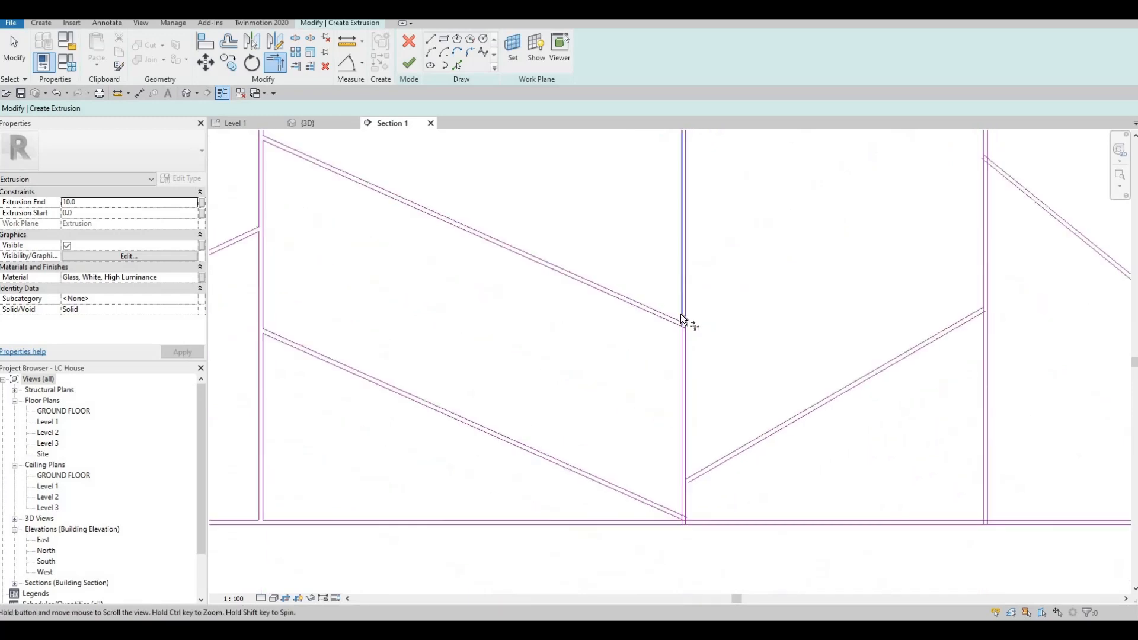
left_click(699, 302)
left_click(689, 272)
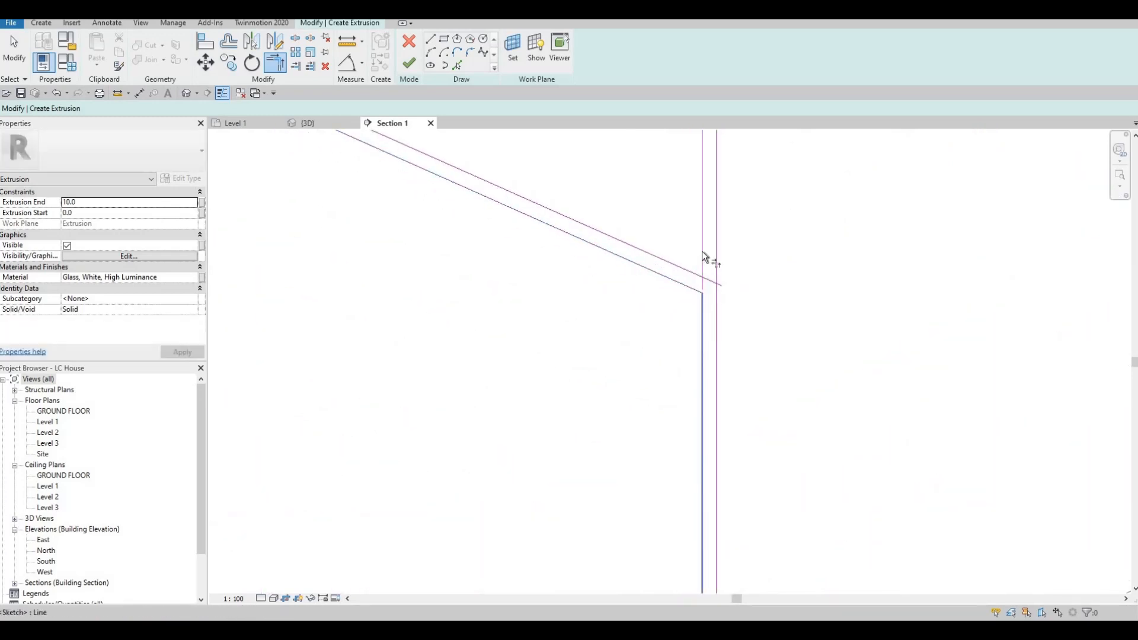
left_click(695, 256)
left_click(696, 263)
Trim both lines of the fifth bay's lowest rising strip to the right edge of the fourth divider.
scroll(707, 237, "down", 5)
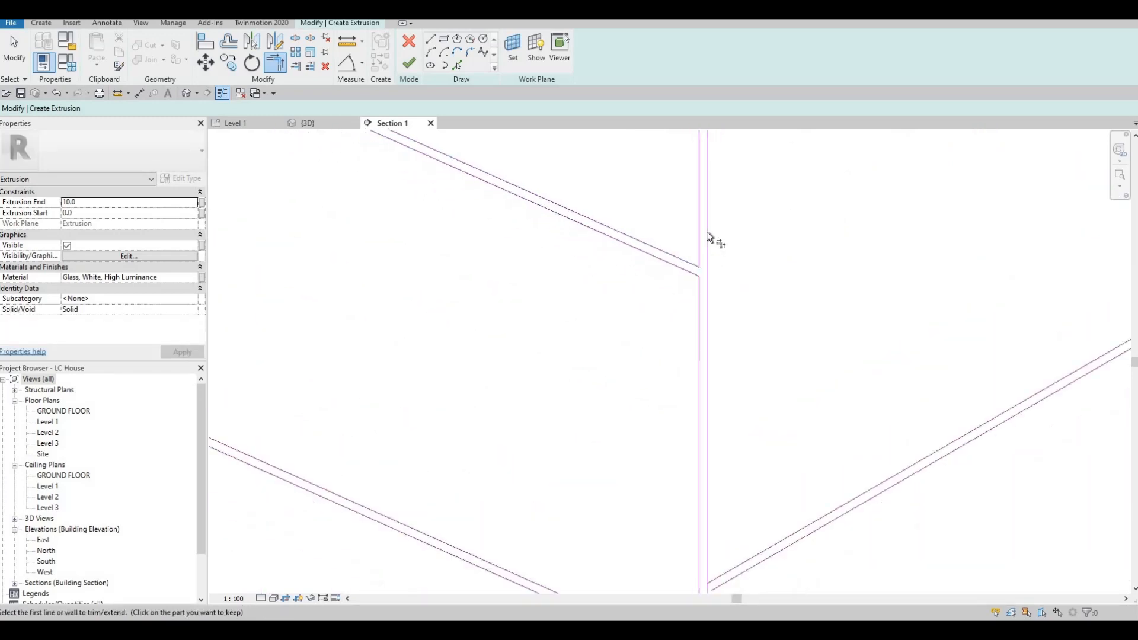
middle_click_drag(702, 345, 701, 222)
scroll(706, 347, "up", 4)
left_click(706, 347)
left_click(686, 380)
left_click(696, 338)
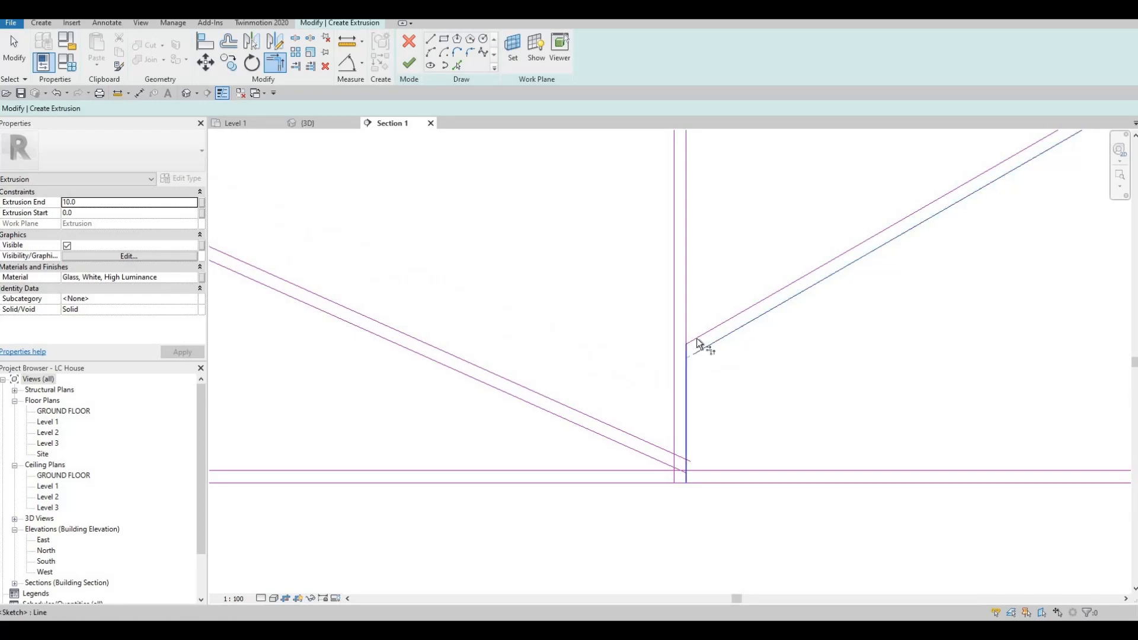
Trim both lines of the fourth bay's lowest falling strip to the left edge of the fourth divider.
middle_click_drag(645, 440, 684, 327)
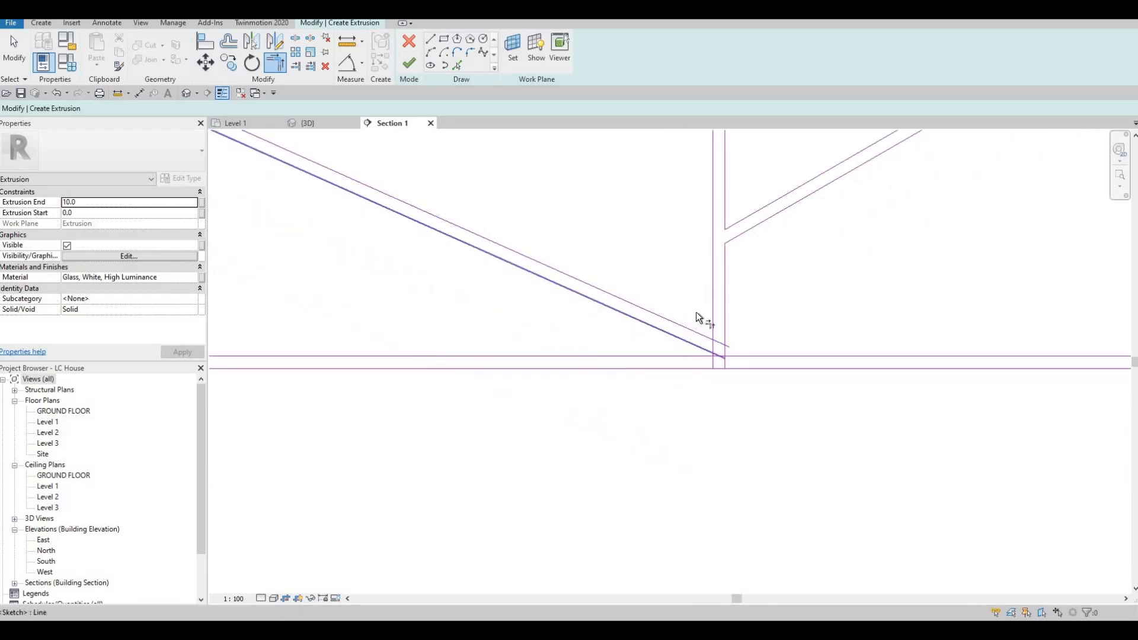
left_click(688, 327)
left_click(713, 325)
left_click(702, 350)
scroll(704, 352, "up", 3)
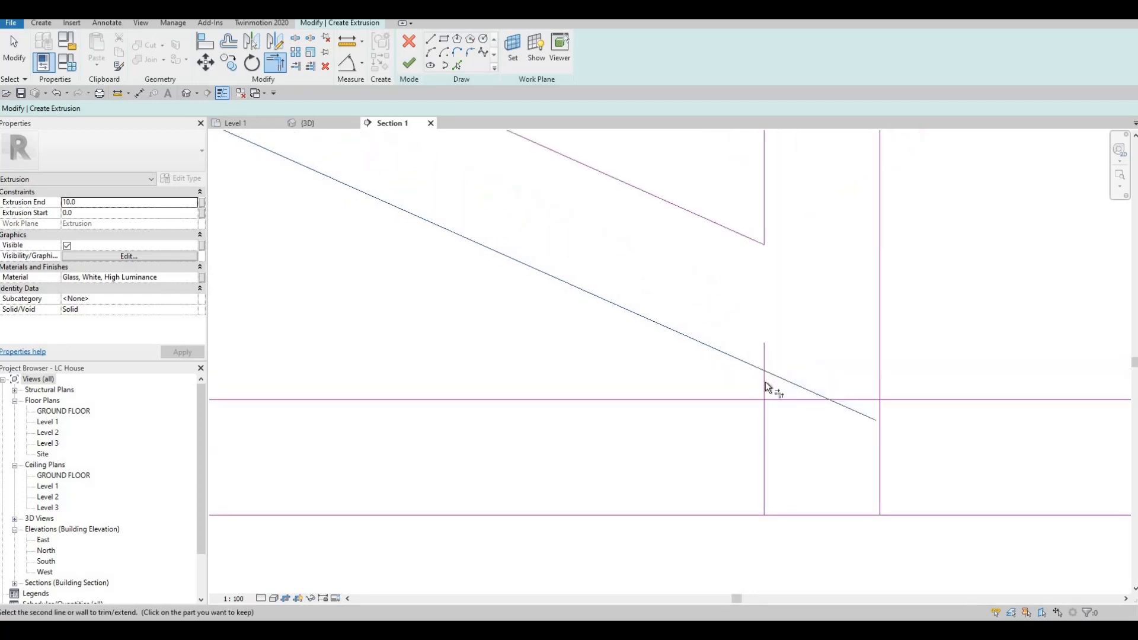
left_click(765, 383)
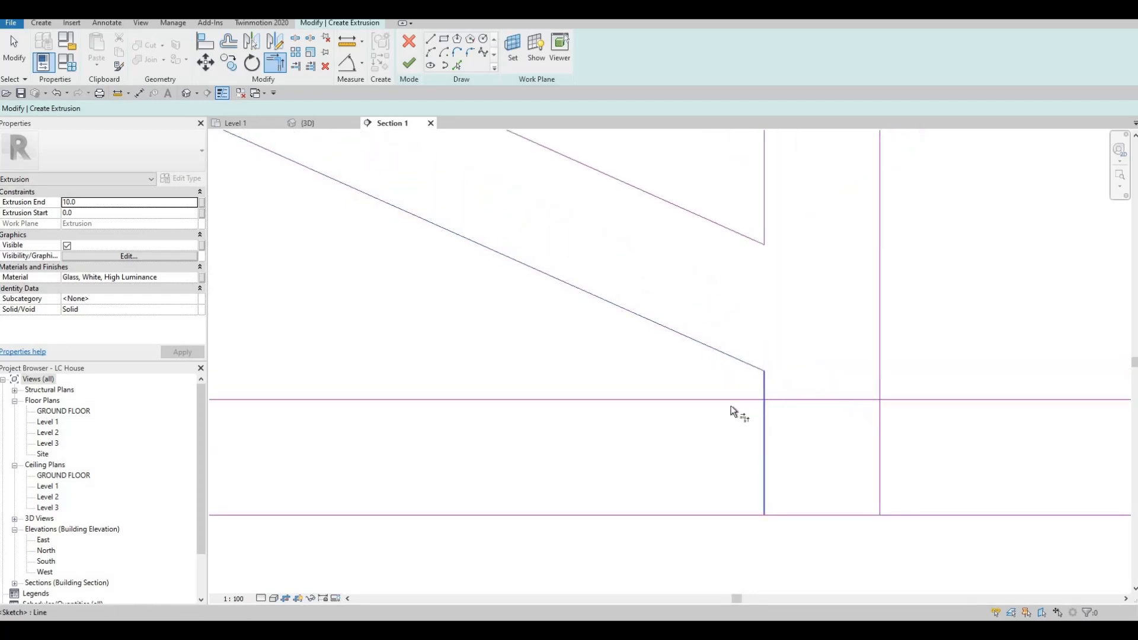
Trim the bottom rail's upper line into corners with both edges of the fourth divider.
left_click(761, 394)
left_click(764, 381)
scroll(813, 383, "down", 3)
left_click(803, 376)
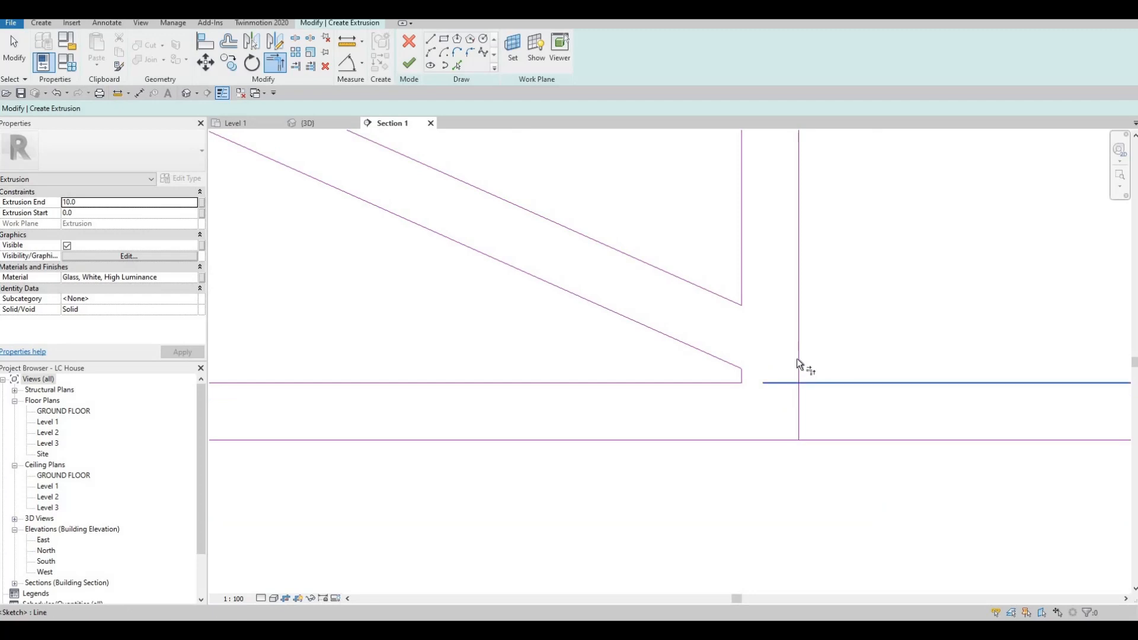
left_click(794, 352)
Trim the bottom rail's upper line into corners with both edges of the fifth divider.
scroll(698, 357, "down", 5)
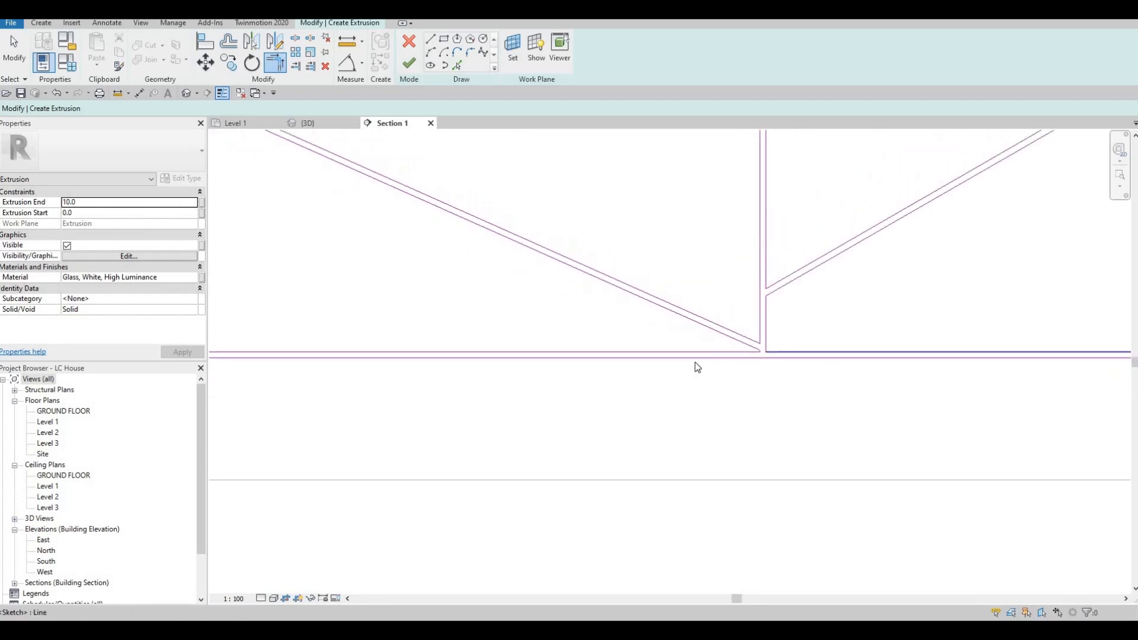
scroll(630, 375, "up", 5)
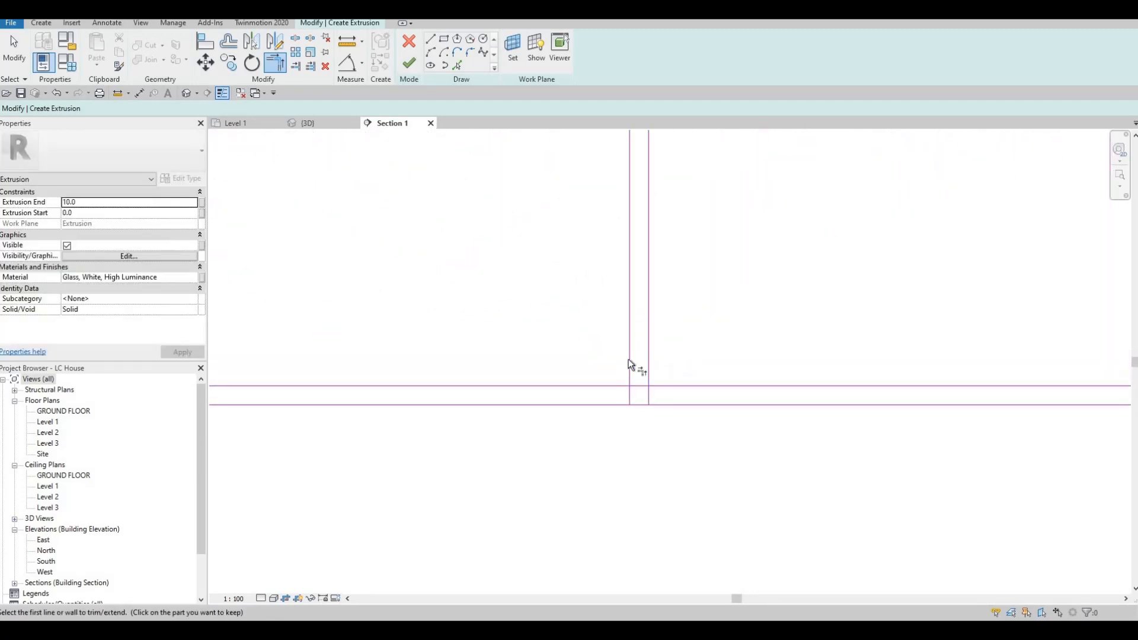
left_click(676, 383)
left_click(649, 347)
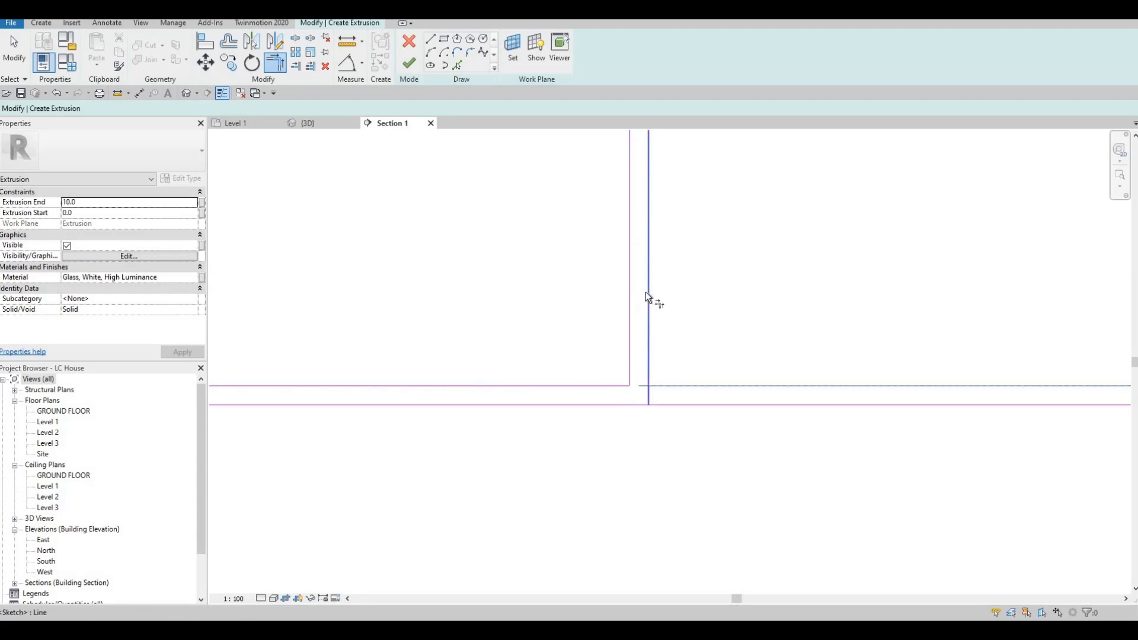
Trim both lines of the fifth bay's lowest rising strip to the left edge of the fifth divider.
scroll(646, 293, "down", 2)
scroll(655, 291, "down", 4)
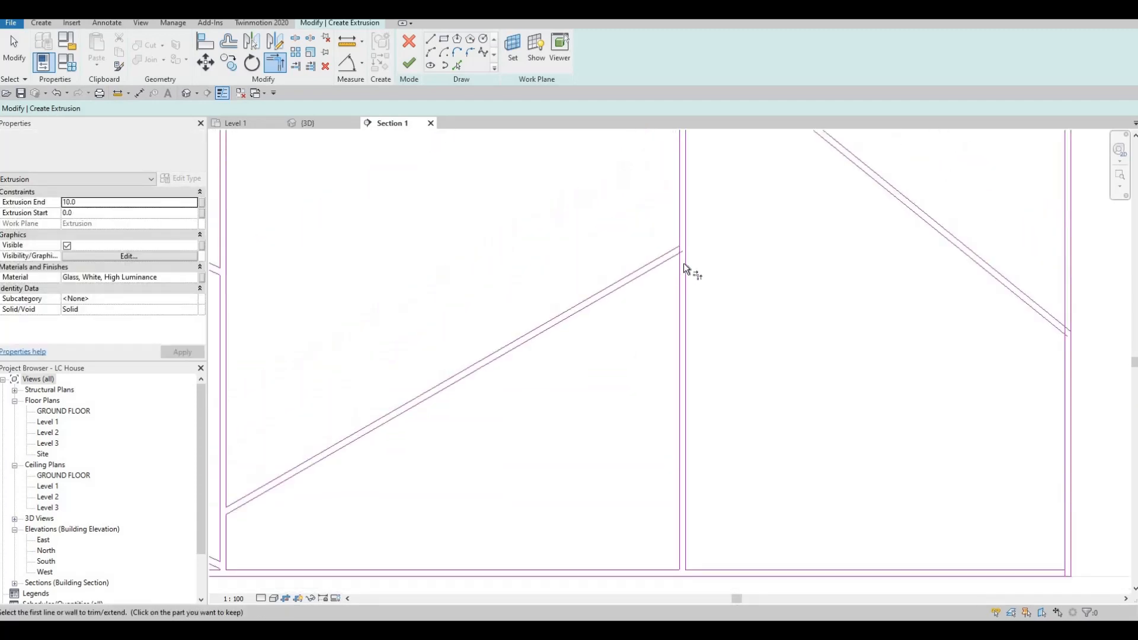
scroll(688, 264, "up", 3)
left_click(689, 262)
left_click(705, 262)
left_click(699, 223)
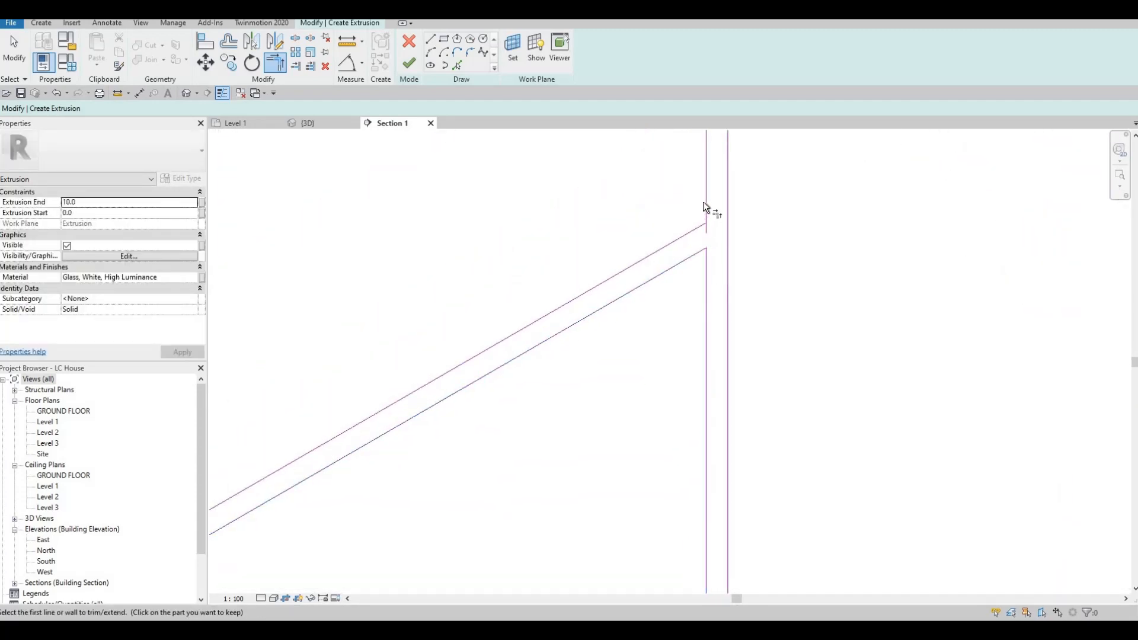
left_click(692, 212)
Trim both lines of the sixth bay's lowest falling strip to the right edge of the fifth divider.
scroll(706, 332, "down", 5)
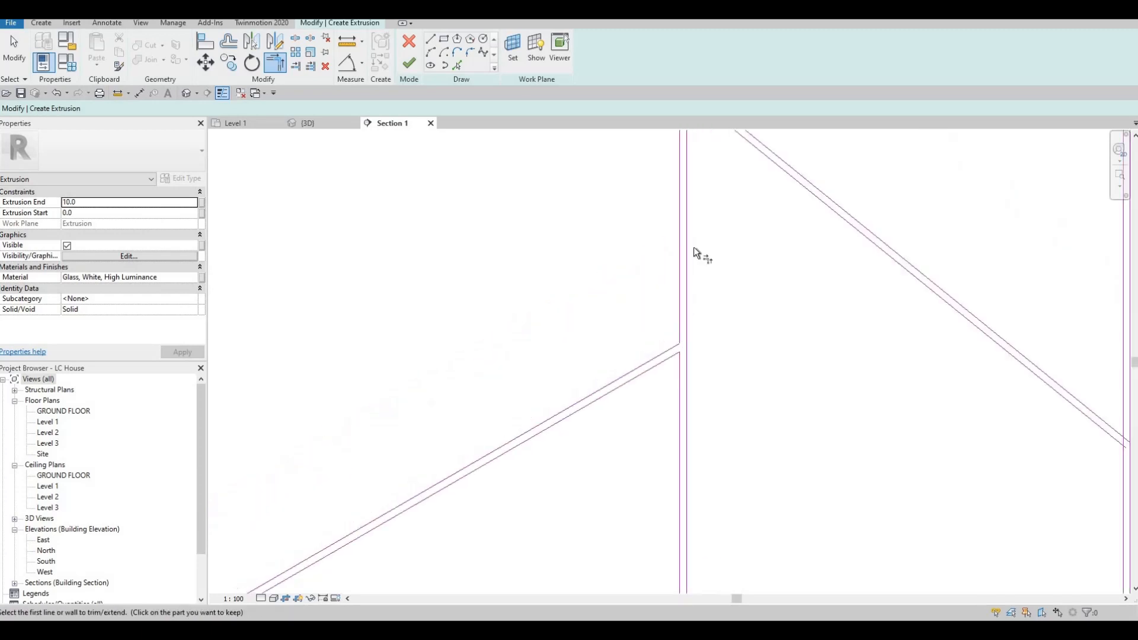
scroll(691, 251, "up", 4)
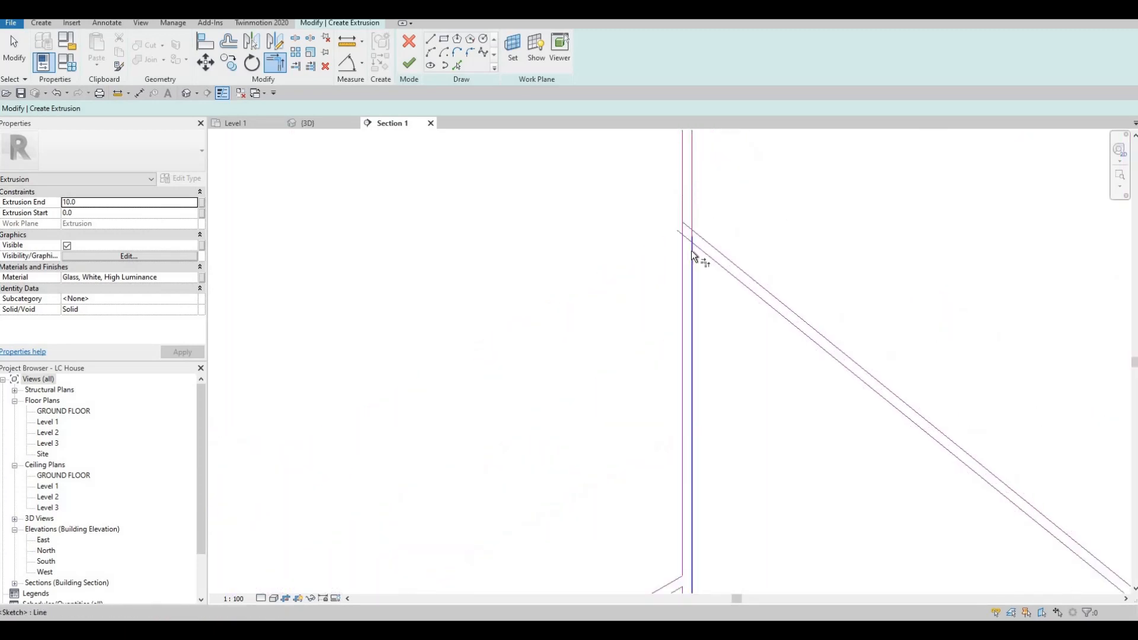
left_click(698, 201)
left_click(696, 194)
Trim both lines of the fifth bay's middle rising strip to the left edge of the fifth divider.
middle_click_drag(706, 192, 709, 324)
scroll(710, 320, "down", 2)
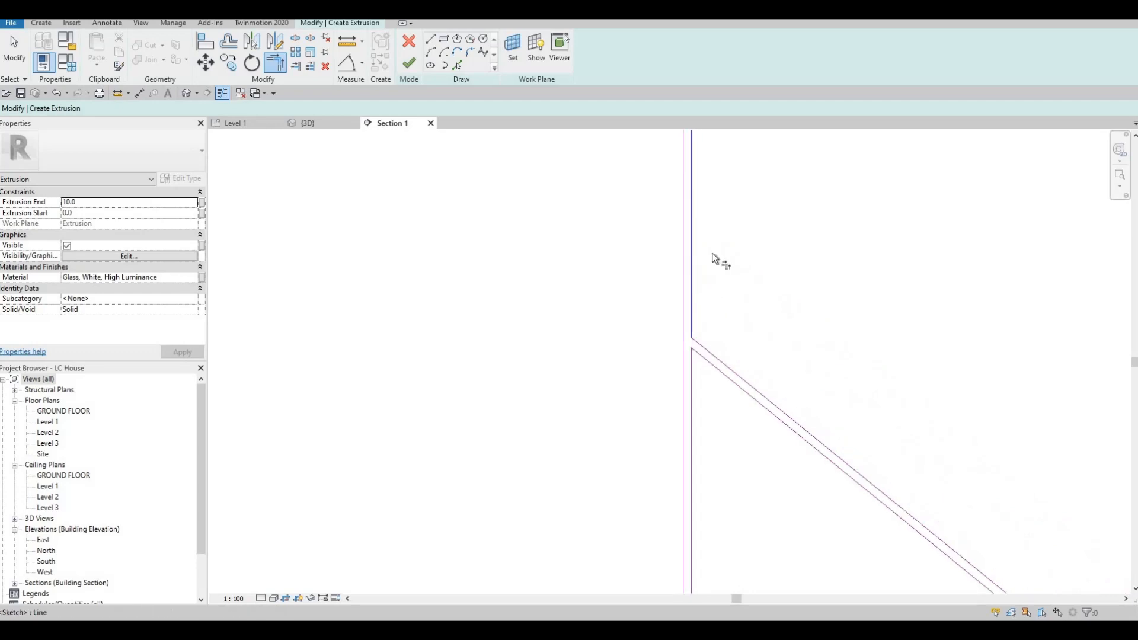
scroll(713, 254, "down", 2)
middle_click_drag(713, 254, 711, 427)
middle_click_drag(684, 285, 676, 379)
scroll(686, 321, "up", 5)
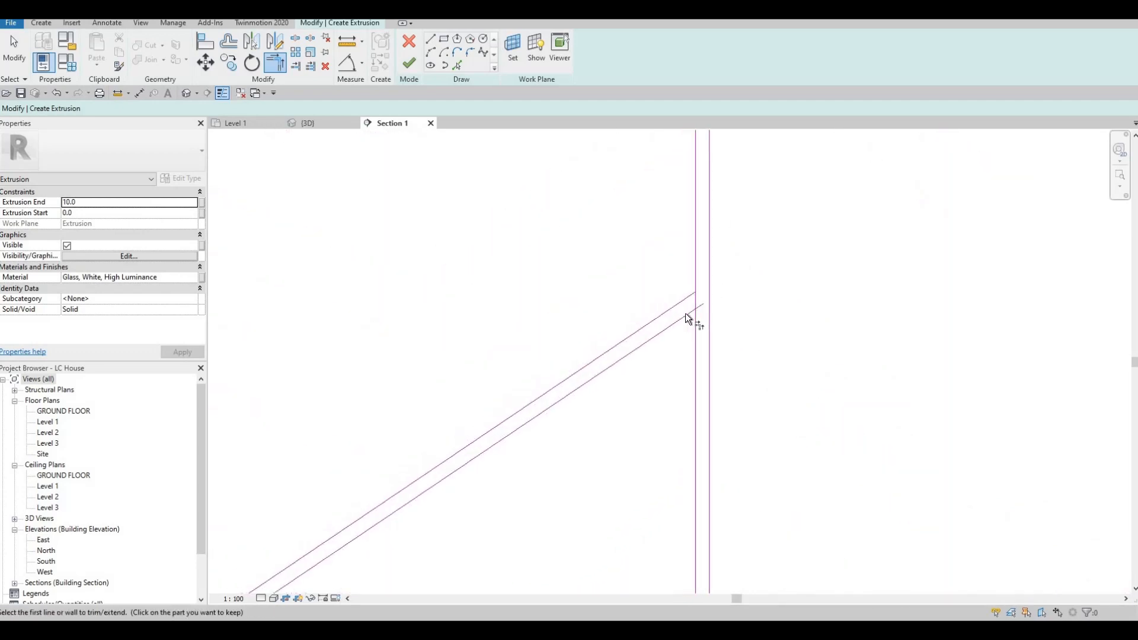
left_click(685, 313)
left_click(693, 268)
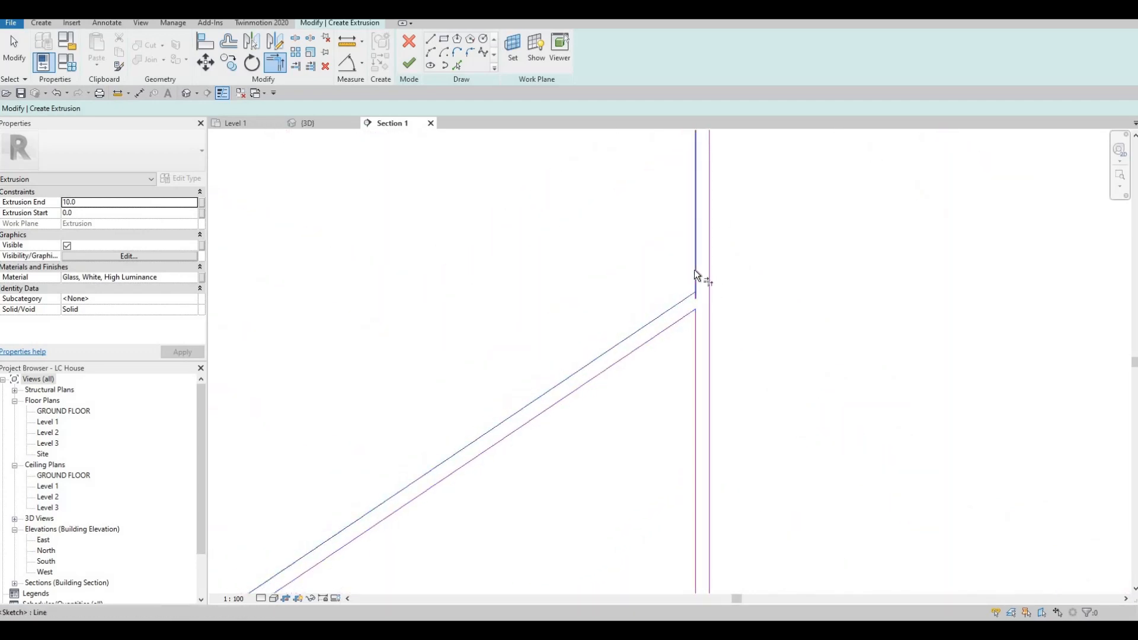
Trim both lines of the sixth bay's upper falling strip to the right edge of the fifth divider.
scroll(695, 269, "down", 3)
scroll(698, 270, "down", 3)
middle_click_drag(700, 267, 697, 416)
scroll(698, 240, "up", 3)
left_click(691, 211)
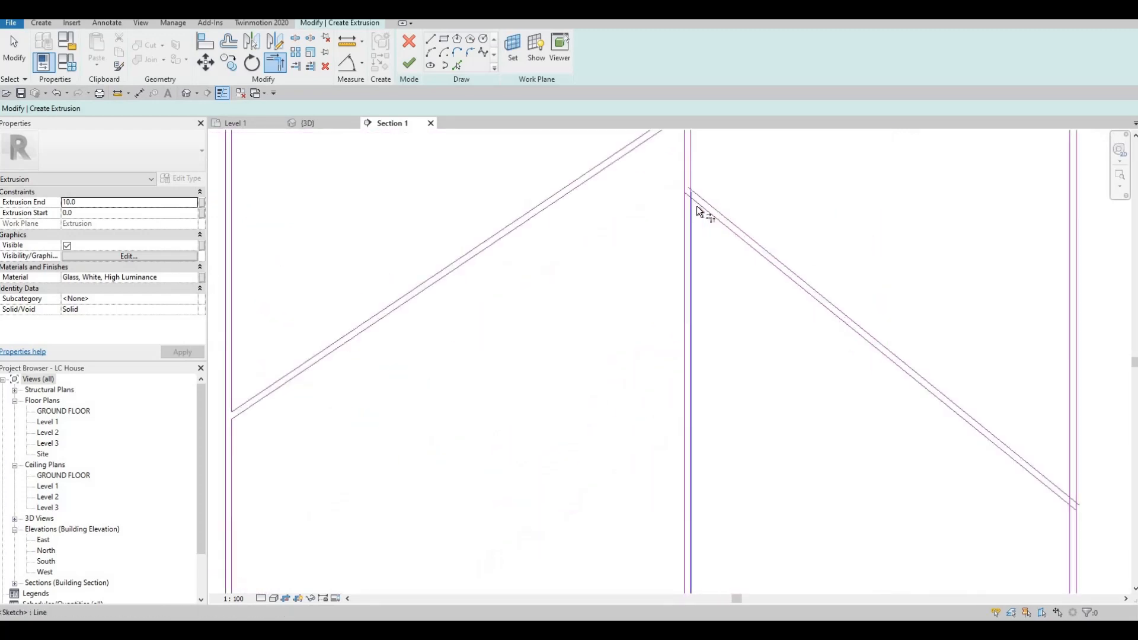
left_click(697, 184)
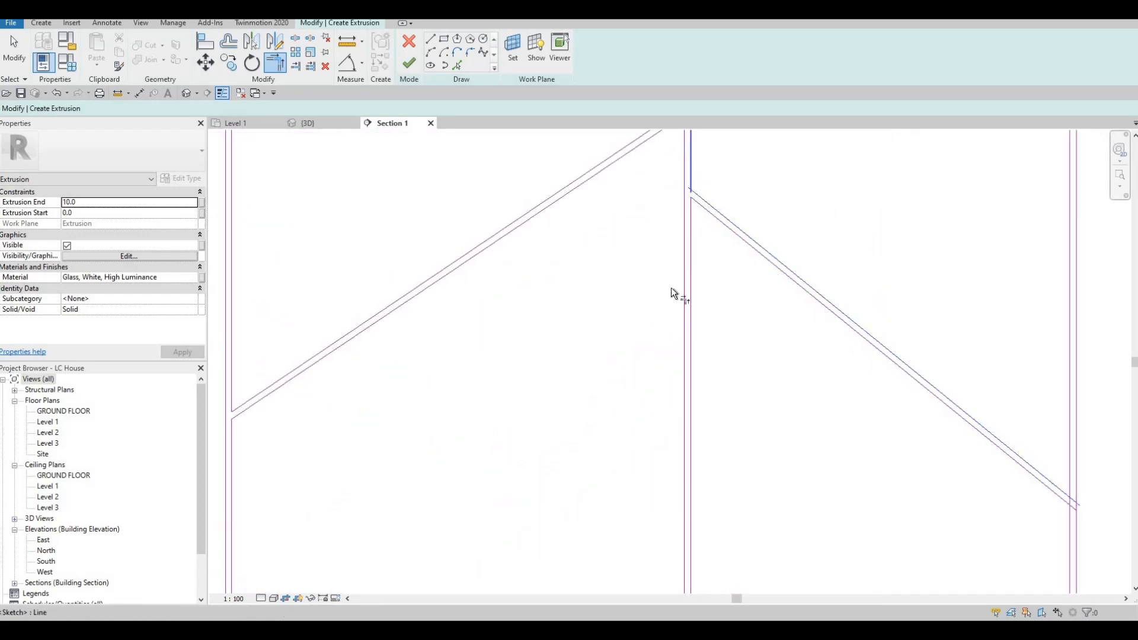
Trim both lines of the fifth bay's highest rising strip to the left edge of the fifth divider.
scroll(662, 257, "down", 3)
left_click(664, 259)
left_click(666, 256)
left_click(662, 235)
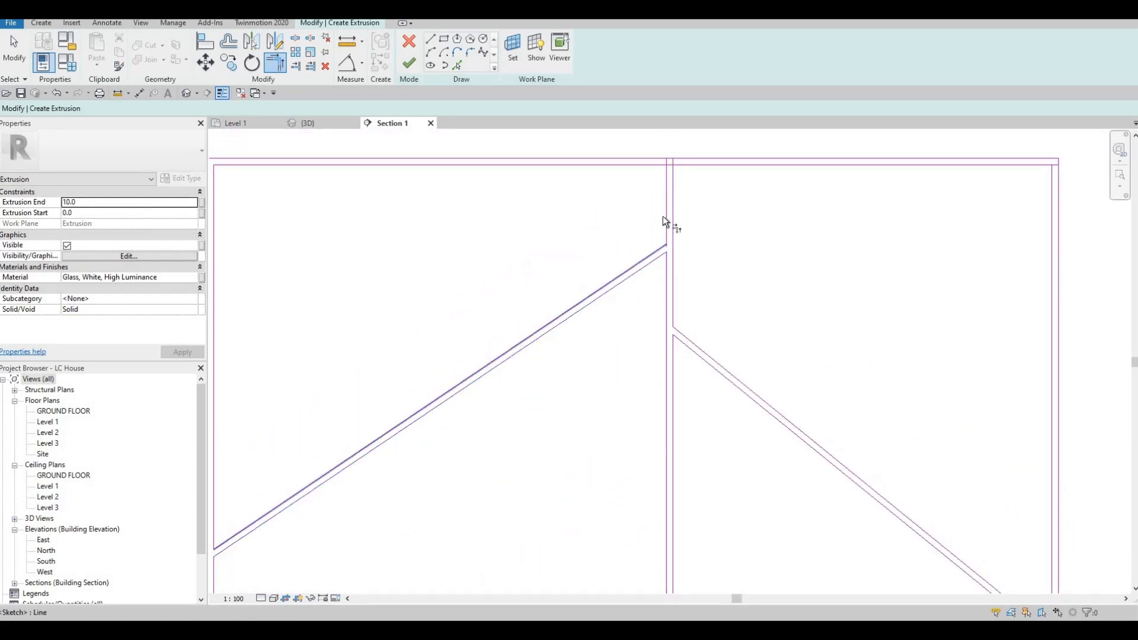
left_click(668, 221)
Trim the top rail's lower line into corners with both edges of the fifth divider and the inner edge of the frame's right side.
middle_click_drag(668, 221, 688, 311)
scroll(688, 272, "up", 3)
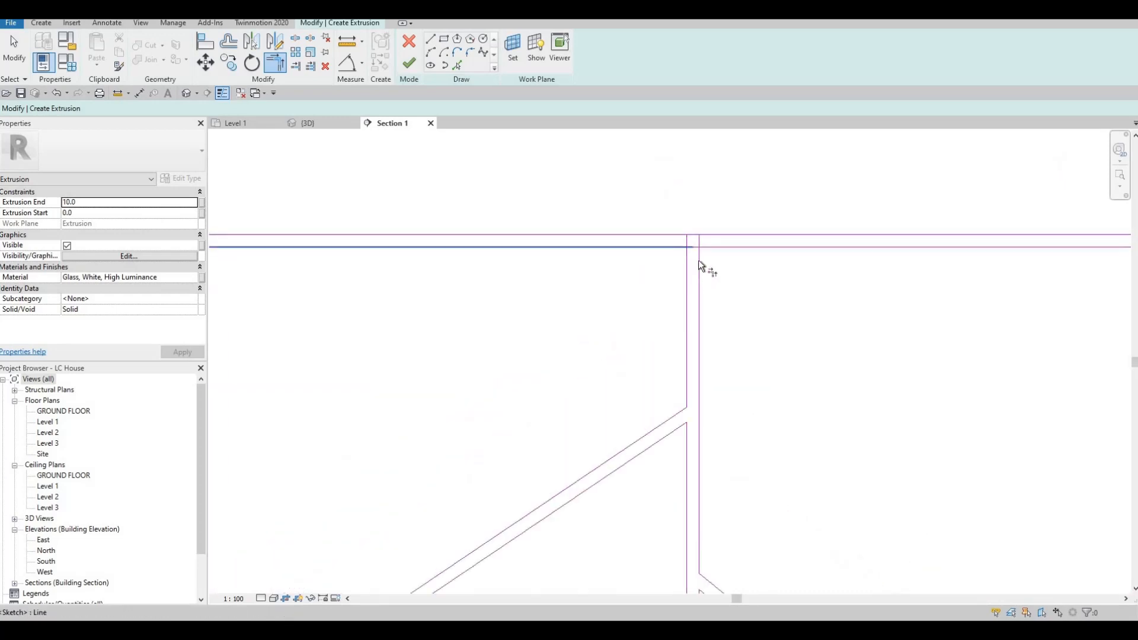
left_click(699, 263)
scroll(704, 262, "down", 3)
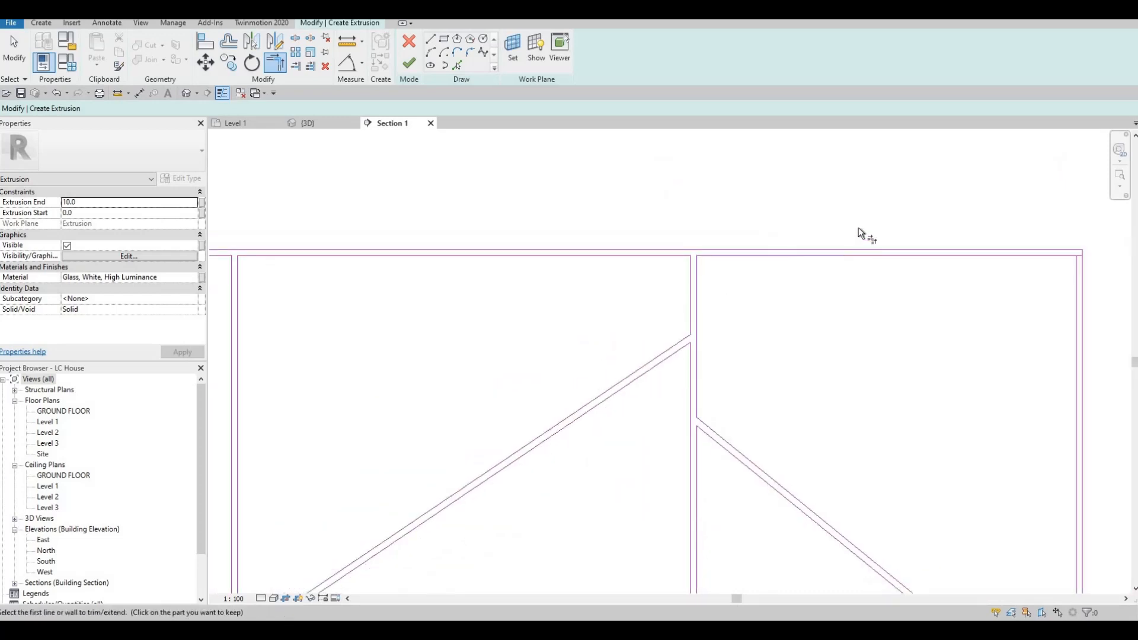
scroll(868, 204, "up", 3)
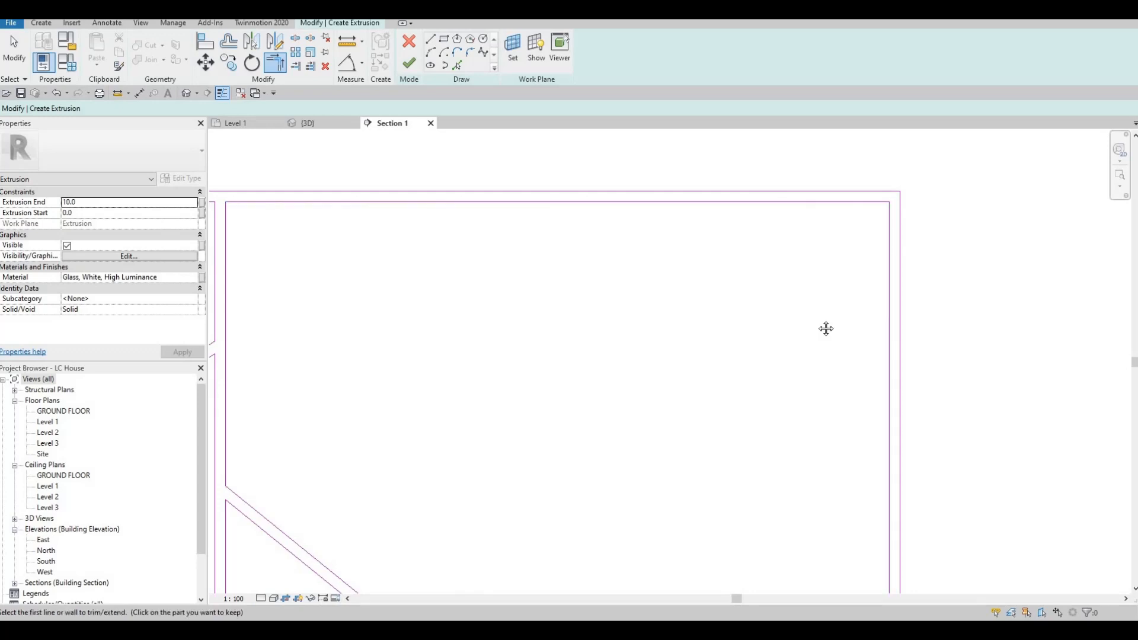
middle_click_drag(826, 328, 833, 319)
Trim both lines of the sixth bay's upper falling strip to the inner edge of the frame's right side.
scroll(833, 321, "down", 4)
middle_click_drag(852, 524, 817, 375)
scroll(819, 374, "up", 5)
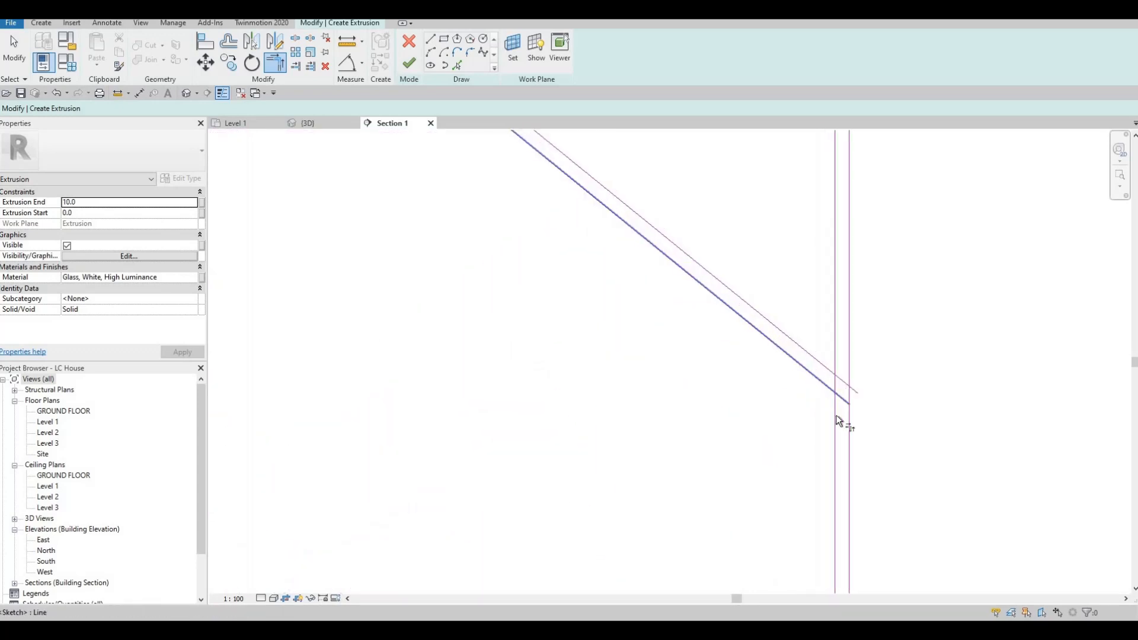
left_click(836, 415)
left_click(825, 366)
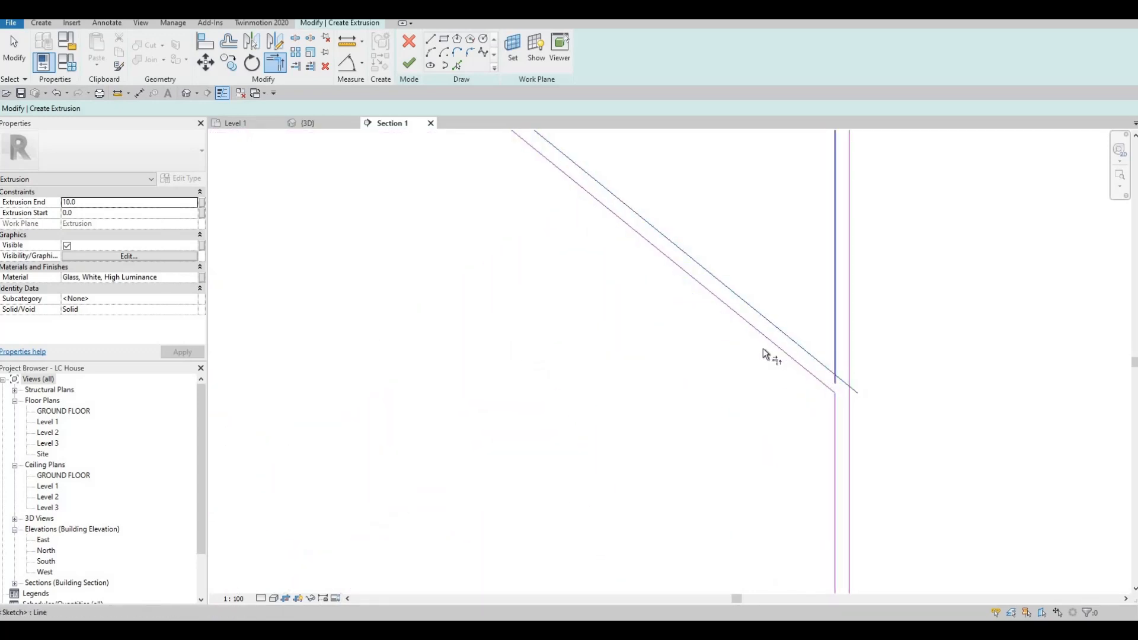
Trim both lines of the sixth bay's lower falling strip to the inner edge of the frame's right side.
scroll(763, 350, "down", 7)
mouse_move(749, 295)
middle_mouse_down()
mouse_move(743, 160)
mouse_move(723, 261)
middle_mouse_up()
scroll(756, 291, "up", 1)
scroll(723, 261, "up", 5)
left_click(735, 253)
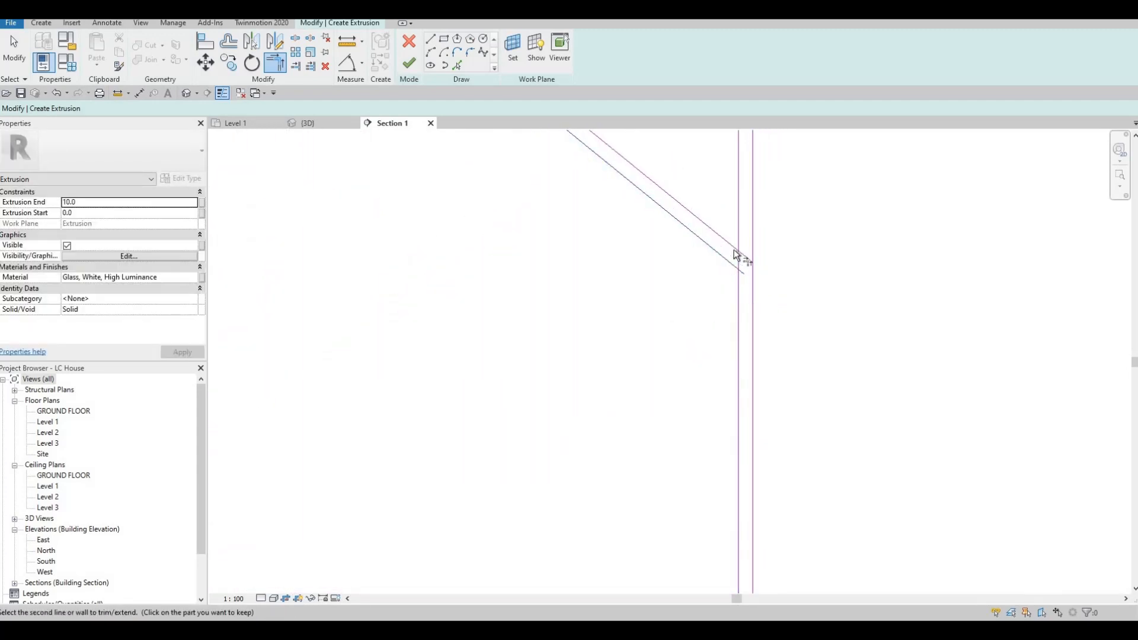
left_click(739, 243)
Trim the bottom rail's upper line into a corner with the inner edge of the frame's right side.
scroll(679, 320, "down", 3)
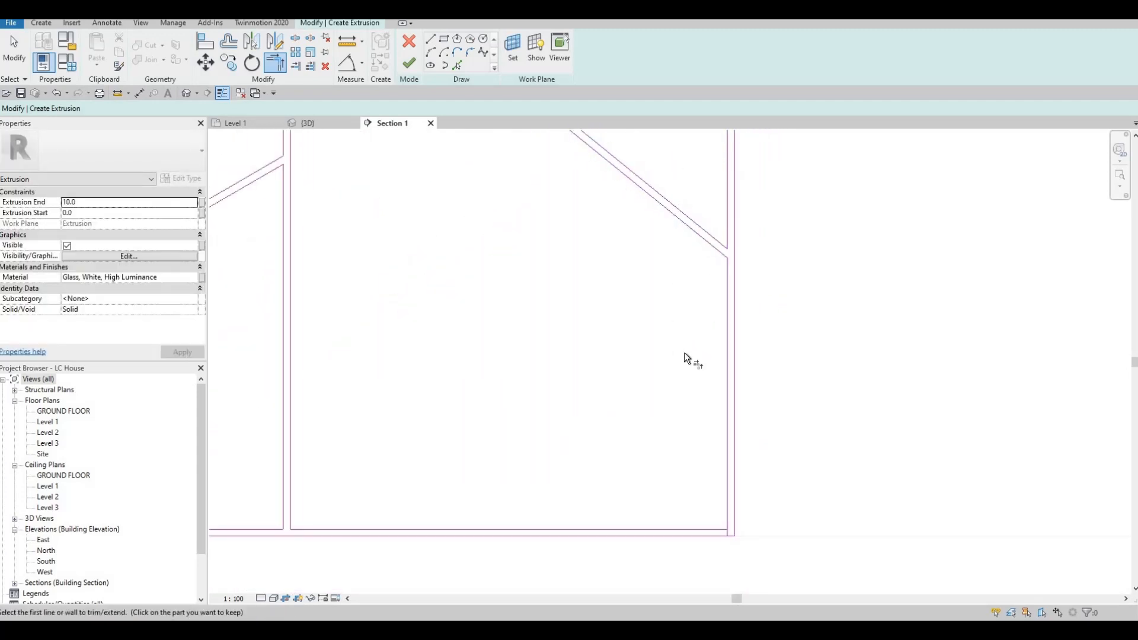
scroll(742, 394, "down", 3)
scroll(748, 400, "up", 3)
left_click(748, 400)
scroll(761, 384, "up", 2)
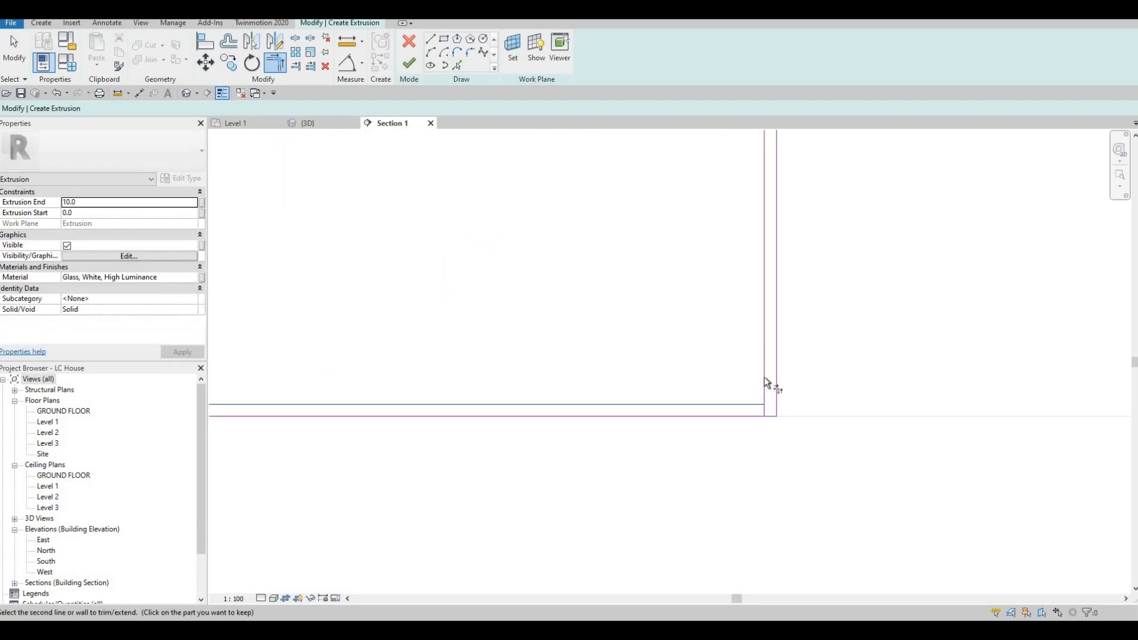
left_click(764, 380)
Check the trimmed corners and finish the extrusion sketch of the wall's strip pattern.
scroll(719, 312, "down", 3)
scroll(737, 305, "up", 2)
middle_click_drag(737, 305, 825, 340)
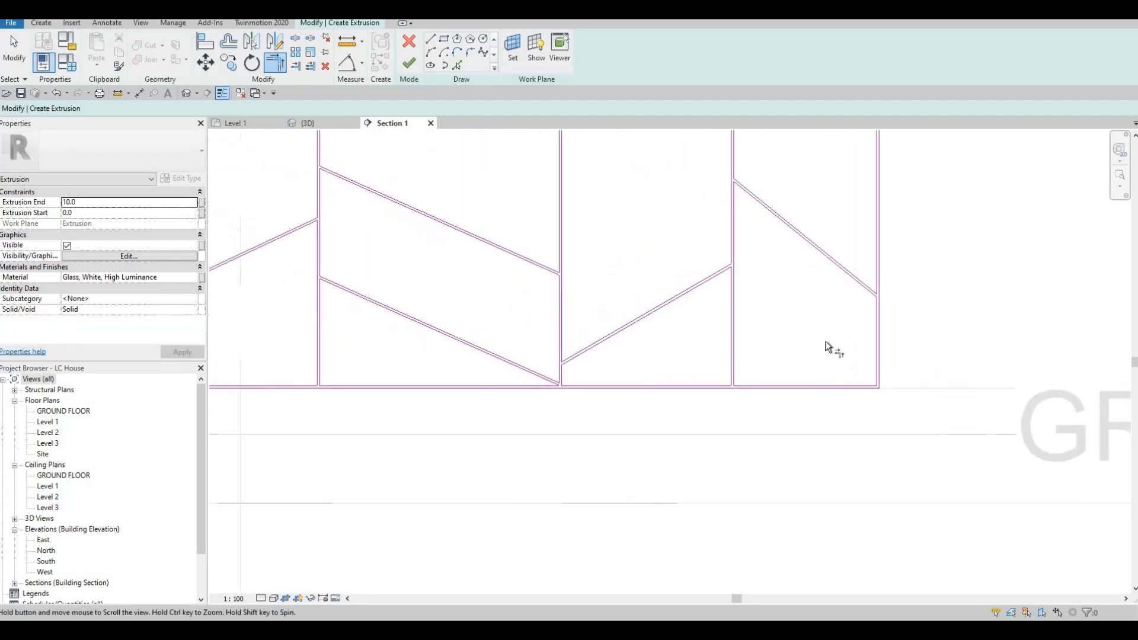
scroll(825, 346, "down", 5)
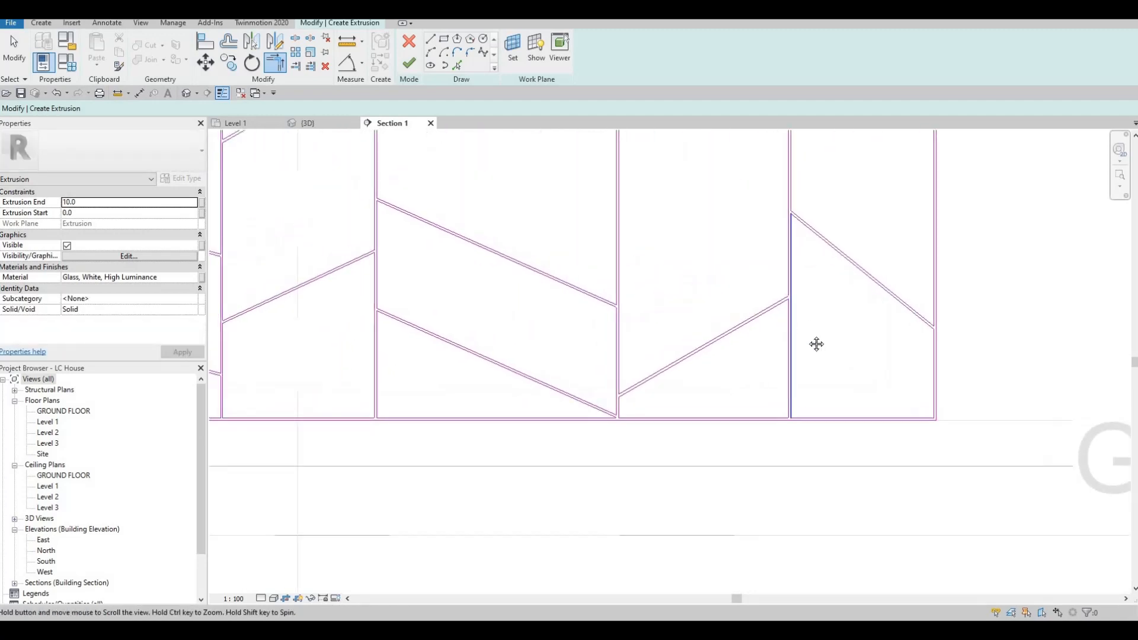
left_click(416, 66)
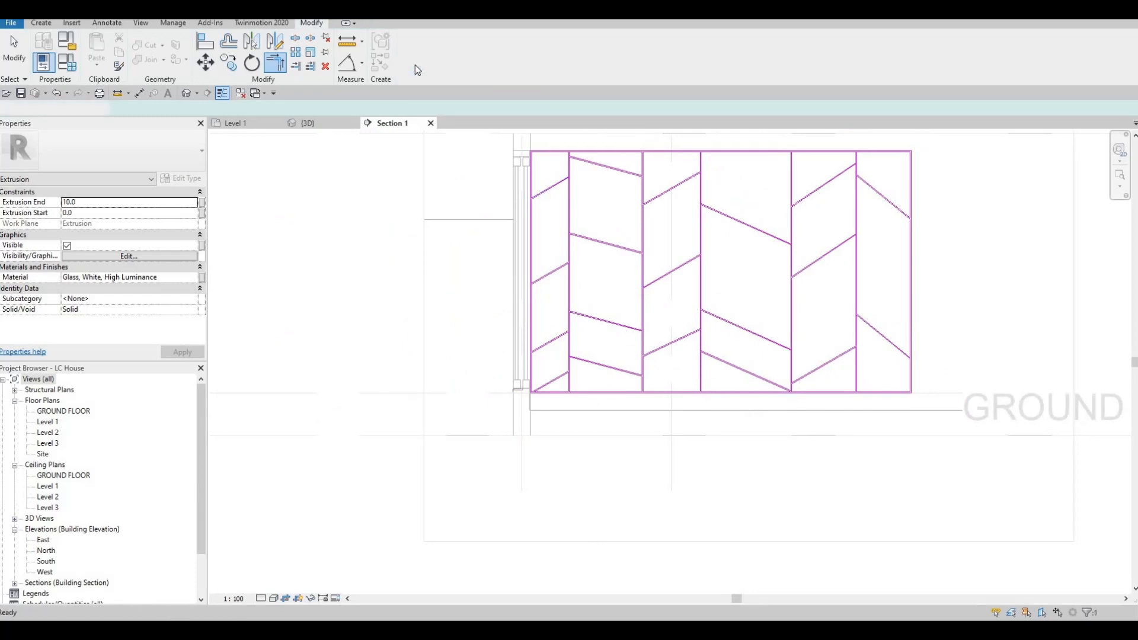
Assign Glulam 24h from the AEC Materials Wood library to the strip extrusion and finish the in-place model.
left_click(188, 276)
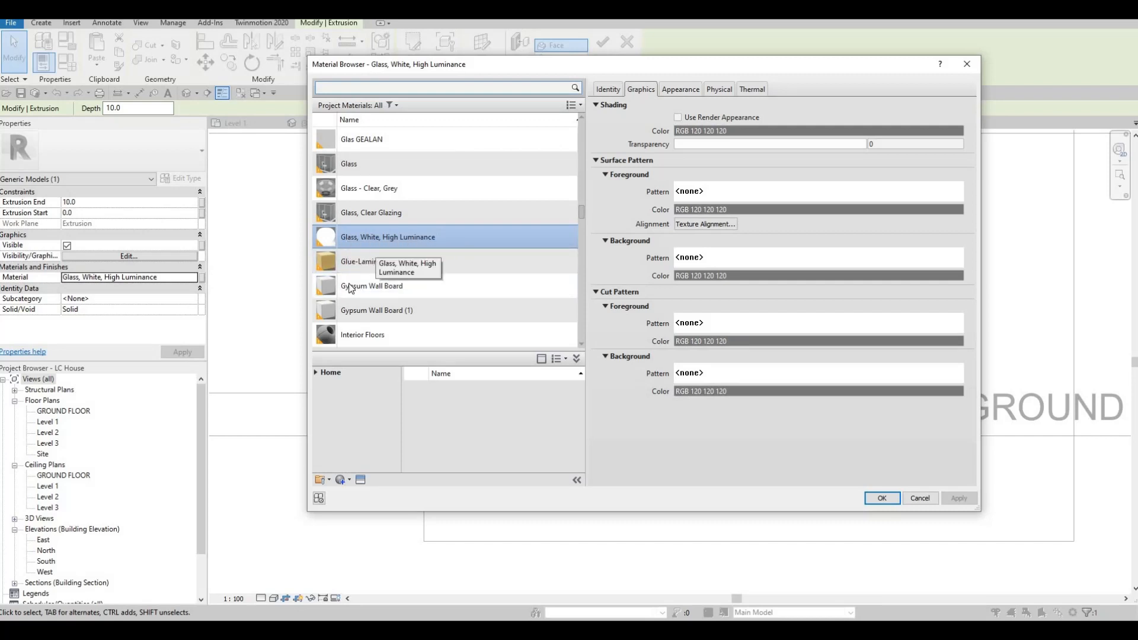
scroll(353, 340, "down", 5)
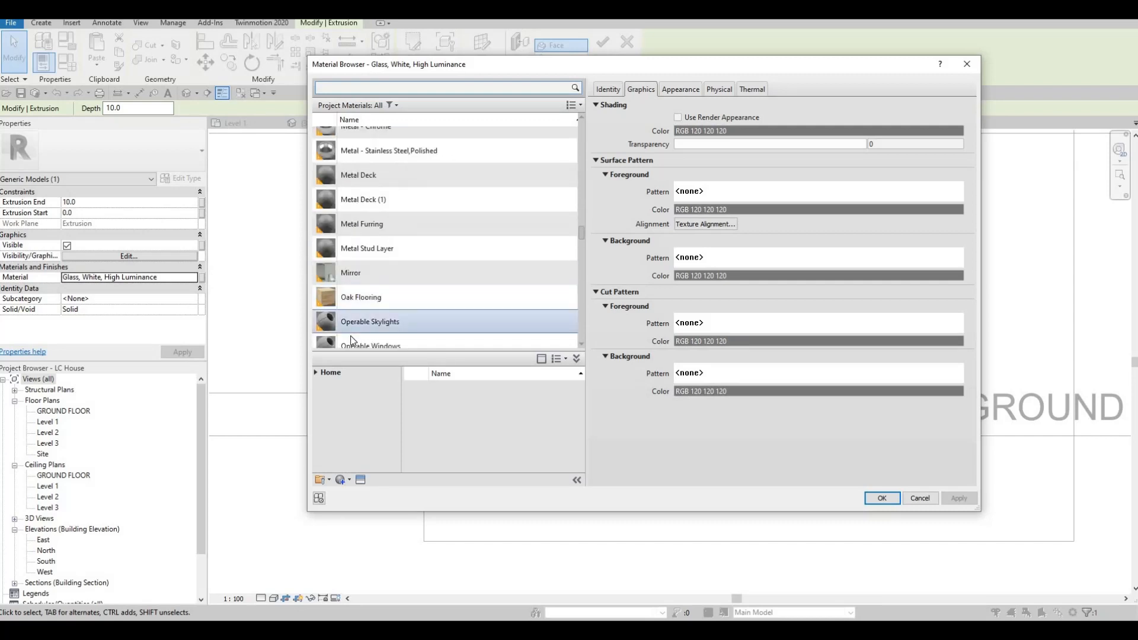
left_click(314, 374)
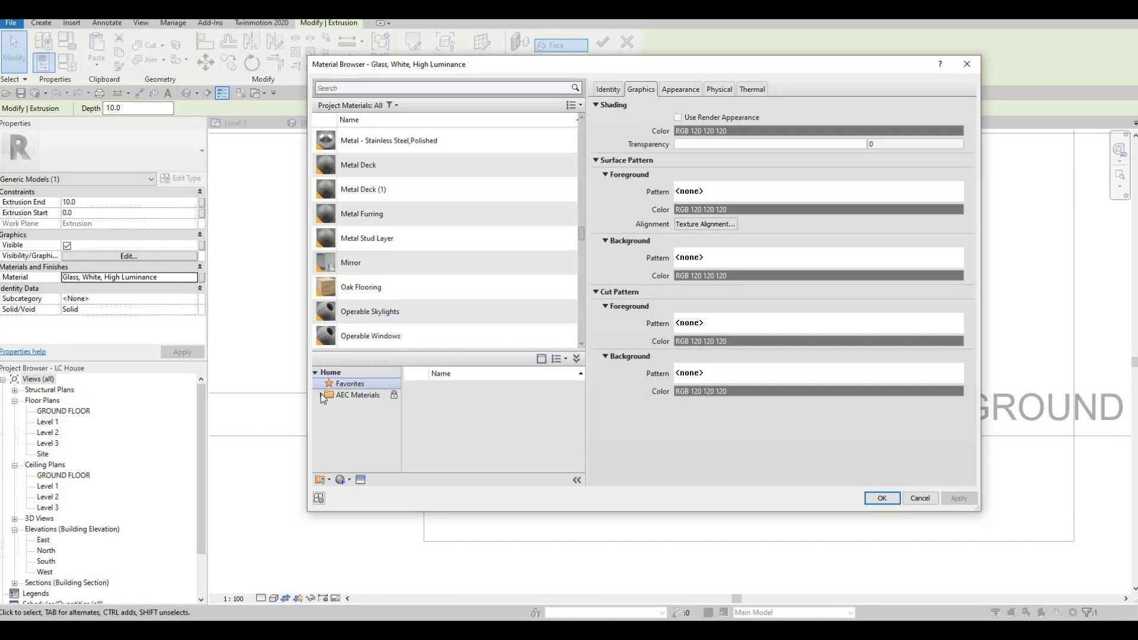
left_click(322, 394)
scroll(352, 451, "down", 4)
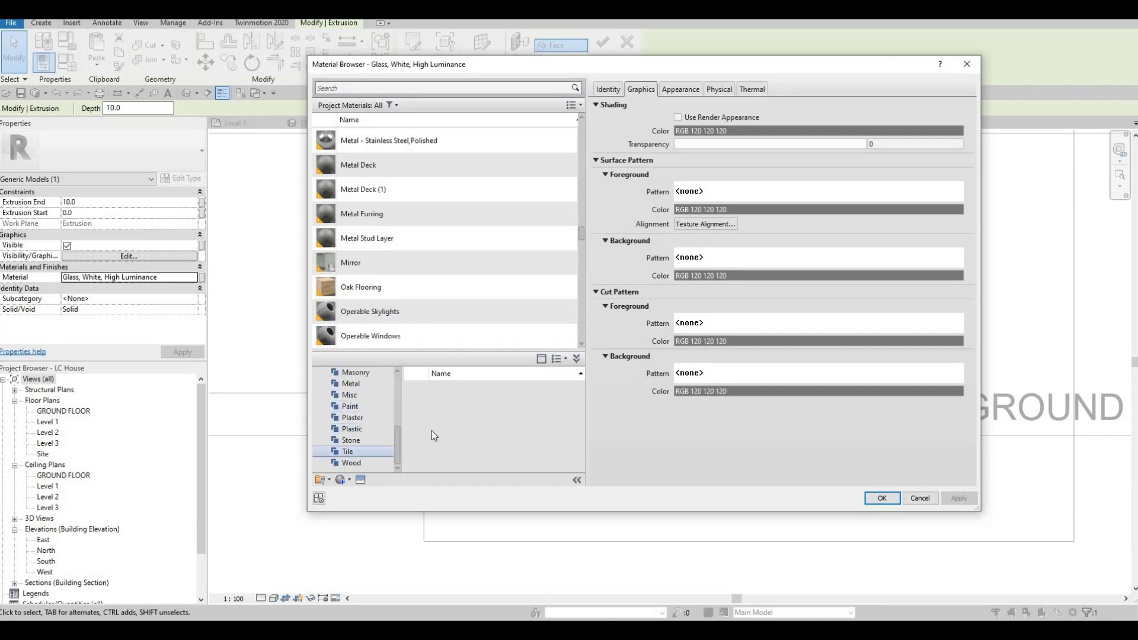
scroll(557, 449, "down", 3)
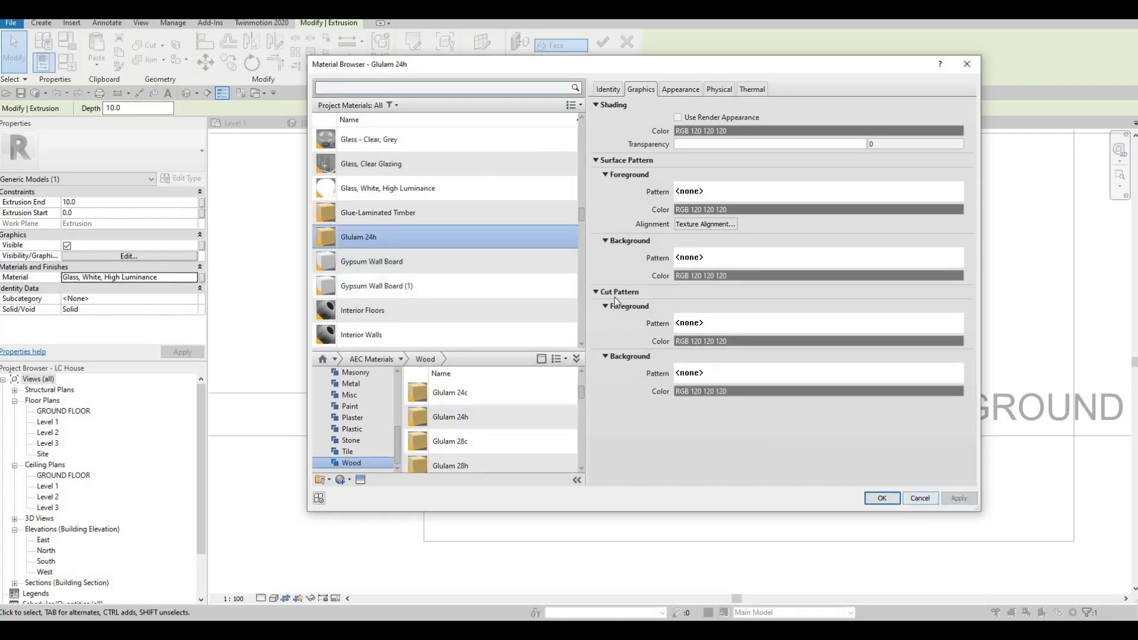
key("Return")
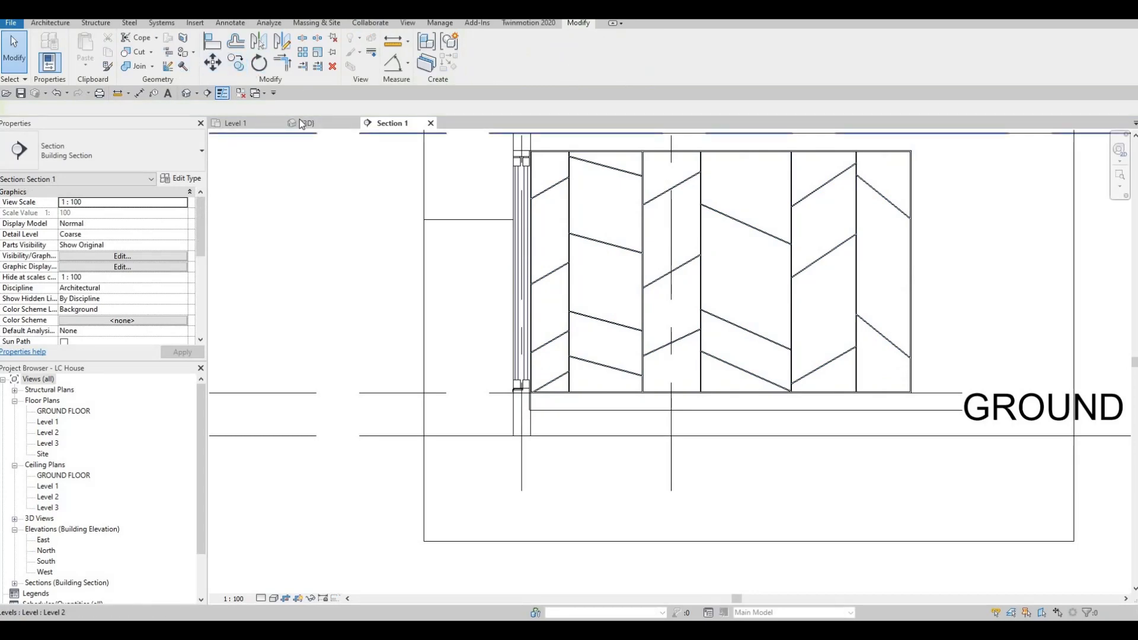
Open the 3D view, orient it towards the patterned wall and set its visual style to Realistic.
left_click(300, 119)
middle_click_drag(522, 332, 350, 353, "shift")
scroll(608, 283, "up", 3)
mouse_move(582, 314)
middle_mouse_down("shift")
mouse_move(333, 570)
mouse_move(263, 617)
middle_mouse_up("shift")
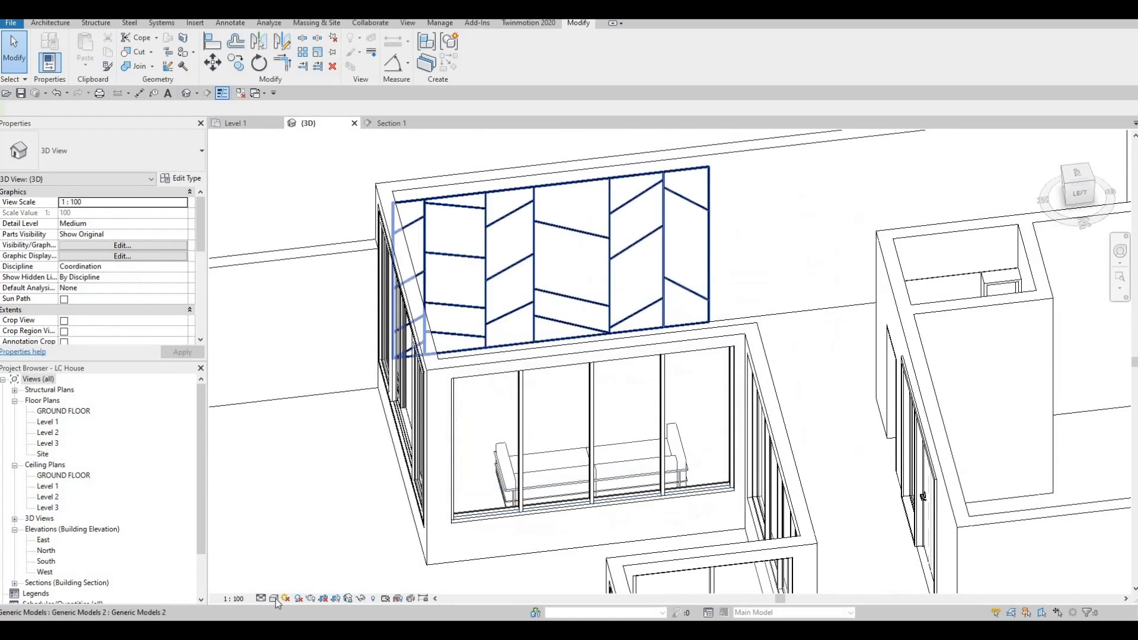
left_click(275, 598)
left_click(293, 575)
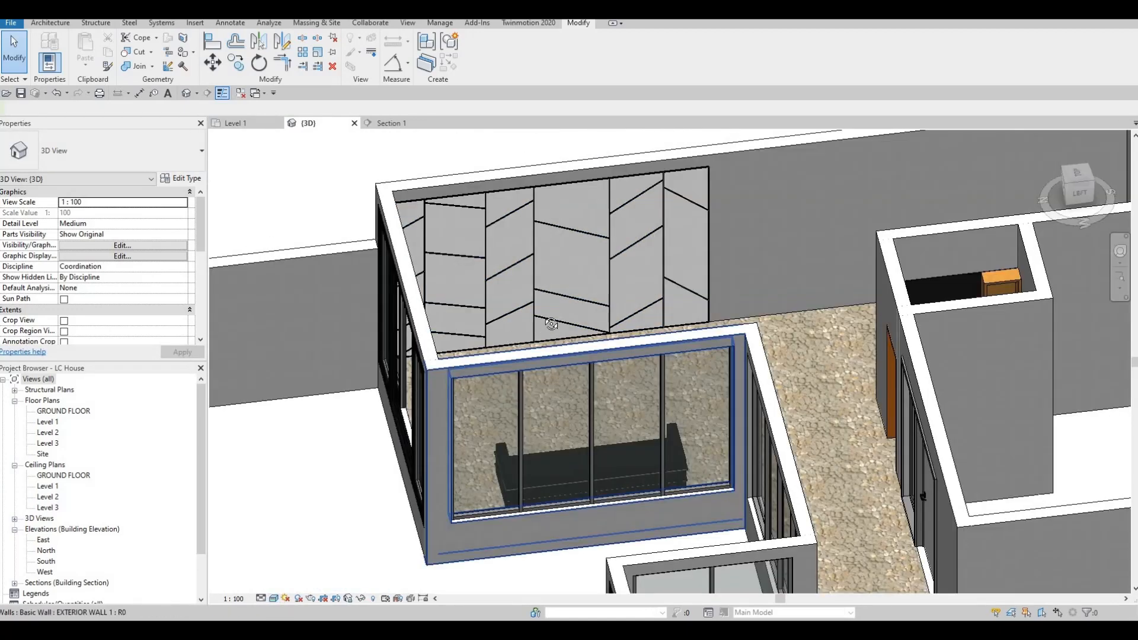
Try the Consistent Colors visual style on the patterned wall and return the 3D view to Realistic.
middle_click_drag(470, 317, 281, 588, "shift")
scroll(339, 500, "up", 2)
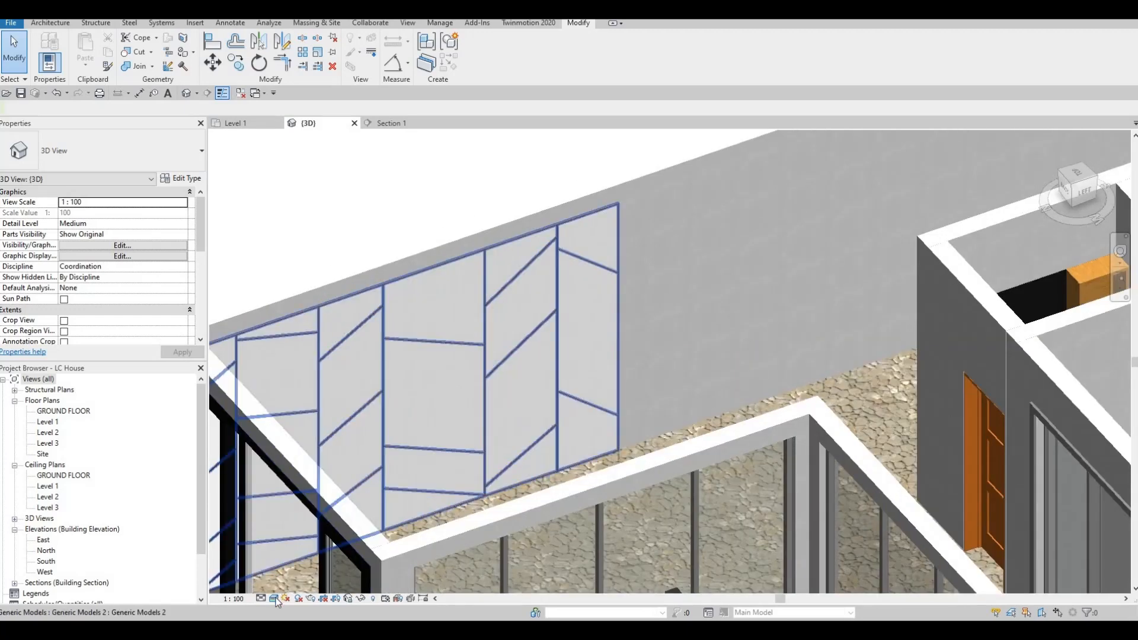
left_click(274, 598)
left_click(309, 560)
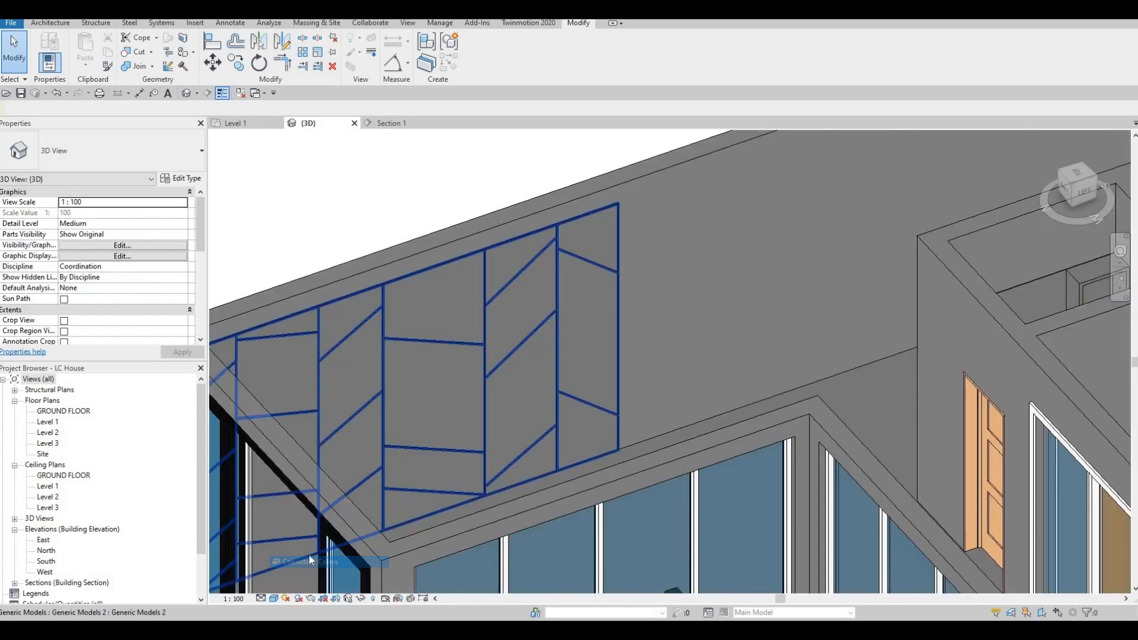
left_click(274, 598)
left_click(292, 574)
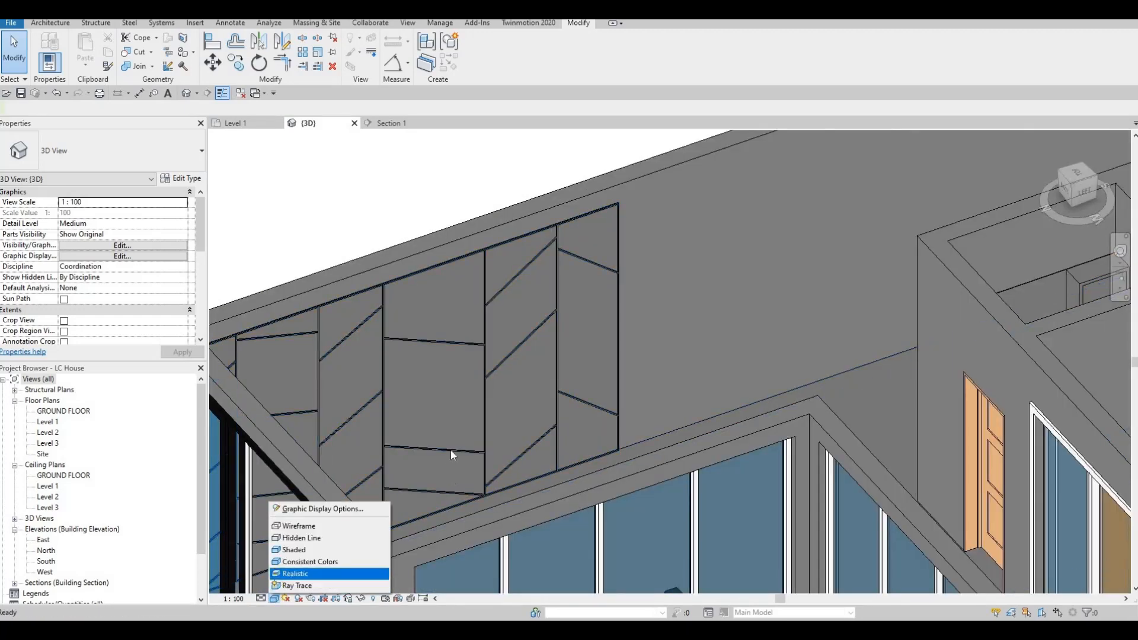
middle_click_drag(614, 479, 850, 398, "shift")
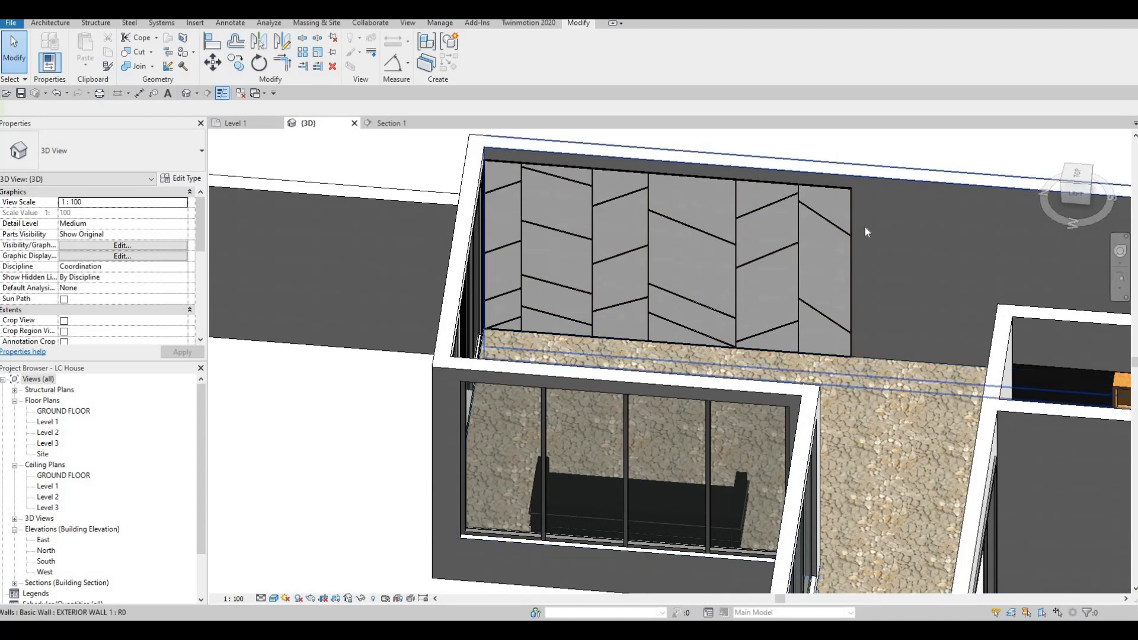
middle_click_drag(840, 238, 836, 214, "shift")
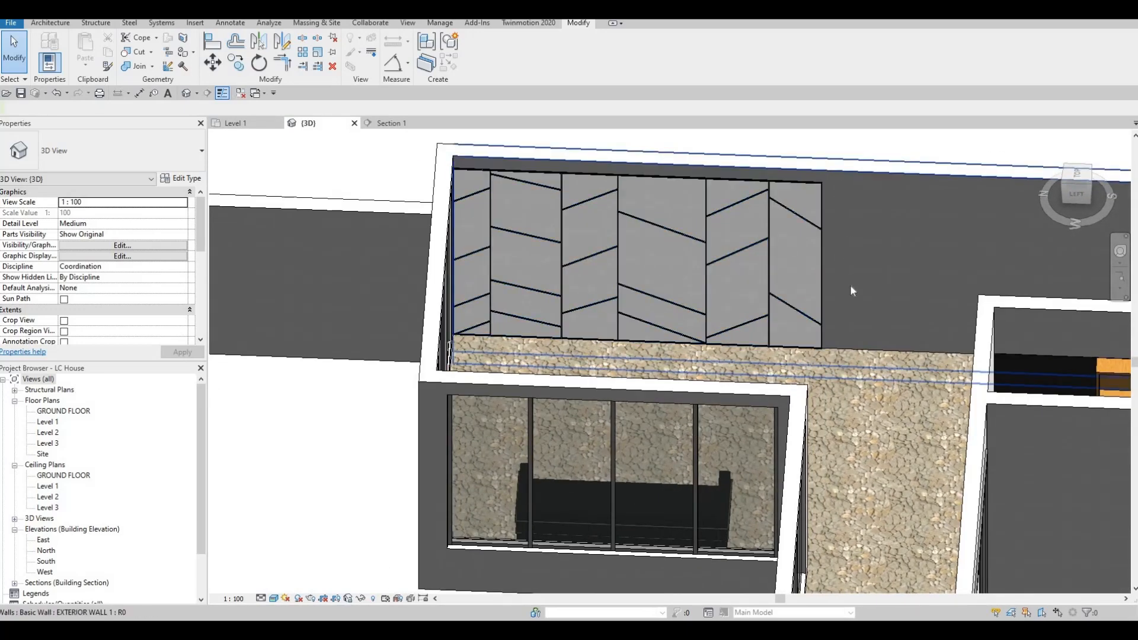
middle_click_drag(841, 350, 835, 379, "shift")
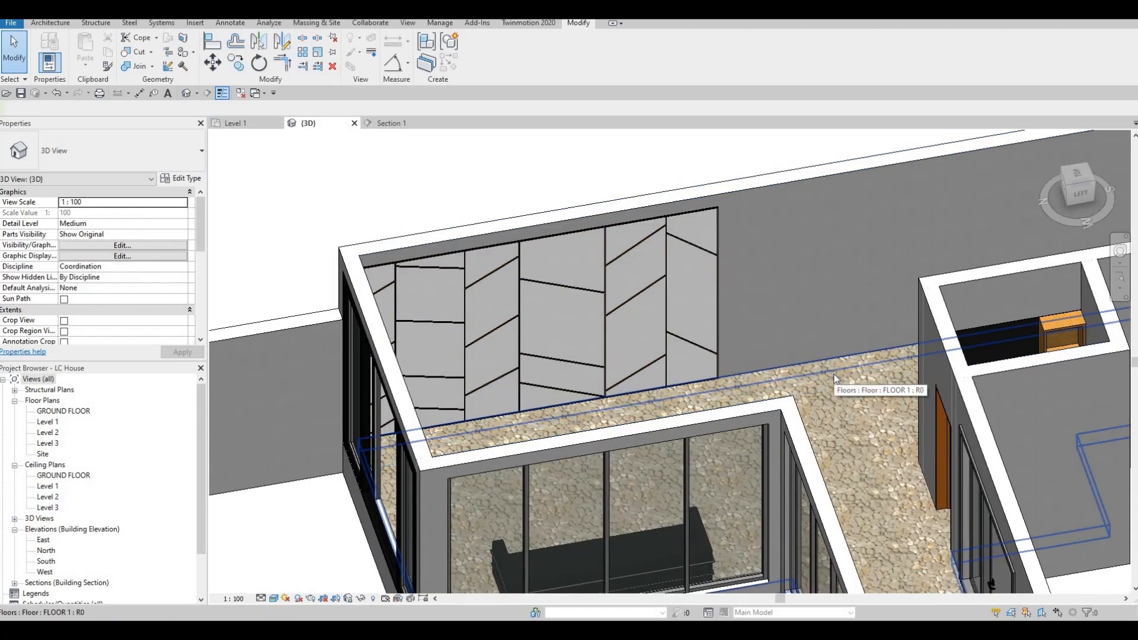
key("F1")
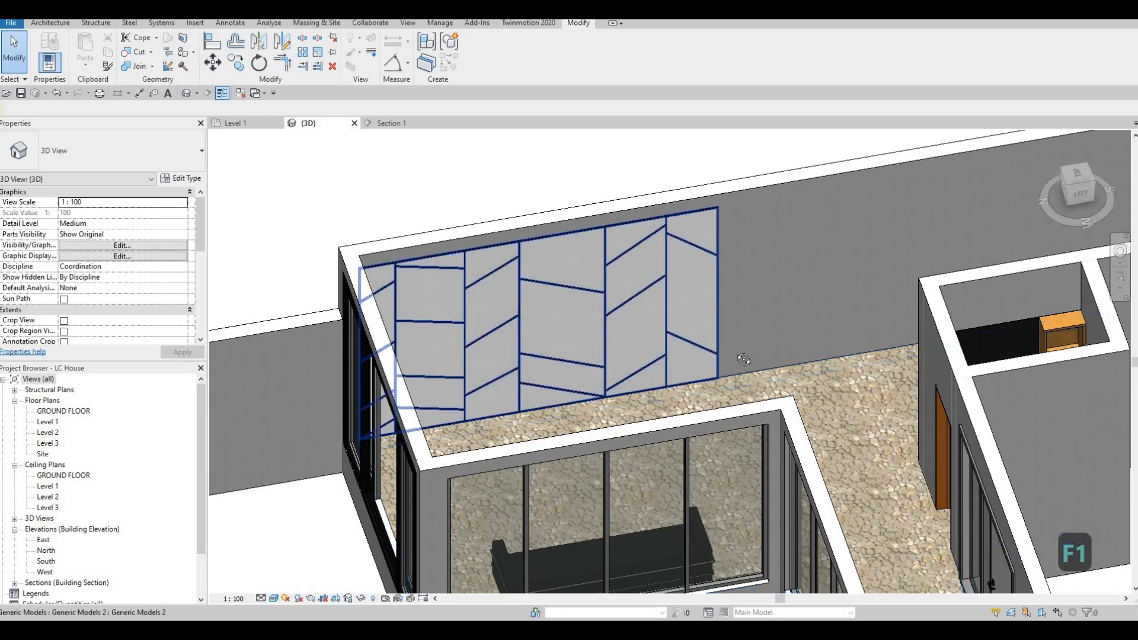
middle_click_drag(677, 369, 297, 453, "shift")
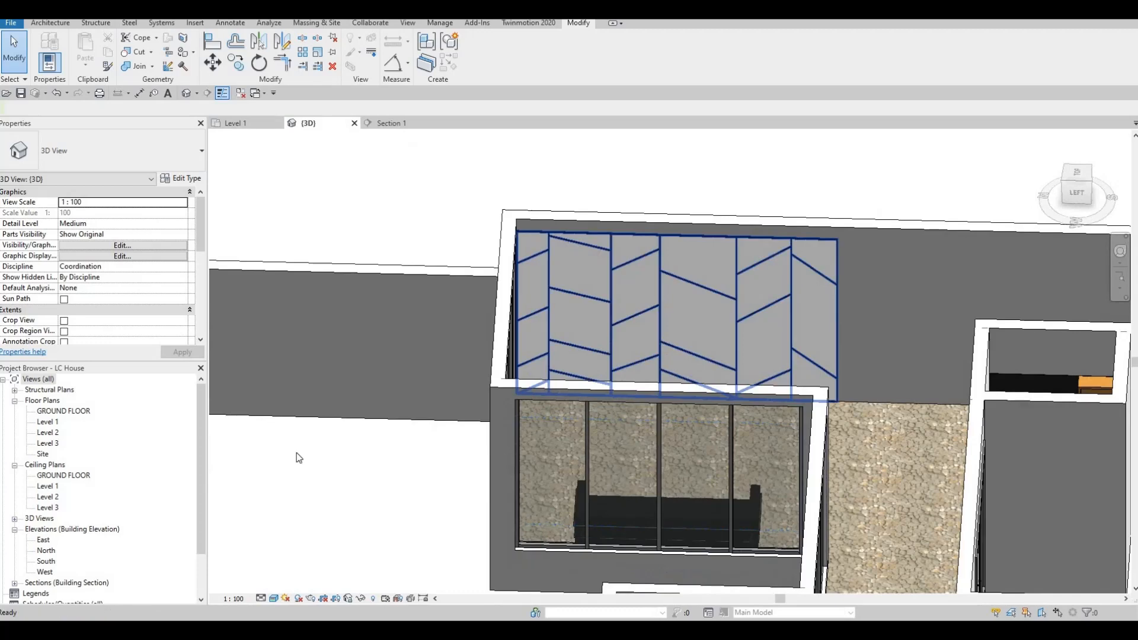
Extend the Section 1 boundary in the Level 1 plan just past the grid line beside the toilet room, and open the section view.
double_click(51, 422)
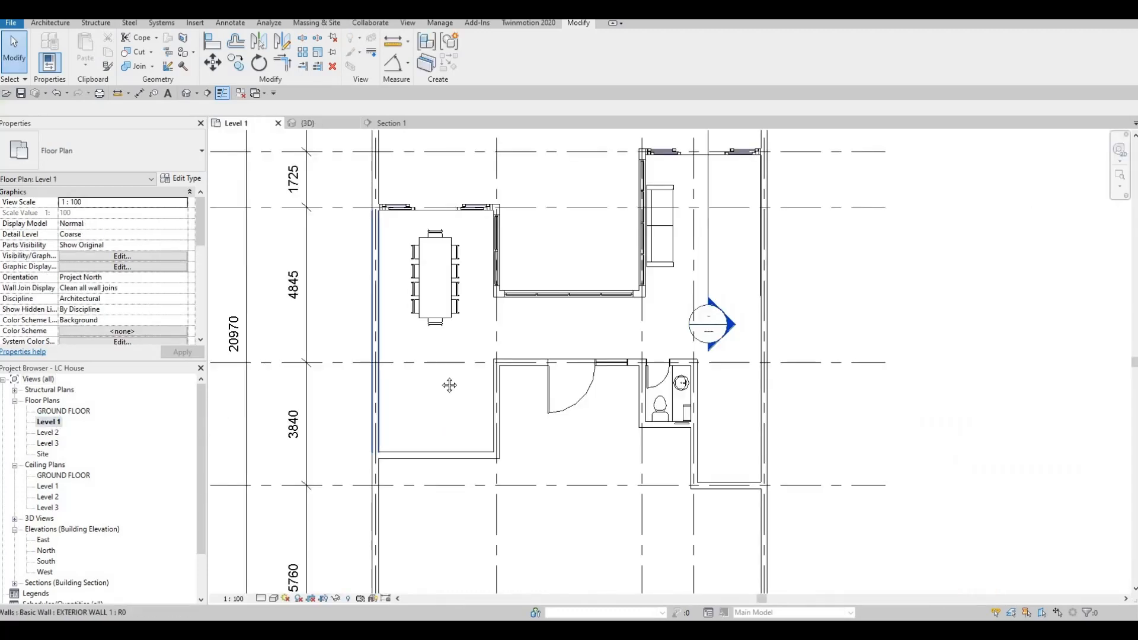
middle_click_drag(533, 342, 447, 311)
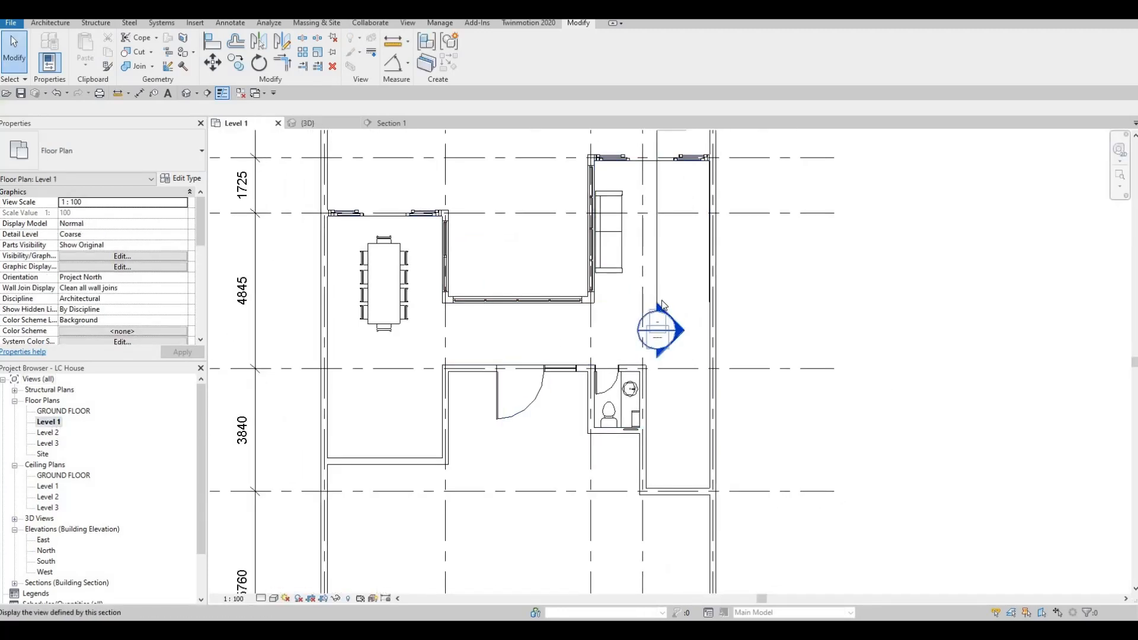
left_click(657, 271)
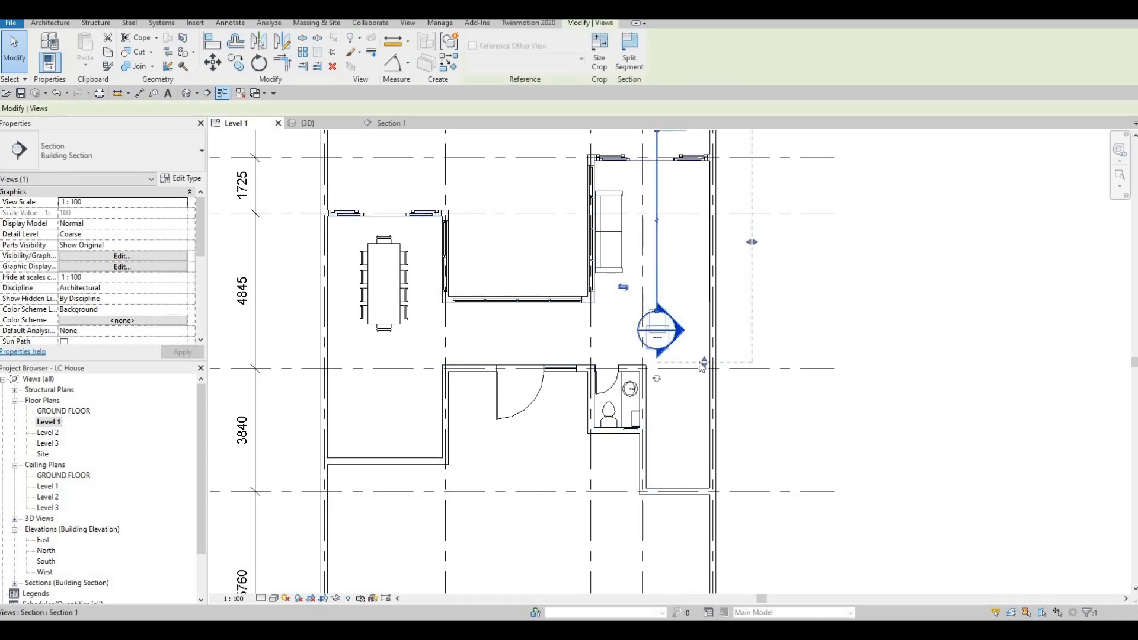
left_click_drag(704, 368, 703, 376)
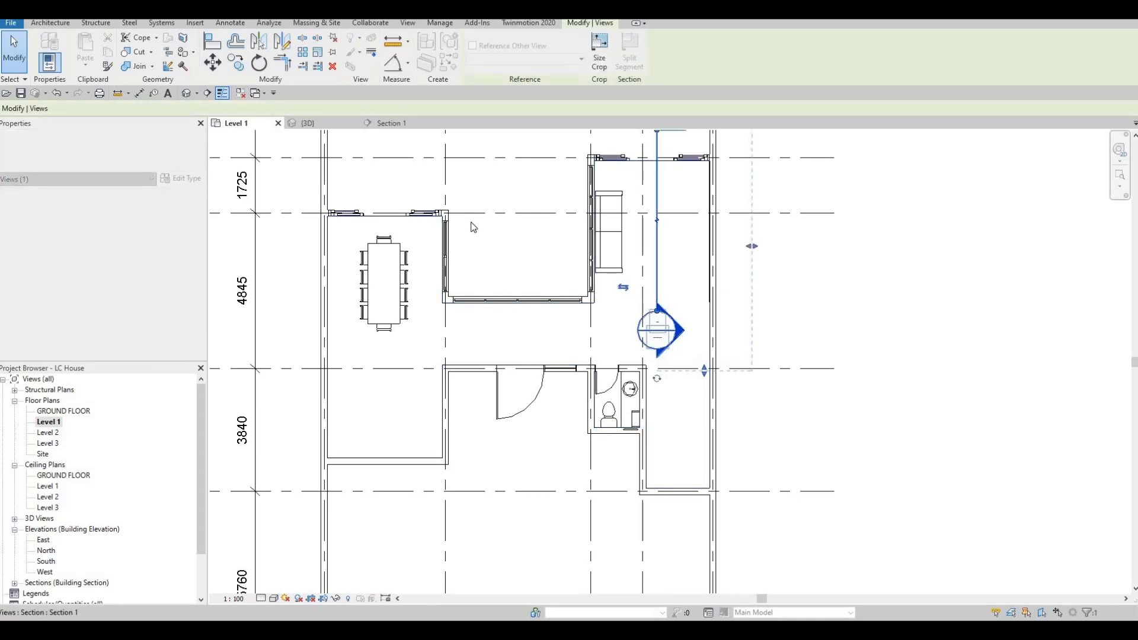
middle_click_drag(471, 223, 493, 246)
left_click(391, 124)
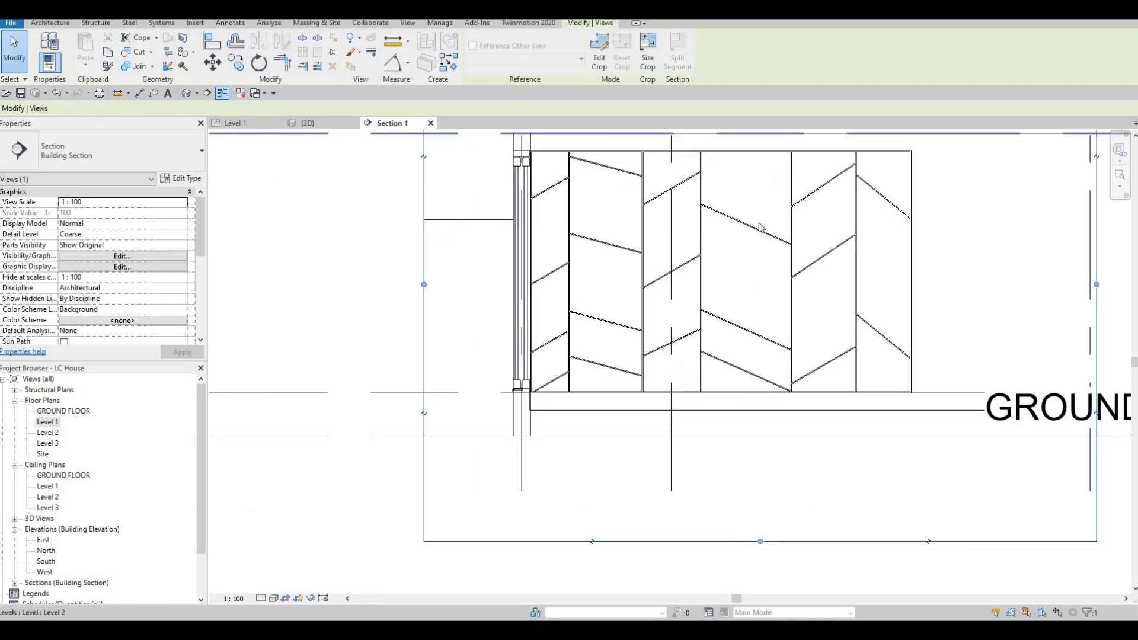
Examine the wood strips in the Level 1 plan, where they run along the living-room wall beside the section marker.
left_click(237, 124)
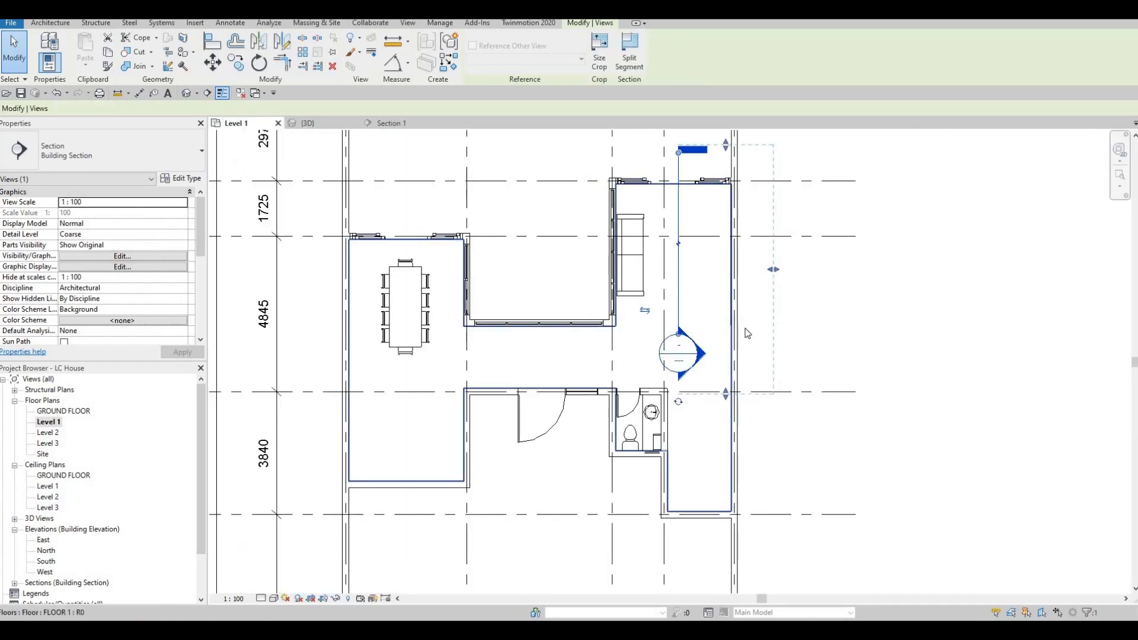
scroll(763, 314, "up", 5)
scroll(769, 299, "up", 2)
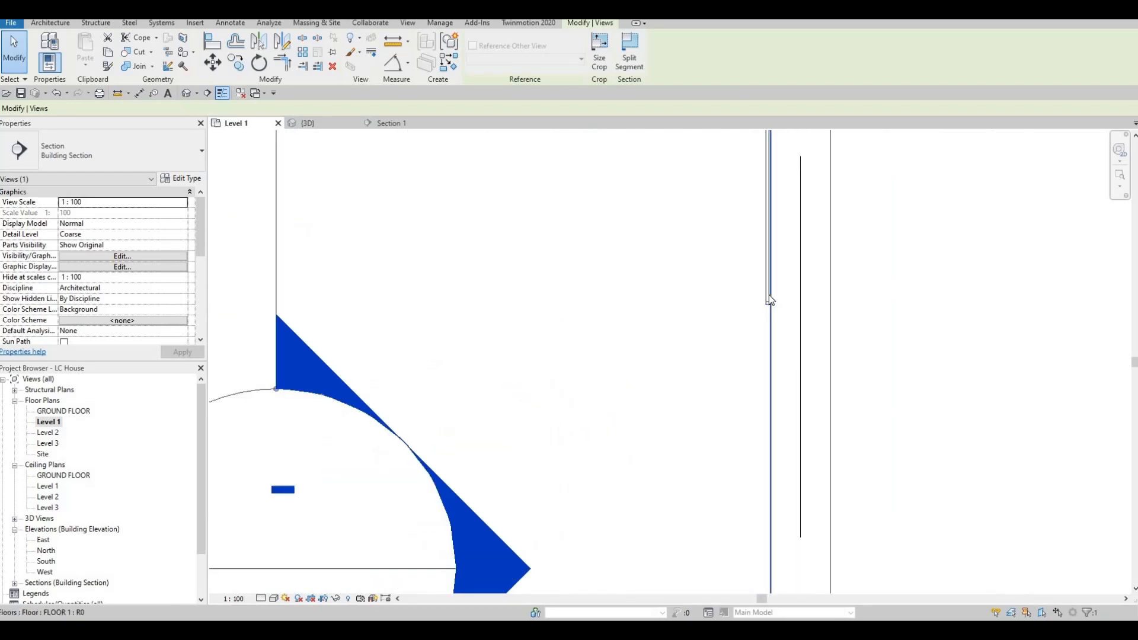
scroll(769, 295, "up", 3)
scroll(706, 291, "down", 5)
middle_click_drag(440, 184, 466, 172)
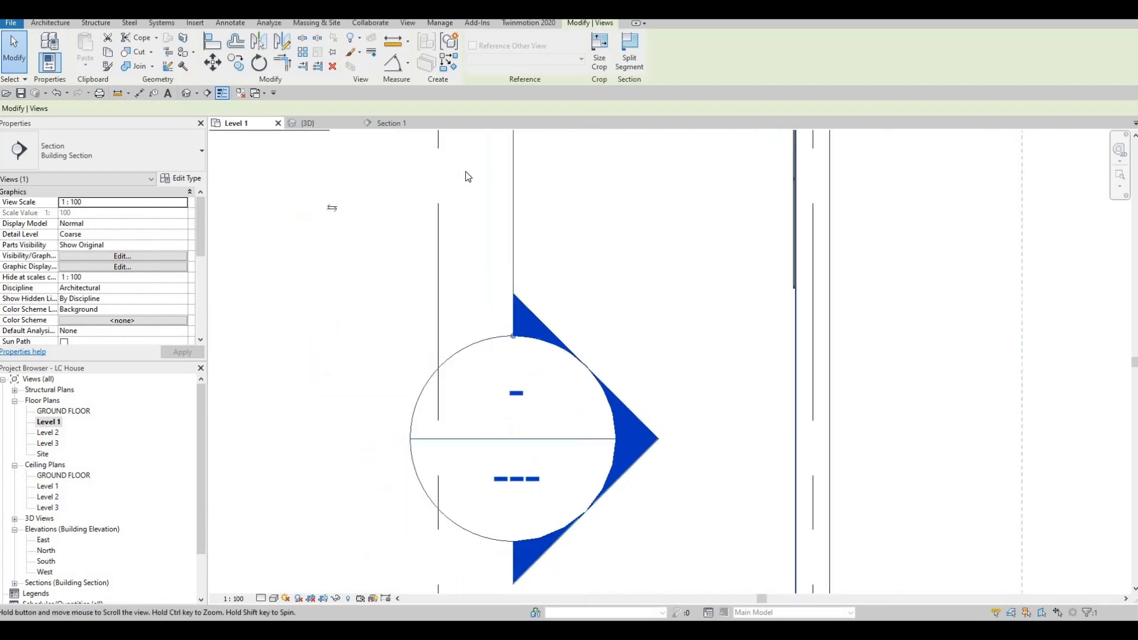
scroll(468, 176, "down", 2)
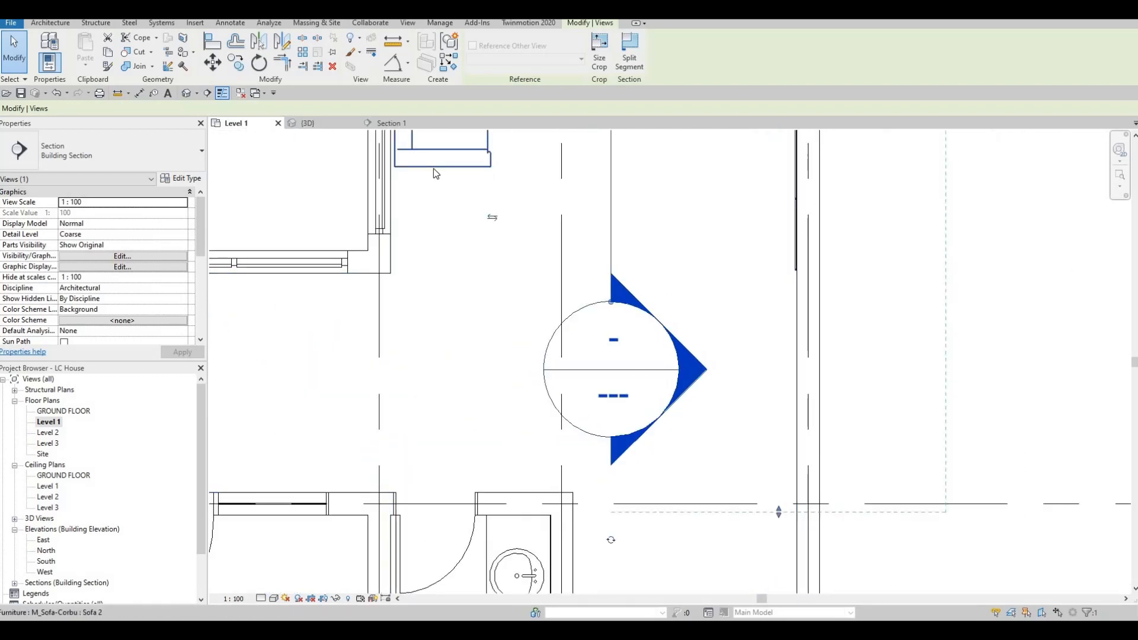
Open the 3D view, clear the selection and examine the wood strips and the infill between them on the patterned wall.
left_click(319, 125)
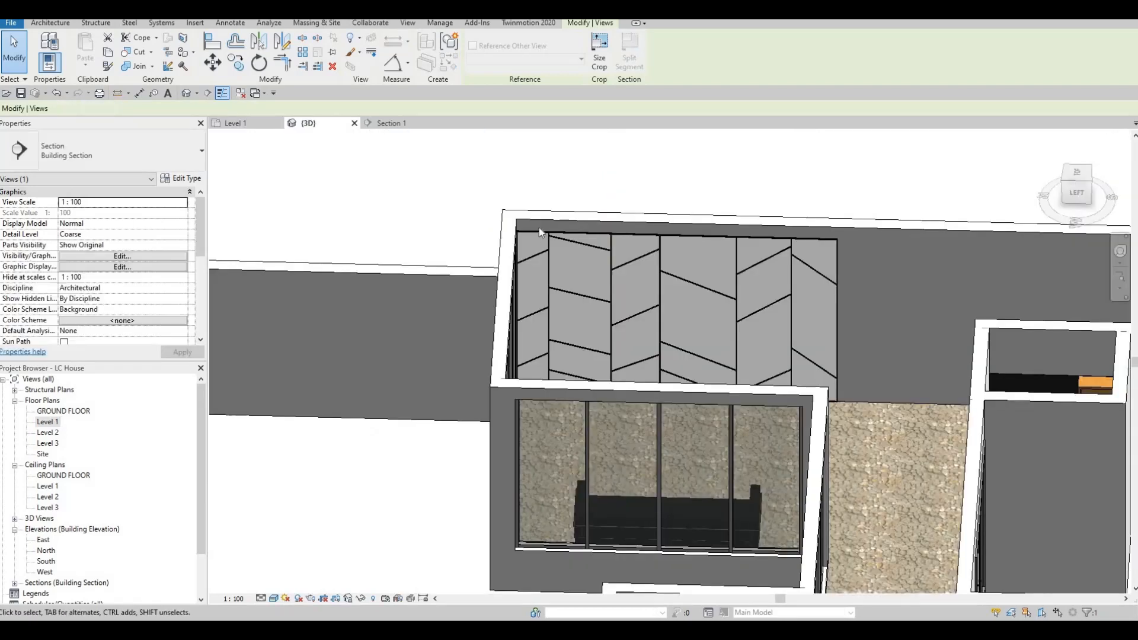
scroll(465, 248, "up", 5)
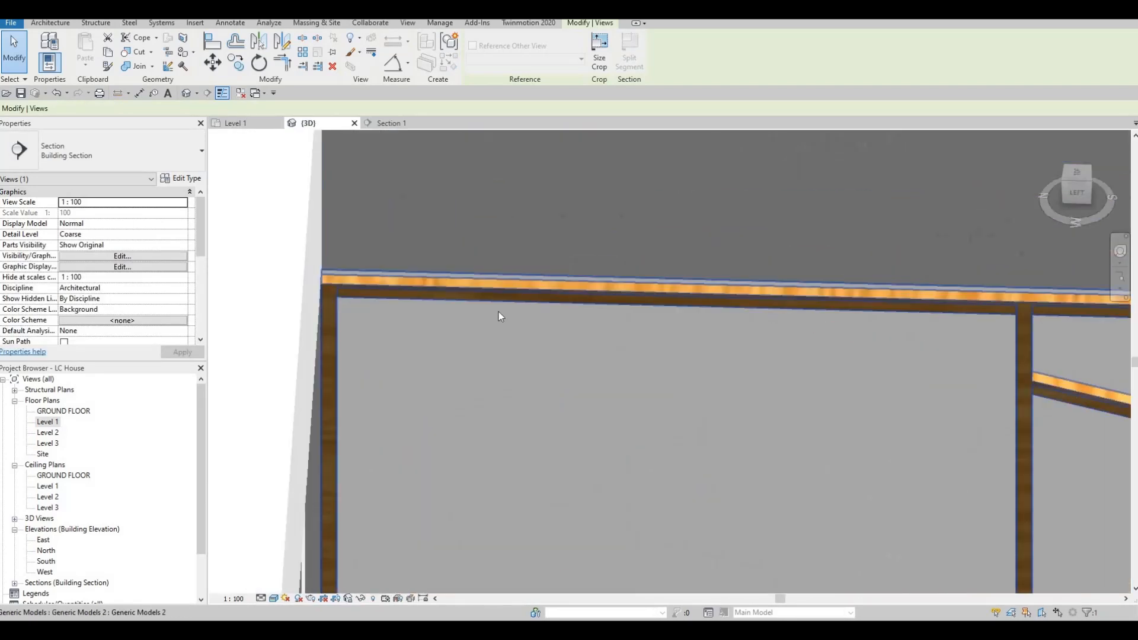
key("Escape")
key("Escape")
scroll(582, 282, "down", 5)
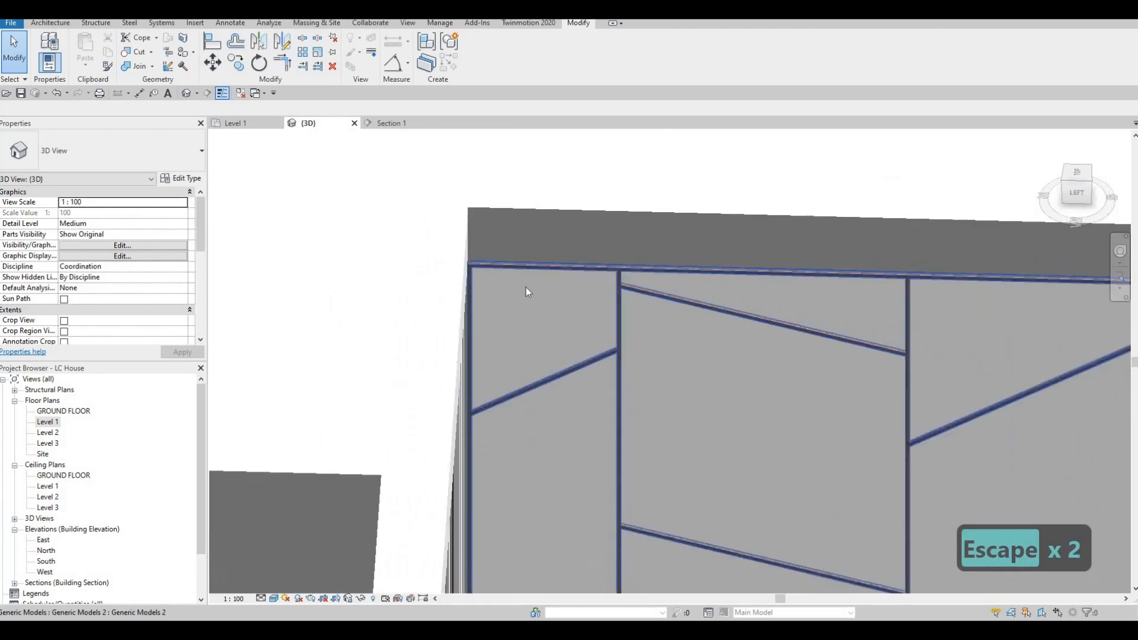
key("F1")
scroll(558, 343, "down", 1)
scroll(586, 373, "up", 1)
middle_click_drag(585, 372, 574, 257, "shift")
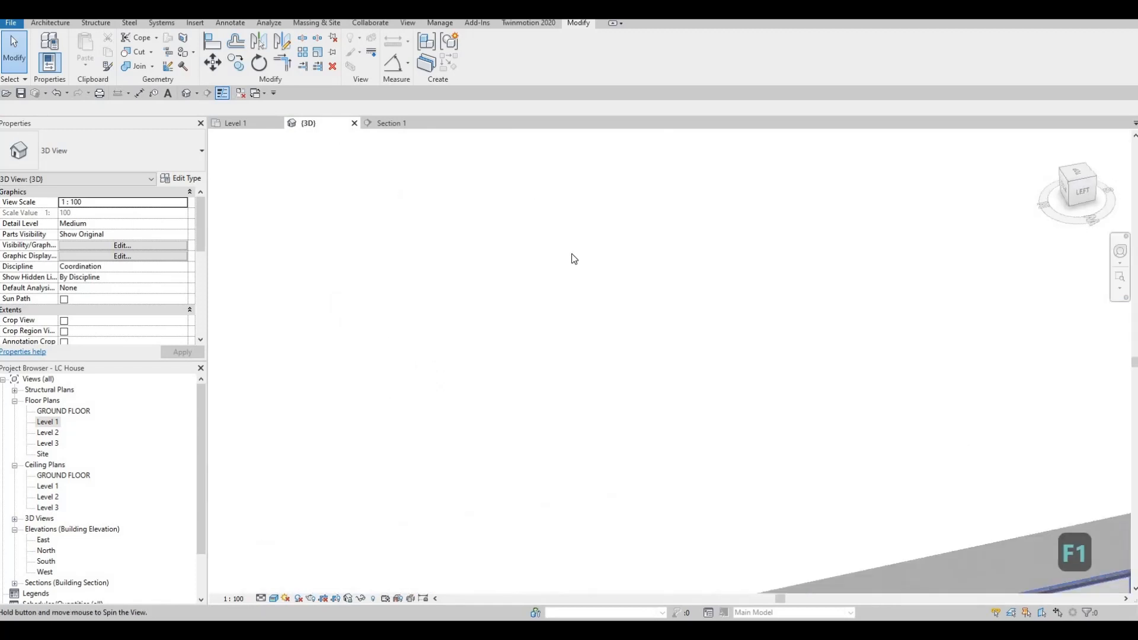
scroll(574, 258, "down", 7)
middle_click_drag(518, 390, 623, 333)
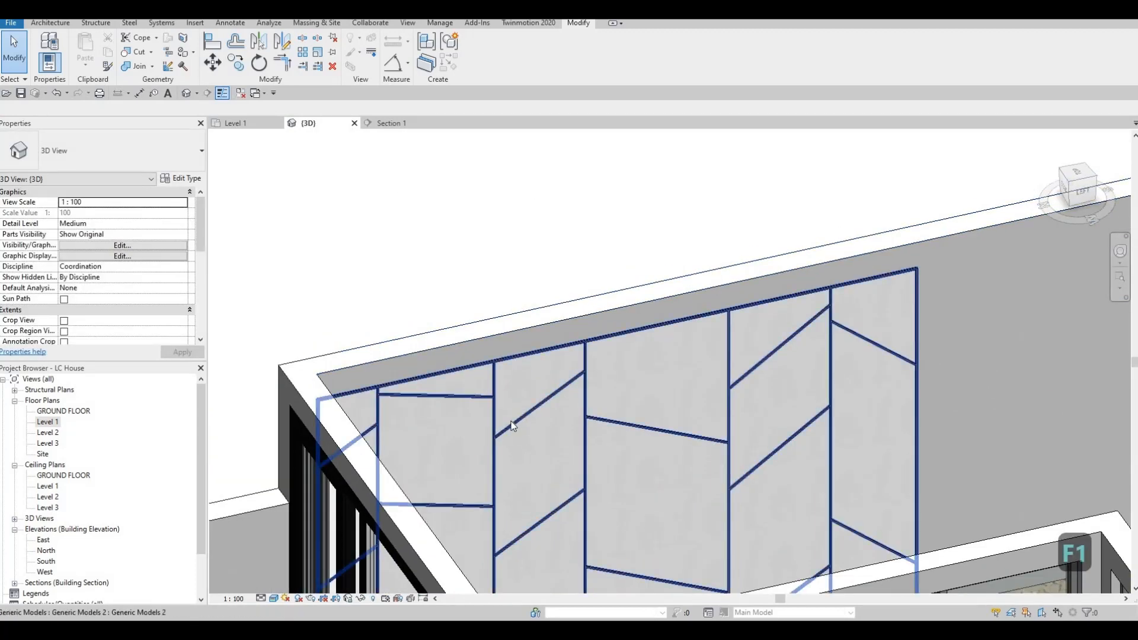
Edit the strip model in place and open its extrusion sketch in the Section 1 view.
left_click(496, 228)
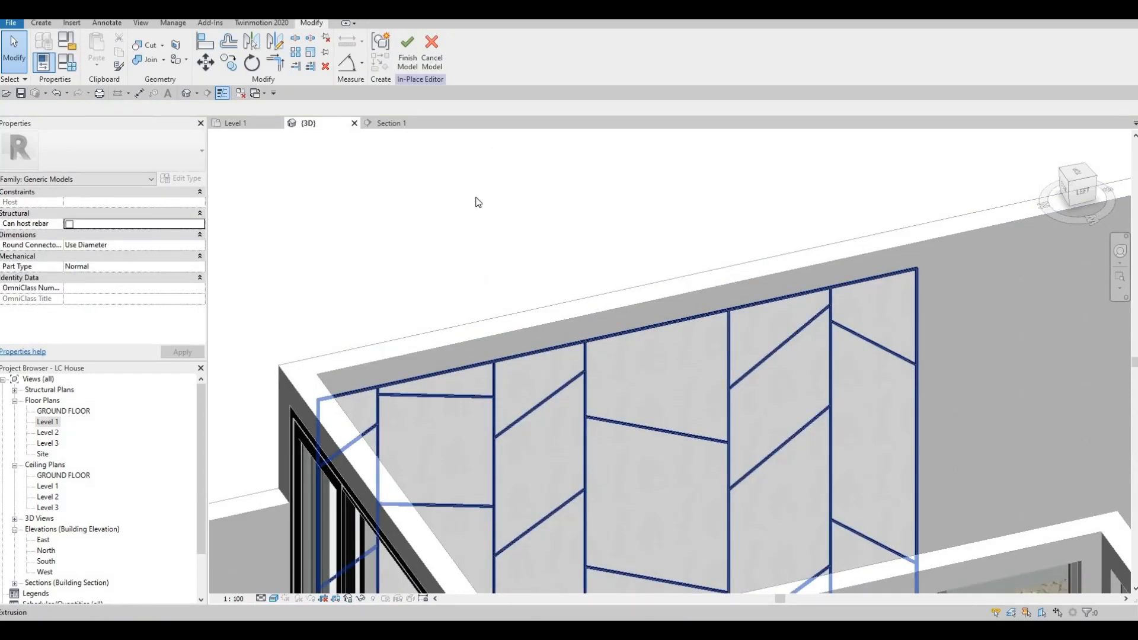
left_click(419, 64)
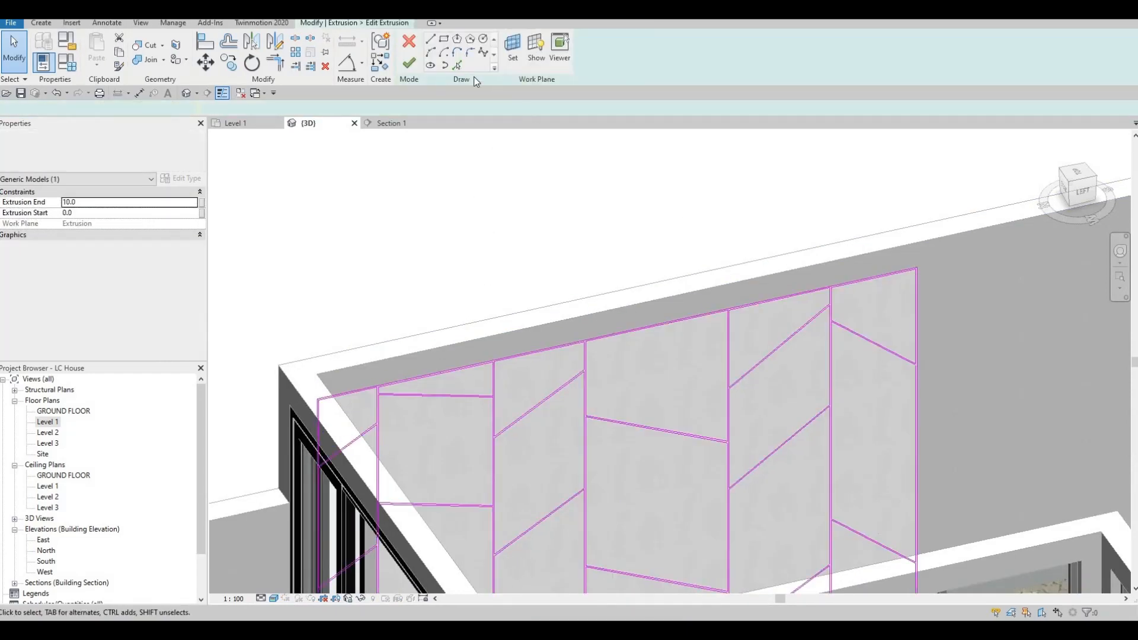
left_click(396, 124)
Delete the outermost rectangular boundary chain from the extrusion sketch and finish the sketch.
scroll(516, 189, "up", 3)
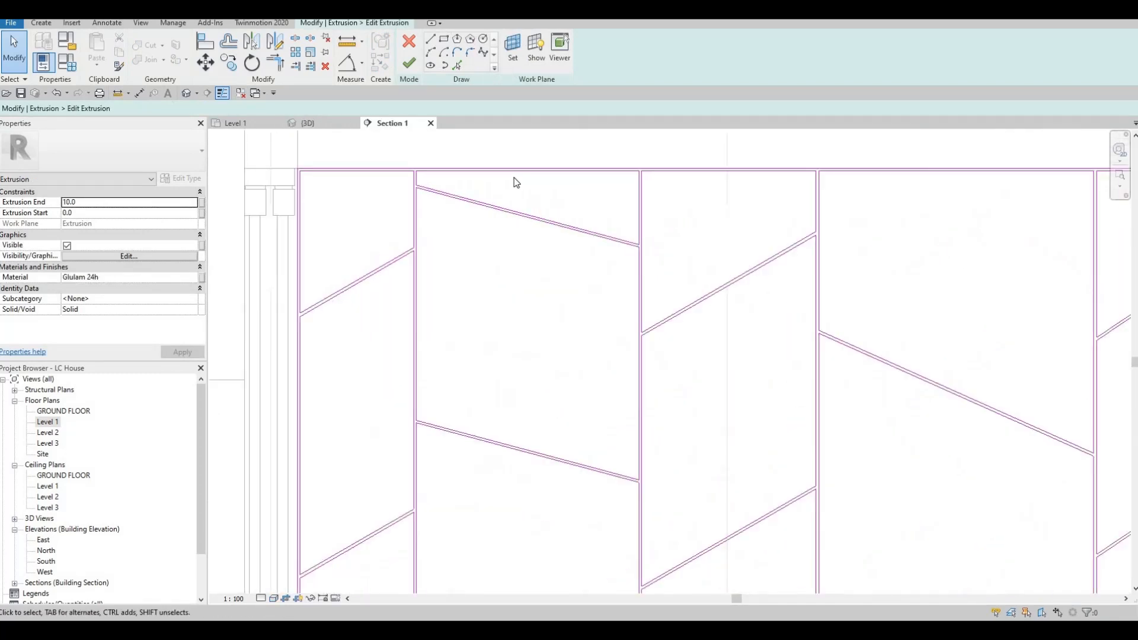
scroll(516, 183, "up", 1)
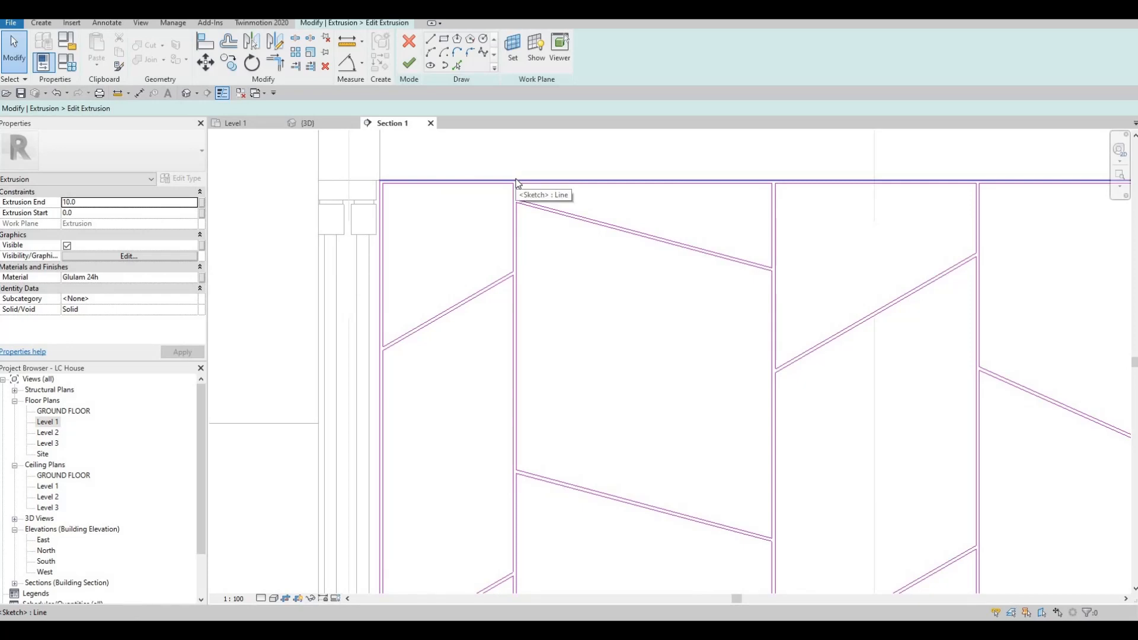
key("Caps_Lock")
key("Tab")
left_click(517, 181)
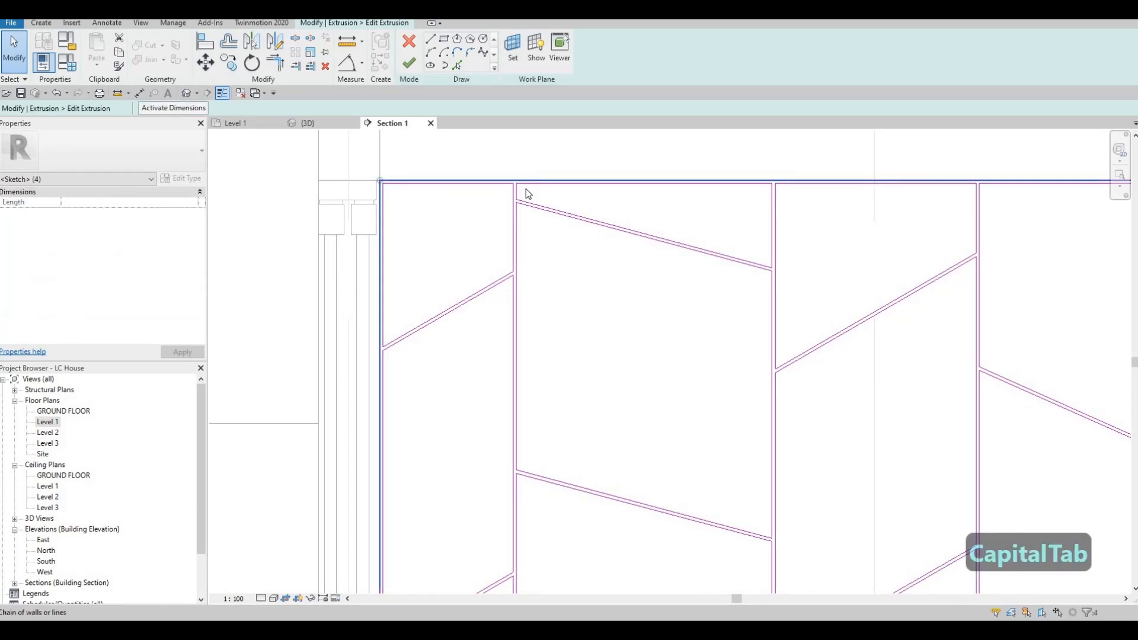
scroll(553, 208, "down", 4)
key("Delete")
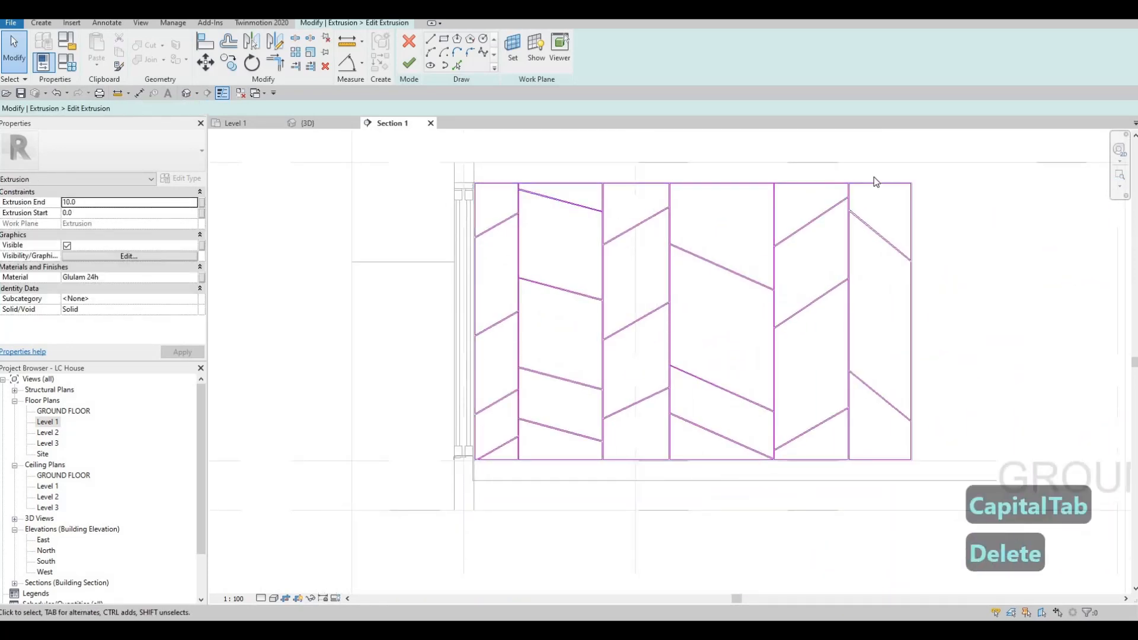
scroll(901, 175, "up", 2)
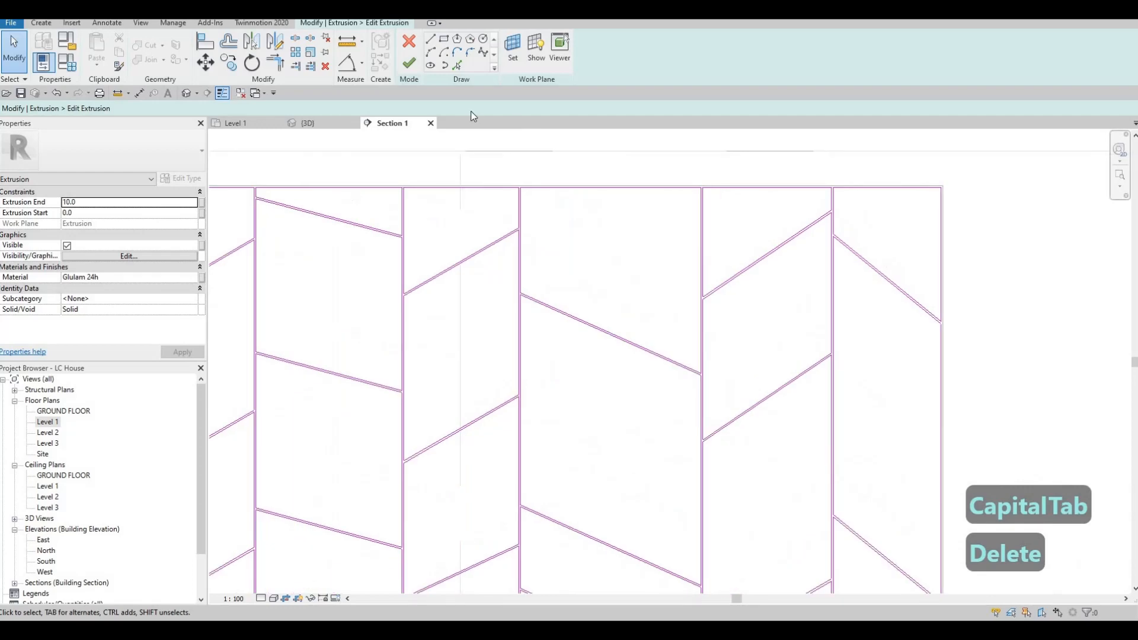
left_click(410, 65)
In the 3D view, deselect the edited extrusion and examine the wood panels' top edge and the grooves between them up close.
left_click(308, 122)
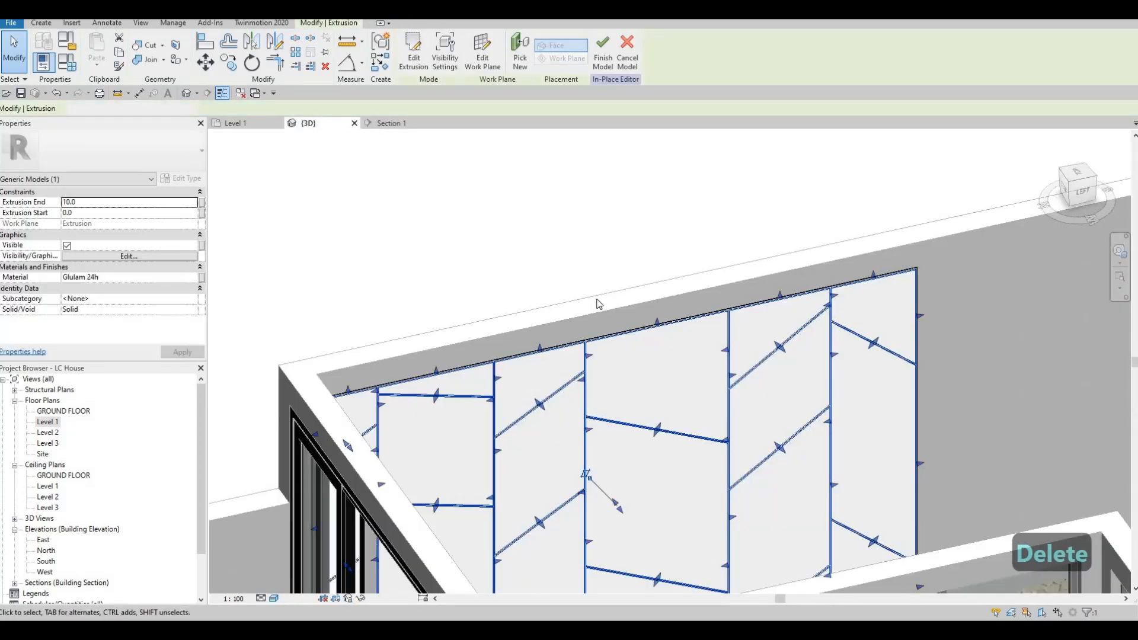
key("Escape")
key("Escape")
scroll(731, 371, "up", 2)
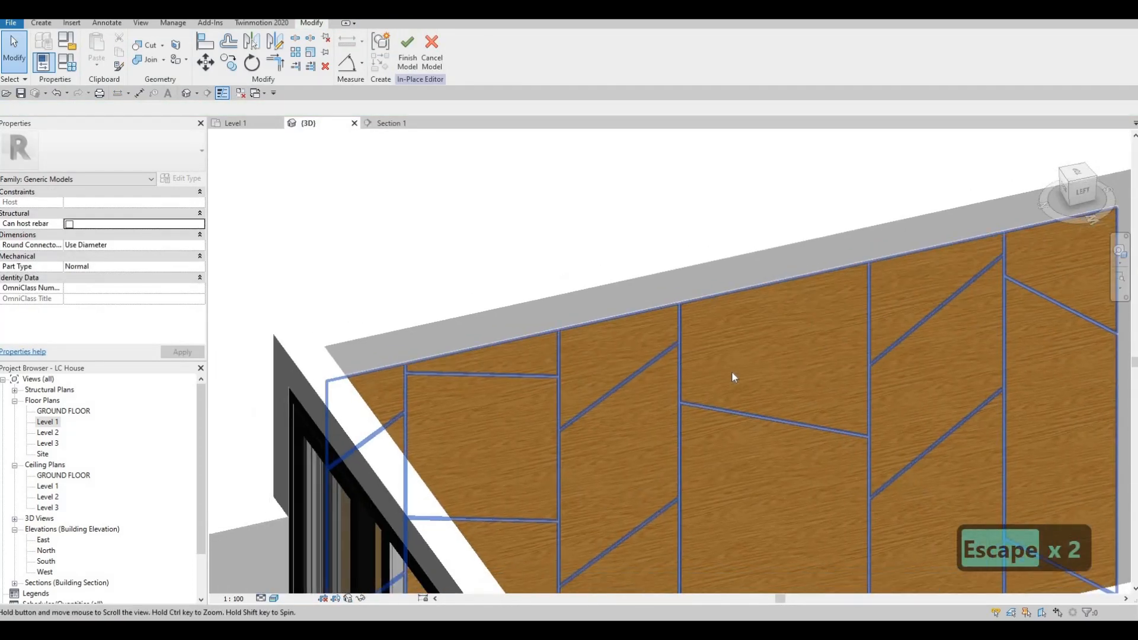
scroll(515, 334, "up", 5)
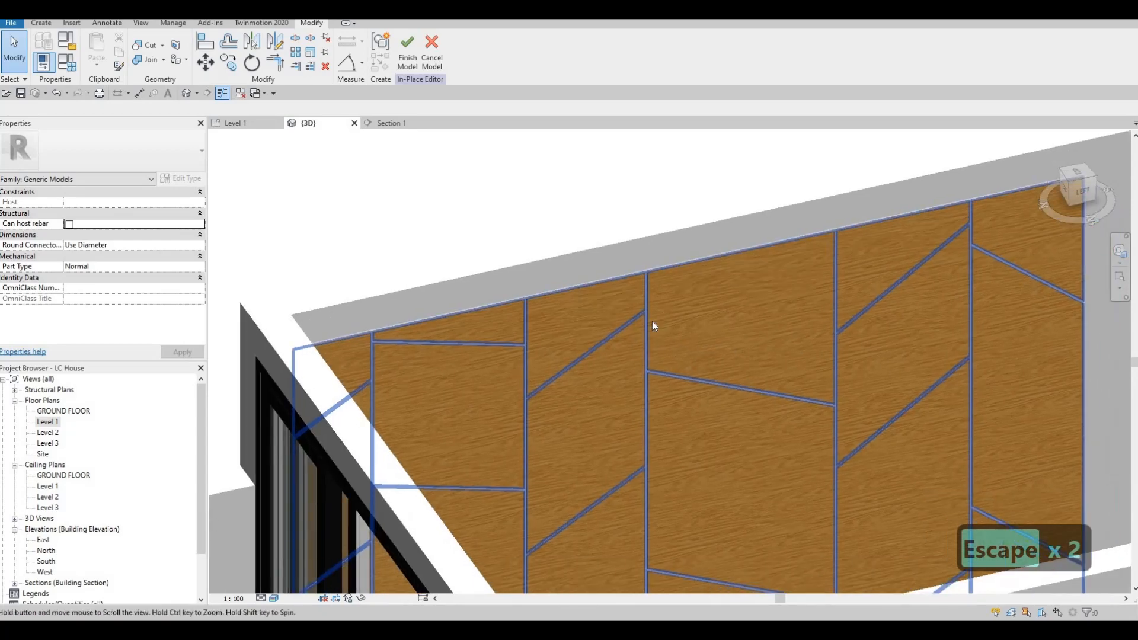
scroll(456, 348, "down", 6)
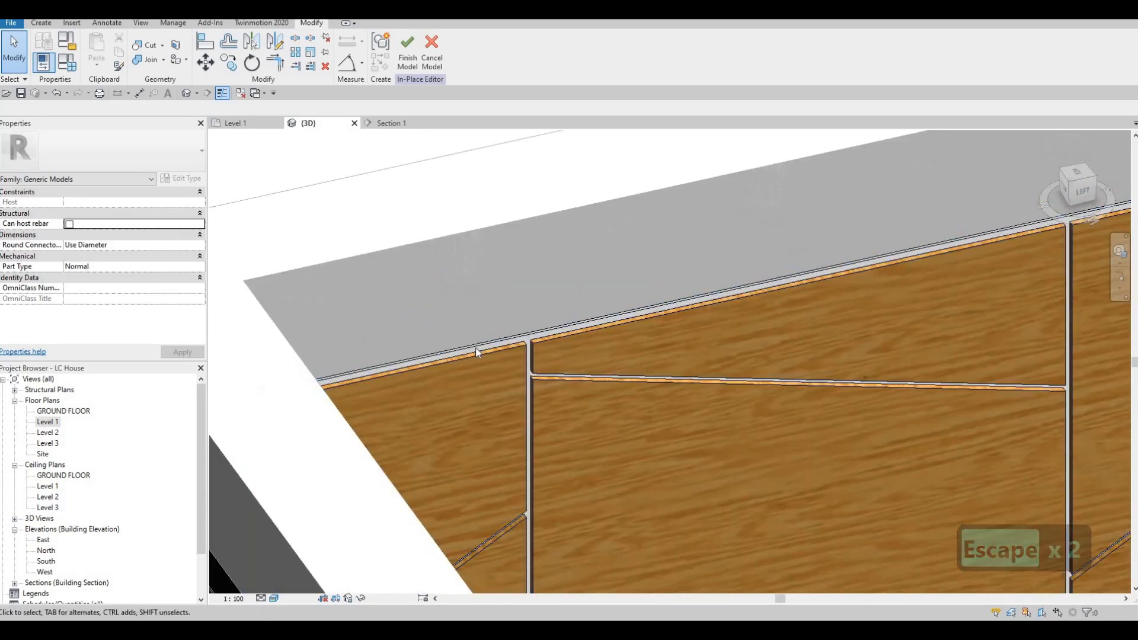
scroll(830, 208, "up", 5)
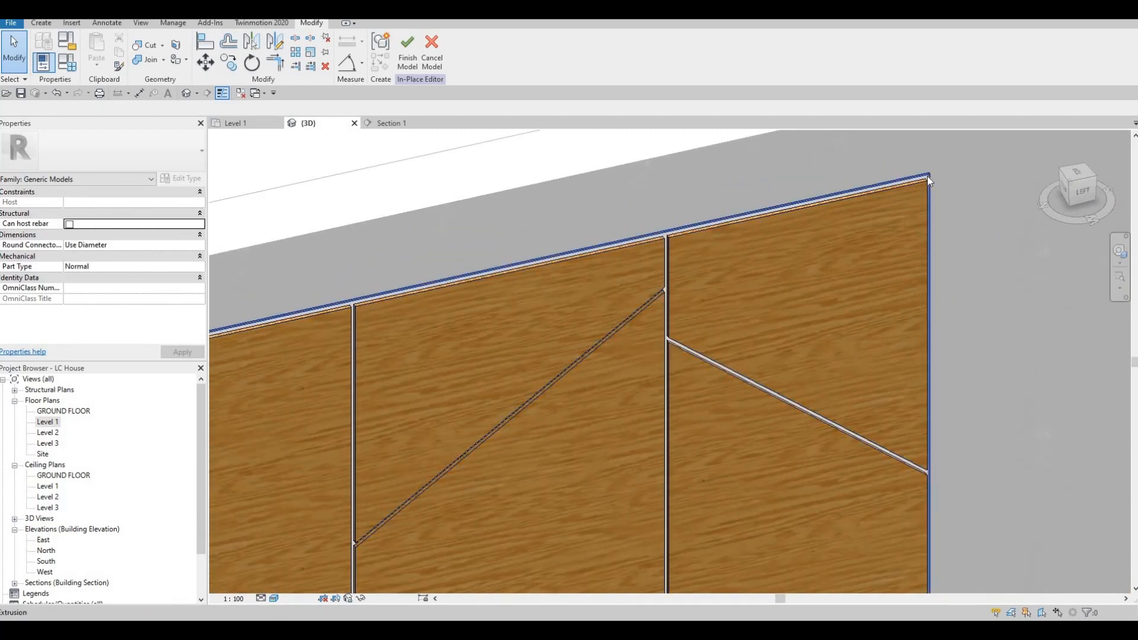
scroll(928, 177, "up", 4)
scroll(721, 239, "down", 2)
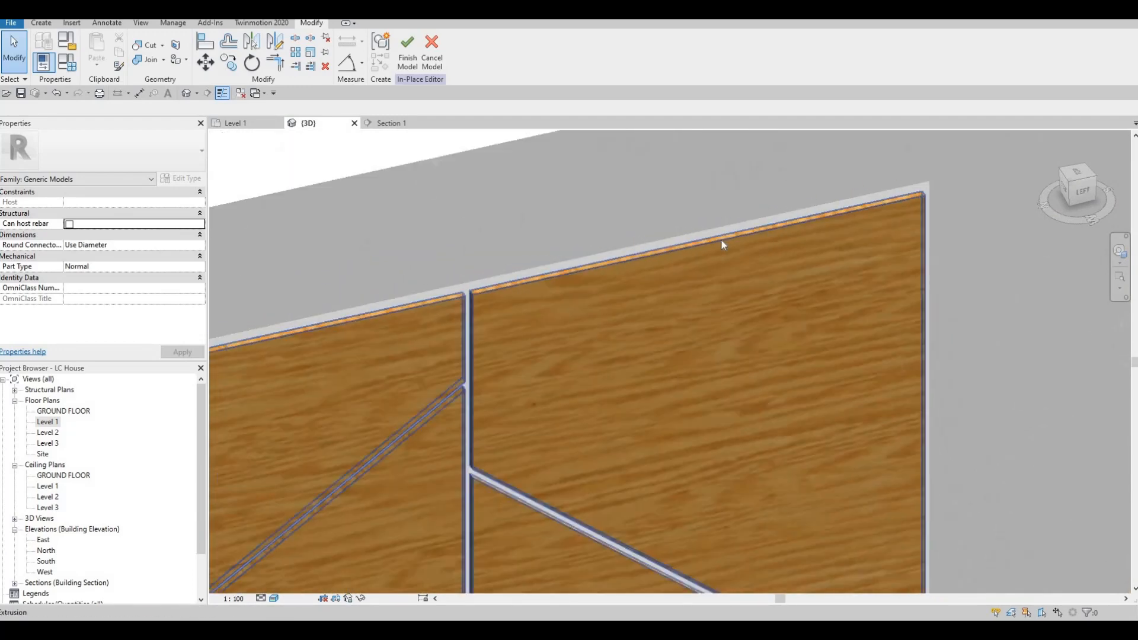
scroll(721, 239, "down", 3)
scroll(649, 244, "up", 3)
scroll(663, 251, "up", 1)
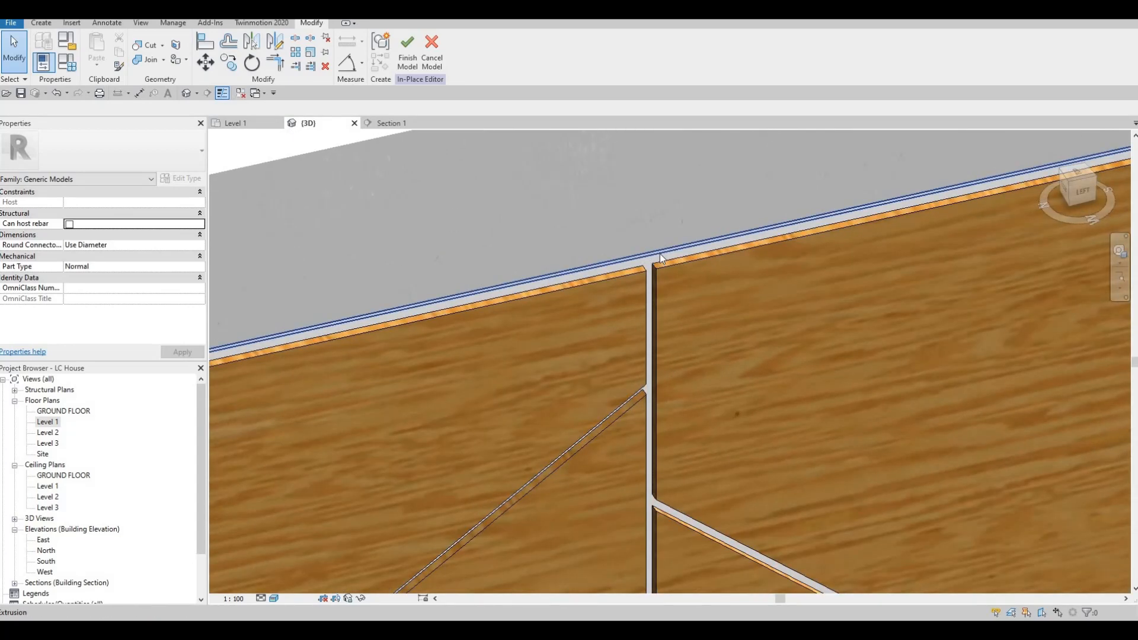
scroll(696, 251, "down", 5)
Examine the whole wood-panelled wall from an angle above the living room.
middle_click_drag(758, 270, 816, 252, "shift")
scroll(752, 256, "down", 2)
scroll(816, 252, "down", 2)
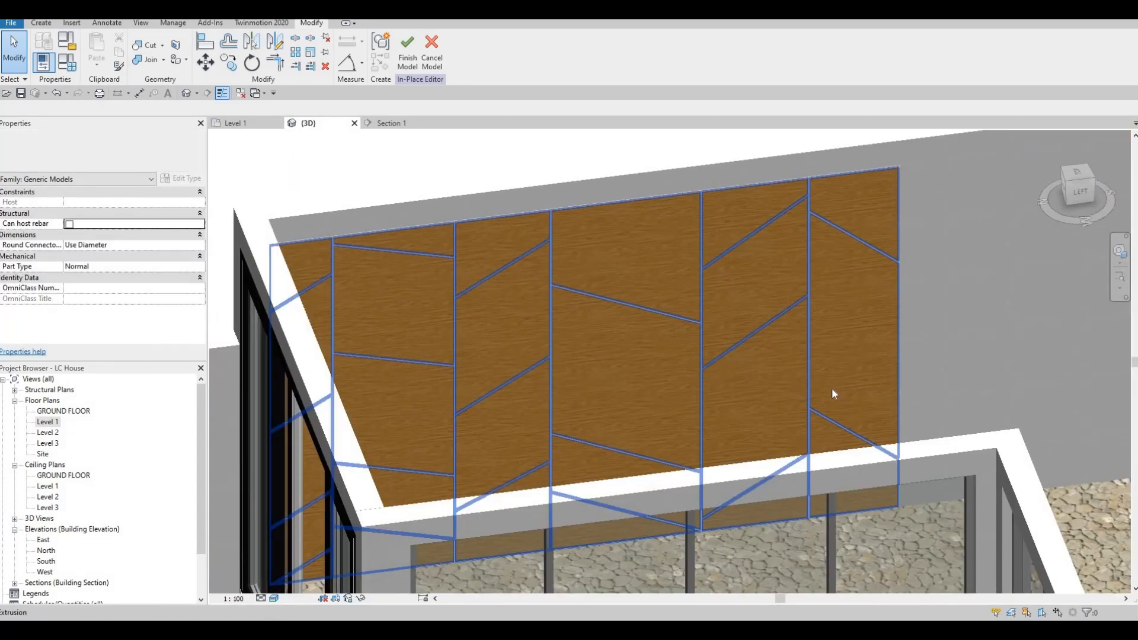
middle_click_drag(832, 389, 860, 353)
key("Escape")
key("Escape")
middle_click_drag(784, 449, 831, 439, "shift")
scroll(862, 363, "down", 1)
mouse_move(864, 363)
middle_mouse_down()
mouse_move(835, 381)
mouse_move(884, 367)
middle_mouse_up()
scroll(883, 368, "down", 2)
middle_click_drag(783, 385, 771, 411, "shift")
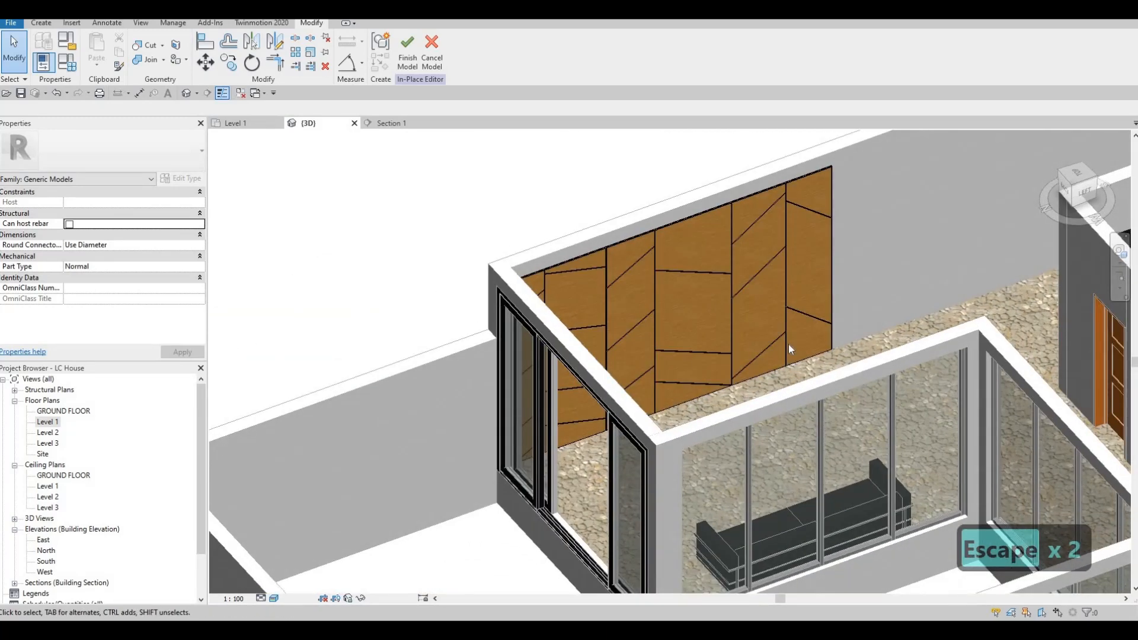
Examine the wood panelling near the corner with the glazed wall, up close and as a whole.
middle_click_drag(789, 345, 620, 307, "shift")
scroll(794, 346, "up", 2)
scroll(576, 240, "up", 5)
scroll(609, 341, "up", 3)
scroll(609, 339, "down", 3)
scroll(634, 349, "down", 4)
scroll(625, 307, "down", 1)
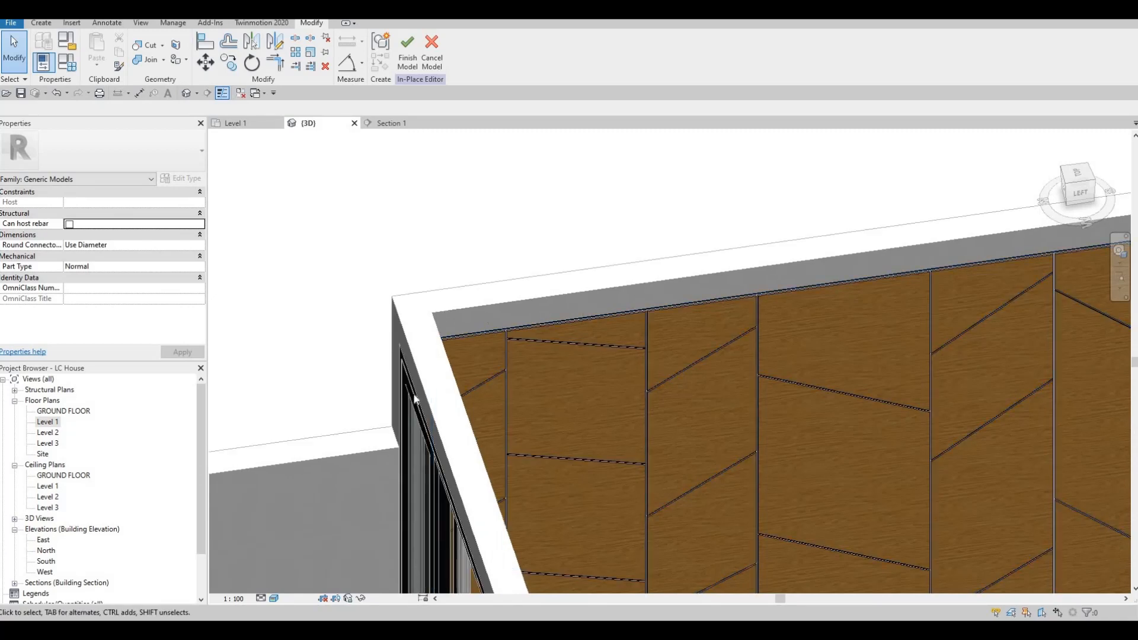
scroll(802, 261, "down", 1)
middle_click_drag(821, 264, 595, 261)
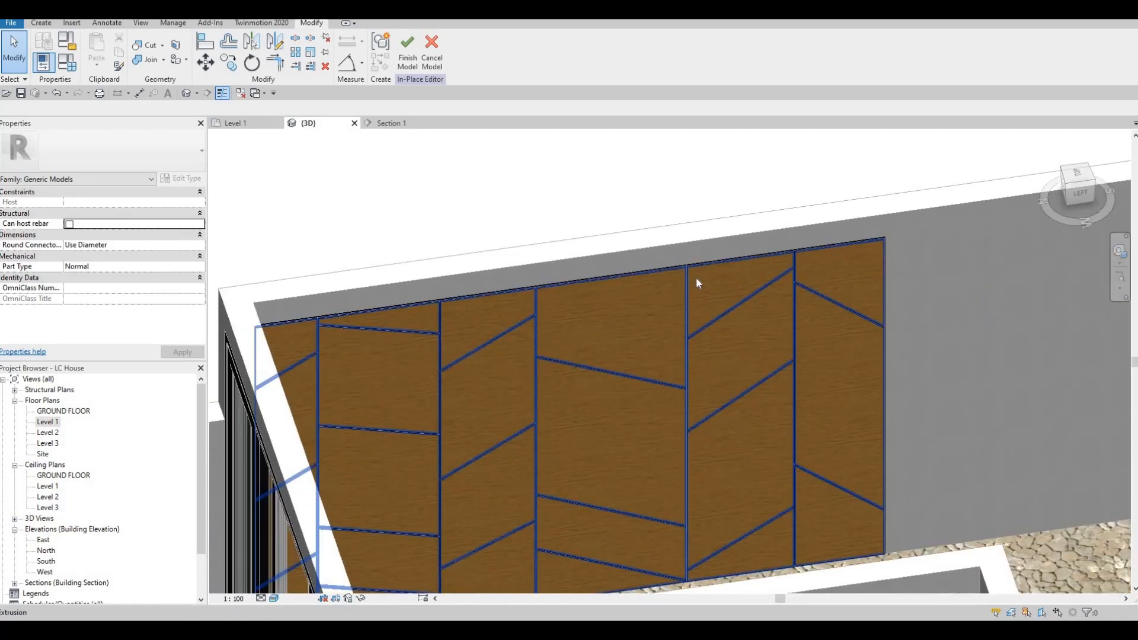
Examine the gap along the panels' top edge and the panelling's free end corner in 3D.
scroll(670, 238, "up", 5)
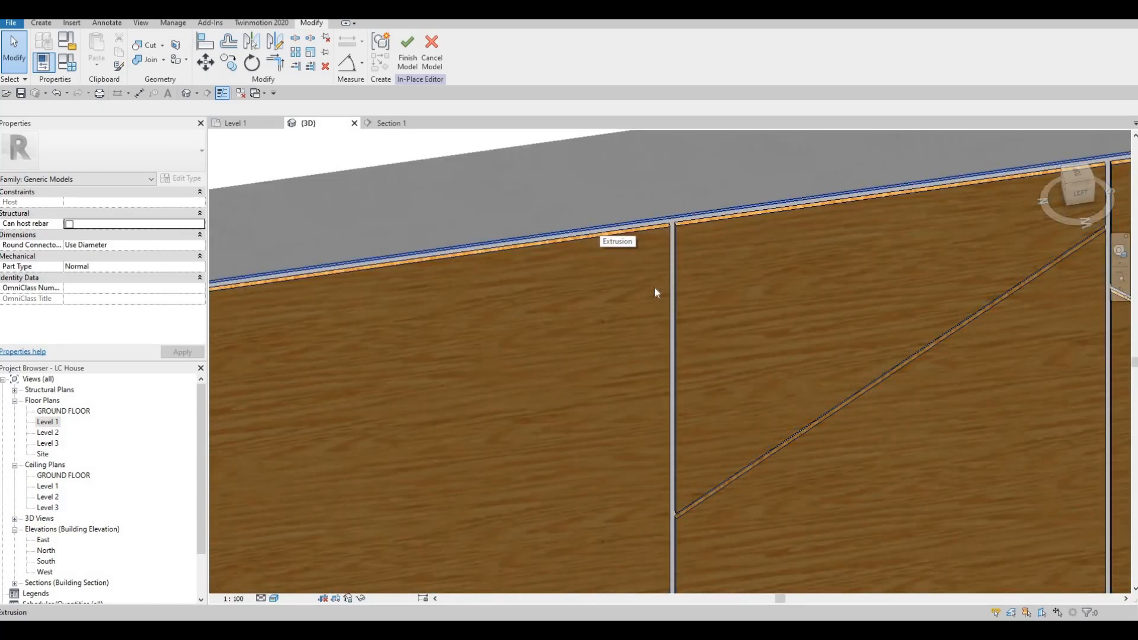
scroll(670, 355, "down", 1)
scroll(670, 355, "down", 4)
middle_click_drag(666, 330, 801, 240, "shift")
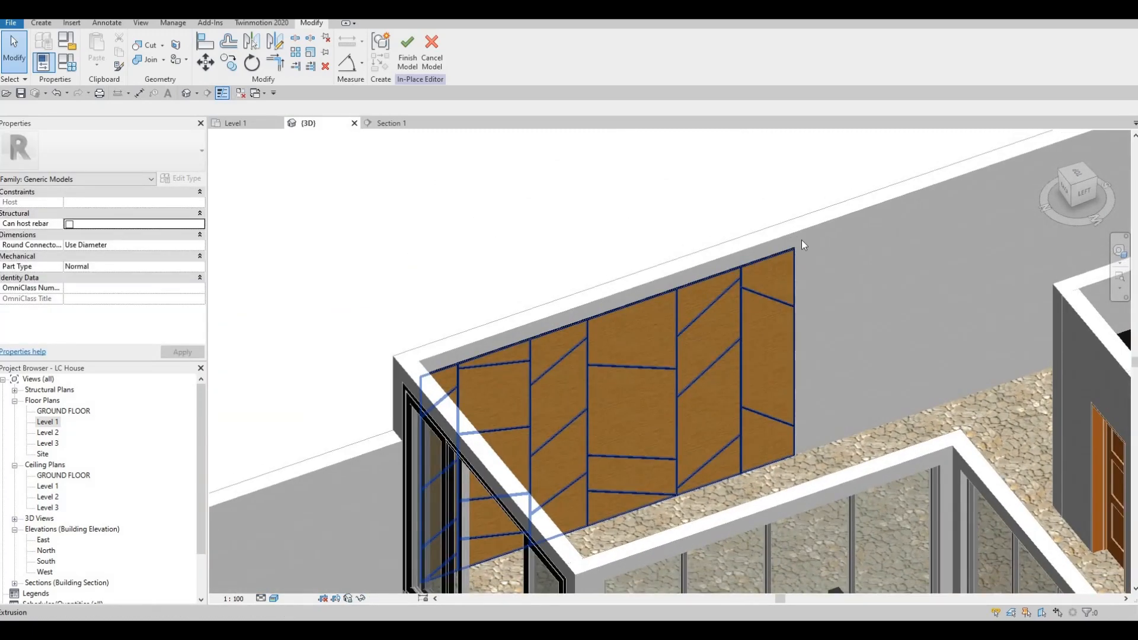
scroll(817, 280, "up", 4)
scroll(816, 285, "up", 4)
scroll(798, 293, "down", 7)
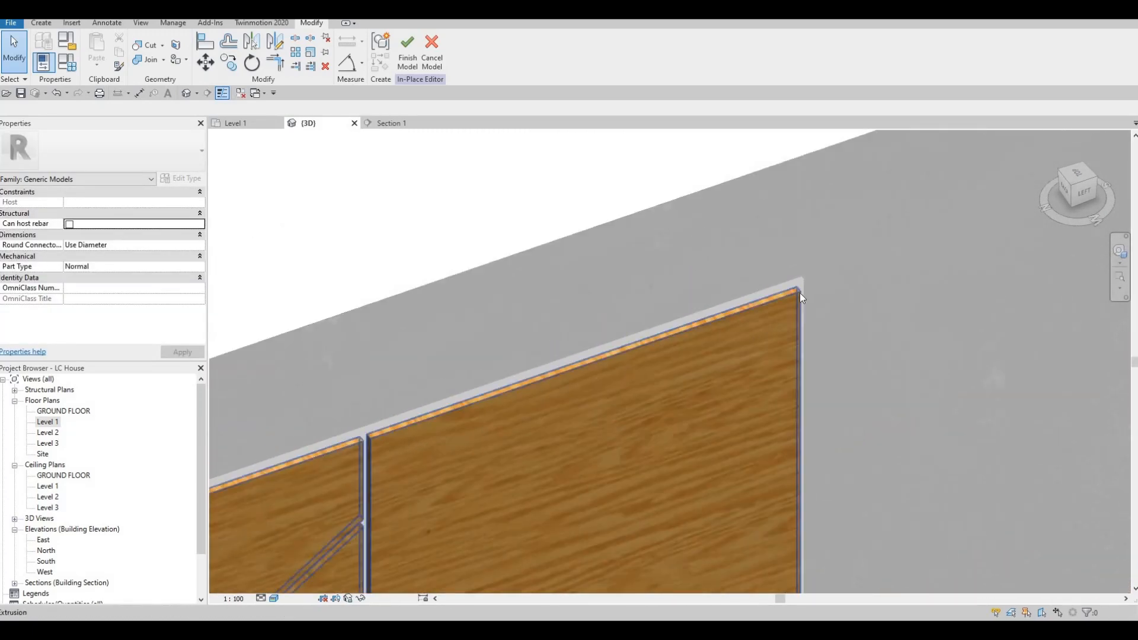
middle_click_drag(826, 276, 883, 185)
scroll(838, 222, "down", 4)
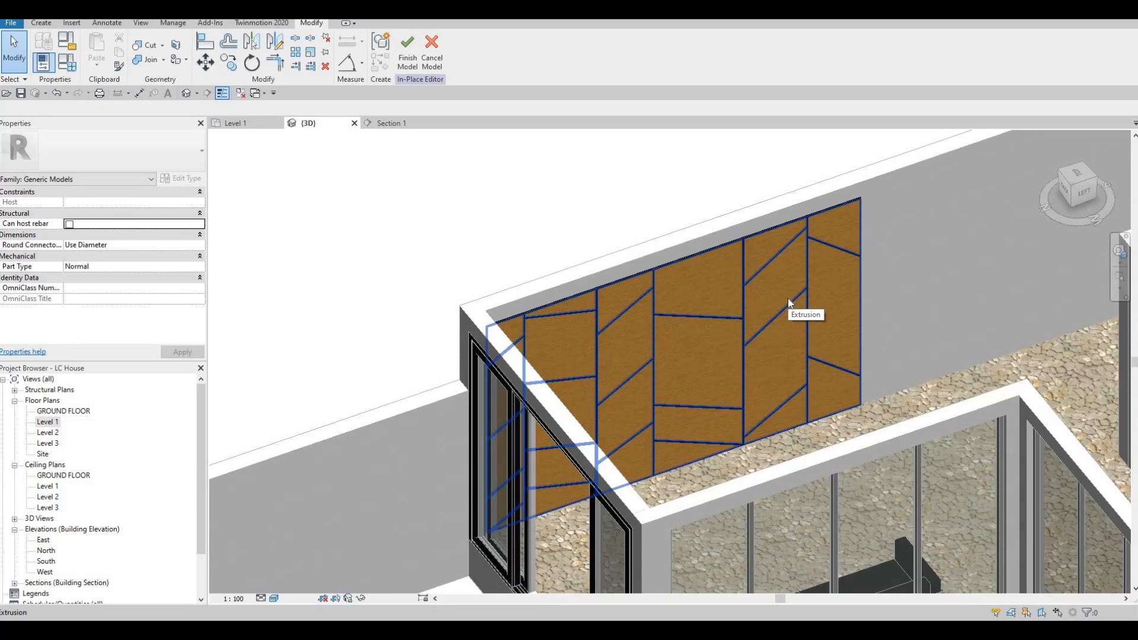
Return to the Level 1 floor plan and finish the in-place wood panelling model.
double_click(52, 422)
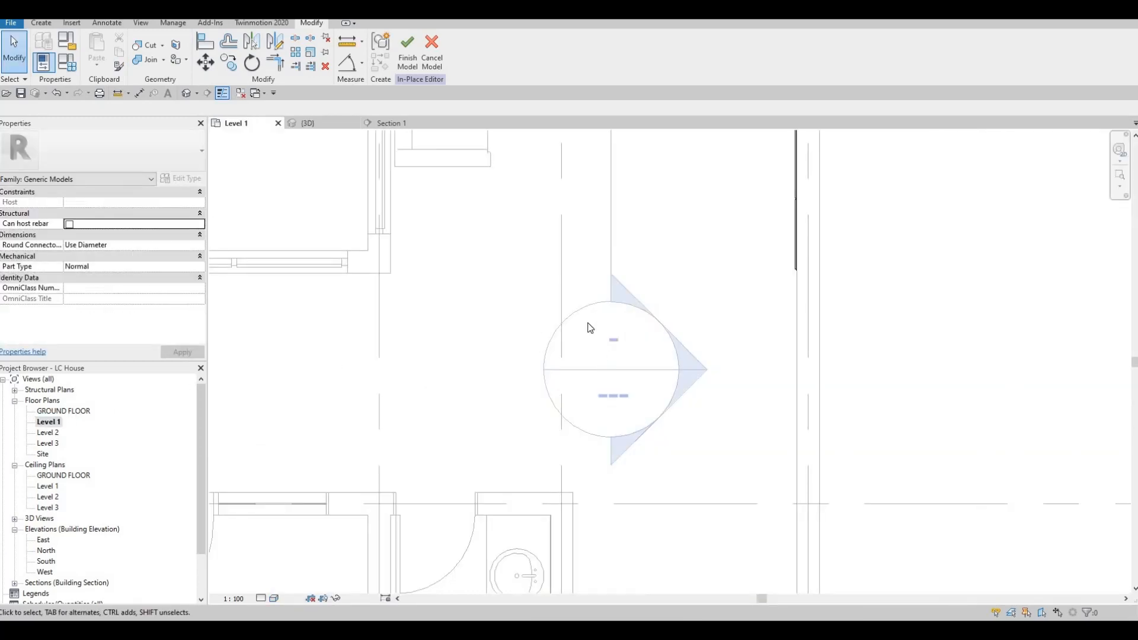
scroll(590, 327, "down", 2)
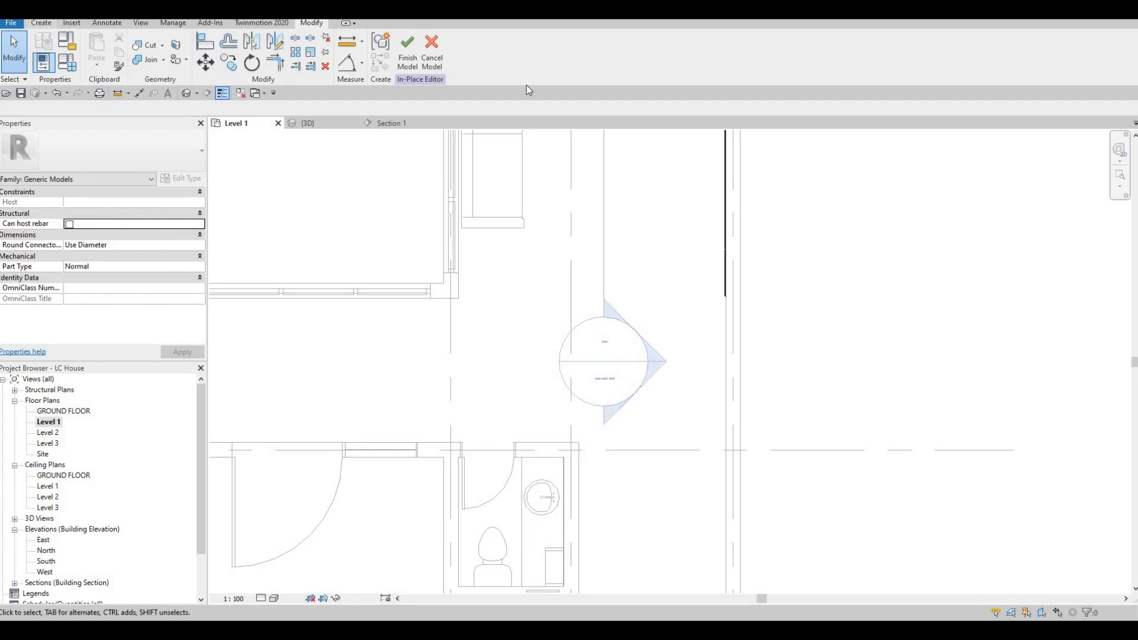
left_click(779, 51)
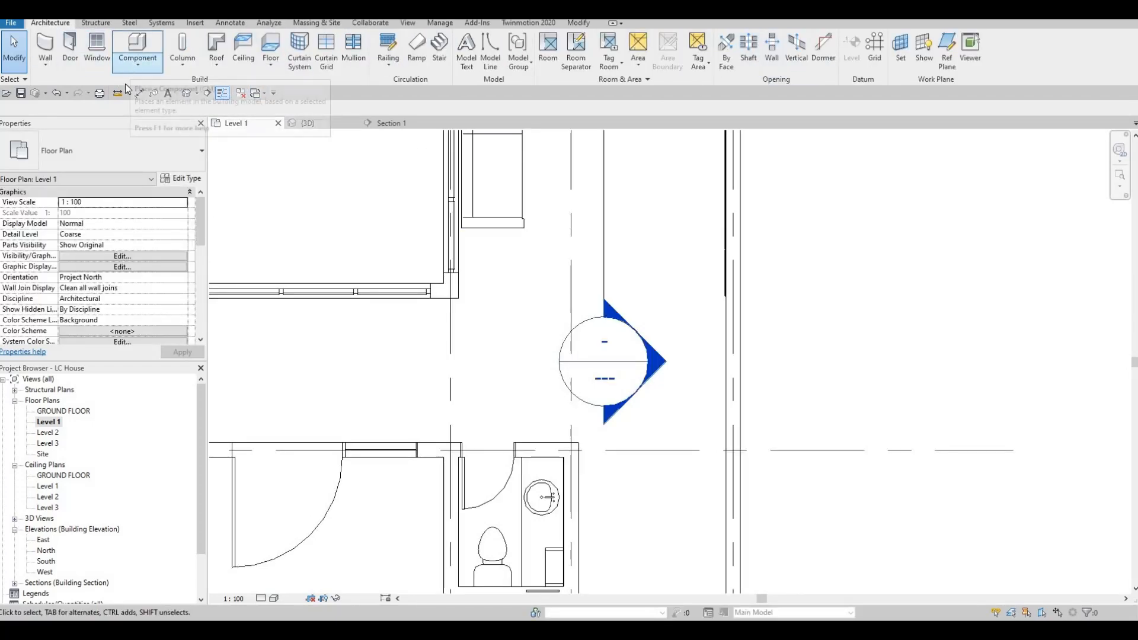
Start a new in-place component in the Generic Models category and accept the suggested name.
left_click(135, 64)
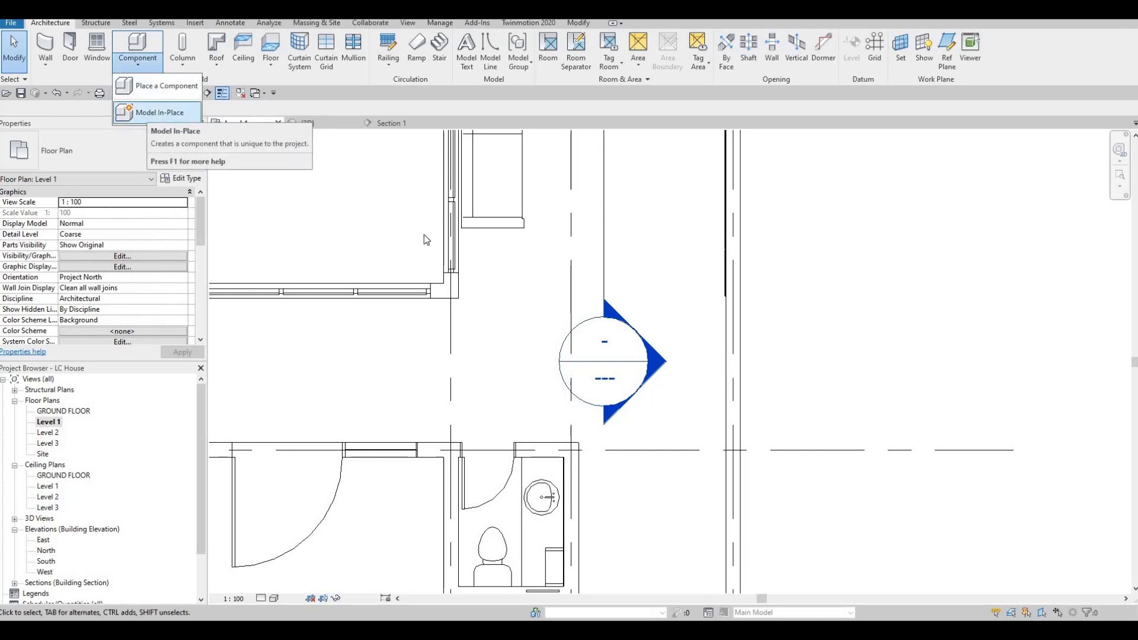
left_click(149, 114)
scroll(675, 263, "down", 2)
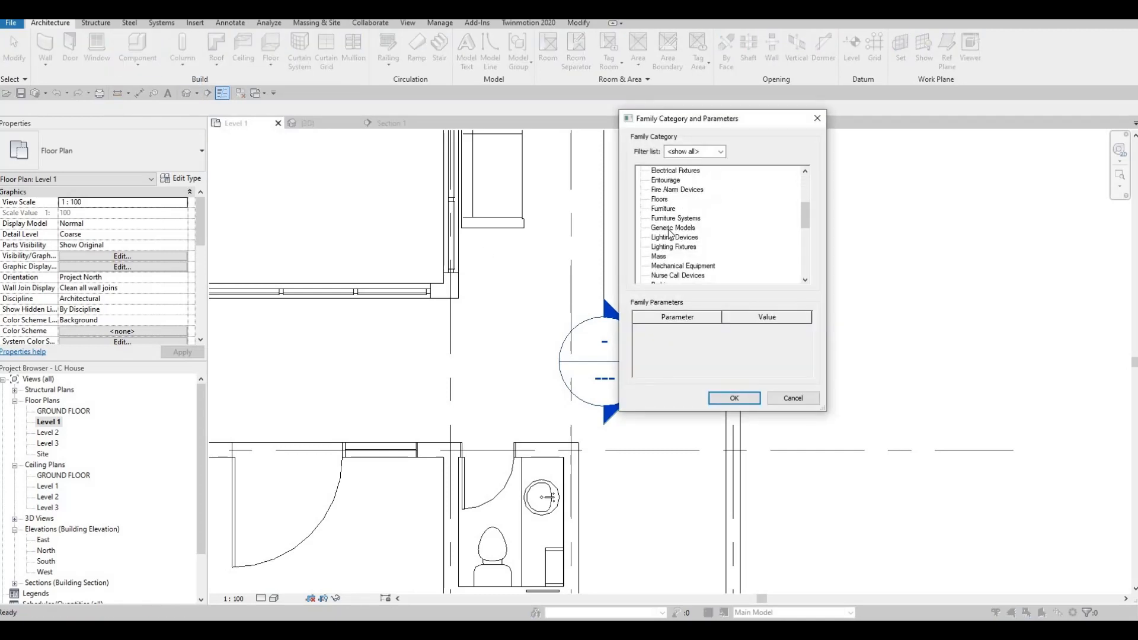
left_click(734, 398)
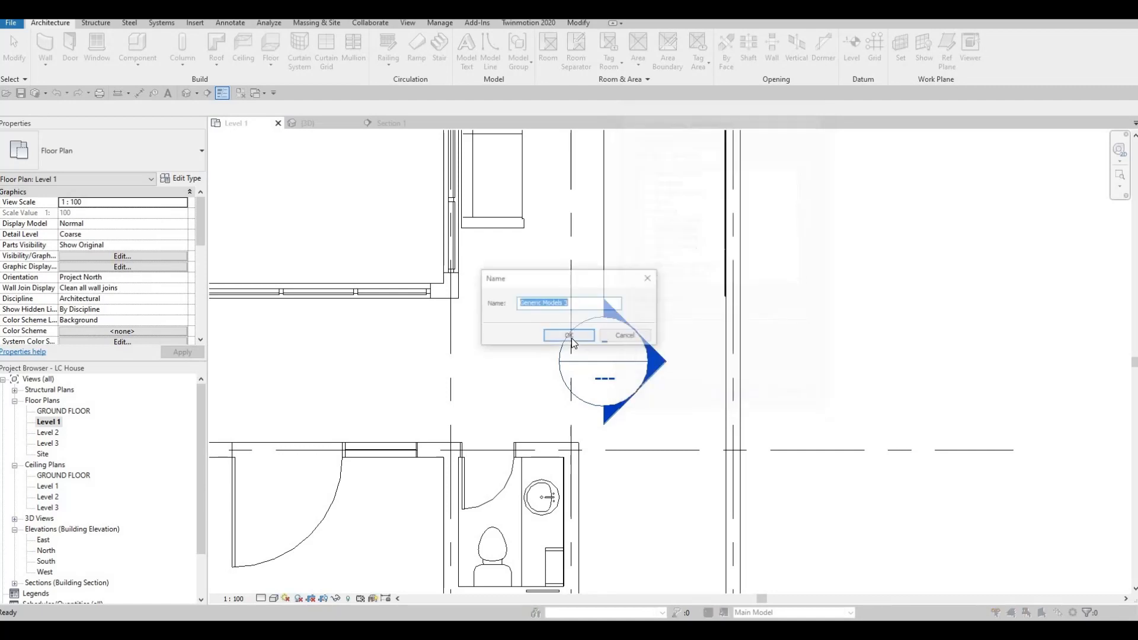
left_click(570, 337)
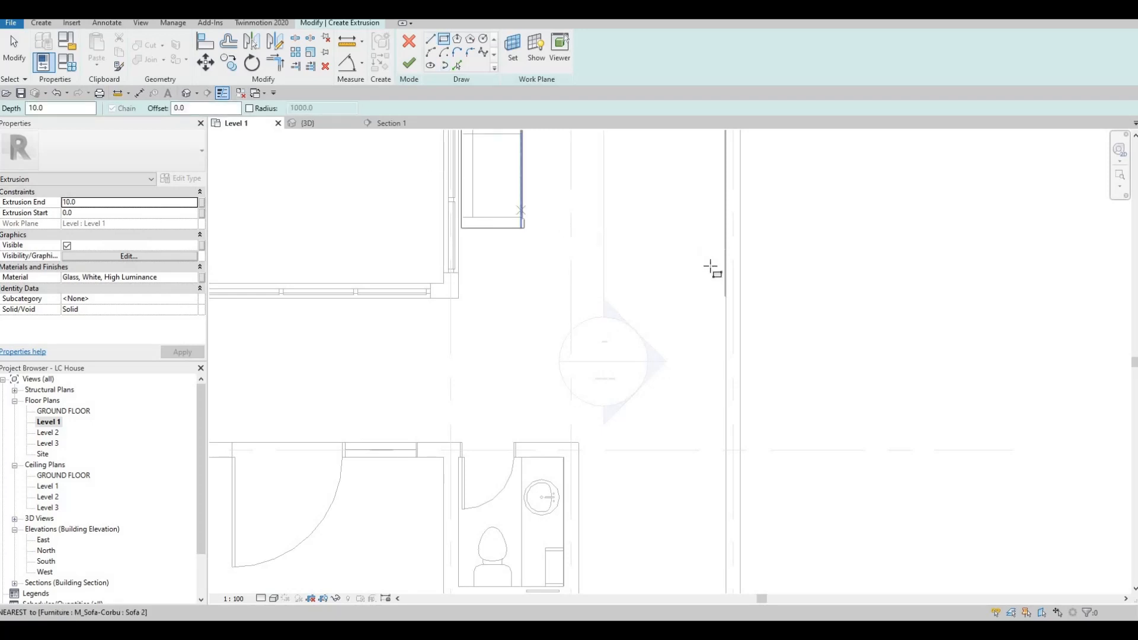
Sketch a 1400 by 400 mm extrusion rectangle against the side wall, just beyond the end of the wood panelling.
scroll(725, 298, "up", 2)
scroll(729, 308, "up", 3)
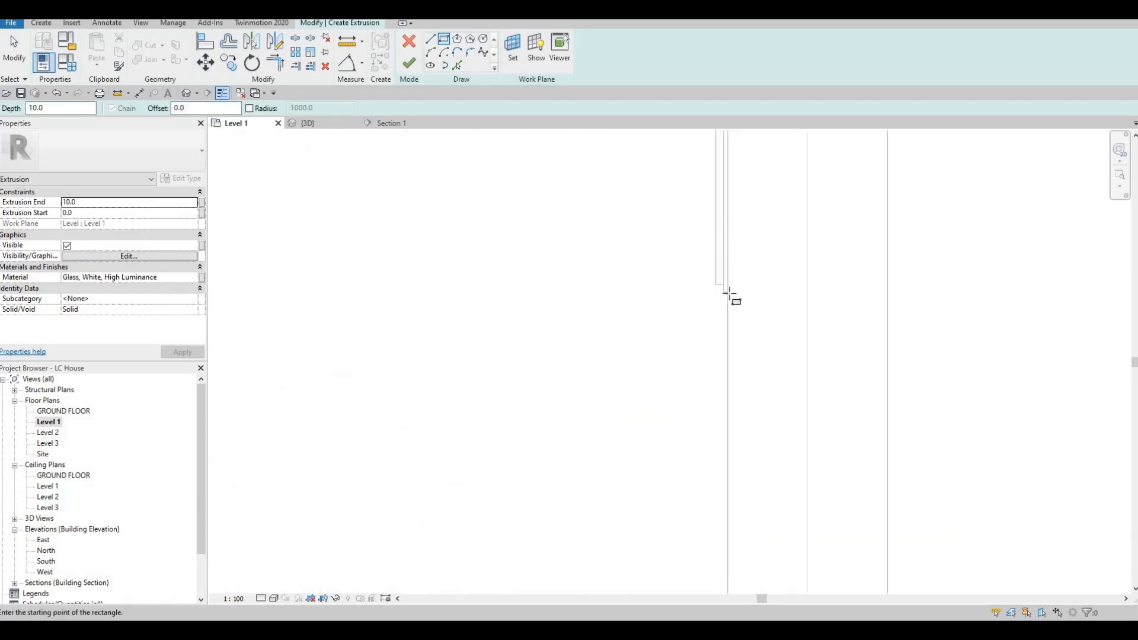
scroll(554, 350, "down", 2)
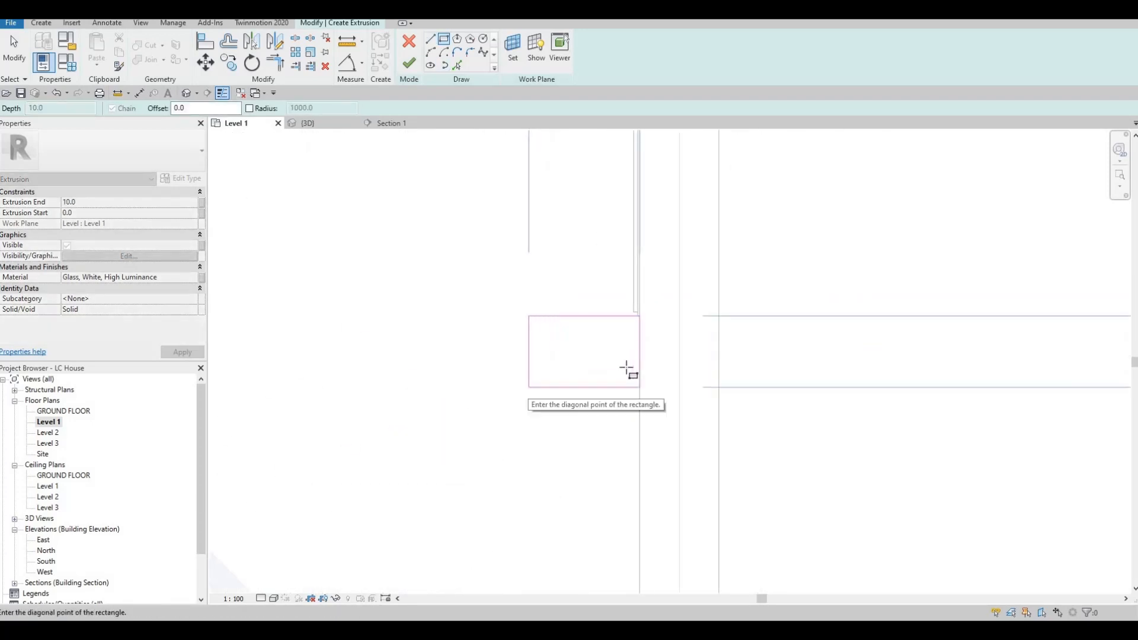
middle_click_drag(490, 384, 627, 361)
scroll(627, 361, "down", 1)
scroll(554, 368, "down", 2)
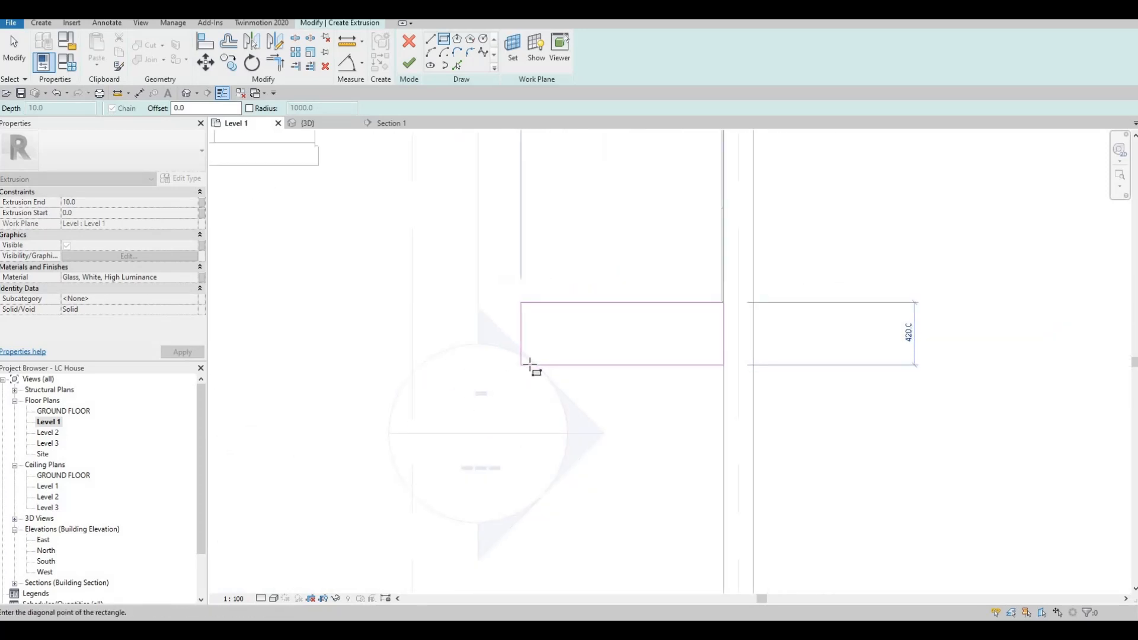
scroll(531, 368, "down", 3)
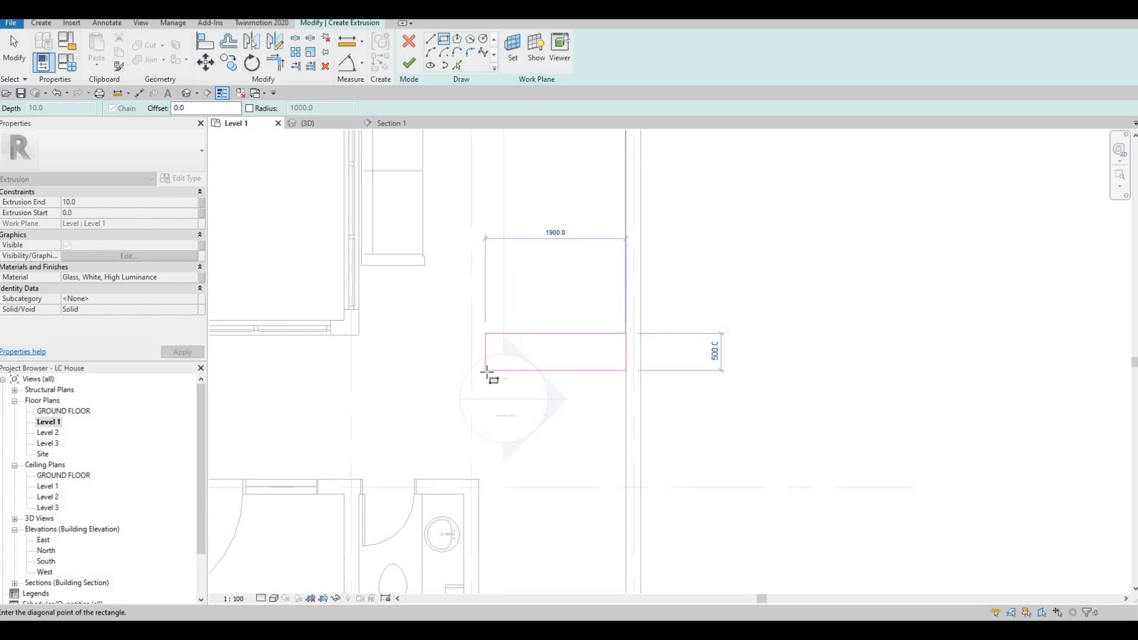
middle_click_drag(468, 372, 528, 354)
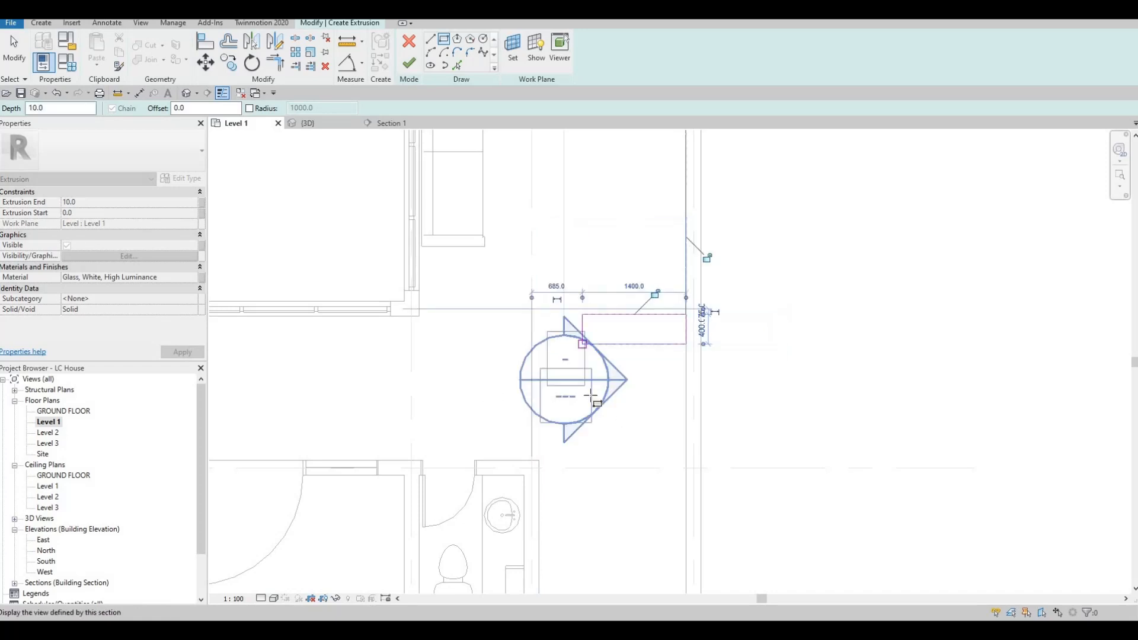
Examine how the sketched rectangle sits in the plan relative to the living room, corridor and toilet, and leave the rectangle tool.
scroll(581, 391, "down", 1)
middle_click_drag(581, 391, 591, 281)
middle_click_drag(585, 413, 599, 384)
scroll(598, 384, "down", 1)
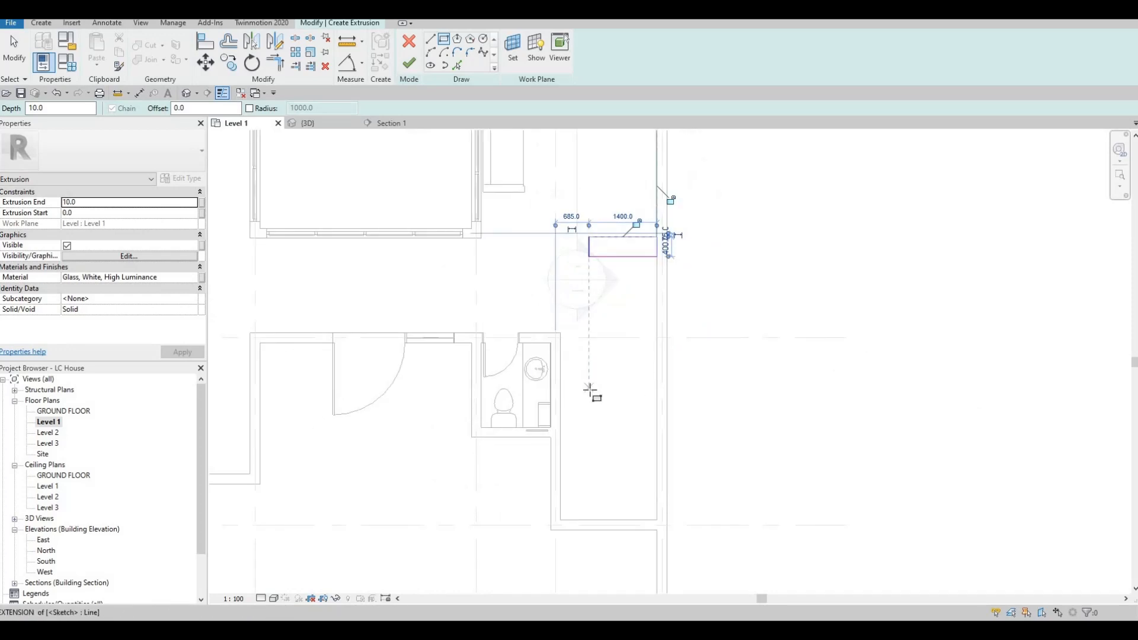
middle_click_drag(532, 306, 544, 347)
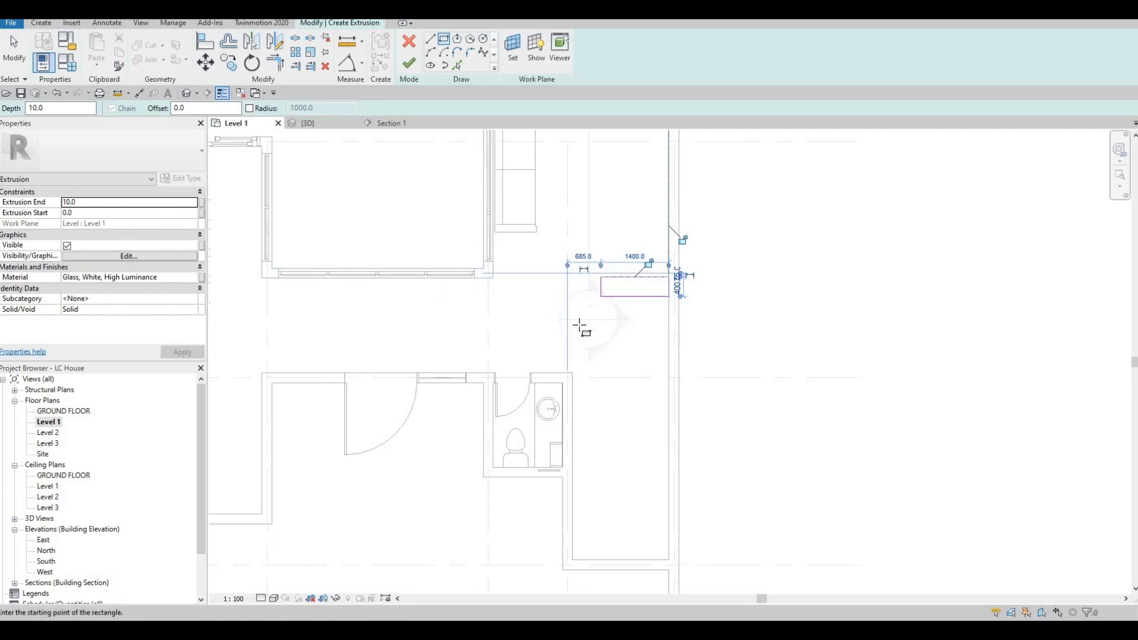
middle_click_drag(625, 305, 625, 313)
scroll(625, 313, "down", 2)
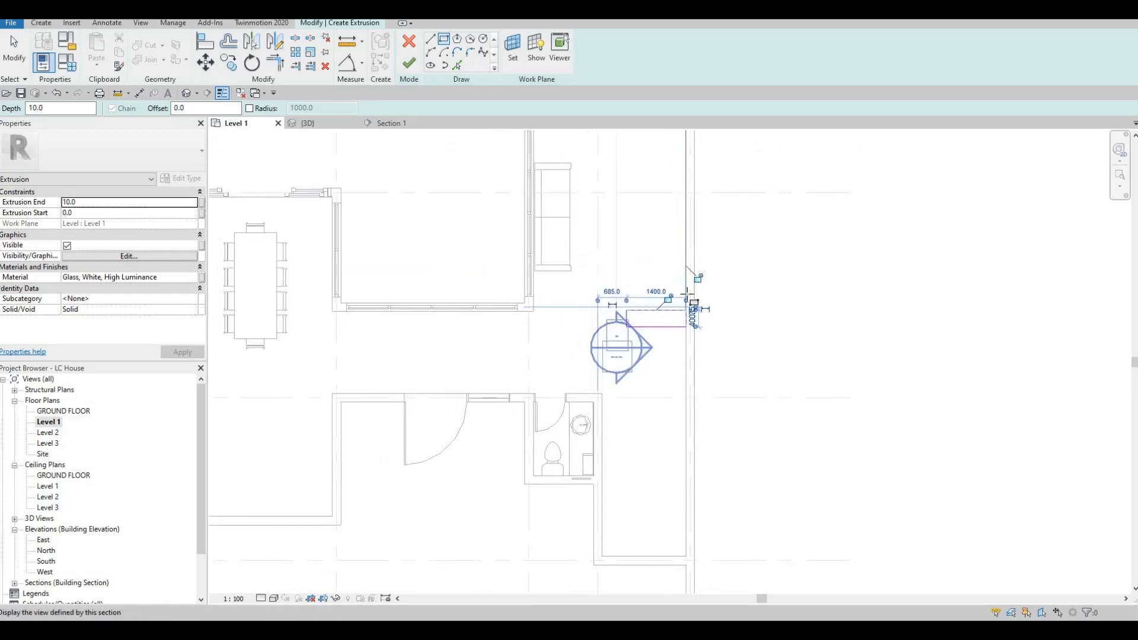
scroll(640, 326, "up", 4)
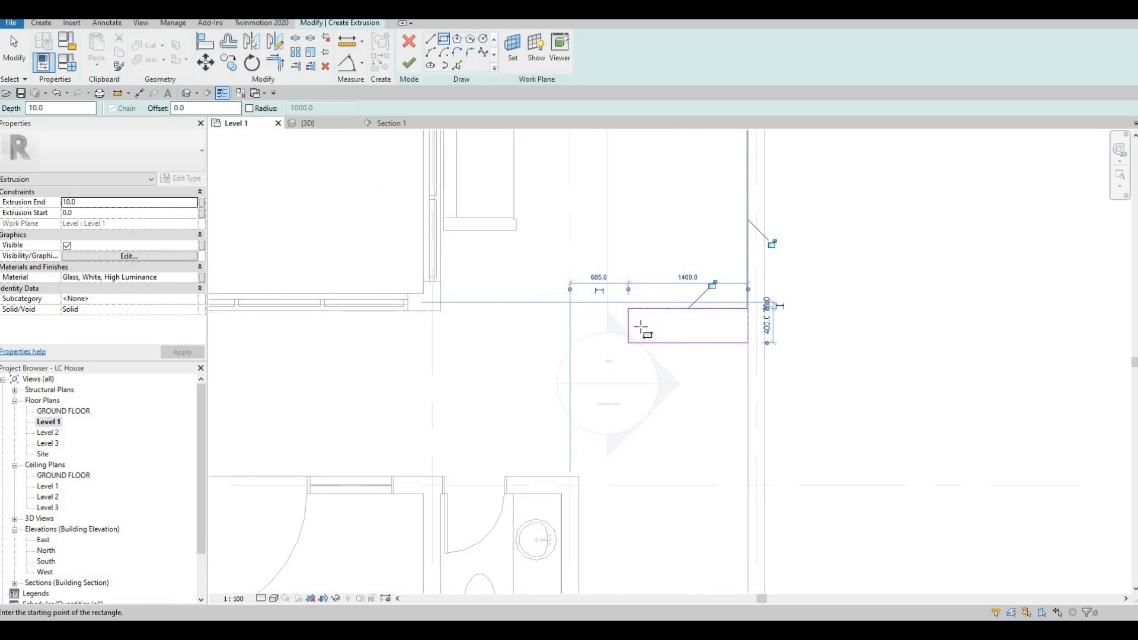
scroll(697, 322, "down", 1)
middle_click_drag(662, 289, 658, 325)
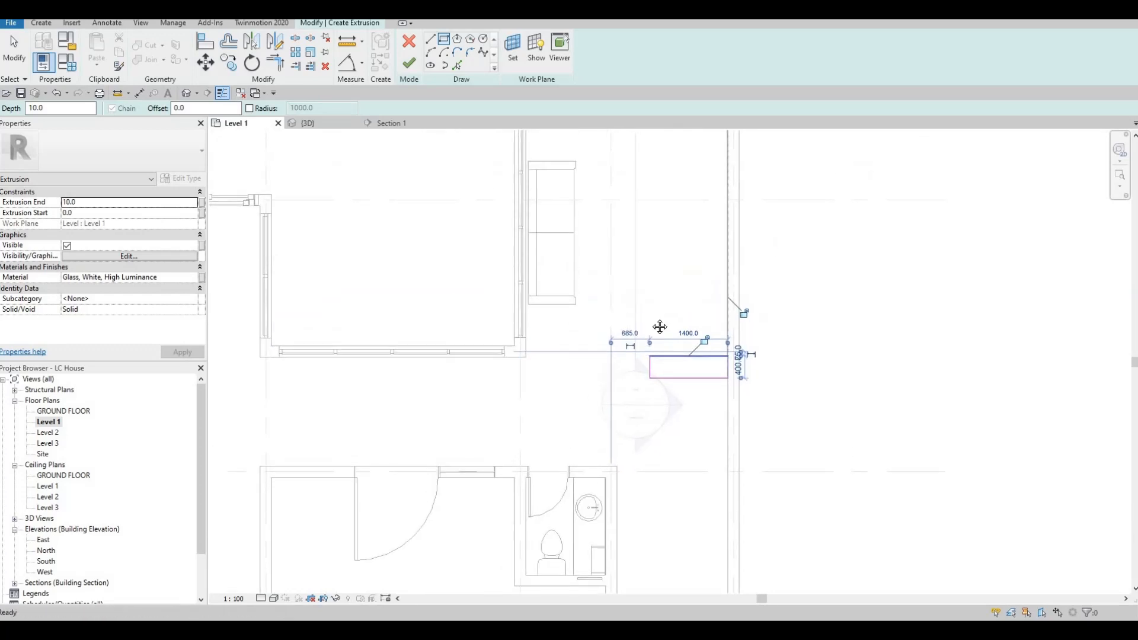
scroll(594, 317, "down", 1)
middle_click_drag(697, 236, 718, 270)
scroll(688, 367, "up", 3)
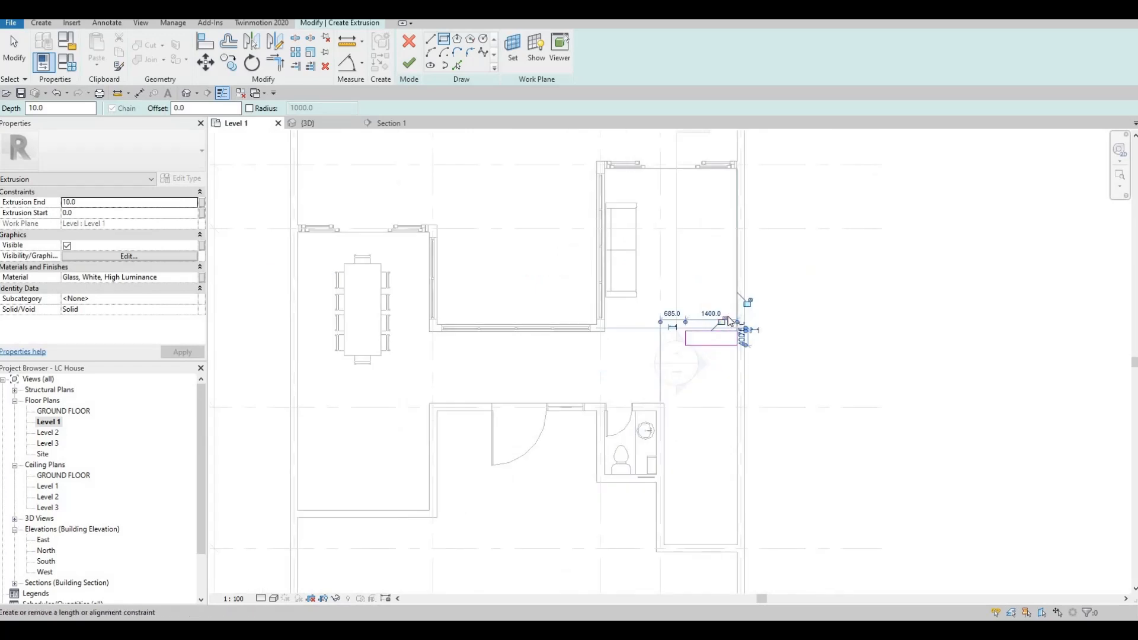
key("Escape")
key("Escape")
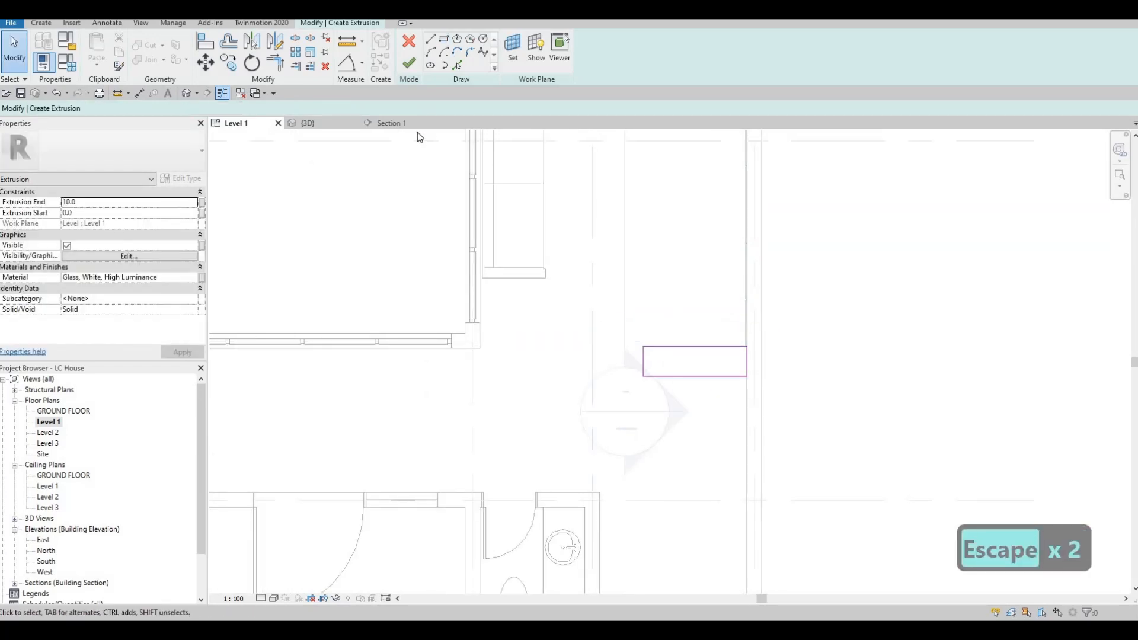
Add Limestone from the AEC Materials stone library to the project and assign it as the extrusion's material.
left_click(199, 278)
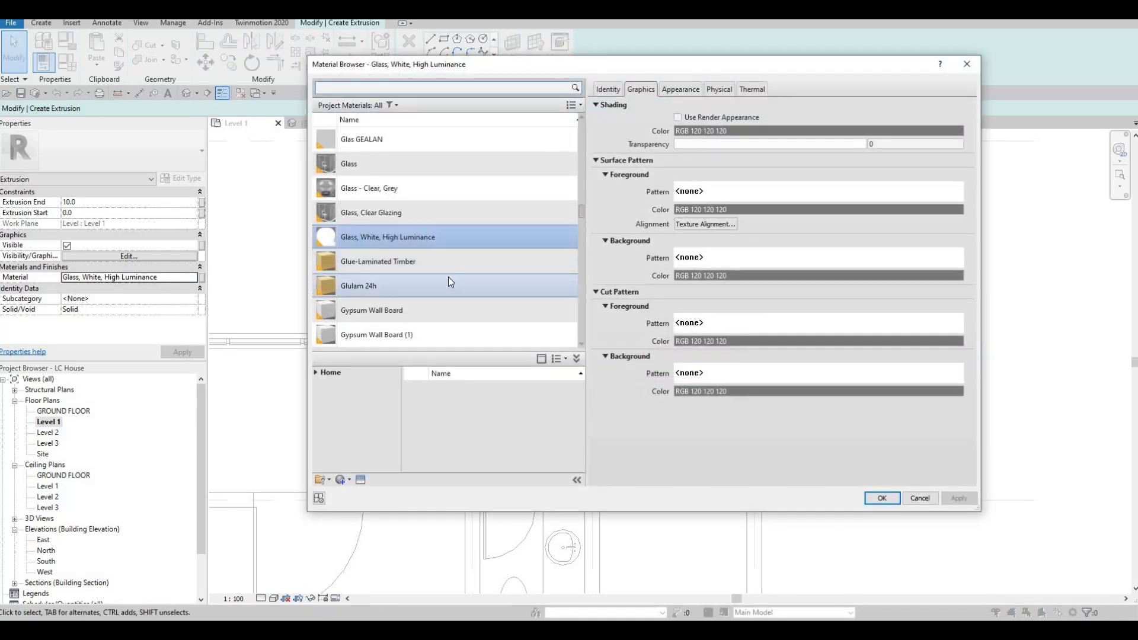
scroll(444, 278, "down", 5)
scroll(400, 283, "down", 10)
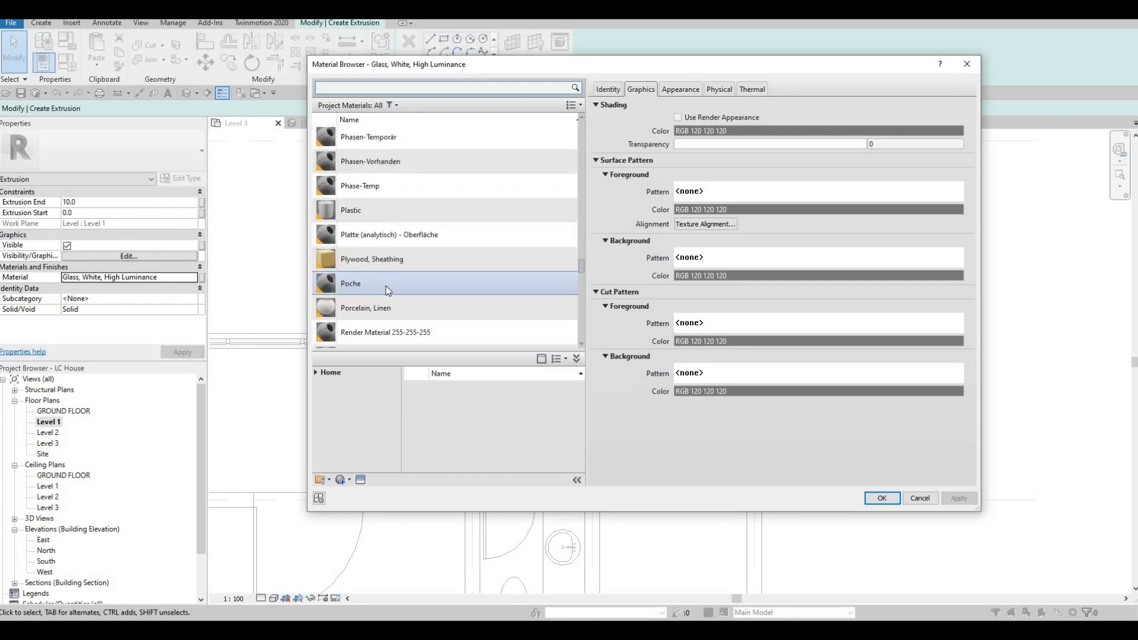
left_click(323, 373)
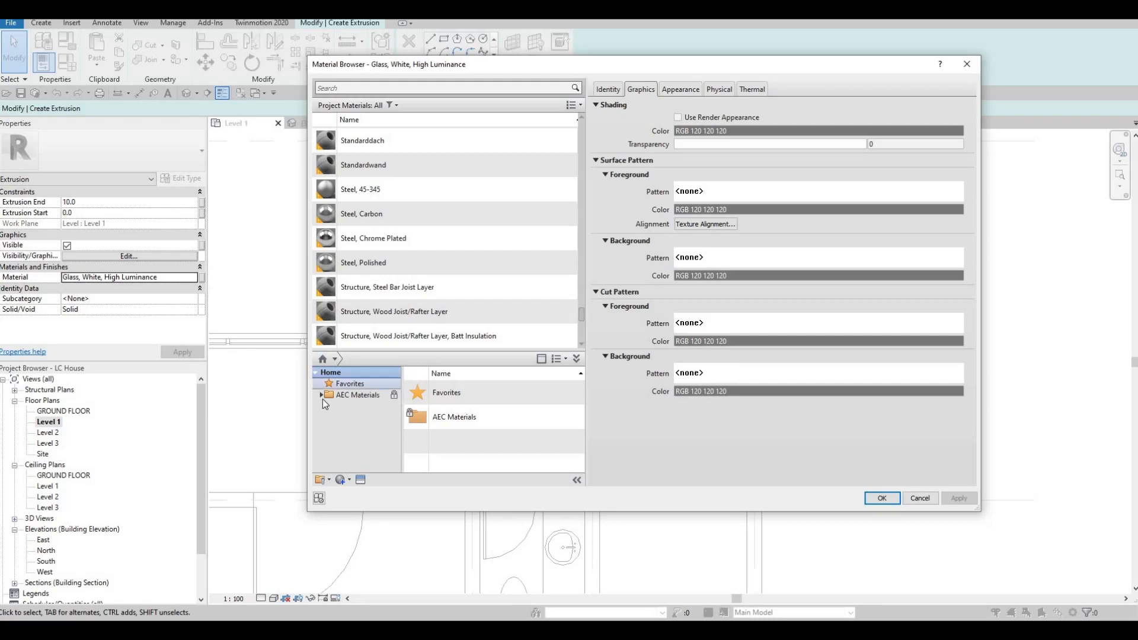
left_click(322, 395)
scroll(357, 436, "down", 4)
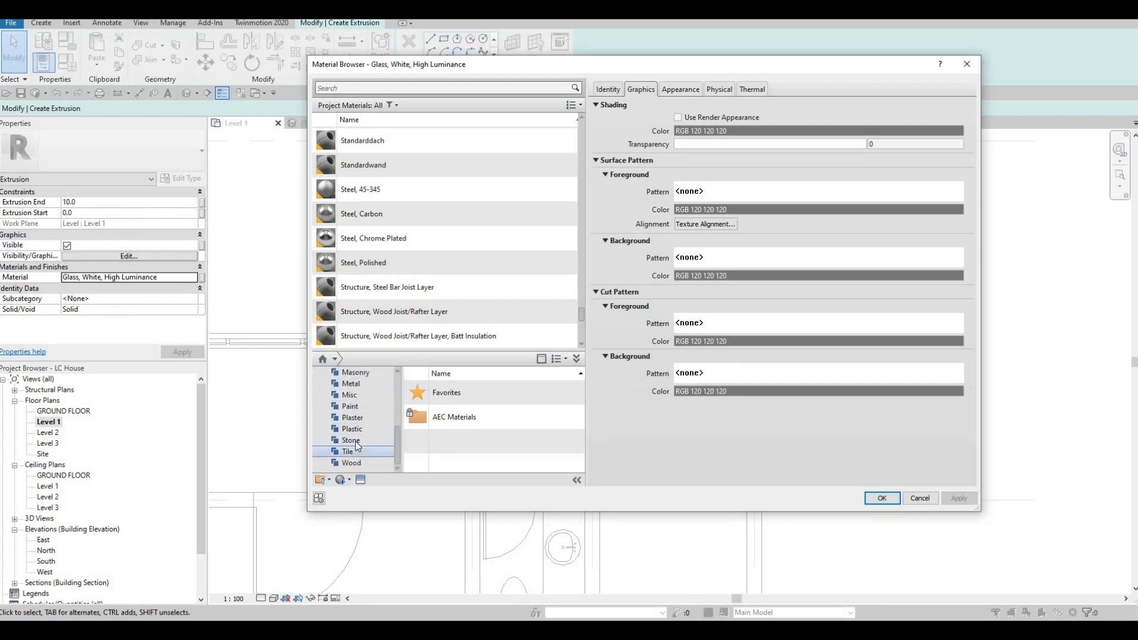
left_click(354, 441)
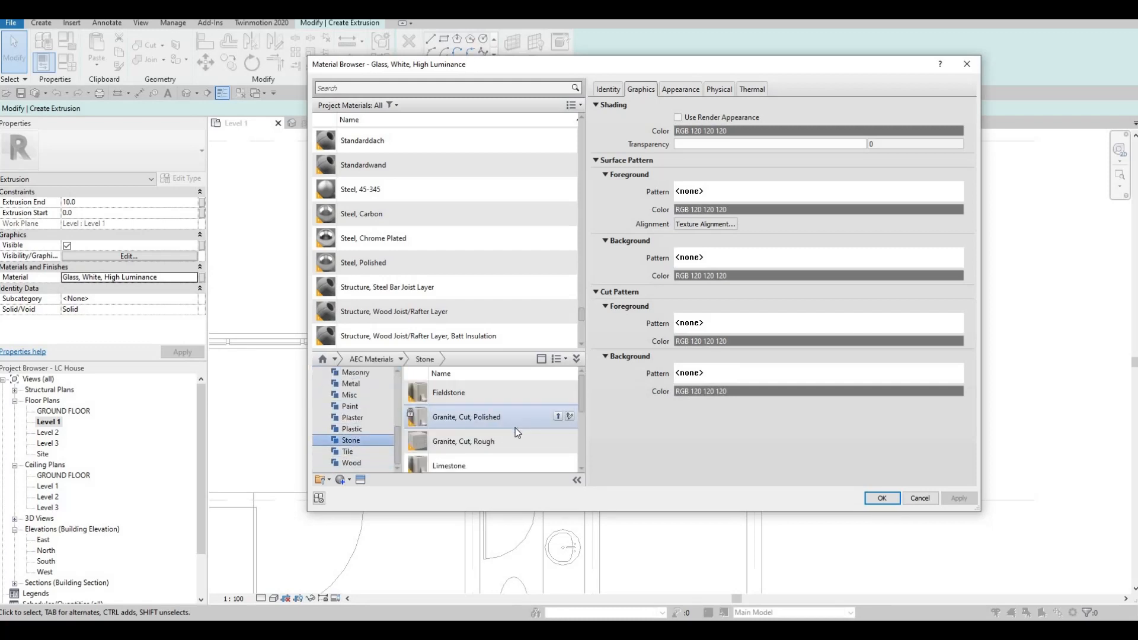
scroll(522, 454, "down", 1)
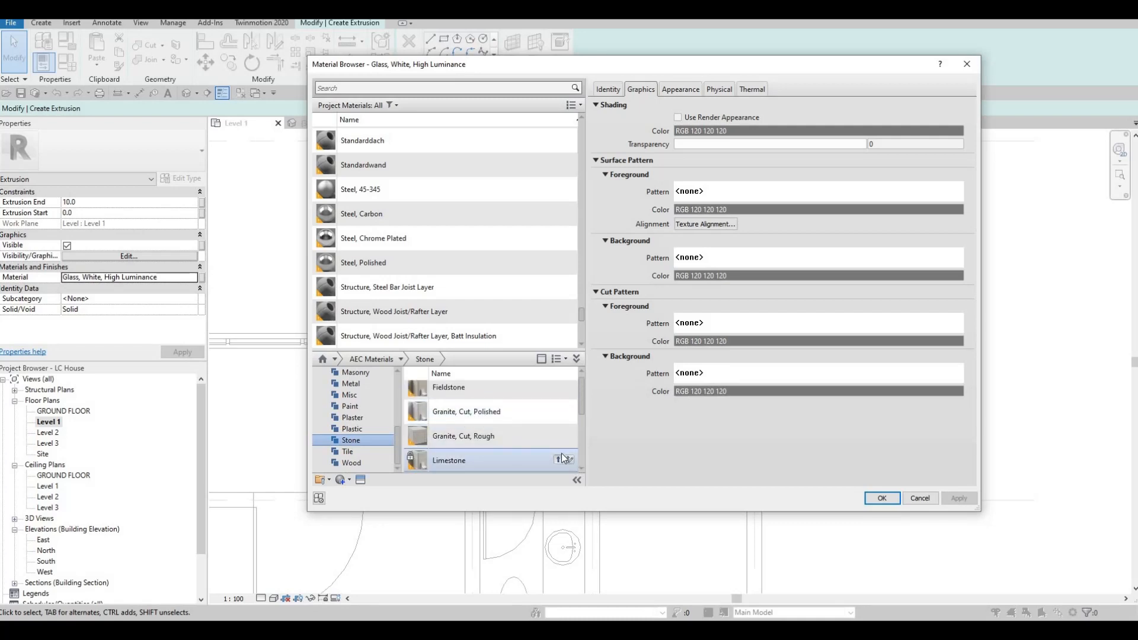
left_click(560, 458)
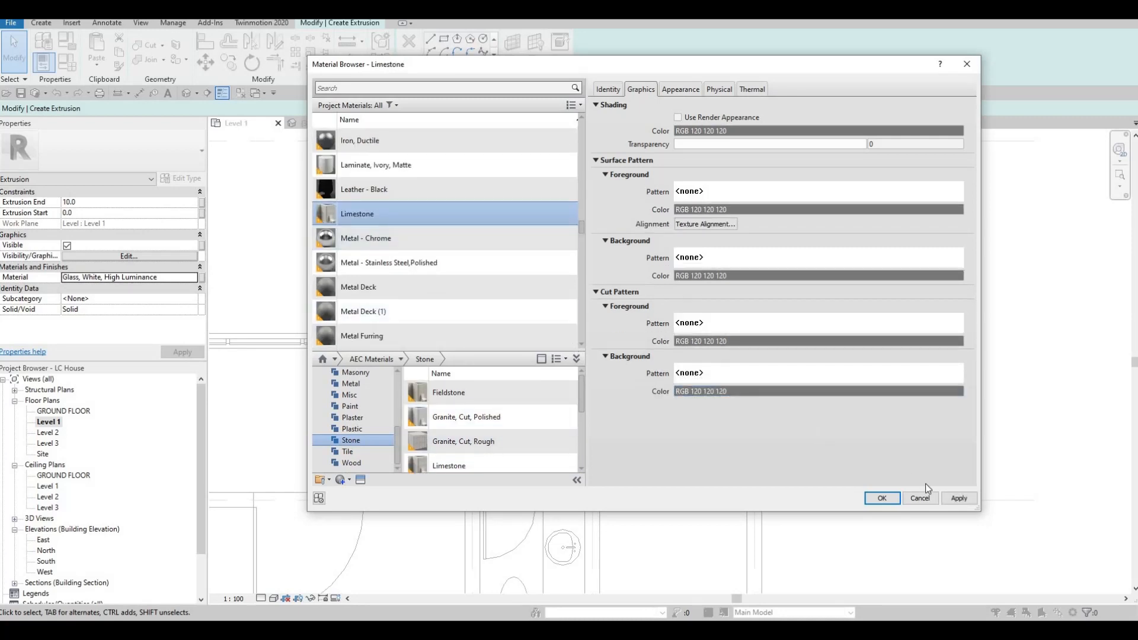
left_click(885, 498)
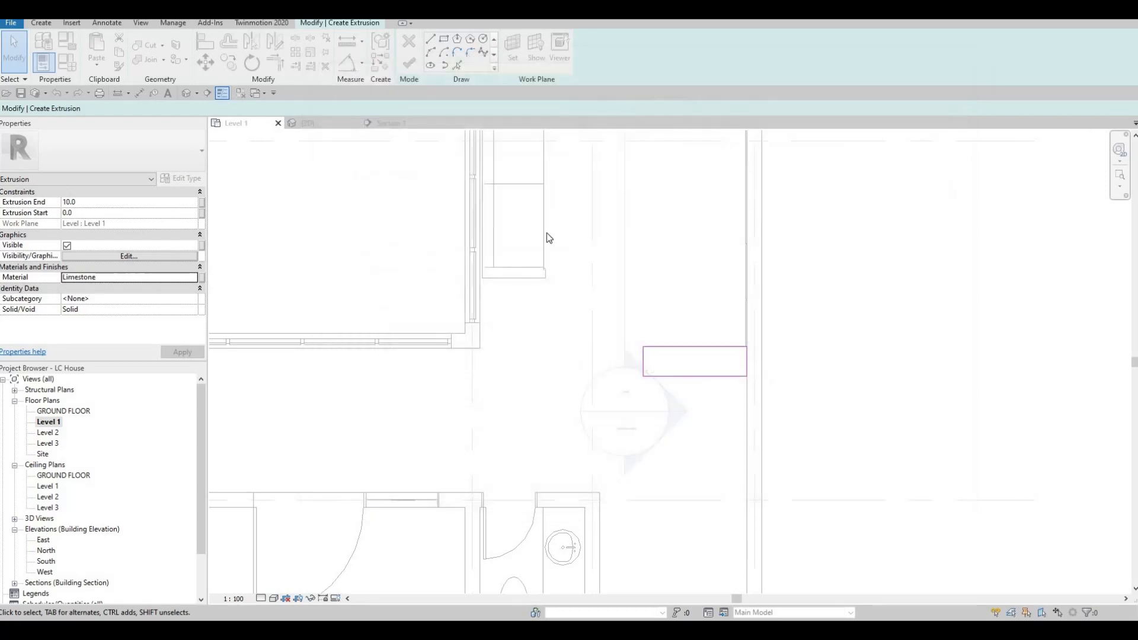
Finish the extrusion sketch with its 10 mm depth and complete the in-place model.
left_click(409, 63)
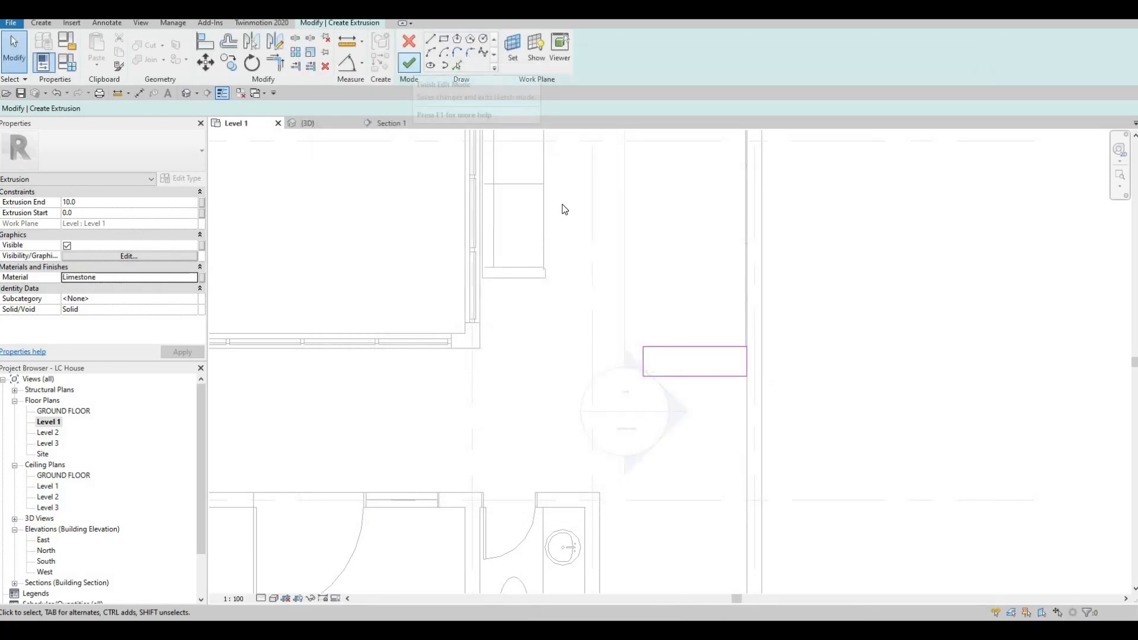
scroll(578, 237, "down", 2)
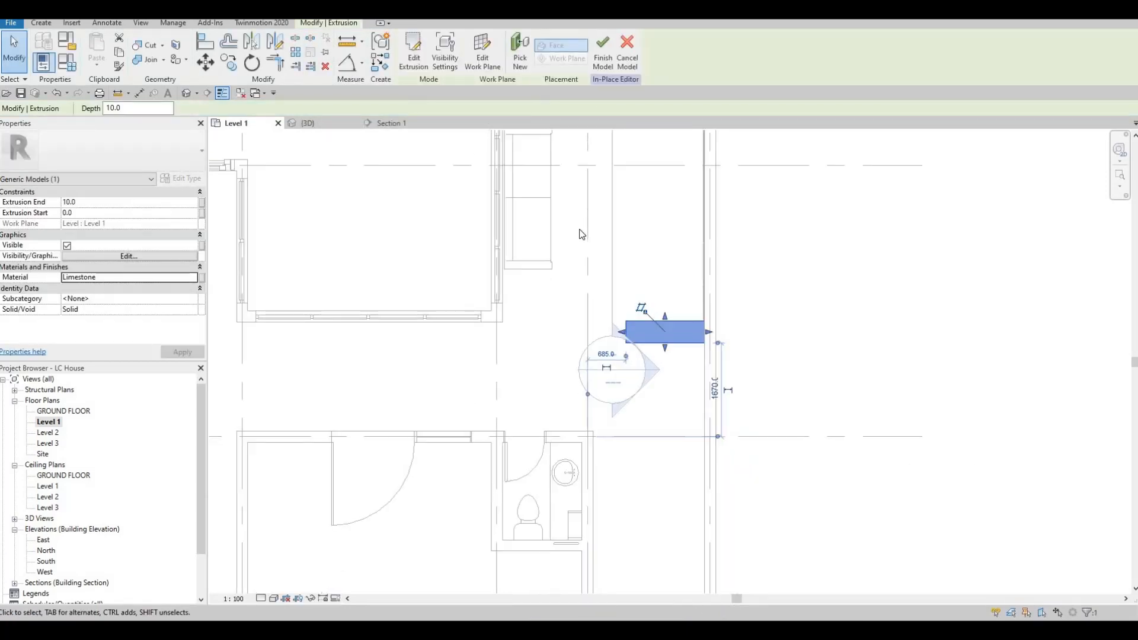
left_click(602, 50)
scroll(680, 241, "down", 2)
key("Escape")
Open Section 1 from its marker in the plan and locate the thin limestone block at the foot of the panelling's end.
left_click(673, 241)
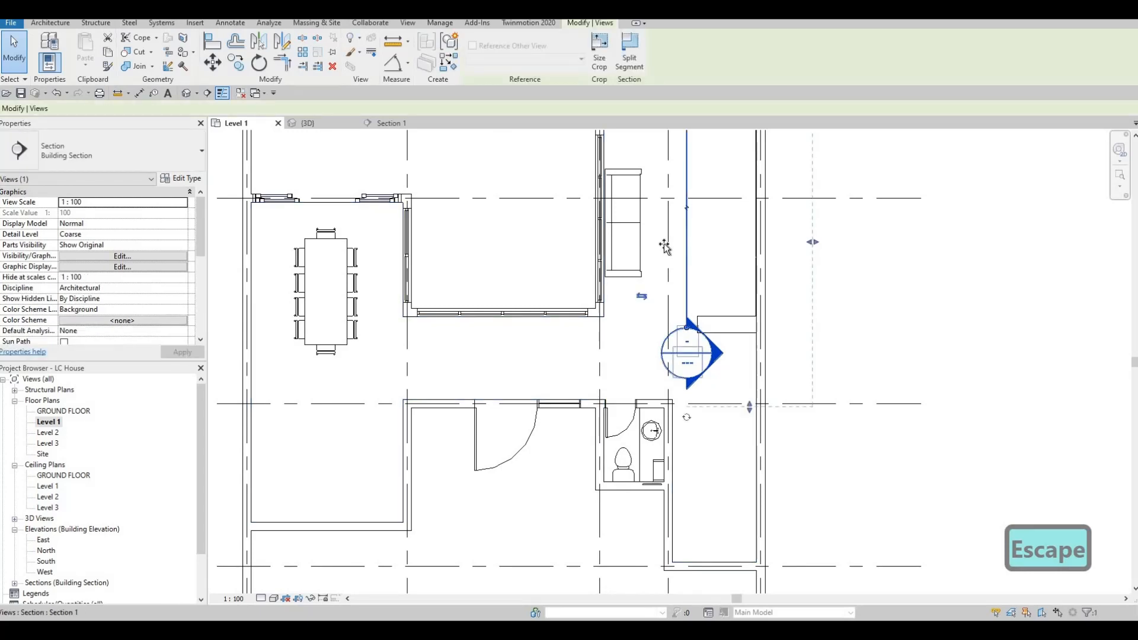
scroll(673, 258, "down", 2)
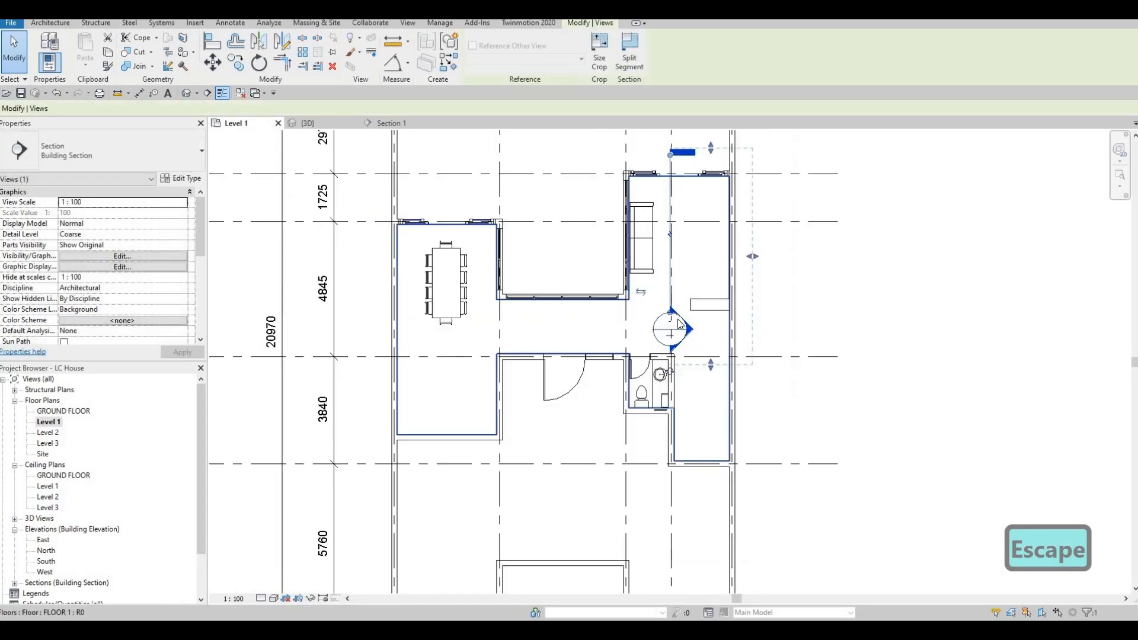
key("Escape")
key("Escape")
double_click(653, 263)
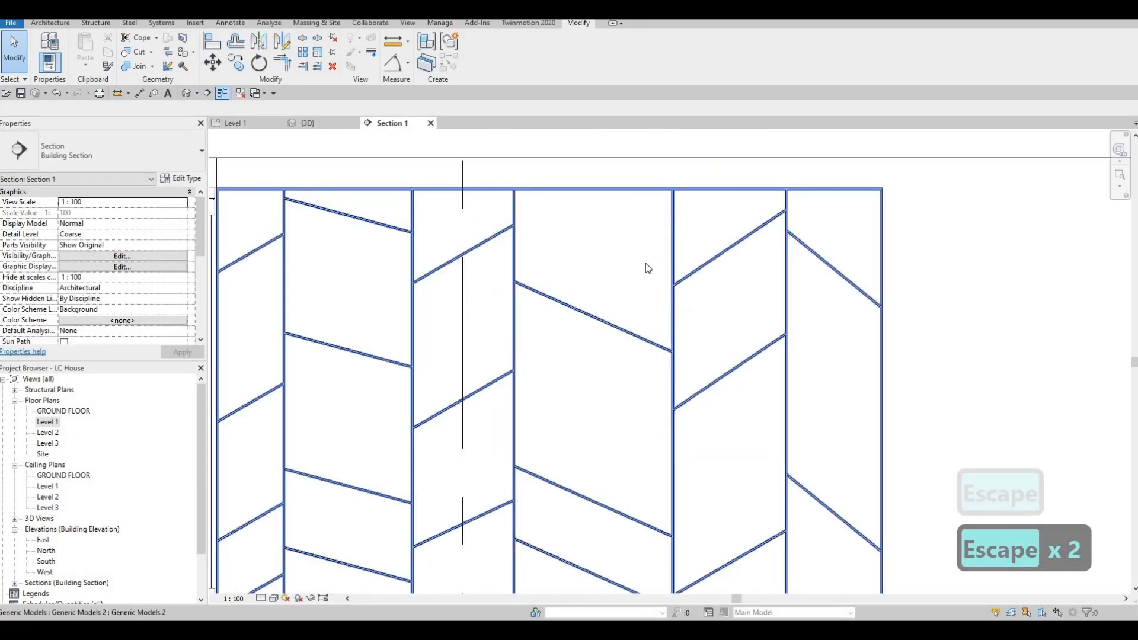
scroll(674, 314, "down", 3)
scroll(665, 404, "up", 3)
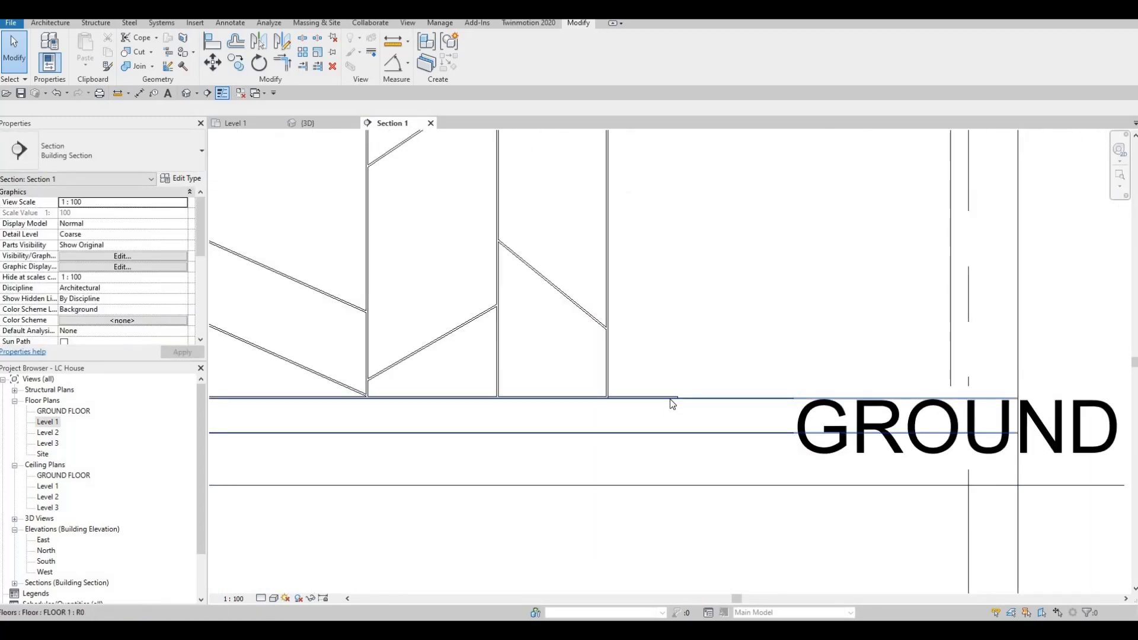
Stretch the limestone block's top upward beside the panelling until its volume is about 0.42 m³, and deselect it.
left_click(643, 397)
mouse_move(650, 263)
left_mouse_down()
mouse_move(656, 247)
mouse_move(644, 243)
left_mouse_up()
scroll(645, 249, "down", 1)
middle_click_drag(717, 260, 716, 290)
scroll(721, 272, "down", 1)
left_click_drag(722, 284, 730, 264)
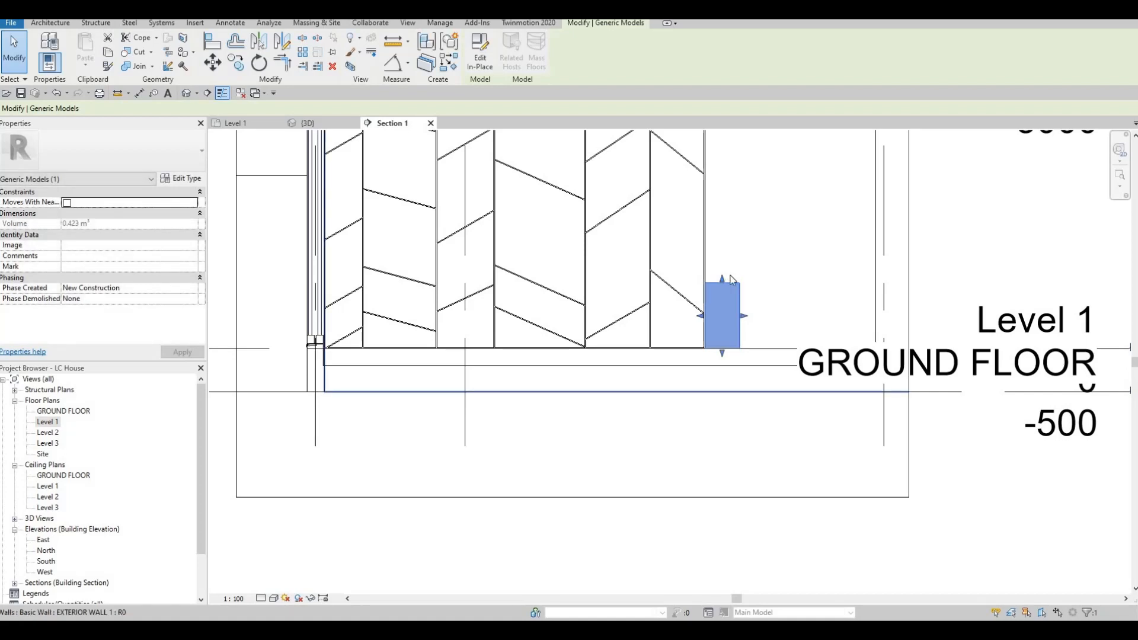
key("Escape")
key("Escape")
middle_click_drag(767, 281, 741, 291)
scroll(741, 293, "up", 2)
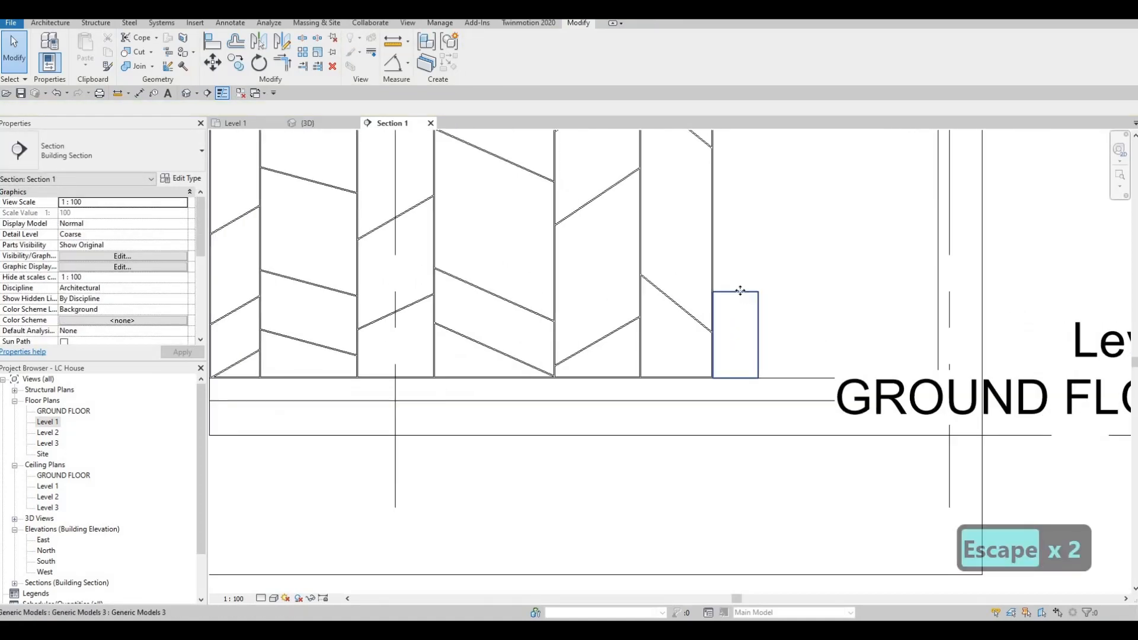
In the 3D view, lower the limestone block's top until its volume is about 0.26 m³, and deselect it.
left_click(733, 305)
left_click(310, 127)
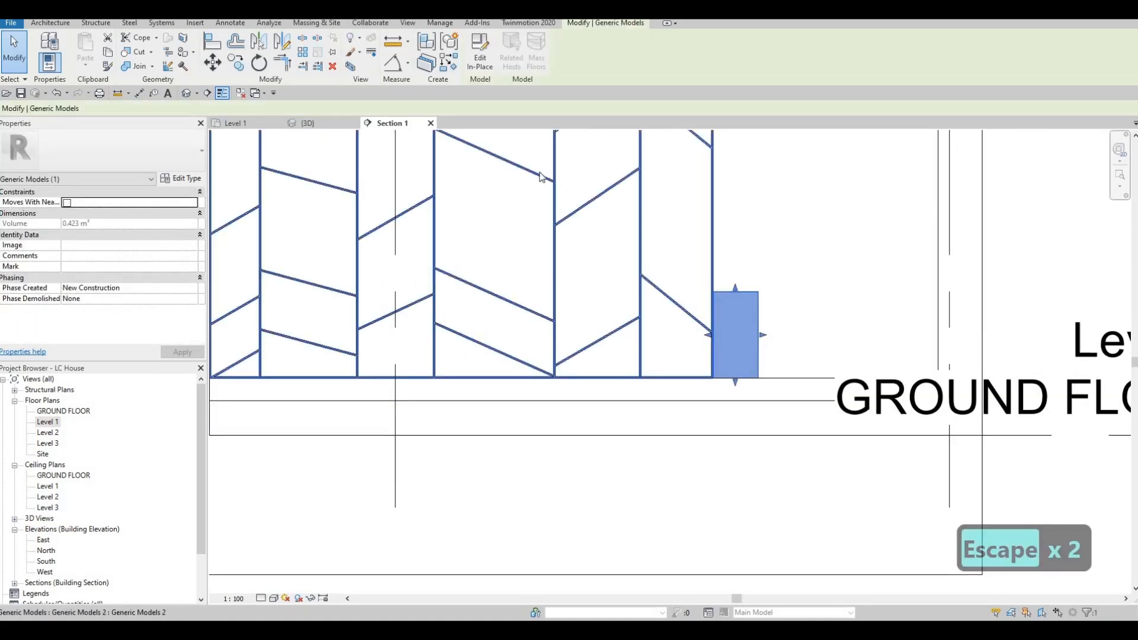
middle_click_drag(714, 294, 847, 332, "shift")
mouse_move(849, 350)
left_mouse_down()
mouse_move(835, 365)
mouse_move(832, 335)
left_mouse_up()
middle_click_drag(832, 335, 812, 300, "shift")
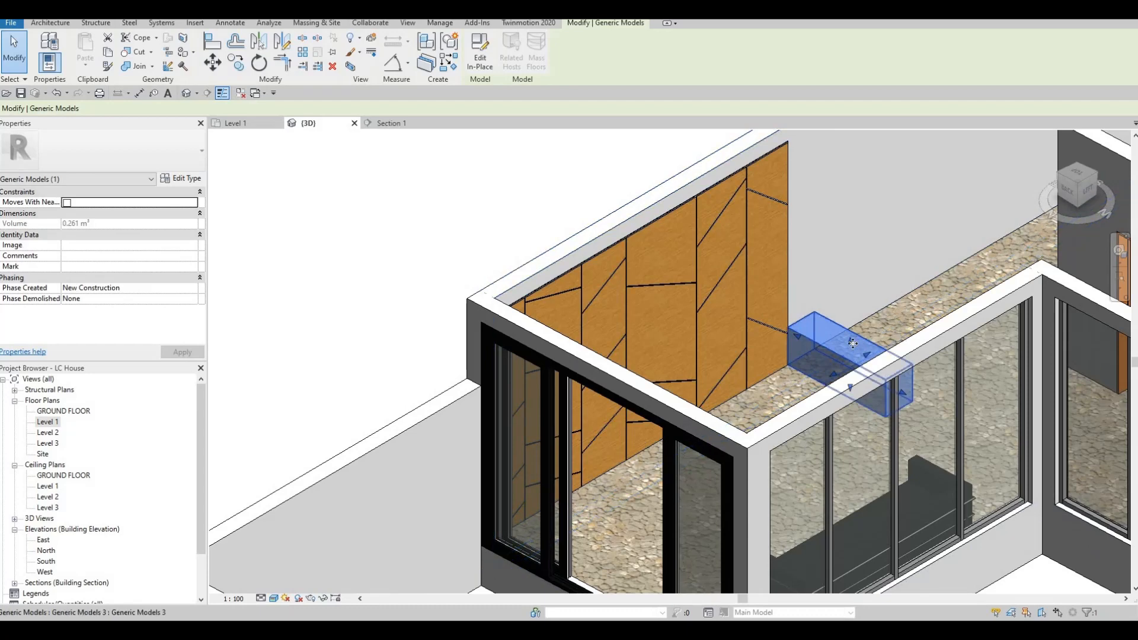
key("Escape")
key("Escape")
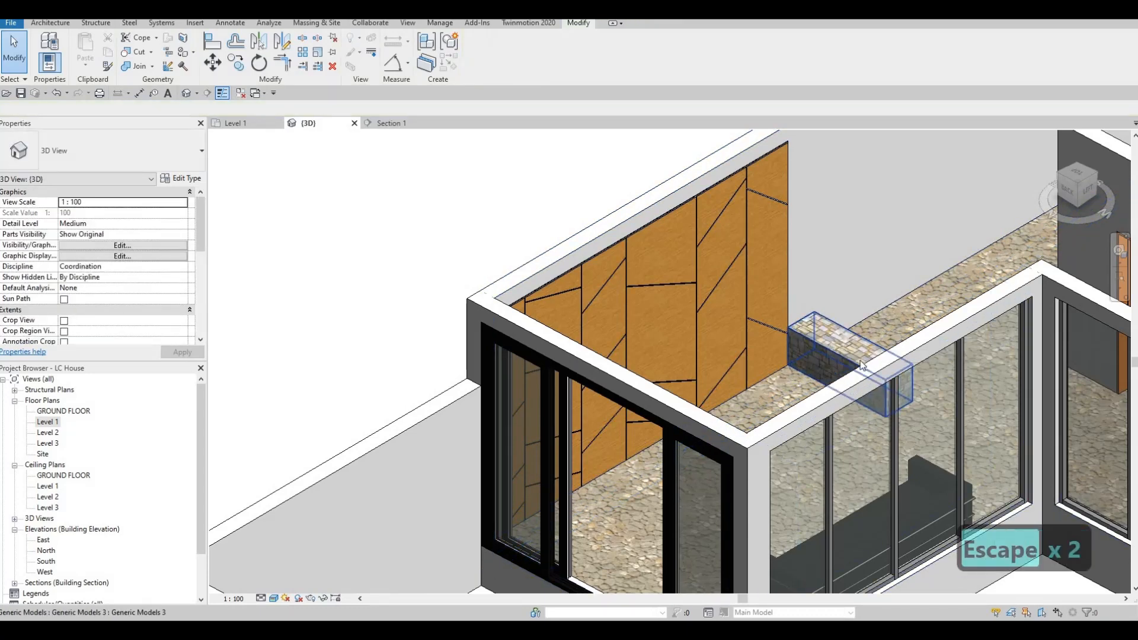
middle_click_drag(862, 364, 865, 347, "shift")
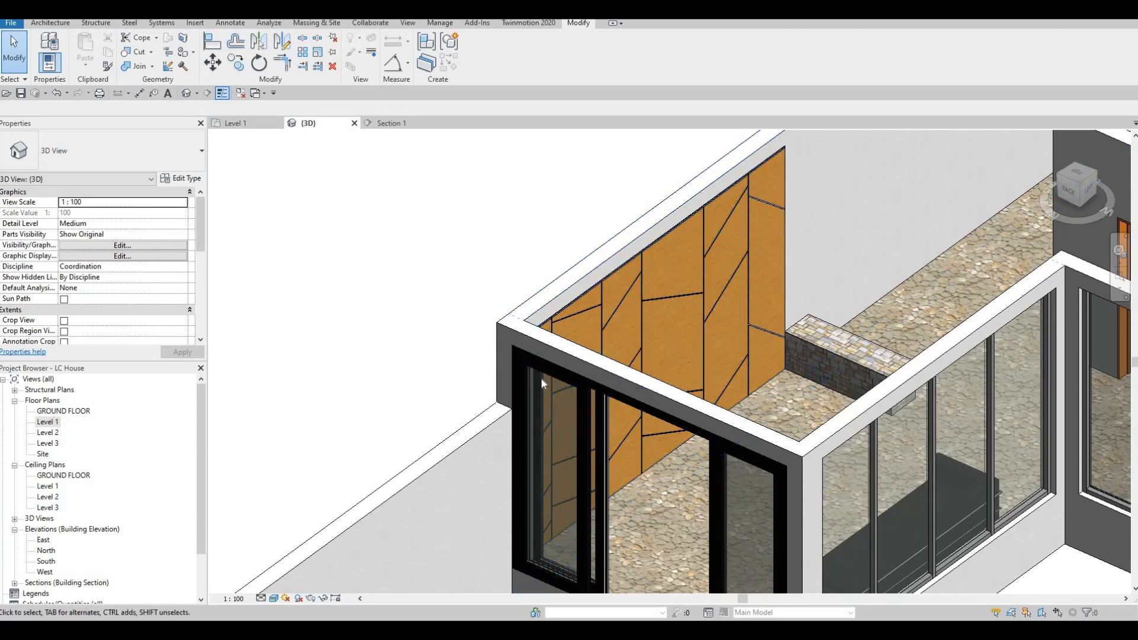
Edit the limestone block in place and, in Section 1, copy it unconstrained so the copy sits directly on top.
left_click(847, 355)
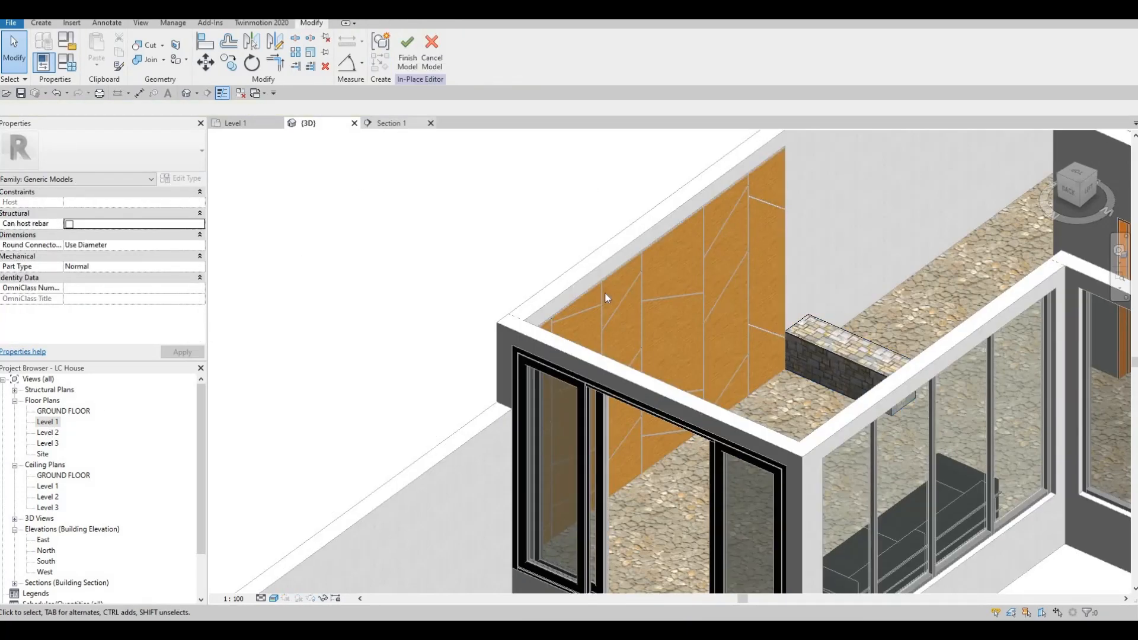
key("ctrl+Tab")
key("Escape")
left_click(749, 329)
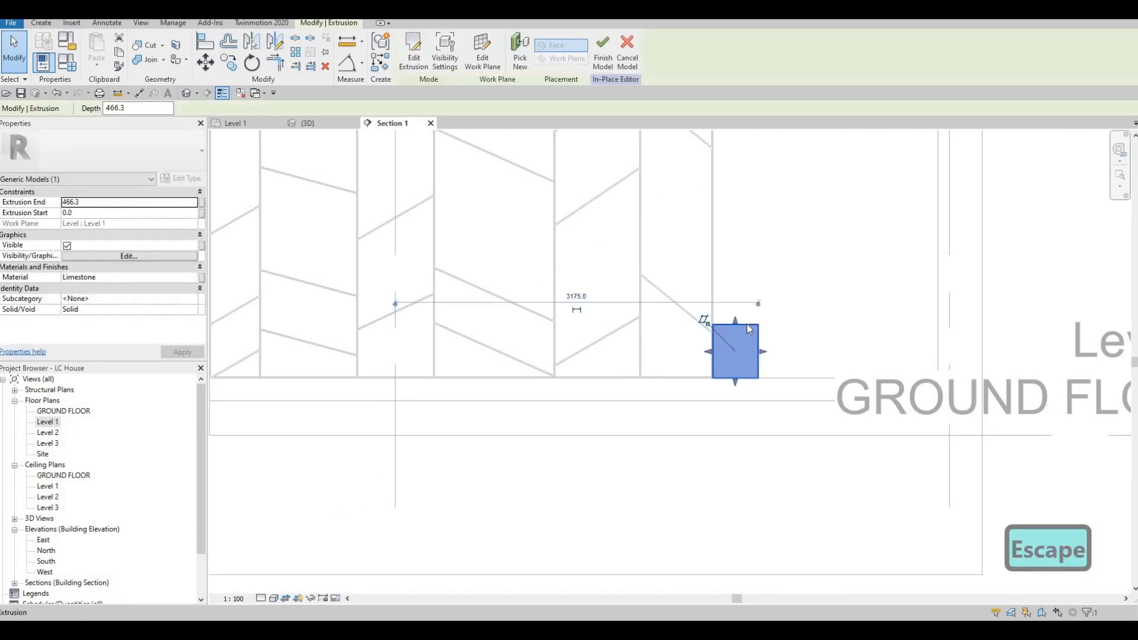
key("c")
key("o")
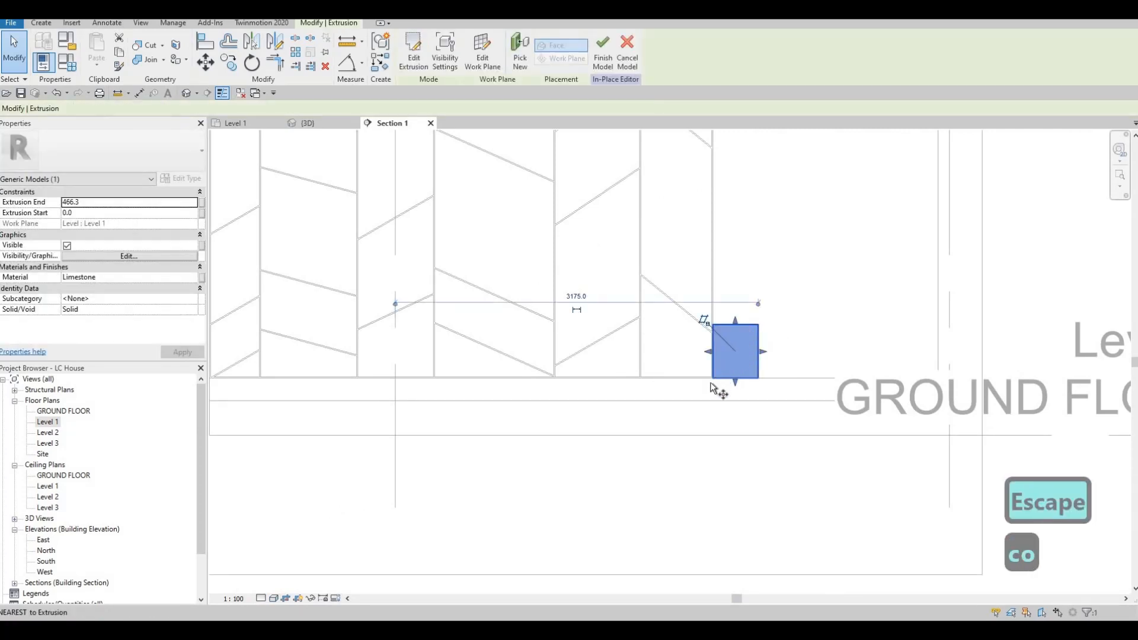
left_click(754, 375)
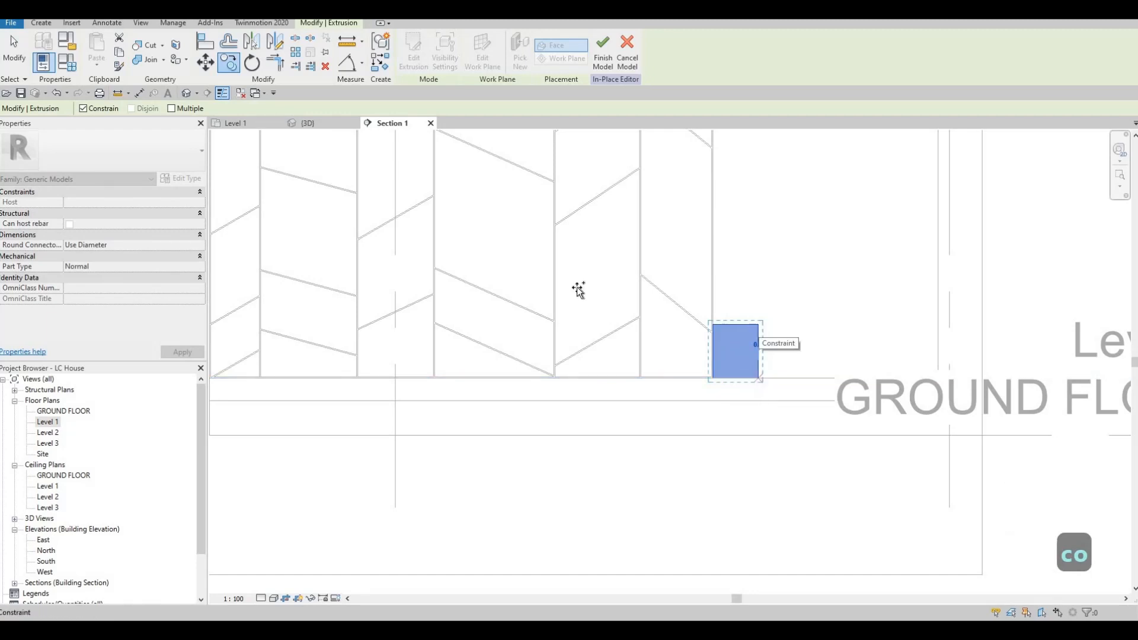
left_click(83, 109)
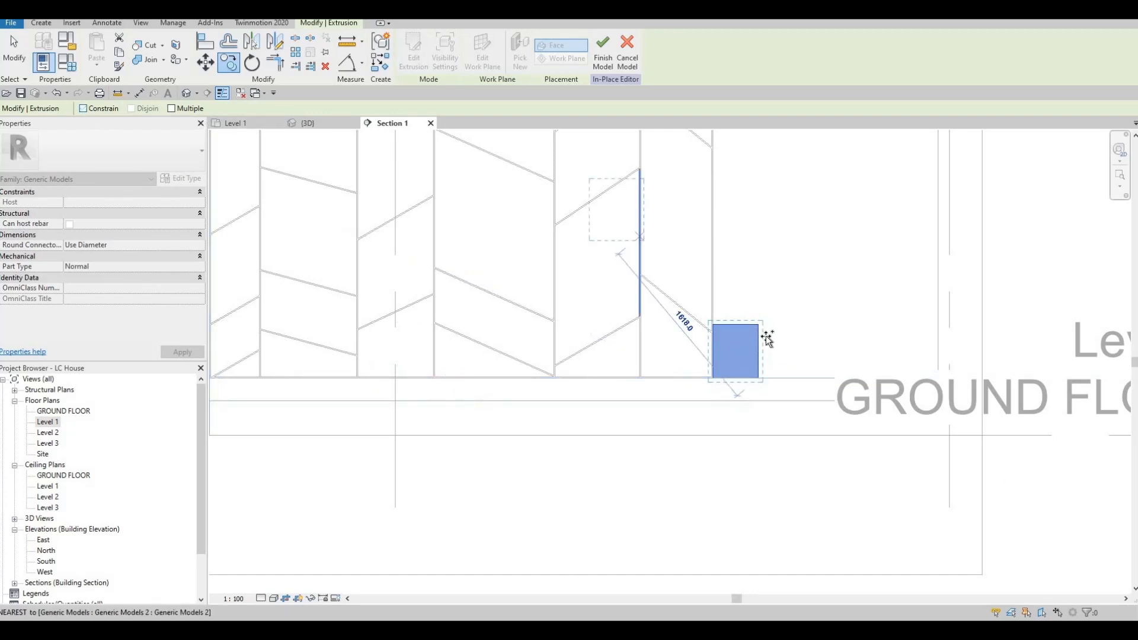
scroll(763, 337, "up", 2)
left_click(759, 257)
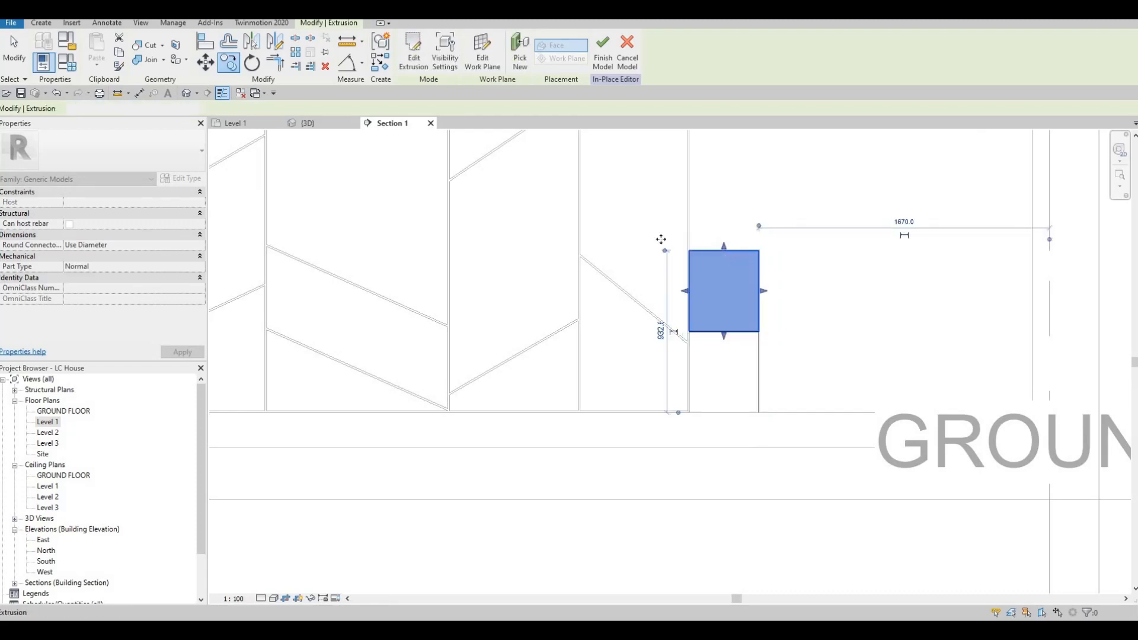
Copy the upper block vertically to place a third block above it, leaving an open gap between them.
key("c")
key("o")
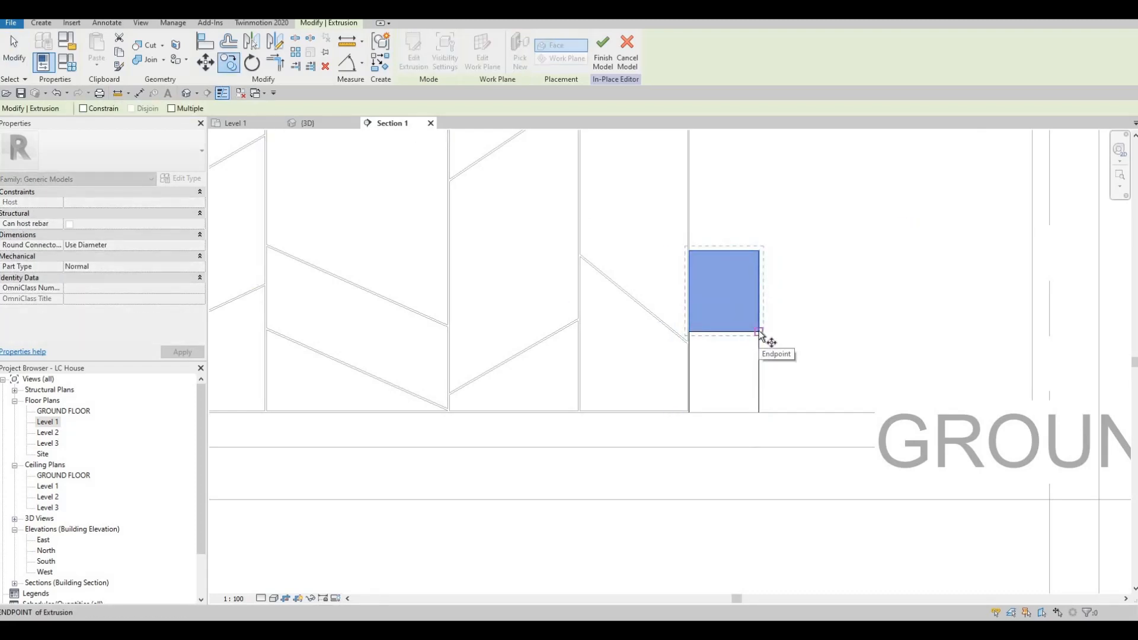
left_click(761, 318)
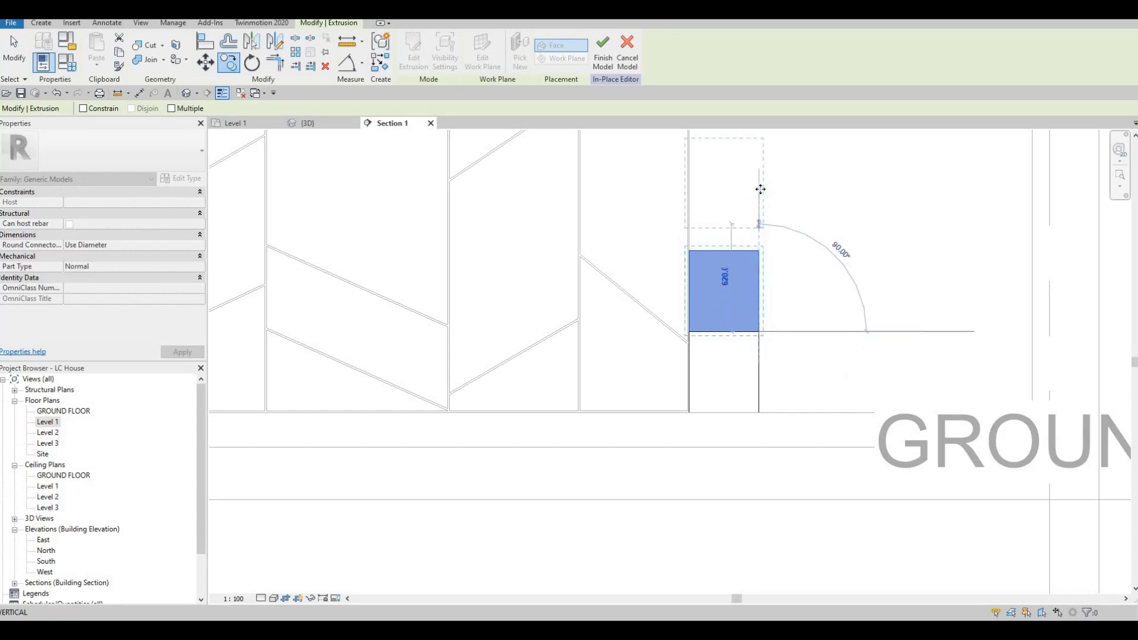
left_click(759, 189)
middle_click_drag(744, 166, 745, 312)
key("Escape")
key("Escape")
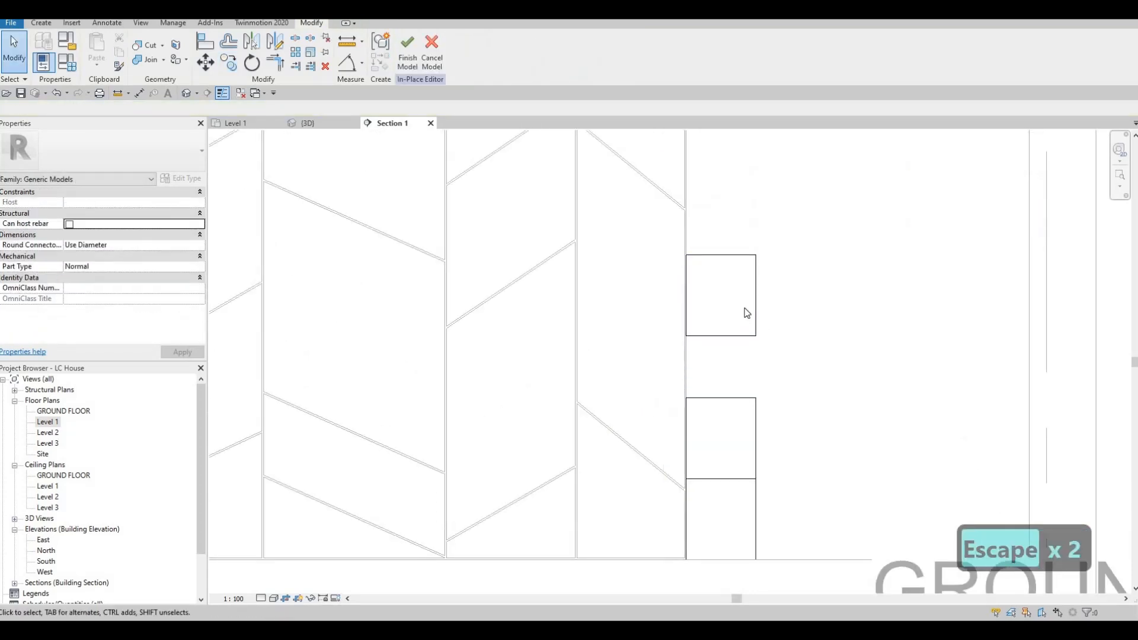
Stretch the topmost block up to the panelling's top edge and finish the in-place model.
scroll(746, 284, "down", 1)
middle_click_drag(747, 267, 746, 317)
left_click_drag(732, 307, 729, 155)
key("Escape")
key("Escape")
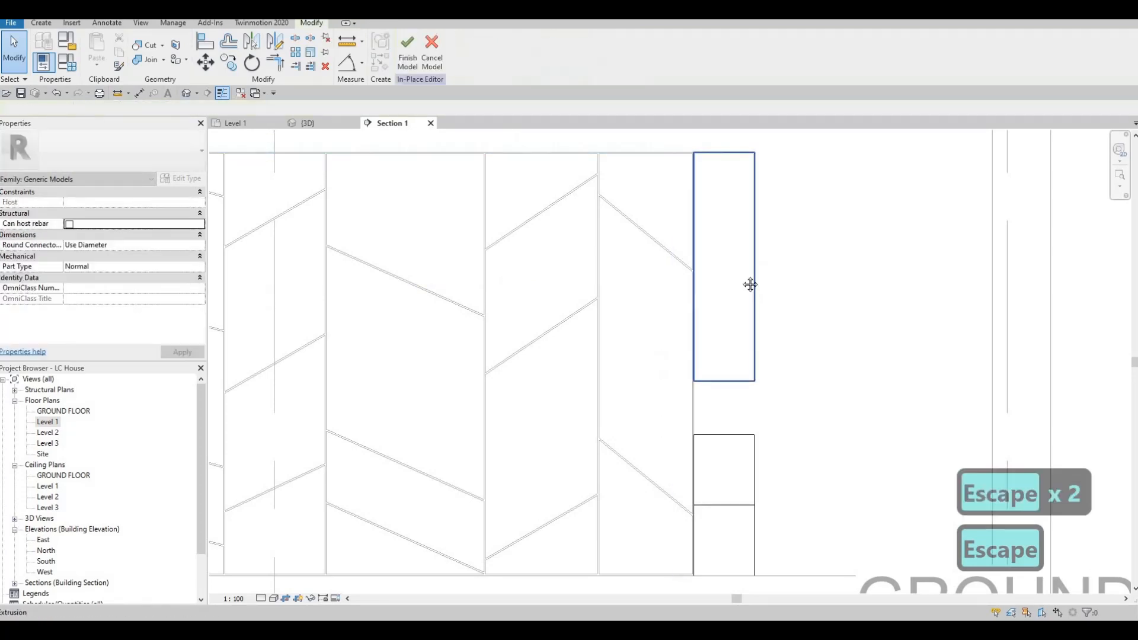
middle_click_drag(541, 208, 568, 178)
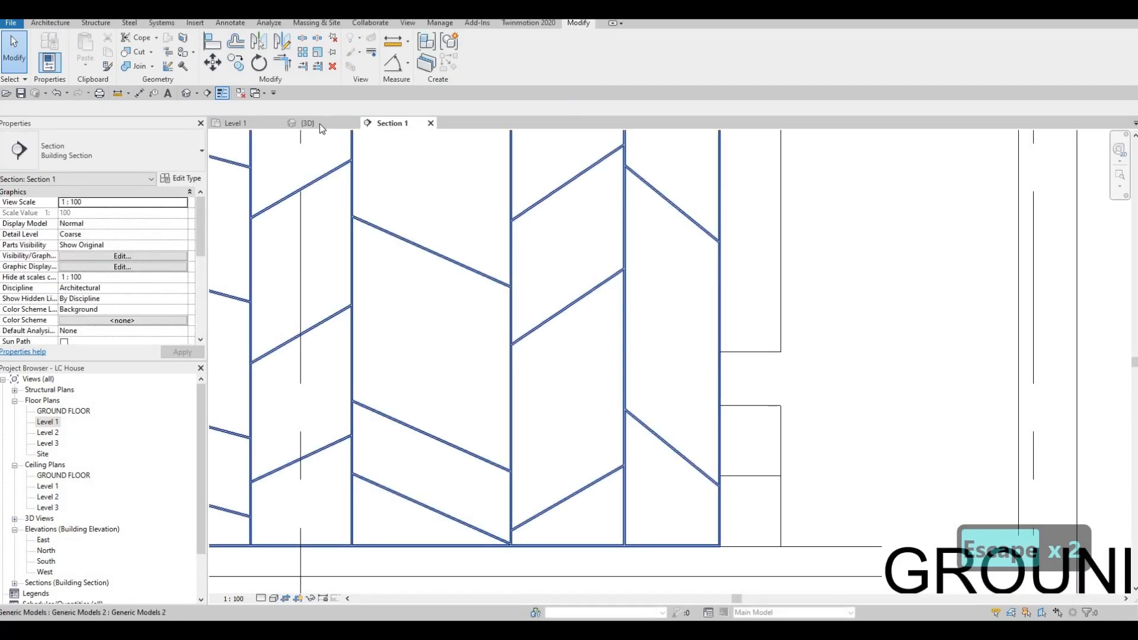
In the 3D view, shorten the middle stone block toward the panelling and raise its top close to the upper block's underside.
left_click(319, 123)
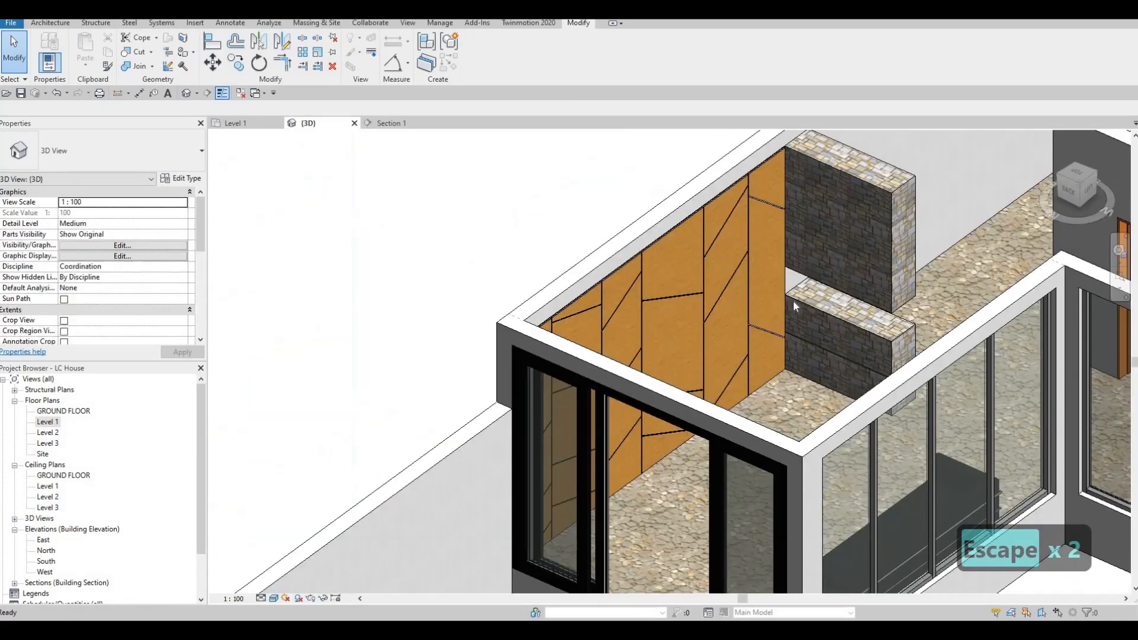
left_click(874, 331)
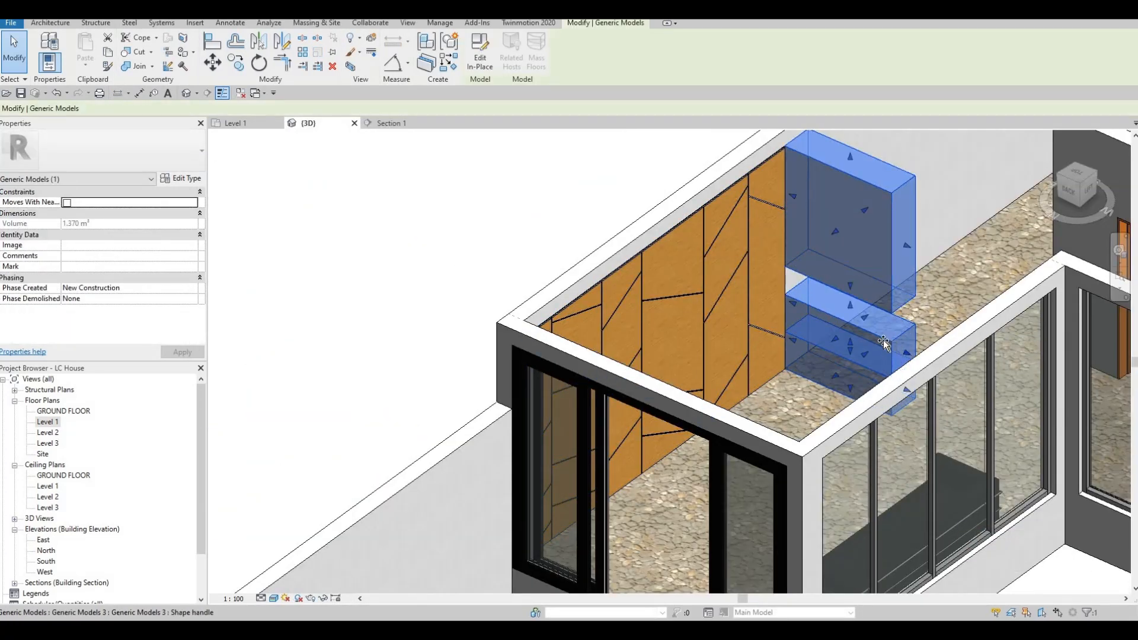
left_click_drag(844, 319, 821, 267)
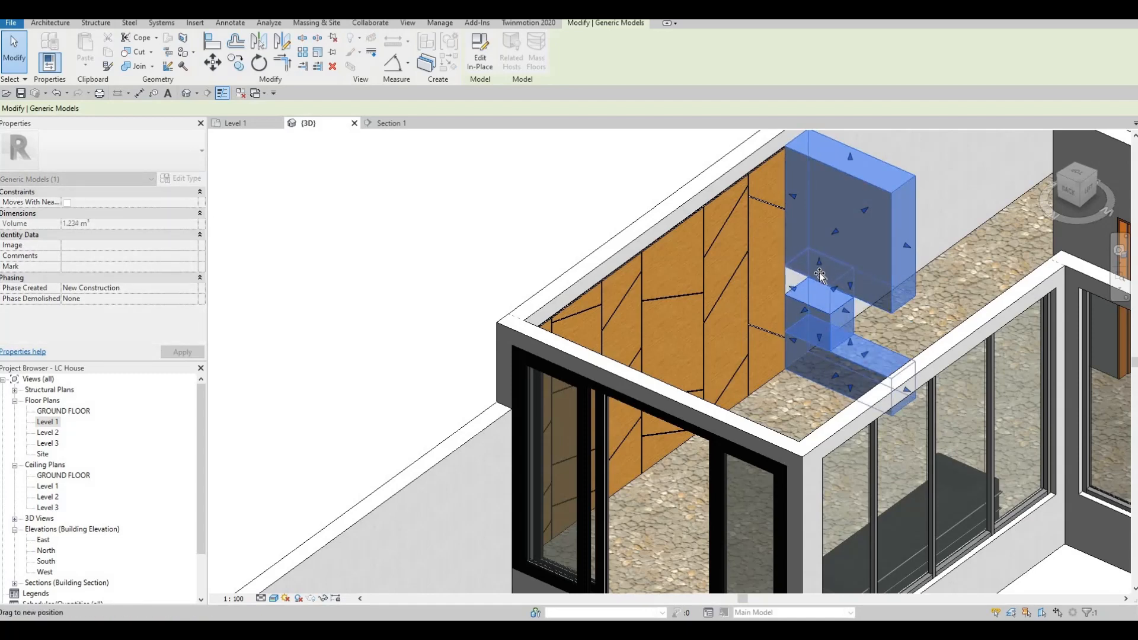
left_click_drag(823, 332, 819, 274)
scroll(818, 275, "up", 3)
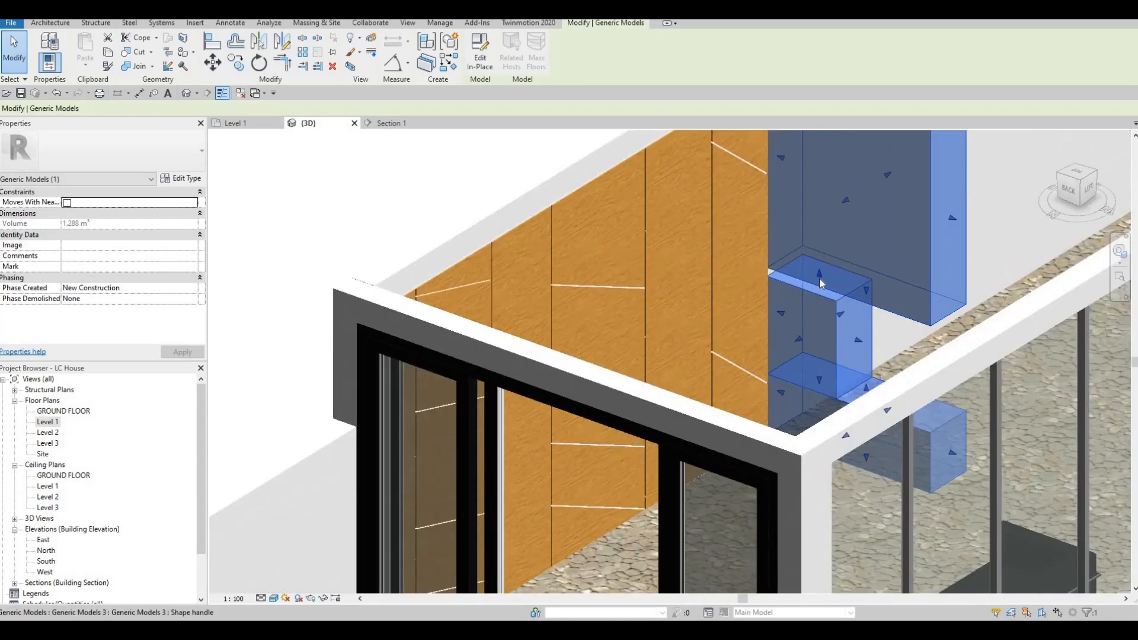
scroll(820, 281, "up", 2)
left_click_drag(819, 270, 832, 299)
key("Escape")
key("Escape")
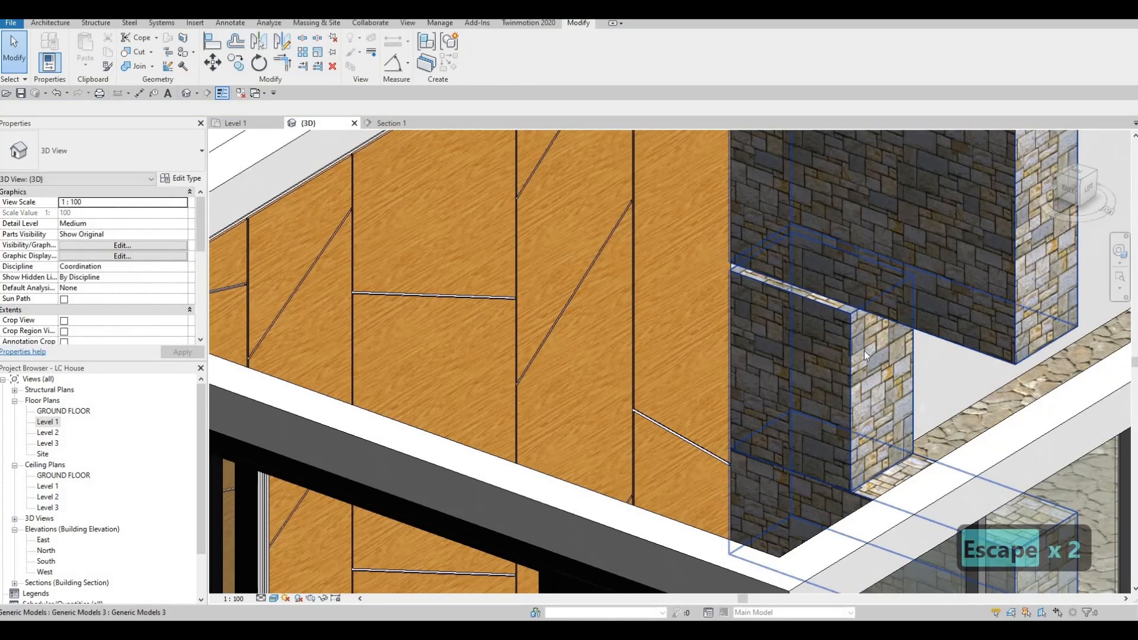
Align the top of the middle stone block with the underside of the upper block.
key("a")
key("l")
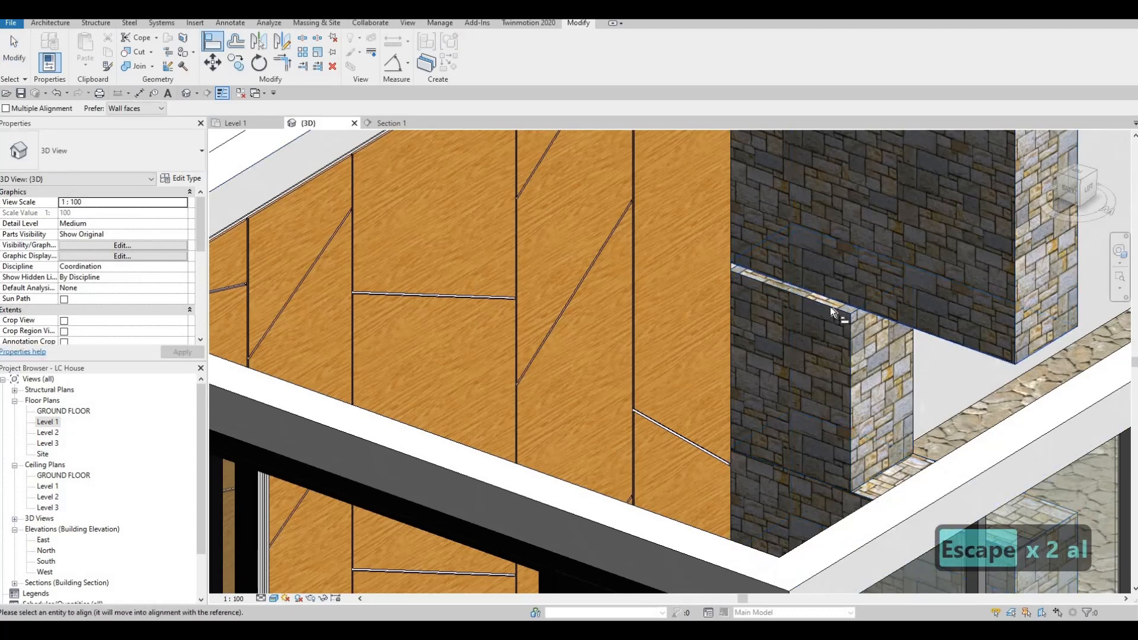
key("Escape")
key("Escape")
key("Escape")
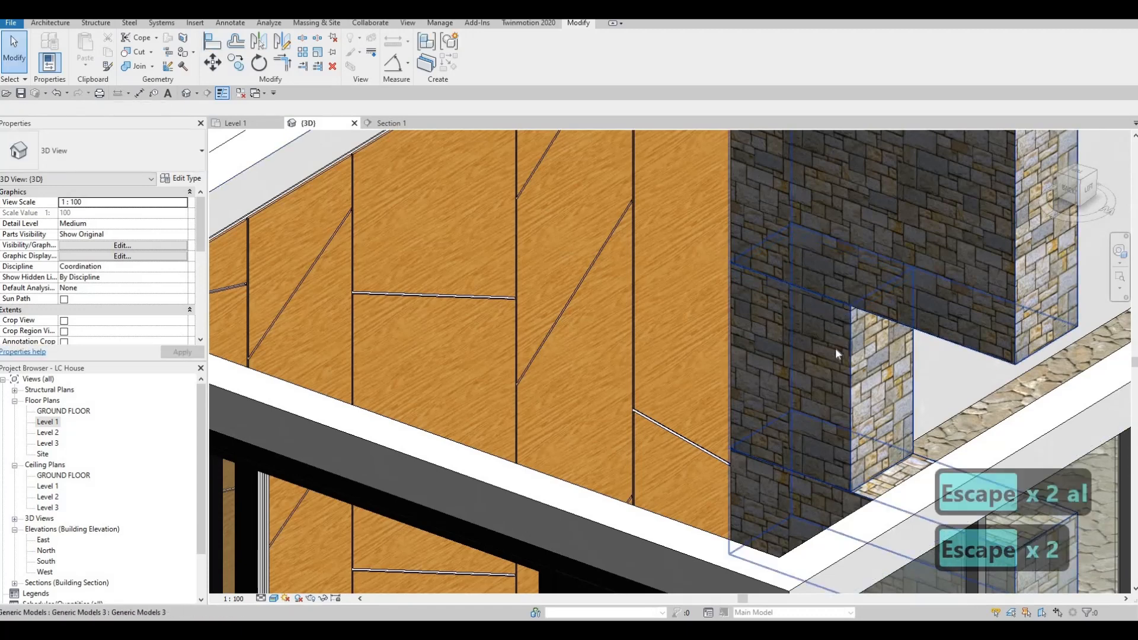
Shorten the middle block further toward the panelling until the stone model's volume is about 1.25 m³, and deselect it.
scroll(837, 349, "down", 2)
scroll(877, 379, "up", 3)
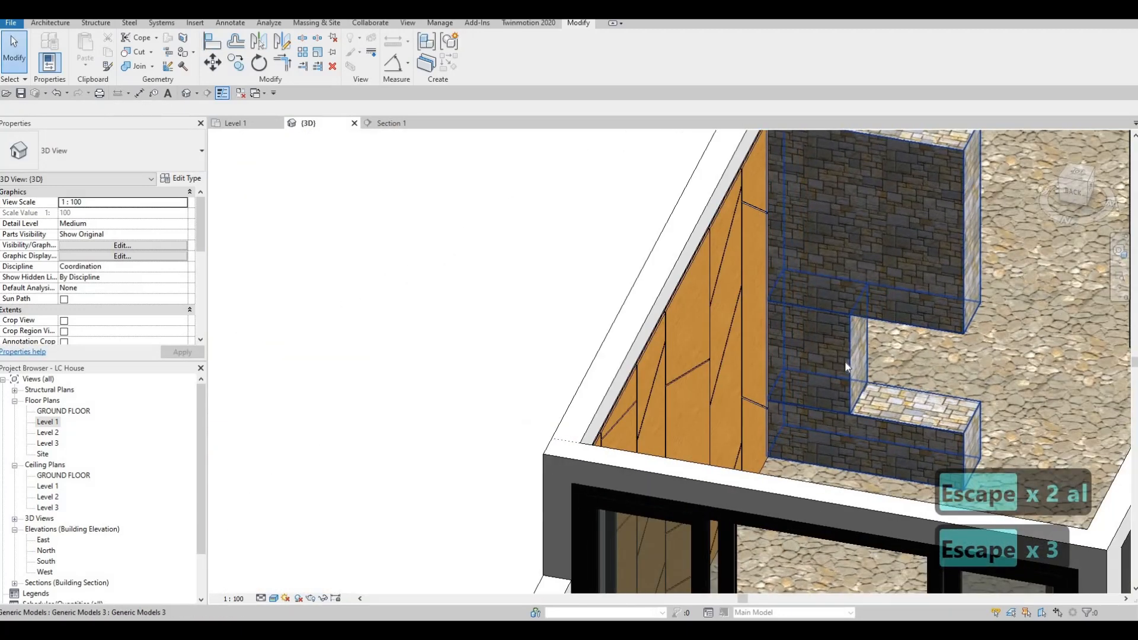
left_click(850, 351)
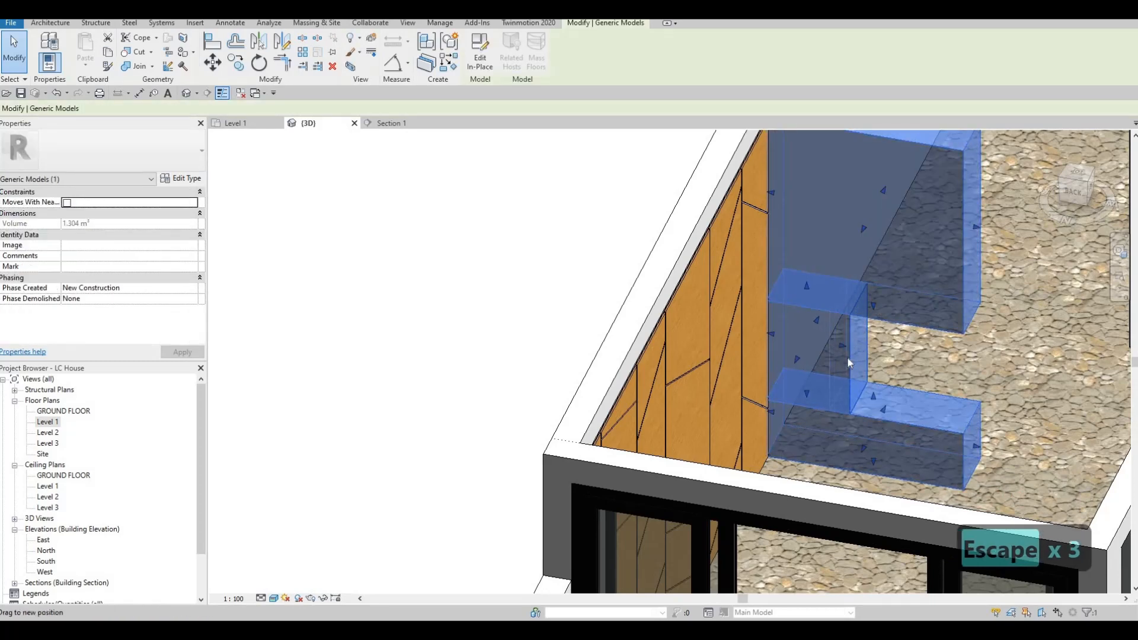
key("Escape")
key("Escape")
middle_click_drag(850, 351, 872, 386, "shift")
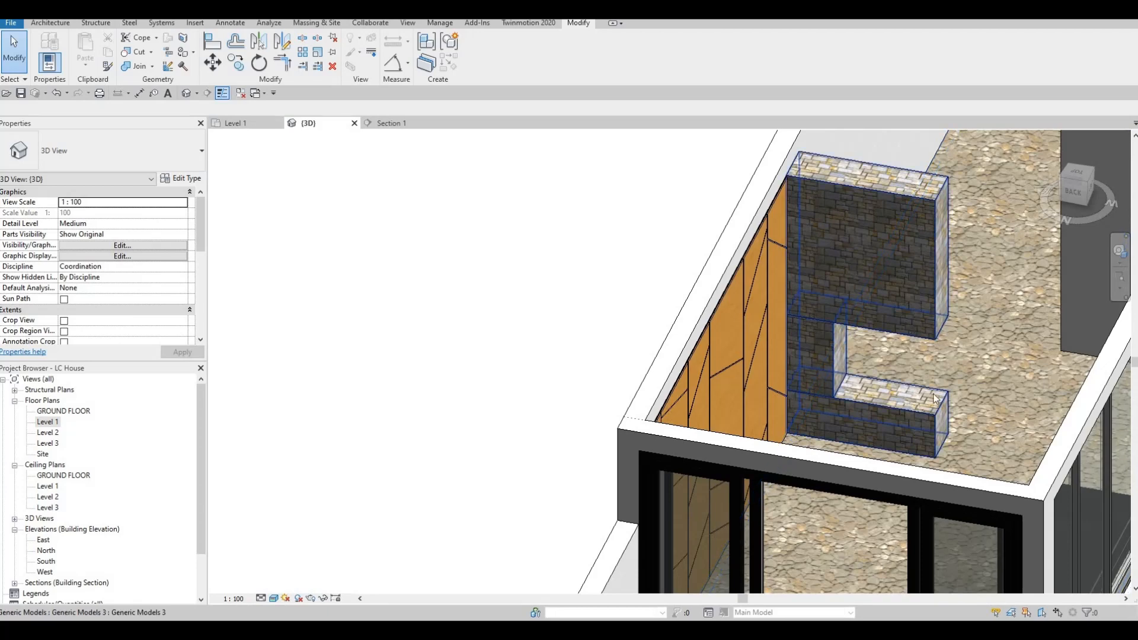
Open the Level 1 floor plan and examine the stone blocks' footprint beside the living room wall.
double_click(48, 422)
middle_click_drag(704, 295, 676, 294)
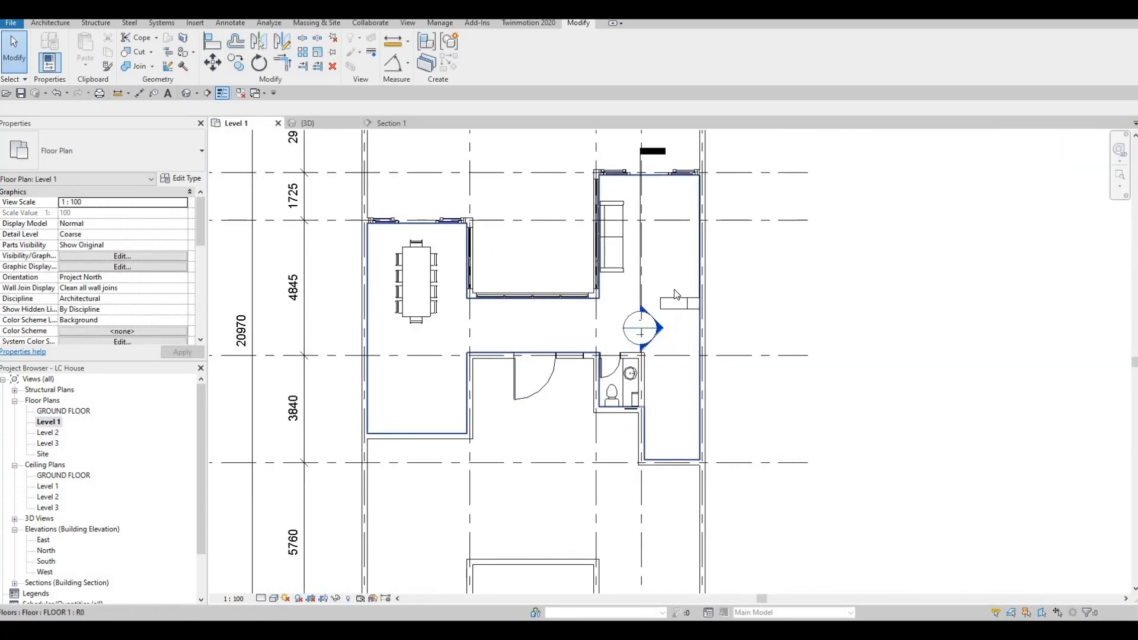
scroll(676, 295, "up", 6)
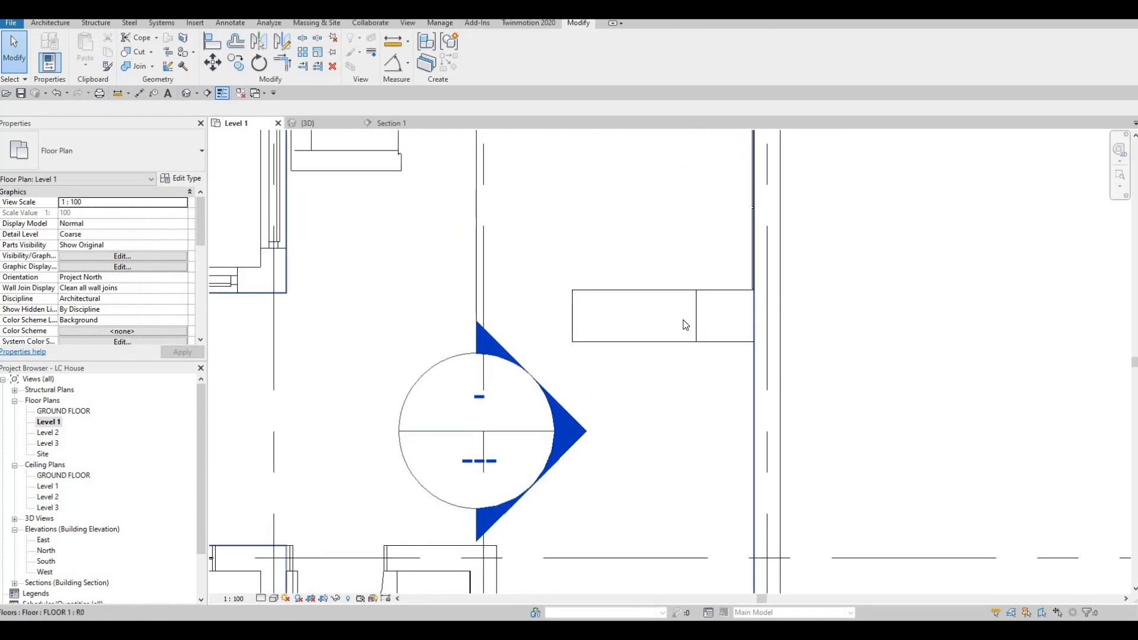
key("Escape")
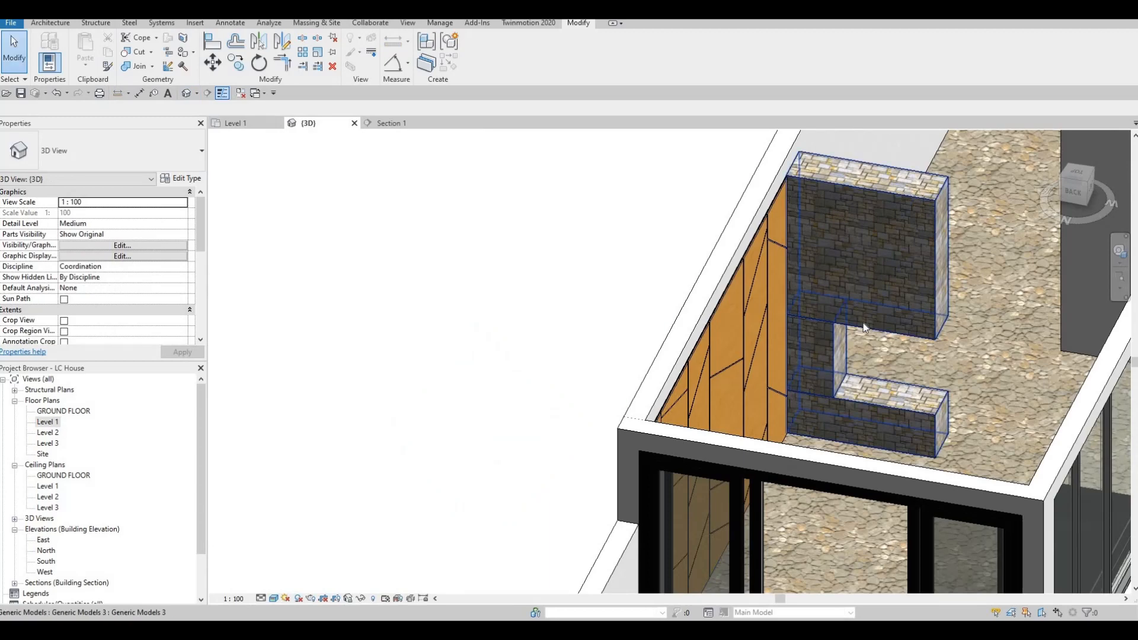
Edit the stone model in place and start an extrusion using the lower block's top face as its work plane.
left_click(863, 323)
left_click(480, 52)
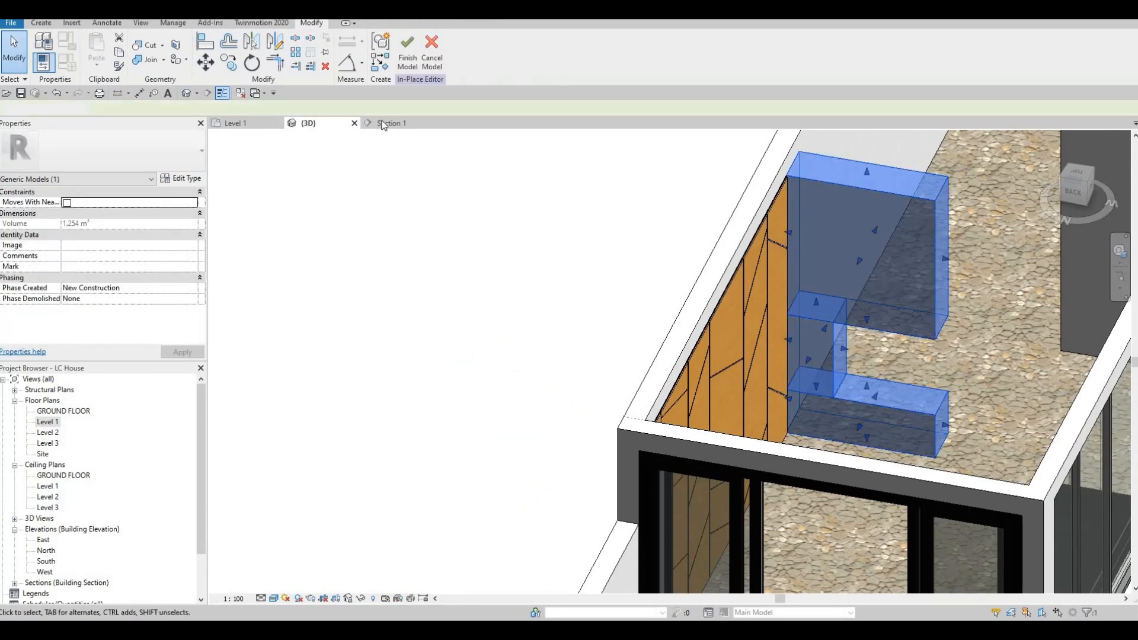
left_click(40, 22)
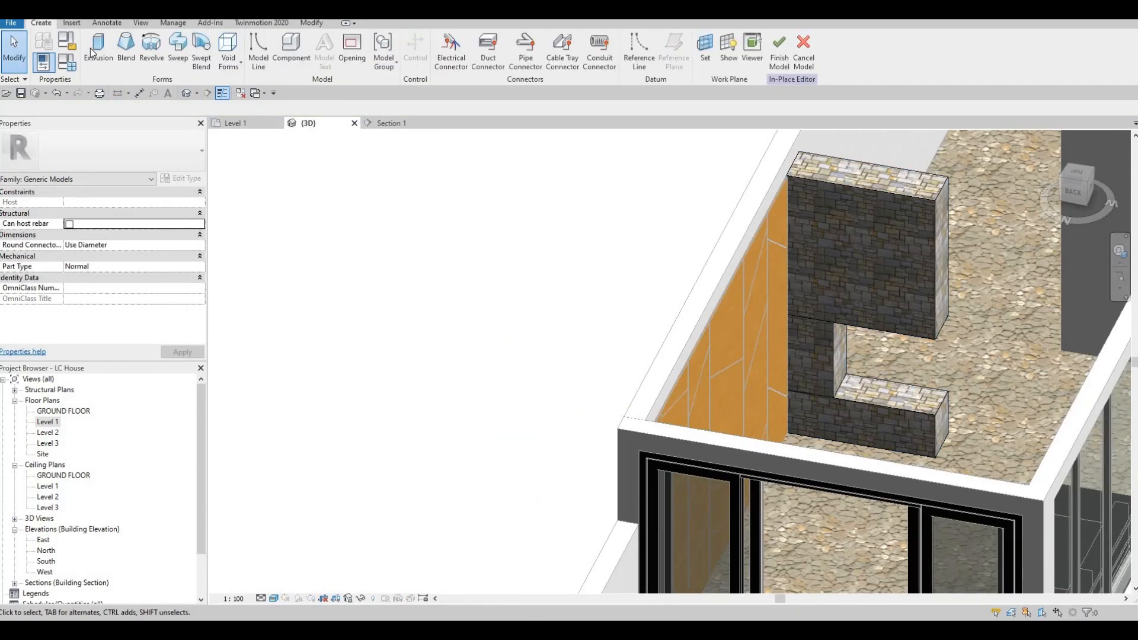
left_click(92, 52)
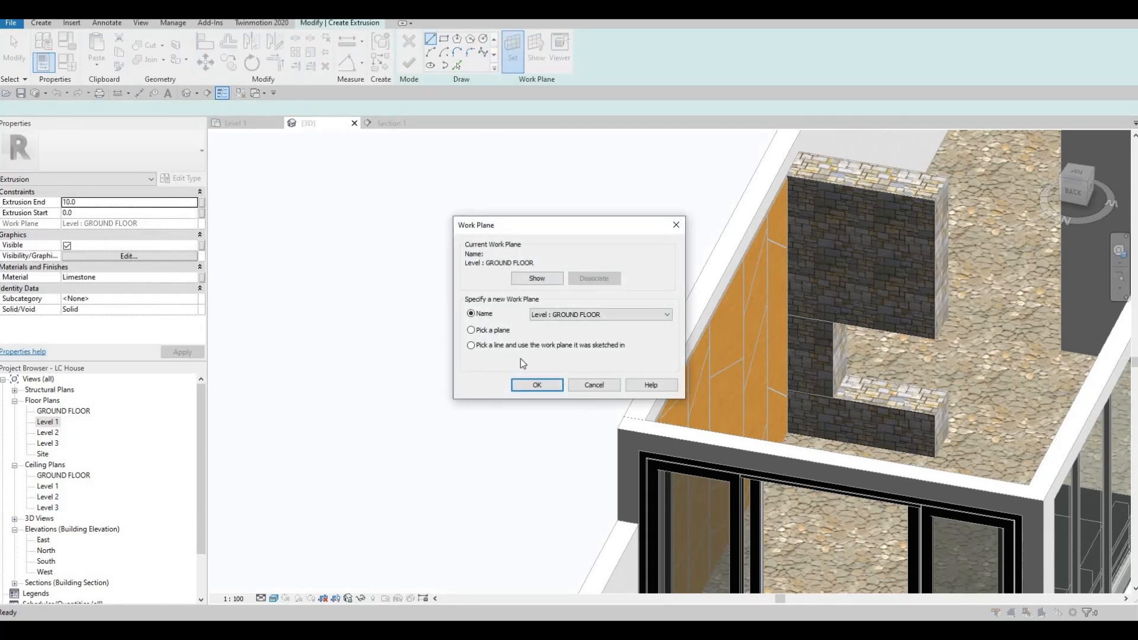
left_click(537, 385)
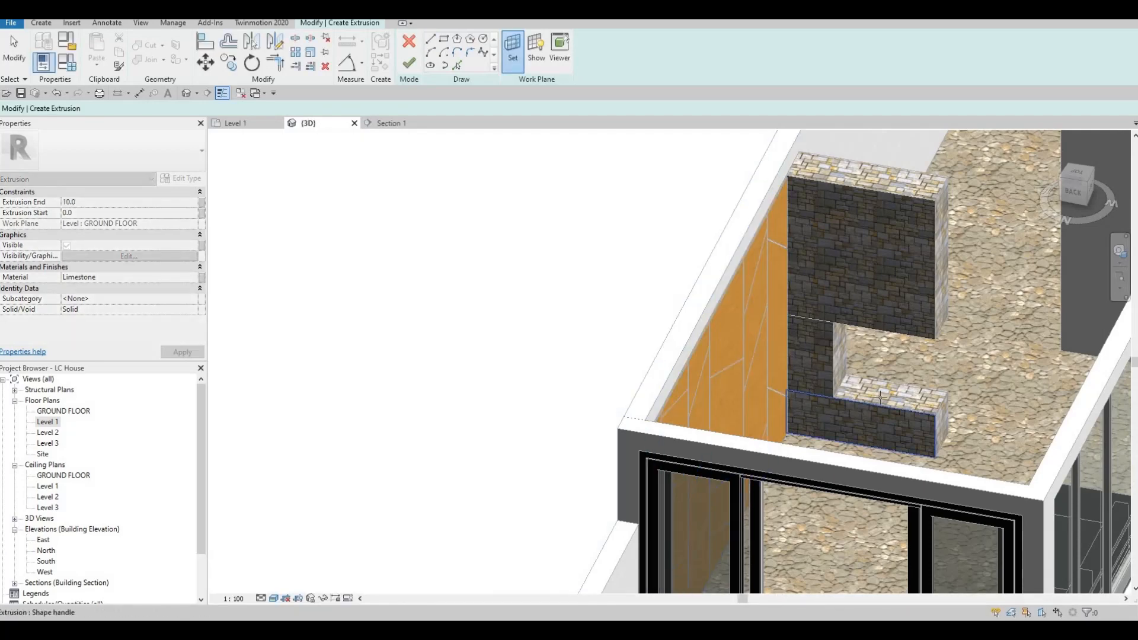
left_click(629, 361)
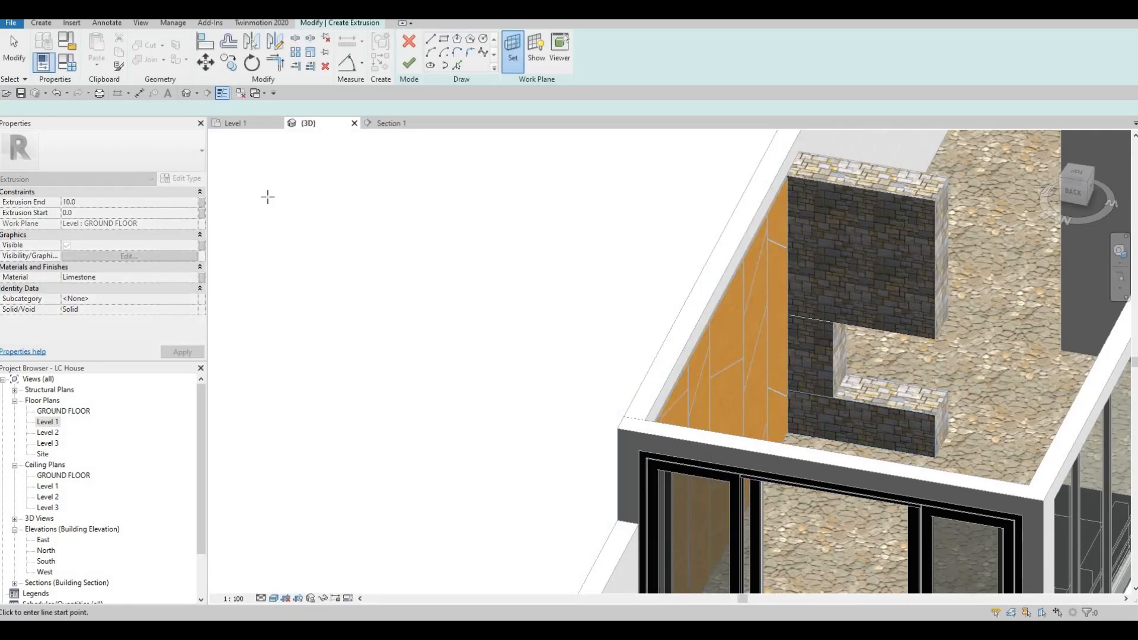
left_click(43, 23)
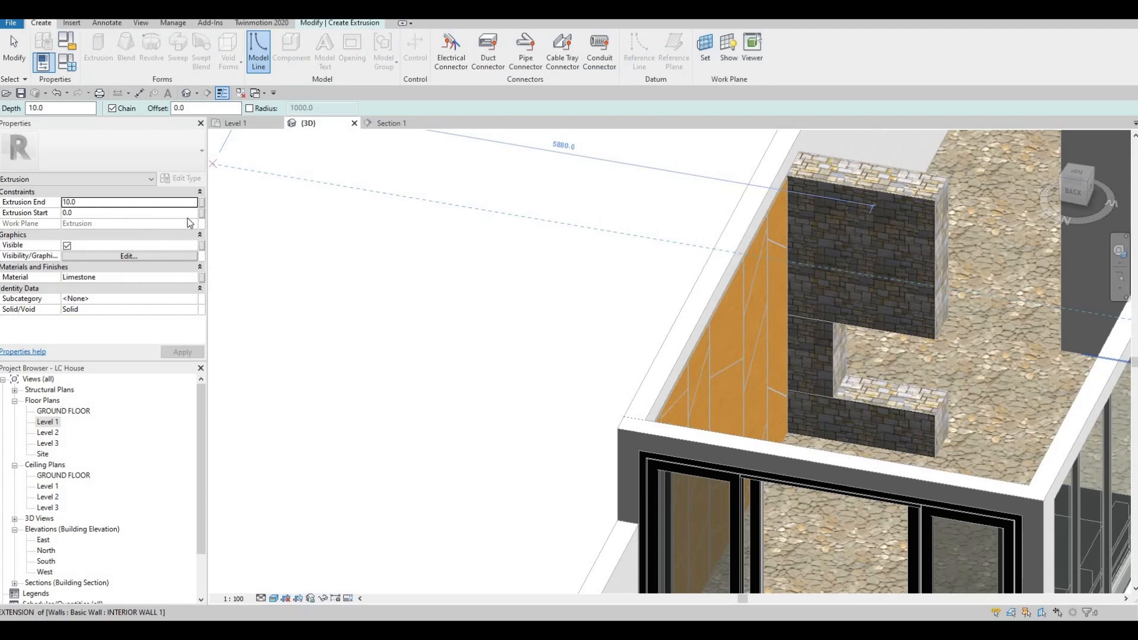
left_click(315, 23)
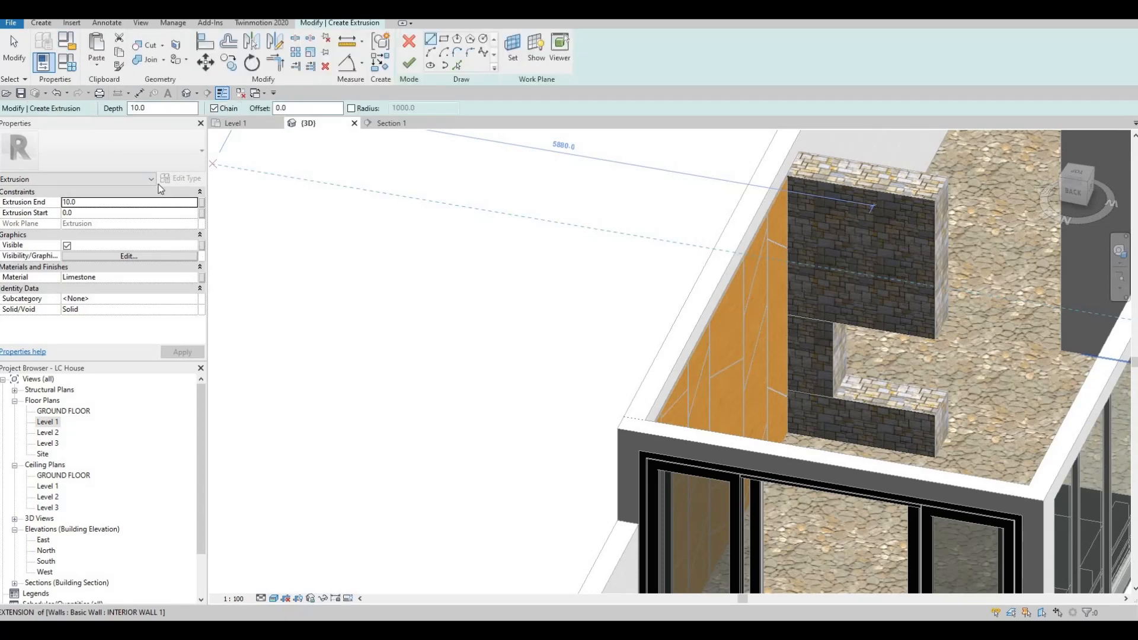
Assign the Travertine material from the AEC Materials Stone library to the new extrusion.
left_click(191, 276)
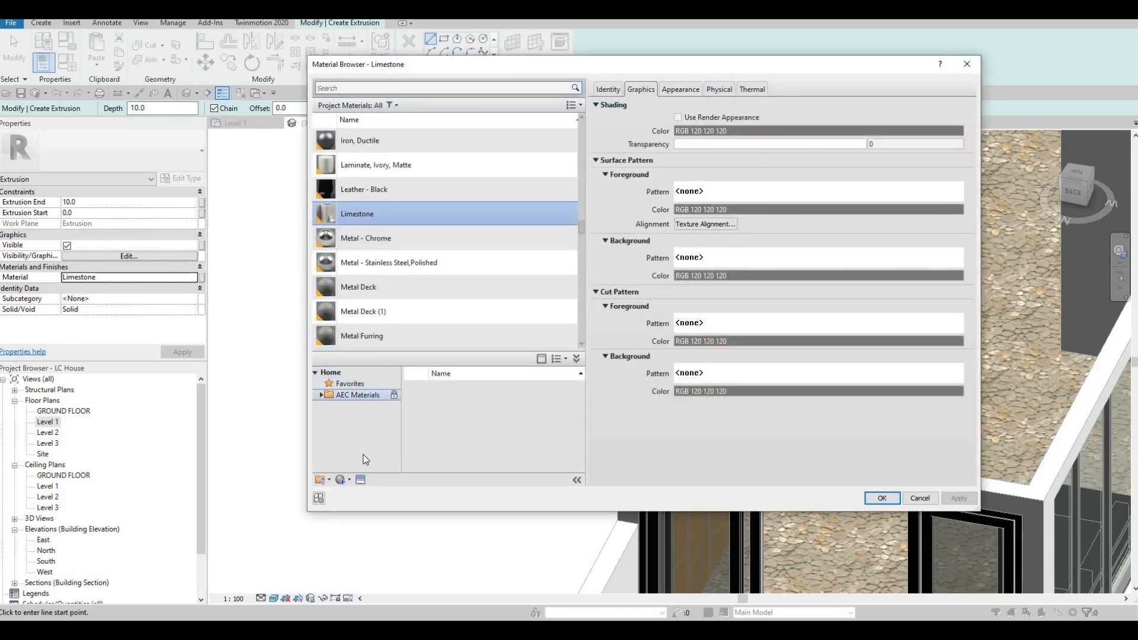
scroll(367, 457, "down", 4)
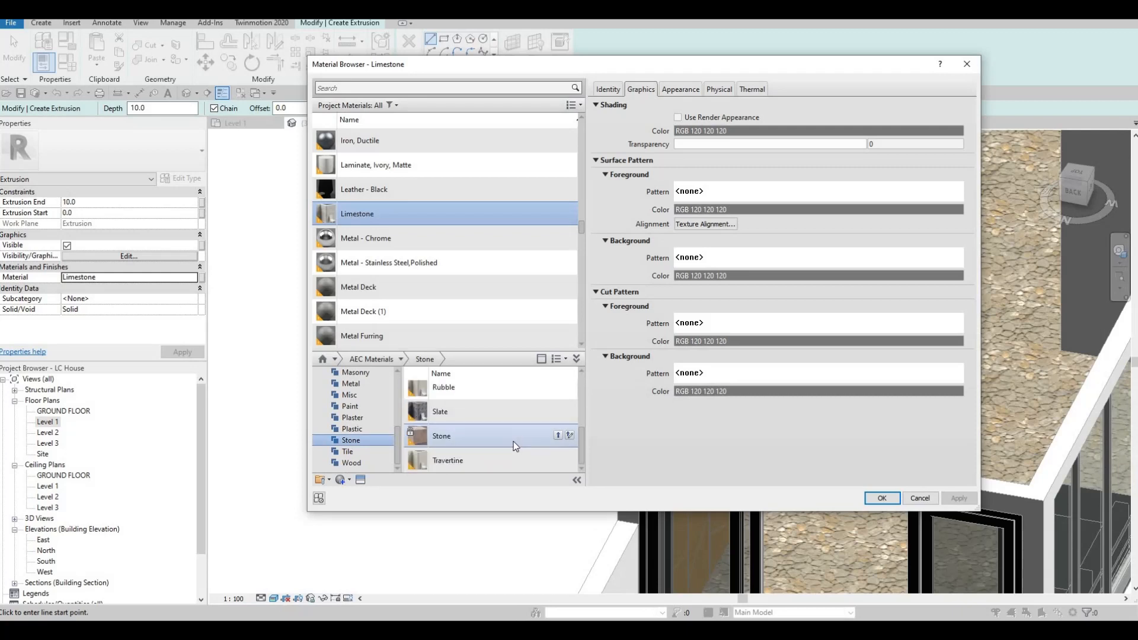
scroll(513, 443, "up", 3)
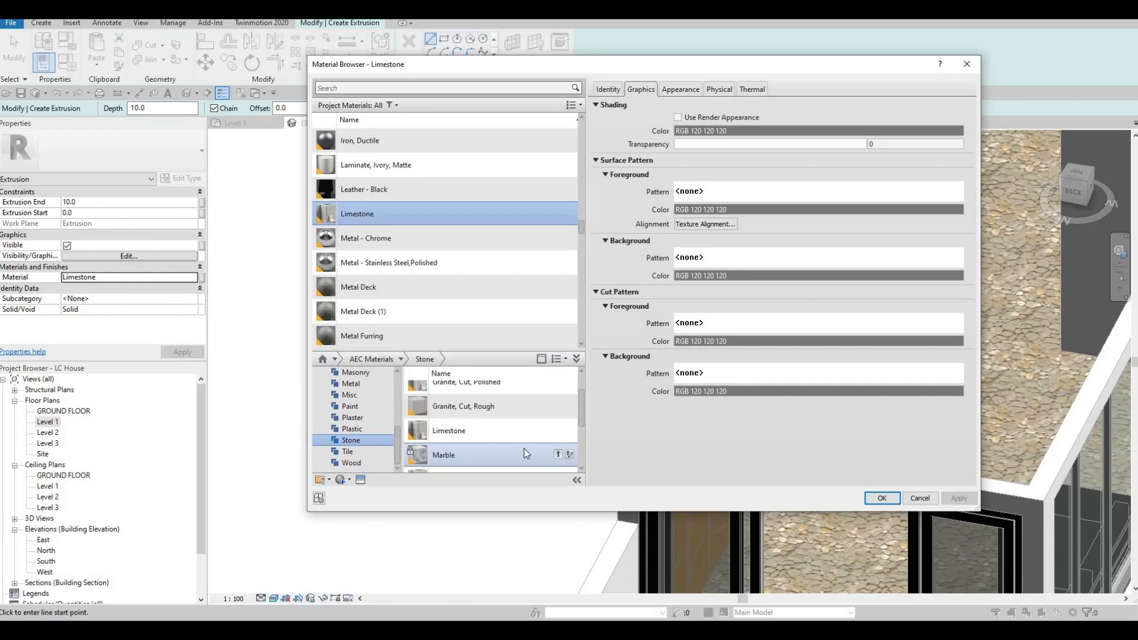
scroll(525, 449, "down", 3)
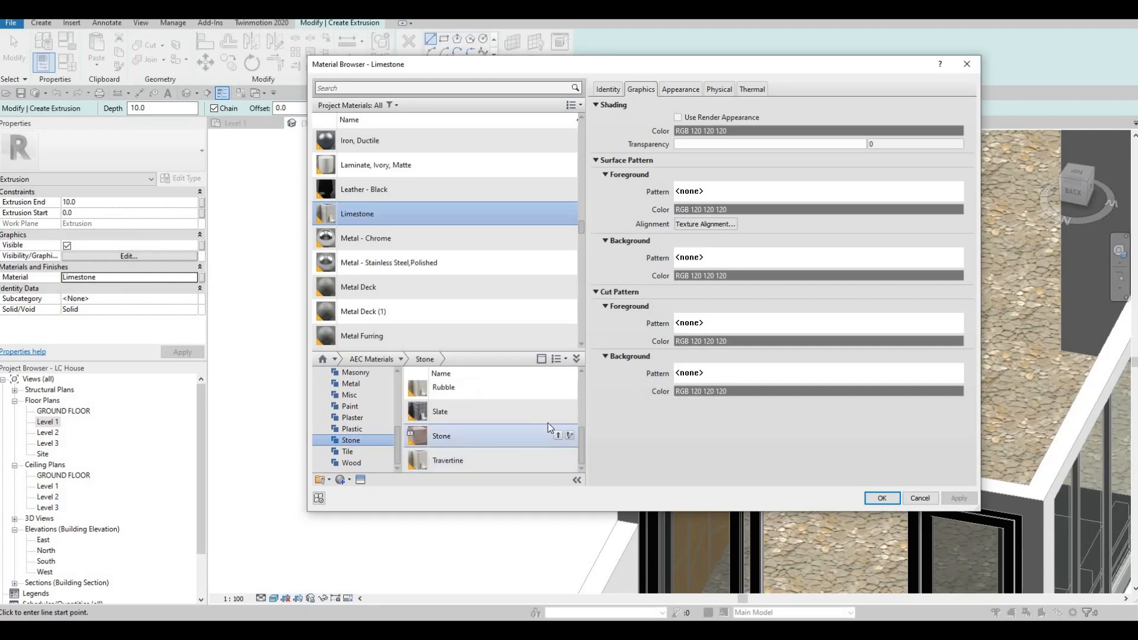
left_click(558, 460)
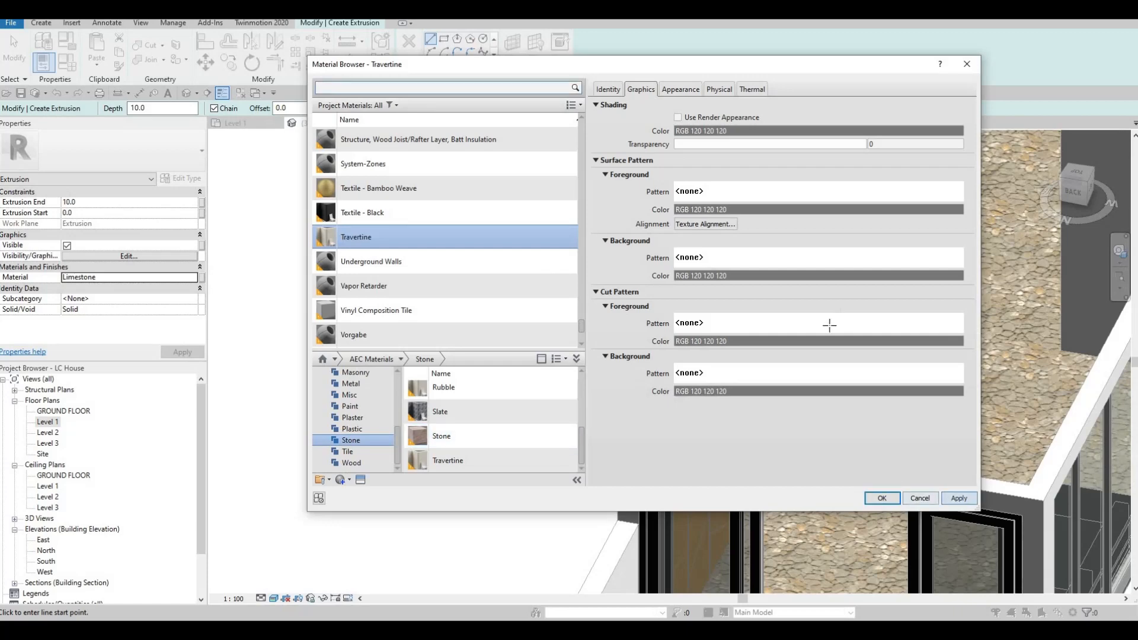
left_click(882, 498)
Sketch a rectangle slightly inset from the lower block's top edges and finish it as an extrusion with an end of 10.0.
scroll(859, 393, "up", 3)
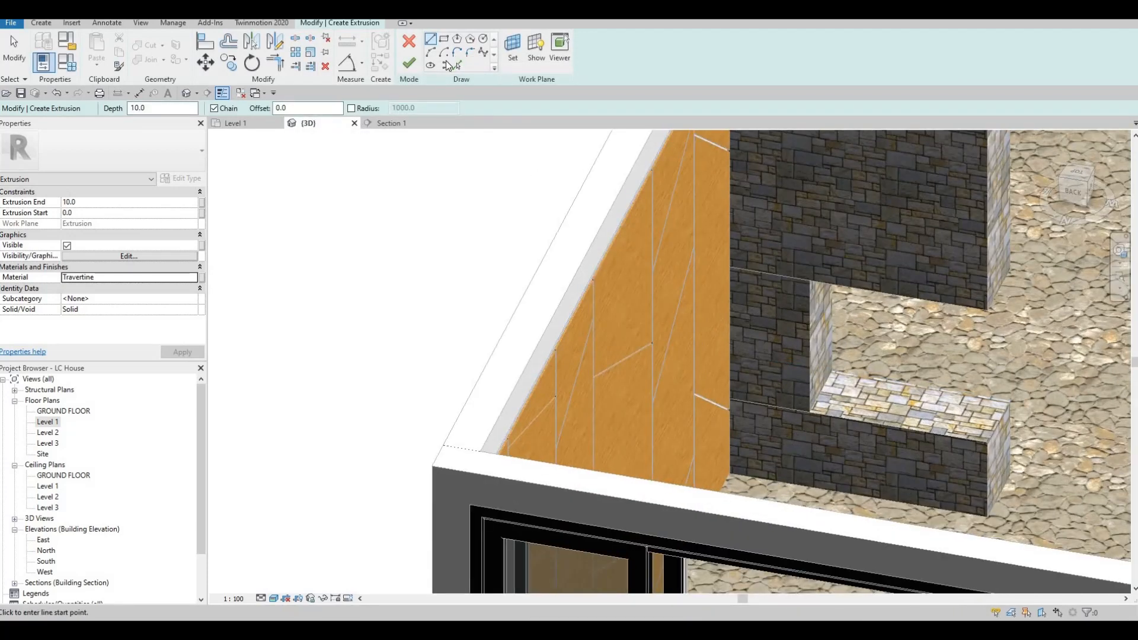
scroll(853, 409, "up", 2)
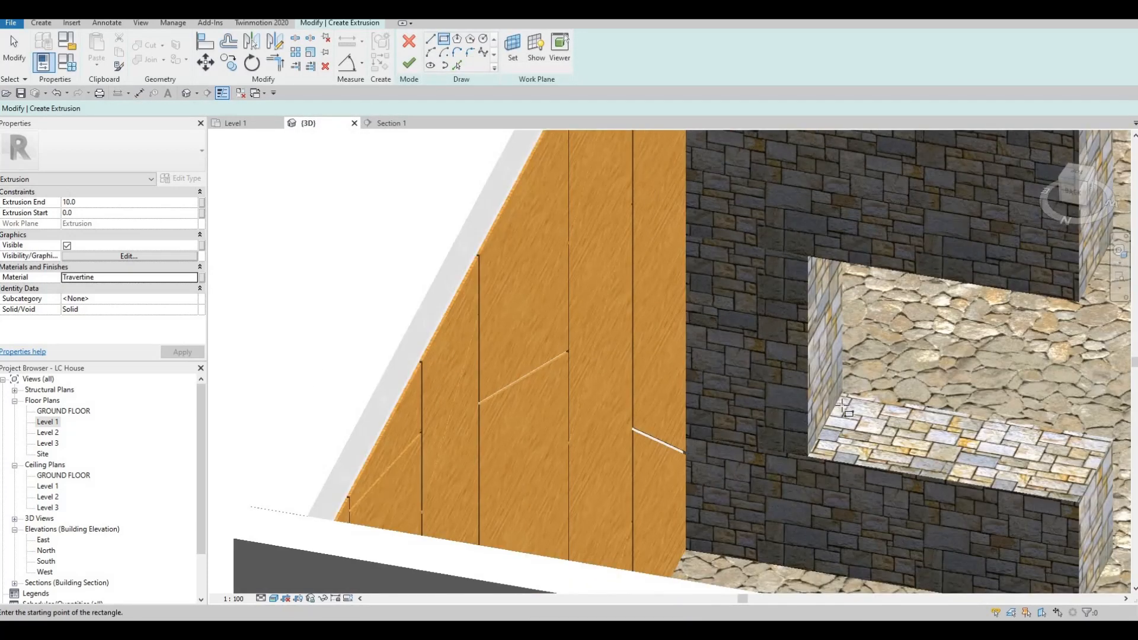
left_click(1047, 481)
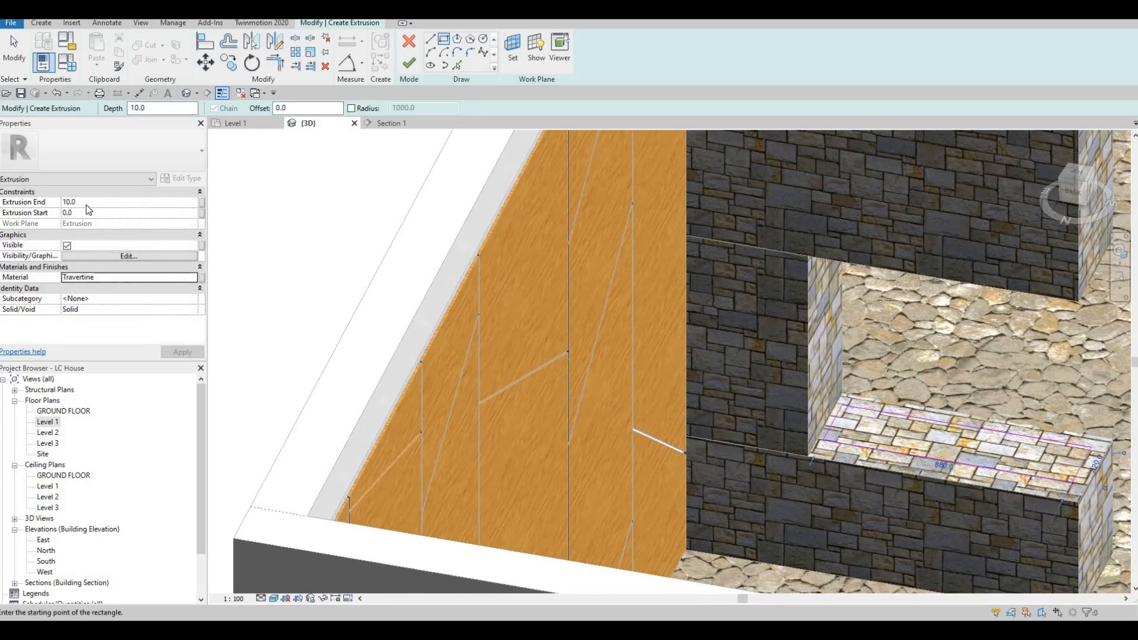
left_click(413, 62)
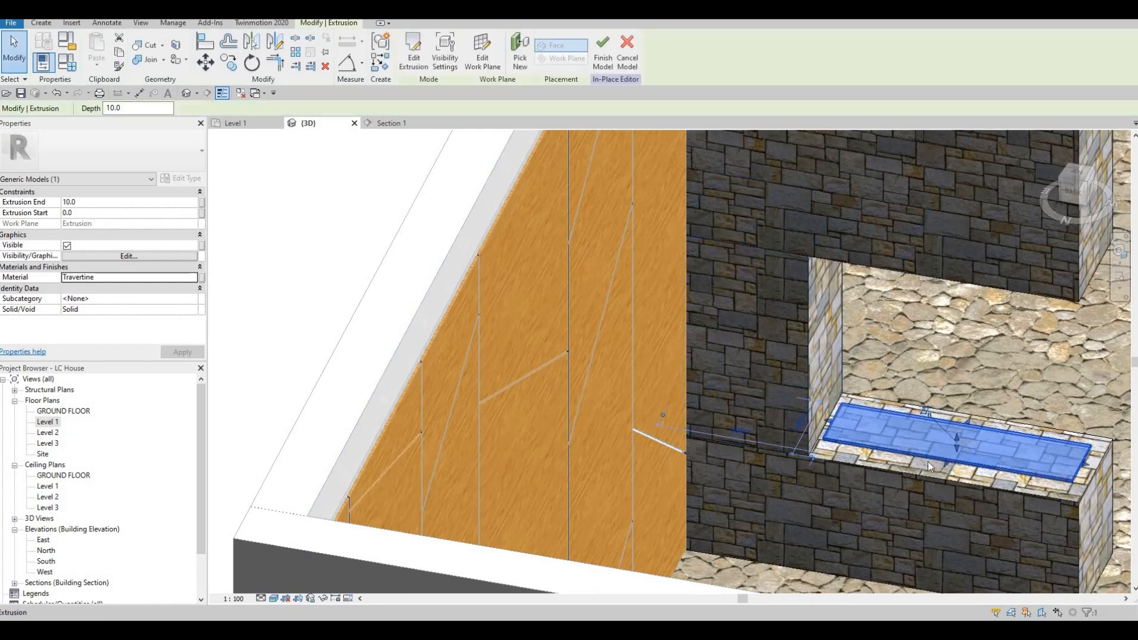
Adjust the travertine slab's long edges toward the lower block's edges and finish the in-place model.
scroll(927, 461, "up", 3)
left_click_drag(922, 468, 914, 481)
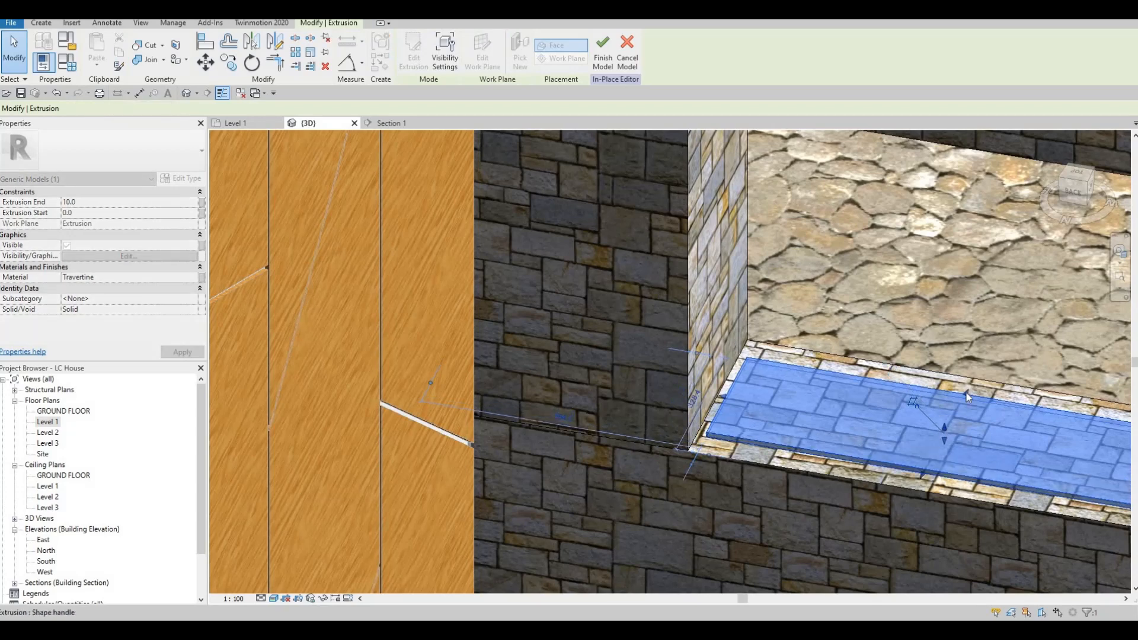
left_click_drag(964, 394, 960, 382)
scroll(961, 388, "down", 1)
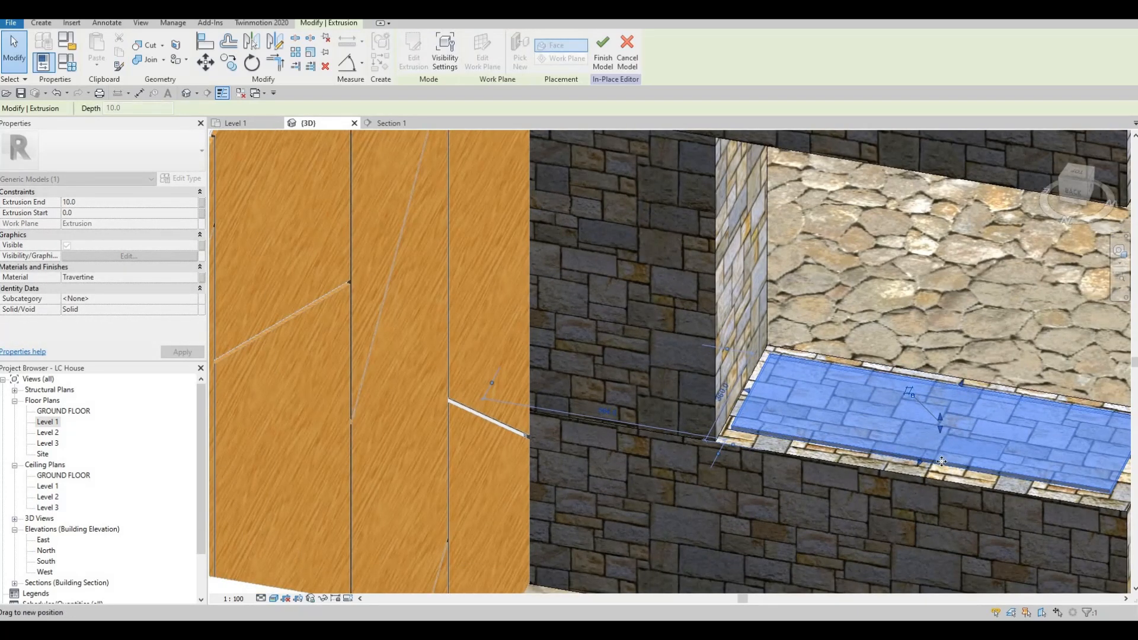
left_click_drag(920, 464, 918, 467)
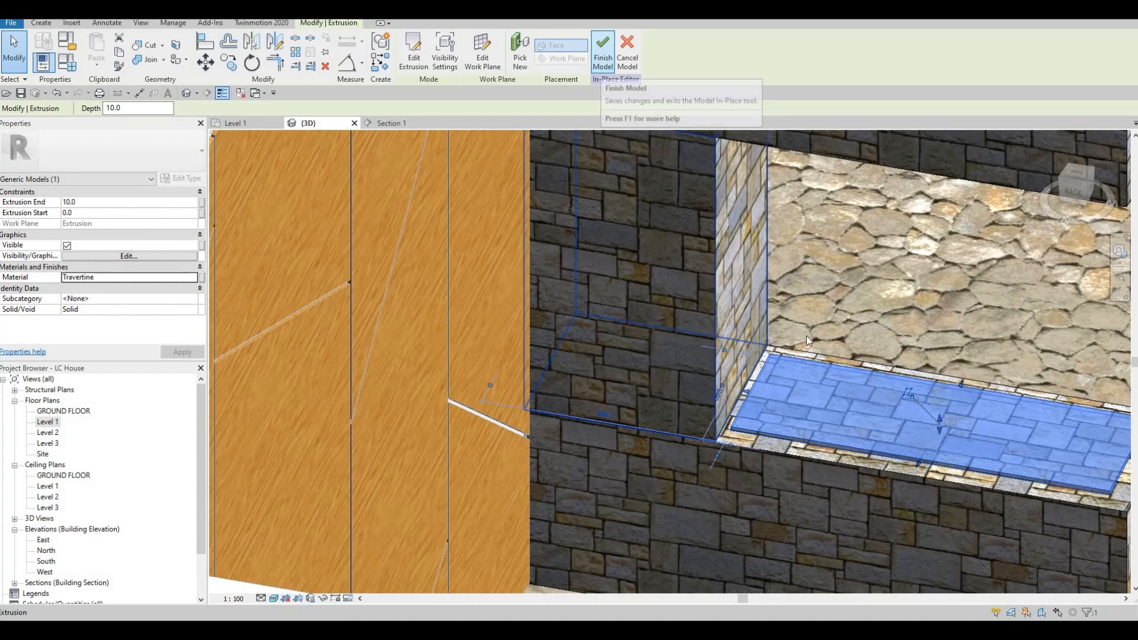
left_click(603, 53)
key("Escape")
key("Escape")
Examine the travertine slab and its stone margins on top of the lower block.
scroll(860, 394, "down", 3)
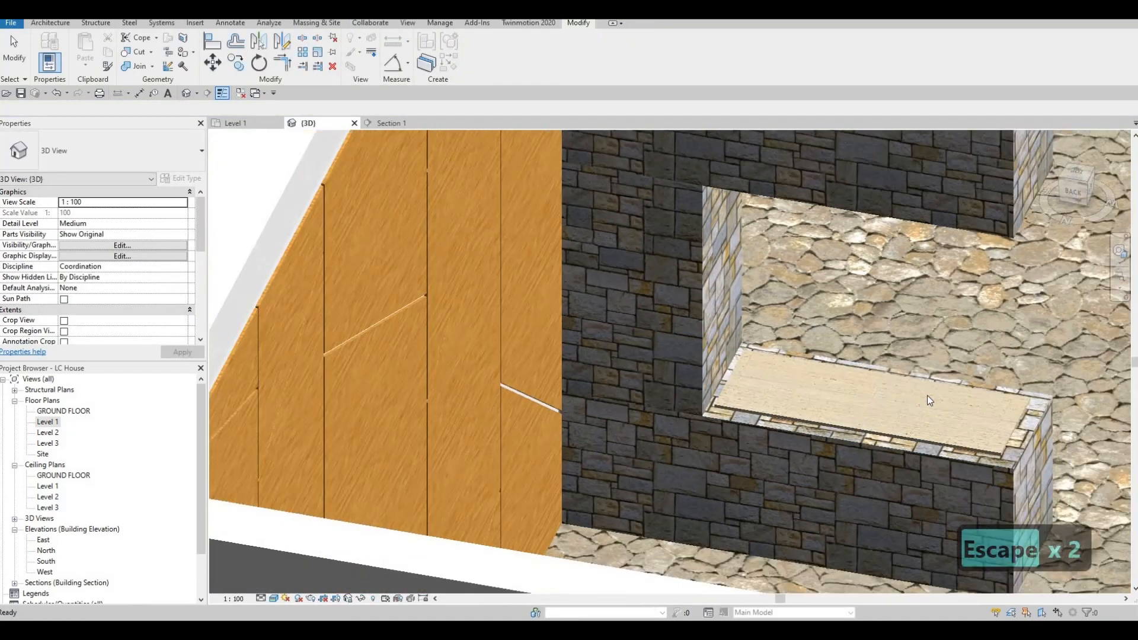
scroll(755, 372, "up", 1)
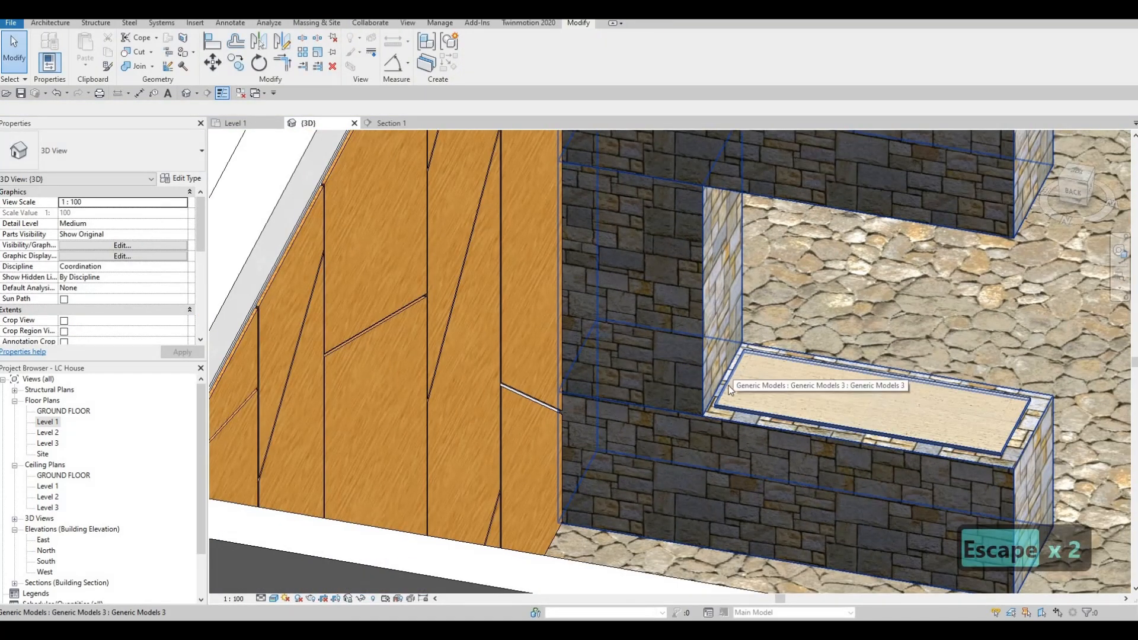
key("Escape")
scroll(735, 379, "up", 3)
left_click(728, 378)
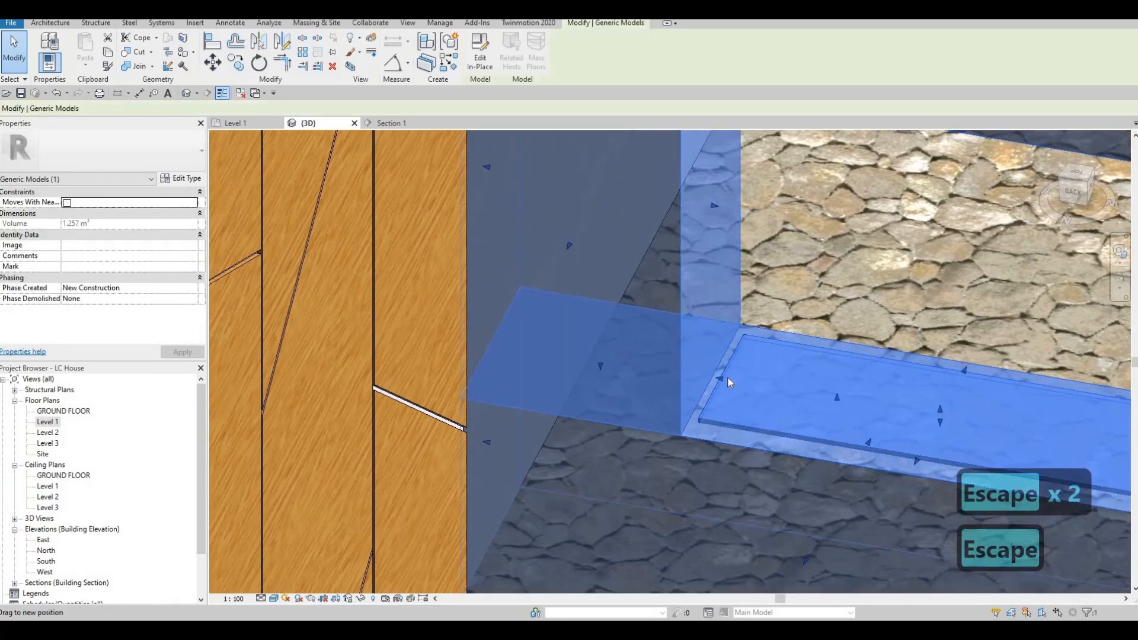
scroll(836, 398, "down", 3)
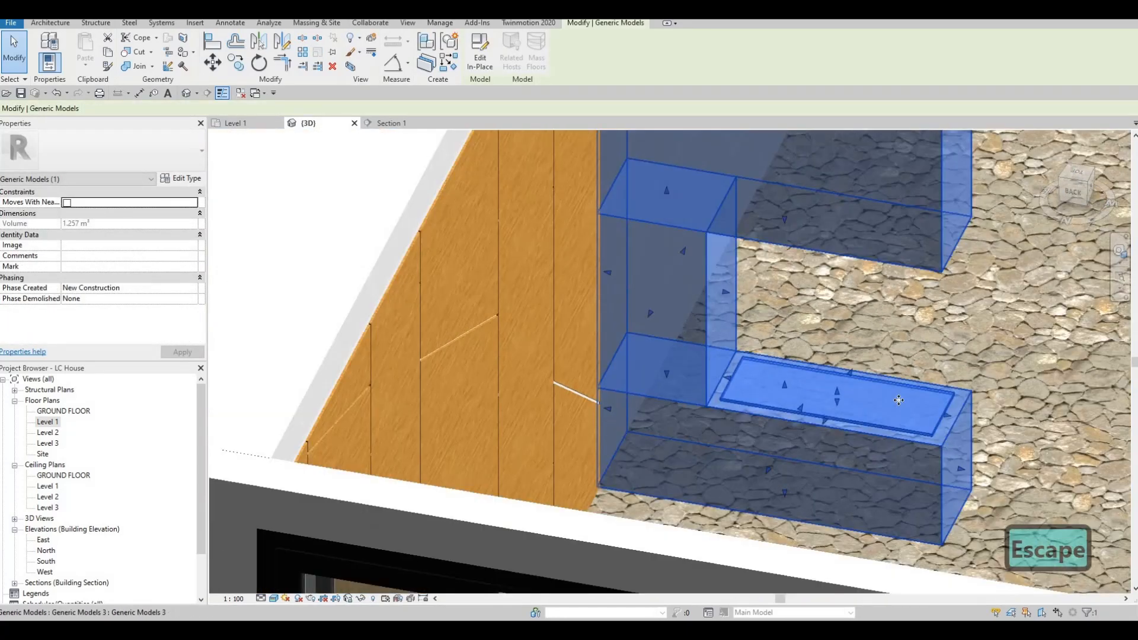
scroll(865, 395, "up", 1)
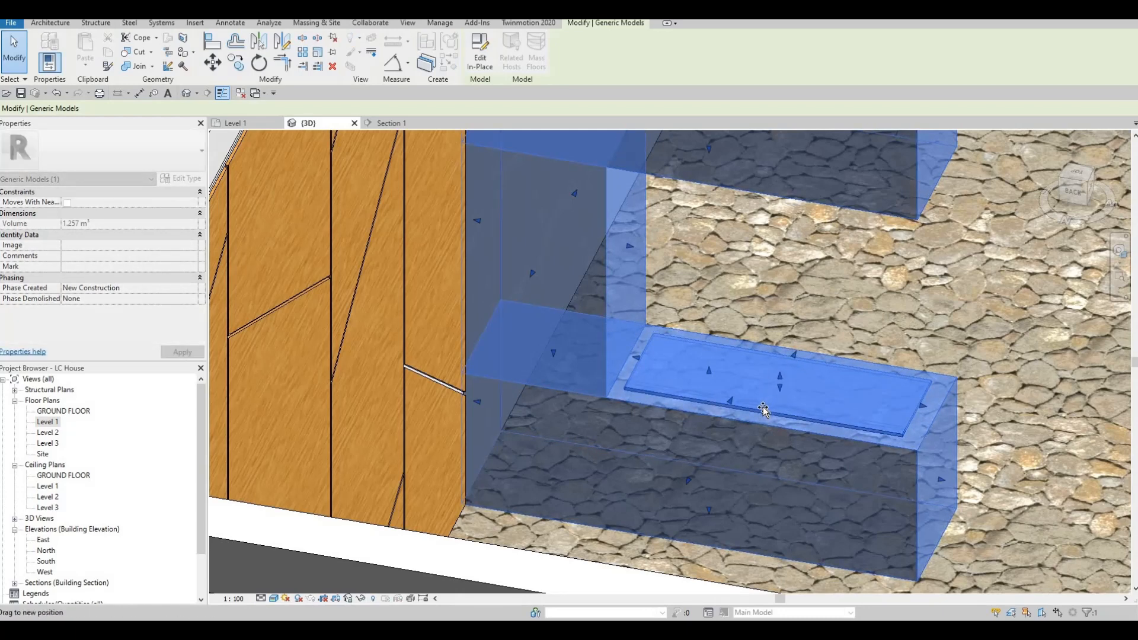
key("Escape")
key("Escape")
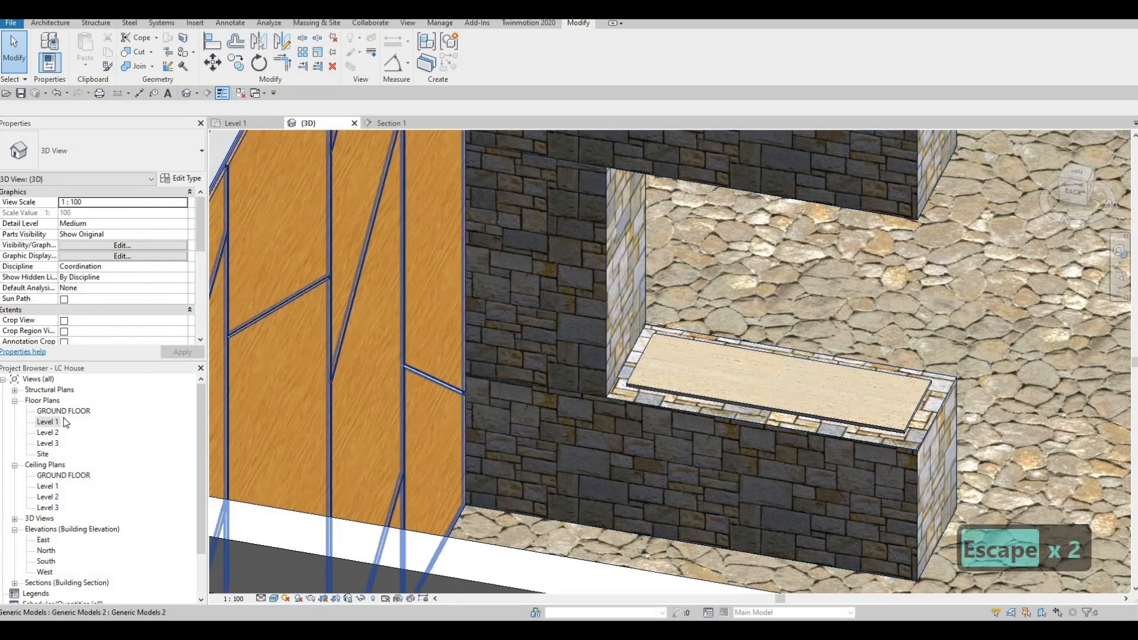
In the Level 1 floor plan, shift the travertine slab's two long edges to even out its margins within the stone block.
double_click(48, 422)
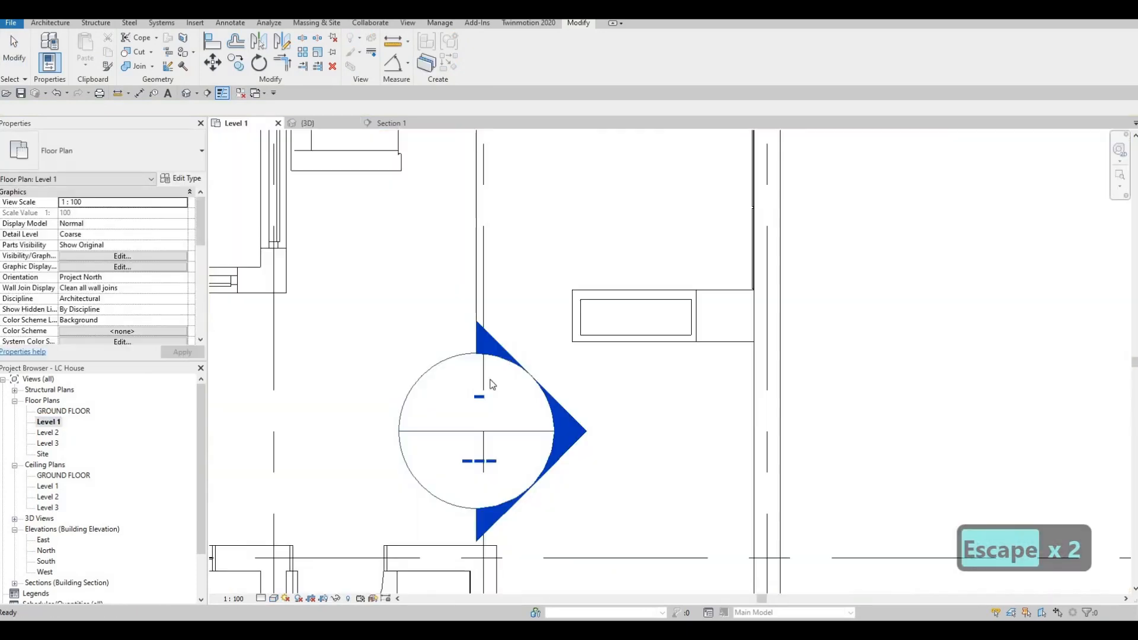
scroll(643, 345, "up", 5)
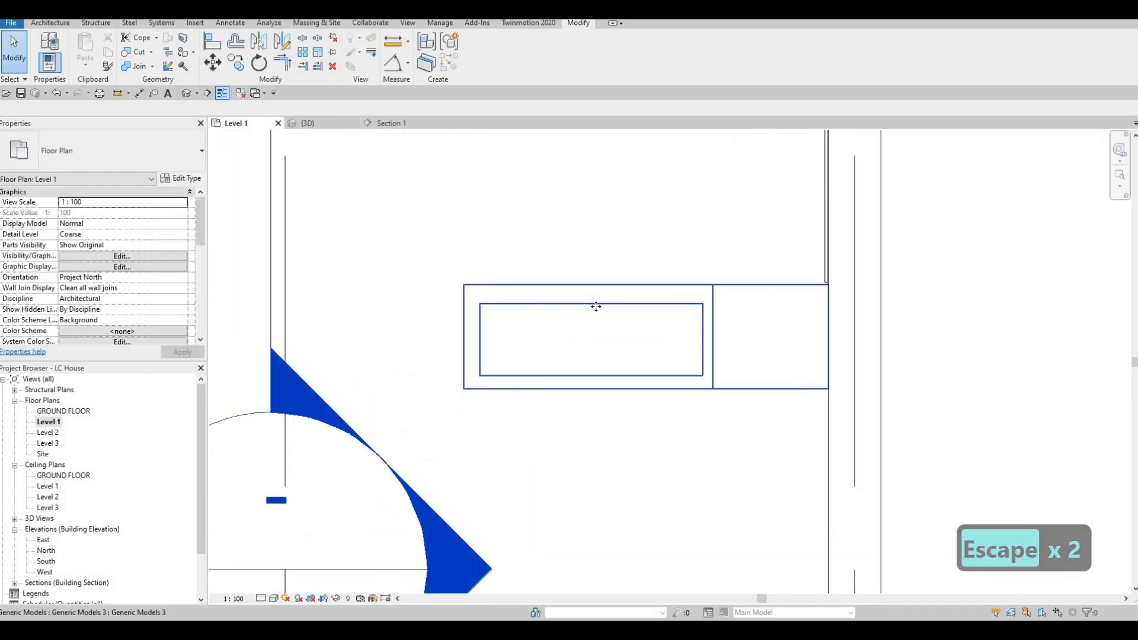
left_click(589, 297)
left_click_drag(589, 297, 589, 302)
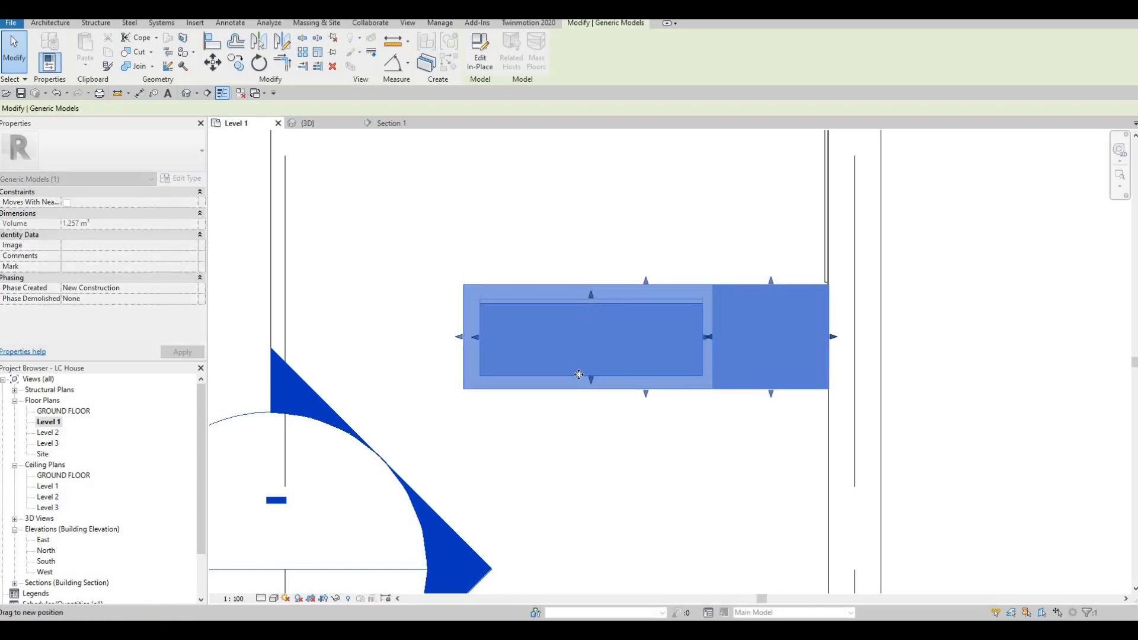
left_click_drag(591, 380, 591, 374)
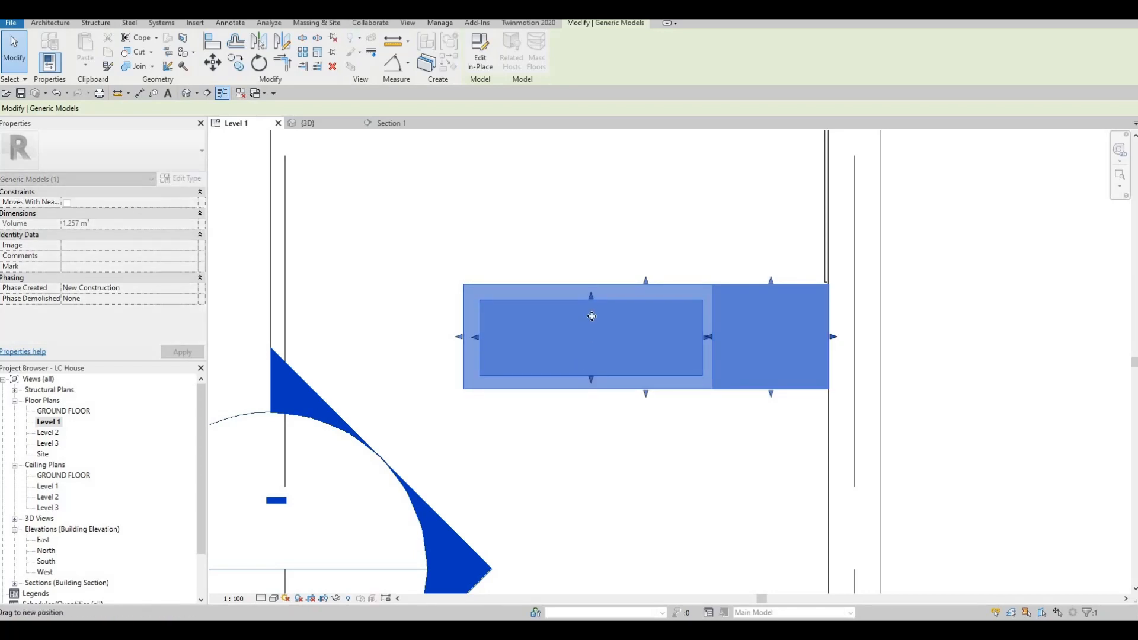
left_click_drag(589, 300, 589, 303)
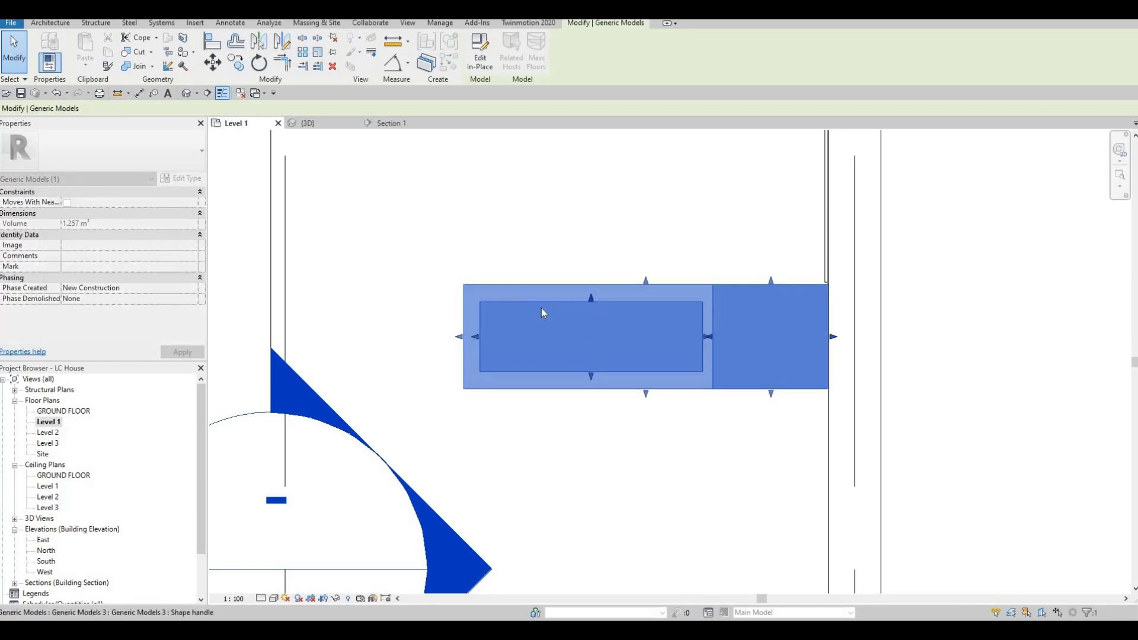
key("Escape")
key("Escape")
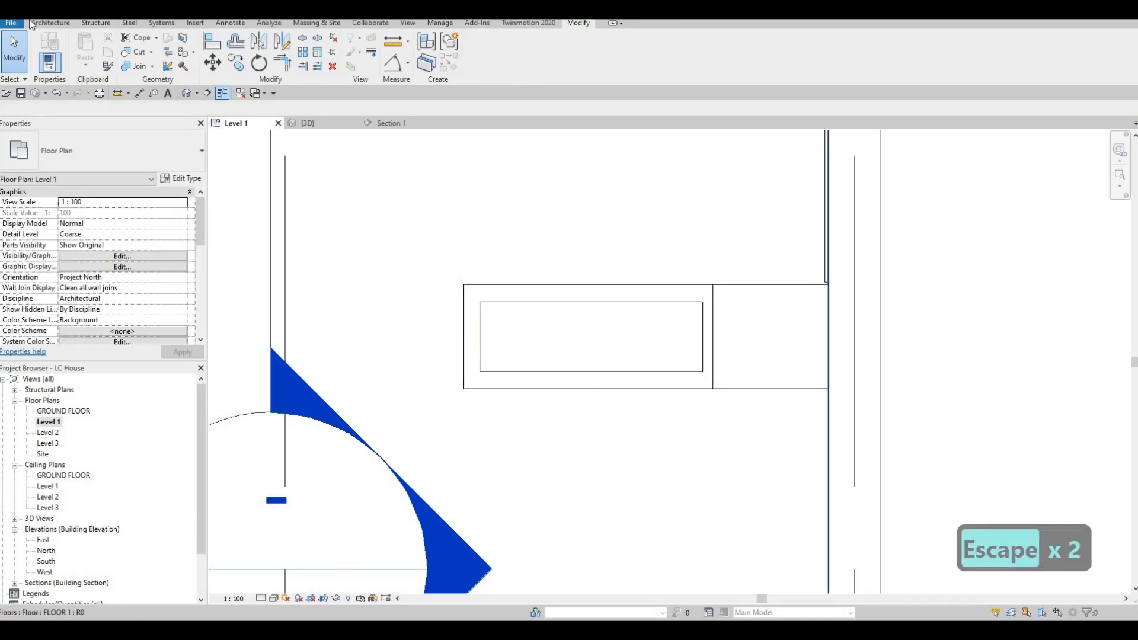
Start a new in-place component in the Generic Models category with the name Generic Models 4.
left_click(33, 22)
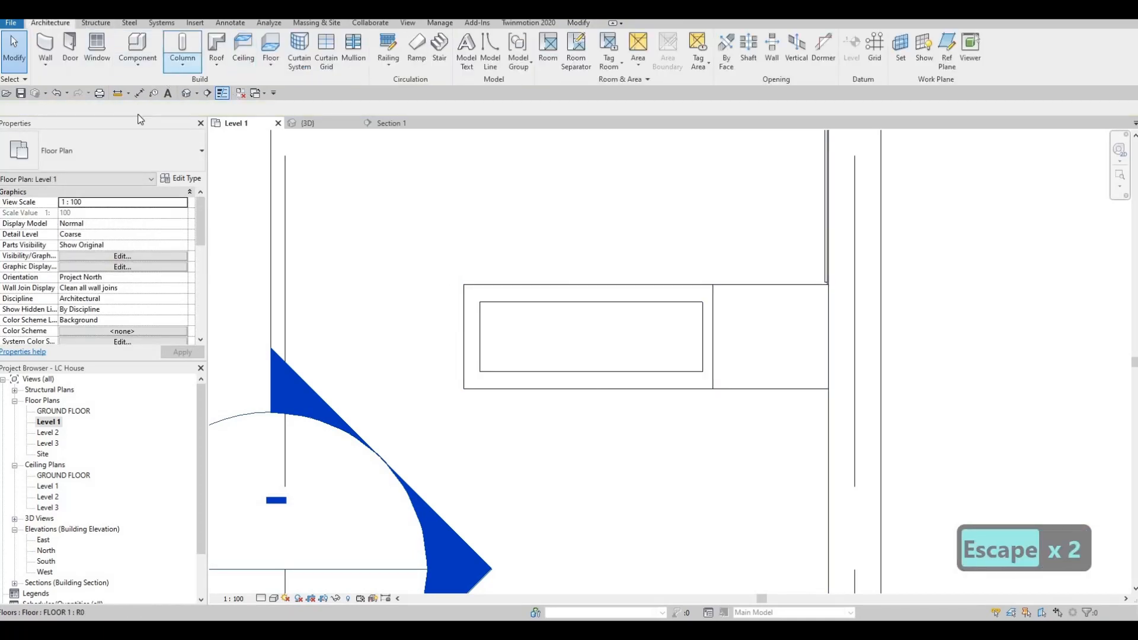
left_click(137, 56)
left_click(159, 112)
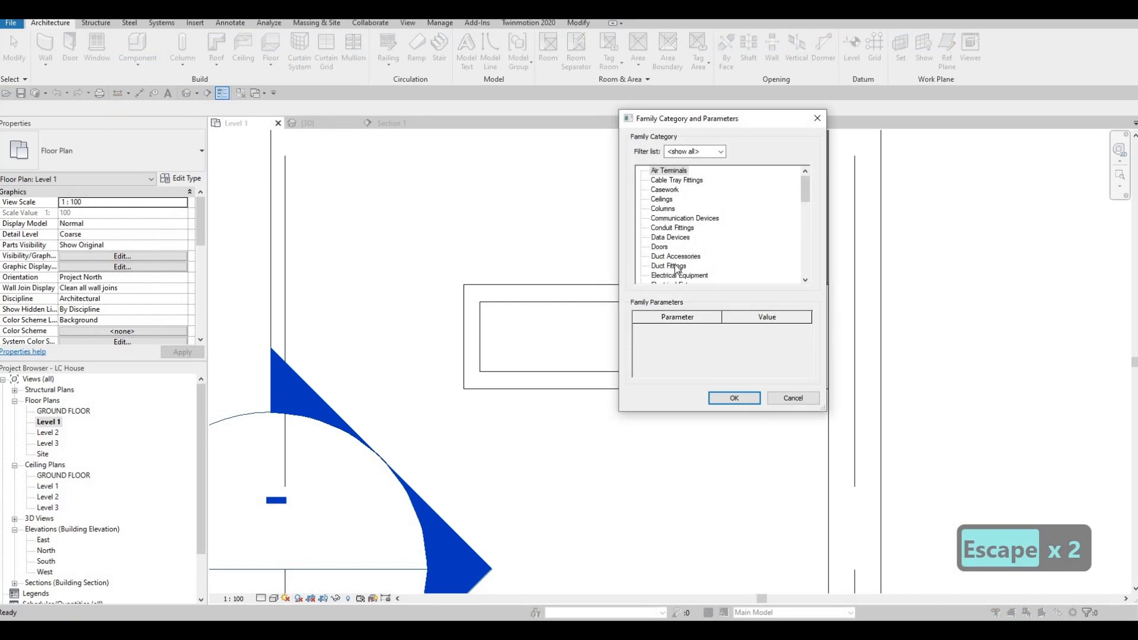
scroll(666, 274, "down", 3)
left_click(669, 266)
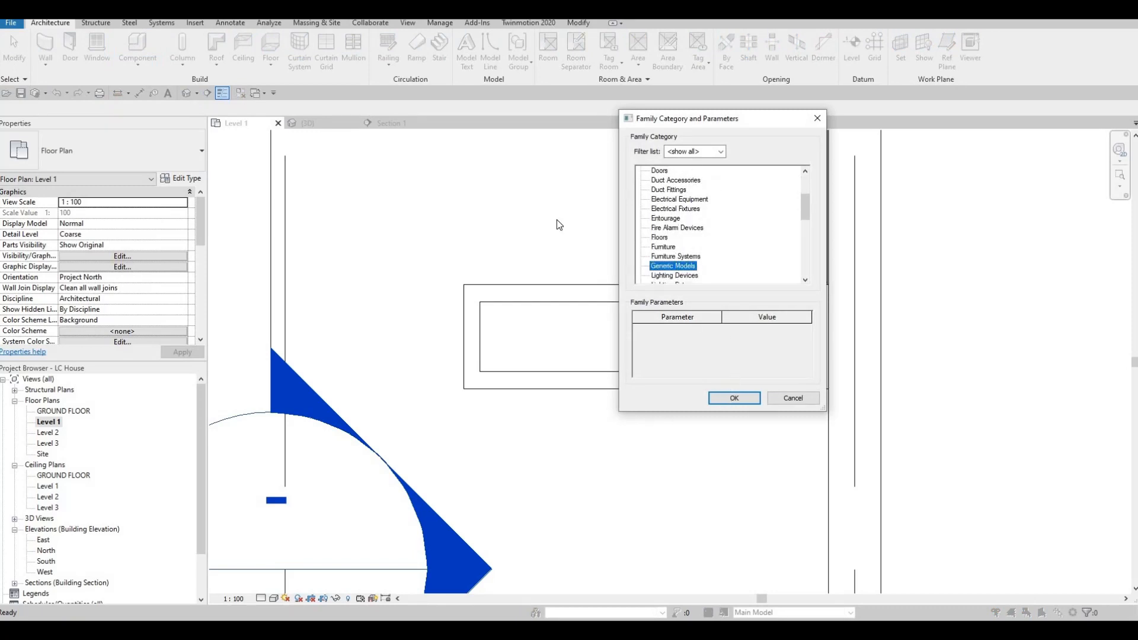
left_click(734, 398)
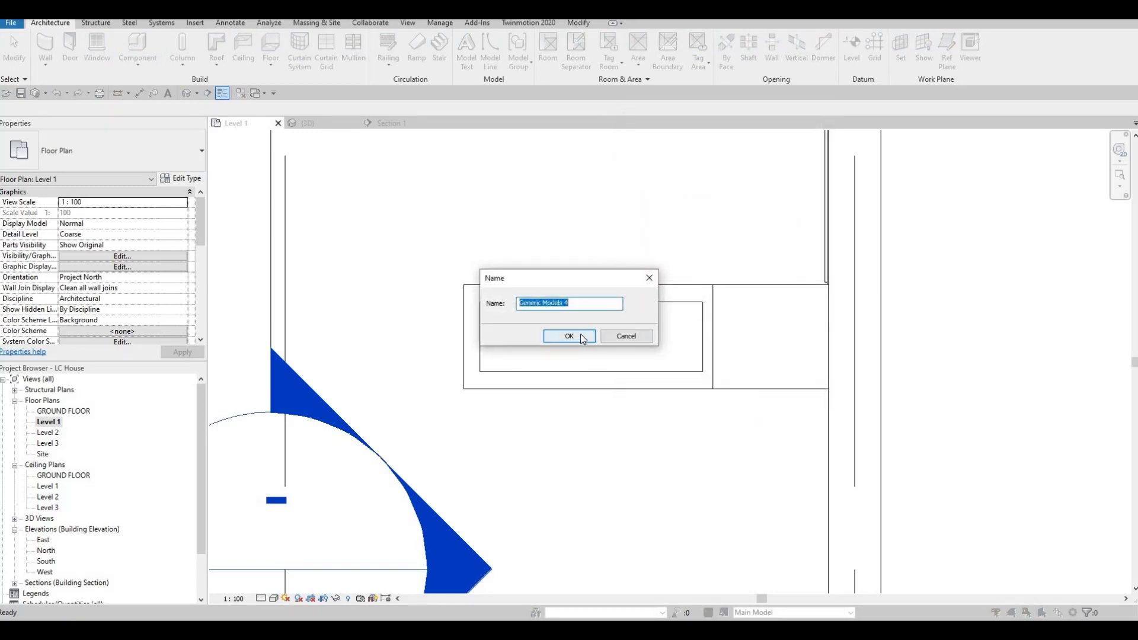
left_click(581, 334)
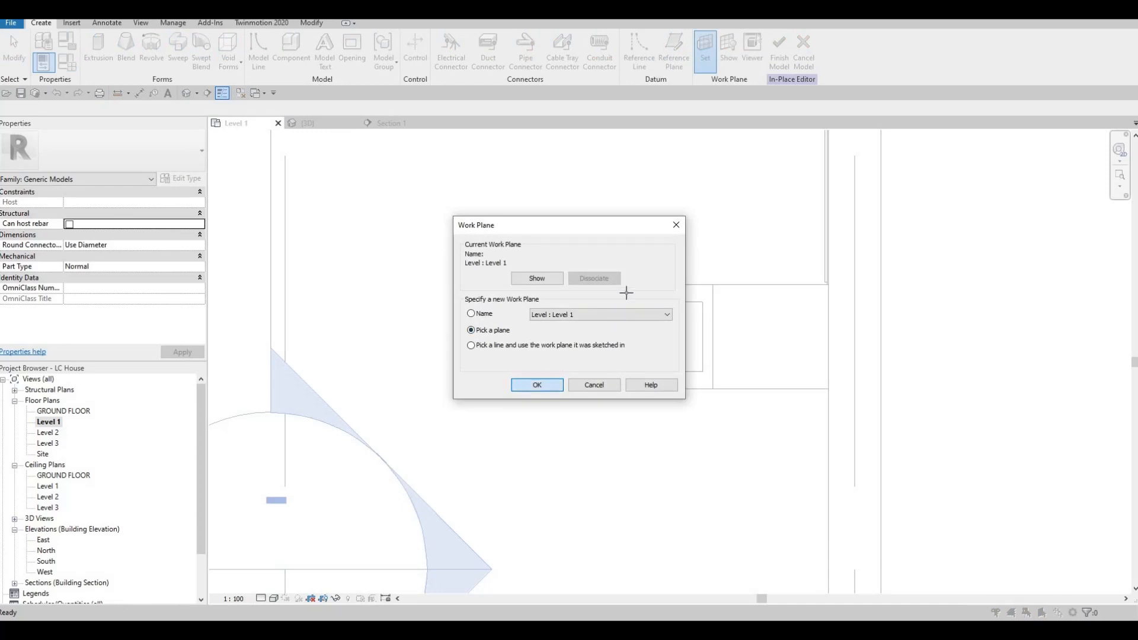
Set the work plane by picking the face of the existing stone block in plan.
key("Return")
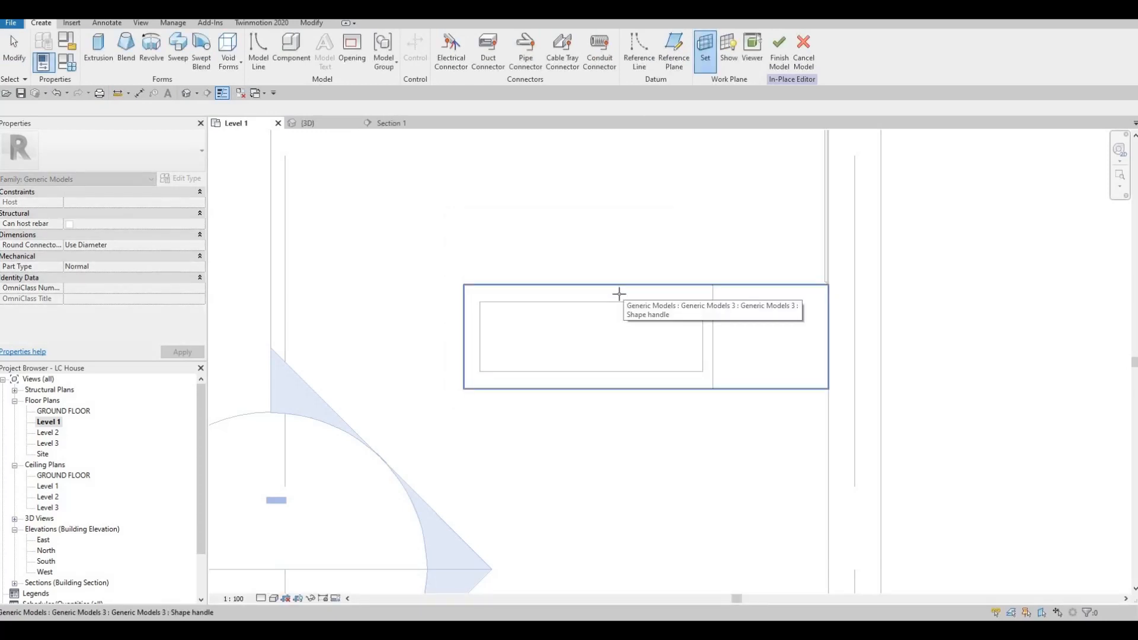
key("Tab")
key("Tab")
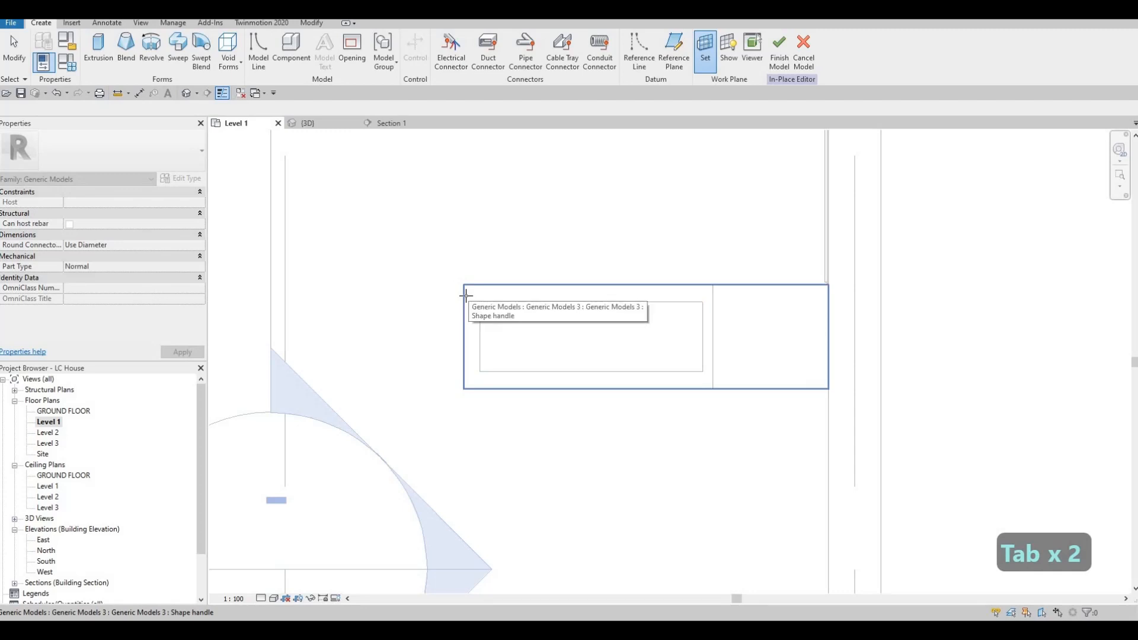
key("Tab")
left_click(501, 274)
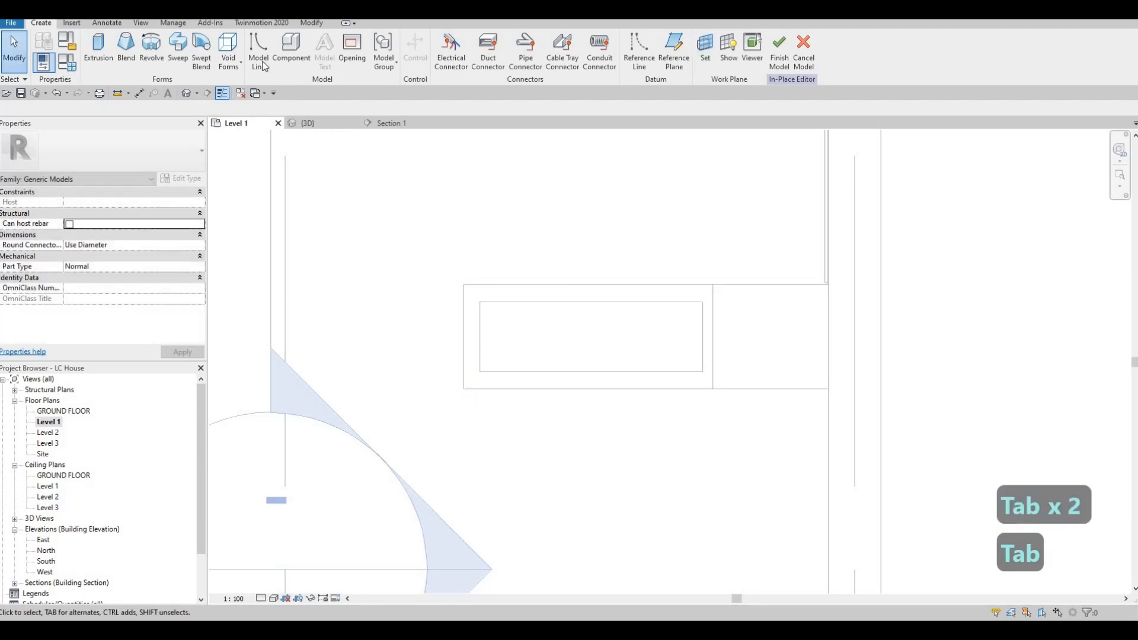
Start an extrusion and pick the stone block's two long edges and free short edge as sketch lines.
left_click(99, 47)
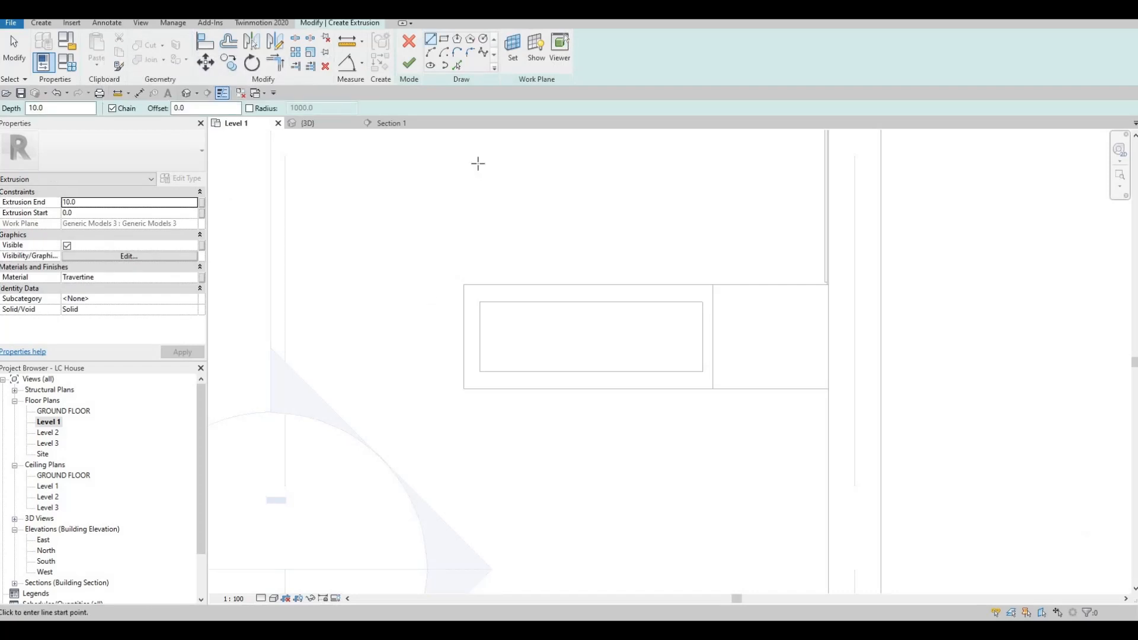
left_click(455, 67)
left_click(511, 304)
left_click(463, 316)
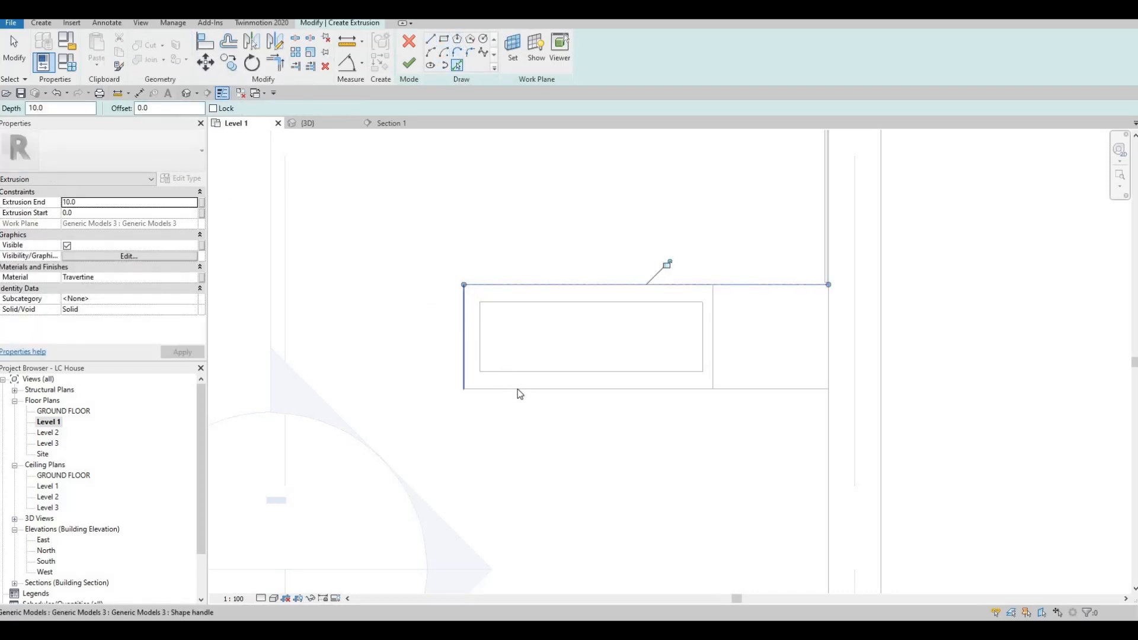
left_click(701, 391)
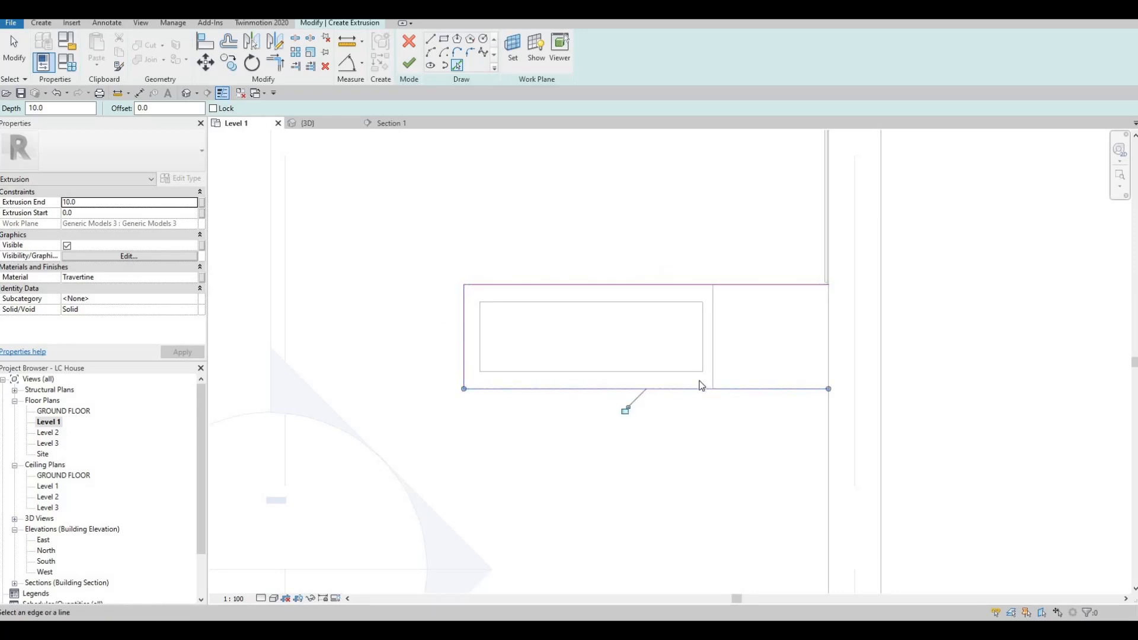
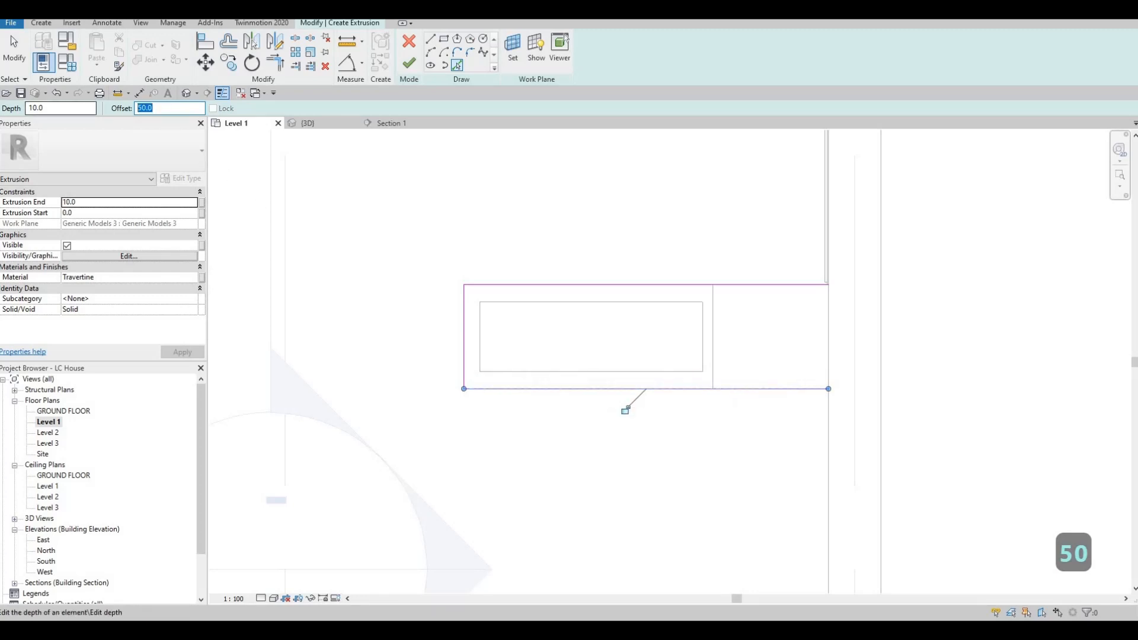
Add sketch lines offset 25 inward from the block's three edges and delete the original outer sketch lines.
type("25")
key("Return")
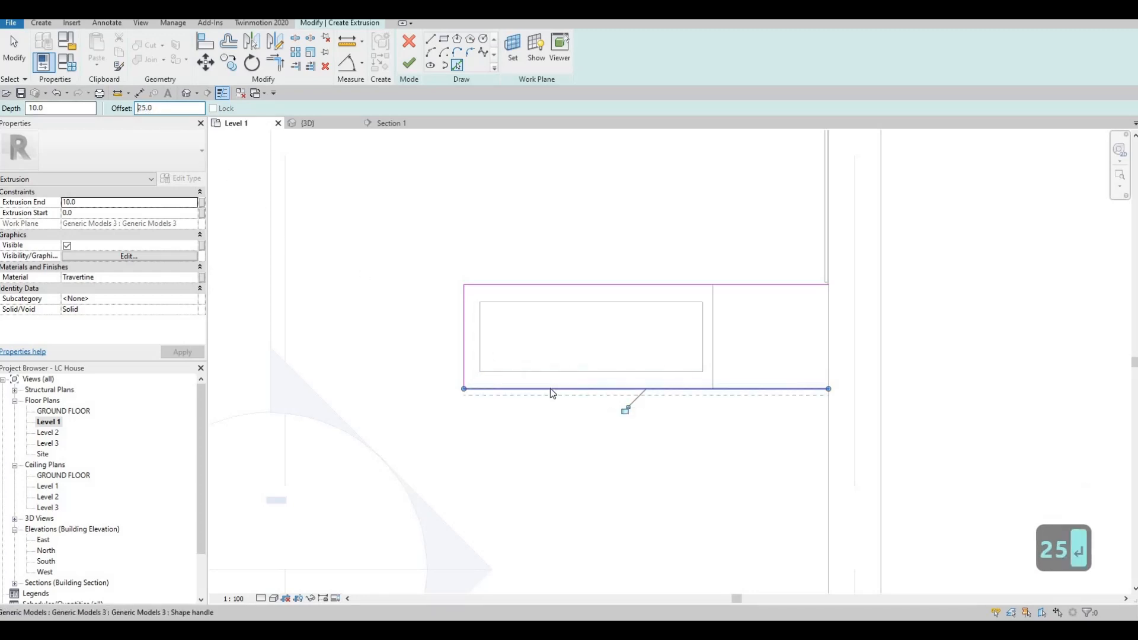
left_click(492, 373)
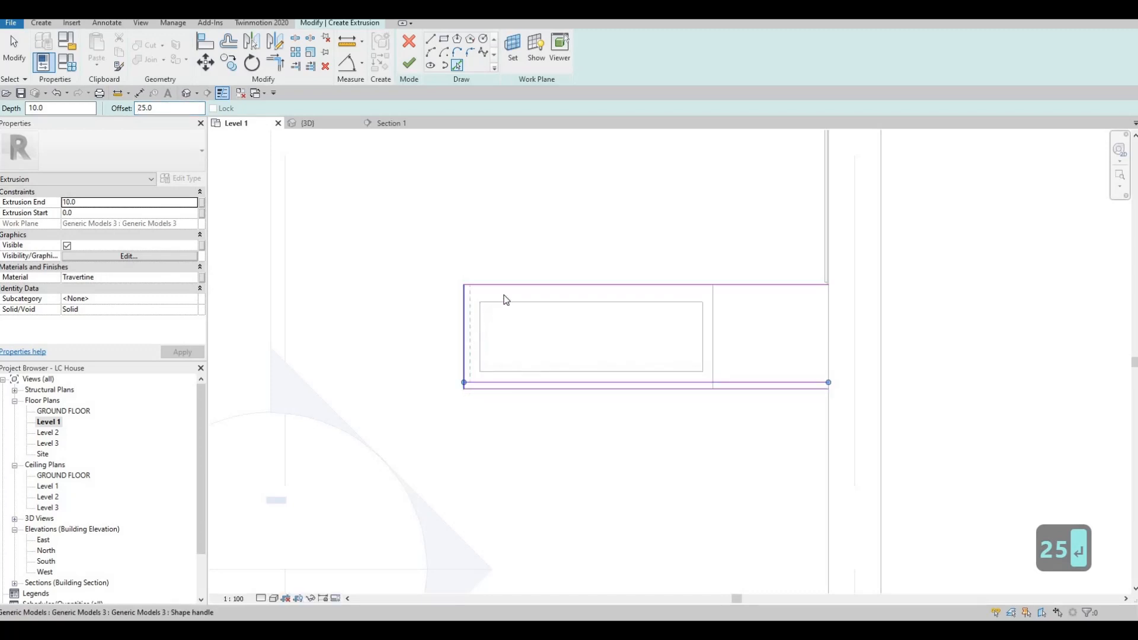
key("Escape")
key("Escape")
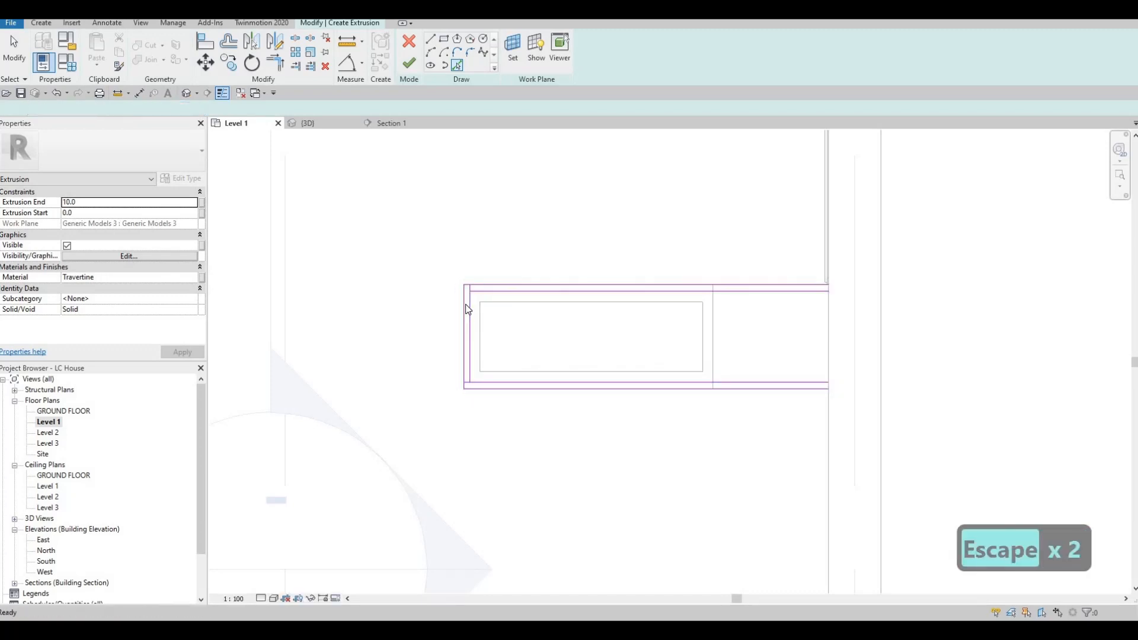
key("Tab")
left_click(467, 309)
key("Delete")
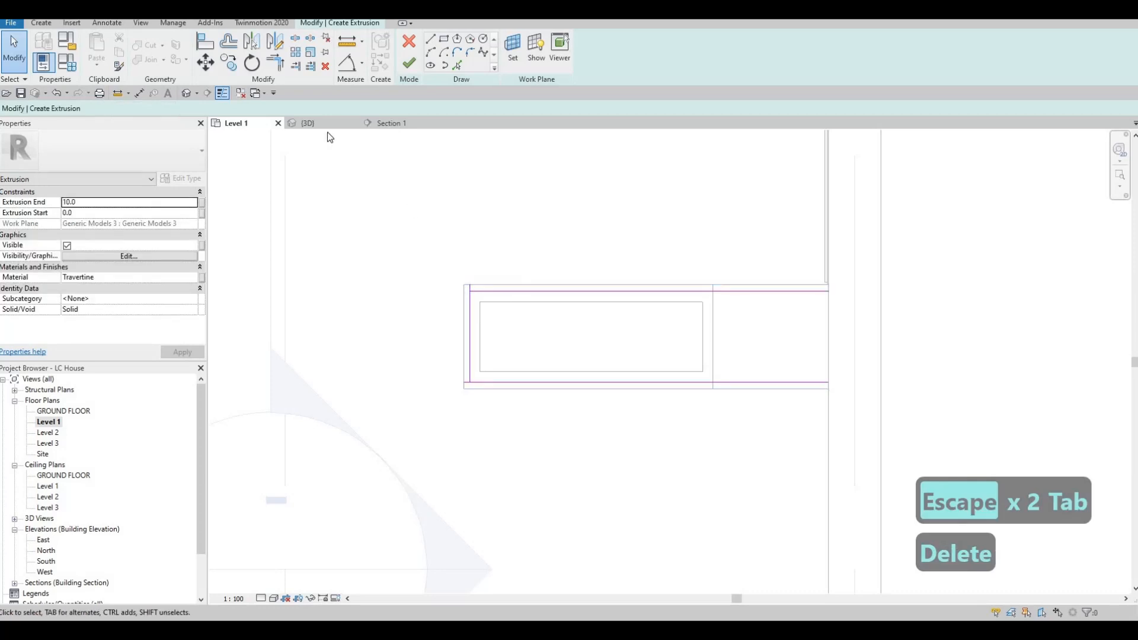
Add a second set of sketch lines offset 10 inward from the three existing sketch lines.
left_click(457, 65)
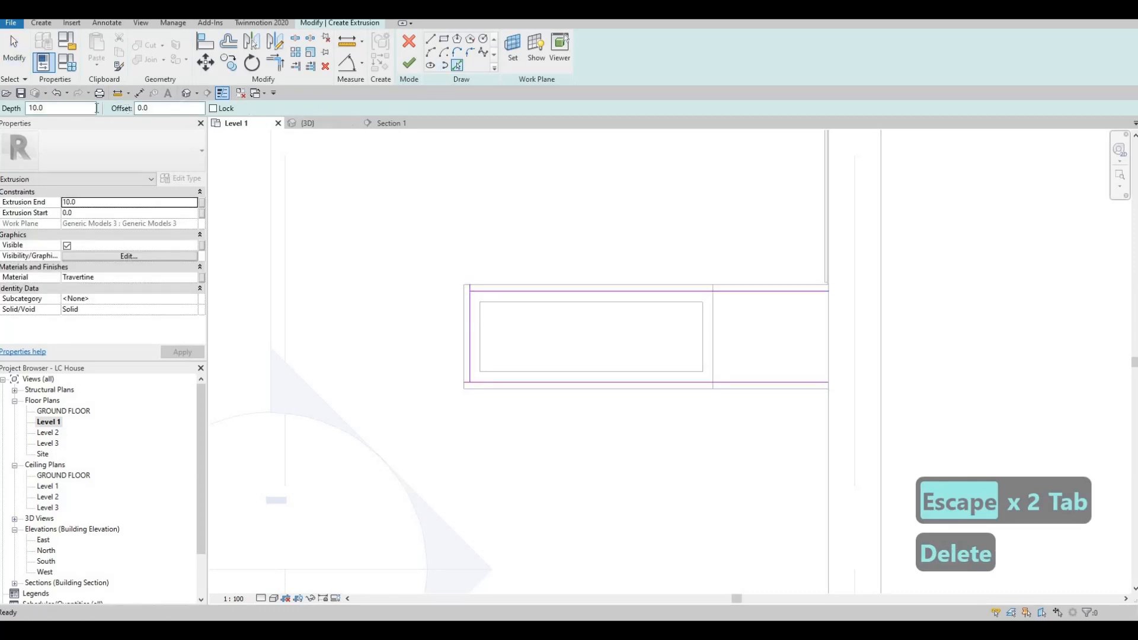
type("1")
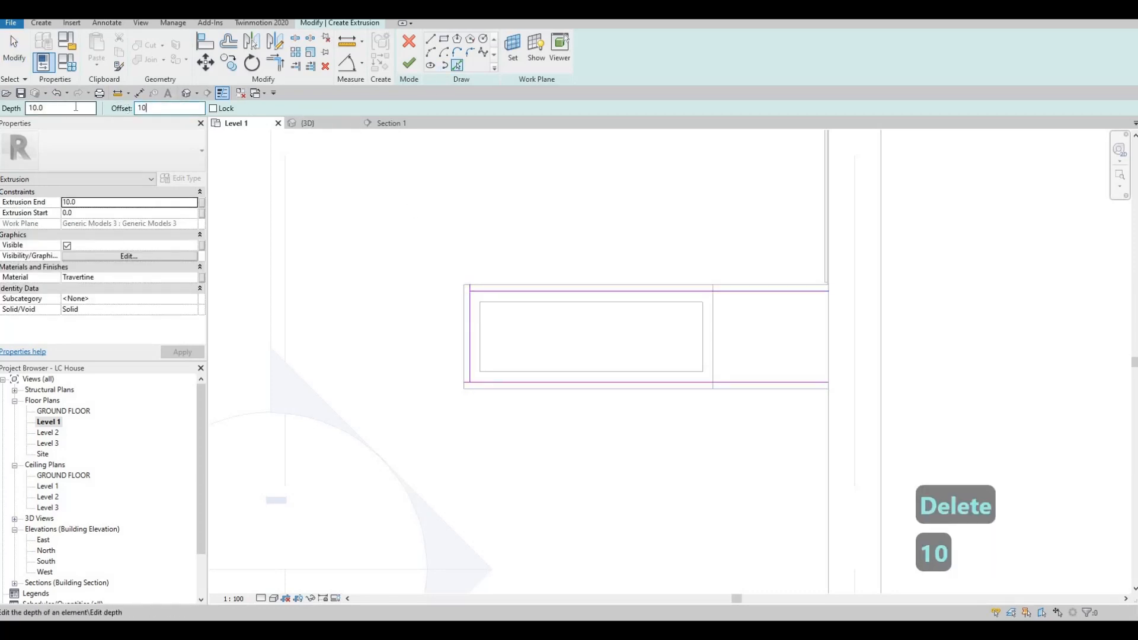
left_click(471, 334)
left_click(521, 293)
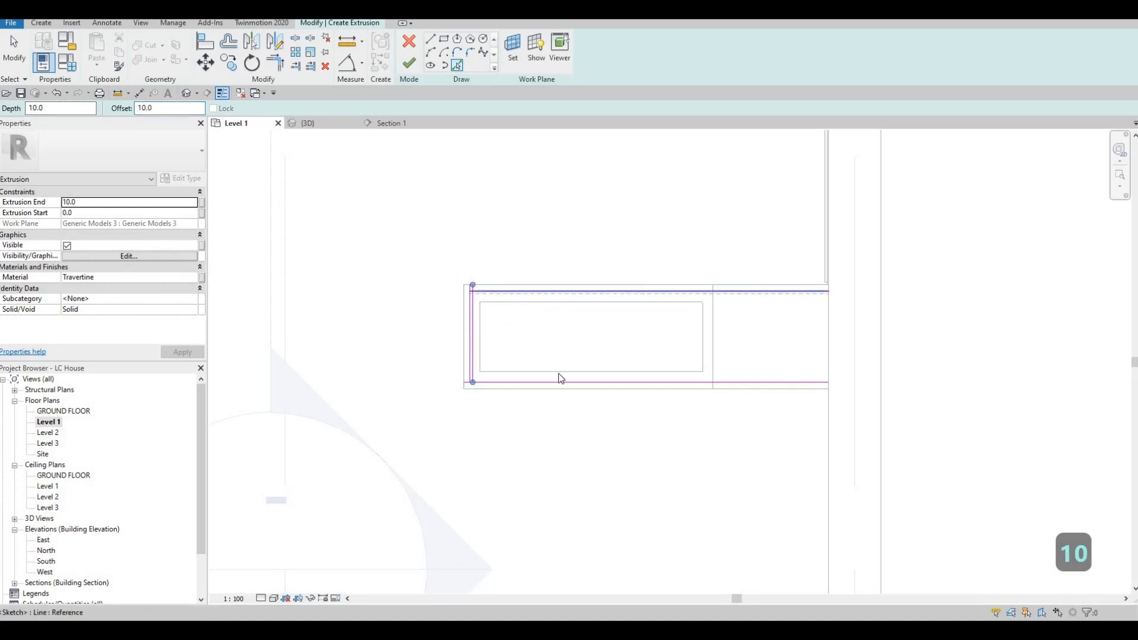
left_click(556, 382)
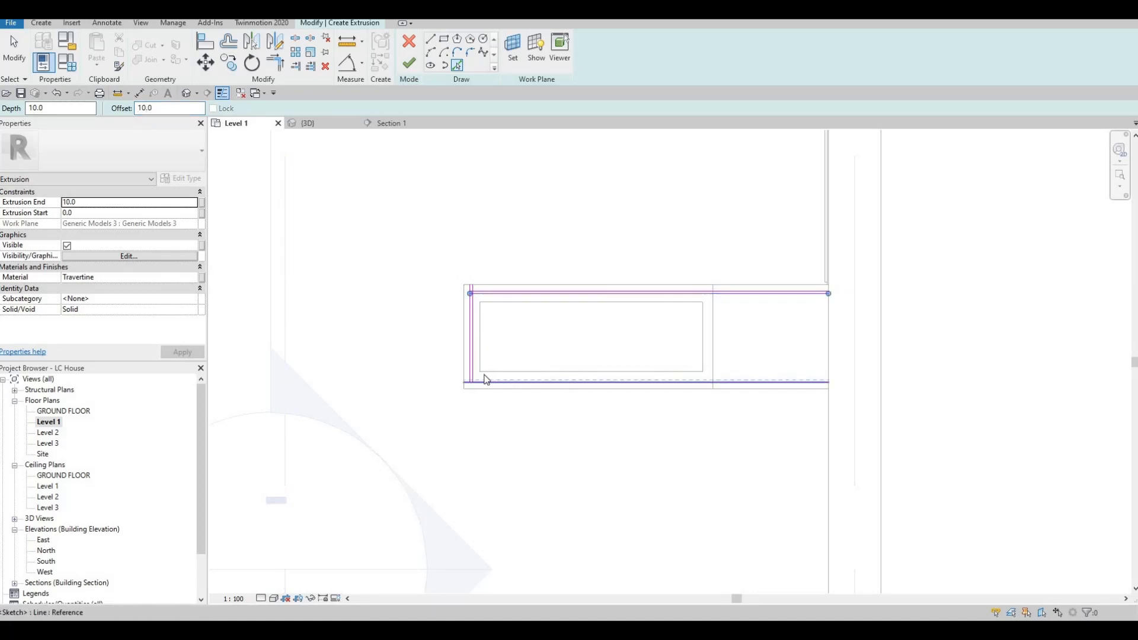
scroll(632, 361, "up", 3)
key("Escape")
key("Escape")
key("Escape")
key("Escape")
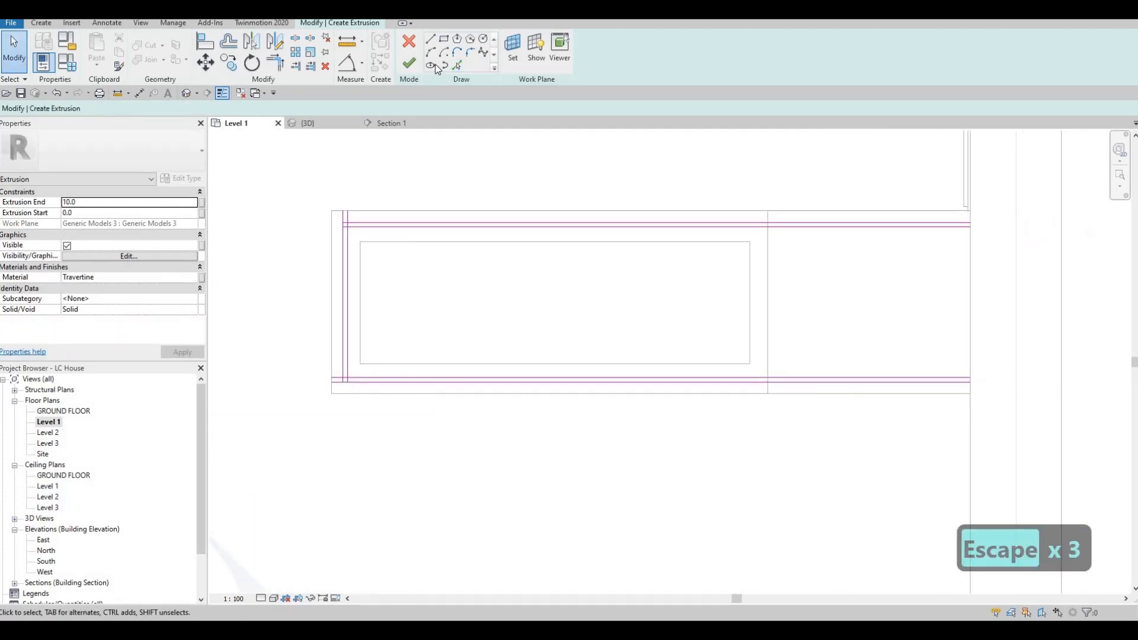
Draw short closing lines between both pairs of long sketch lines where they meet the slab-side dividing edge.
key("l")
key("i")
scroll(794, 246, "up", 3)
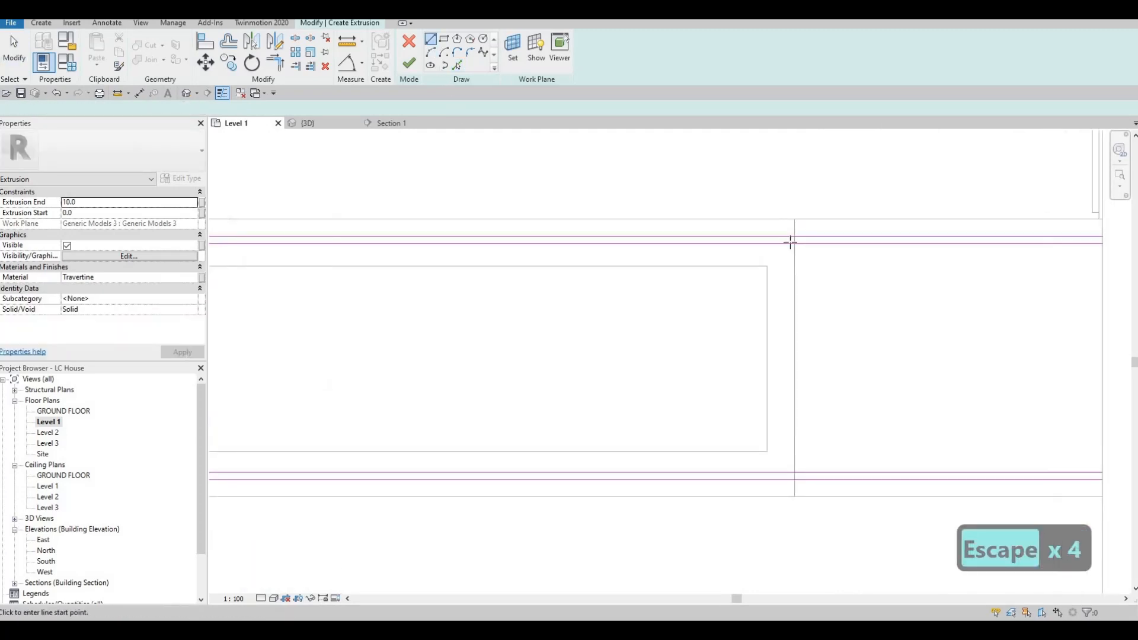
left_click(789, 241)
left_click(791, 256)
scroll(780, 310, "down", 3)
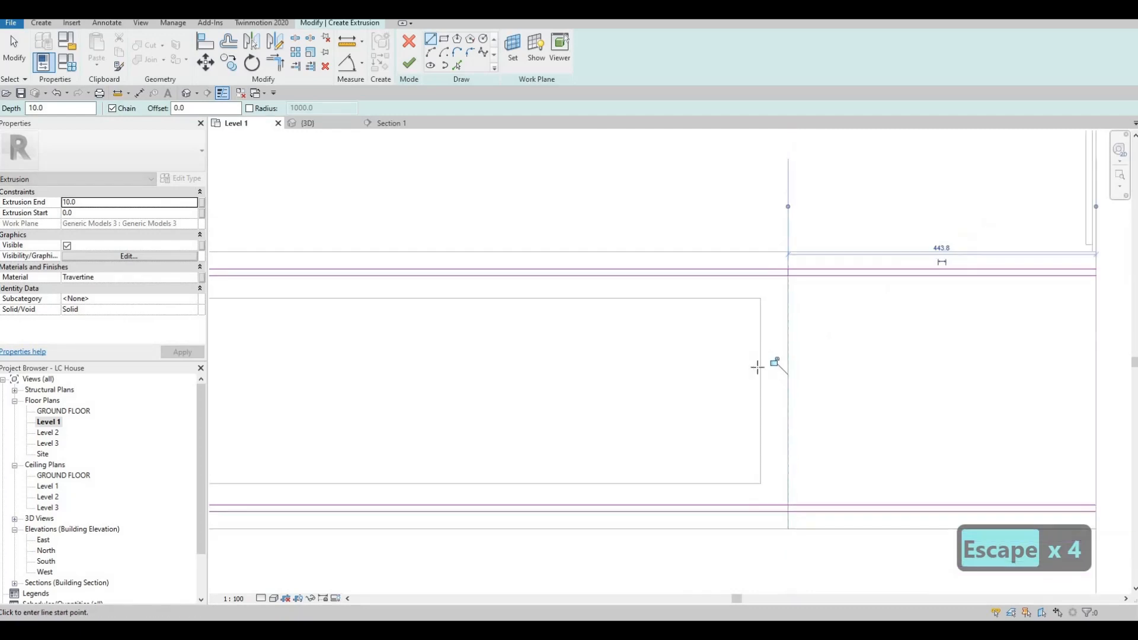
middle_click_drag(774, 439, 747, 297)
scroll(750, 373, "up", 2)
left_click(747, 302)
left_click(745, 304)
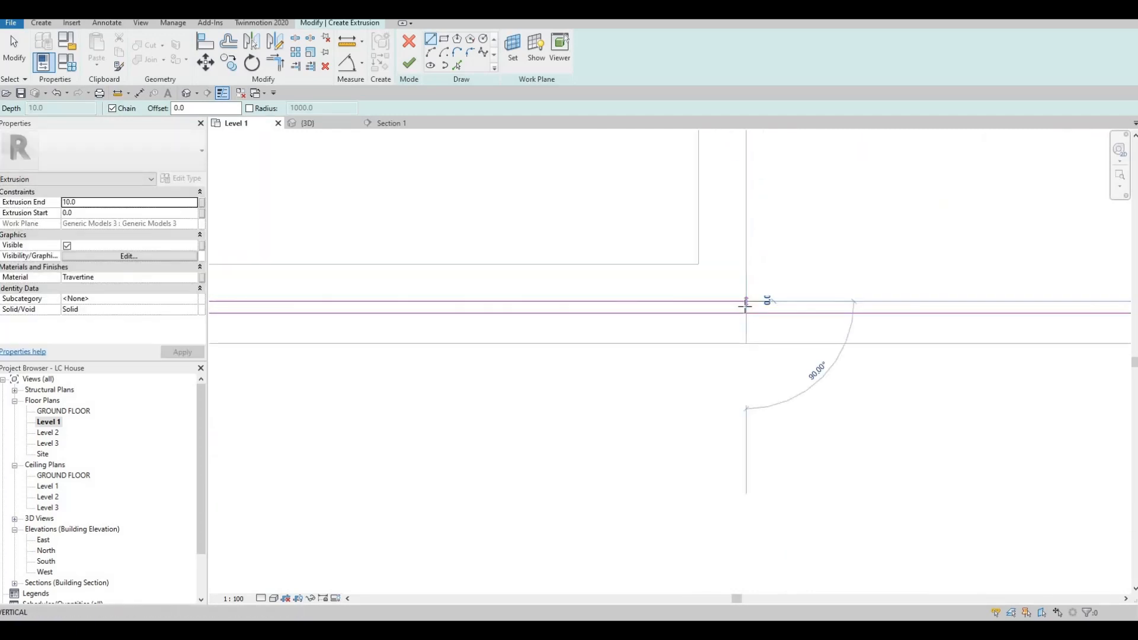
key("Escape")
key("Escape")
Trim the lower pair of long sketch lines to their short closing line at the dividing edge.
key("t")
key("r")
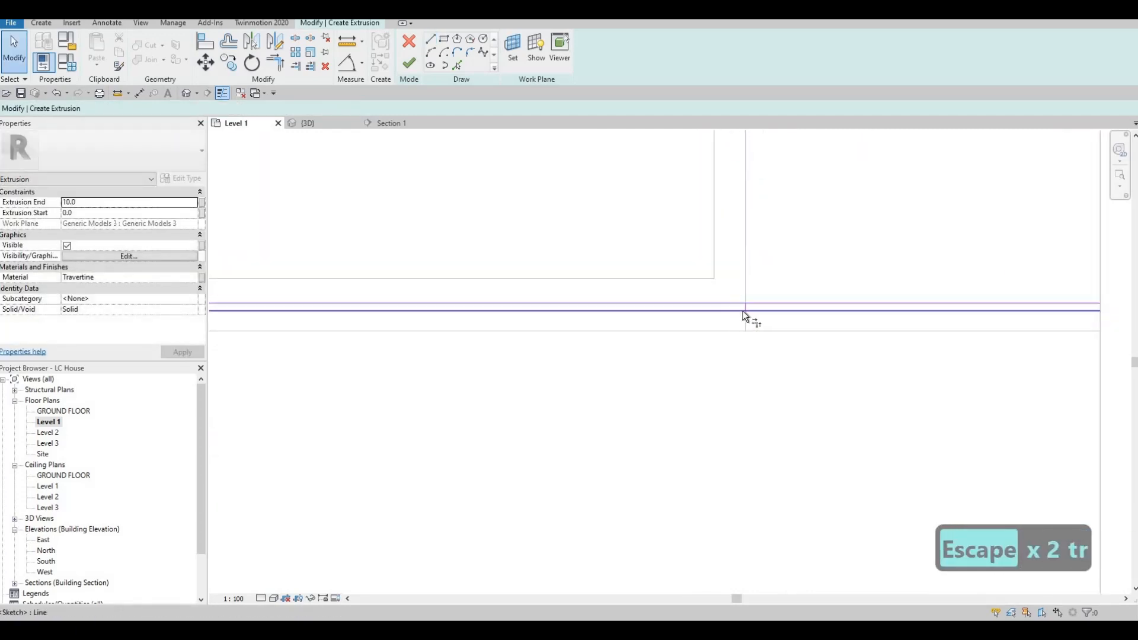
left_click(747, 307)
left_click(723, 304)
left_click(746, 307)
Trim the inner and outer sketch lines into clean corners at the block's lower free corner.
middle_click_drag(748, 308, 1010, 338)
middle_click_drag(273, 337, 408, 349)
scroll(413, 345, "up", 3)
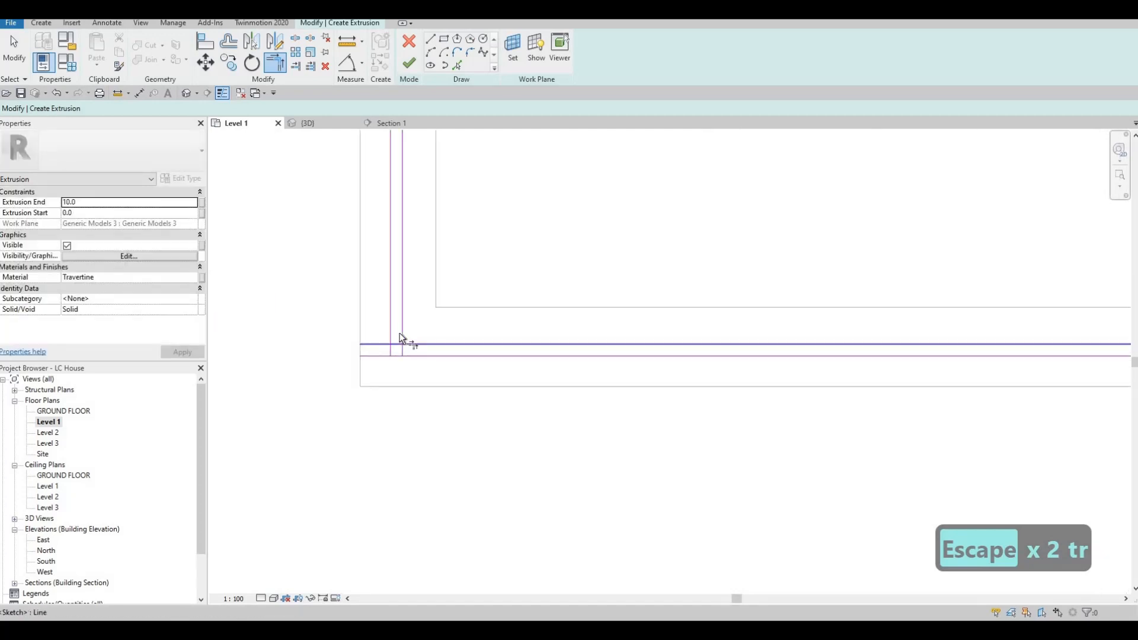
left_click(408, 344)
left_click(402, 340)
left_click(400, 356)
left_click(391, 341)
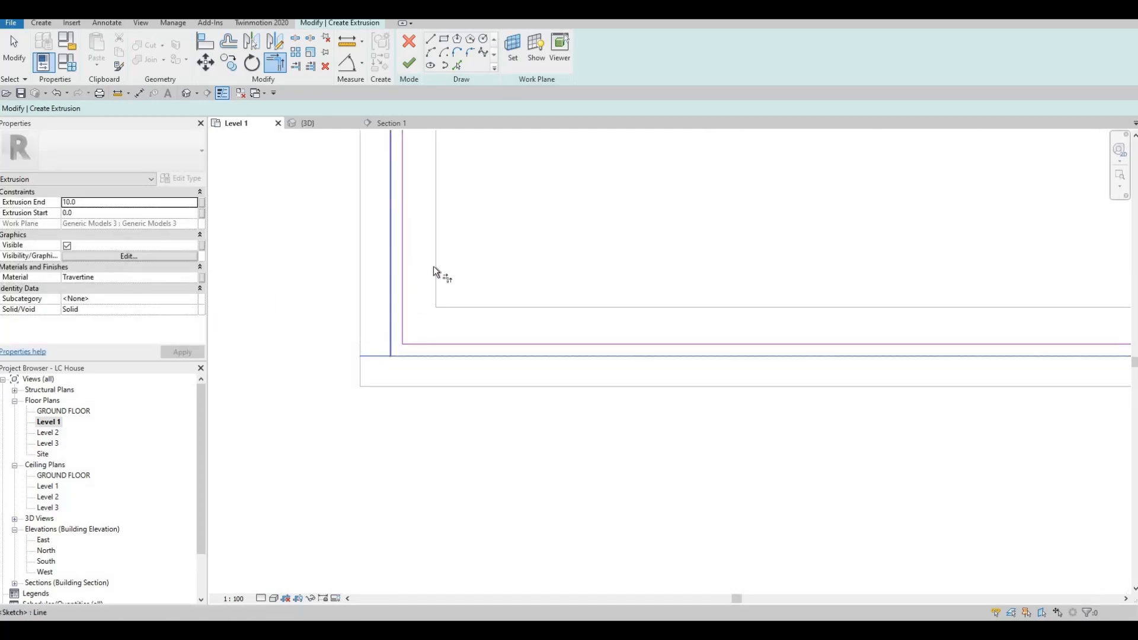
Trim the inner and outer sketch lines into clean corners at the block's upper free corner.
scroll(434, 314, "down", 2)
middle_click_drag(414, 264, 407, 402)
scroll(407, 332, "down", 1)
scroll(405, 267, "up", 2)
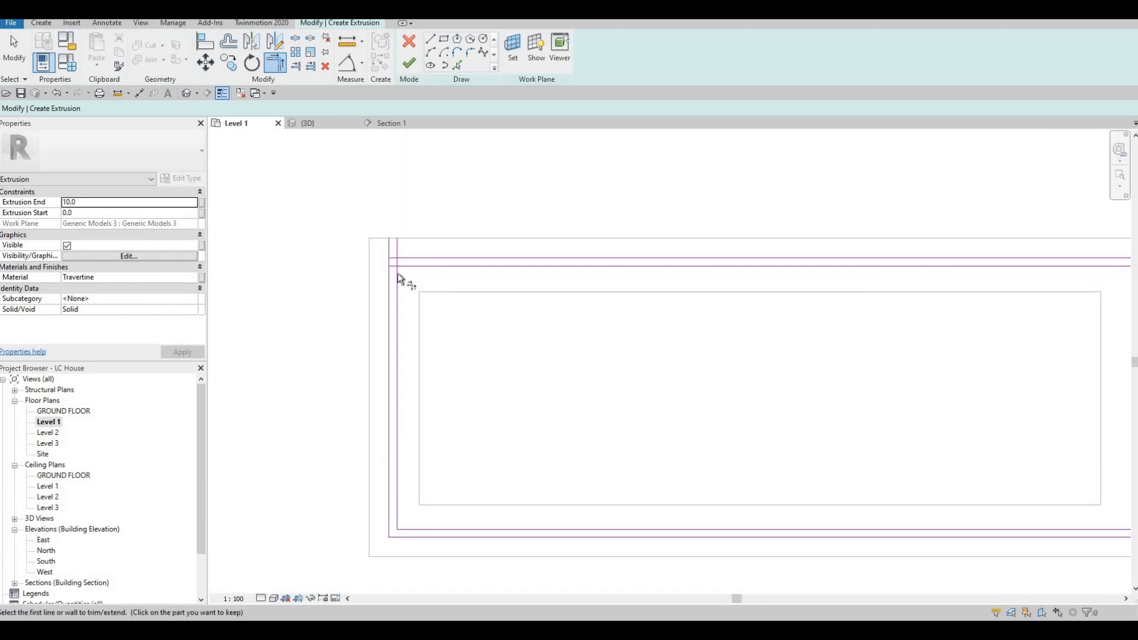
left_click(403, 268)
left_click(394, 274)
left_click(388, 278)
left_click(409, 260)
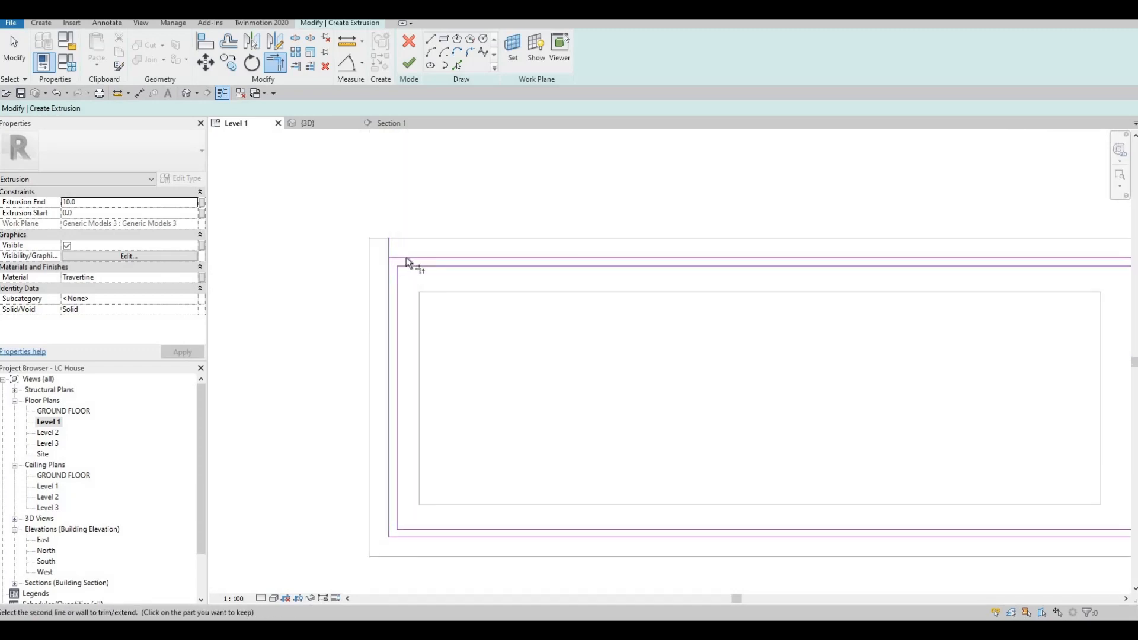
Trim the upper pair of long sketch lines to their short closing line, completing the U-shaped strip profile.
scroll(740, 265, "down", 2)
middle_click_drag(887, 260, 752, 251)
scroll(751, 251, "up", 1)
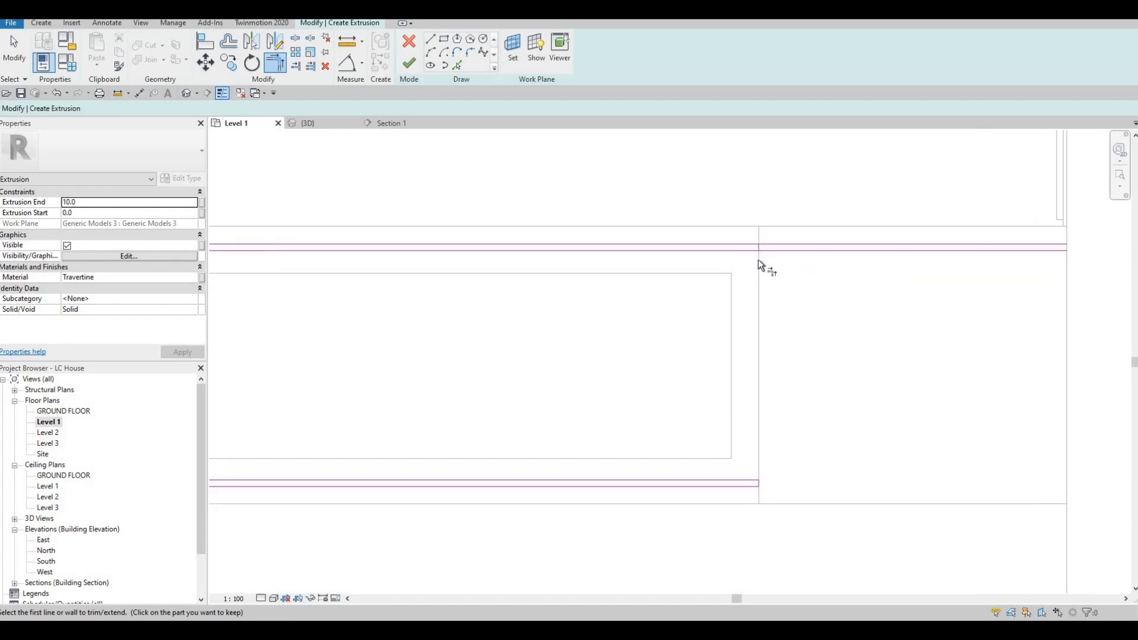
left_click(759, 252)
scroll(753, 239, "up", 1)
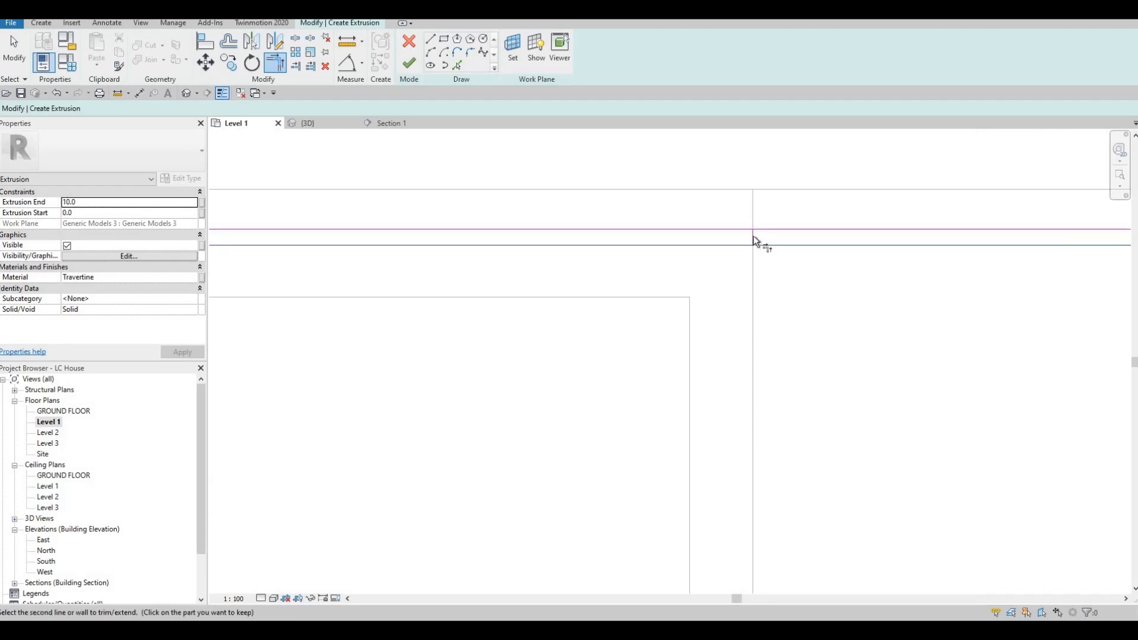
left_click(752, 236)
left_click(738, 231)
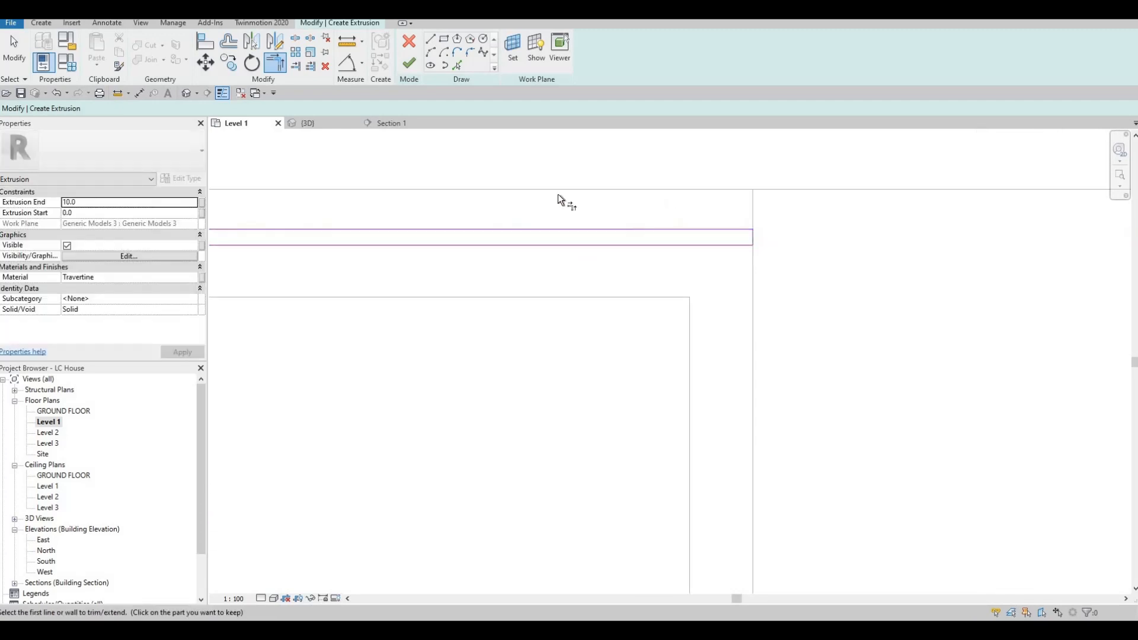
scroll(474, 193, "down", 2)
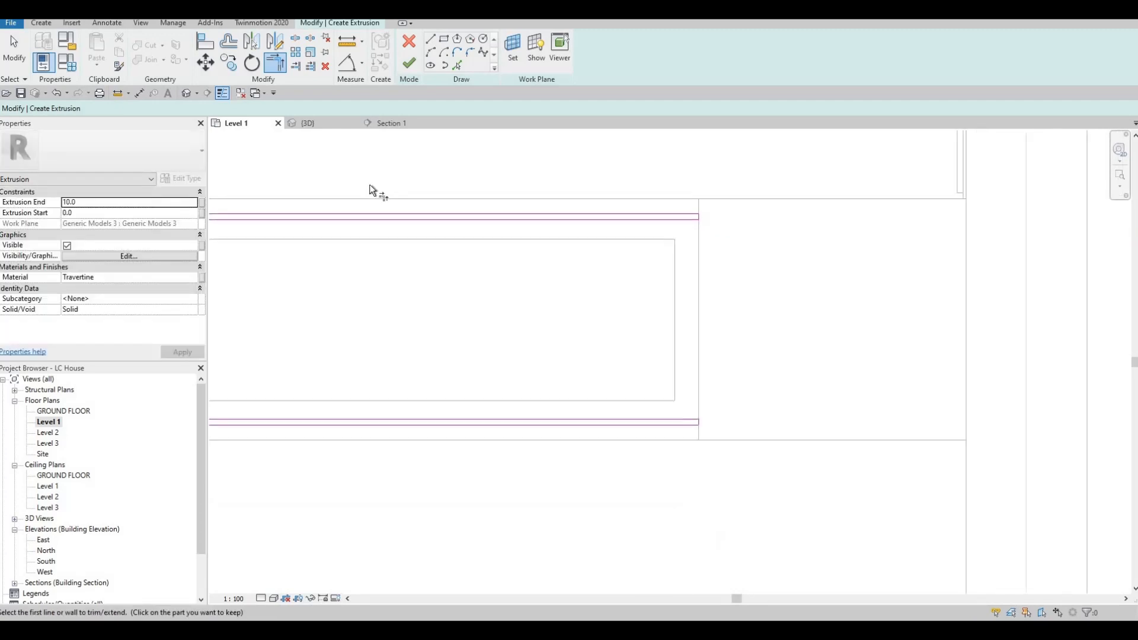
Assign the Glass, Matte material from the AEC Materials glass library to the U-shaped extrusion and finish its sketch.
left_click(199, 277)
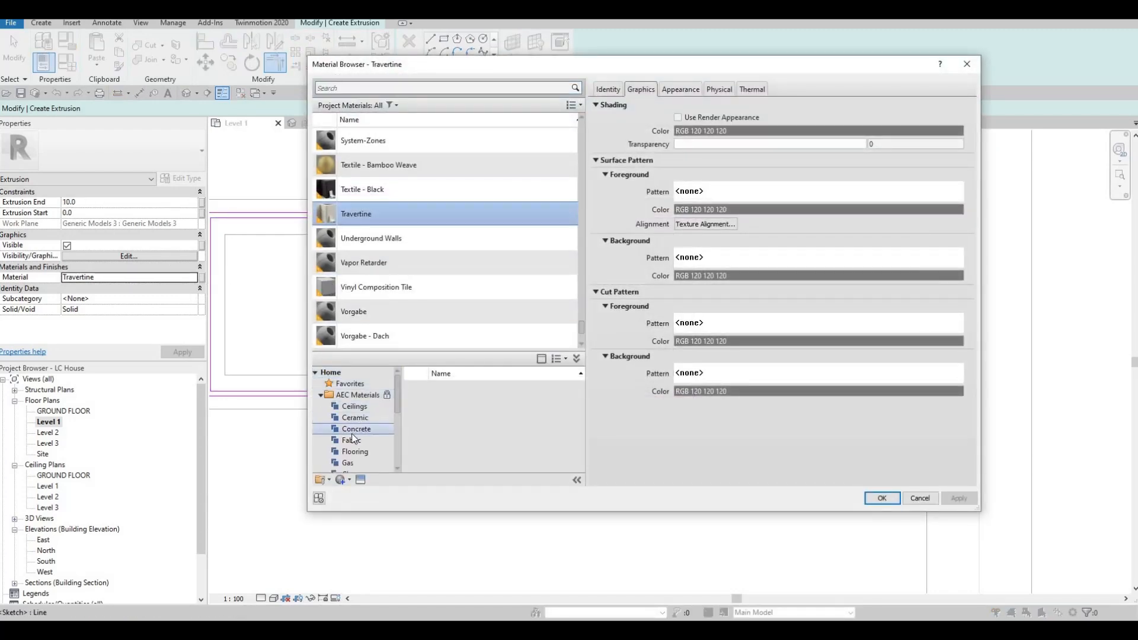
scroll(352, 433, "down", 4)
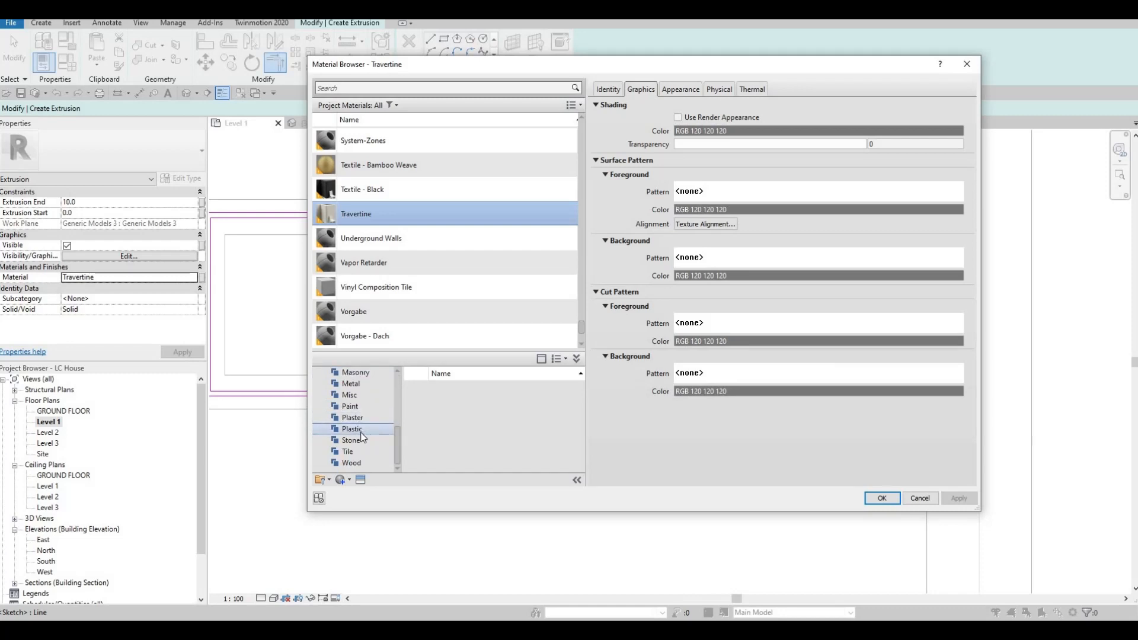
scroll(364, 436, "up", 3)
left_click(357, 450)
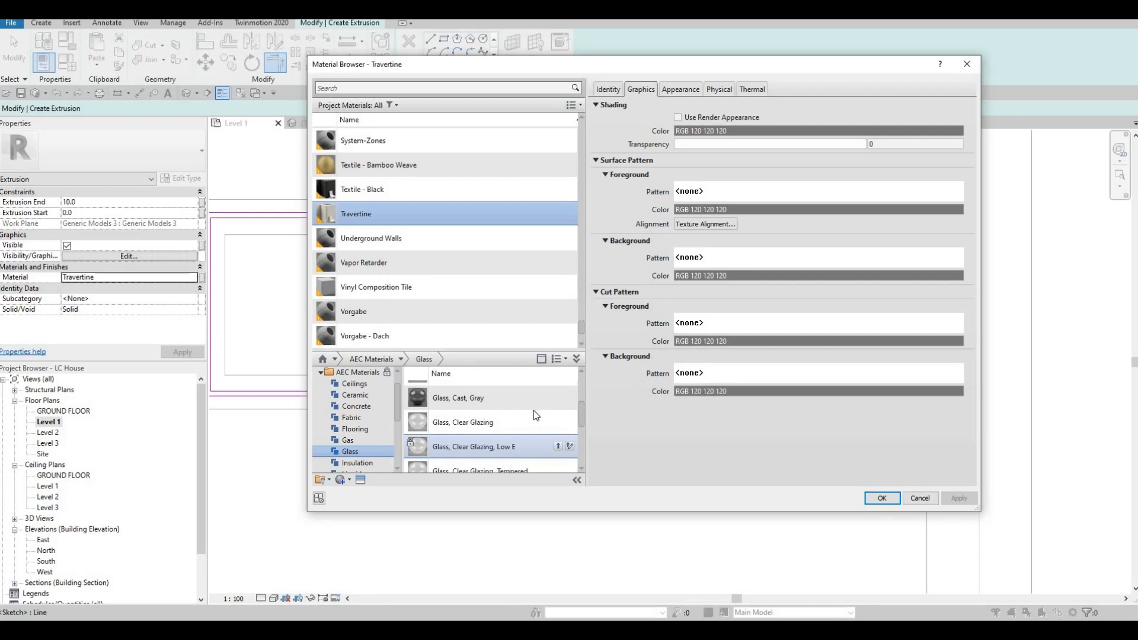
scroll(529, 418, "down", 1)
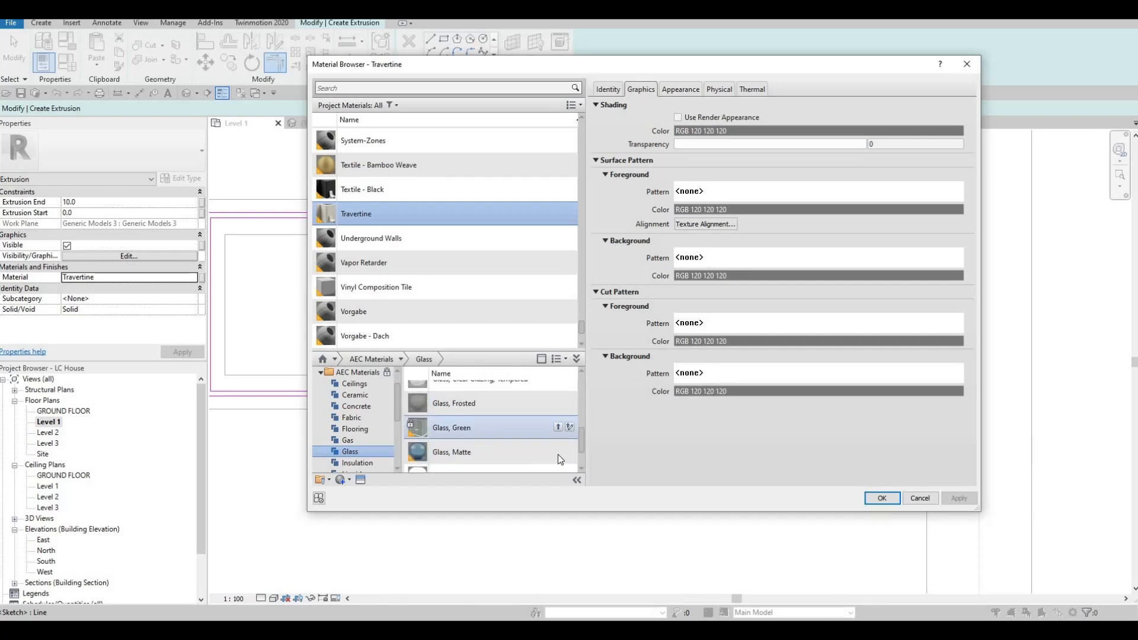
left_click(558, 453)
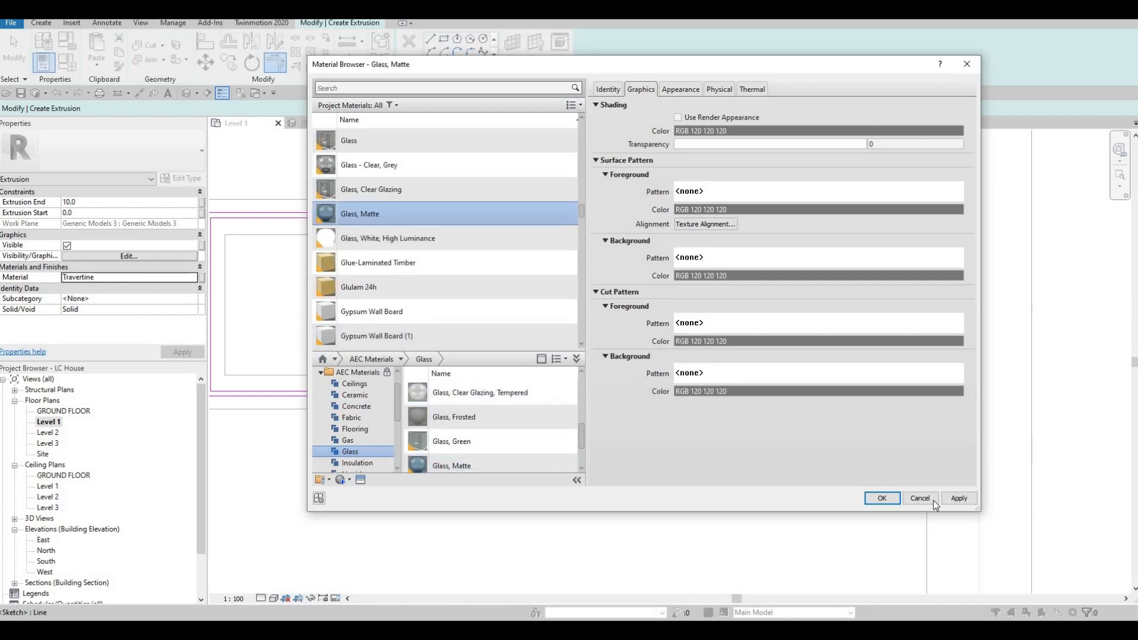
left_click(882, 498)
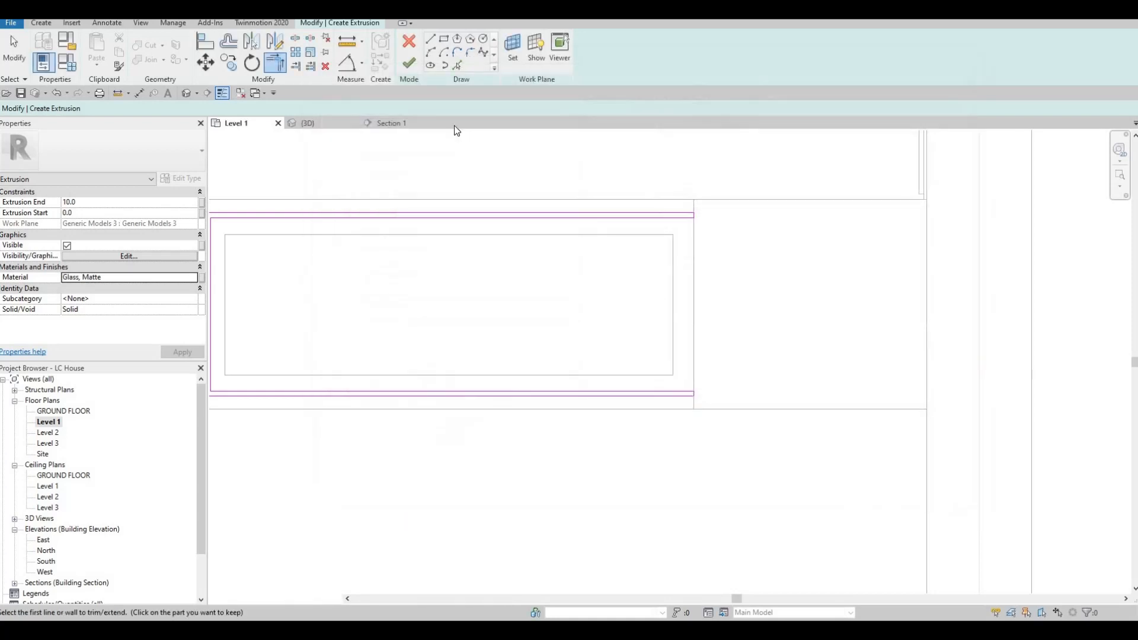
left_click(409, 64)
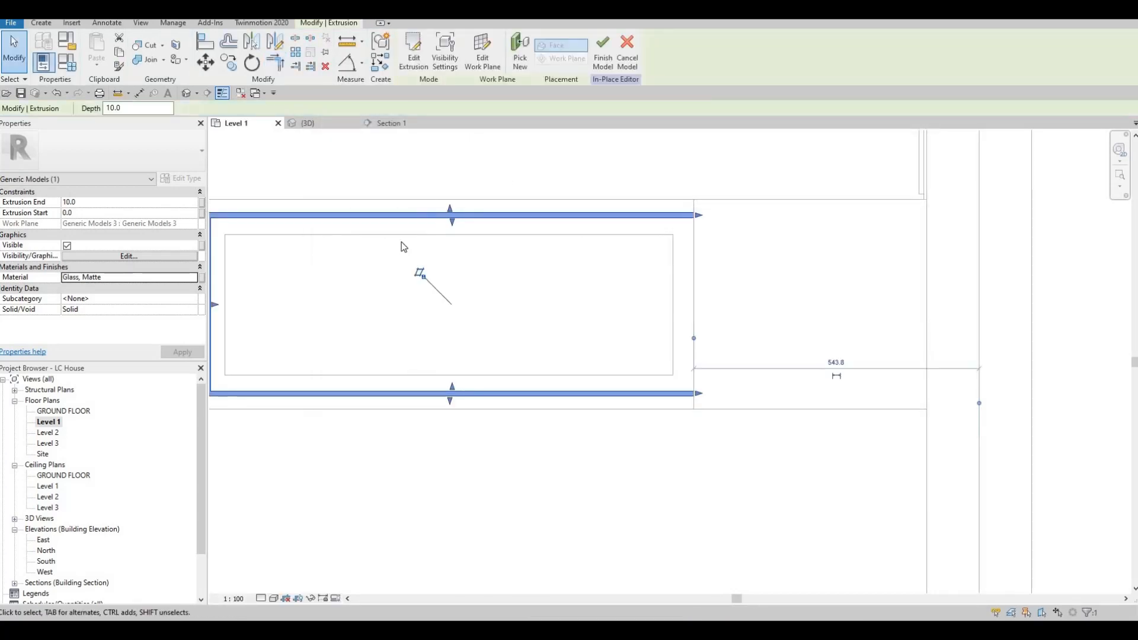
In the 3D view, stretch the U-shaped glass extrusion upward into the stone block above, to an extrusion end of 820.
left_click(329, 123)
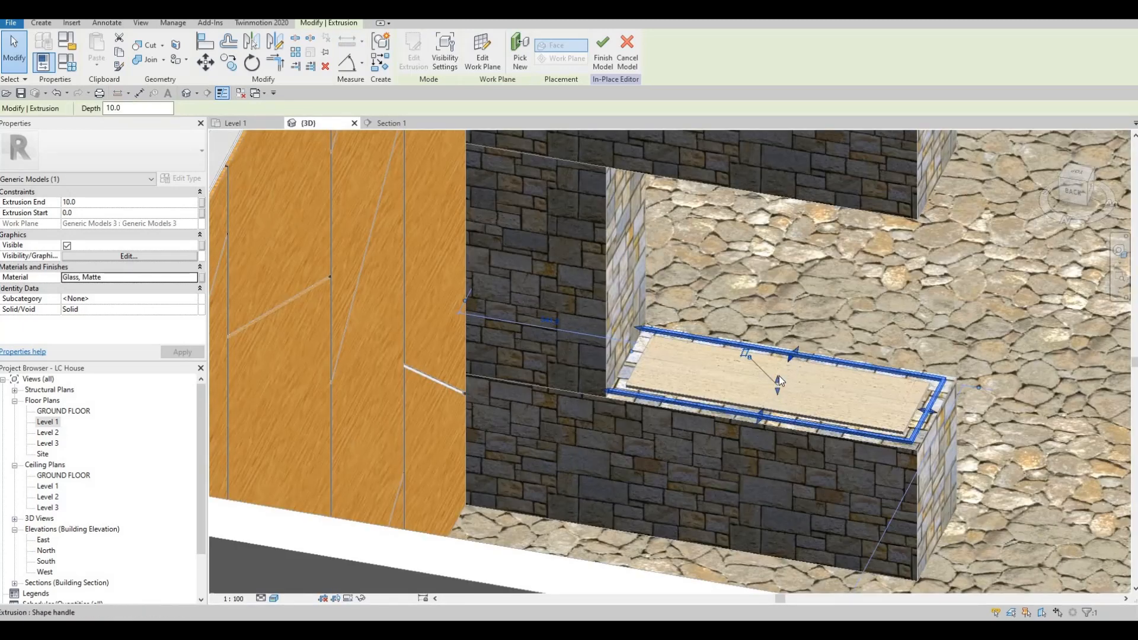
left_click_drag(780, 343, 791, 155)
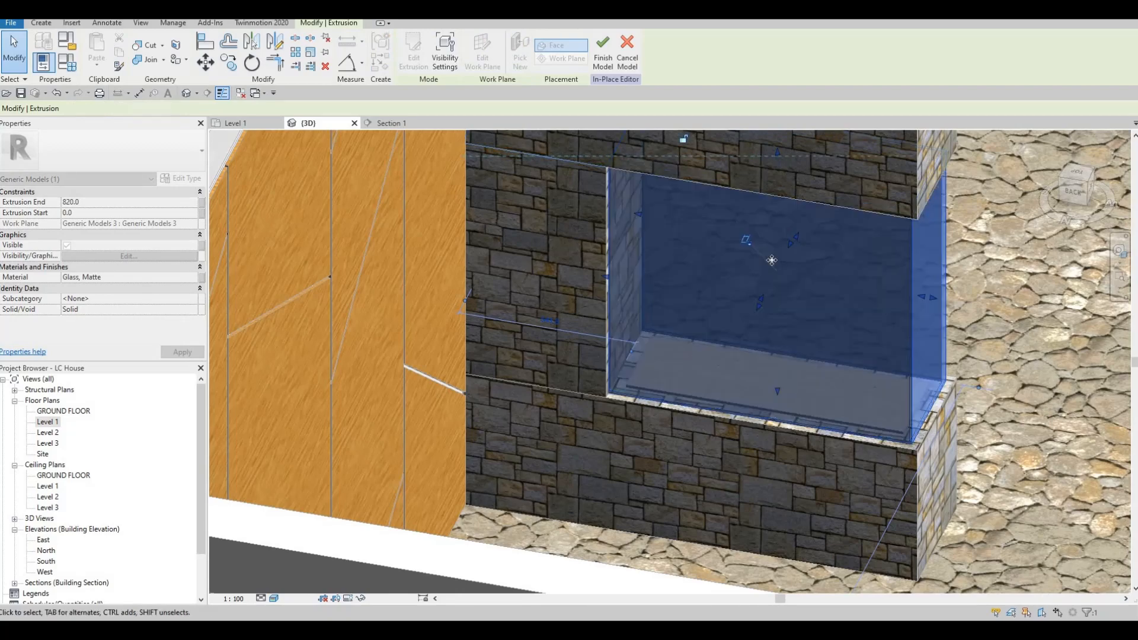
key("Escape")
Check the glass enclosure around the travertine slab in the 3D view and finish the in-place model.
scroll(759, 323, "down", 3)
middle_click_drag(724, 310, 623, 287, "shift")
key("Escape")
middle_click_drag(730, 295, 754, 353, "shift")
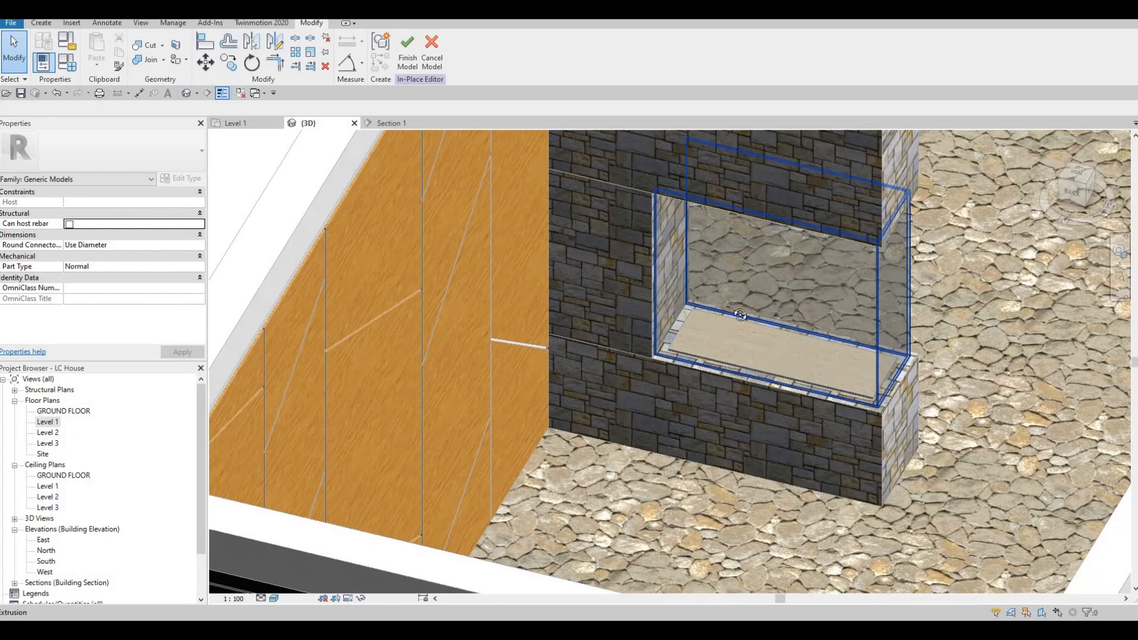
middle_click_drag(739, 314, 650, 276, "shift")
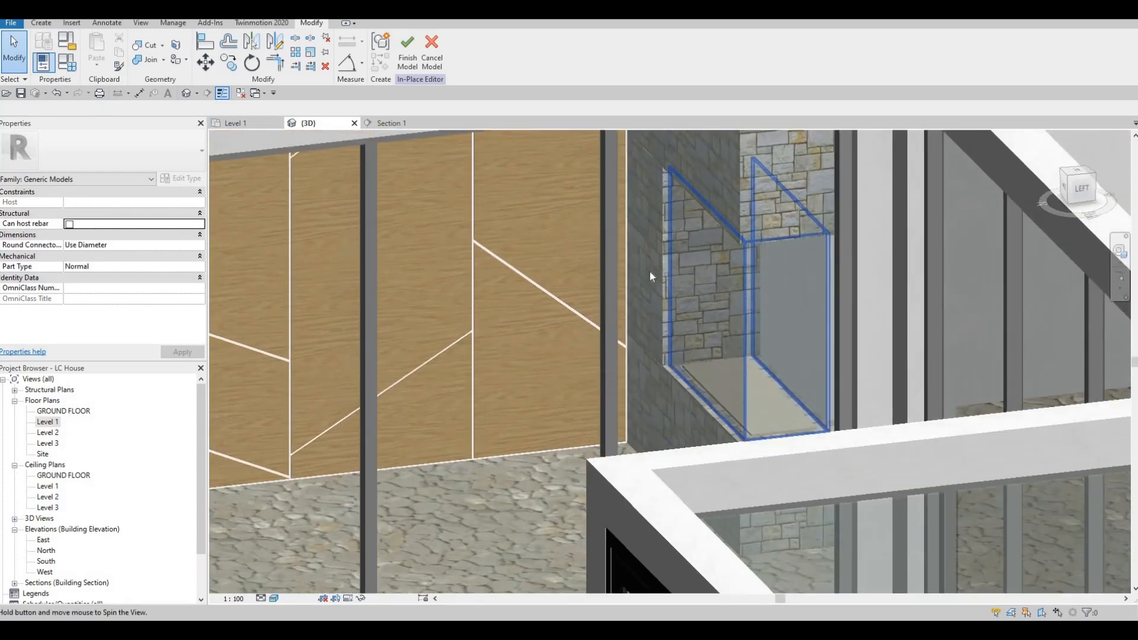
scroll(649, 276, "down", 5)
key("Escape")
middle_click_drag(724, 354, 759, 363, "shift")
middle_click_drag(759, 363, 411, 70)
left_click(407, 55)
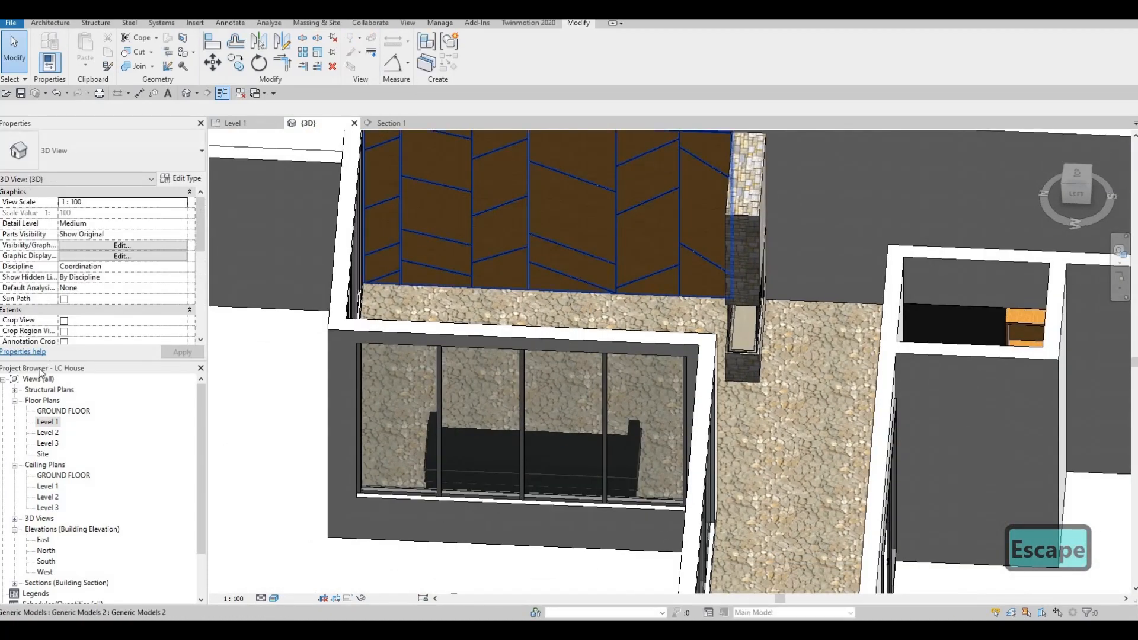
Open the Level 1 floor plan and examine the partition's position within the living room and the overall house layout.
double_click(47, 422)
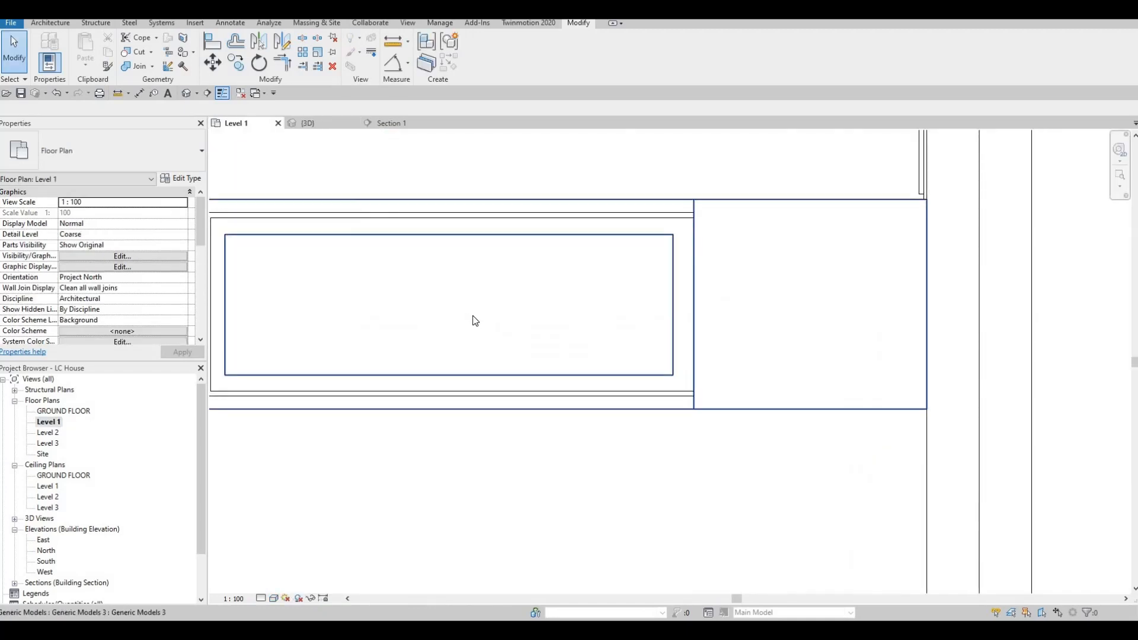
scroll(475, 321, "down", 8)
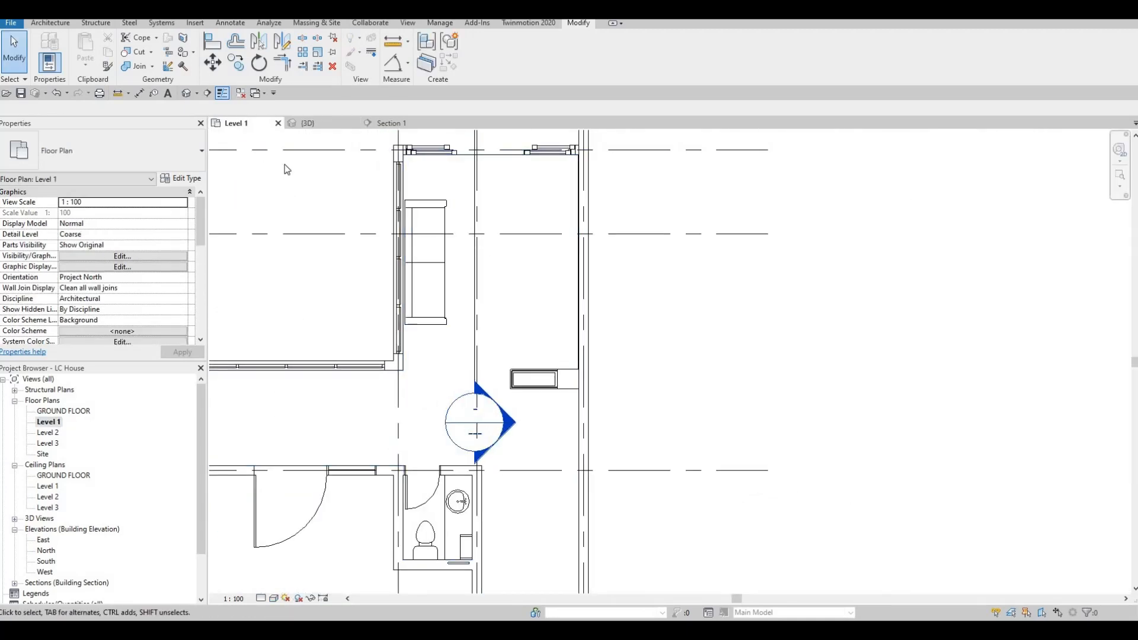
middle_click_drag(637, 371, 637, 371)
scroll(627, 323, "down", 4)
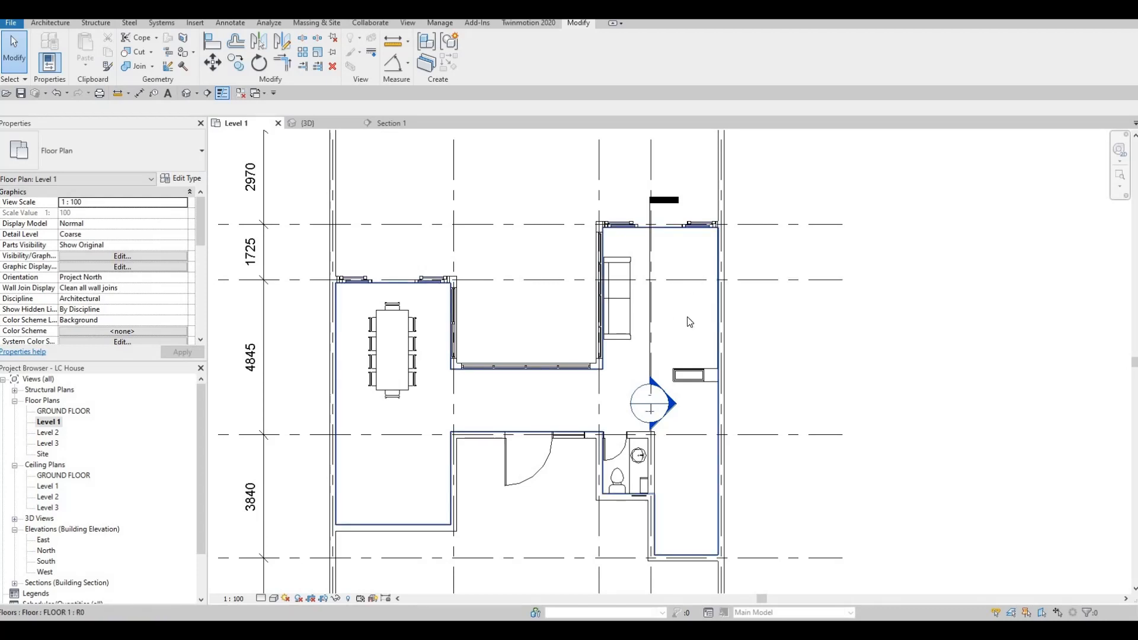
middle_click_drag(699, 294, 768, 269)
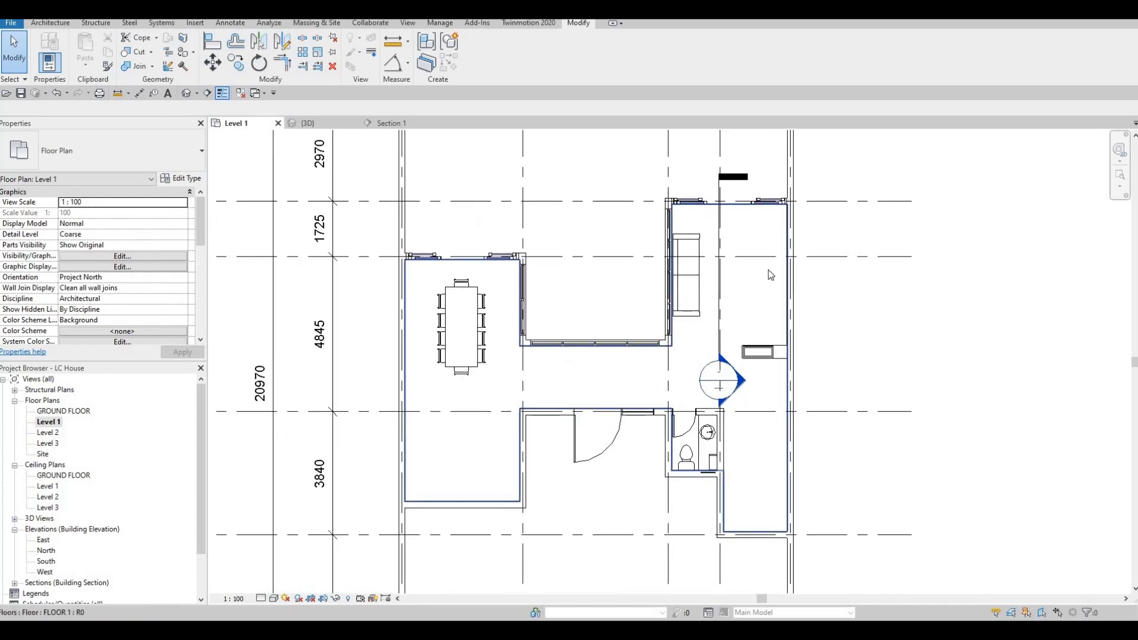
scroll(770, 296, "down", 2)
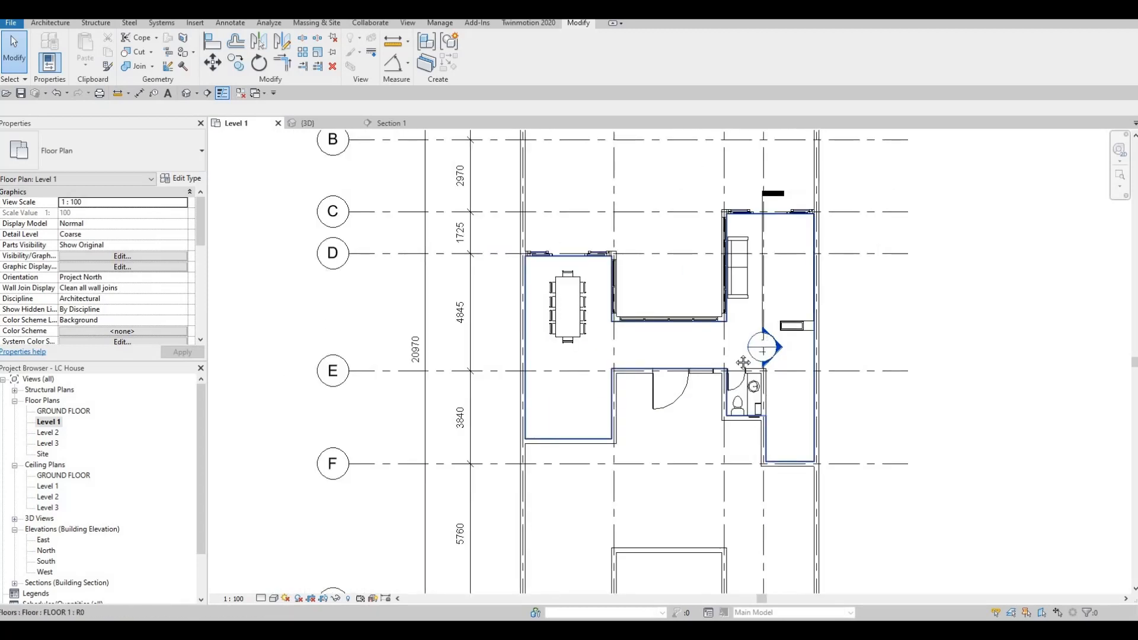
scroll(741, 364, "down", 4)
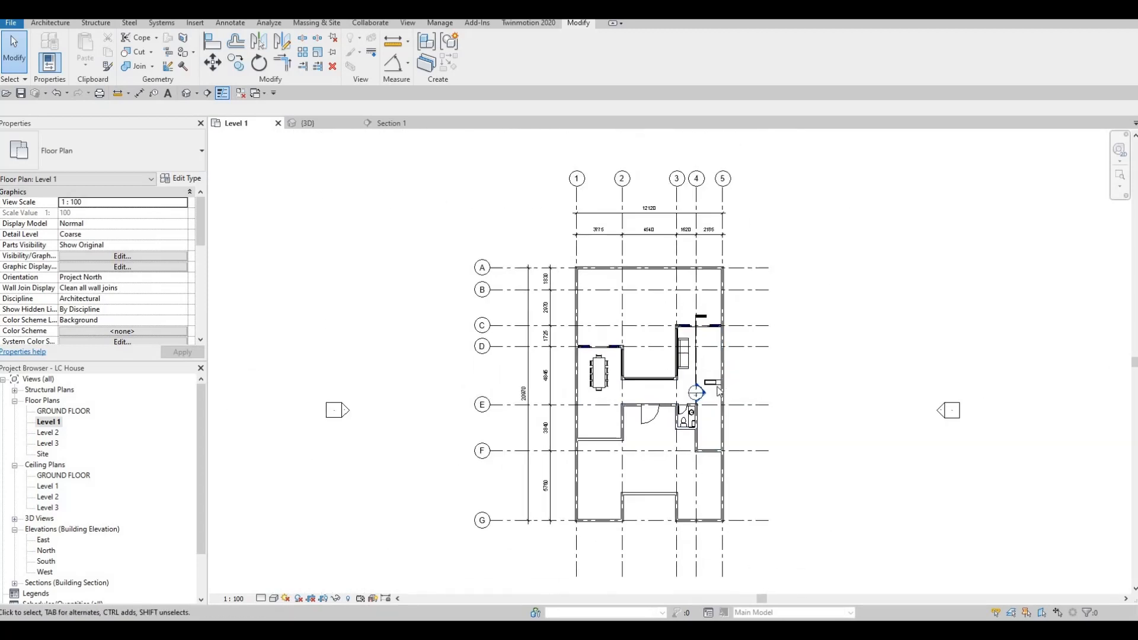
scroll(717, 389, "up", 2)
scroll(717, 389, "down", 1)
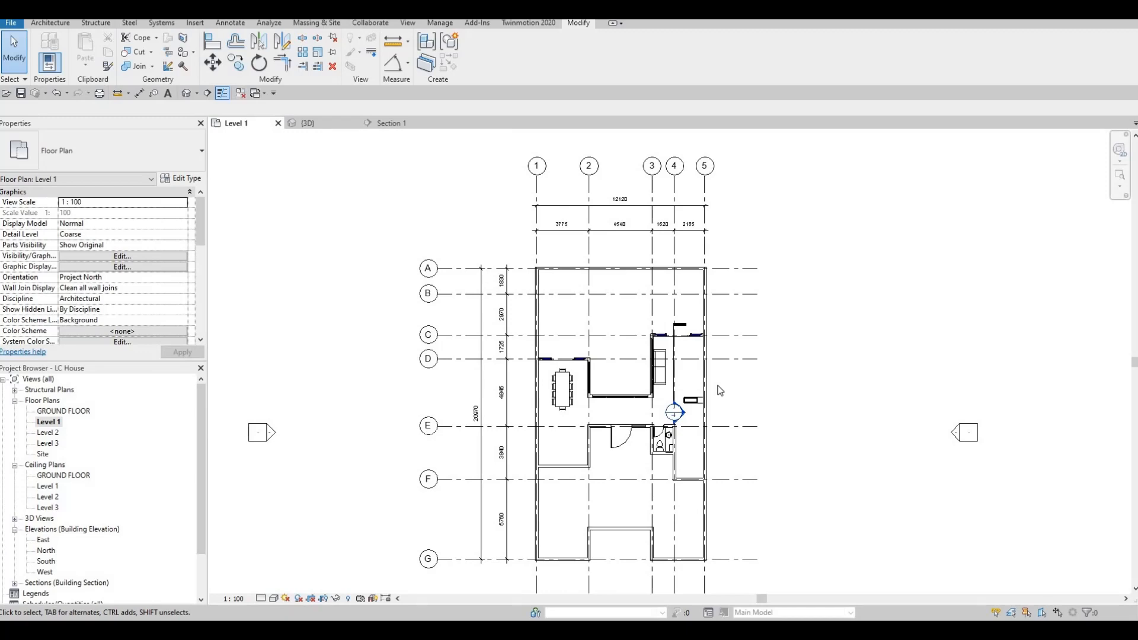